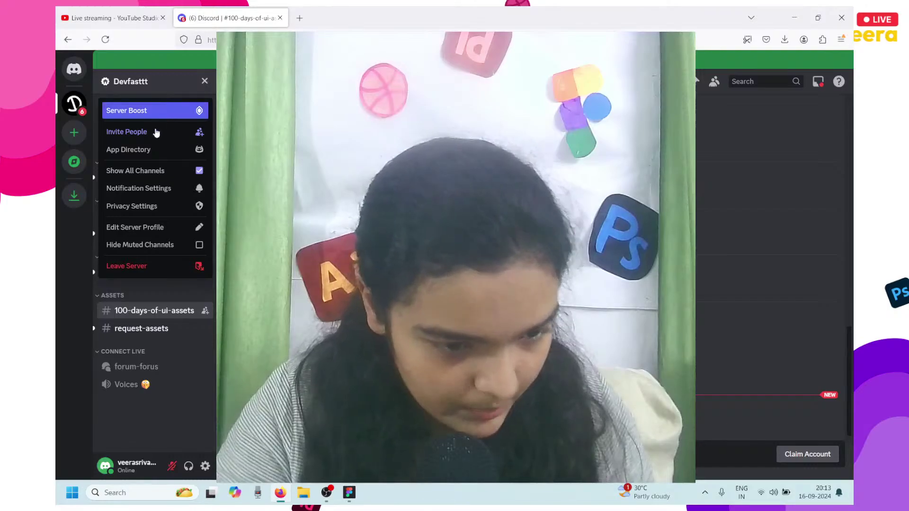
# - View the Devfasttt server's invite dialog, close it, and switch to the YouTube Studio live streaming page
pyautogui.click(153, 131)
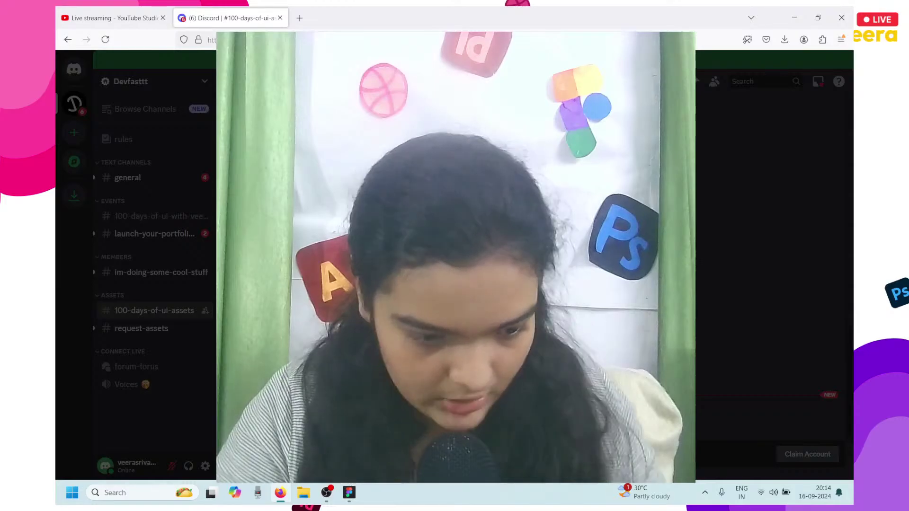
pyautogui.press('Escape')
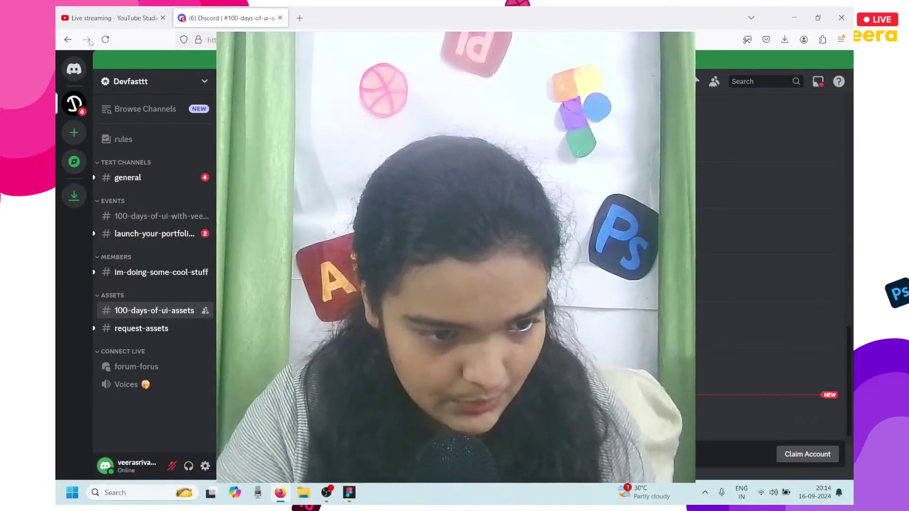
pyautogui.click(114, 17)
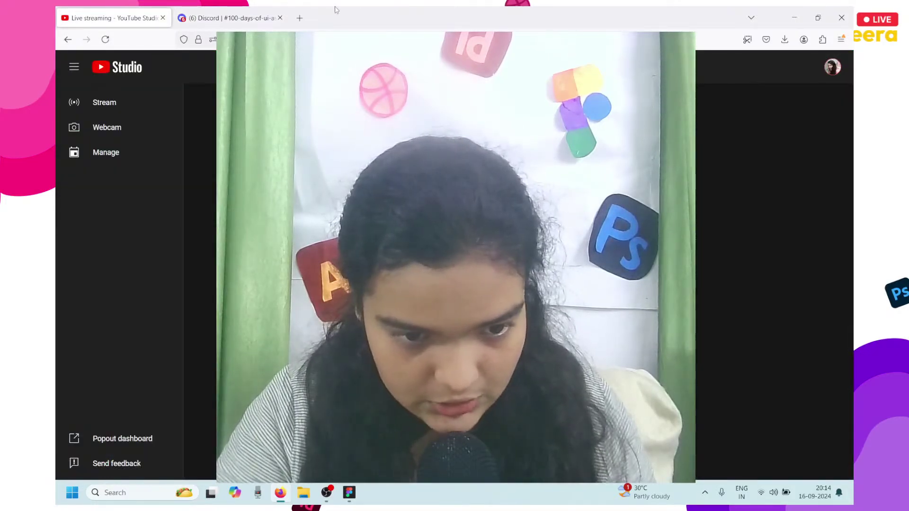
pyautogui.hotkey('ctrl', 'l')
pyautogui.press('Return')
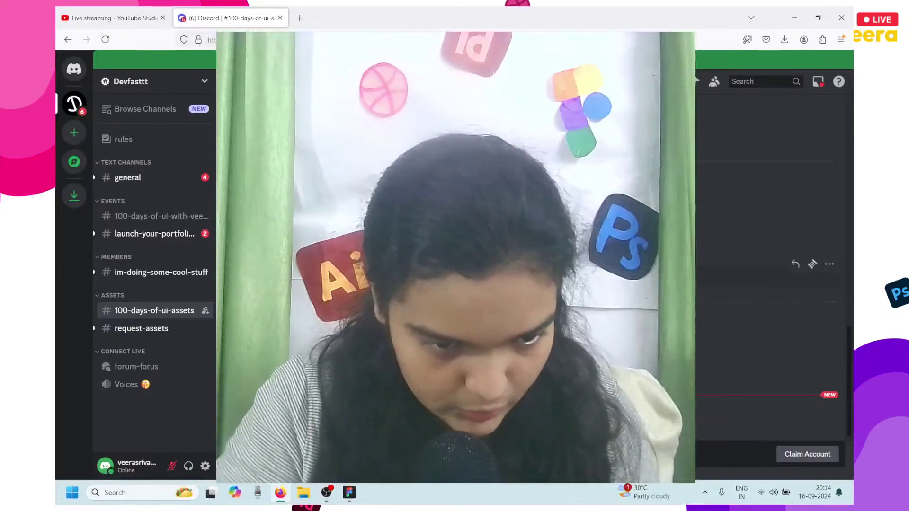
# - Switch to OBS, and minimize both OBS and the Figma prototype window to return to the Discord assets channel in the browser
pyautogui.click(349, 492)
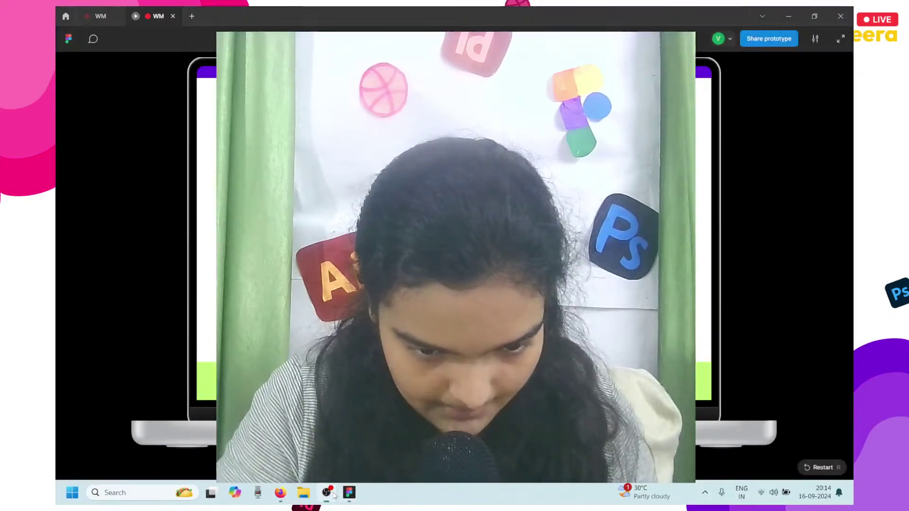
pyautogui.click(333, 494)
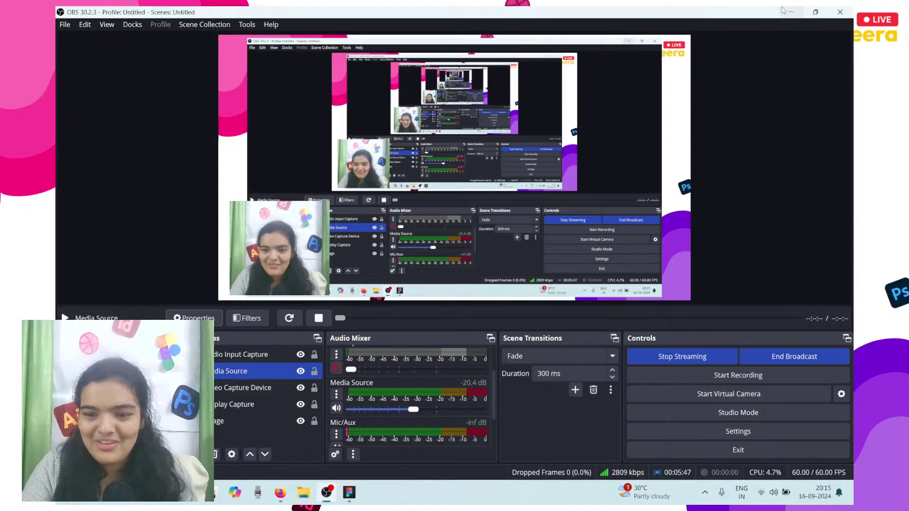
pyautogui.click(790, 12)
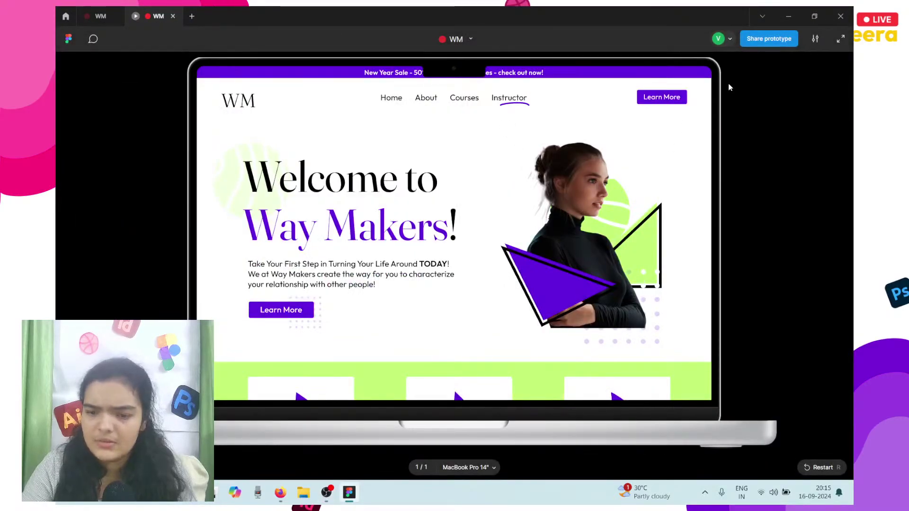
pyautogui.click(787, 16)
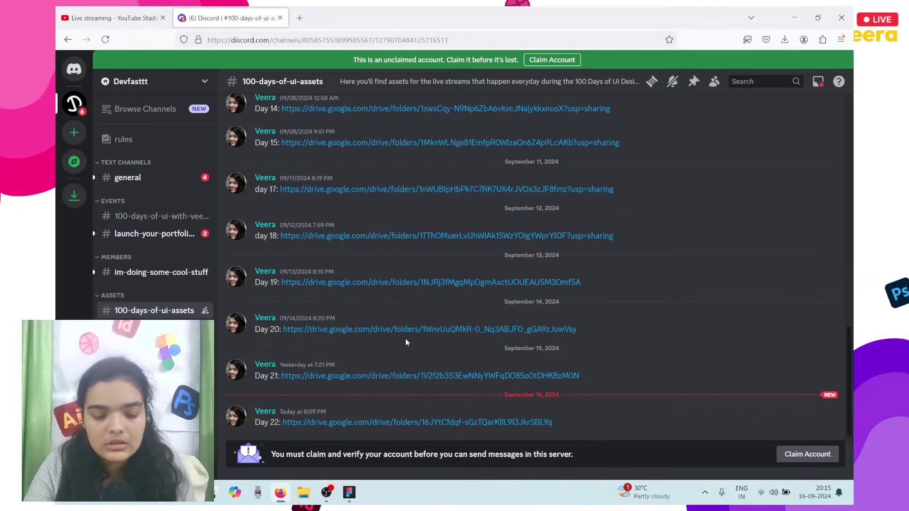
# - Browse the shared links in the 100-days-of-ui-assets channel and open the Day 22 Google Drive folder
pyautogui.scroll(10, 394, 231)
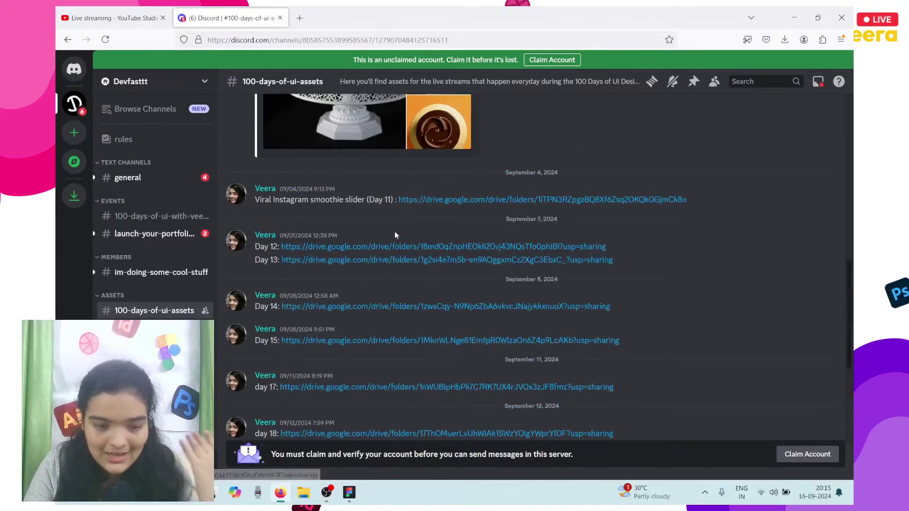
pyautogui.scroll(3, 394, 231)
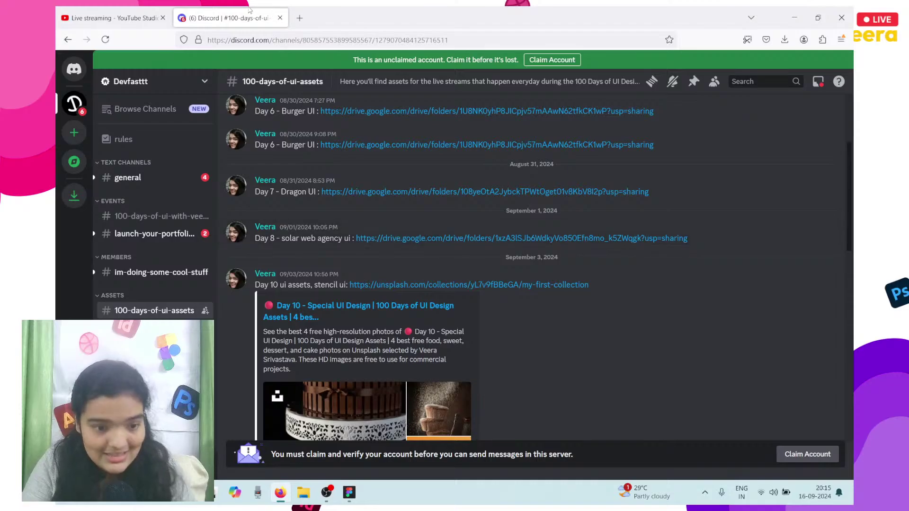
pyautogui.scroll(-13, 346, 259)
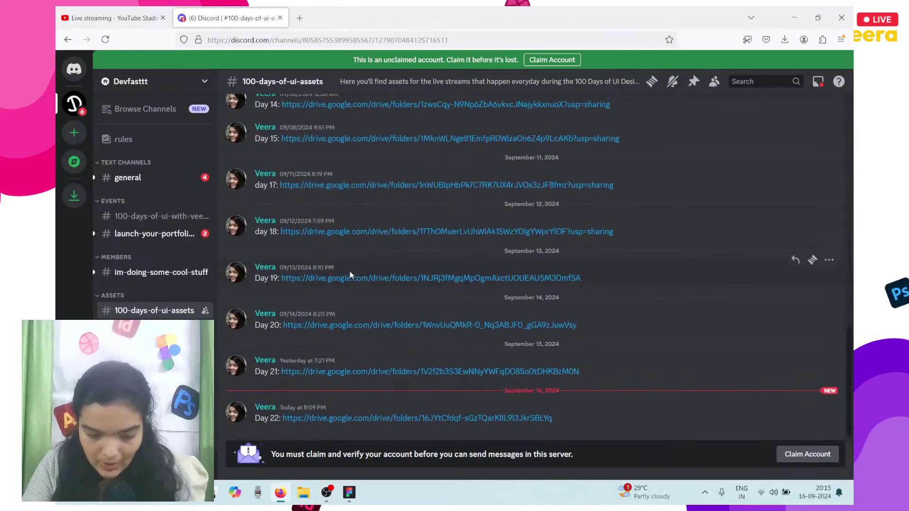
pyautogui.click(338, 422)
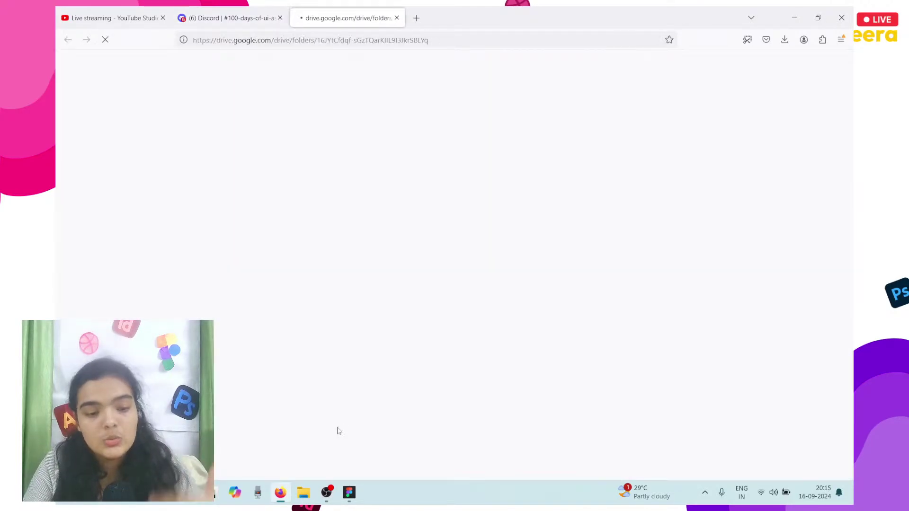
pyautogui.hotkey('ctrl', 'shift', 'Tab')
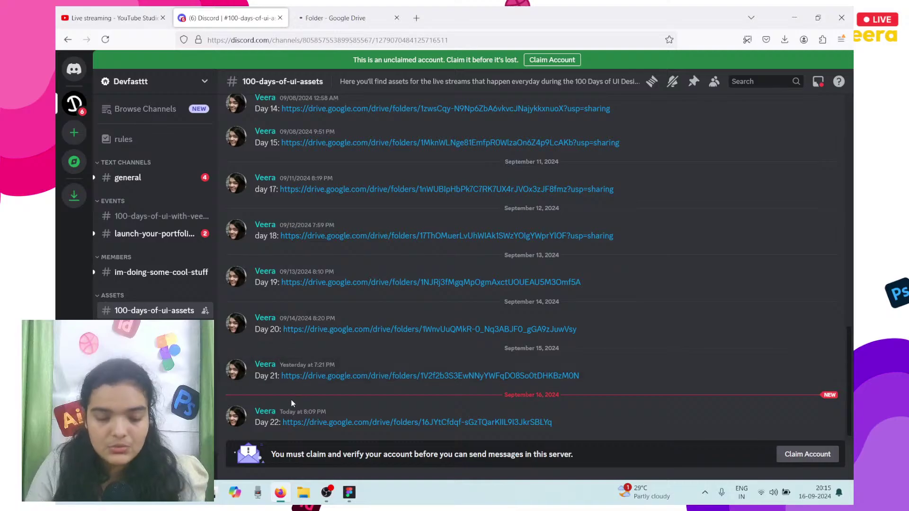
pyautogui.click(299, 13)
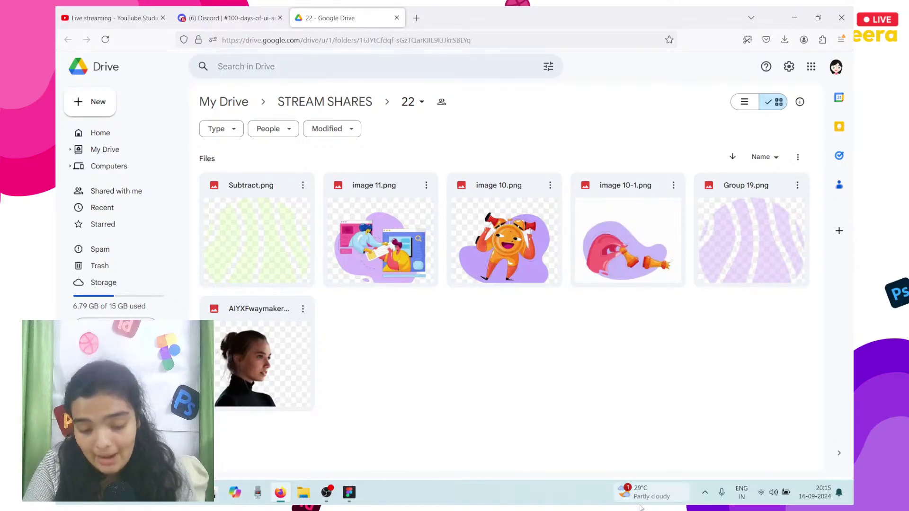
# - Switch to Figma to view the Way Makers landing page prototype, and return to the Drive folder in Firefox
pyautogui.click(349, 492)
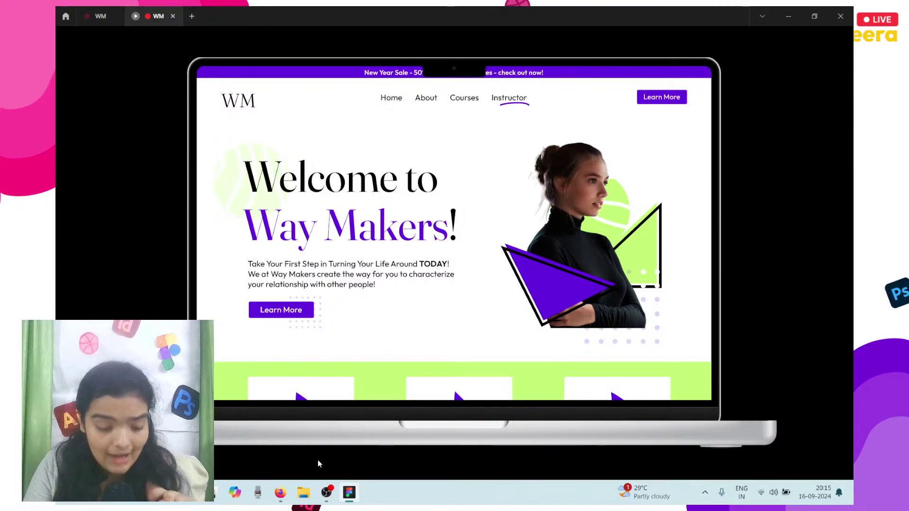
pyautogui.moveTo(326, 502)
pyautogui.click(280, 493)
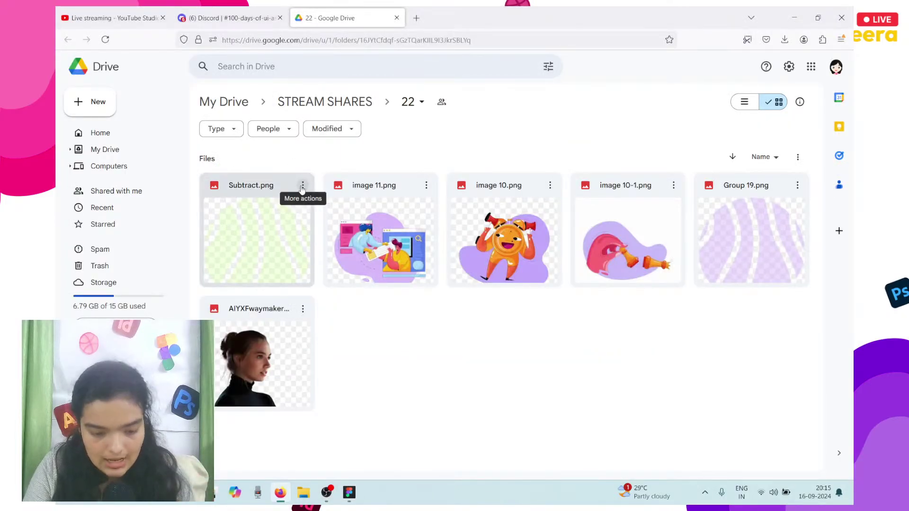
# - Download the PNG portrait of the woman in the black turtleneck from Drive folder 22
pyautogui.click(303, 309)
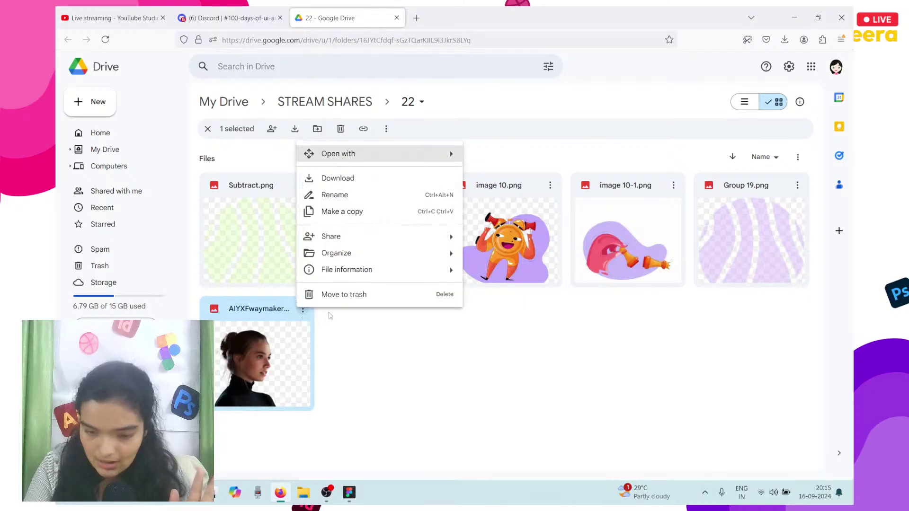
pyautogui.click(360, 188)
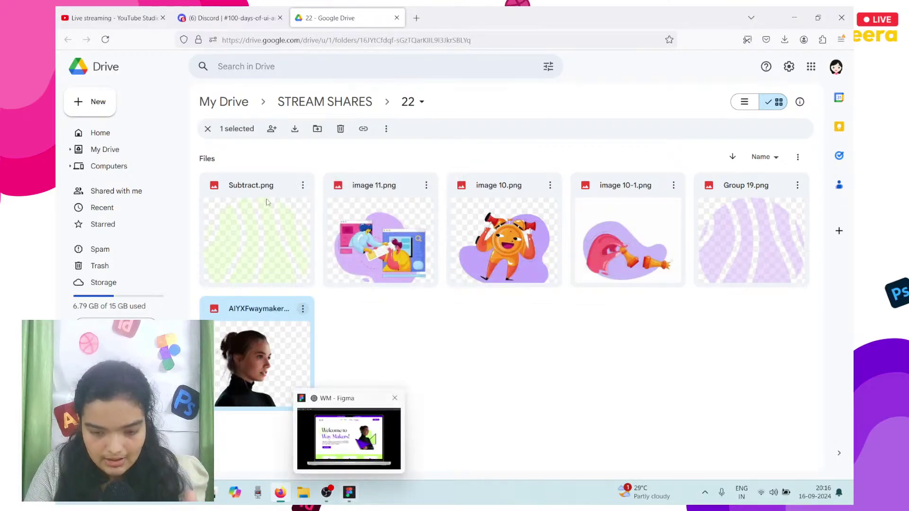
pyautogui.click(350, 492)
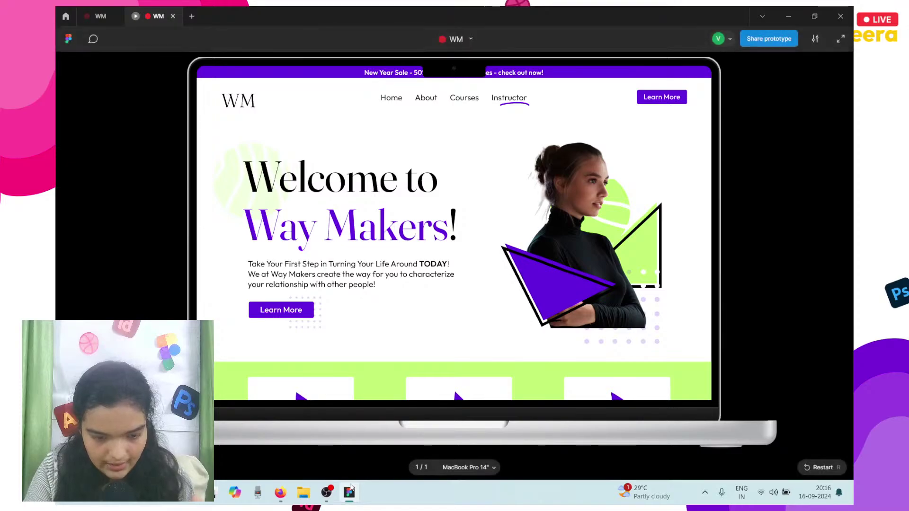
pyautogui.click(350, 488)
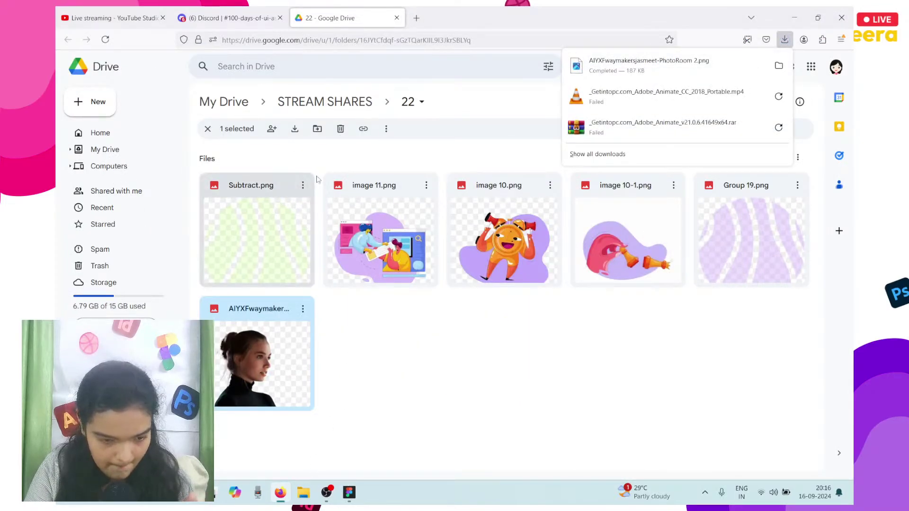
# - Download the pattern images Subtract.png and Group 19.png from the Drive folder
pyautogui.click(306, 190)
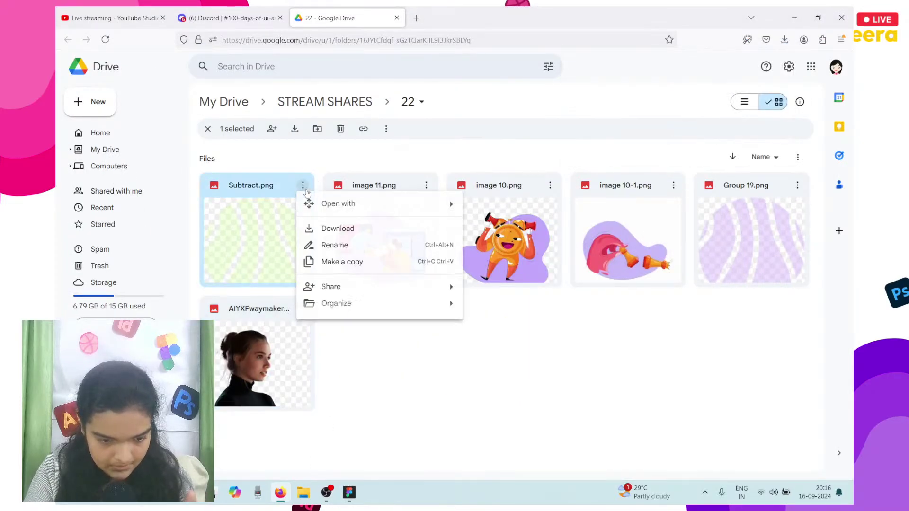
pyautogui.click(334, 232)
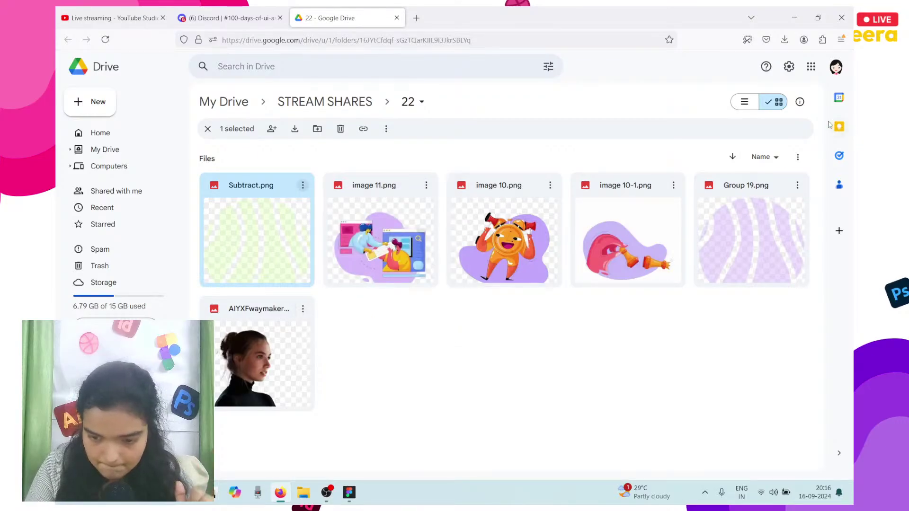
pyautogui.click(799, 184)
pyautogui.click(798, 186)
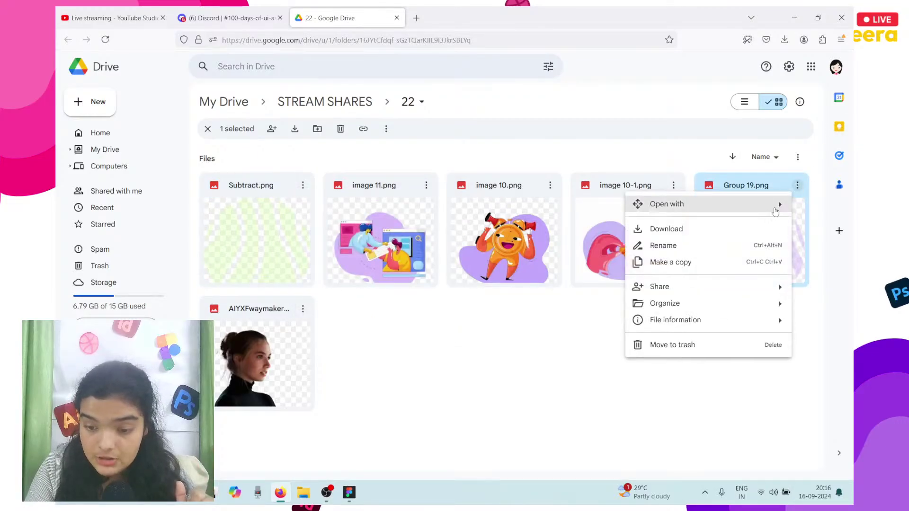
pyautogui.click(650, 227)
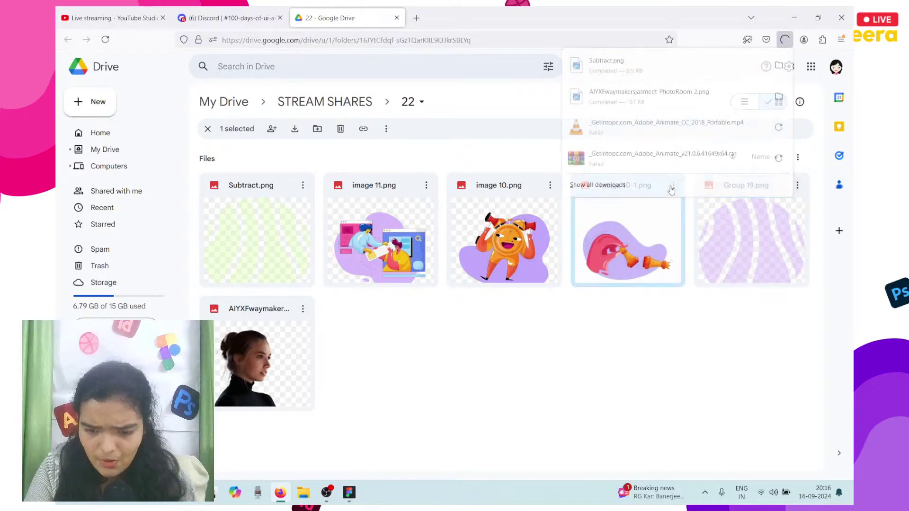
pyautogui.click(588, 345)
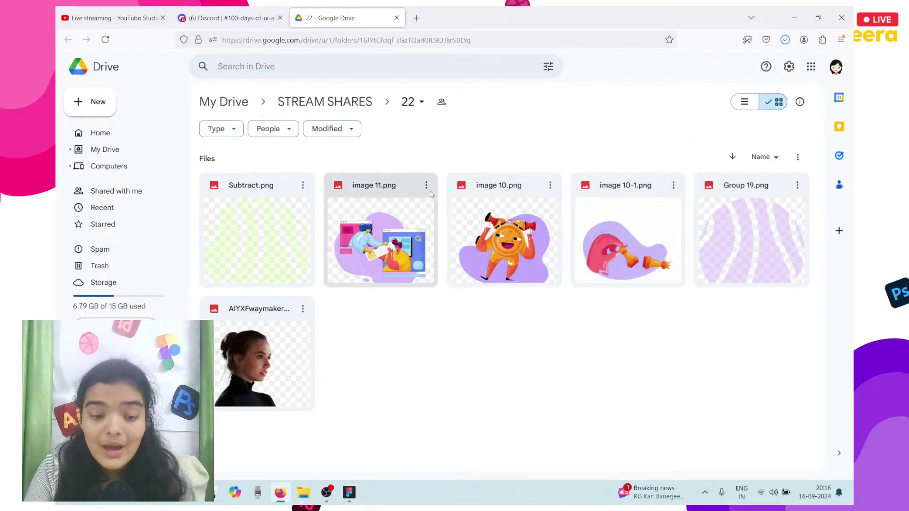
# - Download the illustrations image 11.png and image 10.png from the Drive folder
pyautogui.click(426, 185)
pyautogui.click(440, 229)
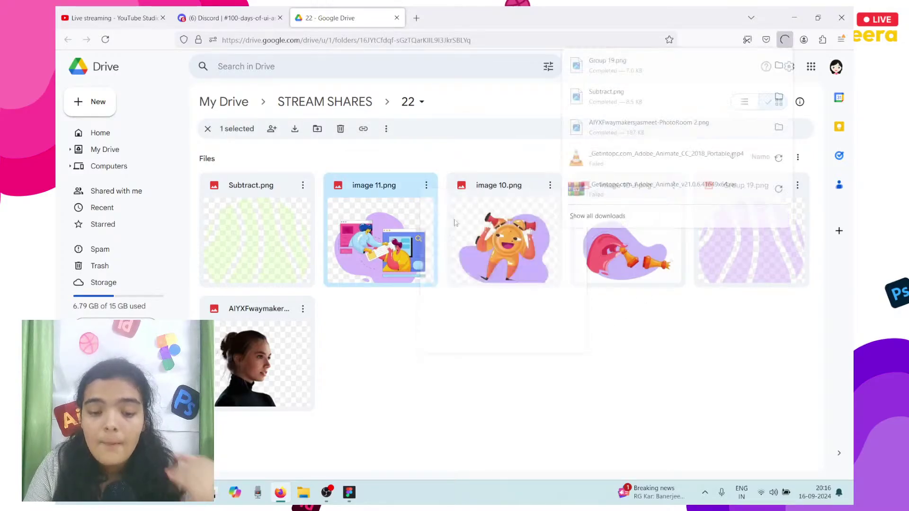
pyautogui.click(549, 185)
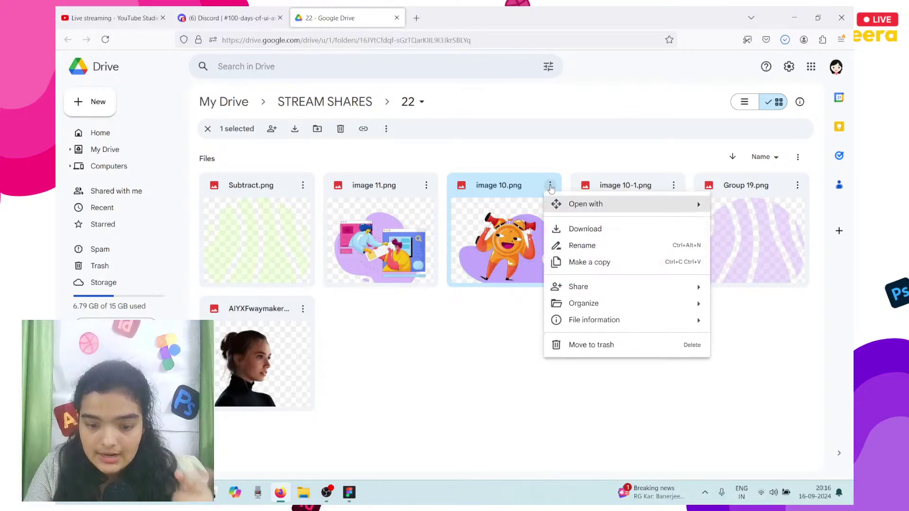
pyautogui.click(563, 227)
# - Download the illustration image 10-1.png from the Drive folder
pyautogui.click(672, 186)
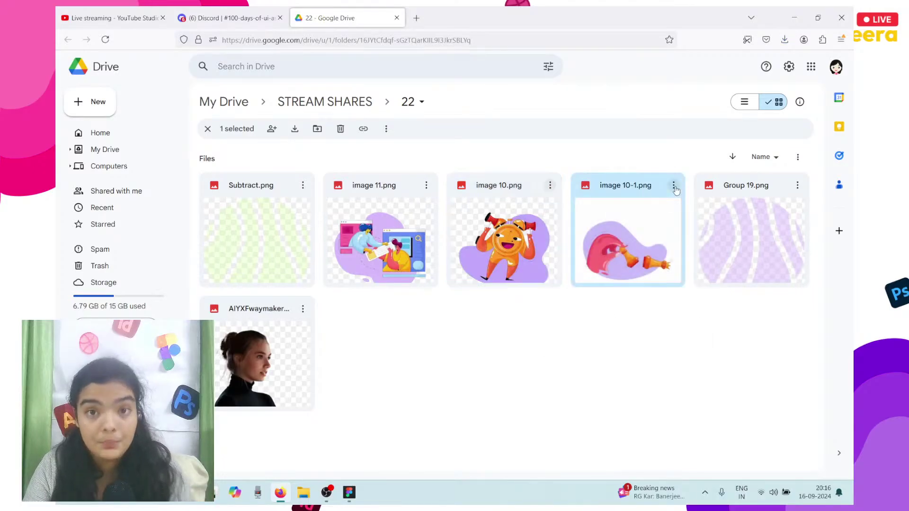
pyautogui.click(682, 225)
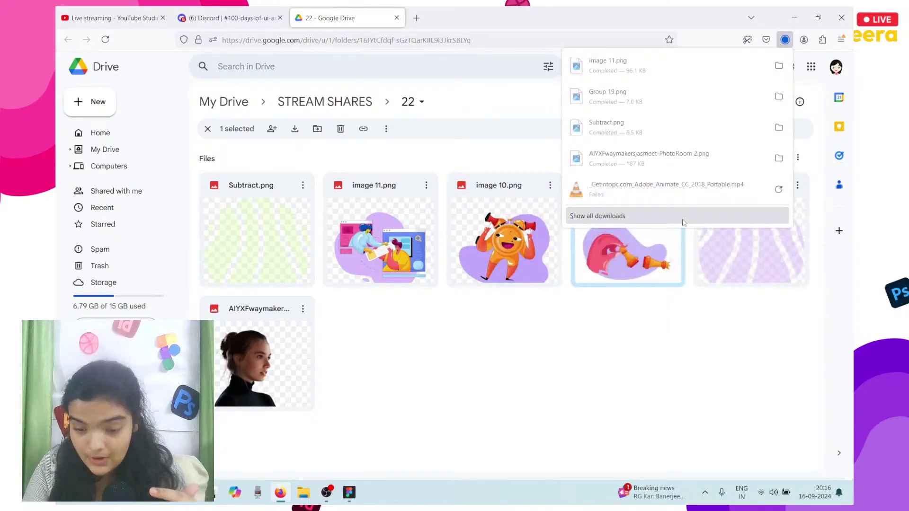
pyautogui.click(648, 332)
pyautogui.click(672, 186)
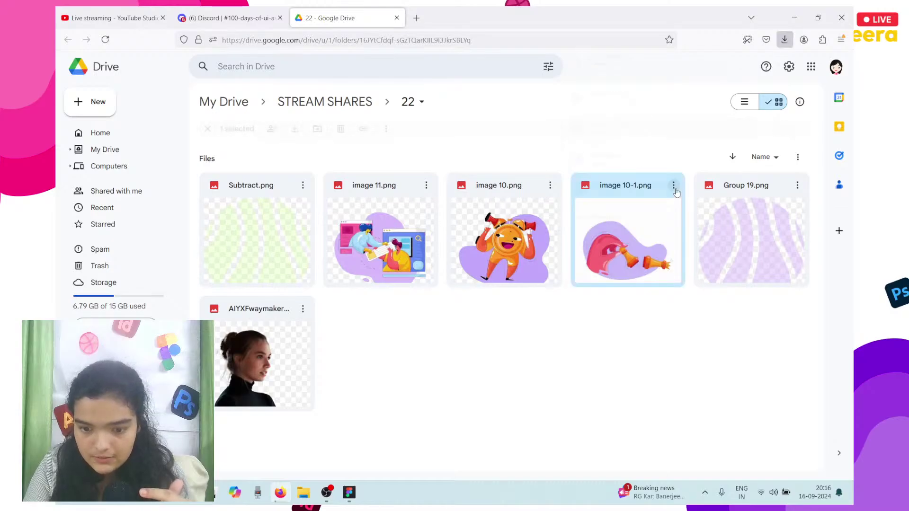
pyautogui.click(716, 237)
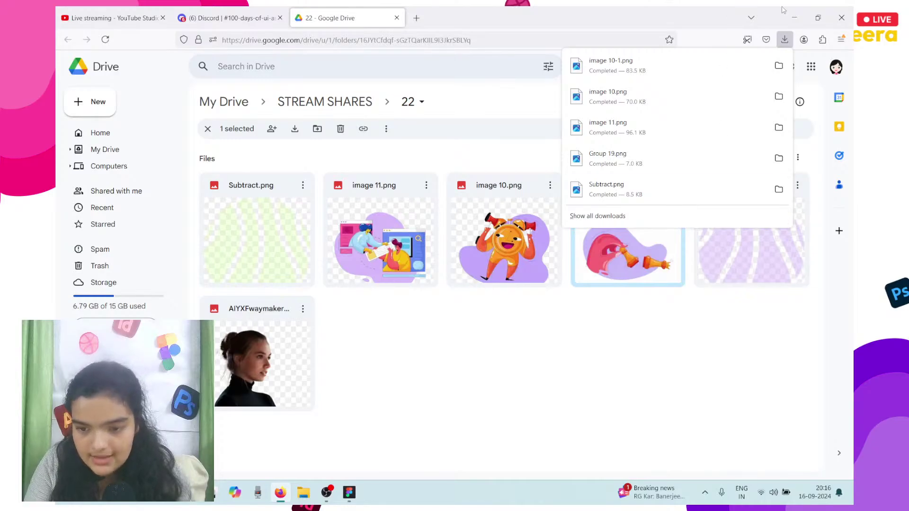
# - Switch to Figma and create a new blank design file in the drafts
pyautogui.click(802, 14)
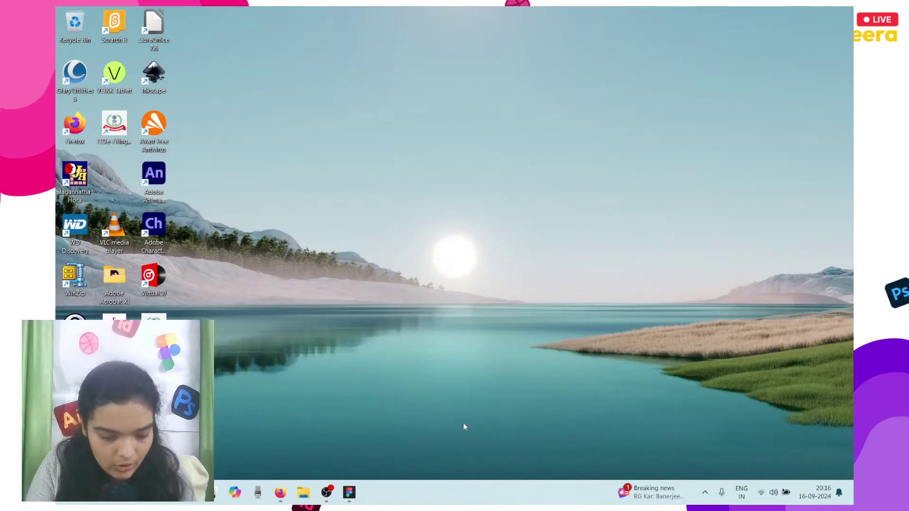
pyautogui.click(348, 492)
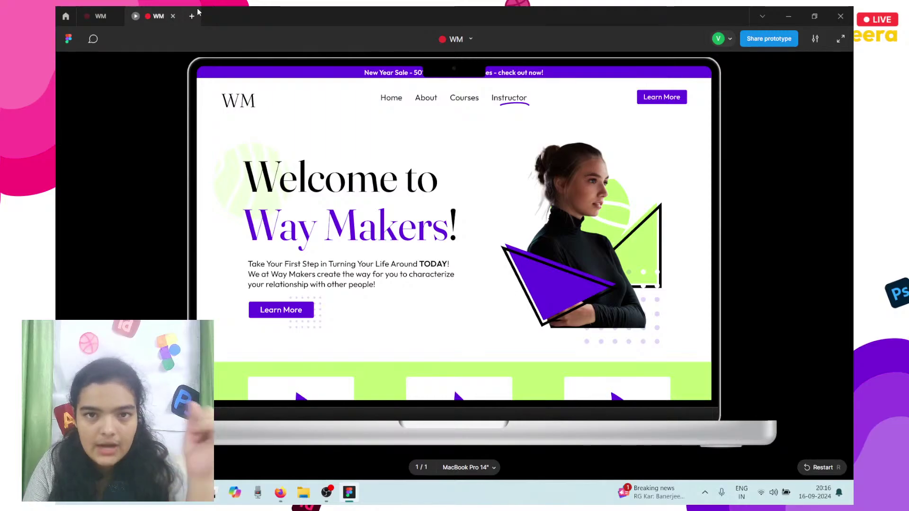
pyautogui.click(65, 16)
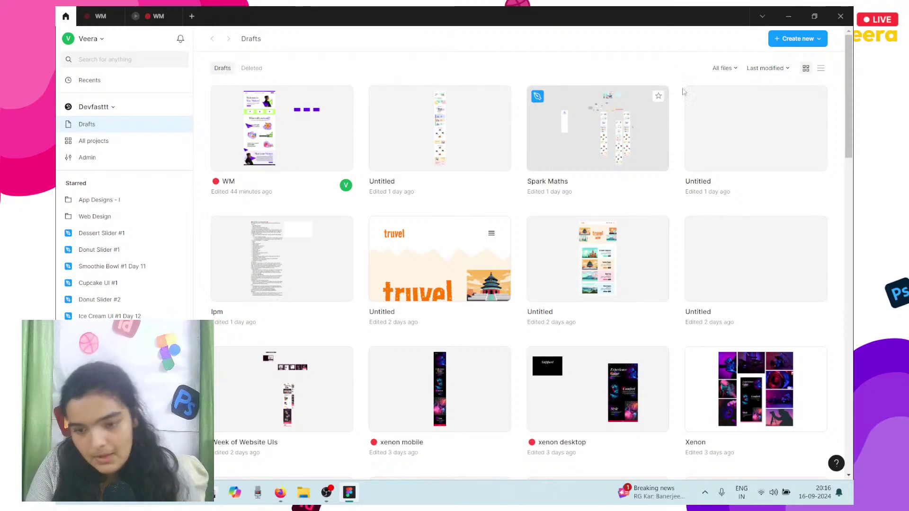
pyautogui.click(789, 46)
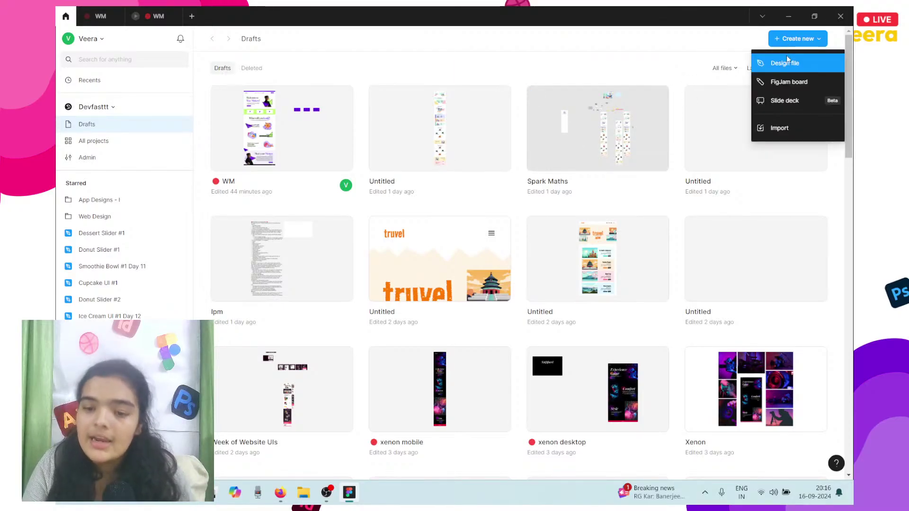
pyautogui.click(788, 64)
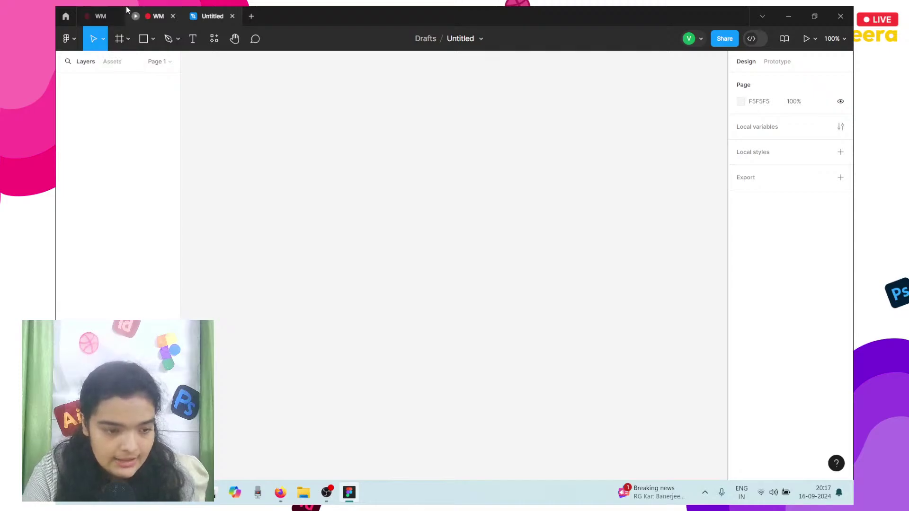
# - Add a MacBook Pro 14" frame, 1512 × 982, to the untitled design file
pyautogui.click(159, 16)
pyautogui.click(189, 11)
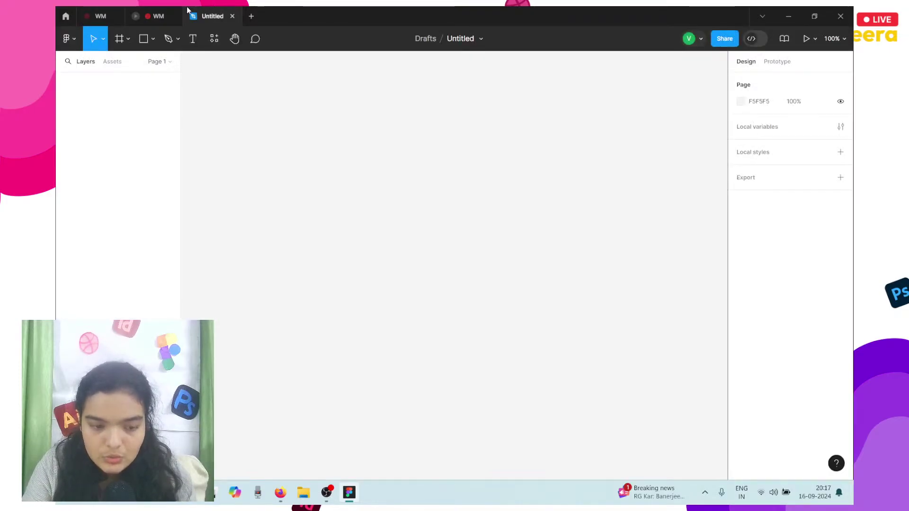
pyautogui.click(119, 45)
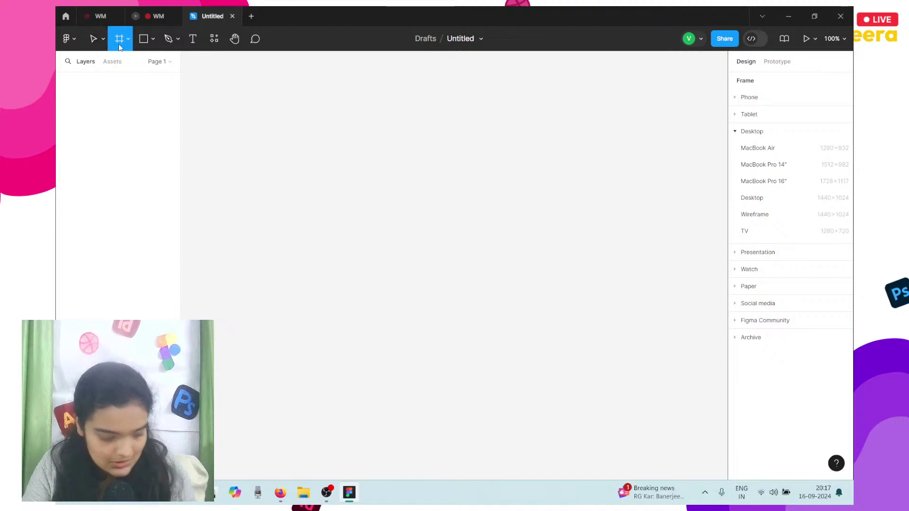
pyautogui.click(824, 171)
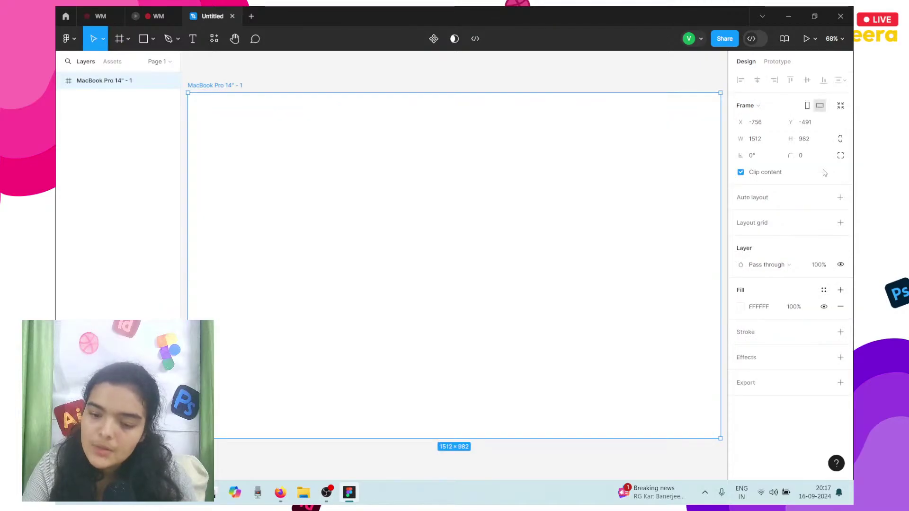
# - After checking the WM prototype for reference, draw a full-width rectangle about 1512 × 50 along the upper edge of the new frame
pyautogui.click(136, 15)
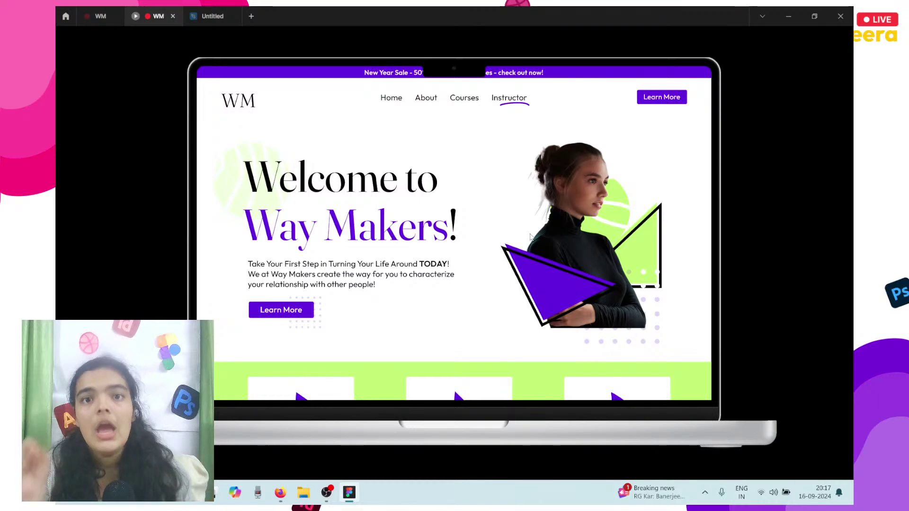
pyautogui.click(212, 16)
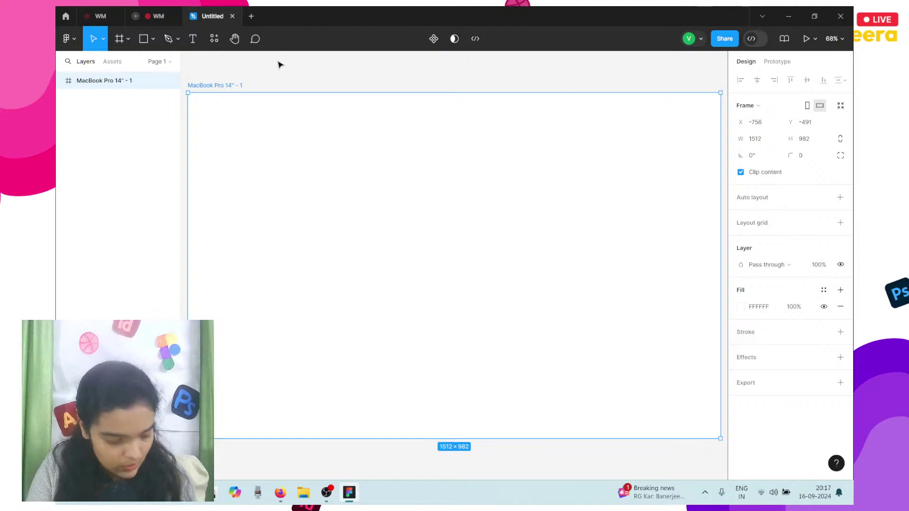
pyautogui.click(143, 38)
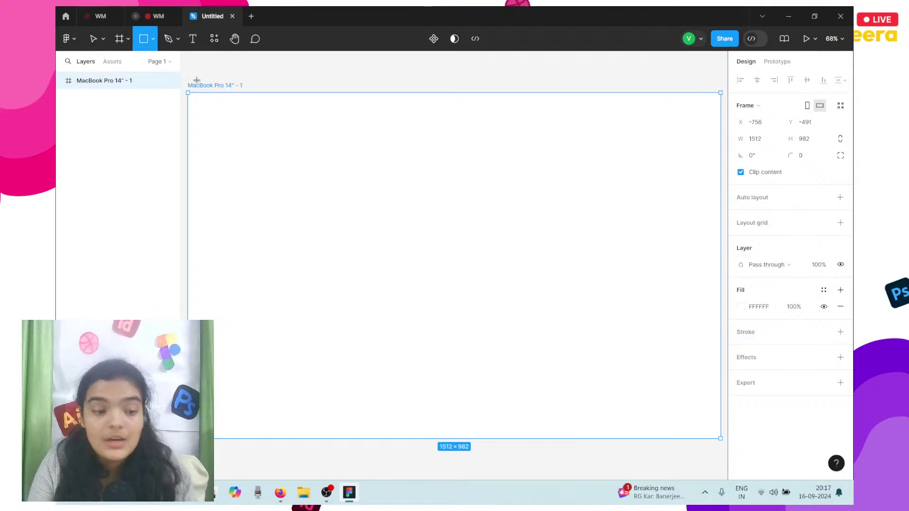
pyautogui.moveTo(186, 93); pyautogui.dragTo(644, 110)
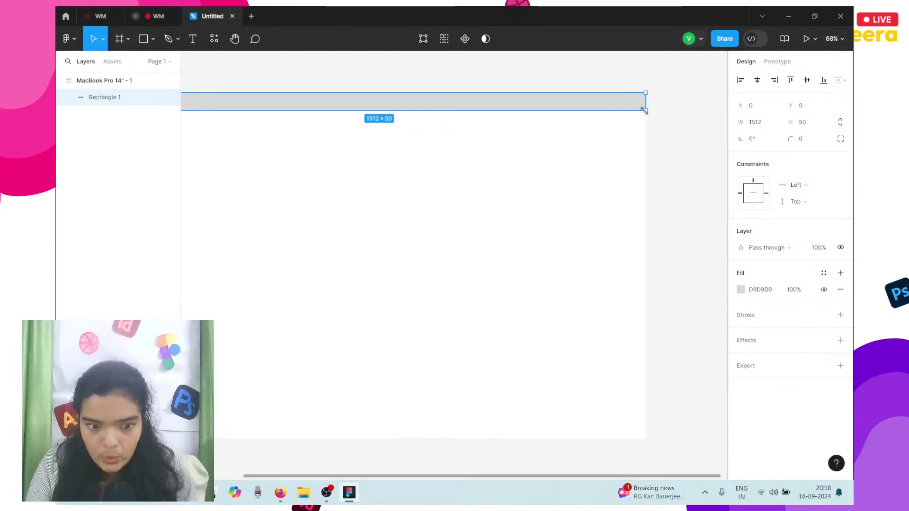
# - Reduce the banner rectangle's height to 35, keeping it 1512 wide
pyautogui.hscroll(-2, 629, 110)
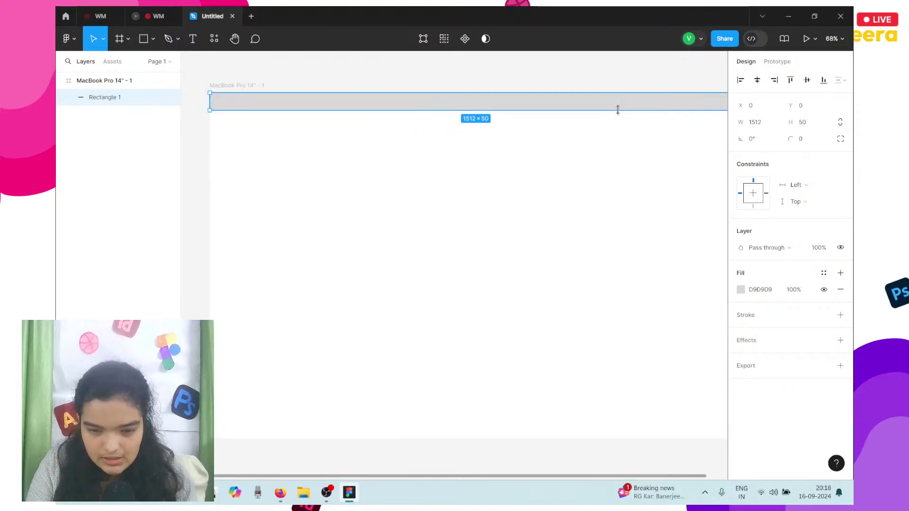
pyautogui.moveTo(618, 111); pyautogui.dragTo(619, 108)
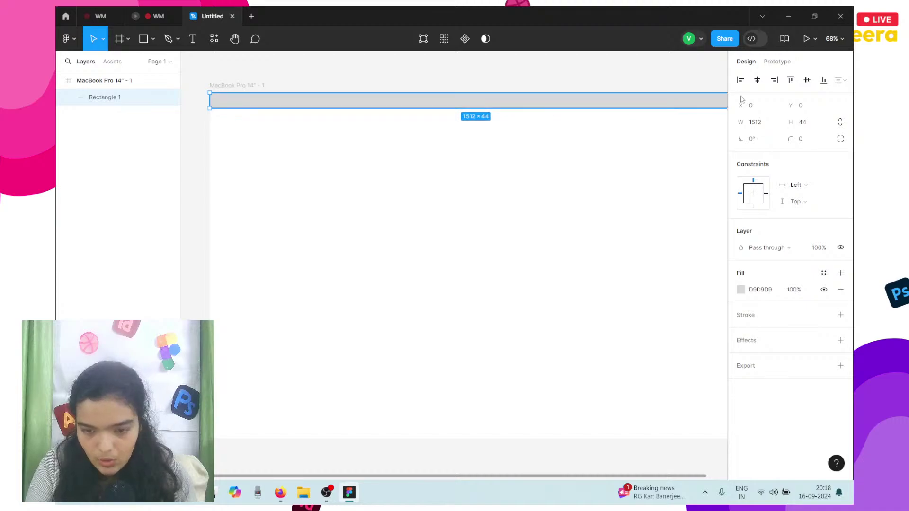
pyautogui.click(812, 126)
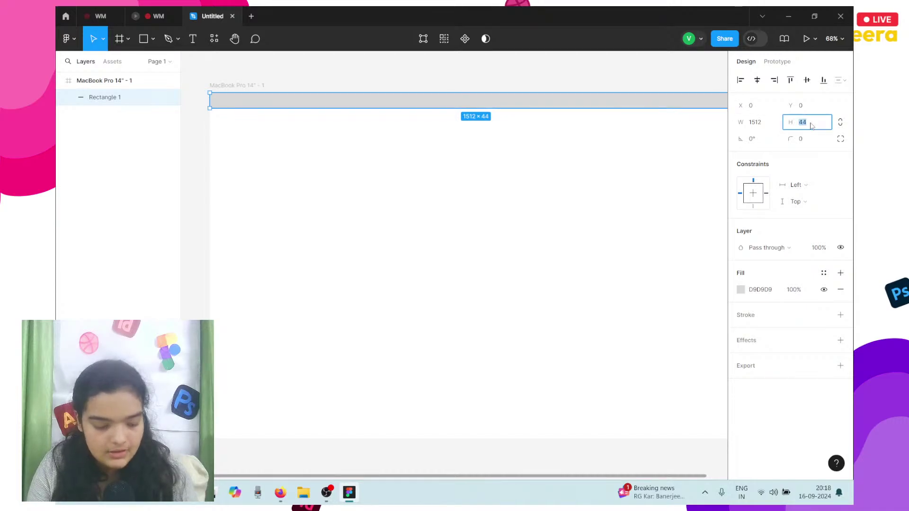
pyautogui.press('Return')
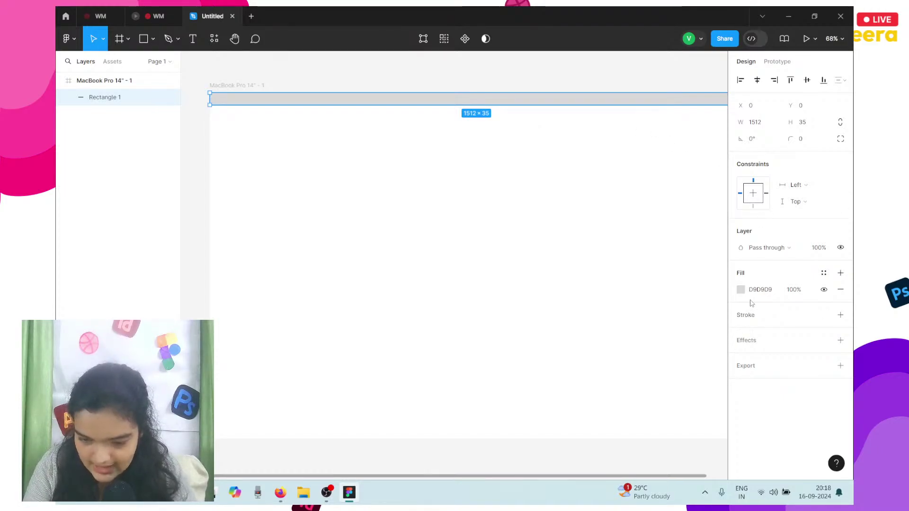
# - Change the banner rectangle's fill to the bright purple 9700F4
pyautogui.click(737, 288)
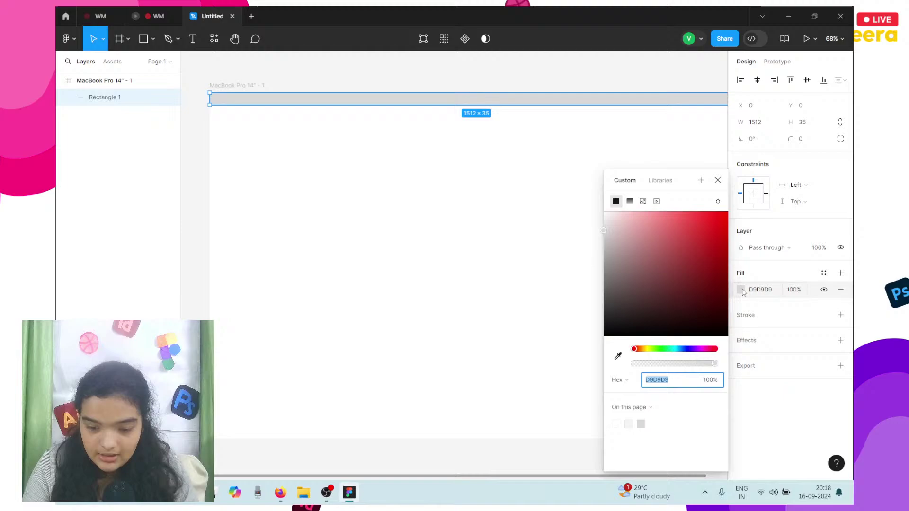
pyautogui.click(688, 349)
pyautogui.moveTo(689, 349); pyautogui.dragTo(697, 349)
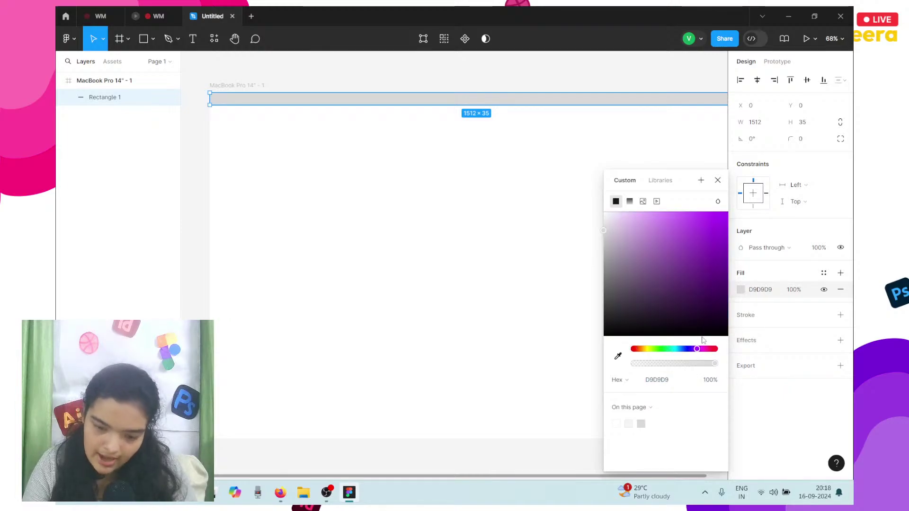
pyautogui.moveTo(700, 311); pyautogui.dragTo(725, 307)
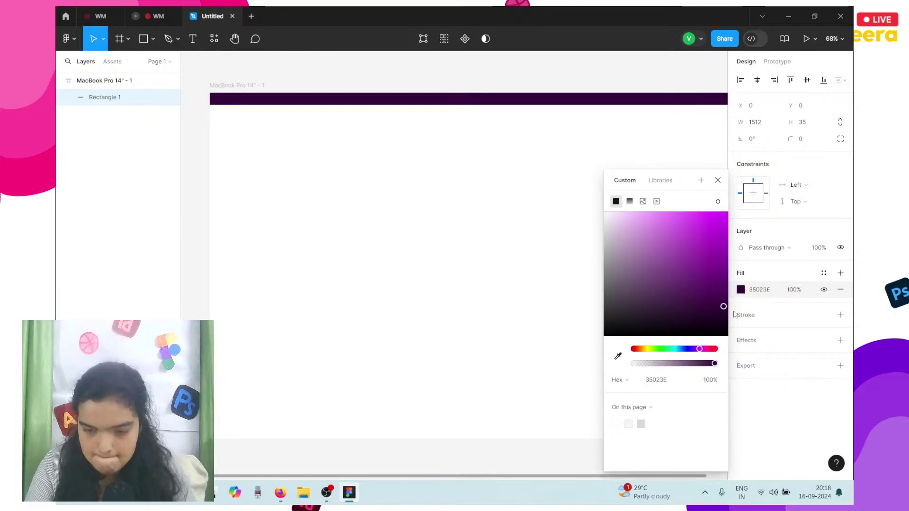
pyautogui.click(701, 351)
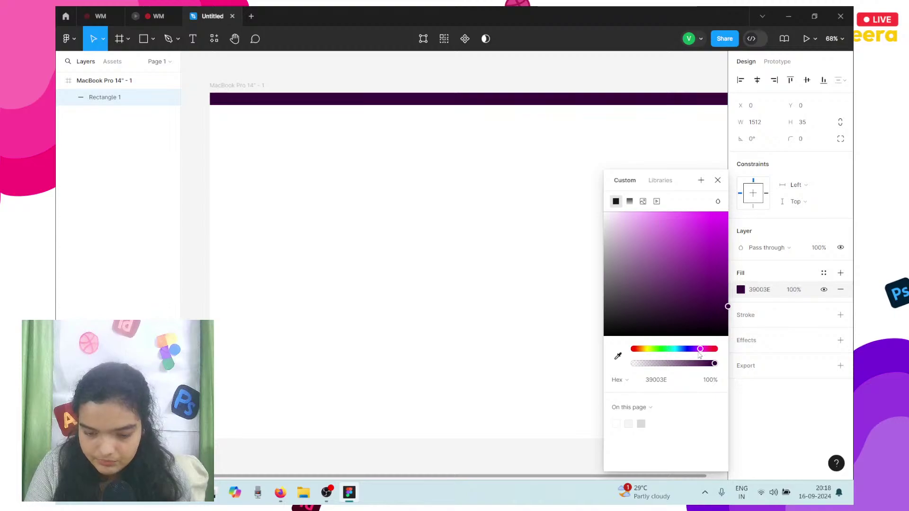
pyautogui.moveTo(699, 354); pyautogui.dragTo(699, 352)
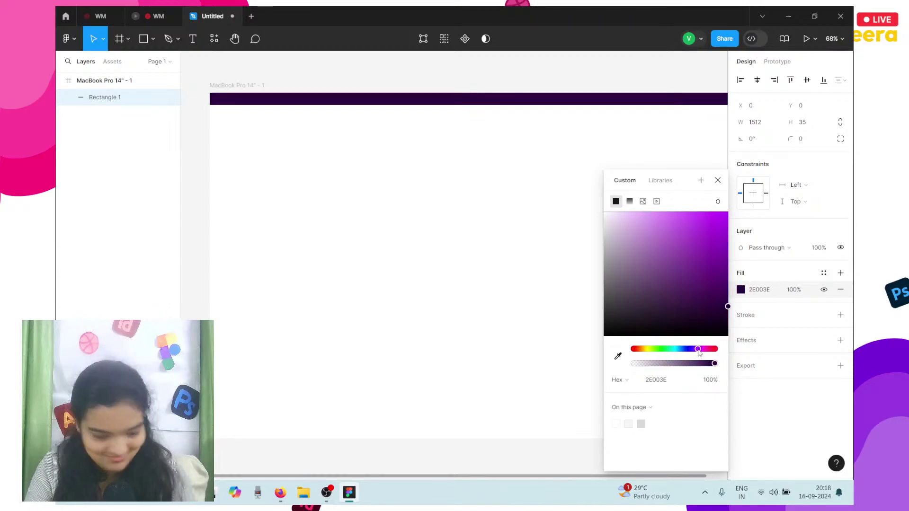
pyautogui.moveTo(727, 308); pyautogui.dragTo(728, 217)
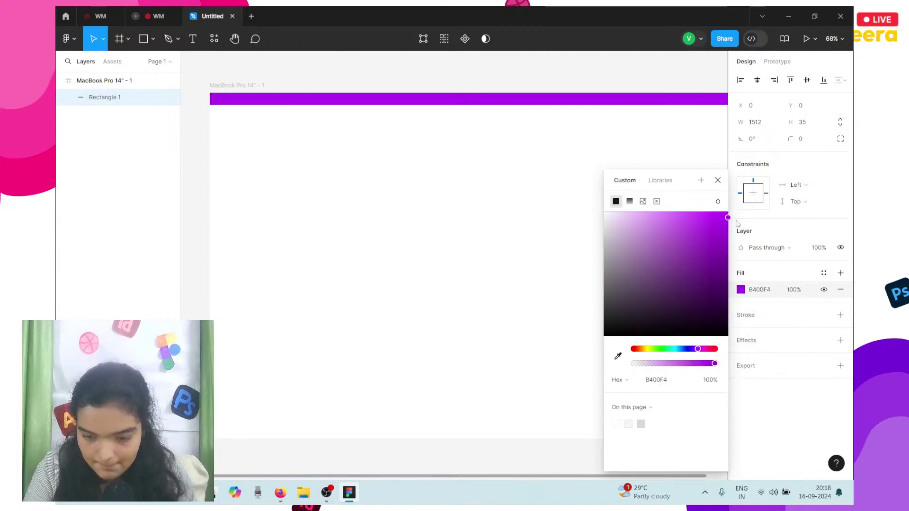
pyautogui.click(696, 351)
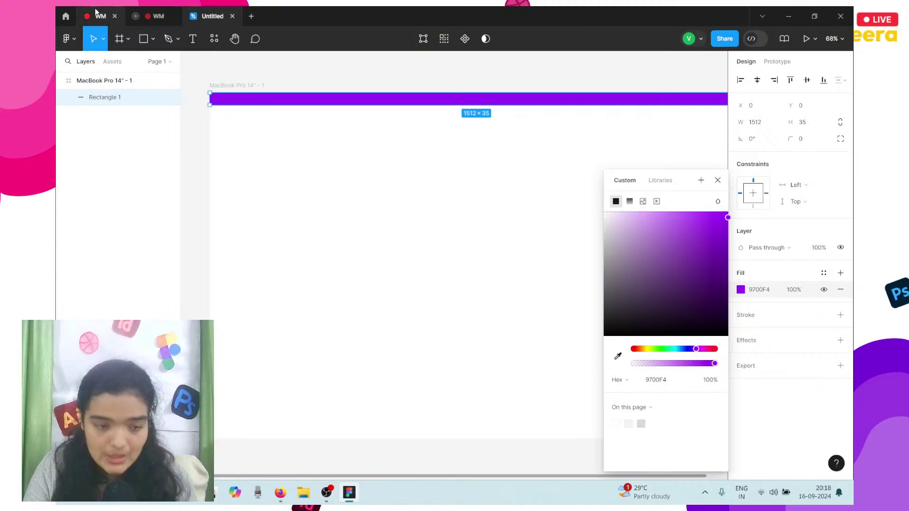
# - Open the finished WM design file and inspect the design properties of its MacBook Pro 14" frame
pyautogui.moveTo(97, 13)
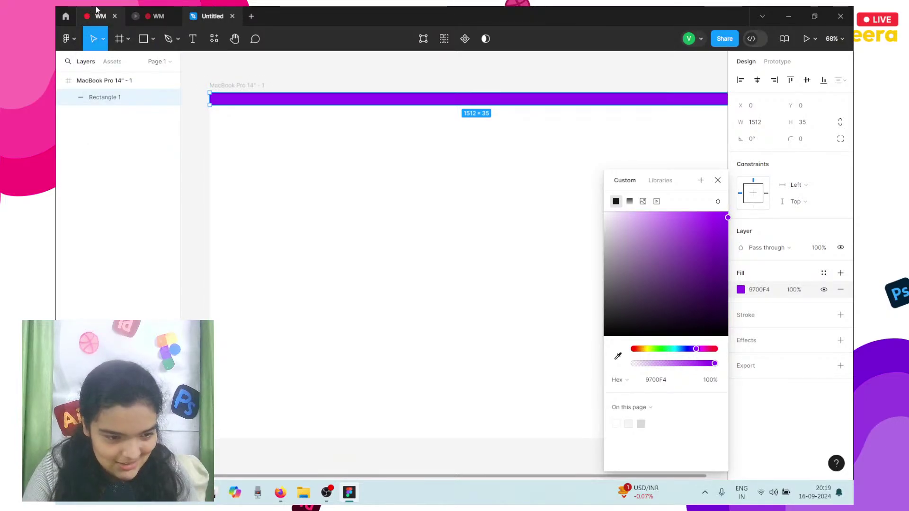
pyautogui.click(154, 16)
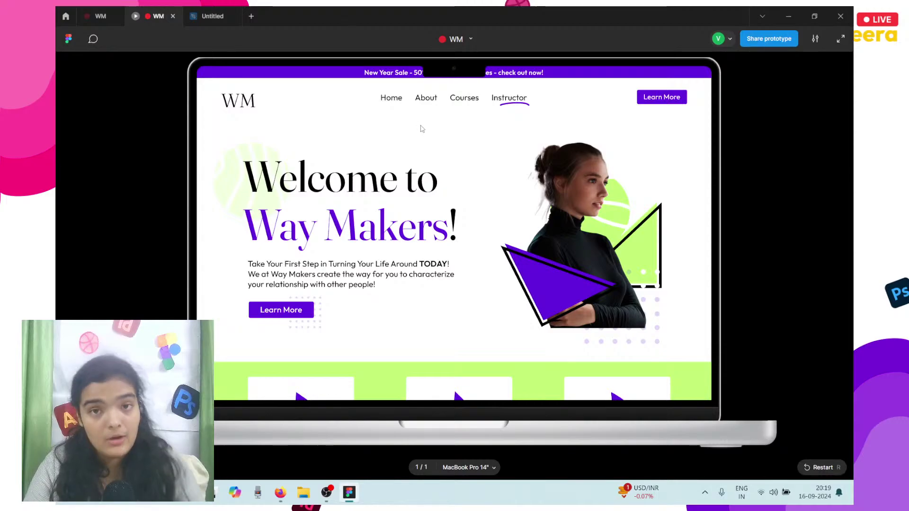
pyautogui.click(100, 16)
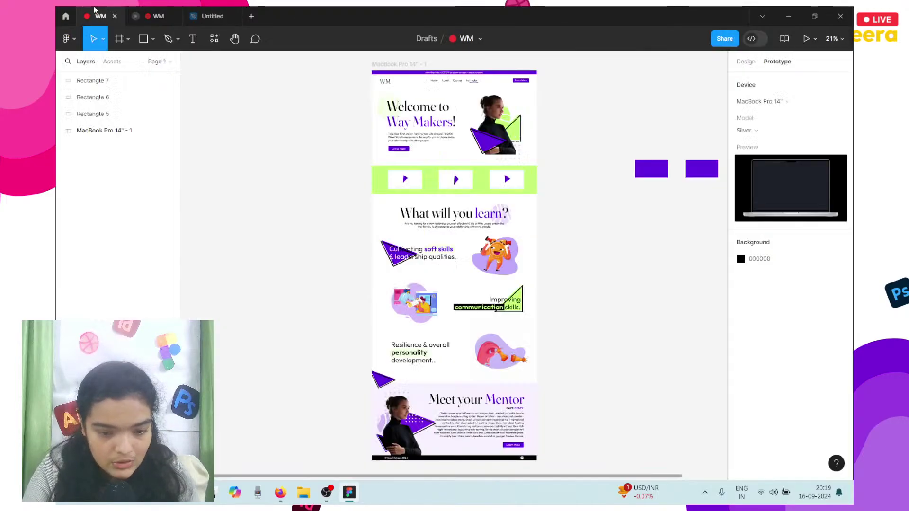
pyautogui.click(638, 169)
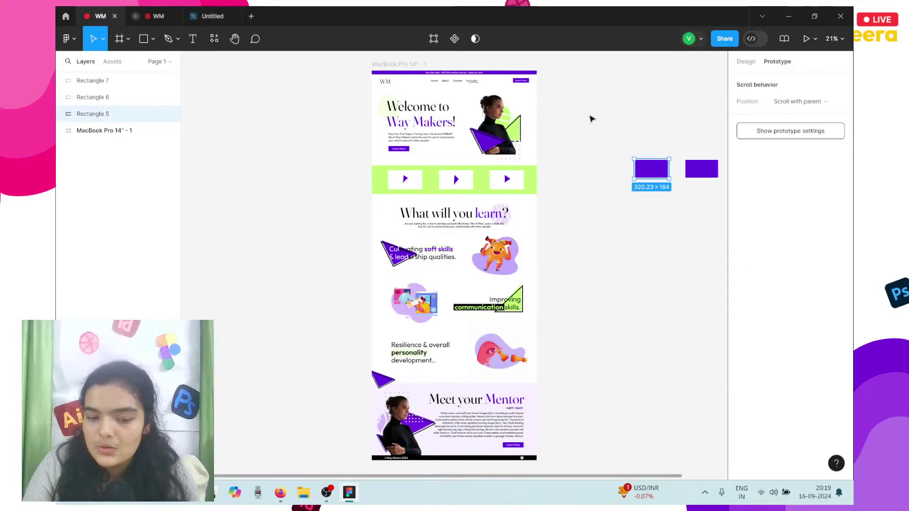
pyautogui.moveTo(591, 118); pyautogui.dragTo(487, 71)
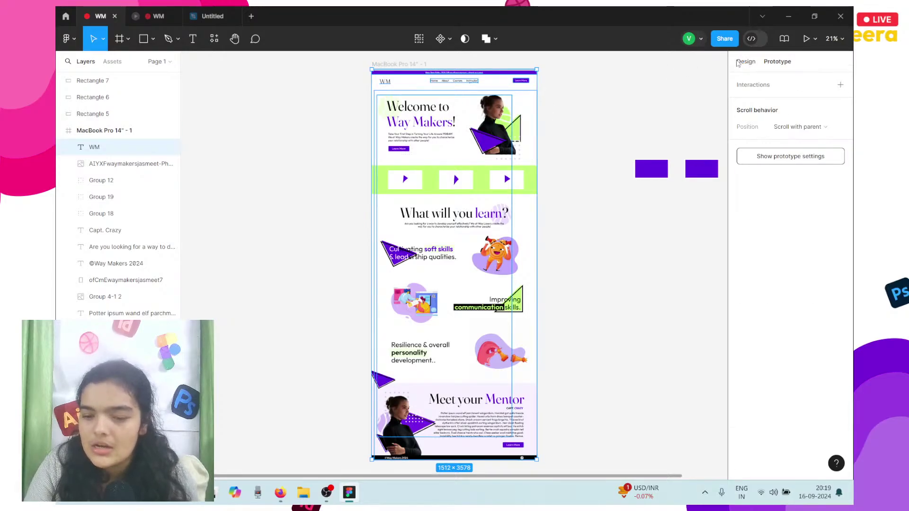
pyautogui.click(740, 62)
pyautogui.click(544, 298)
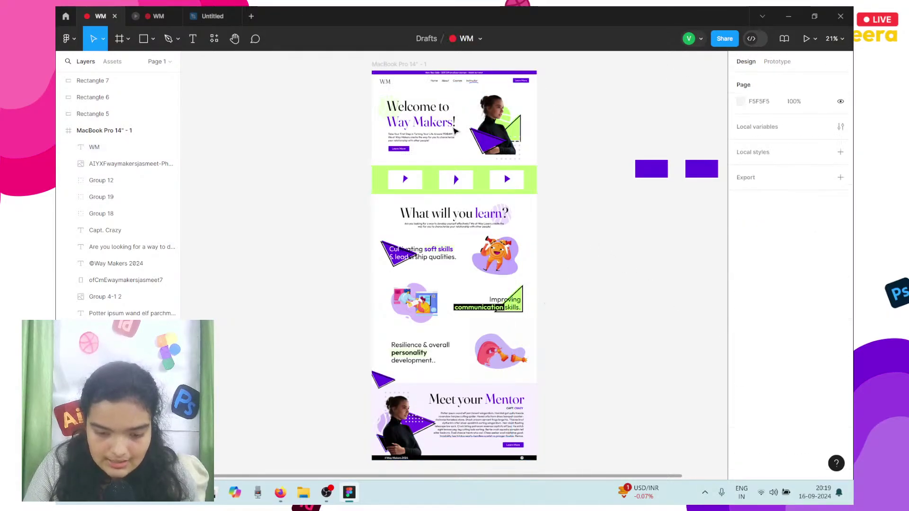
pyautogui.click(531, 248)
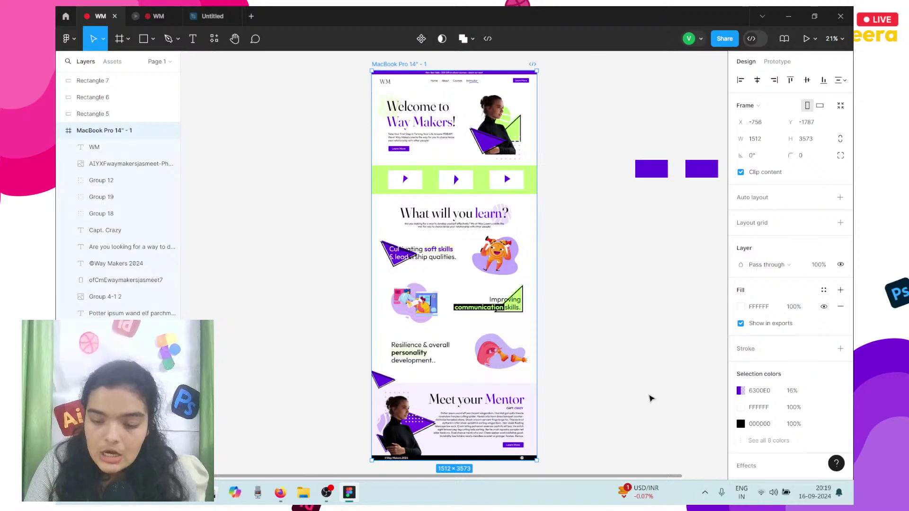
# - Show all selection colors of the finished WM frame and select the hex code of the solid purple 6300E0
pyautogui.click(750, 440)
pyautogui.scroll(-2, 750, 442)
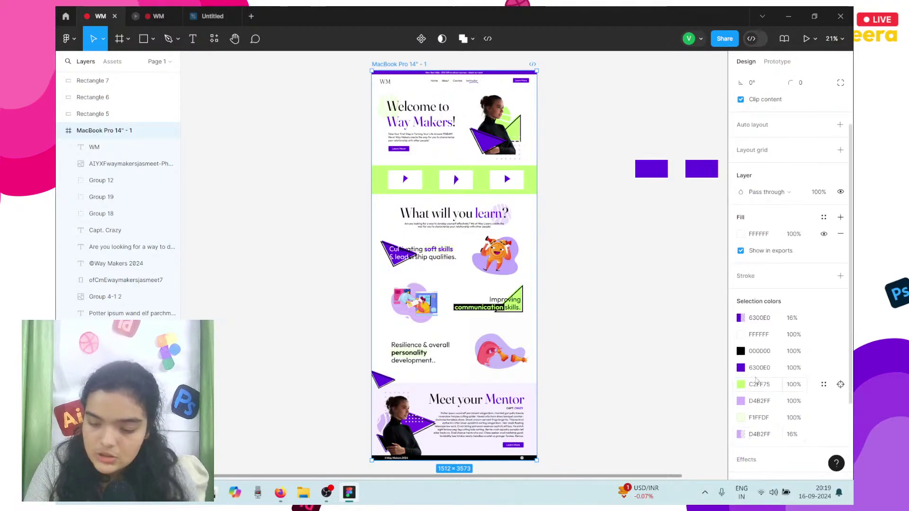
pyautogui.click(757, 370)
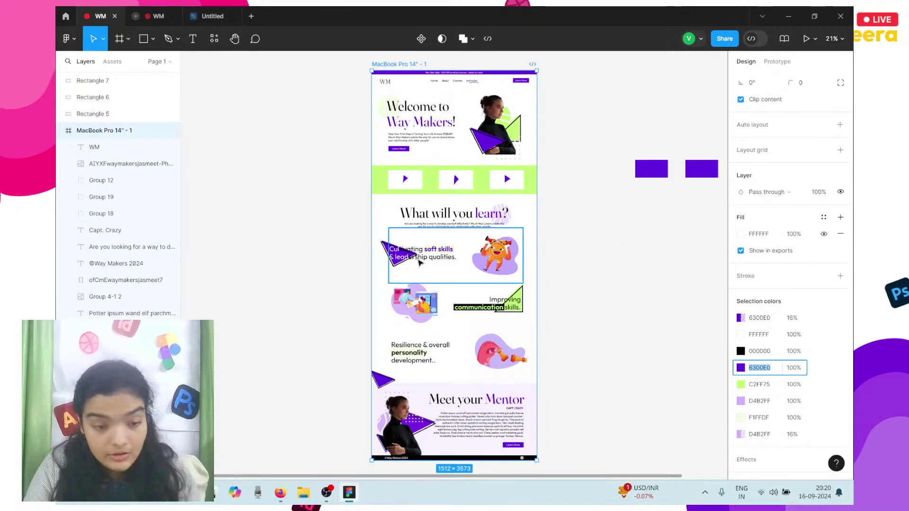
# - Return to the untitled file and draw a rectangle about 410 × 402 on the empty canvas above the frame
pyautogui.click(213, 16)
pyautogui.click(369, 170)
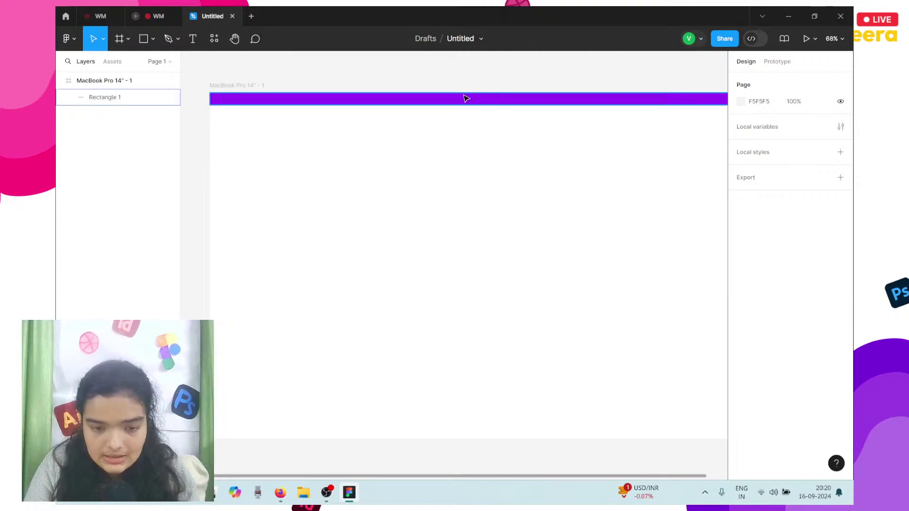
pyautogui.scroll(5, 452, 83)
pyautogui.click(151, 39)
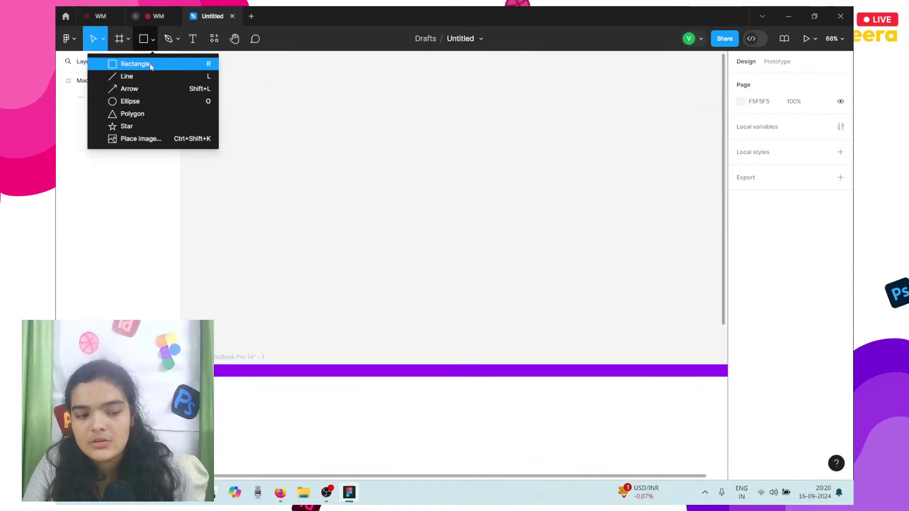
pyautogui.click(148, 64)
pyautogui.moveTo(223, 113); pyautogui.dragTo(367, 254)
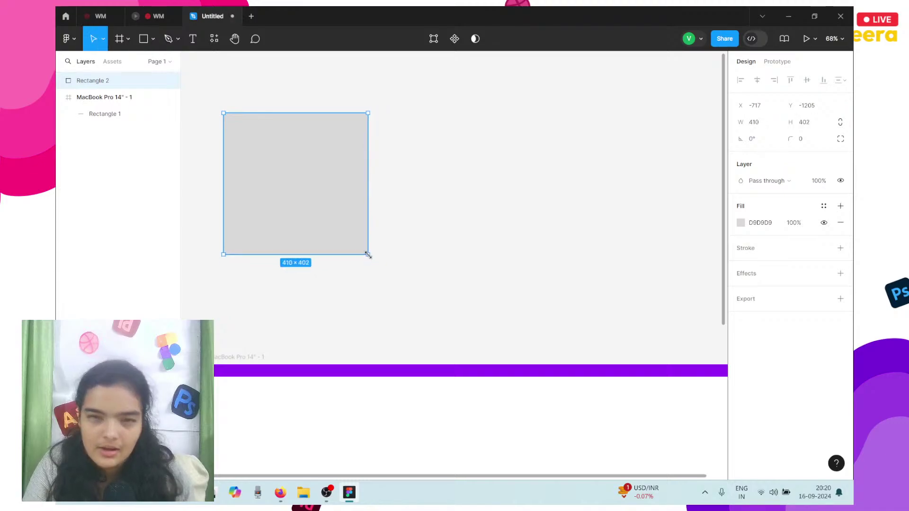
# - Move the new grey square farther right on the canvas above the frame and set its fill to 6300E0
pyautogui.click(416, 217)
pyautogui.click(322, 213)
pyautogui.moveTo(289, 204); pyautogui.dragTo(450, 237)
pyautogui.click(759, 223)
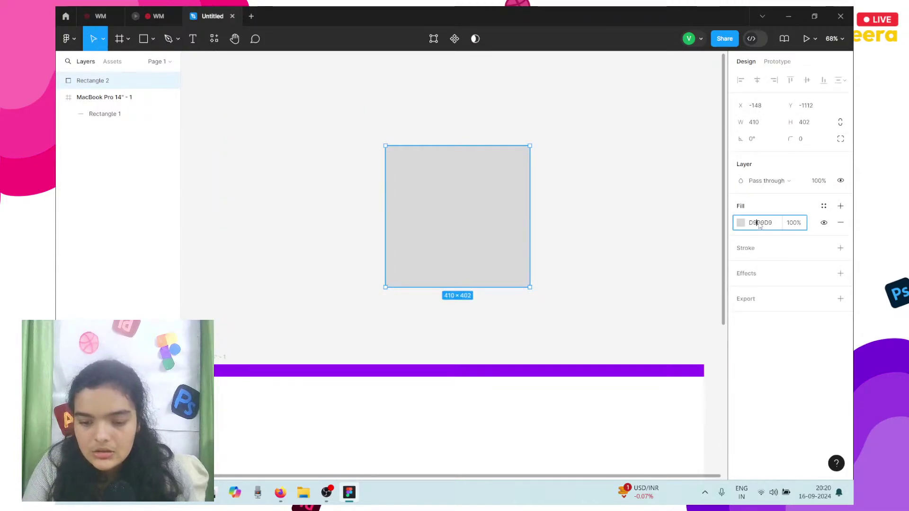
pyautogui.write('6300E0')
pyautogui.press('Return')
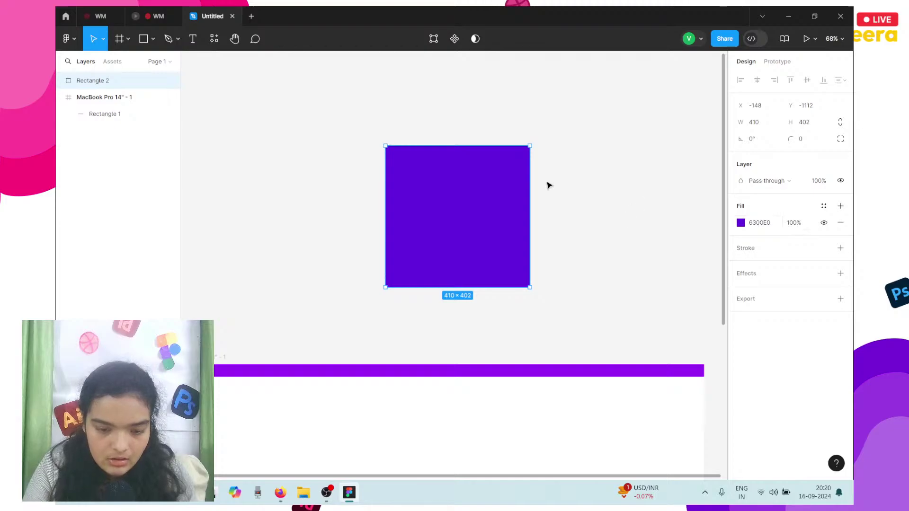
# - Copy the light green hex code C2FF75 from the finished WM design and paste it as text above the purple square in the untitled file
pyautogui.click(107, 12)
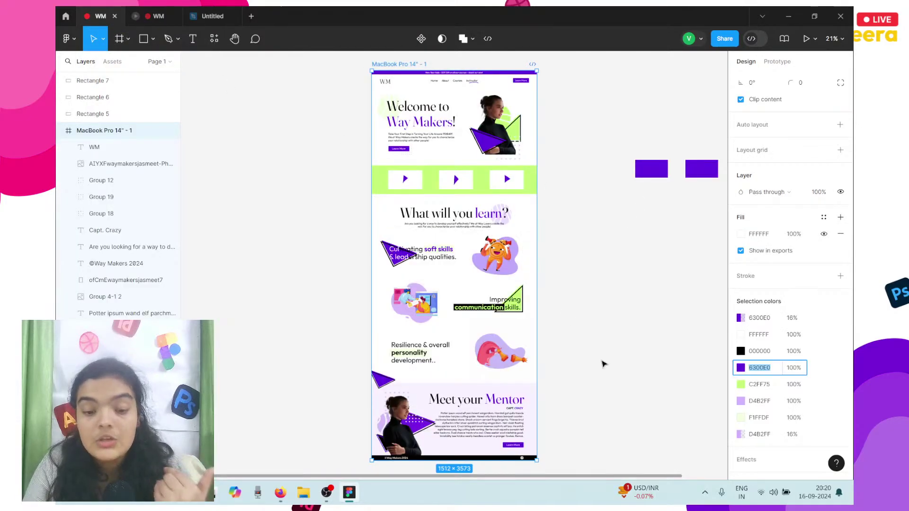
pyautogui.click(758, 384)
pyautogui.hotkey('ctrl', 'c')
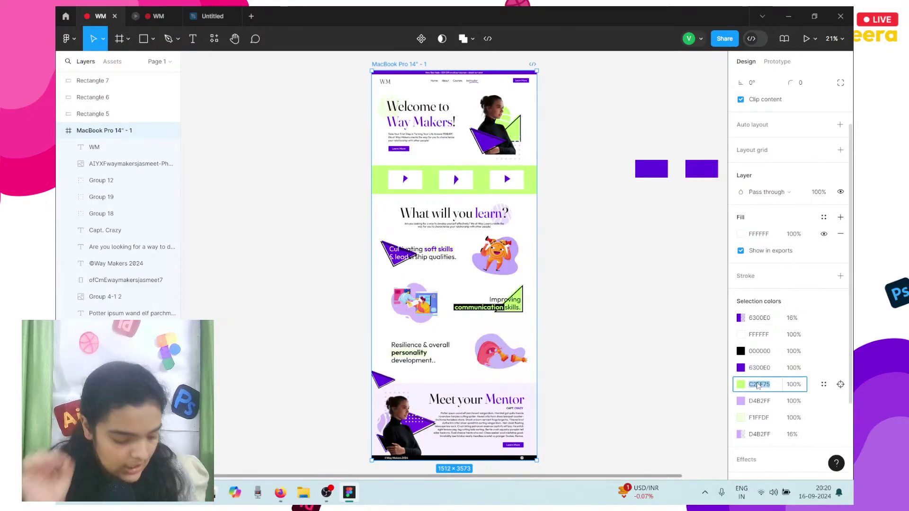
pyautogui.click(233, 12)
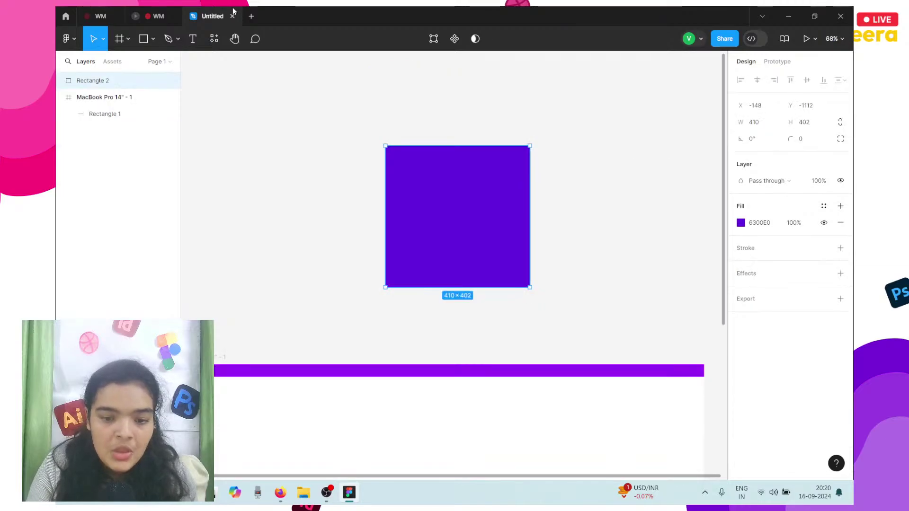
pyautogui.click(586, 201)
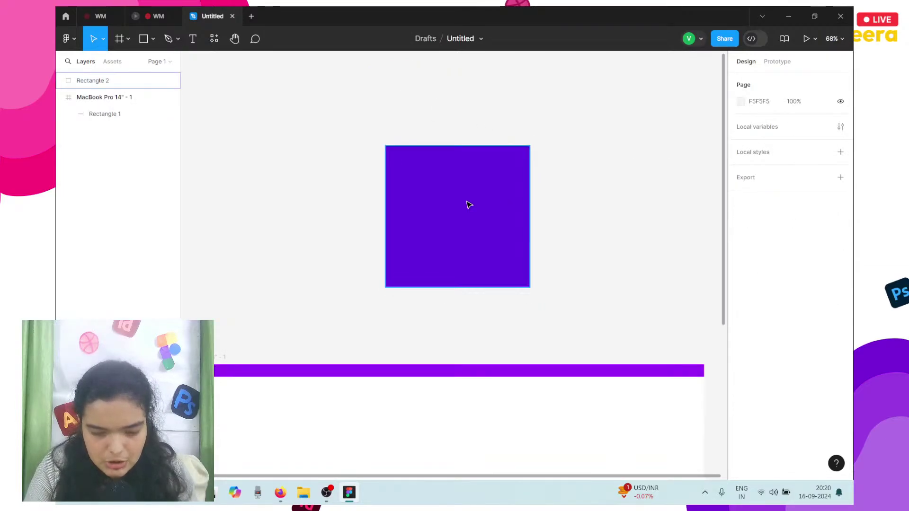
pyautogui.hotkey('ctrl', 'v')
pyautogui.moveTo(454, 266); pyautogui.dragTo(456, 102)
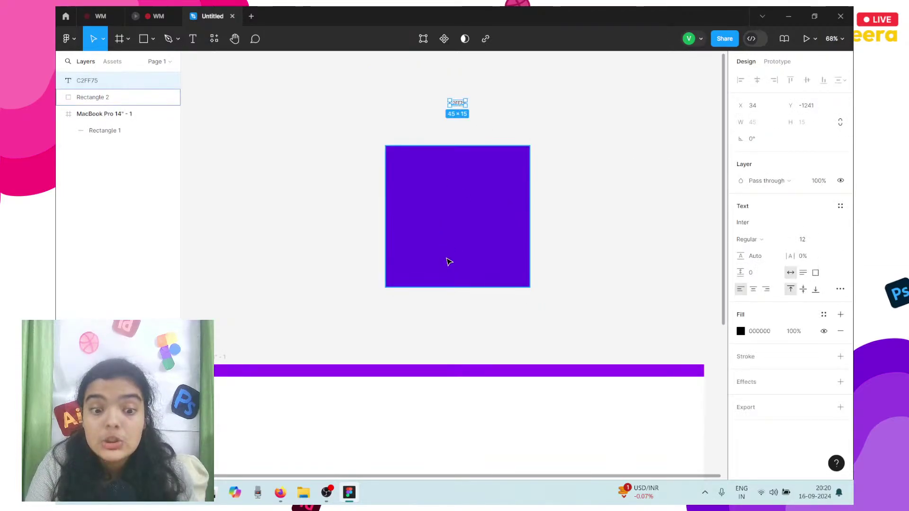
# - Duplicate the purple square and place the copy directly to its left with a gap of about 9
pyautogui.click(449, 262)
pyautogui.hotkey('ctrl', 'd')
pyautogui.moveTo(448, 262); pyautogui.dragTo(287, 255)
pyautogui.hscroll(-3, 292, 256)
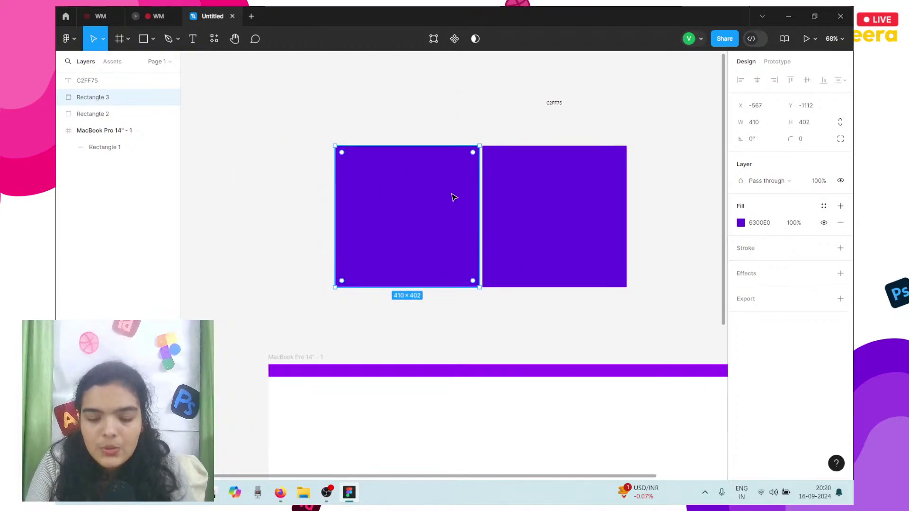
# - Copy the hex code from the pasted text and set the left square's fill to C2FF75
pyautogui.click(547, 108)
pyautogui.click(556, 105)
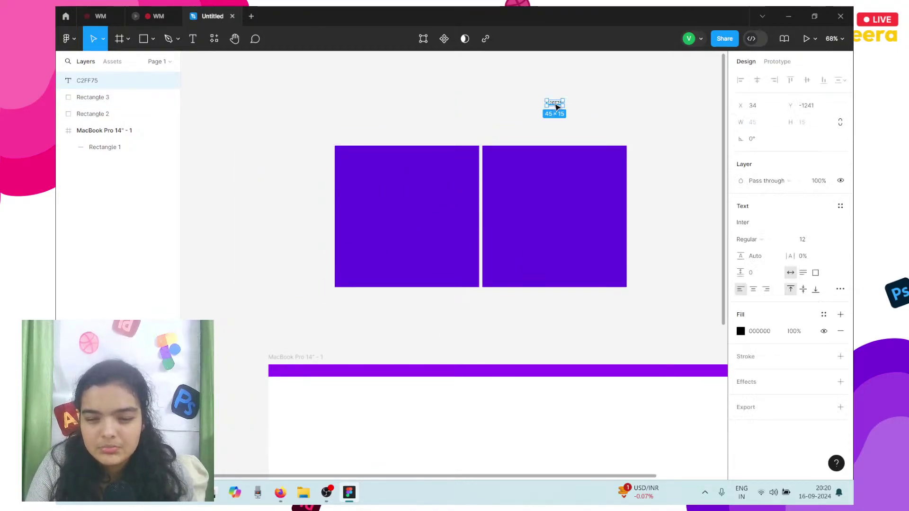
pyautogui.doubleClick(556, 105)
pyautogui.press('Escape')
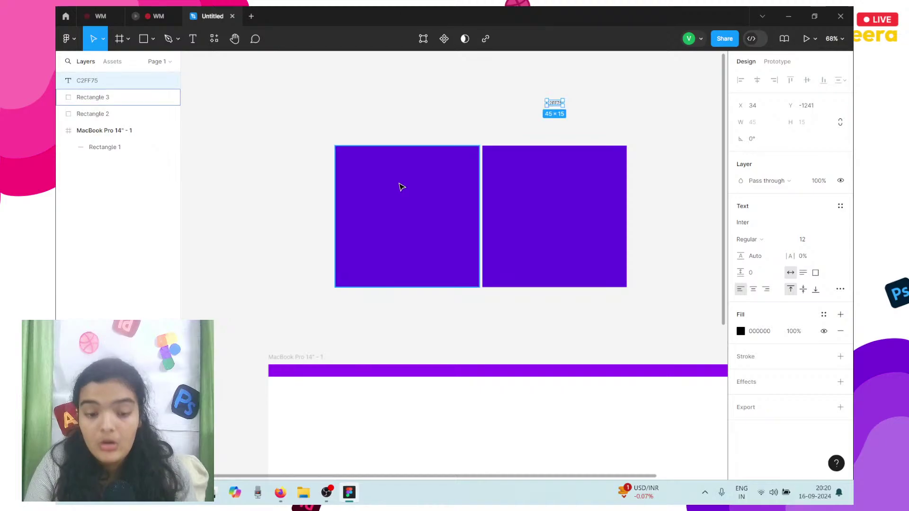
pyautogui.click(399, 184)
pyautogui.click(780, 226)
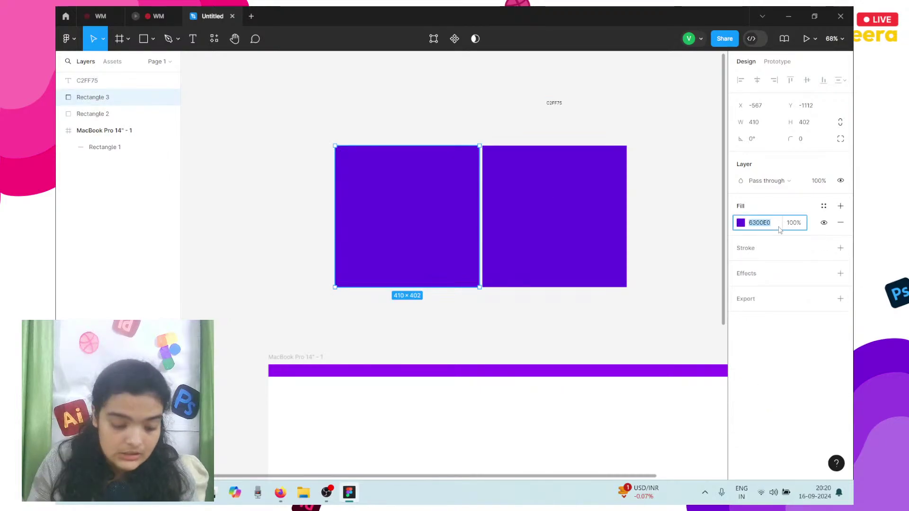
pyautogui.hotkey('ctrl', 'v')
pyautogui.press('Return')
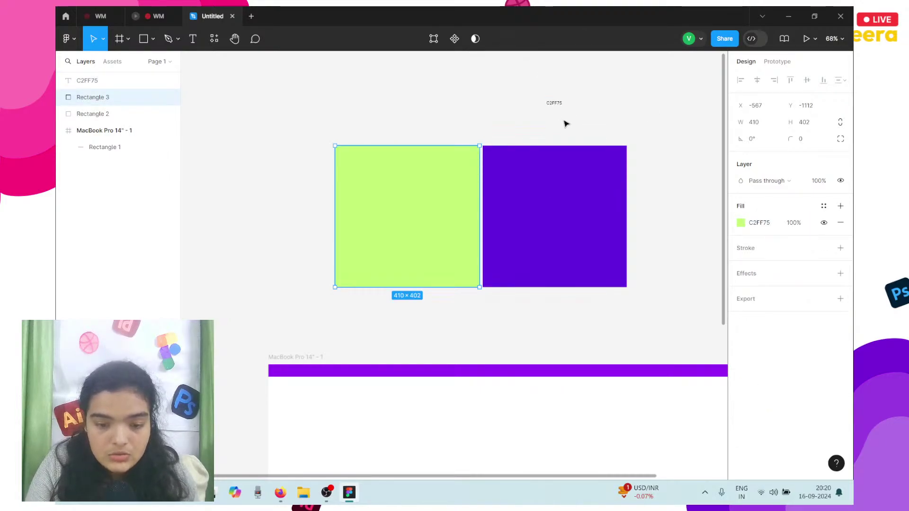
# - Delete the hex code text above the two colour squares
pyautogui.click(554, 102)
pyautogui.press('Delete')
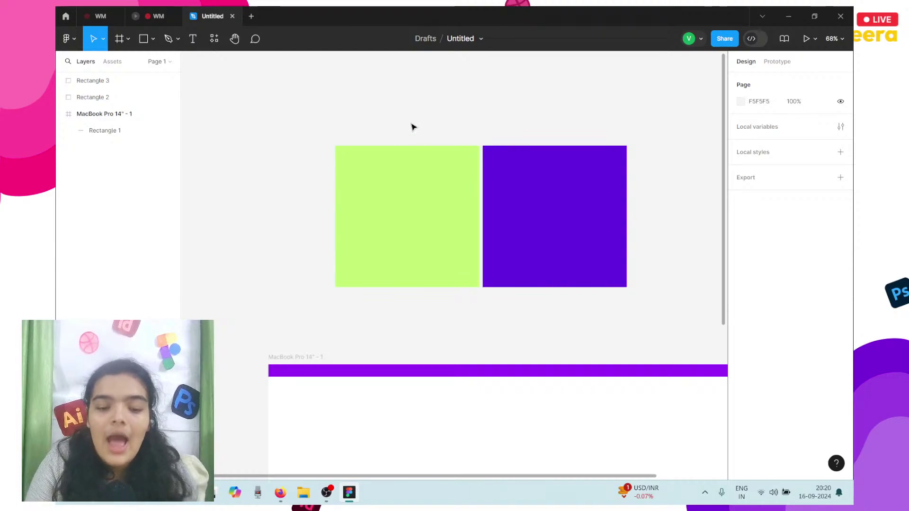
pyautogui.moveTo(412, 127); pyautogui.dragTo(582, 237)
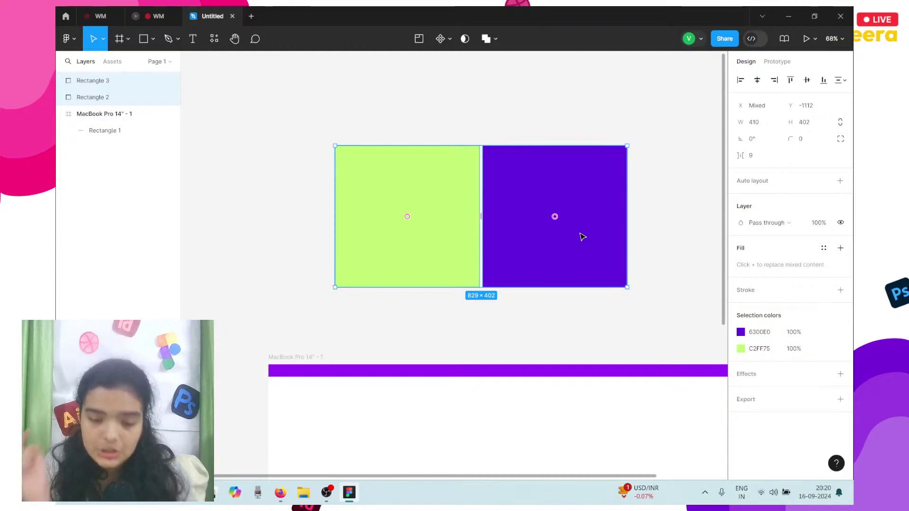
pyautogui.click(572, 286)
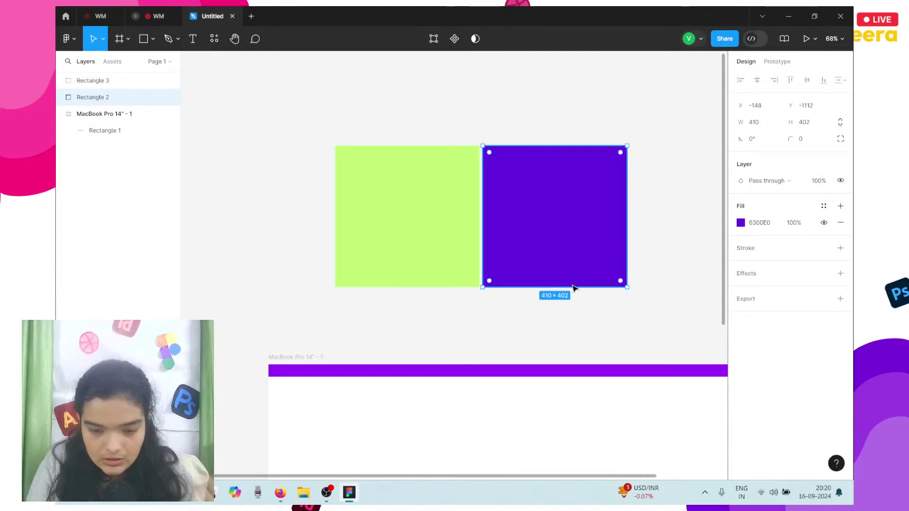
# - Change the banner rectangle's fill to the page colour 6300E0
pyautogui.click(513, 374)
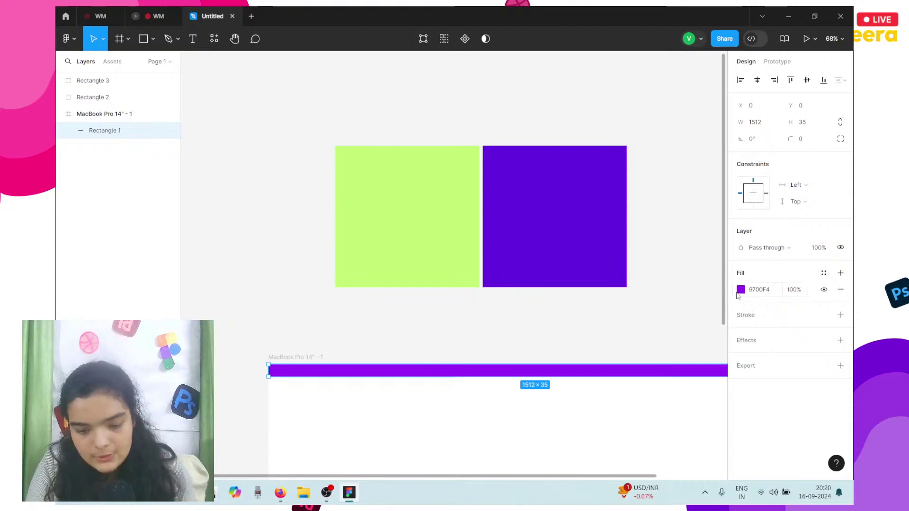
pyautogui.click(740, 289)
pyautogui.click(666, 424)
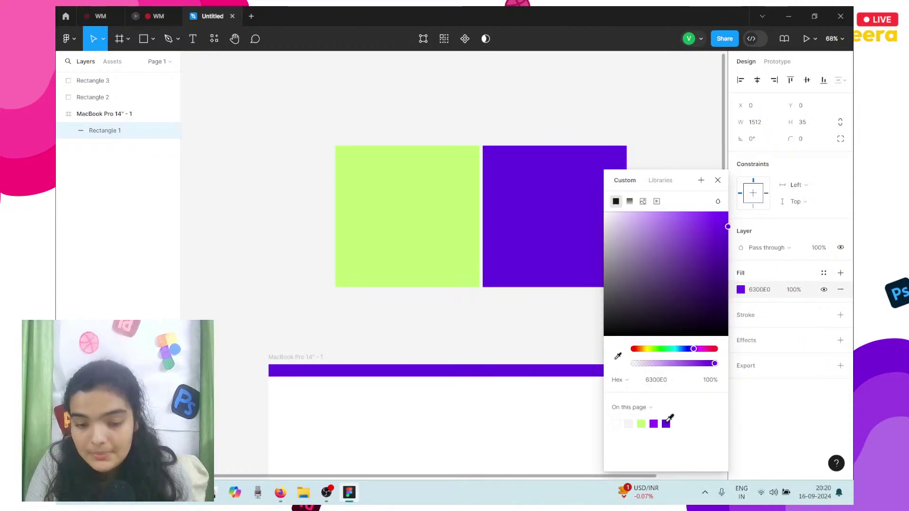
pyautogui.click(542, 337)
# - Add a text layer reading "Get Now" on the purple banner of the MacBook Pro 14" frame
pyautogui.hscroll(2, 542, 336)
pyautogui.scroll(-3, 543, 337)
pyautogui.scroll(-4, 542, 338)
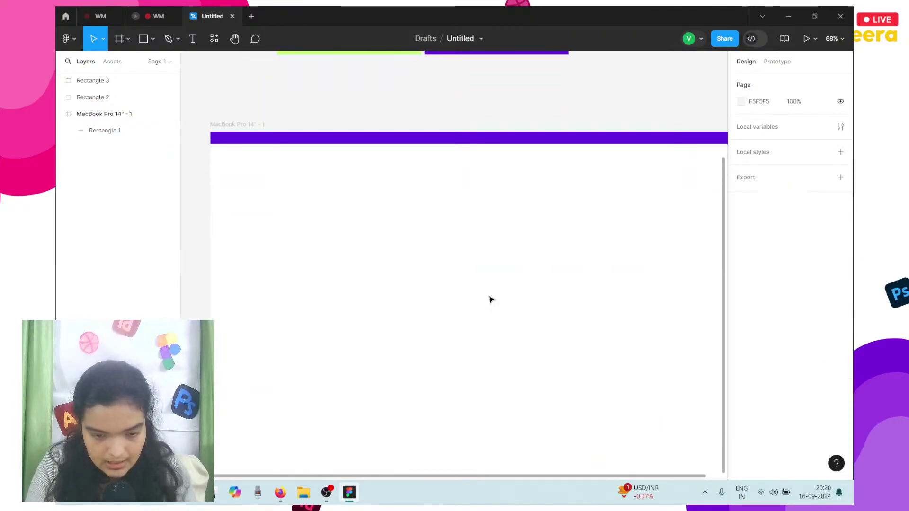
pyautogui.click(193, 38)
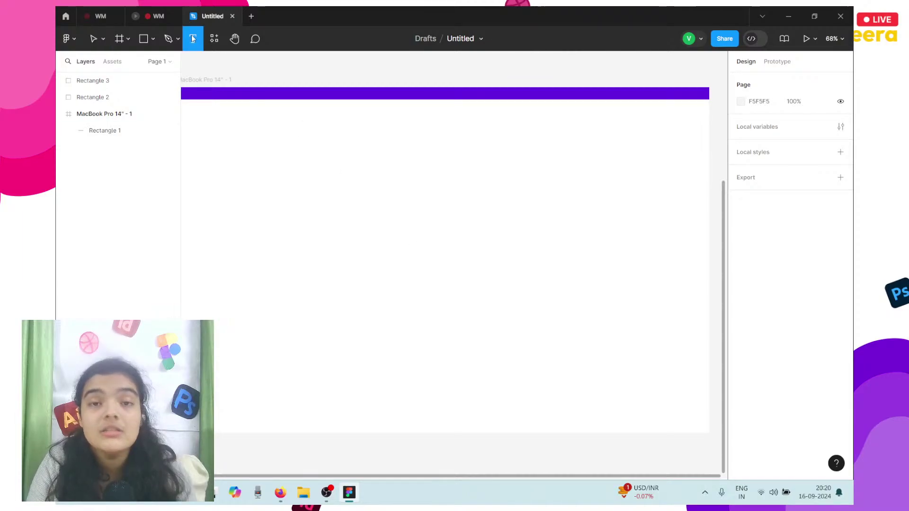
pyautogui.click(310, 90)
pyautogui.write('Get')
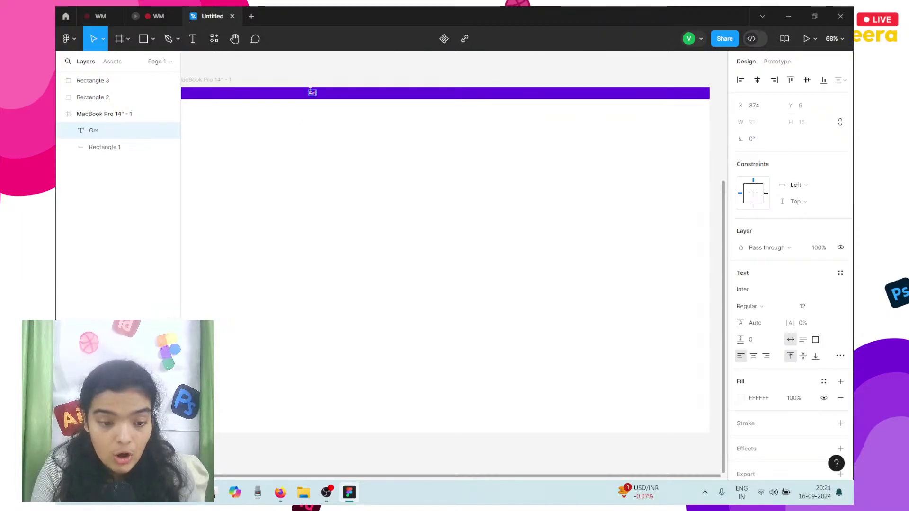
pyautogui.write(' Now')
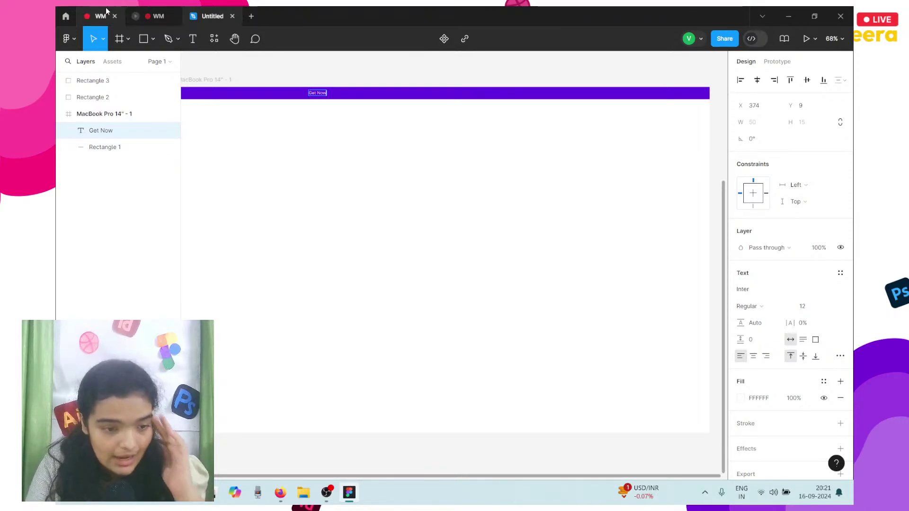
# - Replace the "Get Now" text with the finished WM design's banner text, "New Year Sale - 50% Off on all our courses - check out now!"
pyautogui.moveTo(129, 6)
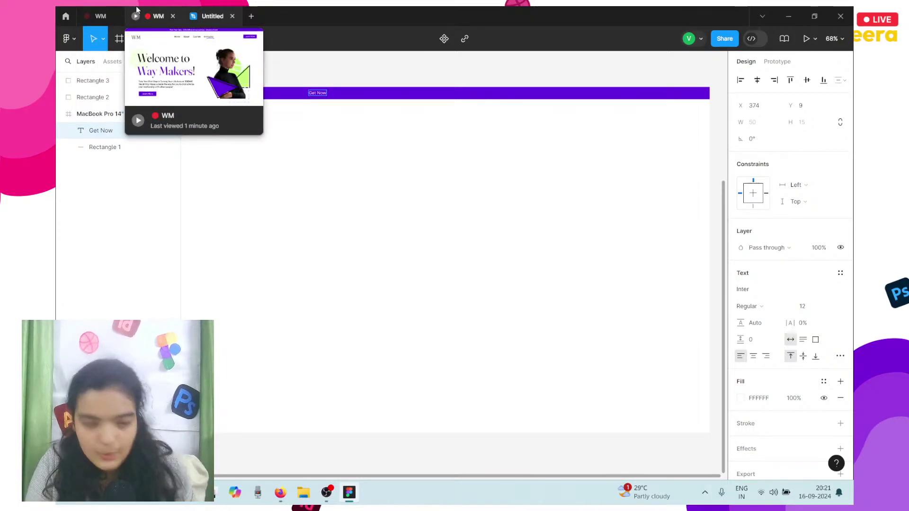
pyautogui.click(100, 16)
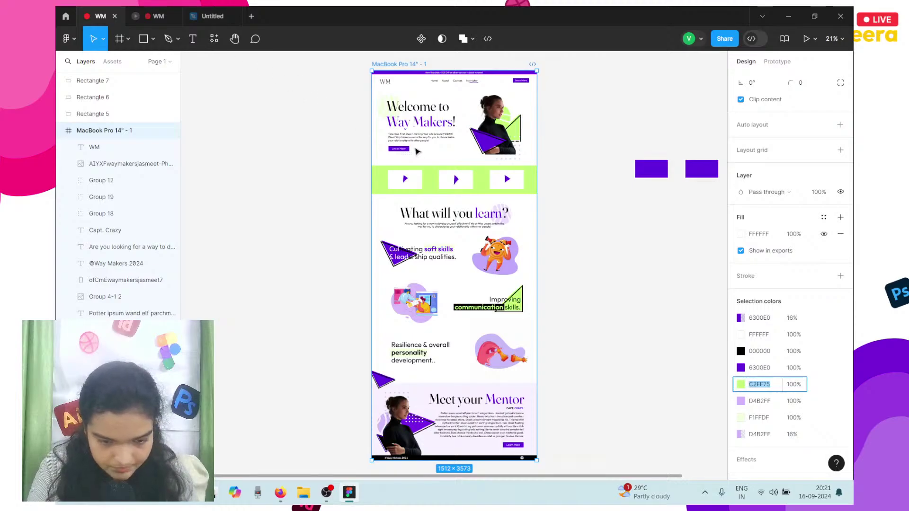
pyautogui.doubleClick(452, 73)
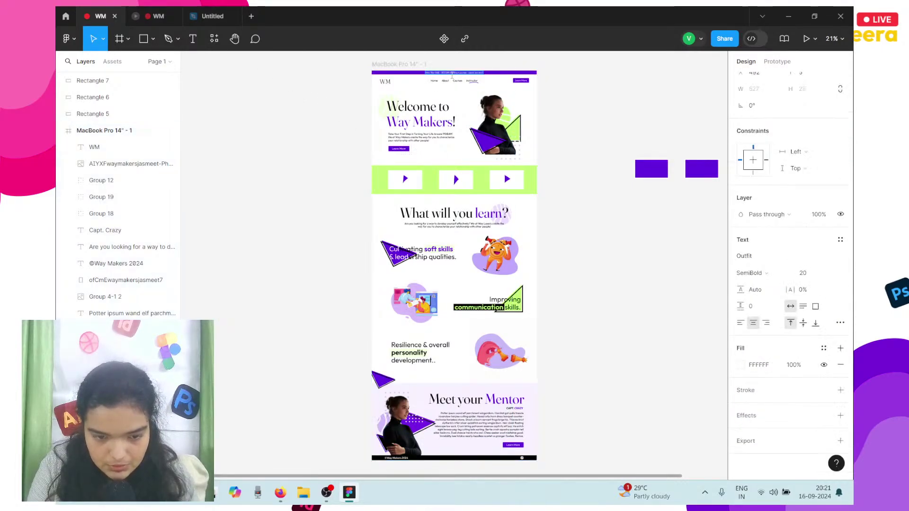
pyautogui.scroll(5, 462, 72)
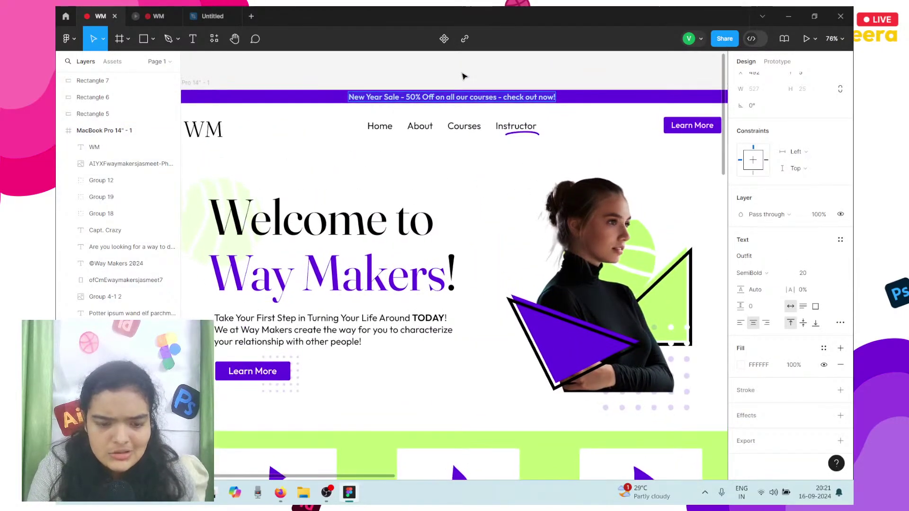
pyautogui.click(213, 16)
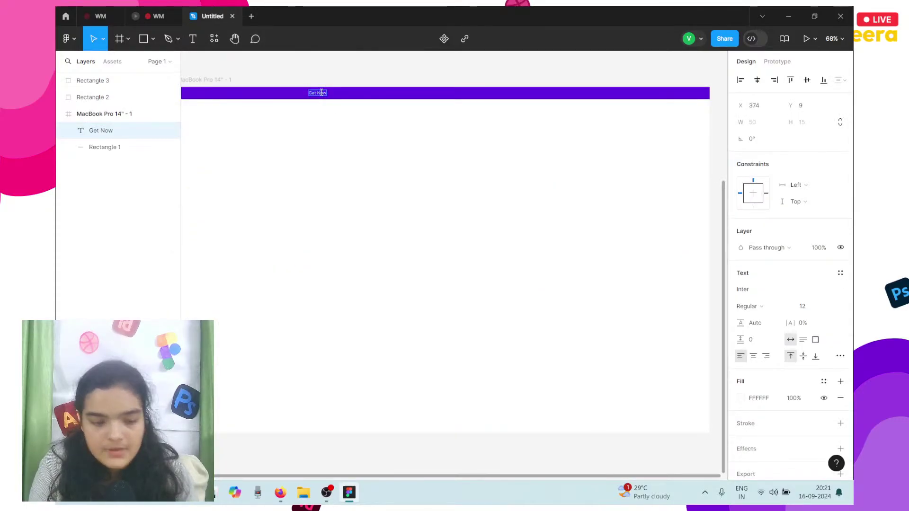
pyautogui.hotkey('ctrl', 'shift', 'r')
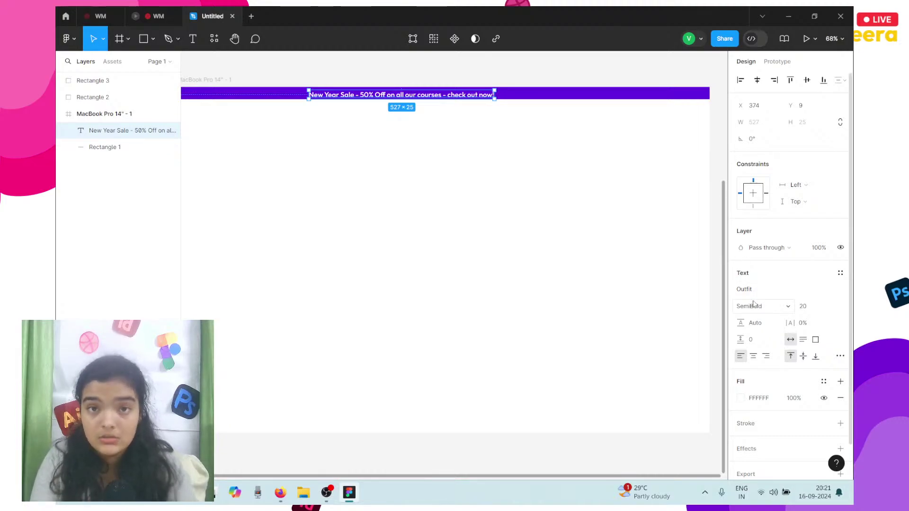
# - Centre the sale text horizontally in the frame and nudge it up to Y 5
pyautogui.click(757, 81)
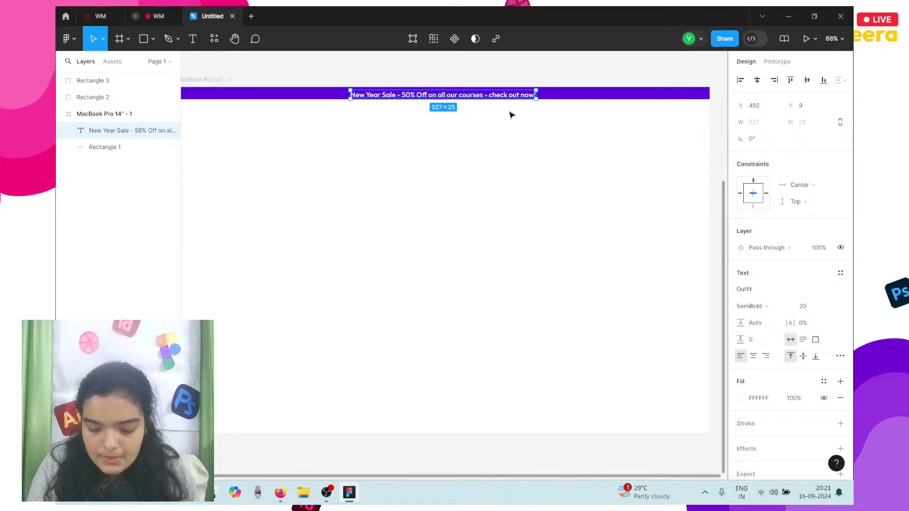
pyautogui.press('Up')
pyautogui.press('Up')
pyautogui.press('Up')
pyautogui.press('Up')
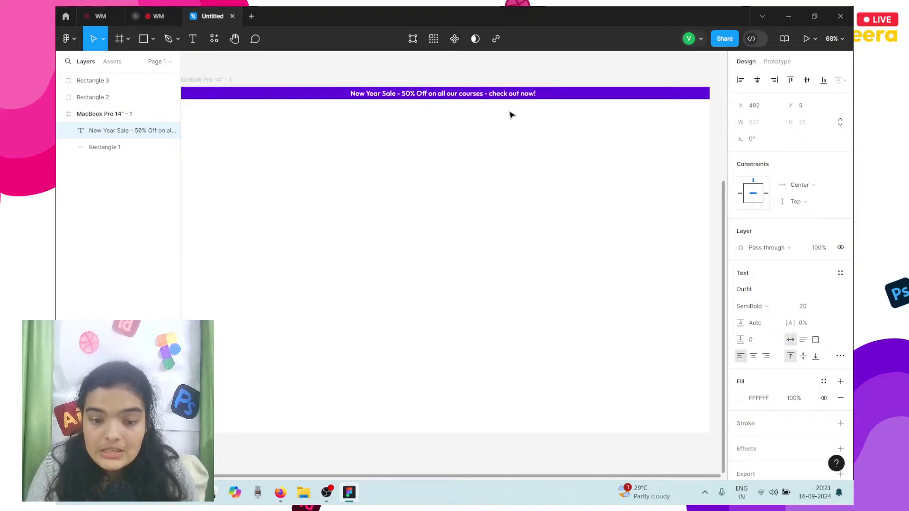
# - Compare the untitled frame's banner with the finished WM prototype and design, examining the header and navigation layout
pyautogui.hotkey('ctrl', 'alt', 'Return')
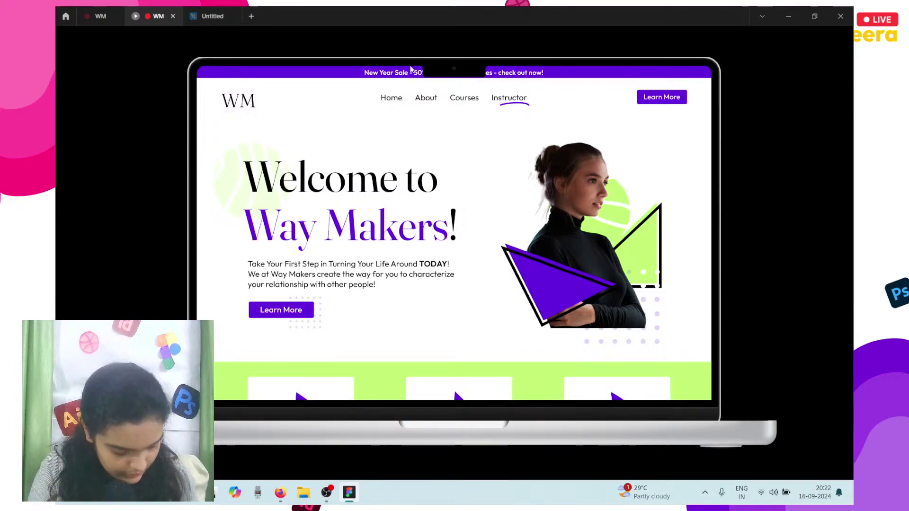
pyautogui.click(228, 17)
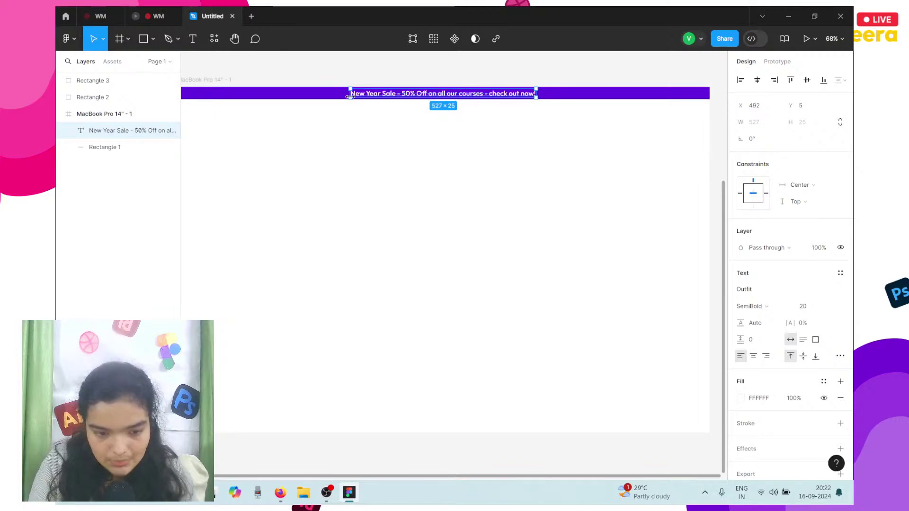
pyautogui.click(363, 117)
pyautogui.scroll(-1, 363, 116)
pyautogui.click(101, 16)
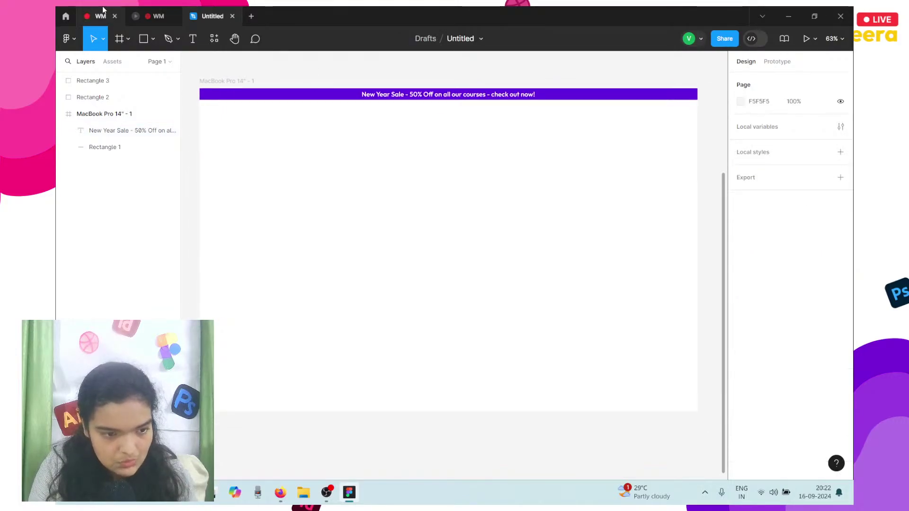
pyautogui.scroll(-2, 480, 285)
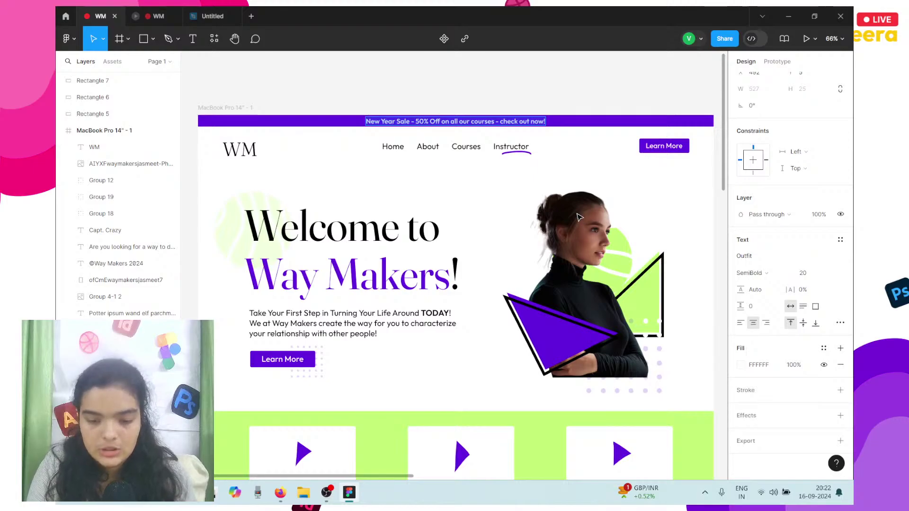
pyautogui.click(212, 16)
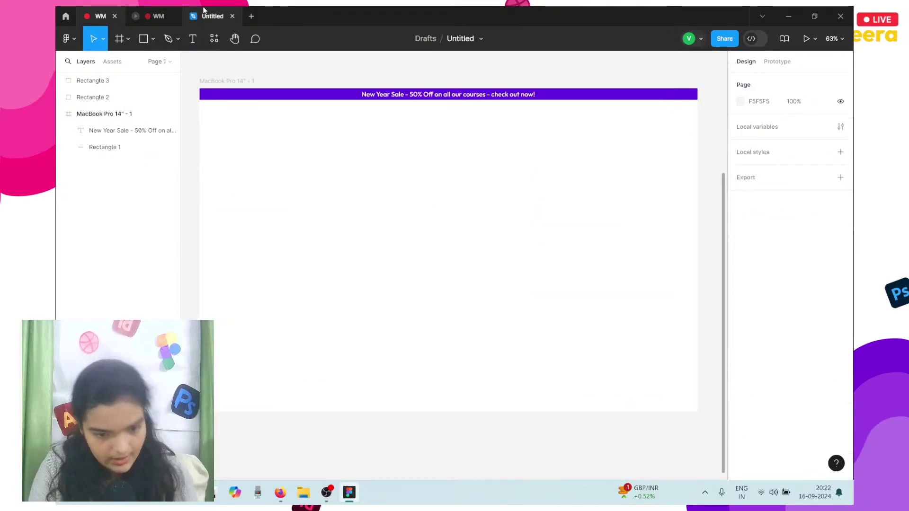
pyautogui.click(327, 134)
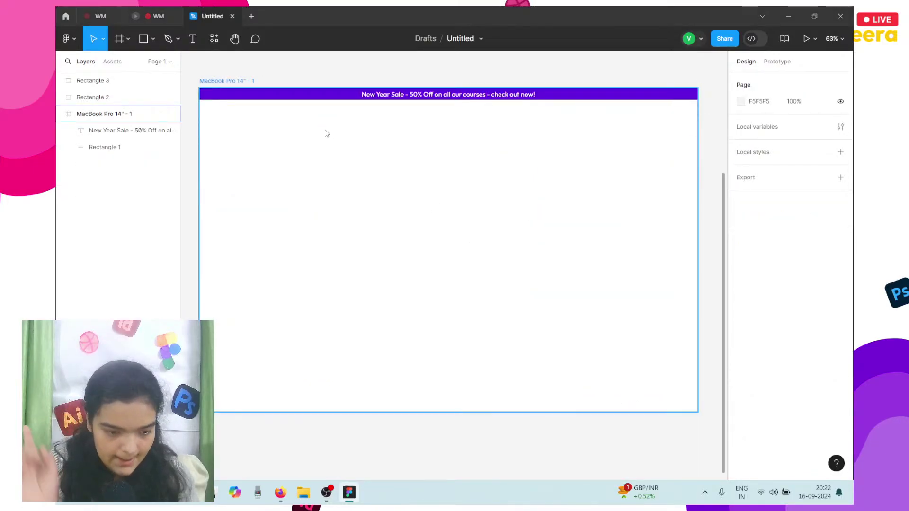
# - Place the cutout portrait of the woman in black from Downloads on the MacBook Pro 14" frame at X 945, Y 205
pyautogui.hotkey('ctrl', 'shift', 'k')
pyautogui.click(175, 166)
pyautogui.click(176, 231)
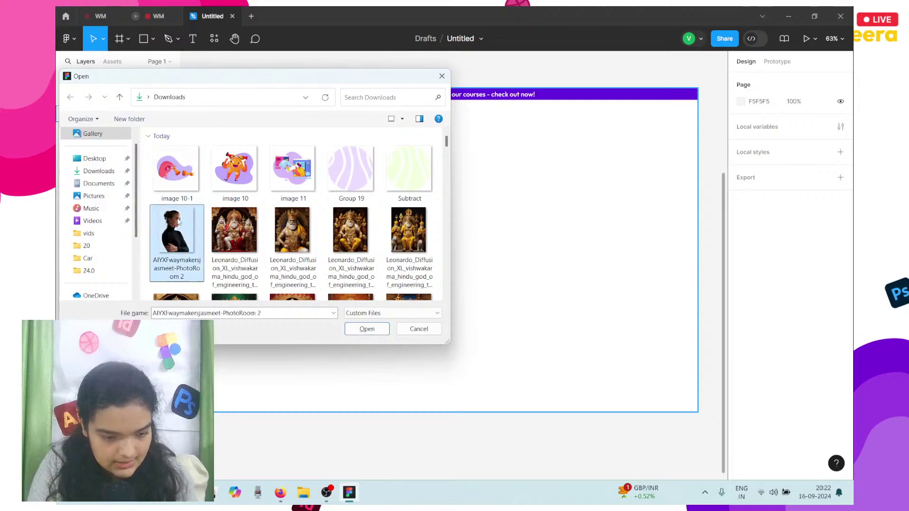
pyautogui.click(372, 331)
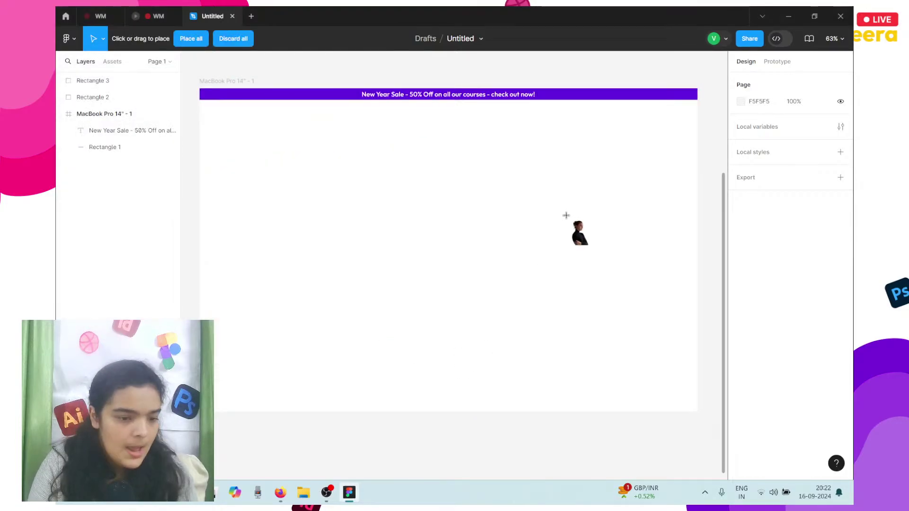
pyautogui.click(566, 215)
pyautogui.moveTo(579, 273); pyautogui.dragTo(599, 308)
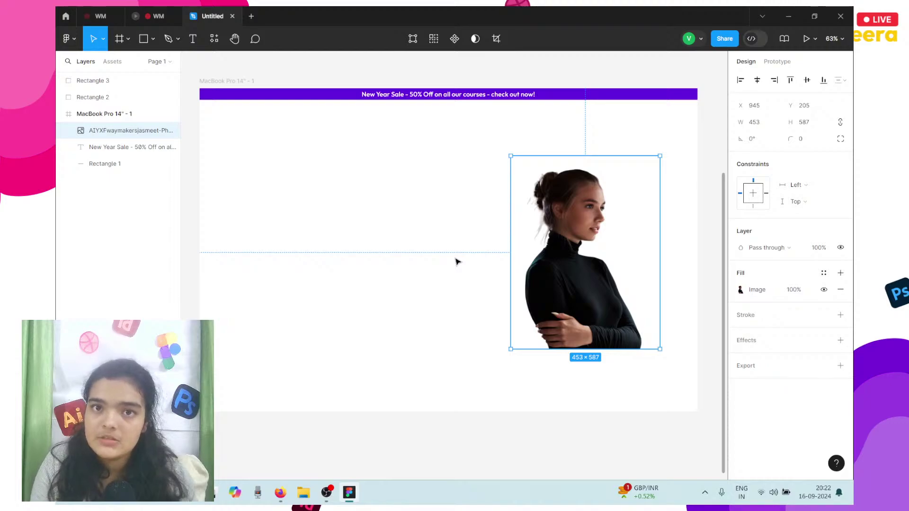
# - Draw a triangle about 459 × 279 over the portrait's lower part, rotated to about 157.15°
pyautogui.click(152, 39)
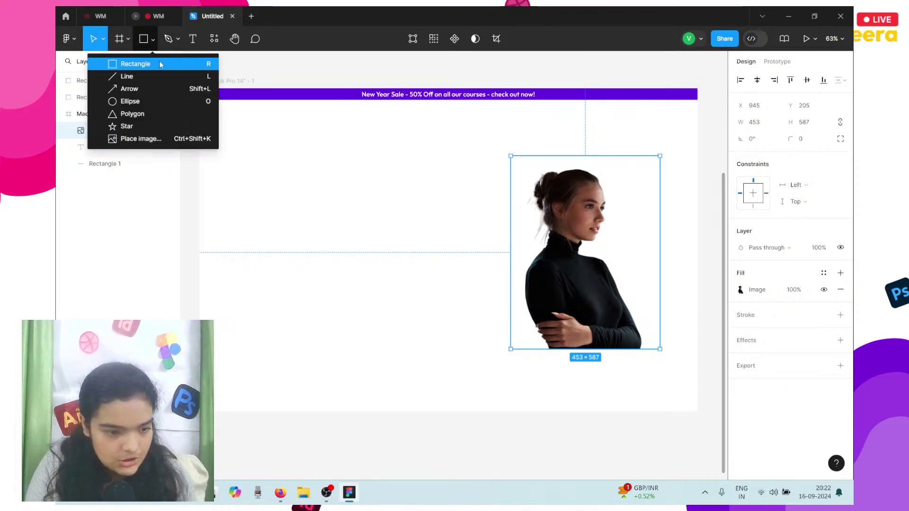
pyautogui.click(158, 112)
pyautogui.moveTo(448, 211); pyautogui.dragTo(534, 302)
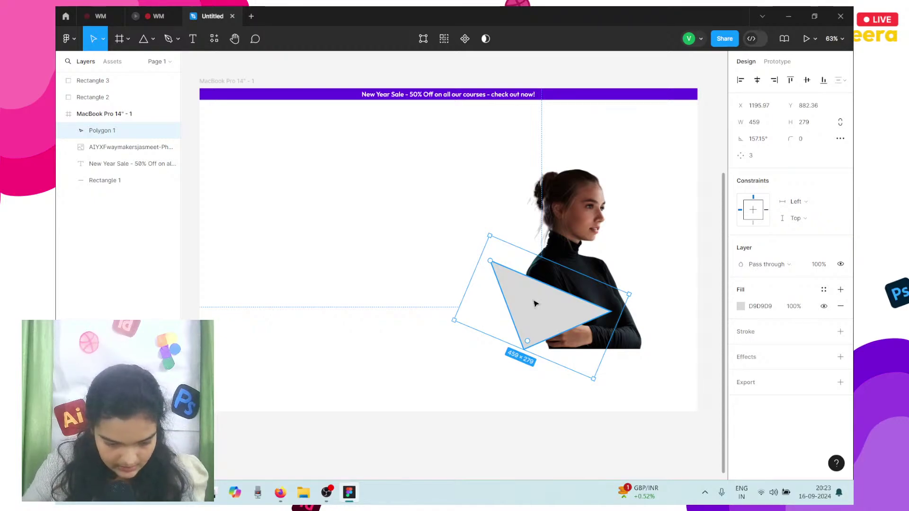
# - Switch to OBS and set the existing Audio Input Capture source's device to Default
pyautogui.click(326, 500)
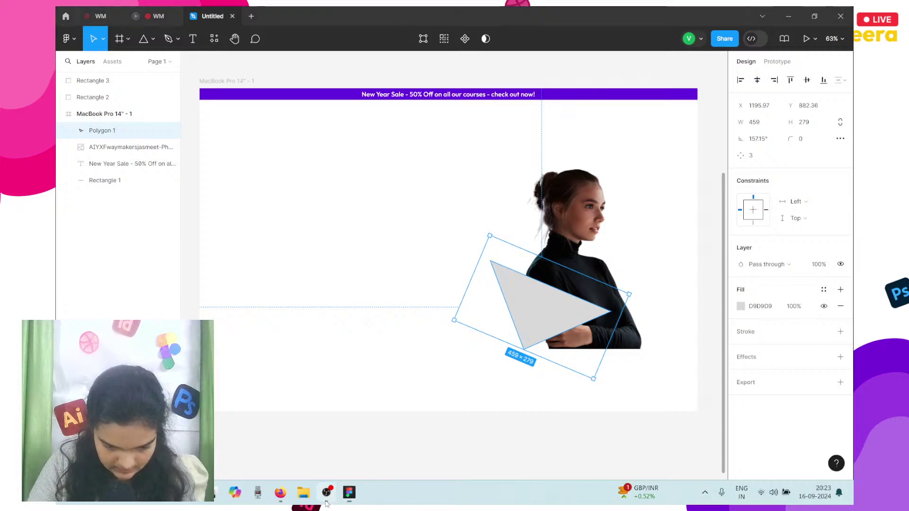
pyautogui.scroll(2, 390, 388)
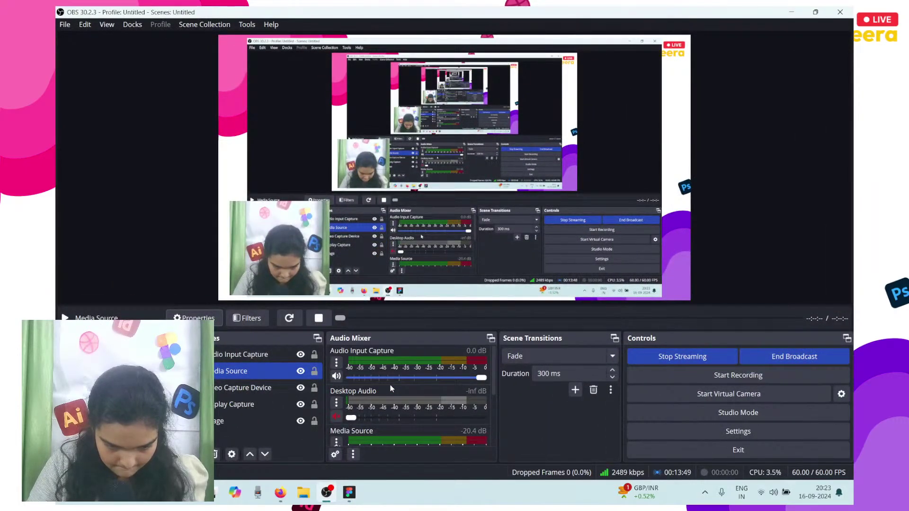
pyautogui.click(270, 354)
pyautogui.click(331, 318)
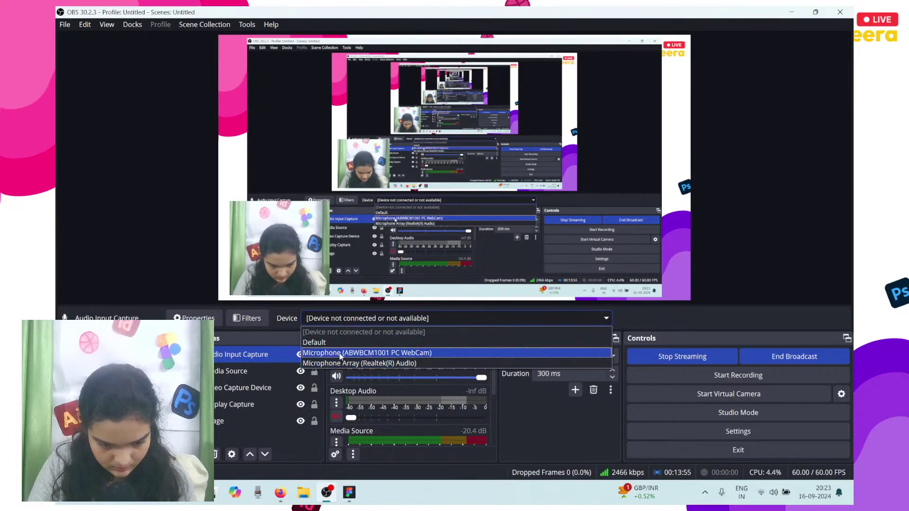
pyautogui.click(305, 342)
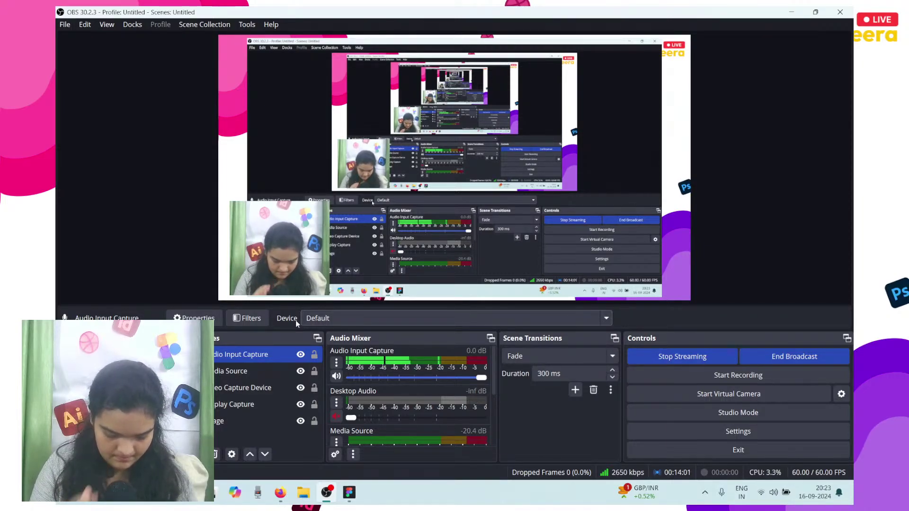
# - Remove the existing Audio Input Capture source from the OBS scene
pyautogui.rightClick(234, 354)
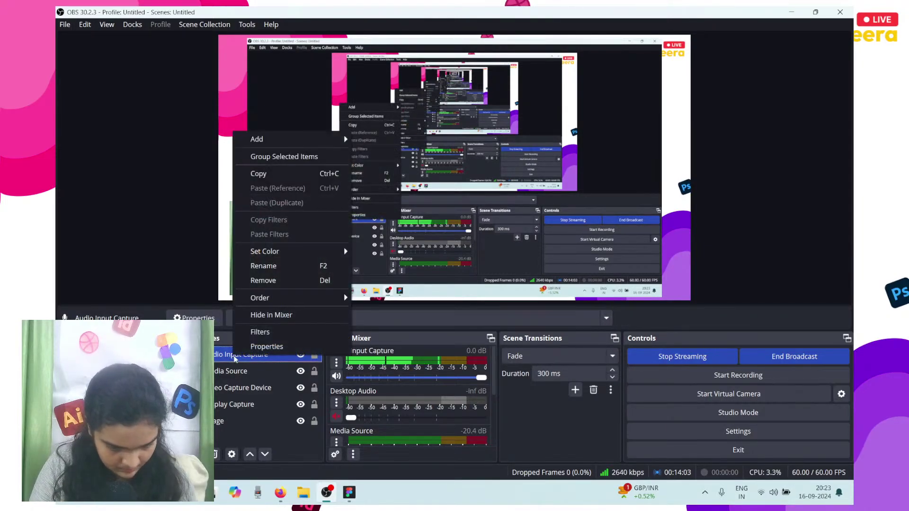
pyautogui.click(279, 281)
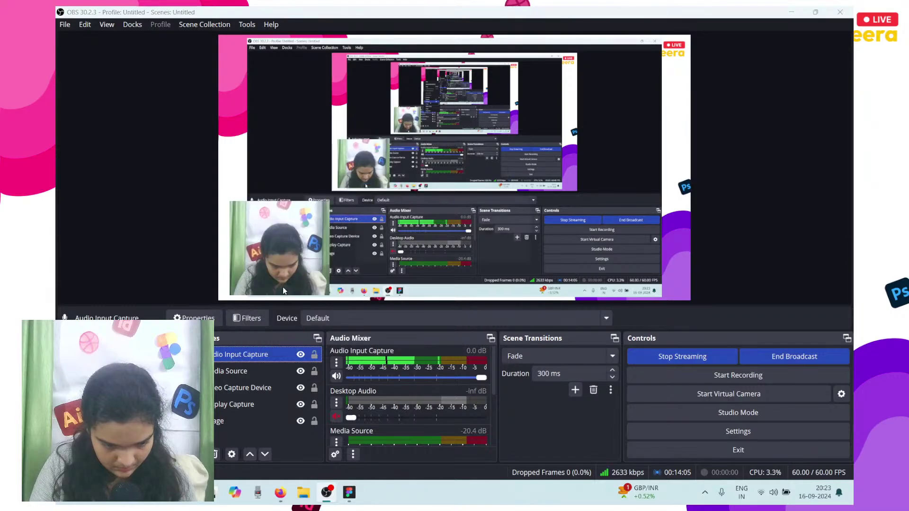
pyautogui.click(509, 261)
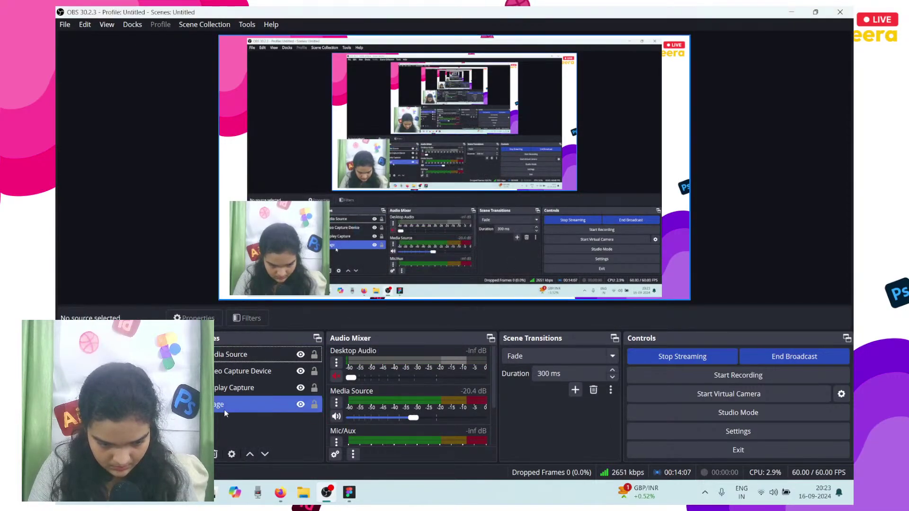
# - Add a new Audio Input Capture source using Microphone (Yeti Stereo Microphone), and return to the Figma file
pyautogui.click(199, 453)
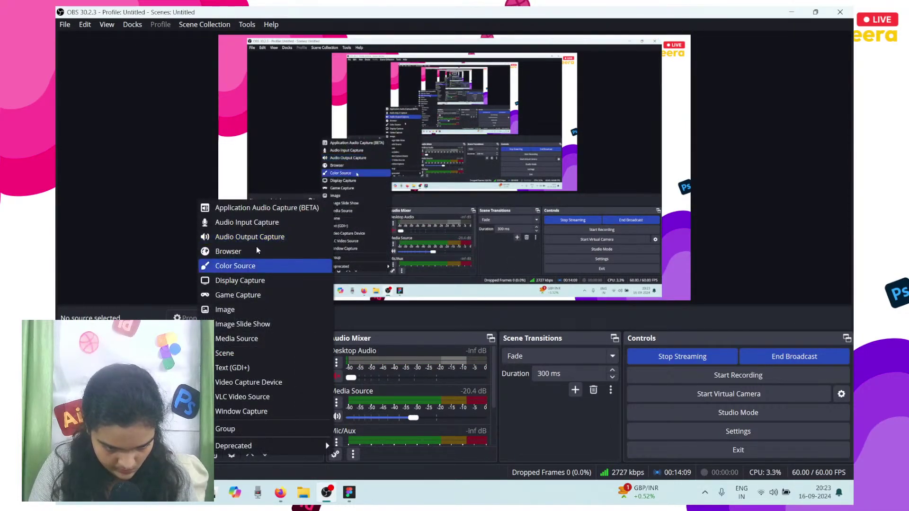
pyautogui.click(253, 223)
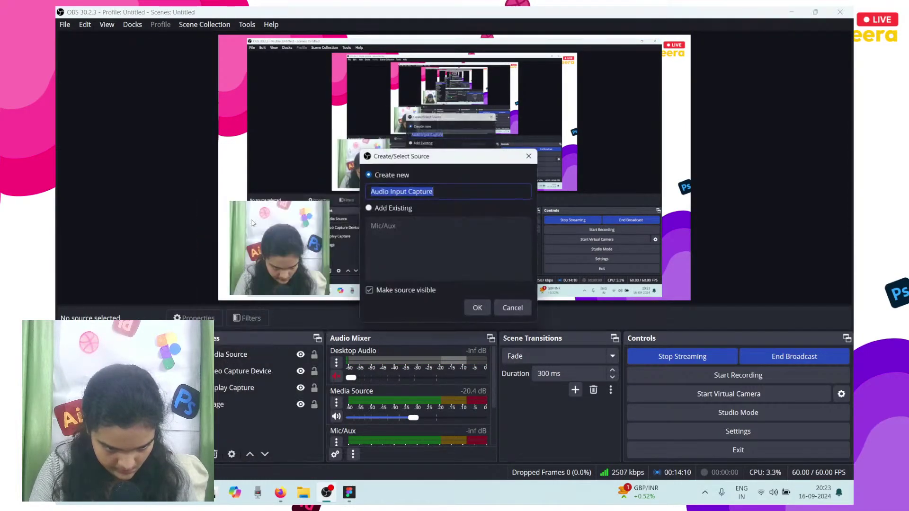
pyautogui.click(467, 310)
pyautogui.click(409, 115)
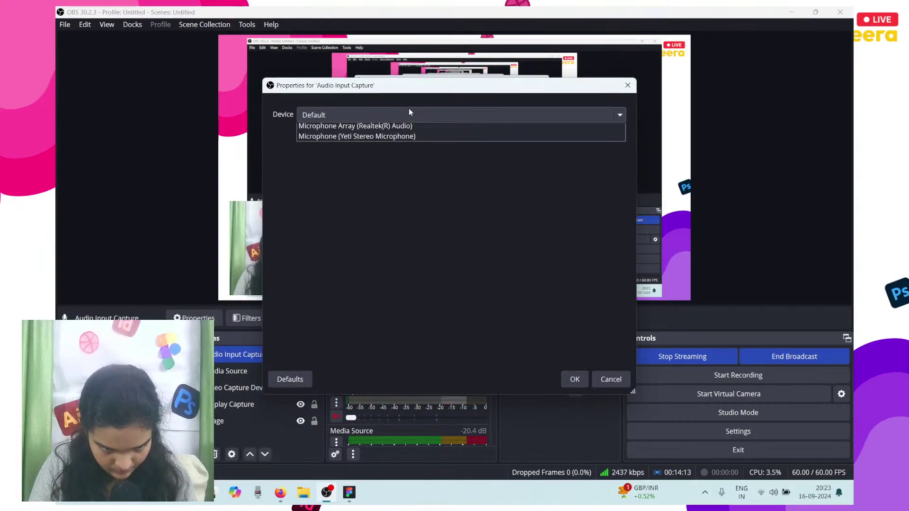
pyautogui.click(405, 161)
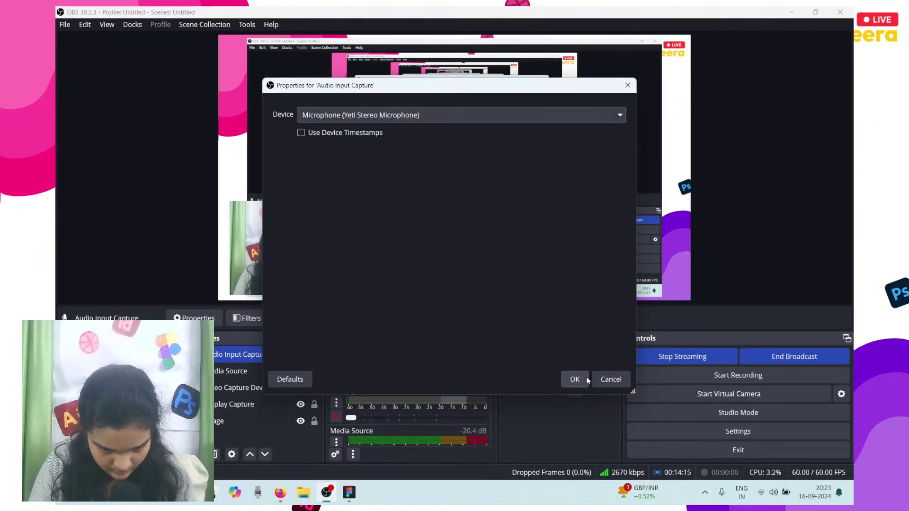
pyautogui.click(575, 381)
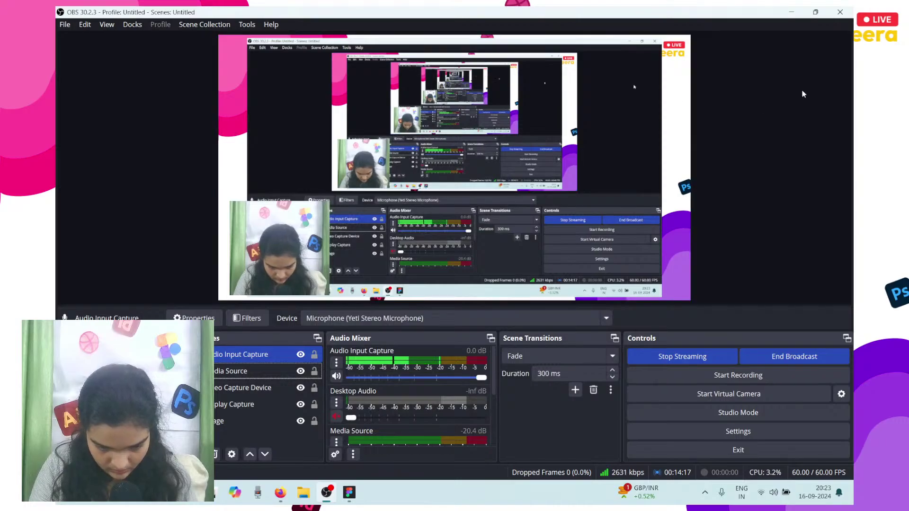
pyautogui.click(800, 10)
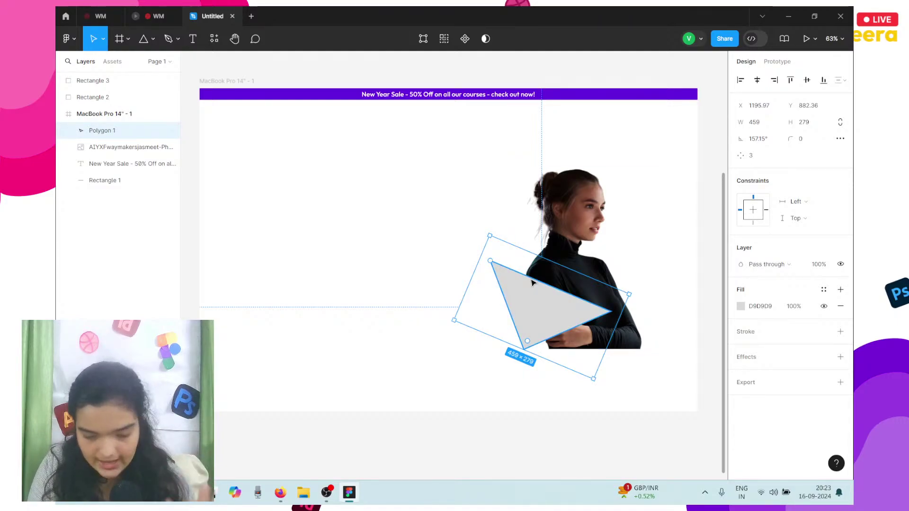
# - Fill the triangle with the page's light green, C2FF75
pyautogui.click(740, 307)
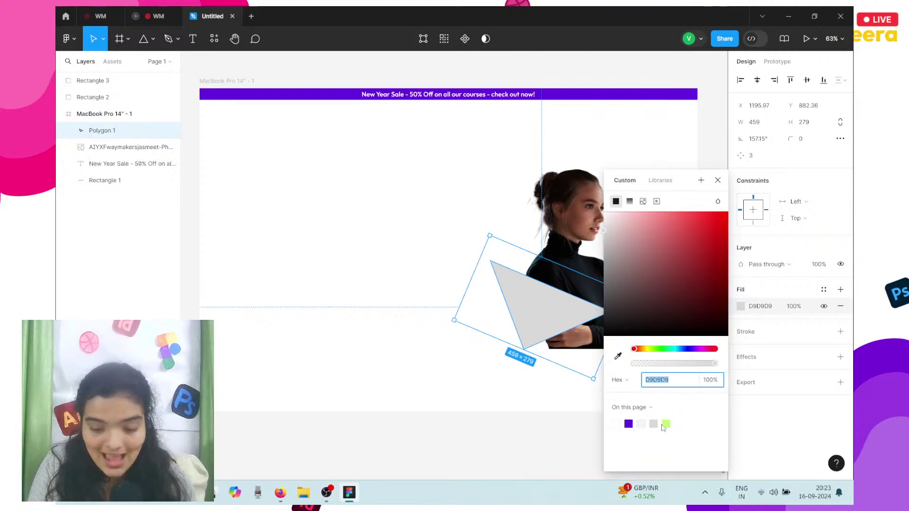
pyautogui.click(666, 423)
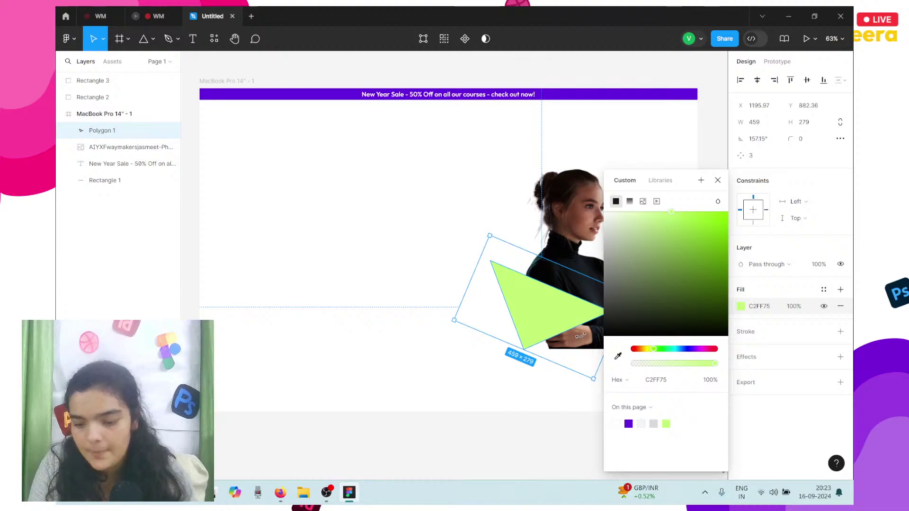
pyautogui.scroll(5, 457, 299)
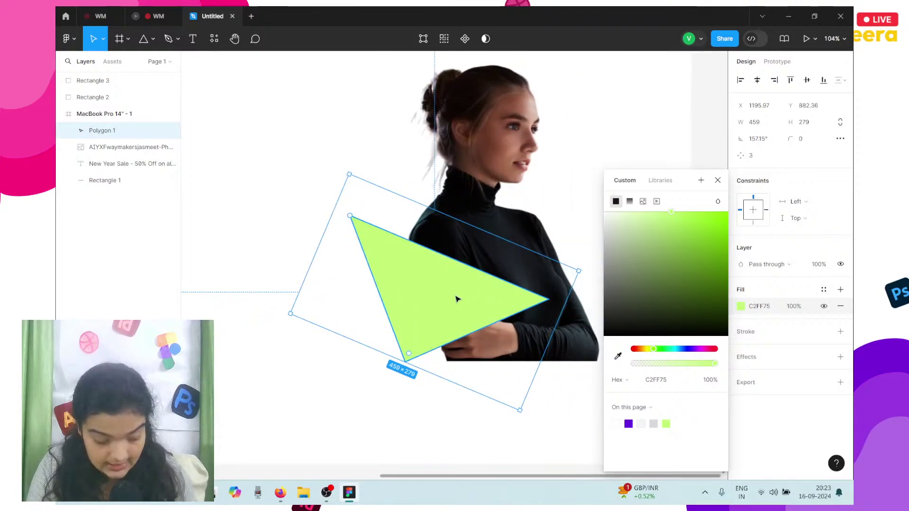
pyautogui.click(320, 337)
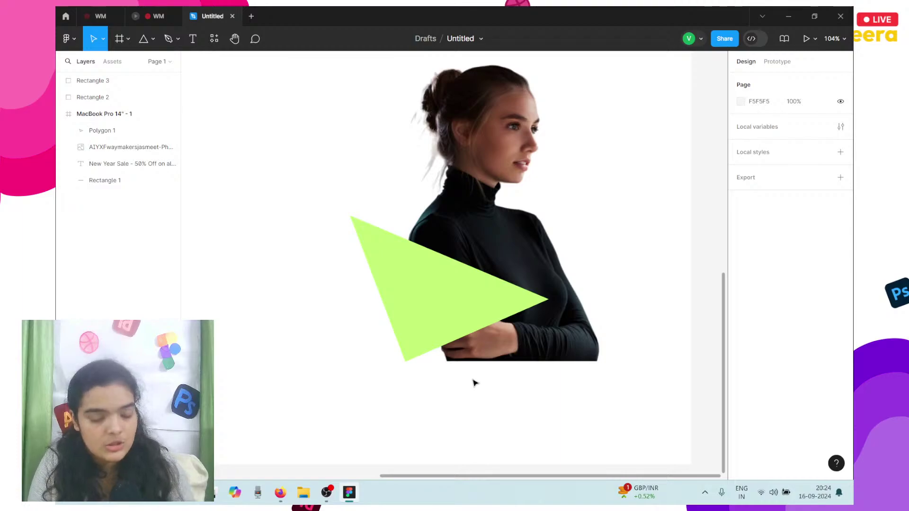
# - Duplicate the green triangle and offset the copy slightly downward to Y 903.36
pyautogui.click(440, 304)
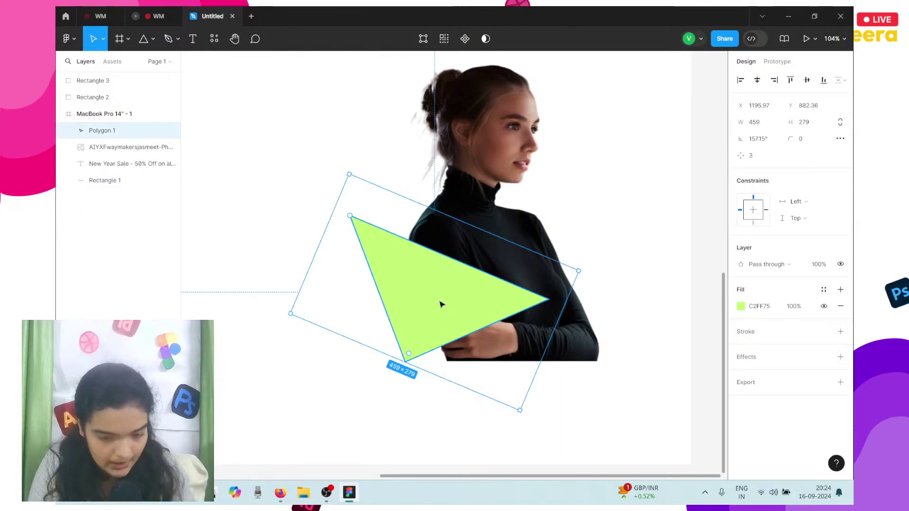
pyautogui.hotkey('ctrl', 'd')
pyautogui.moveTo(440, 305); pyautogui.dragTo(457, 322)
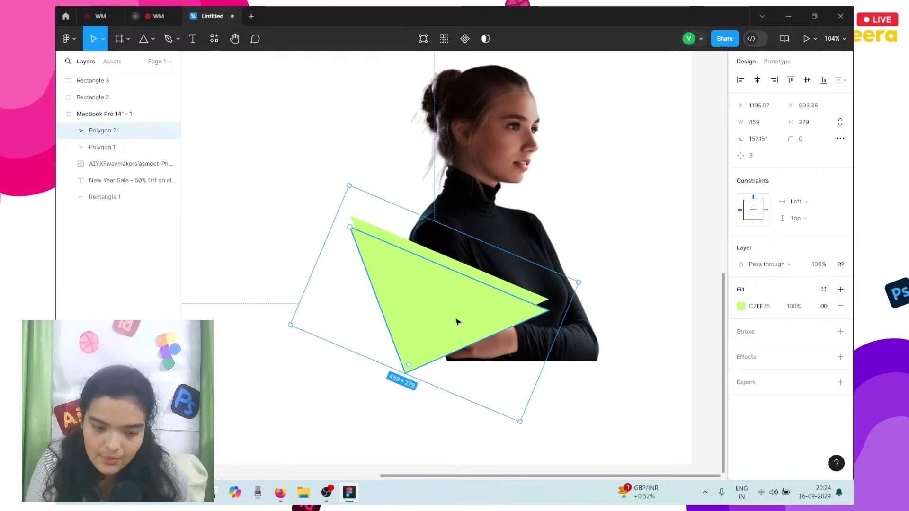
# - Fill the duplicate triangle with black (000000) and try rounding its corners
pyautogui.click(840, 331)
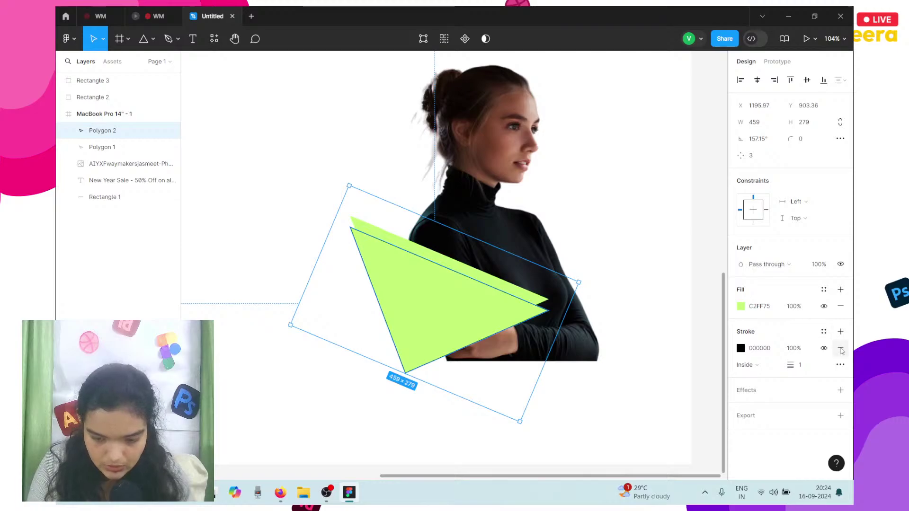
pyautogui.click(840, 348)
pyautogui.click(741, 307)
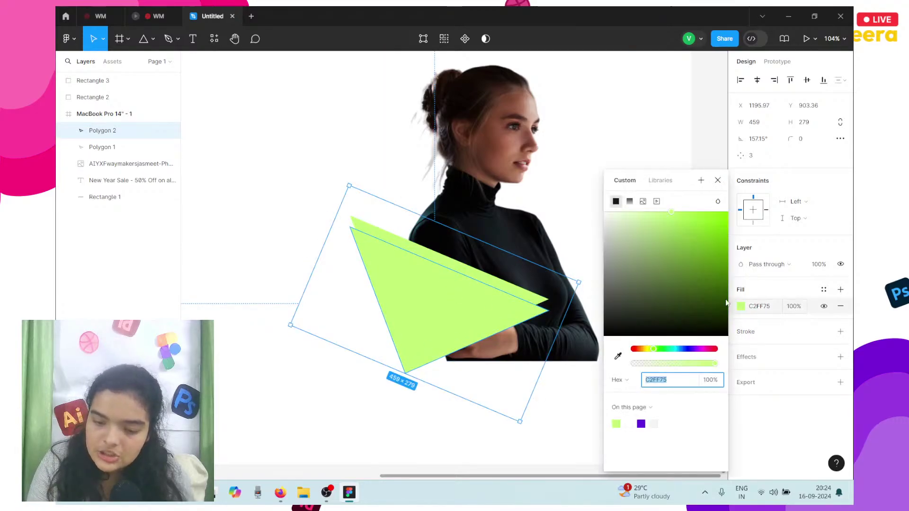
pyautogui.write('000000')
pyautogui.press('Return')
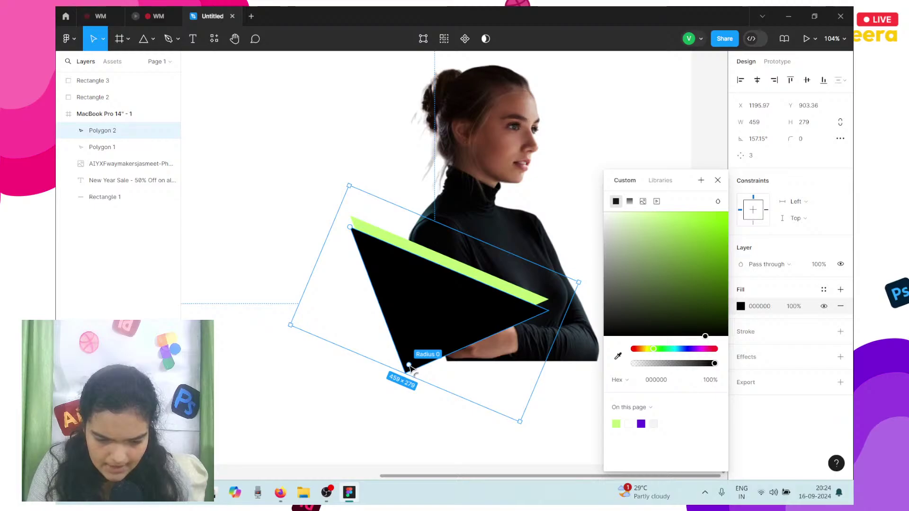
pyautogui.moveTo(408, 362); pyautogui.dragTo(419, 349)
pyautogui.hotkey('ctrl', 'z')
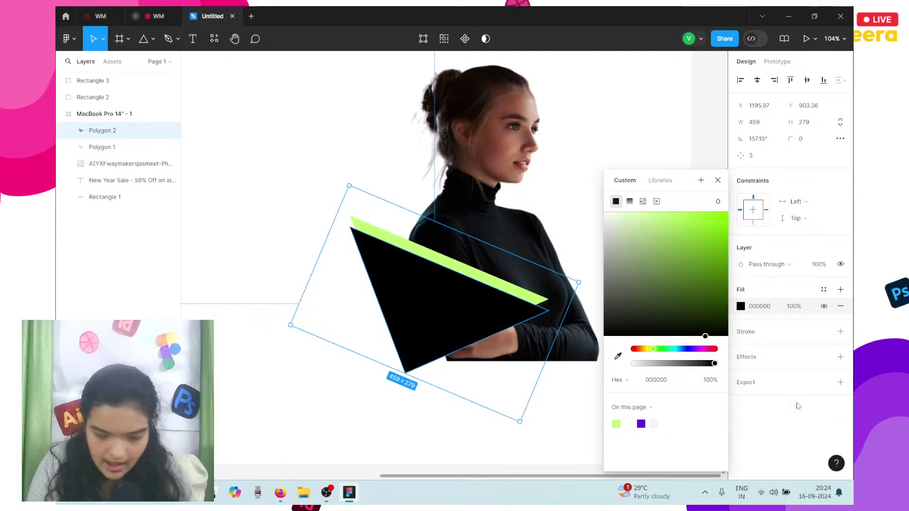
# - Give the duplicate triangle a black (000000) inside stroke of weight 10 and remove its fill
pyautogui.click(840, 331)
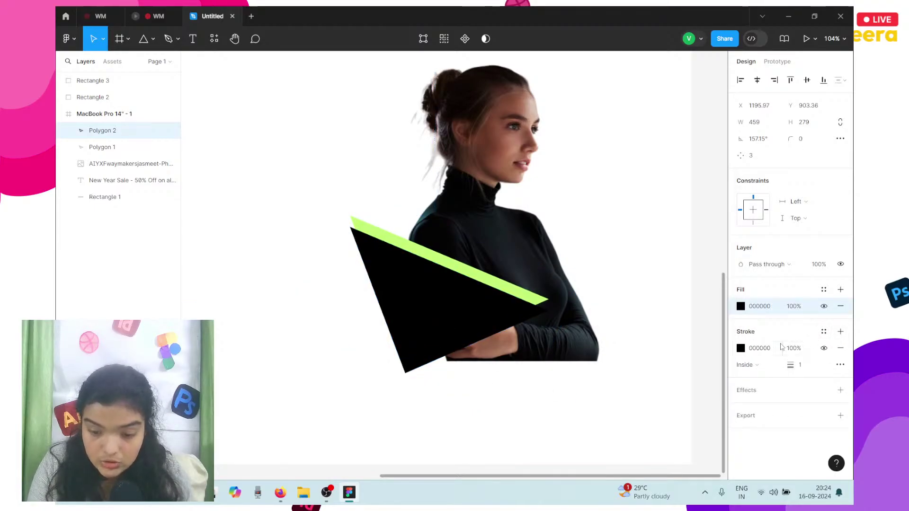
pyautogui.moveTo(803, 366); pyautogui.dragTo(793, 366)
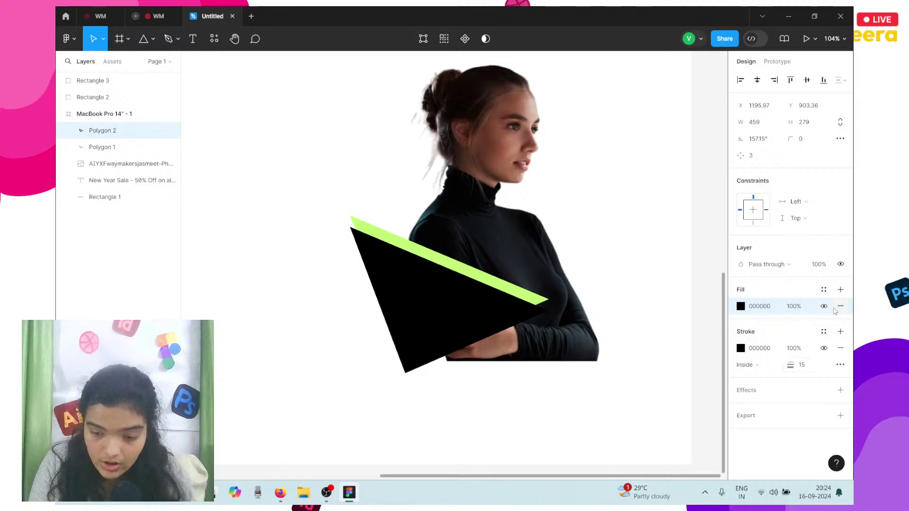
pyautogui.click(839, 308)
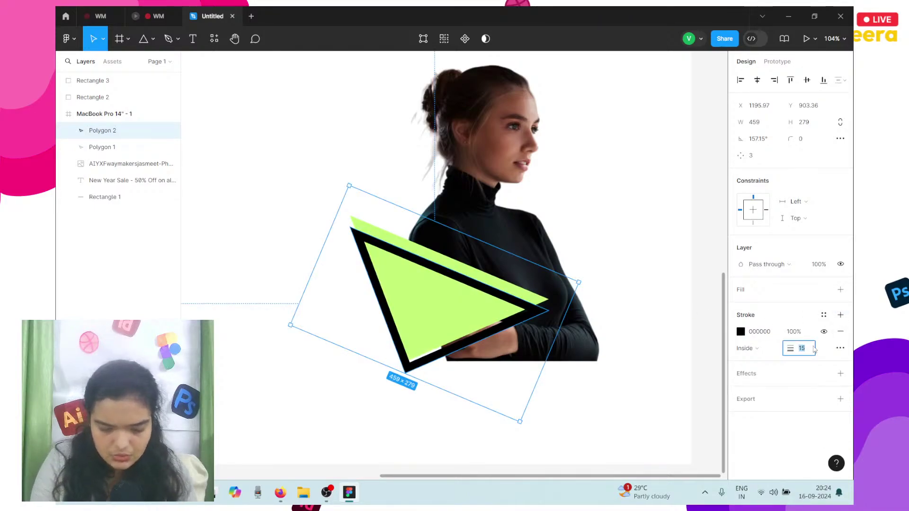
pyautogui.press('Return')
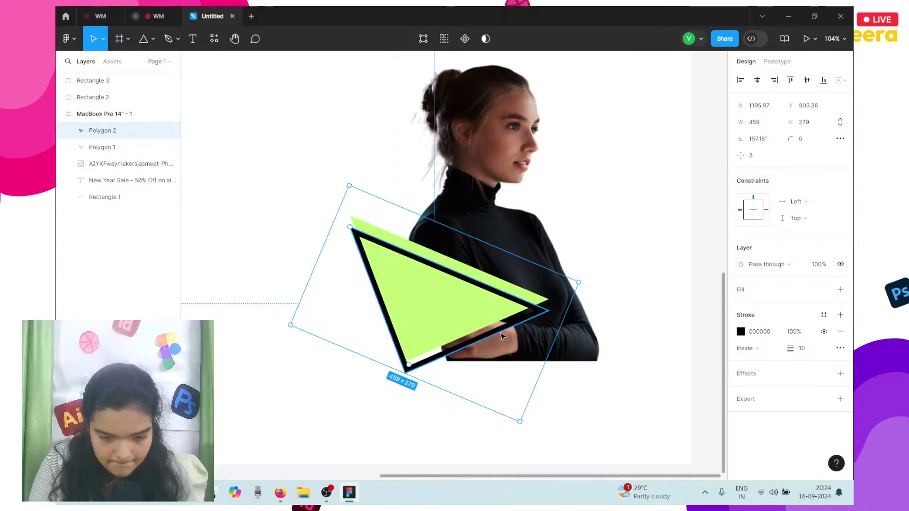
# - Shift the outlined triangle slightly down and to the left and set its stroke weight to 6
pyautogui.moveTo(503, 337); pyautogui.dragTo(501, 340)
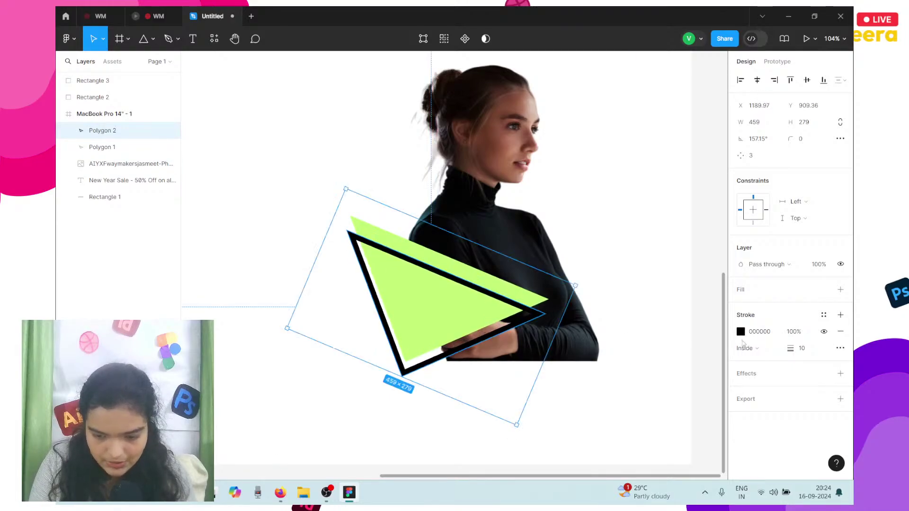
pyautogui.moveTo(794, 351); pyautogui.dragTo(795, 351)
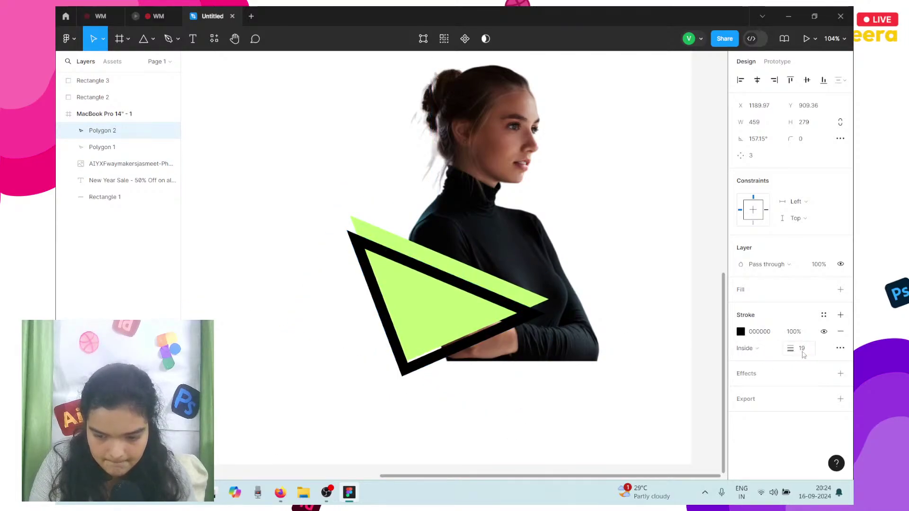
pyautogui.click(803, 355)
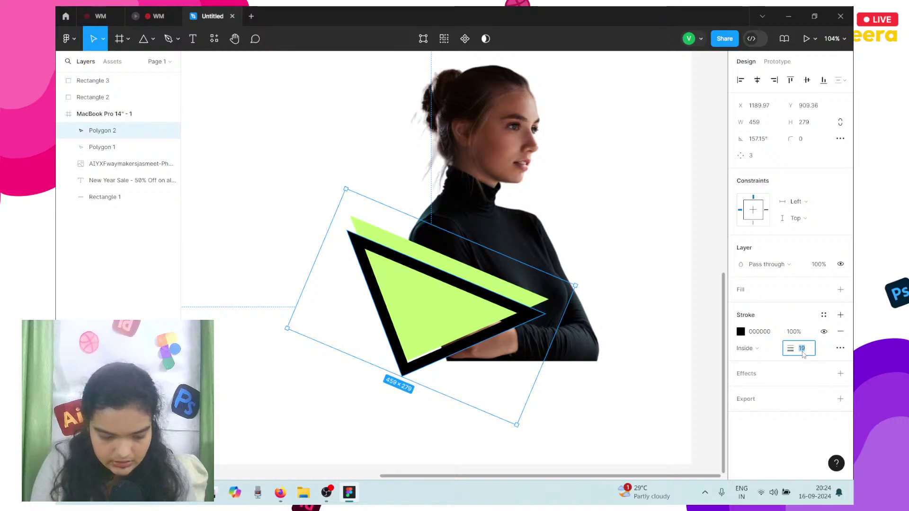
pyautogui.press('Return')
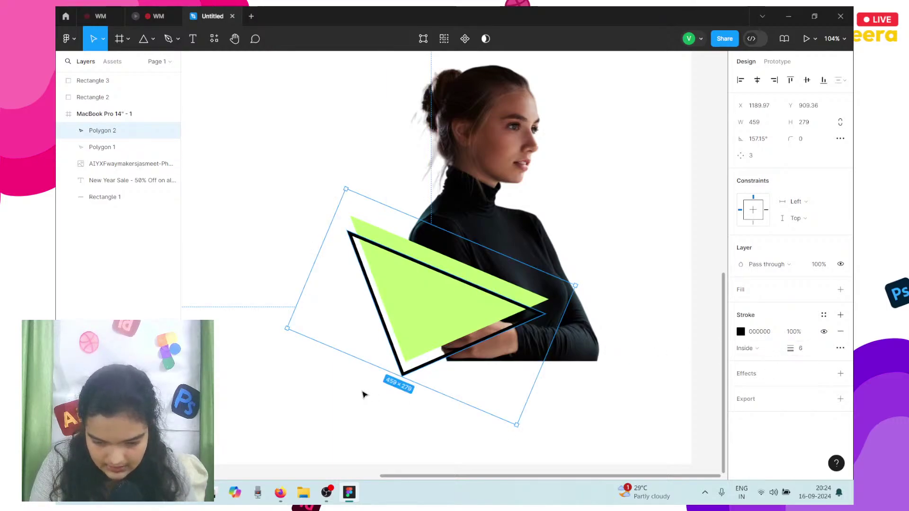
# - Fine-tune the outlined triangle's offset from the green one, placing it at X 1187.97, Y 900.36
pyautogui.moveTo(451, 361); pyautogui.dragTo(453, 360)
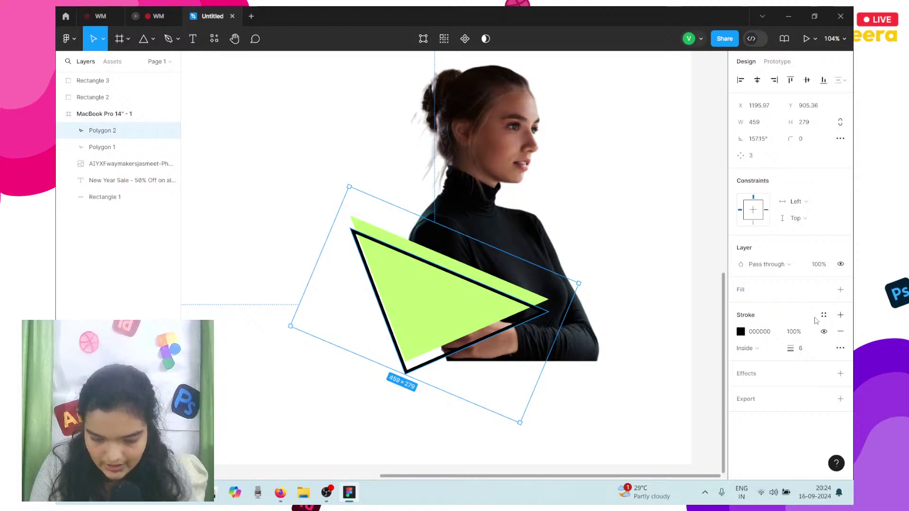
pyautogui.press('Left')
pyautogui.press('Left')
pyautogui.press('Left')
pyautogui.press('Left')
pyautogui.press('Left')
pyautogui.press('Left')
pyautogui.press('Left')
pyautogui.press('Left')
pyautogui.press('Up')
pyautogui.press('Up')
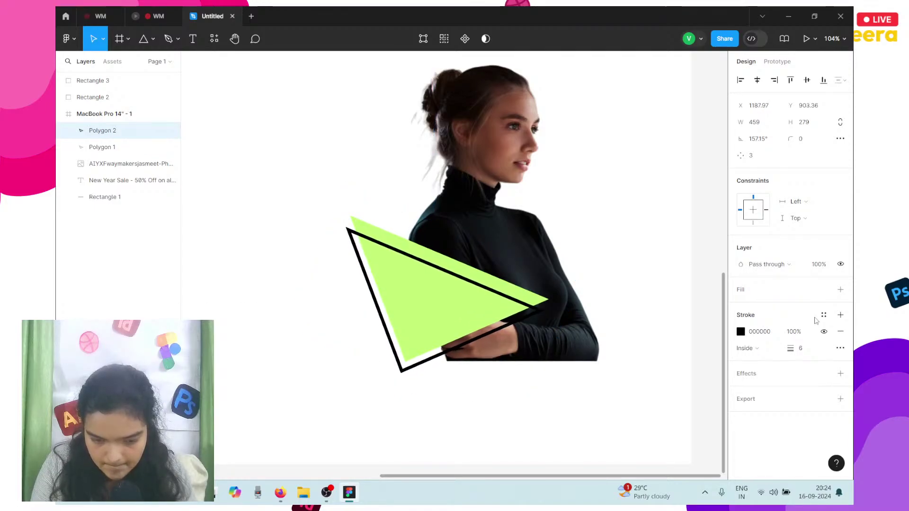
pyautogui.press('Left')
pyautogui.press('Down')
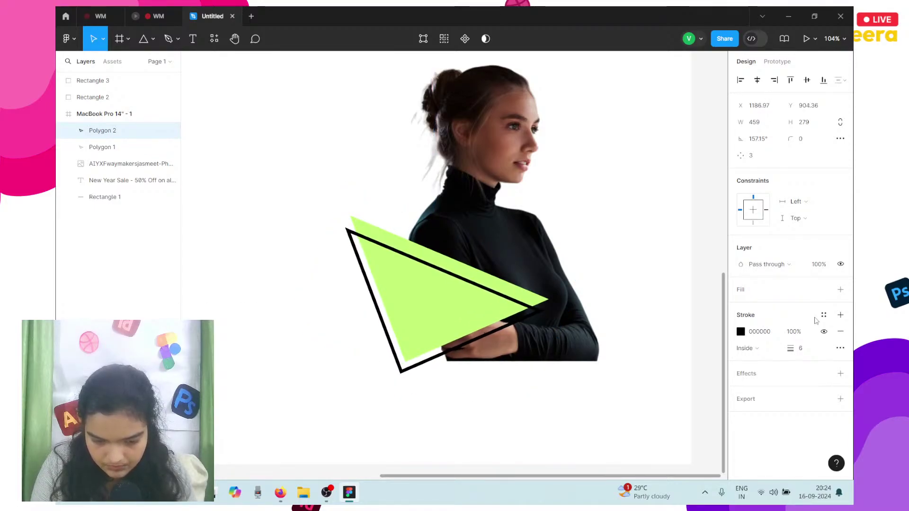
pyautogui.press('Left')
pyautogui.press('Up')
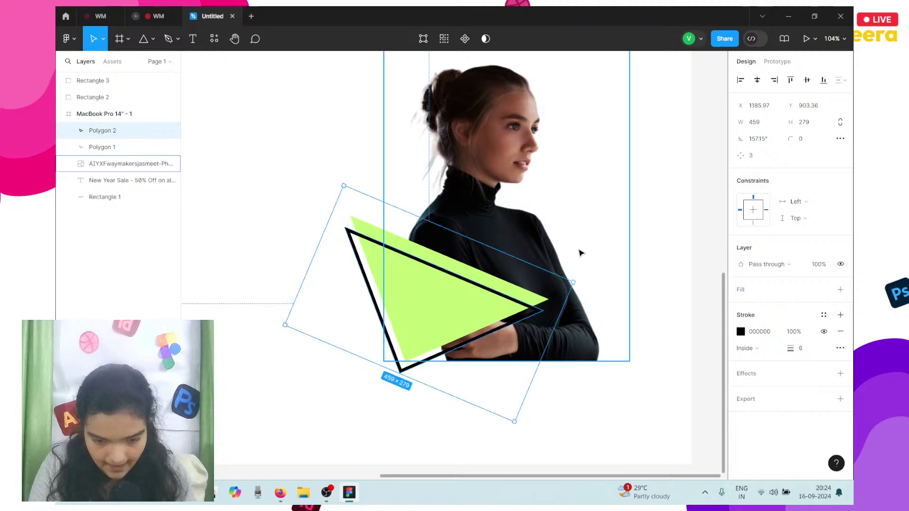
pyautogui.press('Up')
pyautogui.press('Up')
pyautogui.press('Up')
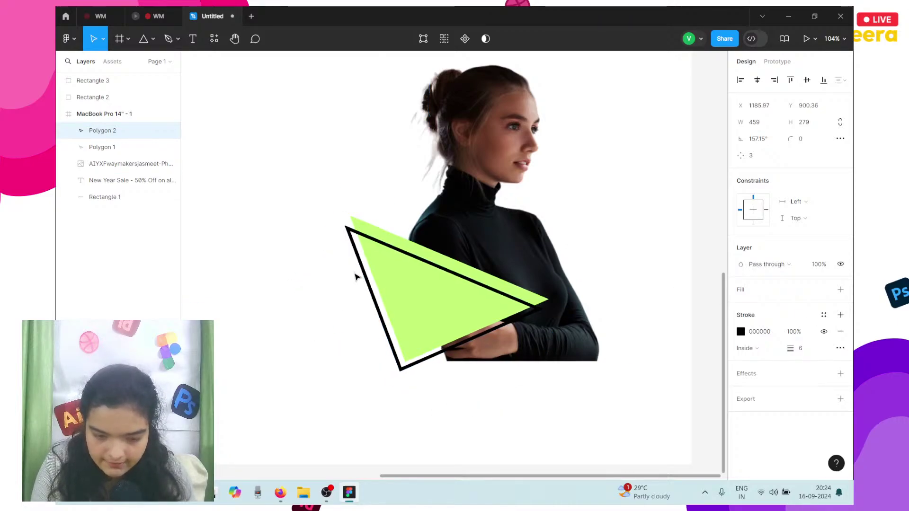
pyautogui.press('Right')
pyautogui.press('Right')
pyautogui.press('Right')
pyautogui.press('Right')
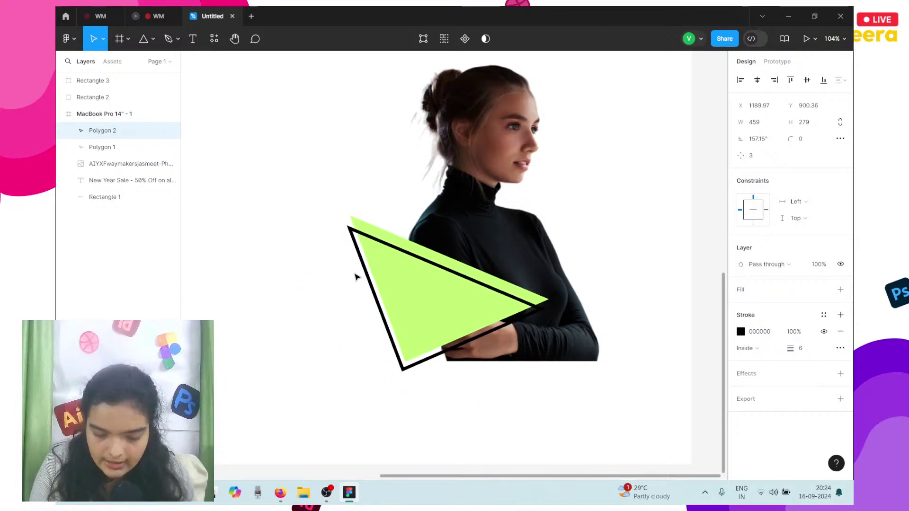
pyautogui.press('Left')
pyautogui.press('Left')
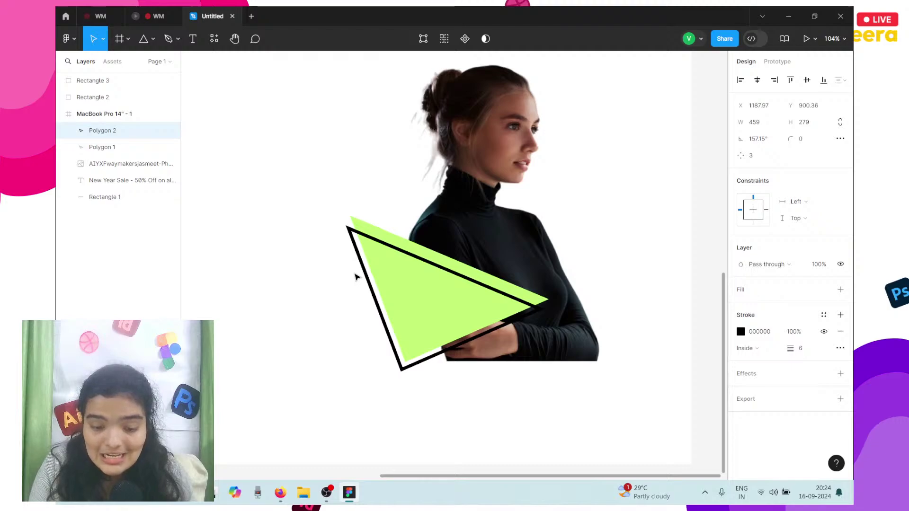
# - Reduce the green triangle's height to 275.67 from its upper edge, keeping its width at 459
pyautogui.keyDown('shift'); pyautogui.click(372, 226); pyautogui.keyUp('shift')
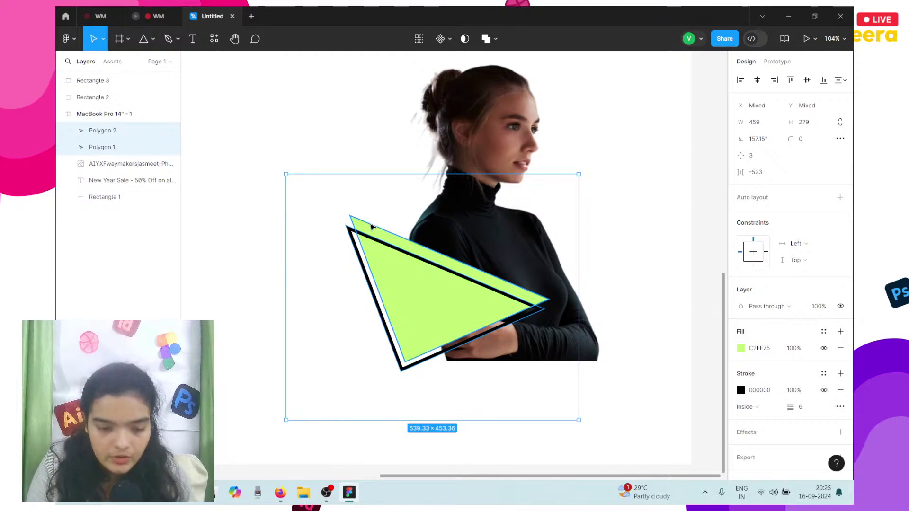
pyautogui.click(372, 227)
pyautogui.click(482, 229)
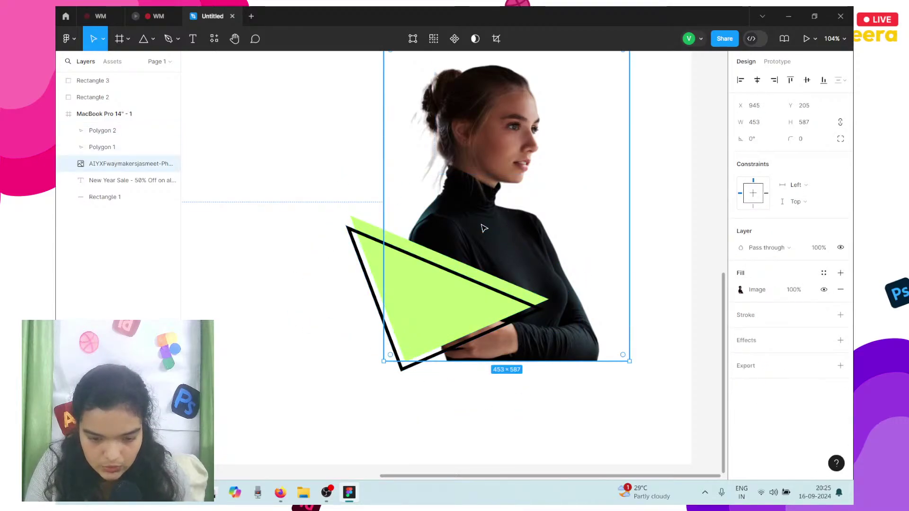
pyautogui.click(377, 230)
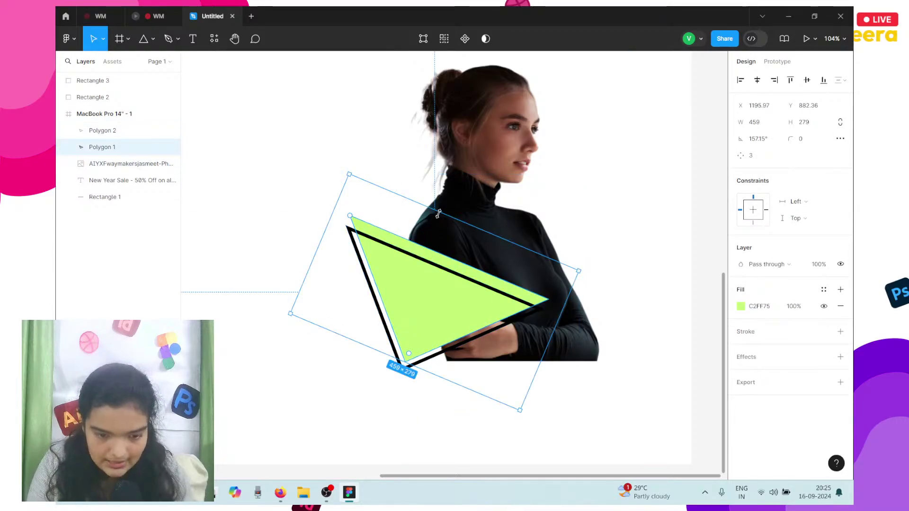
pyautogui.moveTo(433, 211); pyautogui.dragTo(434, 212)
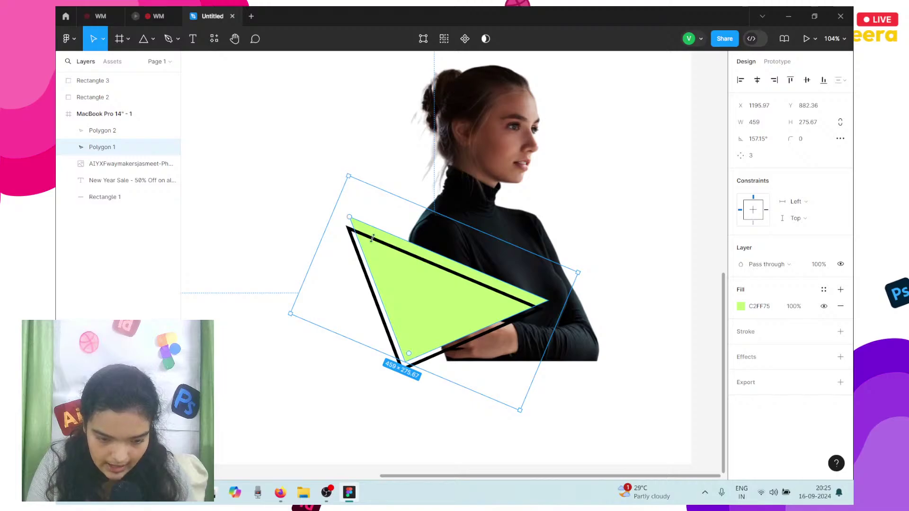
pyautogui.moveTo(372, 238); pyautogui.dragTo(372, 238)
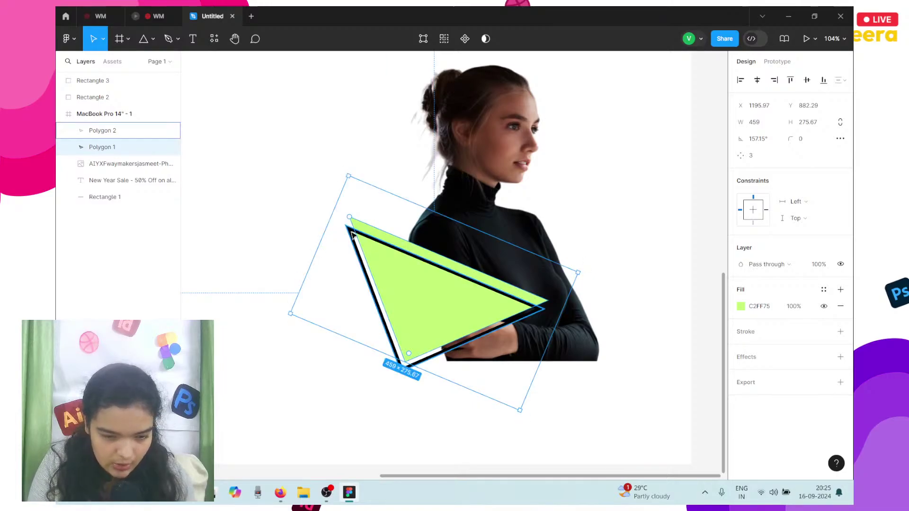
# - Group the green and outlined triangles and turn the group into a component
pyautogui.keyDown('shift'); pyautogui.click(352, 234); pyautogui.keyUp('shift')
pyautogui.hotkey('ctrl', 'g')
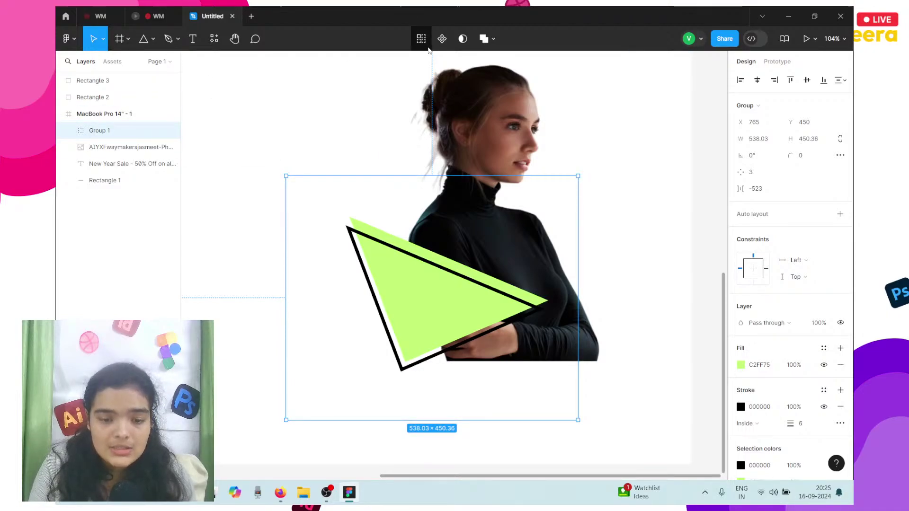
pyautogui.click(441, 39)
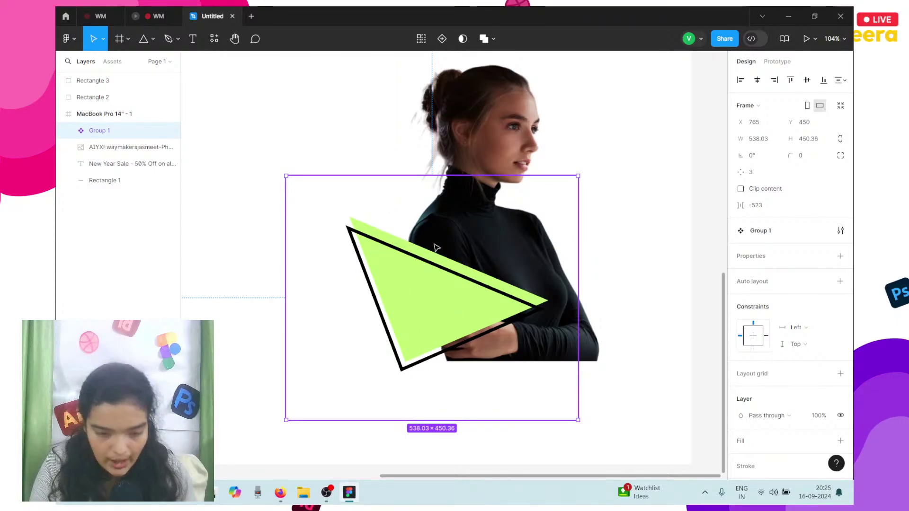
# - Place an instance of the triangle component over the portrait's head at X 885, Y 165 and recolour its green to purple 6300E0
pyautogui.click(121, 66)
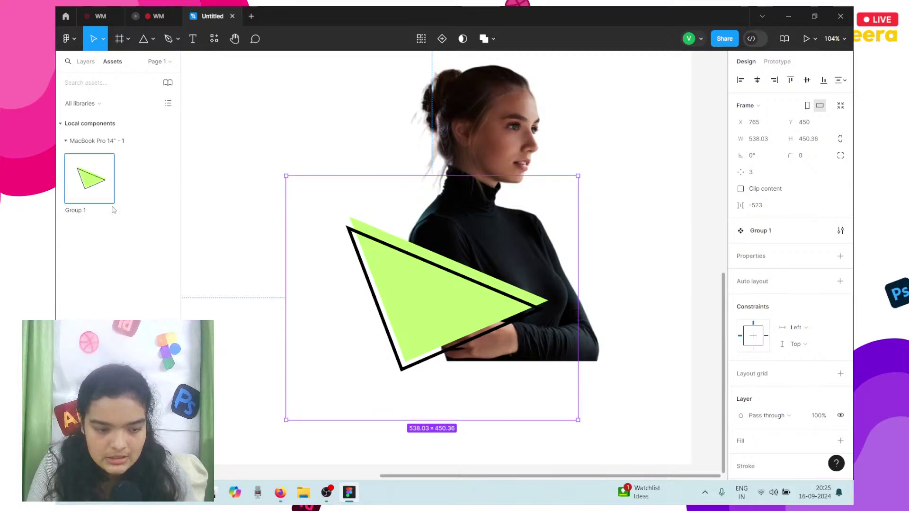
pyautogui.click(113, 209)
pyautogui.click(218, 238)
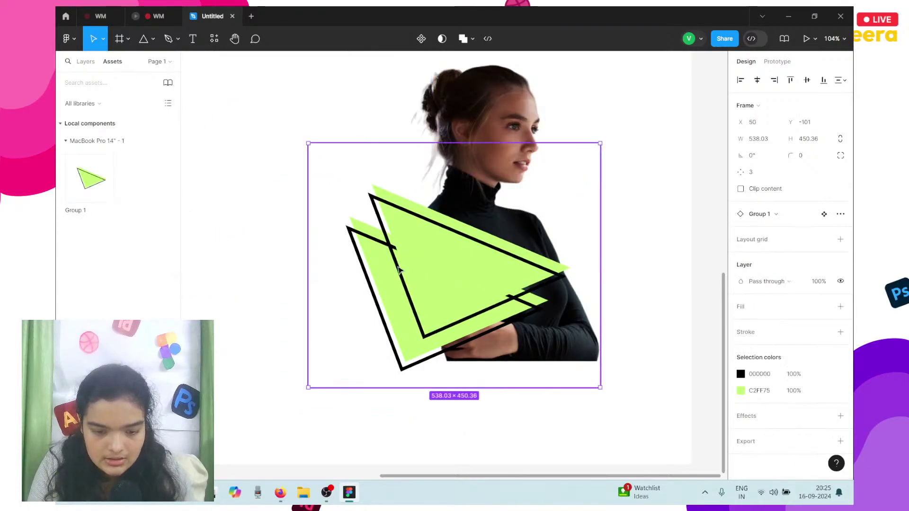
pyautogui.moveTo(461, 300); pyautogui.dragTo(506, 181)
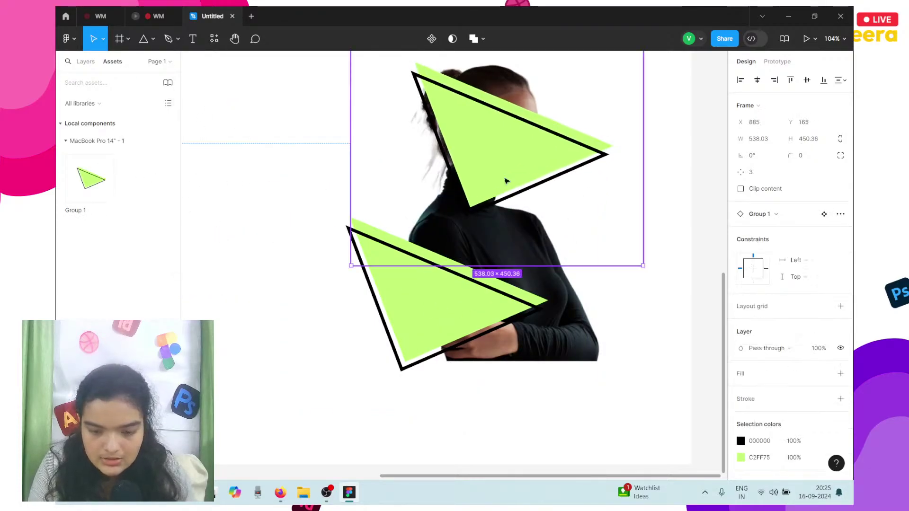
pyautogui.click(741, 457)
pyautogui.click(642, 423)
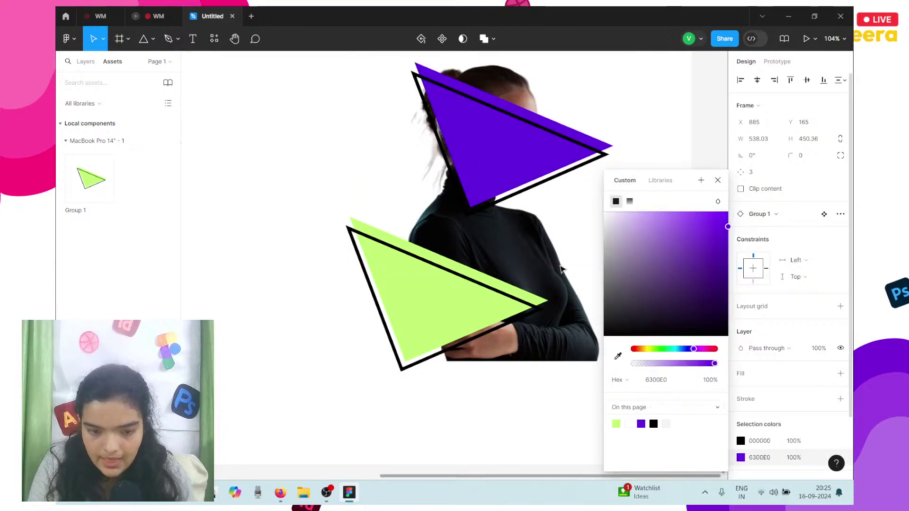
# - Rotate the purple triangle instance to 167.52° and send it to the back behind the portrait's shoulder
pyautogui.scroll(-5, 604, 147)
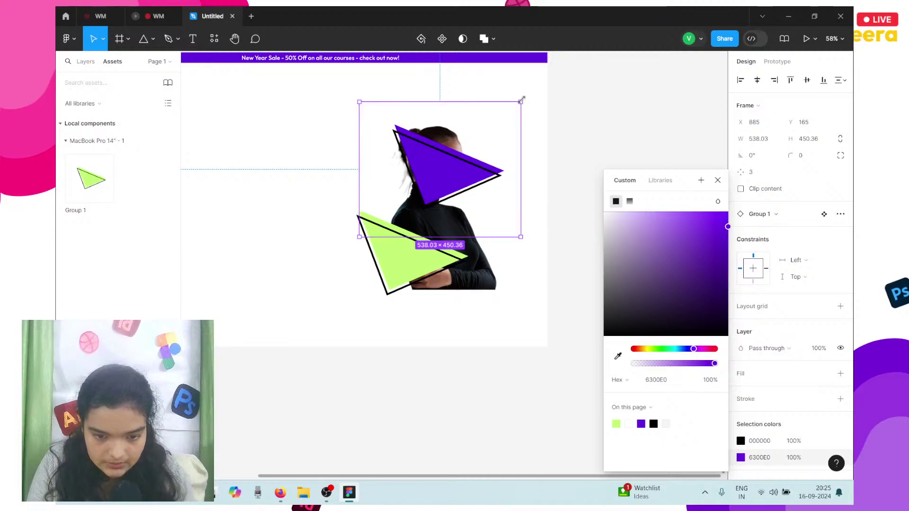
pyautogui.moveTo(526, 100); pyautogui.dragTo(341, 218)
pyautogui.moveTo(454, 178); pyautogui.dragTo(477, 211)
pyautogui.rightClick(476, 211)
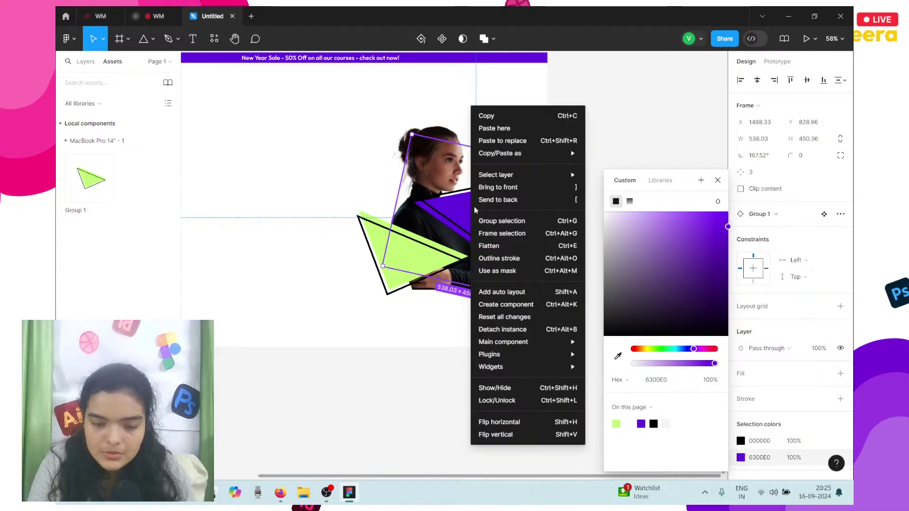
pyautogui.click(505, 200)
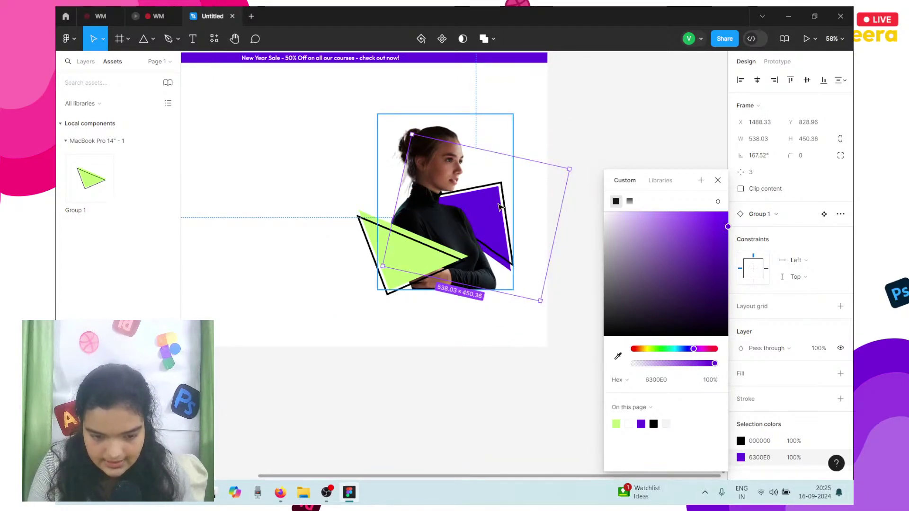
pyautogui.click(498, 207)
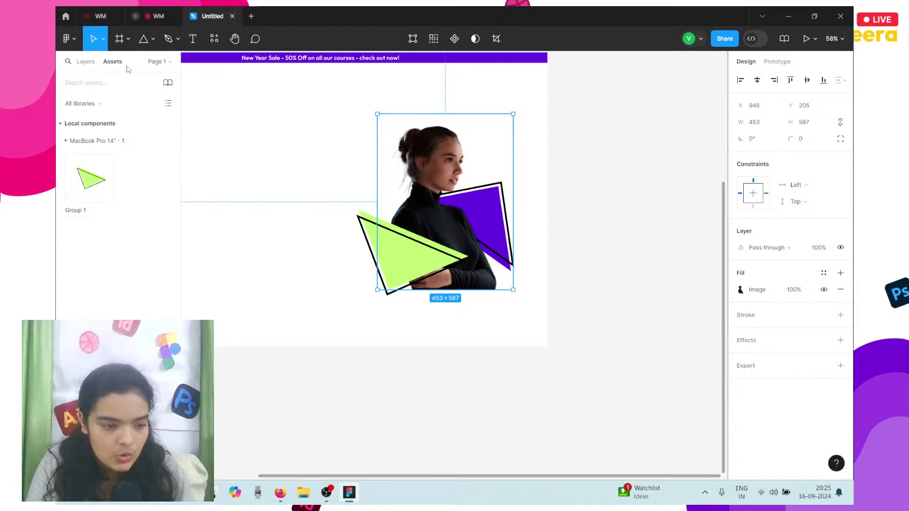
# - Turn the purple triangle instance into its own component and check it among the local components
pyautogui.click(87, 59)
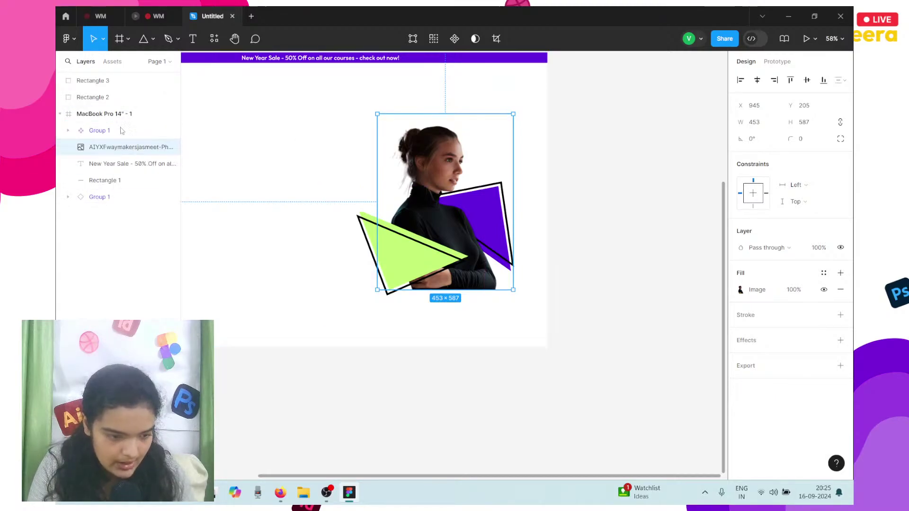
pyautogui.click(112, 196)
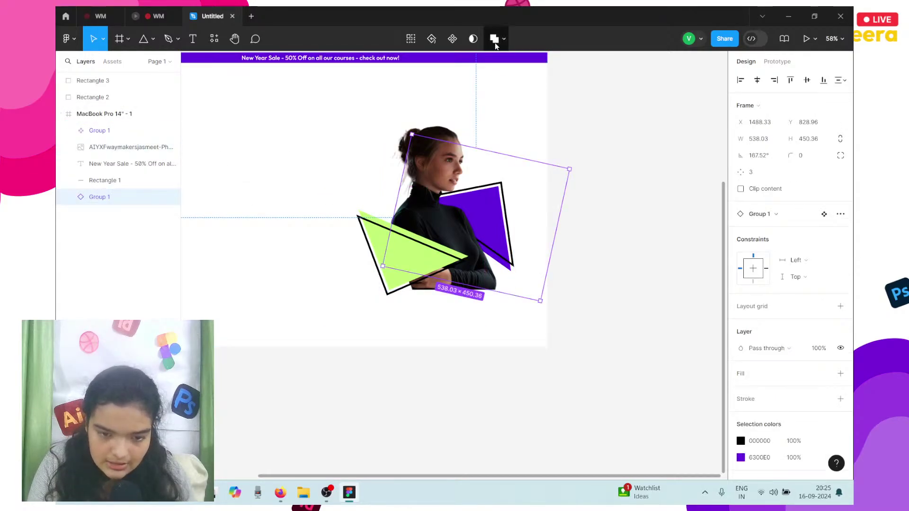
pyautogui.click(455, 45)
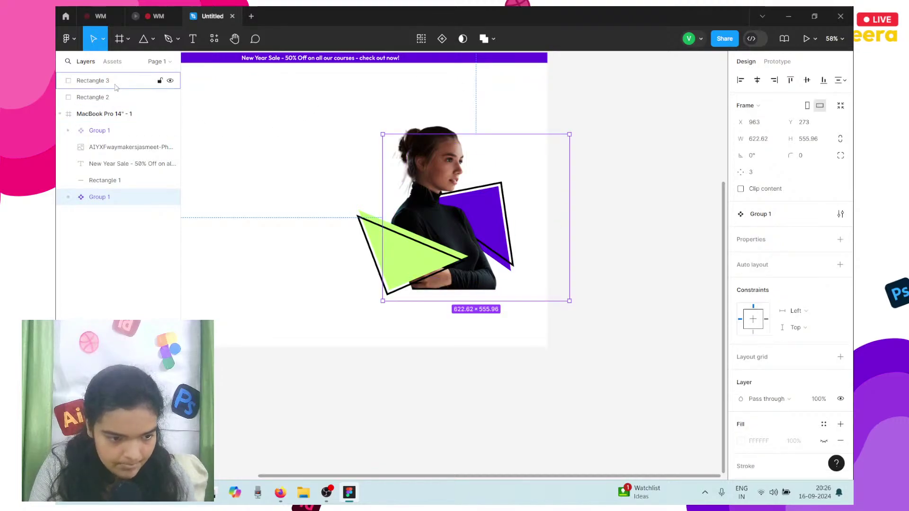
pyautogui.click(112, 62)
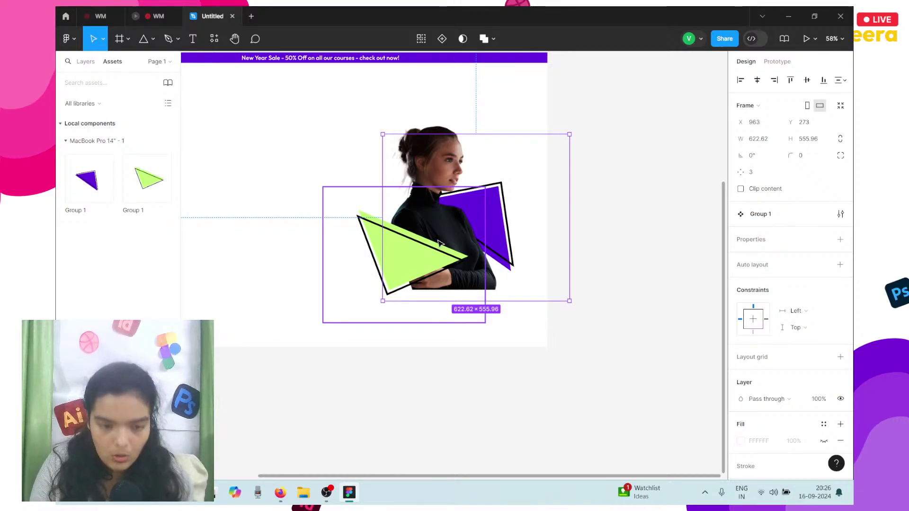
# - Check the hero decorations in the finished WM prototype and open the Downloads folder in File Explorer
pyautogui.click(154, 16)
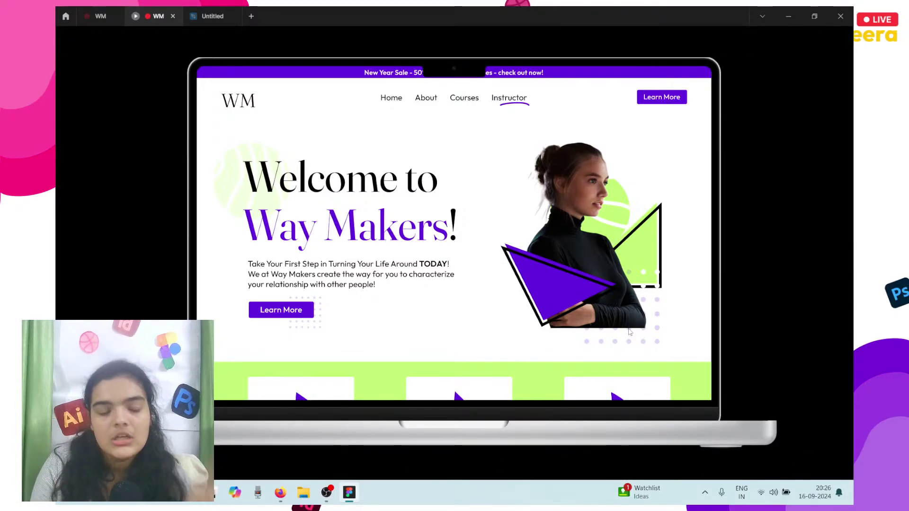
pyautogui.click(211, 17)
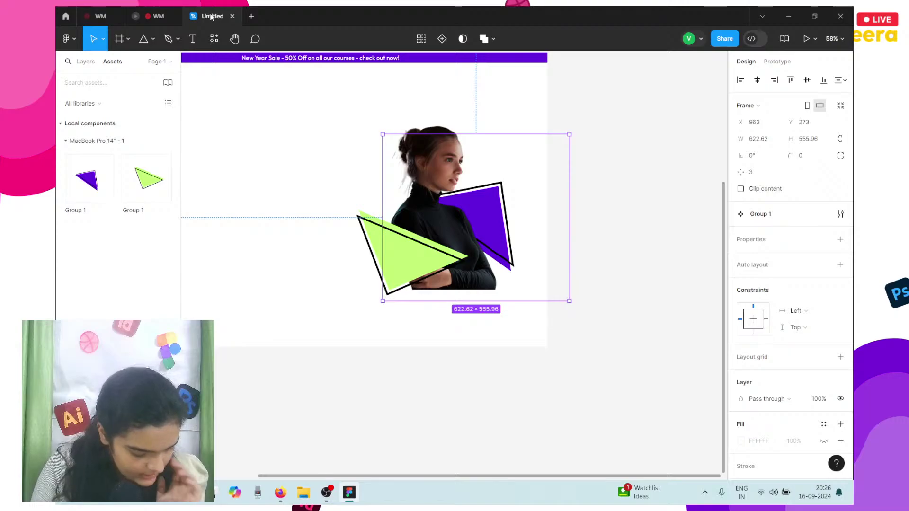
pyautogui.click(303, 493)
pyautogui.click(281, 493)
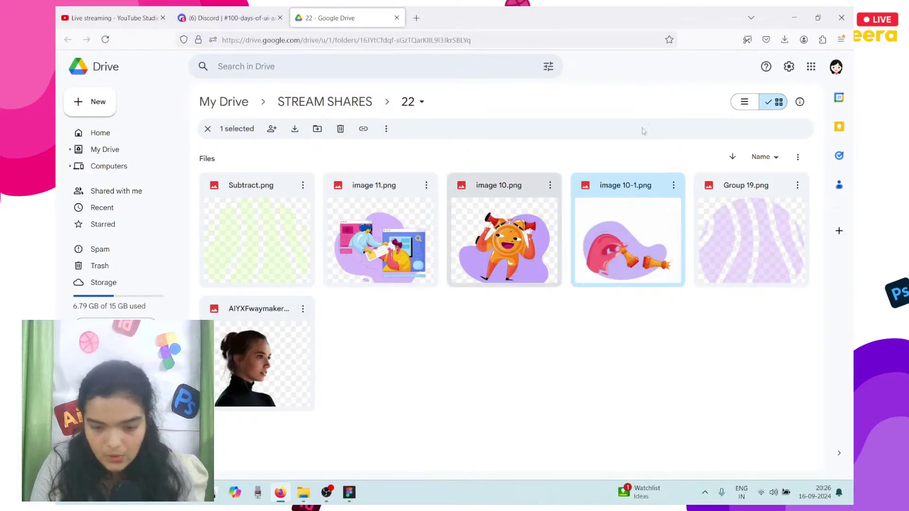
pyautogui.click(794, 18)
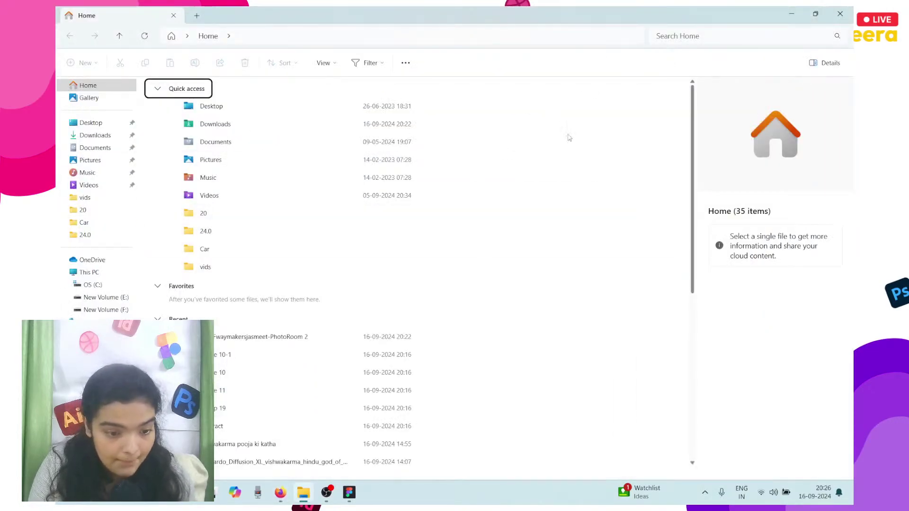
pyautogui.click(125, 138)
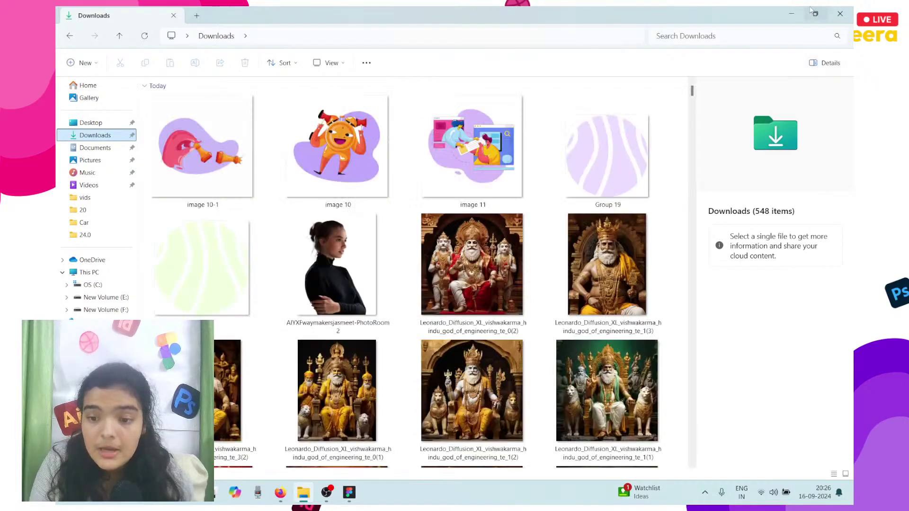
# - Restore the Downloads window to a smaller, narrower size beside the hero portrait and locate the green striped Subtract graphic in it
pyautogui.doubleClick(676, 9)
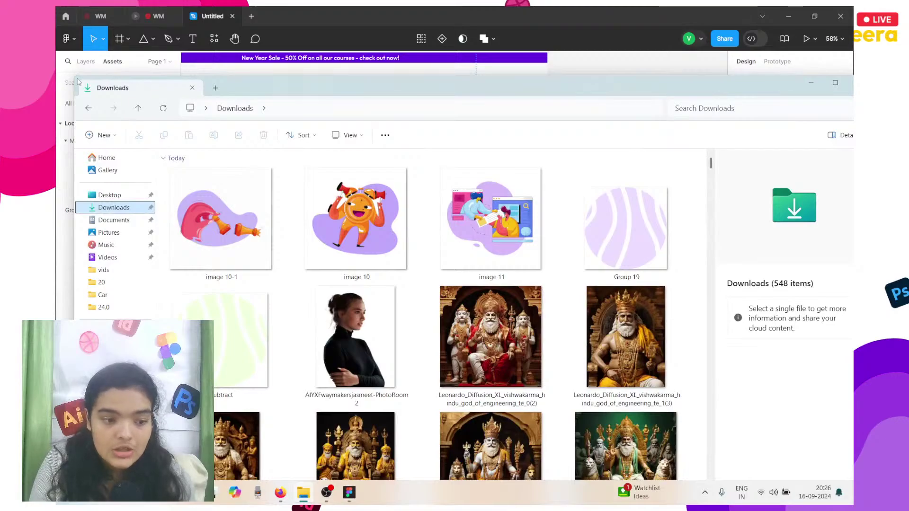
pyautogui.moveTo(71, 93); pyautogui.dragTo(489, 93)
pyautogui.click(623, 76)
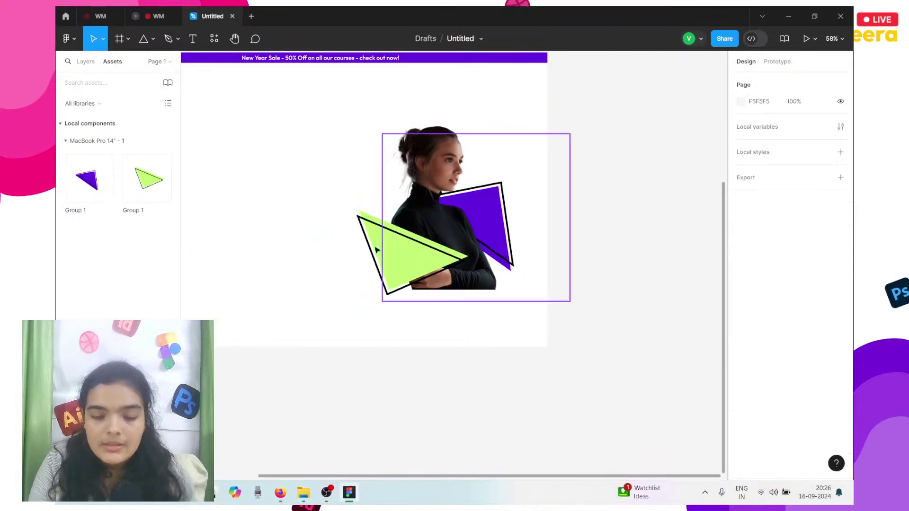
pyautogui.click(304, 492)
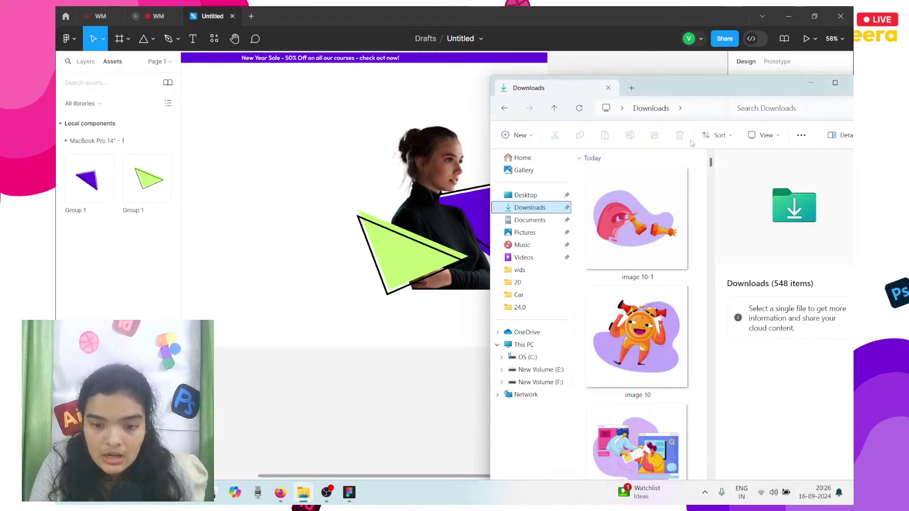
pyautogui.click(650, 75)
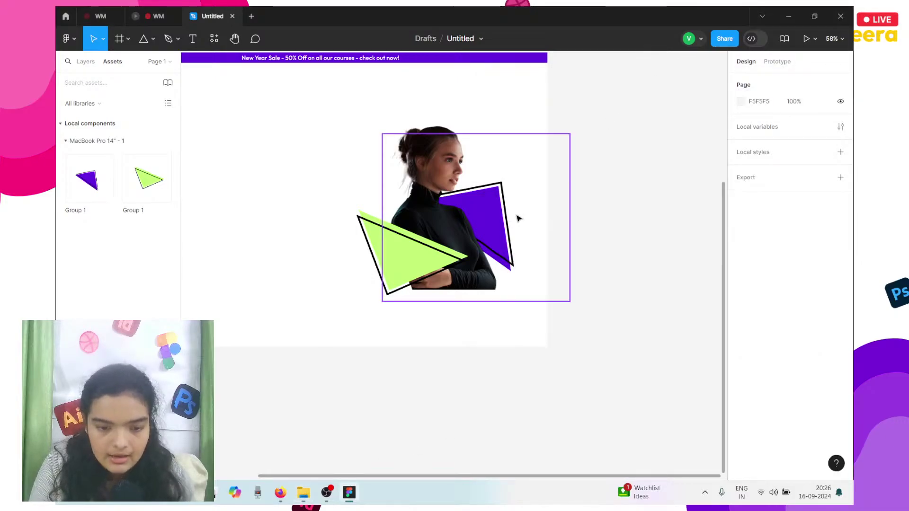
pyautogui.hscroll(5, 517, 217)
pyautogui.click(303, 492)
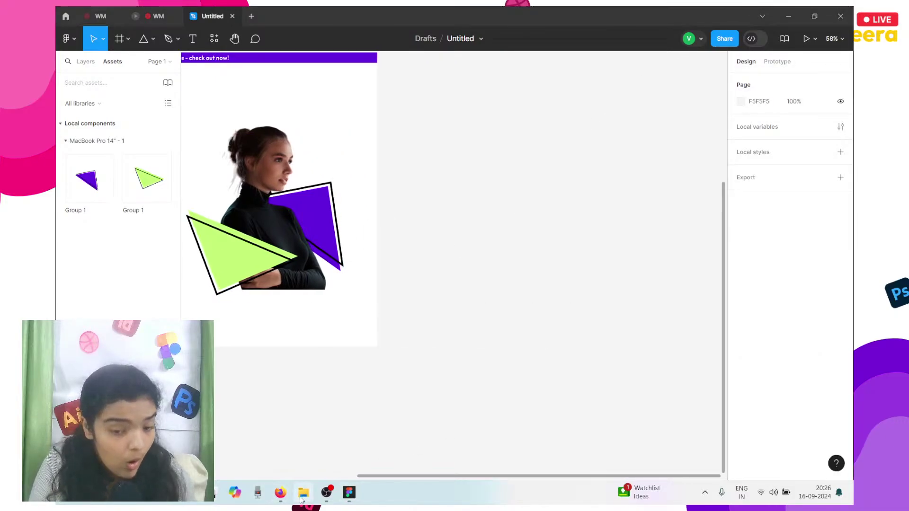
pyautogui.moveTo(648, 78); pyautogui.dragTo(633, 44)
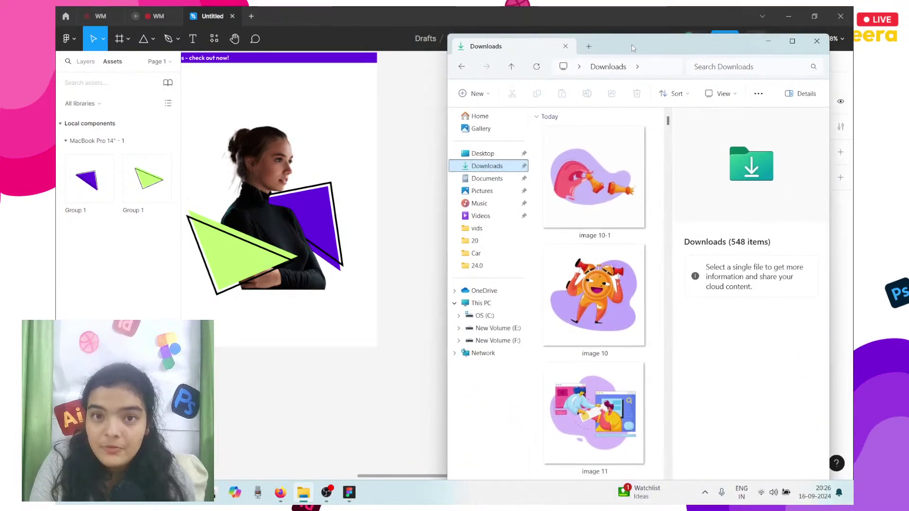
pyautogui.scroll(-5, 608, 150)
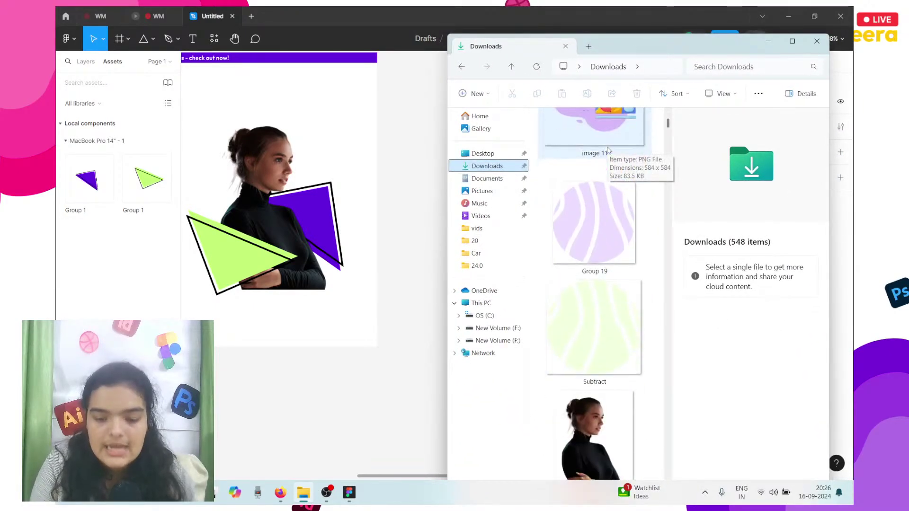
# - Import the Subtract graphic from Downloads into the hero and place it behind the portrait's head at X 134, Y -88
pyautogui.moveTo(594, 331); pyautogui.dragTo(305, 263)
pyautogui.hscroll(-3, 305, 263)
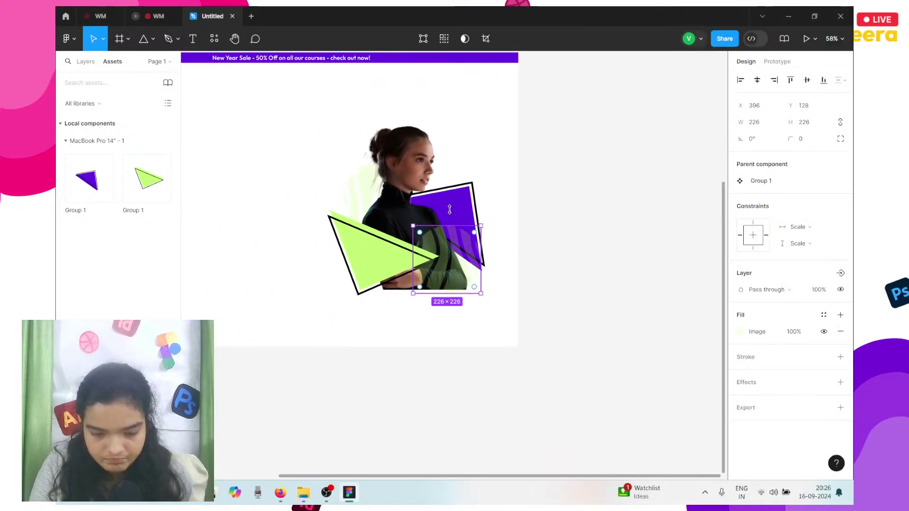
pyautogui.moveTo(444, 266); pyautogui.dragTo(433, 154)
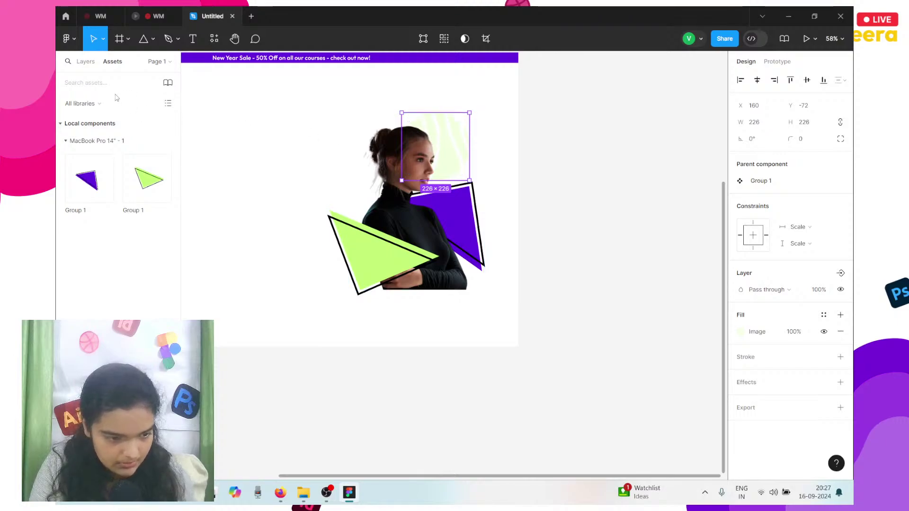
pyautogui.click(86, 61)
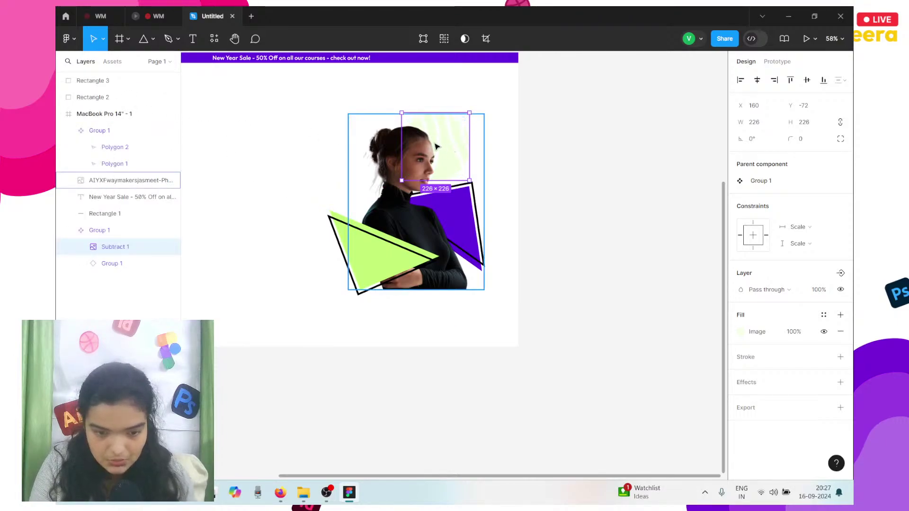
pyautogui.moveTo(449, 146); pyautogui.dragTo(442, 148)
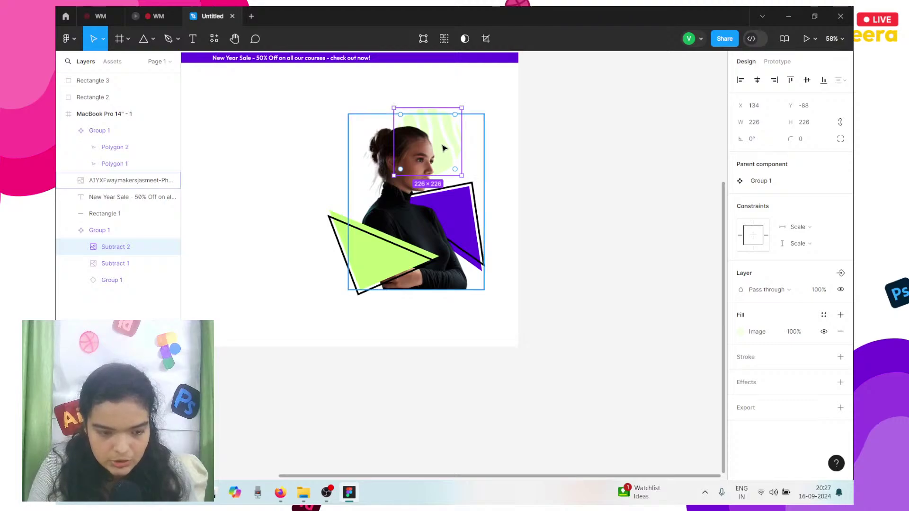
# - Duplicate the green striped circle in place until six copies are stacked to intensify its colour
pyautogui.hotkey('ctrl', 'd')
pyautogui.hotkey('ctrl', 'd')
pyautogui.hotkey('ctrl', 'd')
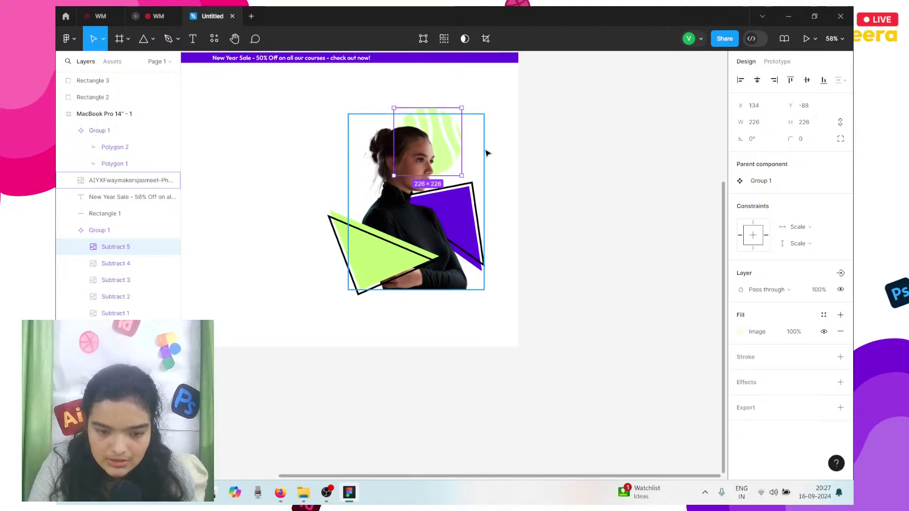
pyautogui.hotkey('ctrl', 'd')
pyautogui.hotkey('ctrl', 'd')
pyautogui.hotkey('ctrl', 'd')
pyautogui.hotkey('ctrl', 'd')
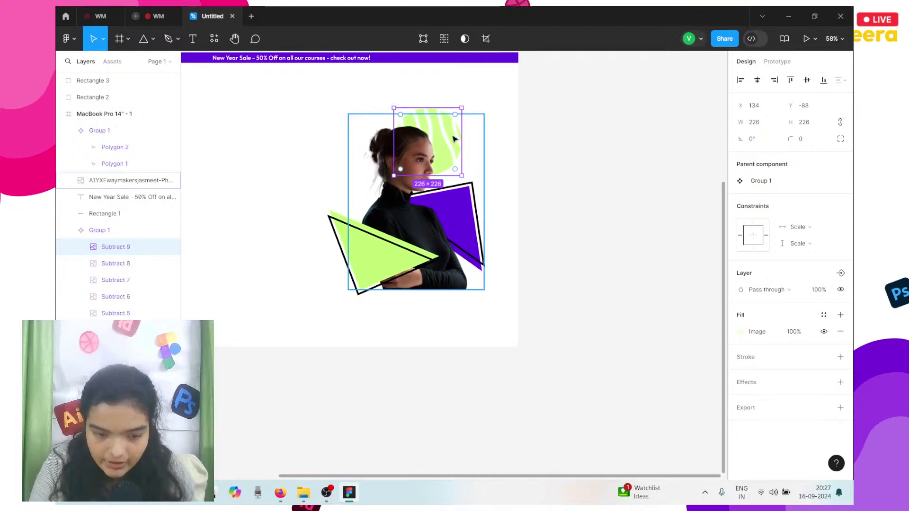
pyautogui.hotkey('ctrl', 'z')
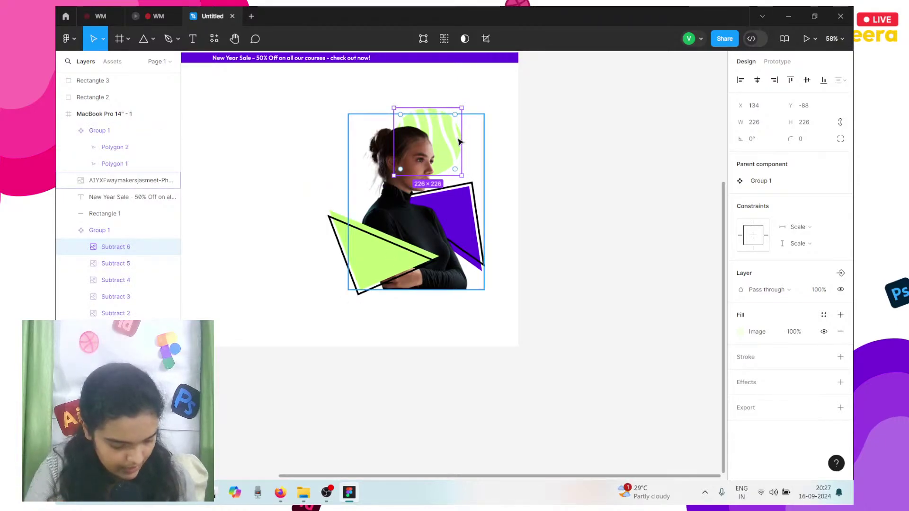
# - Select all six stacked copies of the green striped circle and group them
pyautogui.moveTo(444, 95)
pyautogui.mouseDown()
pyautogui.moveTo(441, 116)
pyautogui.moveTo(438, 100)
pyautogui.moveTo(436, 109)
pyautogui.mouseUp()
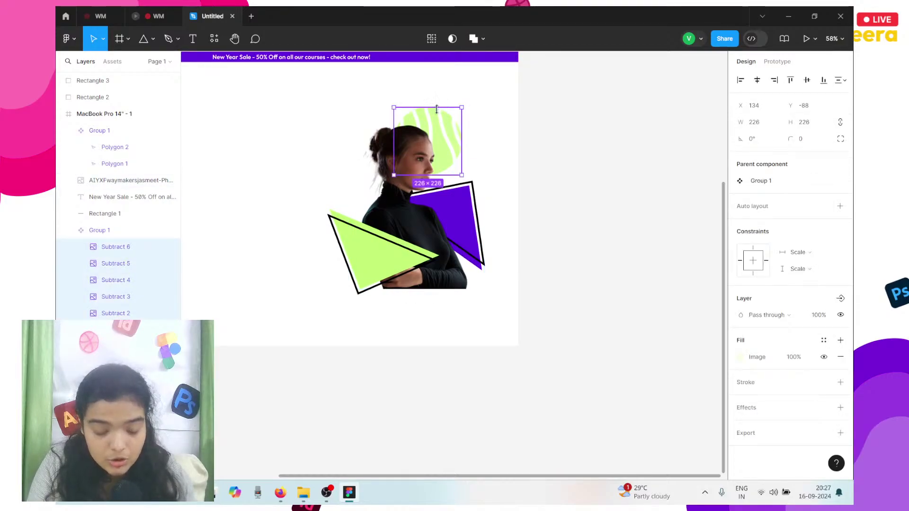
pyautogui.hotkey('ctrl', 'g')
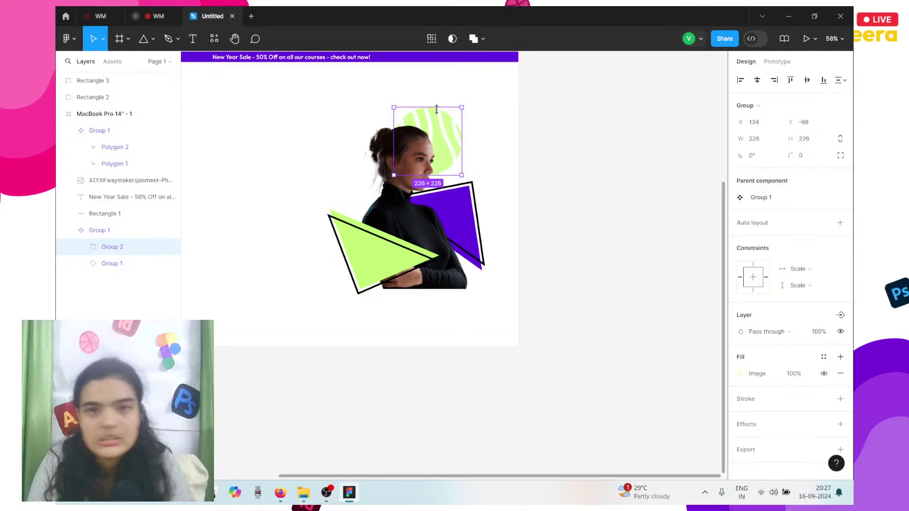
pyautogui.scroll(3, 437, 109)
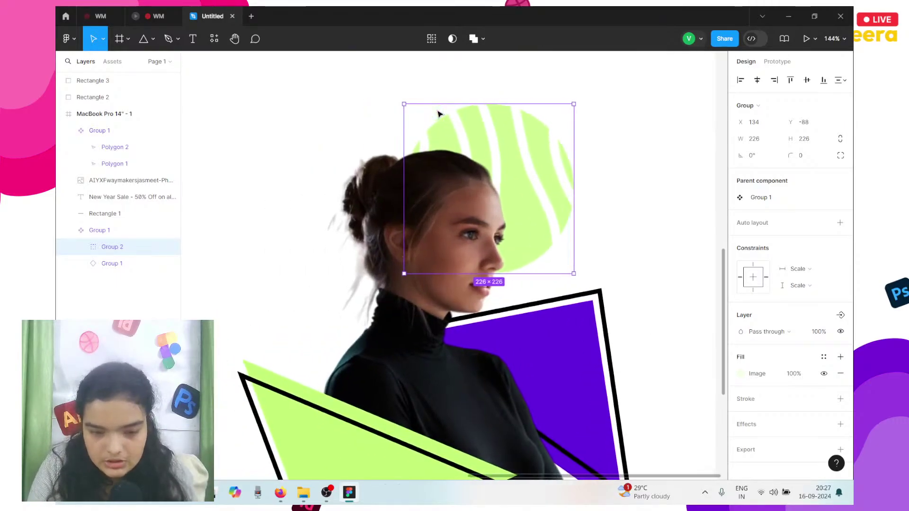
pyautogui.hscroll(-5, 436, 109)
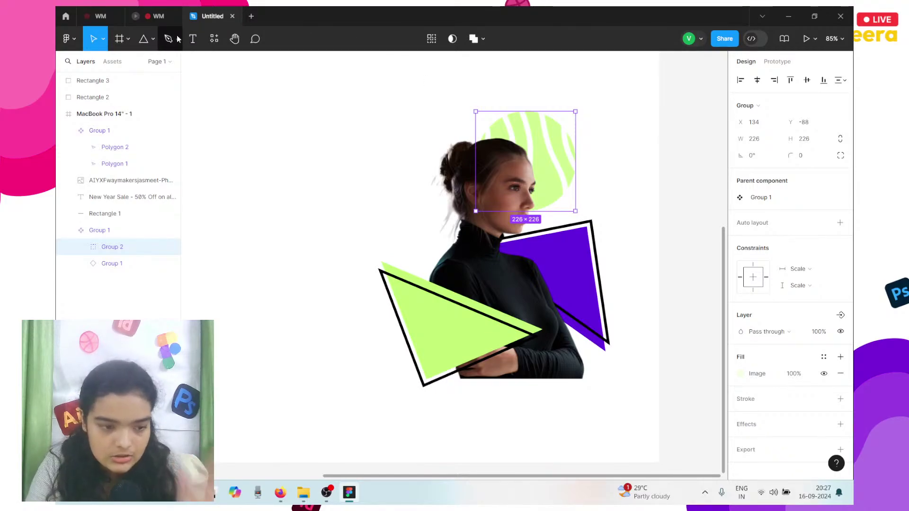
# - Draw a small circle with the Ellipse tool beside the portrait's elbow and scale it down to 12 × 12 at X 344, Y 405
pyautogui.click(153, 38)
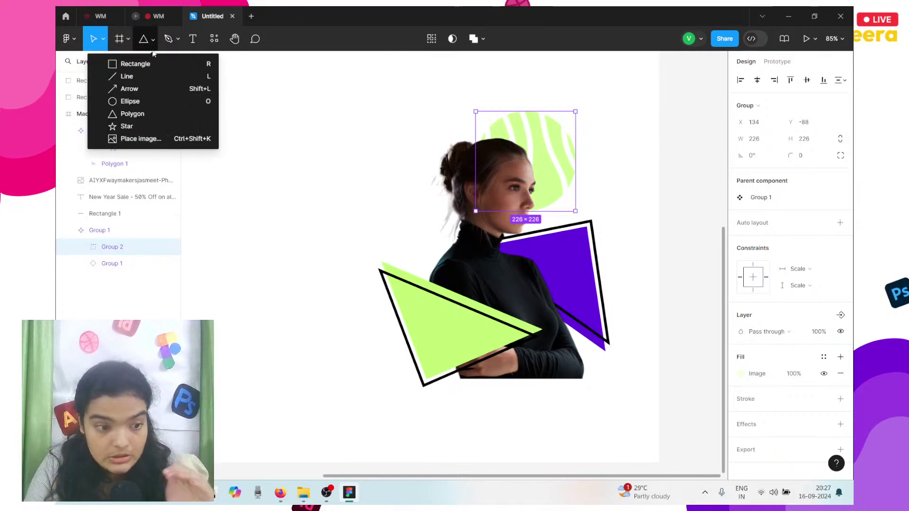
pyautogui.click(147, 101)
pyautogui.scroll(-2, 418, 256)
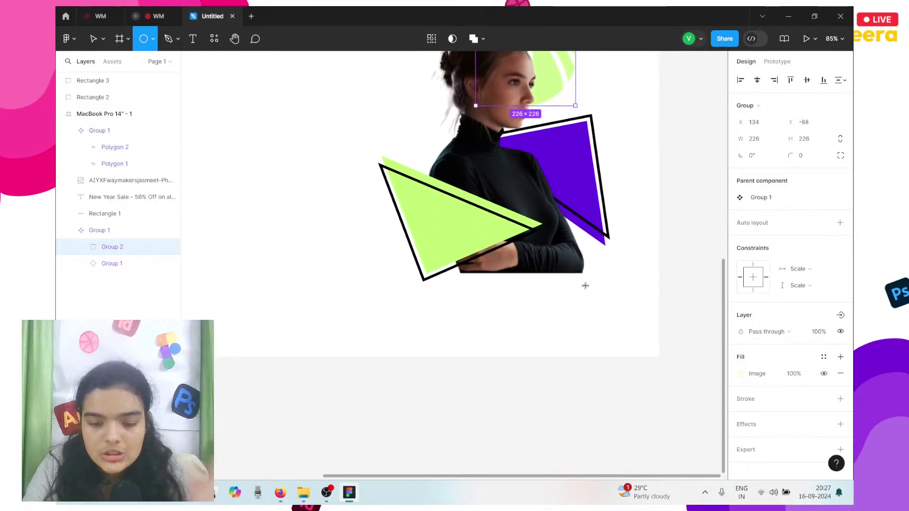
pyautogui.click(570, 289)
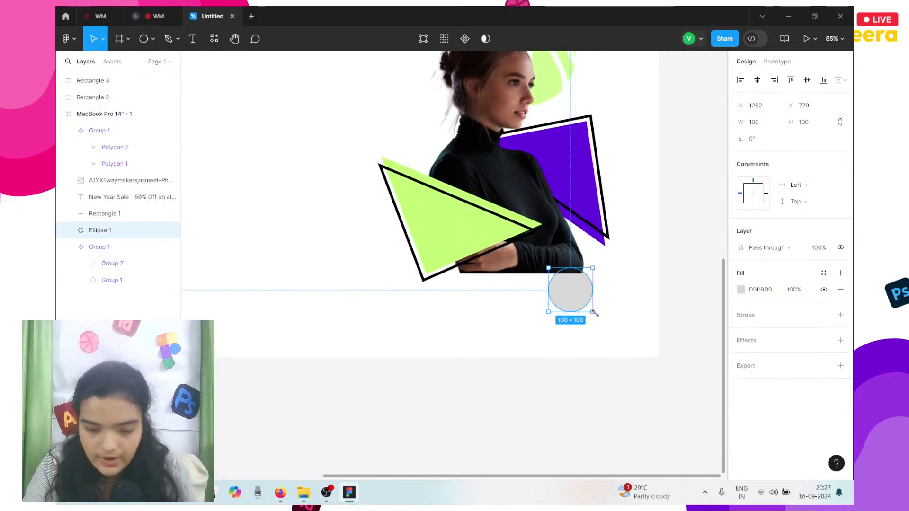
pyautogui.moveTo(594, 312); pyautogui.dragTo(592, 239)
pyautogui.scroll(5, 596, 246)
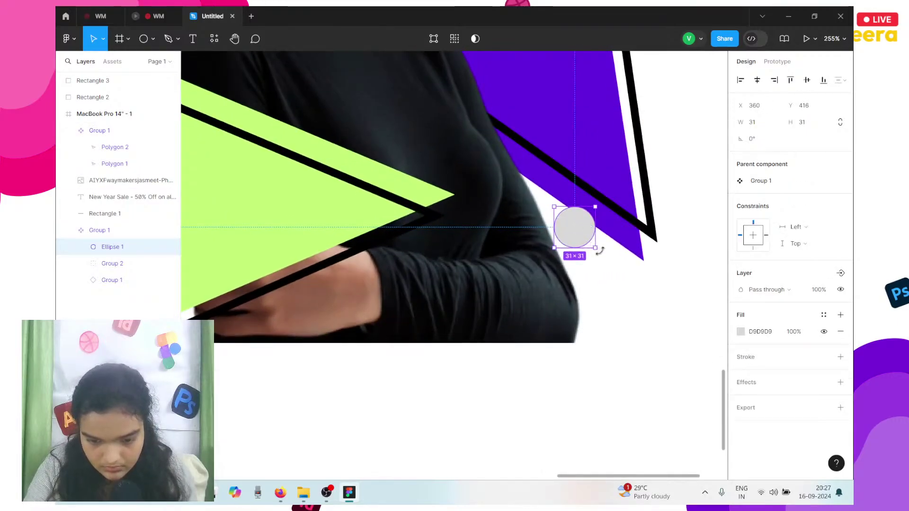
pyautogui.moveTo(594, 249); pyautogui.dragTo(608, 203)
# - Duplicate the small dot into a horizontal row of three spaced 13 apart and lock the portrait image layer
pyautogui.hotkey('ctrl', 'd')
pyautogui.click(502, 202)
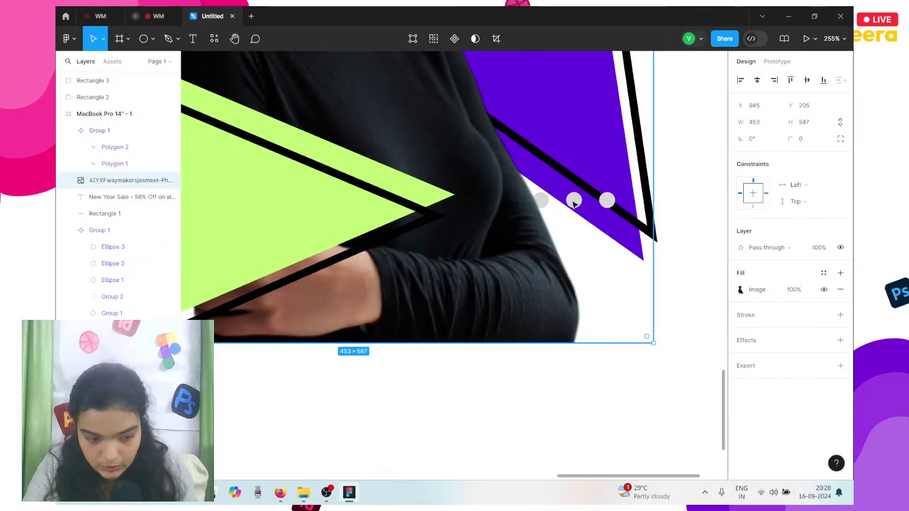
pyautogui.click(160, 180)
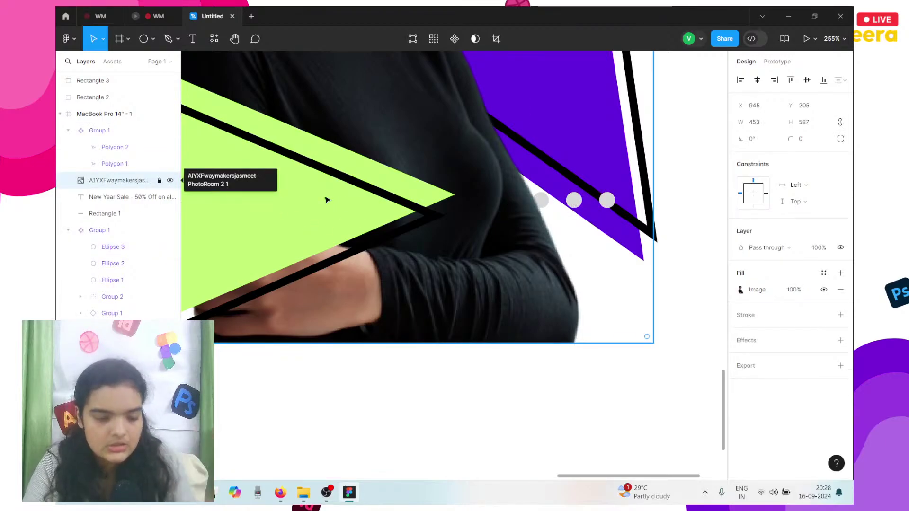
# - Duplicate the row of three dots downward to form five rows beside the elbow, with the lowest row at Y 505
pyautogui.click(542, 200)
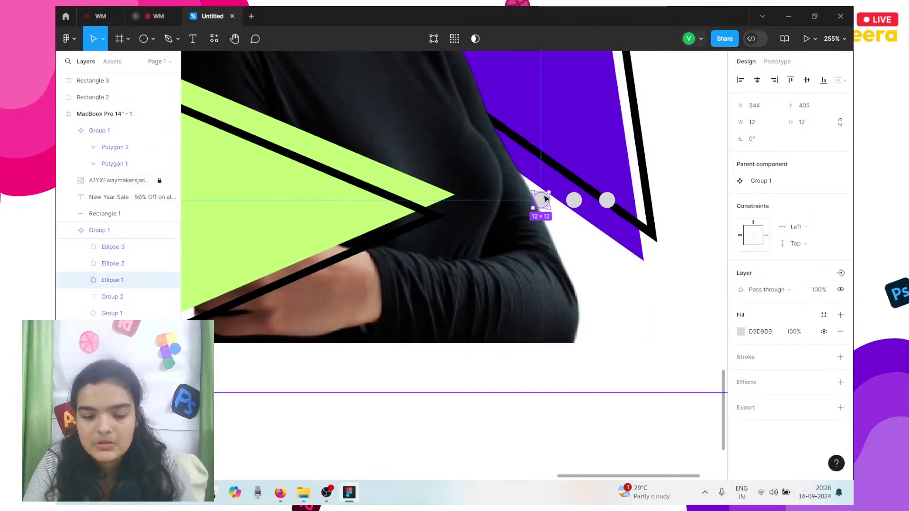
pyautogui.keyDown('shift'); pyautogui.click(573, 200); pyautogui.keyUp('shift')
pyautogui.keyDown('shift'); pyautogui.click(609, 205); pyautogui.keyUp('shift')
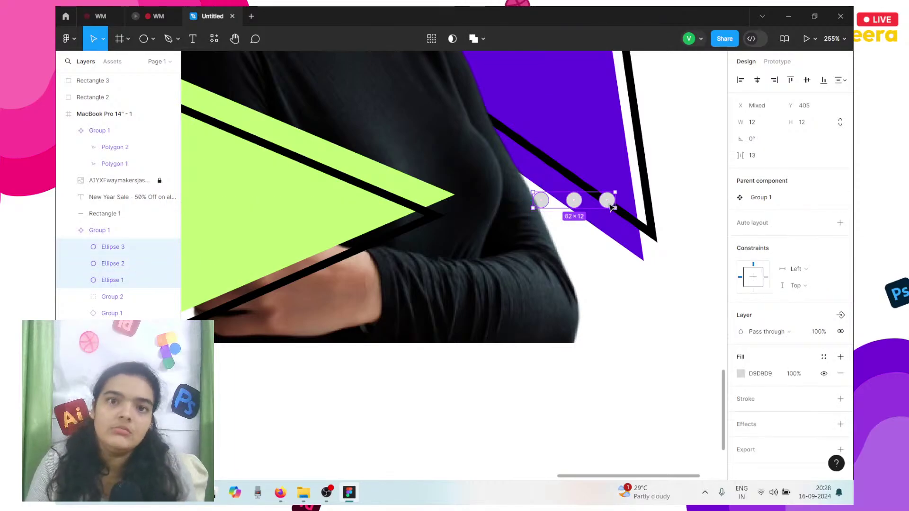
pyautogui.hotkey('ctrl', 'd')
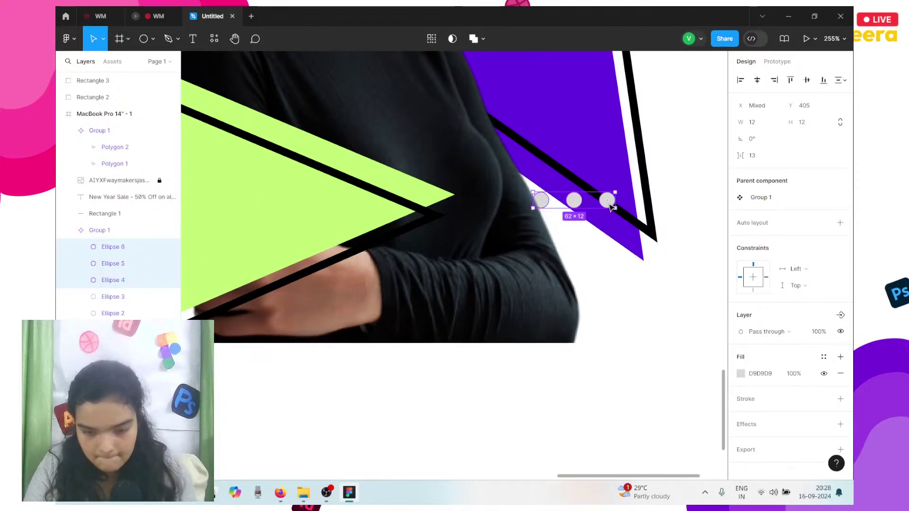
pyautogui.moveTo(573, 203); pyautogui.dragTo(574, 231)
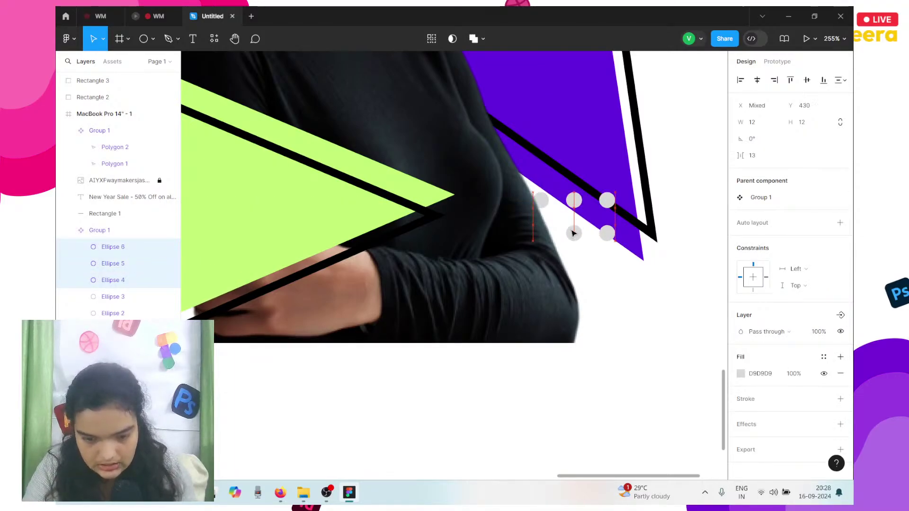
pyautogui.hotkey('ctrl', 'd')
pyautogui.moveTo(573, 233); pyautogui.dragTo(570, 276)
pyautogui.rightClick(569, 268)
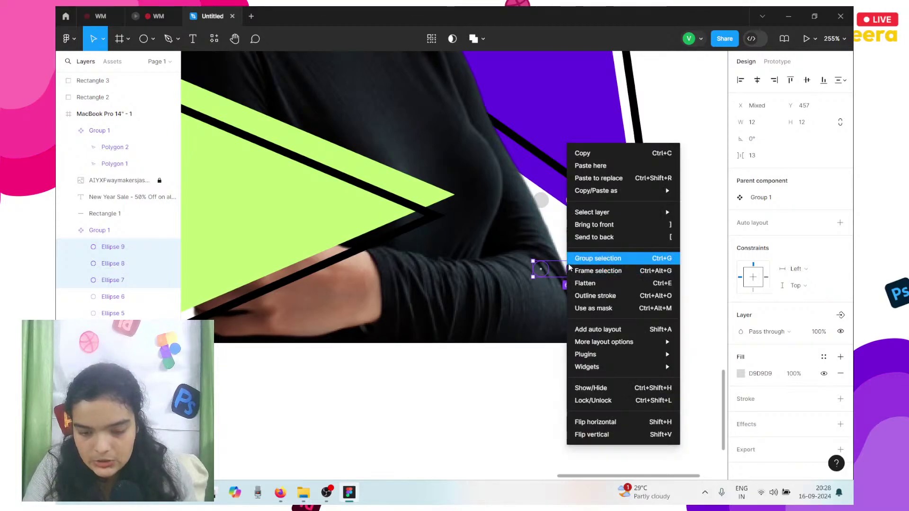
pyautogui.click(543, 260)
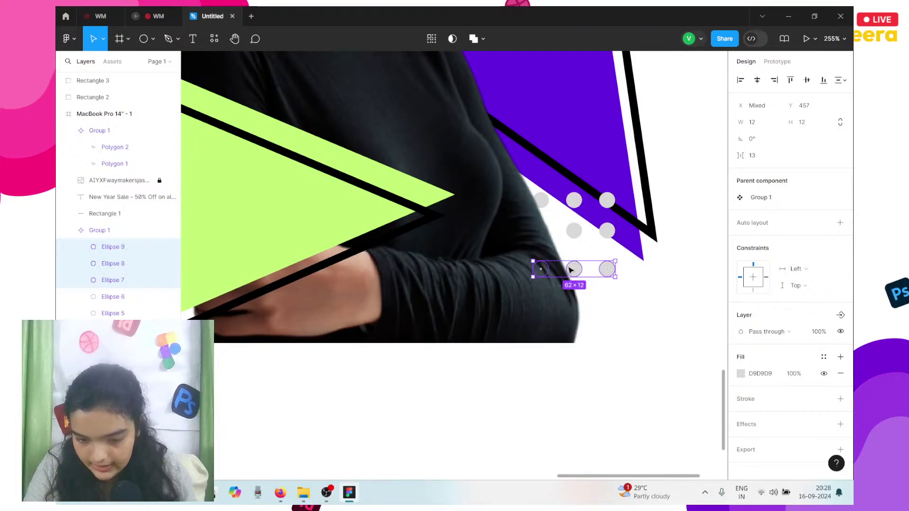
pyautogui.moveTo(572, 259); pyautogui.dragTo(576, 334)
pyautogui.hotkey('ctrl', 'd')
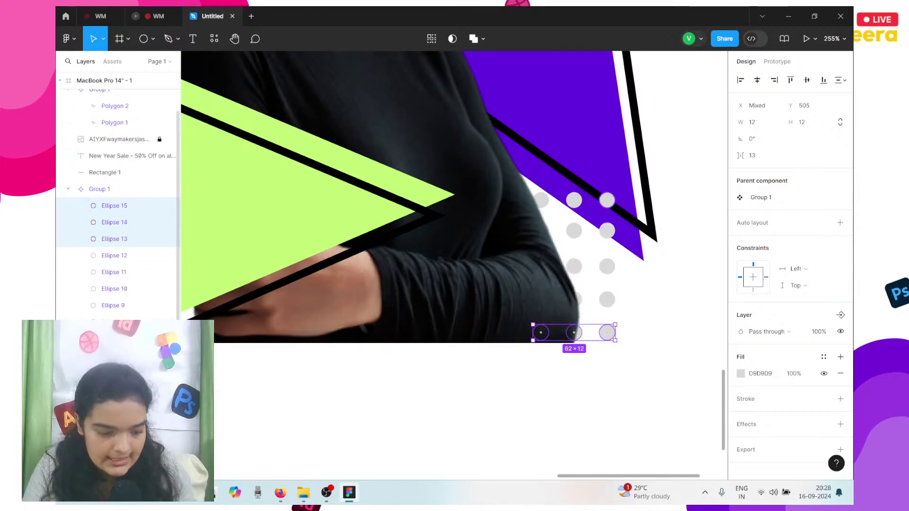
# - Select all fifteen small dots of the five rows beside the elbow and group them
pyautogui.click(541, 200)
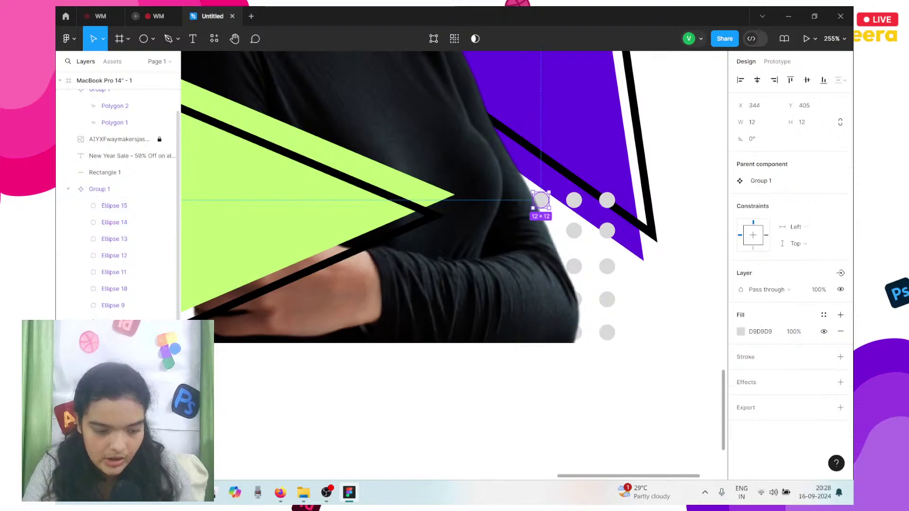
pyautogui.keyDown('shift'); pyautogui.click(107, 202); pyautogui.keyUp('shift')
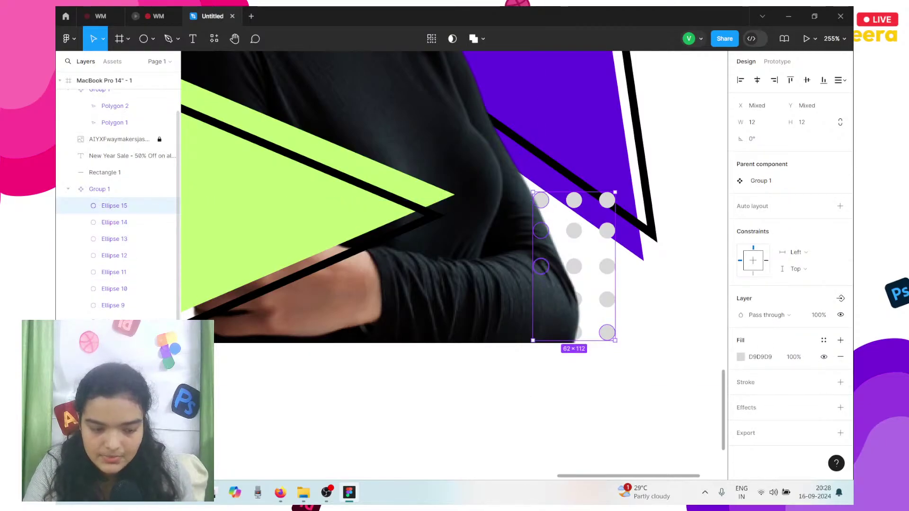
pyautogui.keyDown('shift'); pyautogui.click(113, 255); pyautogui.keyUp('shift')
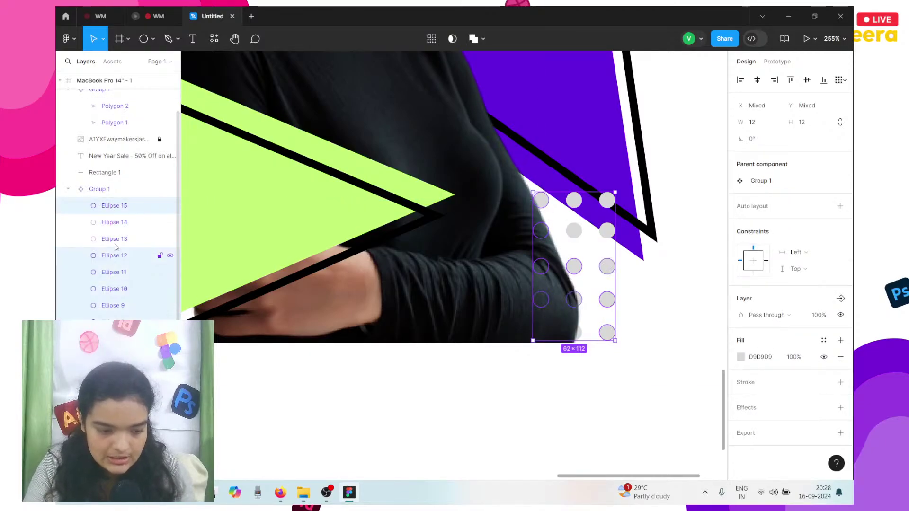
pyautogui.keyDown('shift'); pyautogui.click(115, 244); pyautogui.keyUp('shift')
pyautogui.keyDown('shift'); pyautogui.click(116, 224); pyautogui.keyUp('shift')
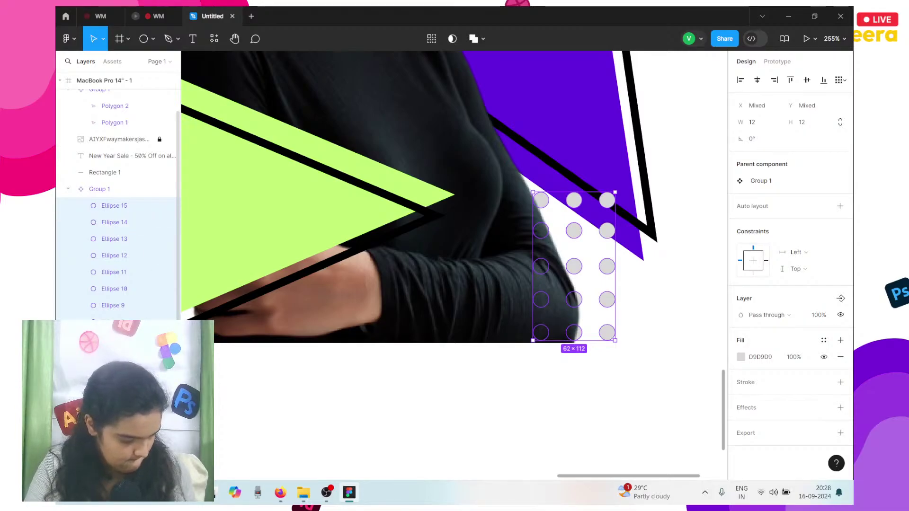
pyautogui.hotkey('ctrl', 'g')
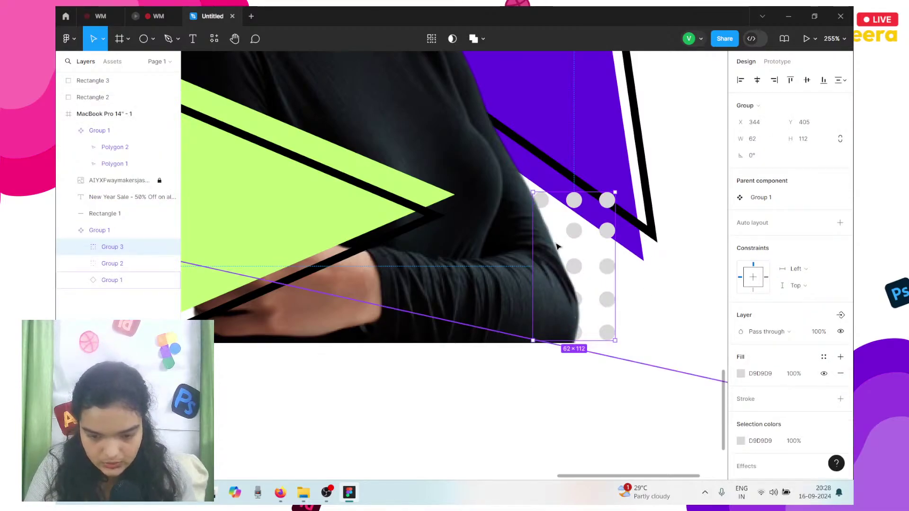
# - Duplicate the dot group and place the copy alongside the original at X 414, Y 405
pyautogui.hotkey('ctrl', 'd')
pyautogui.scroll(-5, 556, 246)
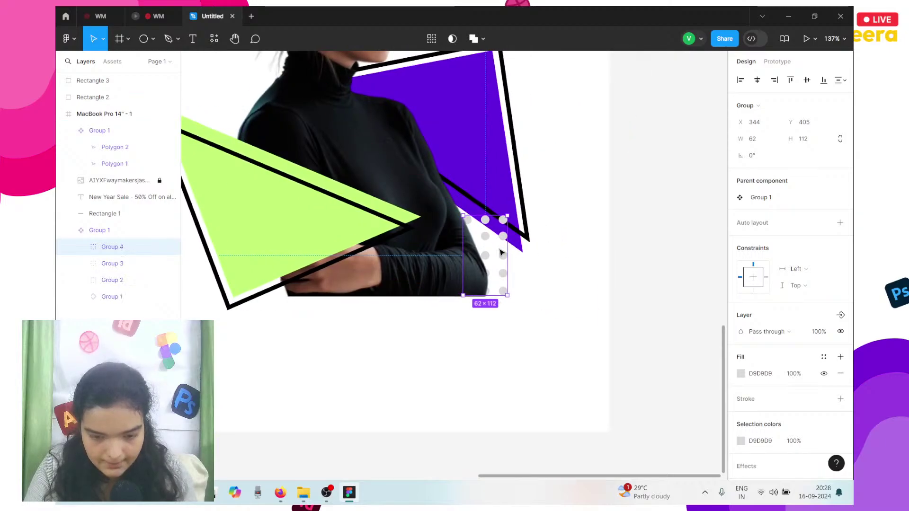
pyautogui.moveTo(502, 252); pyautogui.dragTo(548, 251)
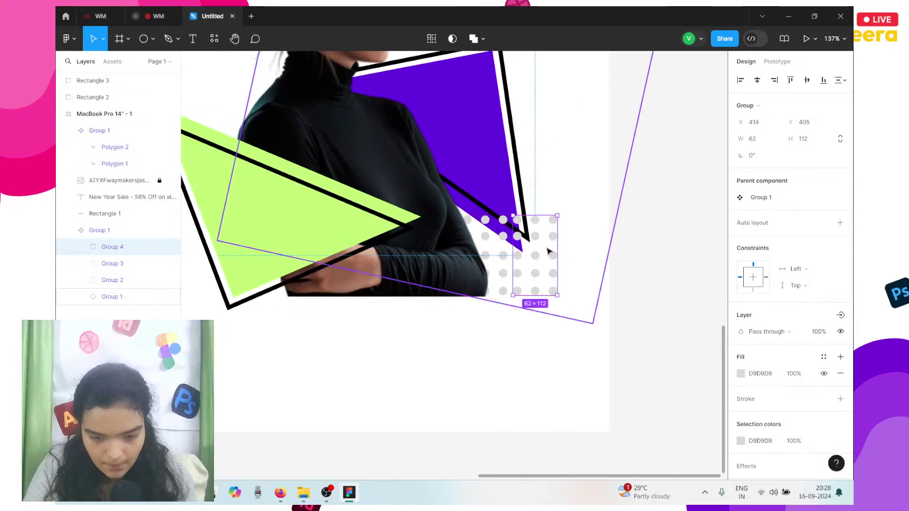
# - Scale both dot groups together to about 169.71 × 144 with a gap of 10 between them
pyautogui.keyDown('shift'); pyautogui.click(504, 291); pyautogui.keyUp('shift')
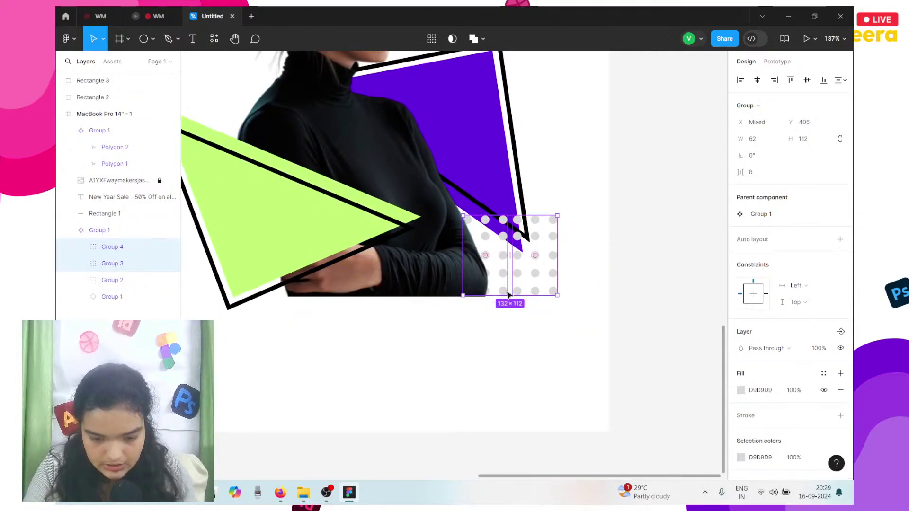
pyautogui.moveTo(506, 291)
pyautogui.mouseDown()
pyautogui.moveTo(507, 255)
pyautogui.moveTo(520, 318)
pyautogui.moveTo(525, 307)
pyautogui.moveTo(515, 302)
pyautogui.mouseUp()
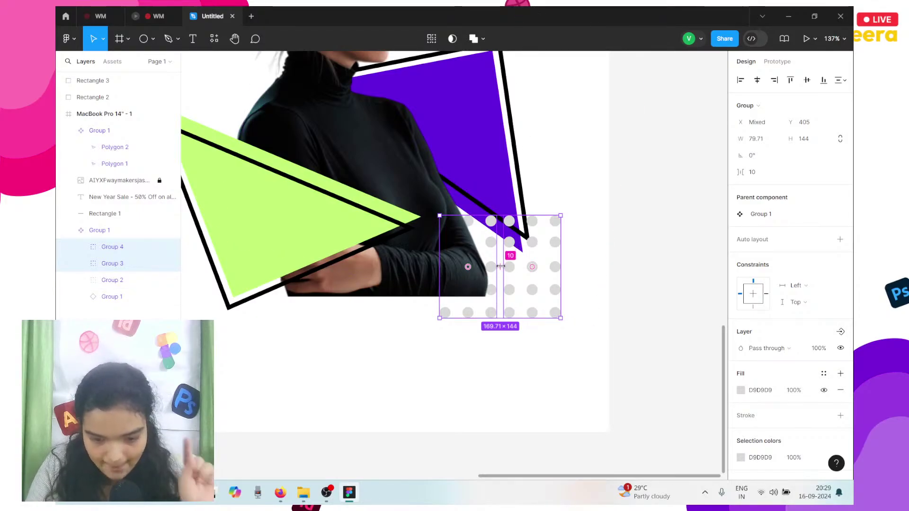
pyautogui.scroll(5, 500, 266)
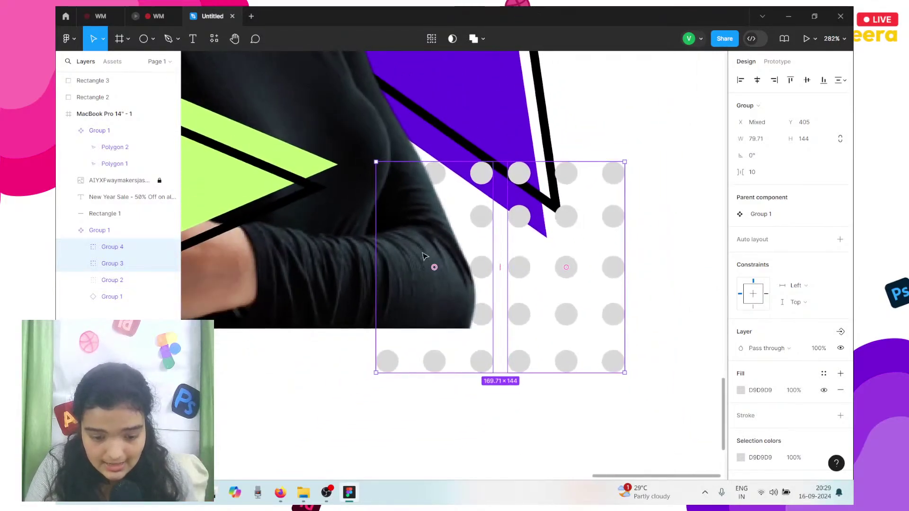
pyautogui.click(324, 273)
pyautogui.scroll(-3, 368, 289)
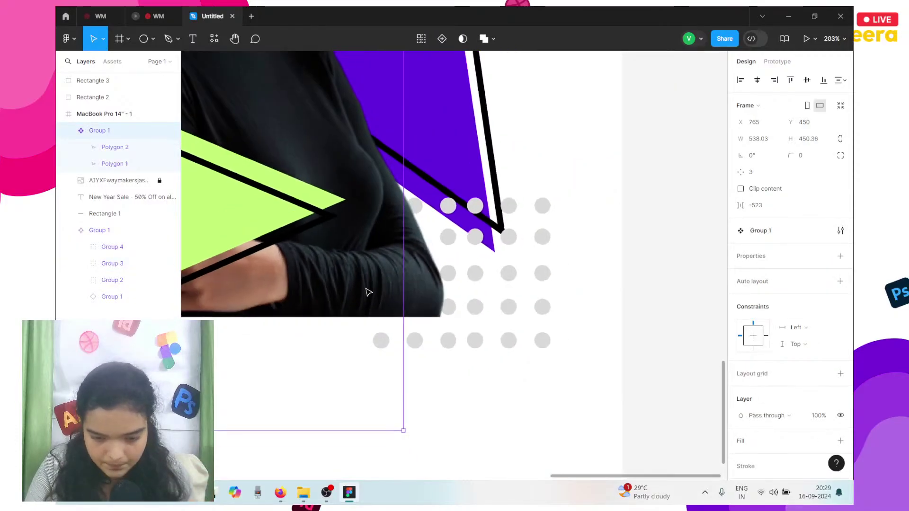
pyautogui.click(536, 257)
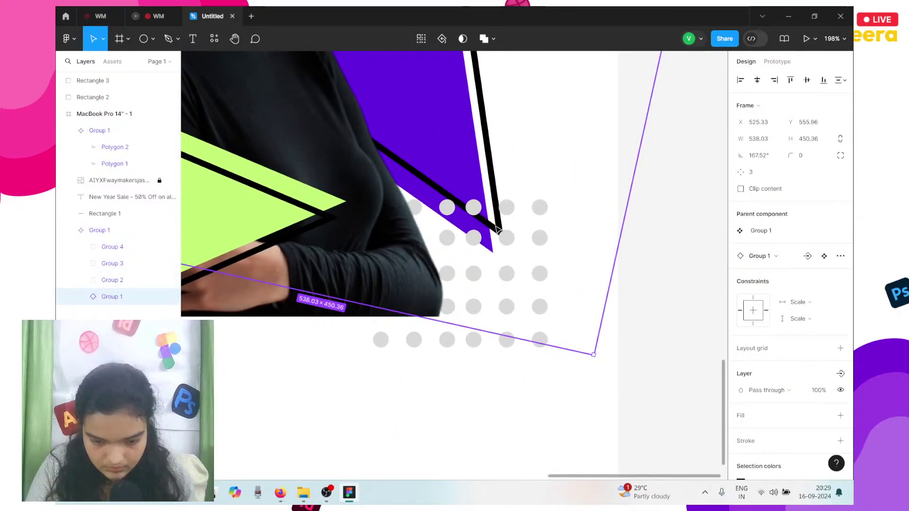
# - Select both dot groups and fill them with the light green page color C2FF75
pyautogui.doubleClick(473, 208)
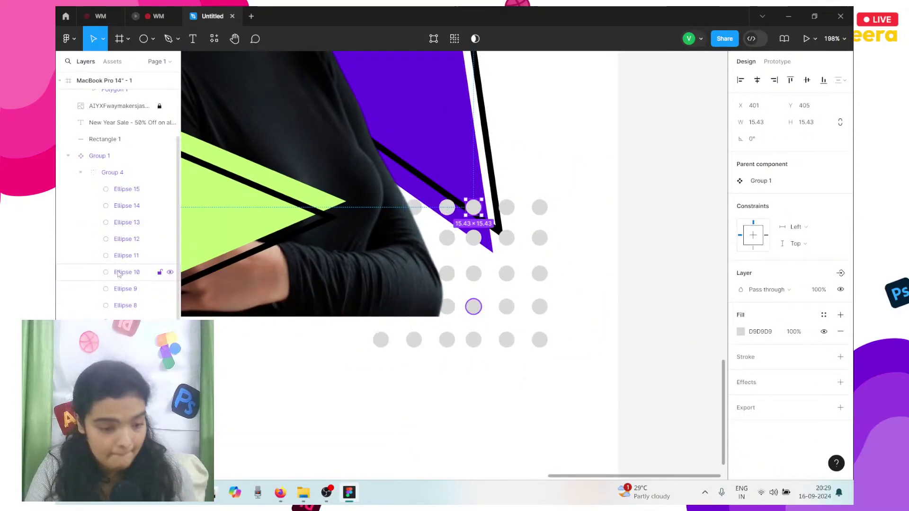
pyautogui.click(80, 172)
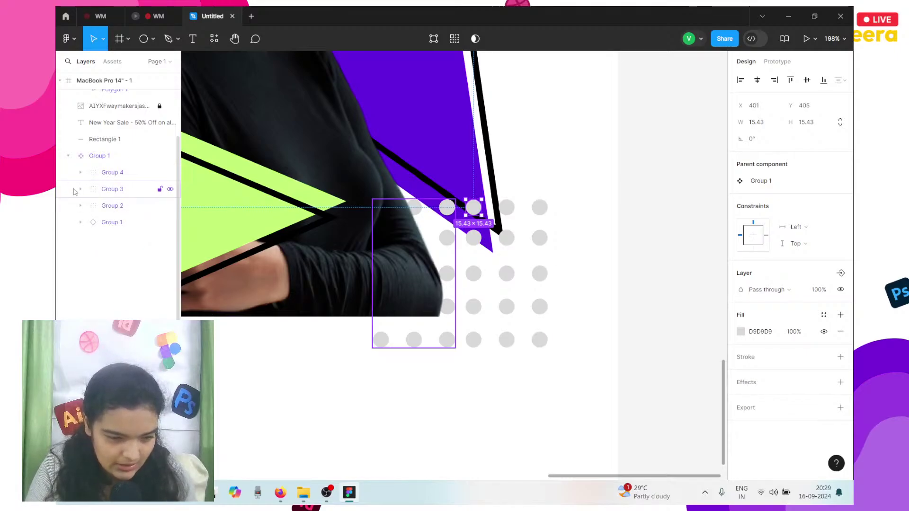
pyautogui.click(75, 191)
pyautogui.keyDown('shift'); pyautogui.click(109, 172); pyautogui.keyUp('shift')
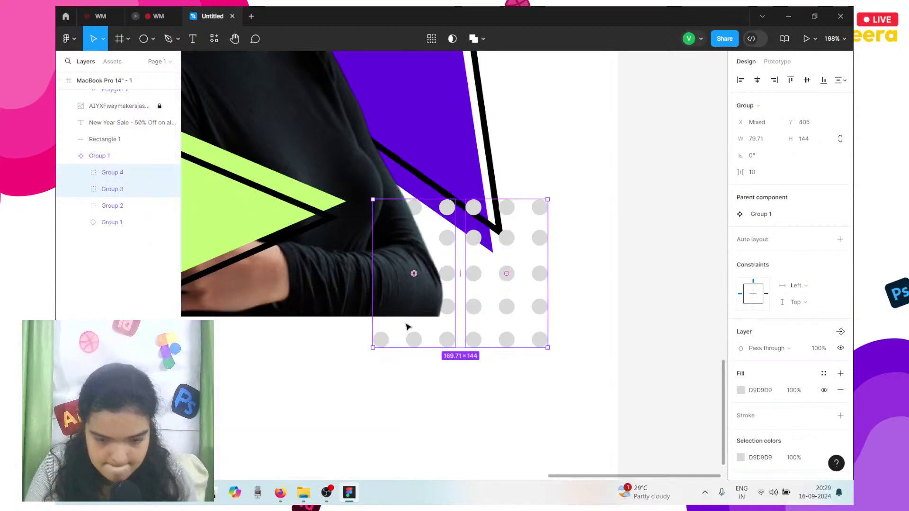
pyautogui.click(741, 391)
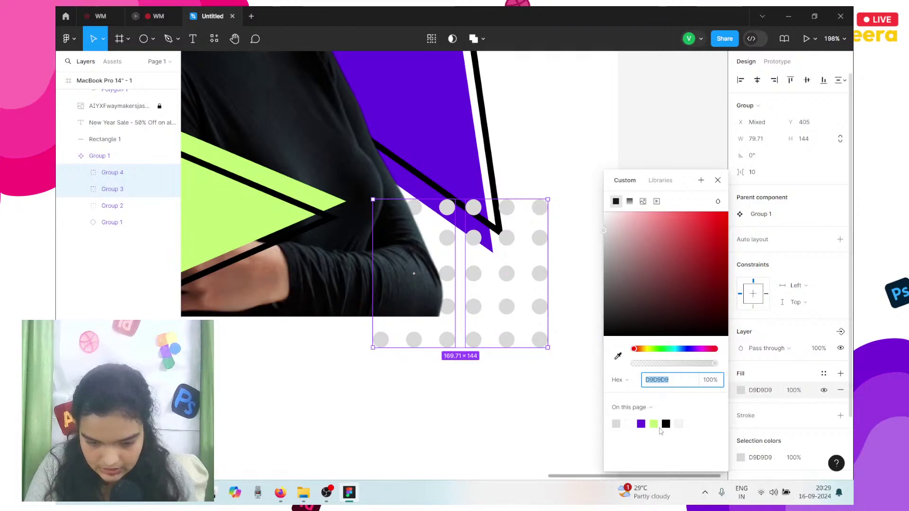
pyautogui.click(660, 429)
pyautogui.click(654, 423)
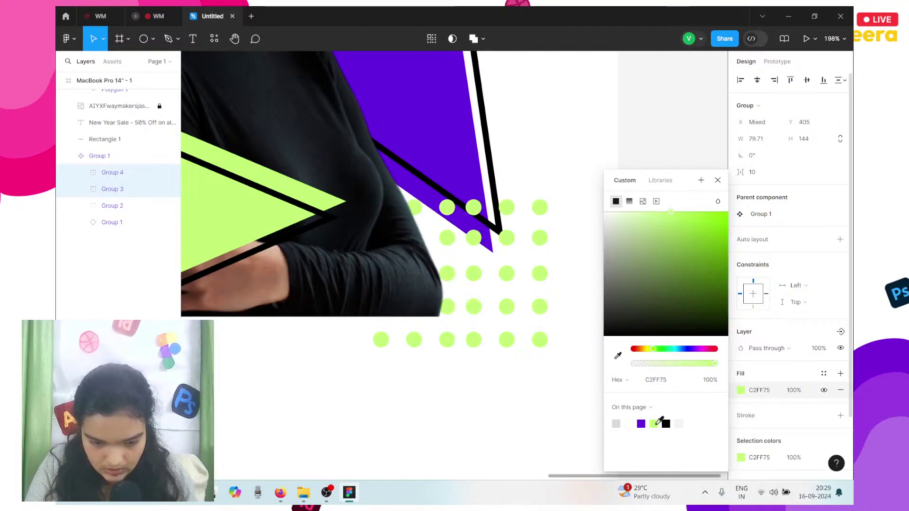
pyautogui.click(446, 344)
pyautogui.scroll(-5, 445, 343)
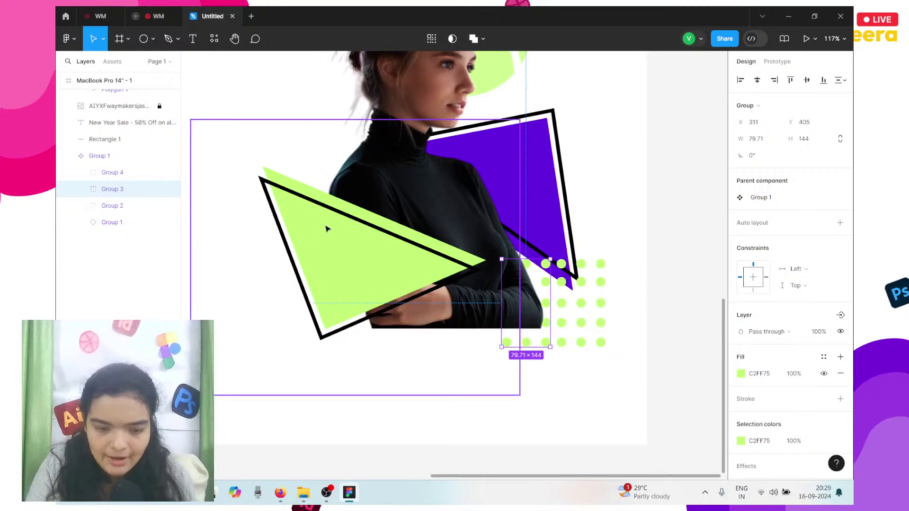
# - Lock the green triangle component and the component that holds the purple triangle and the dots
pyautogui.click(325, 228)
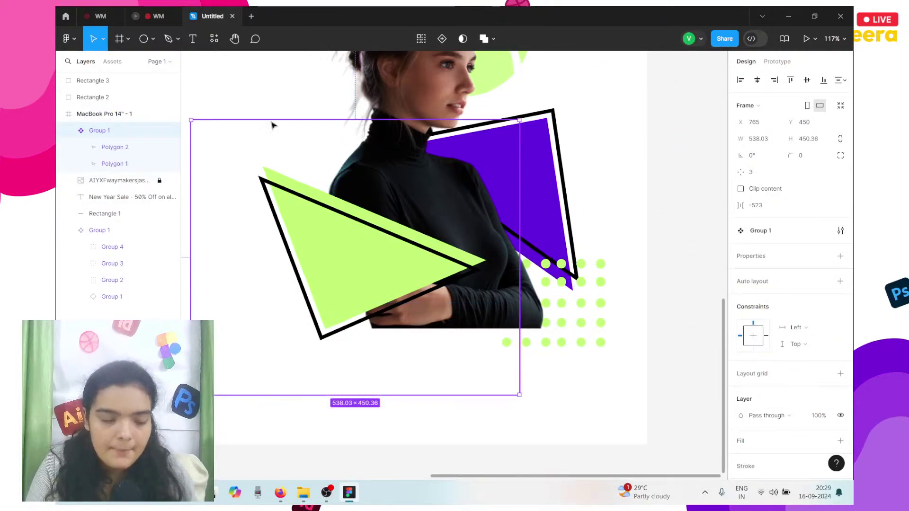
pyautogui.click(159, 131)
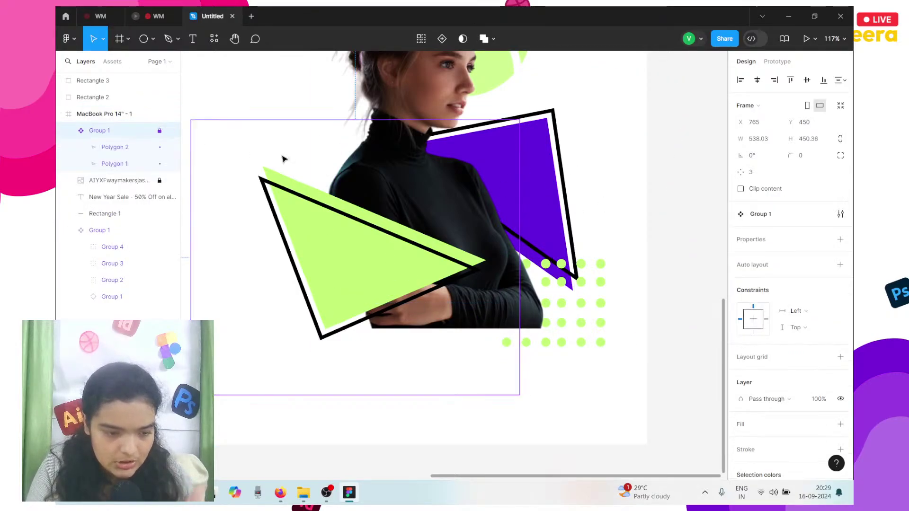
pyautogui.click(487, 163)
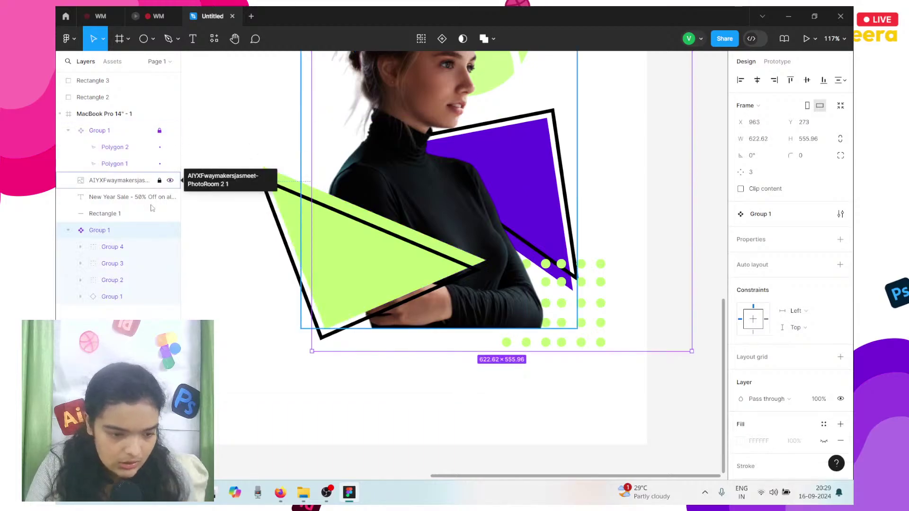
pyautogui.click(159, 231)
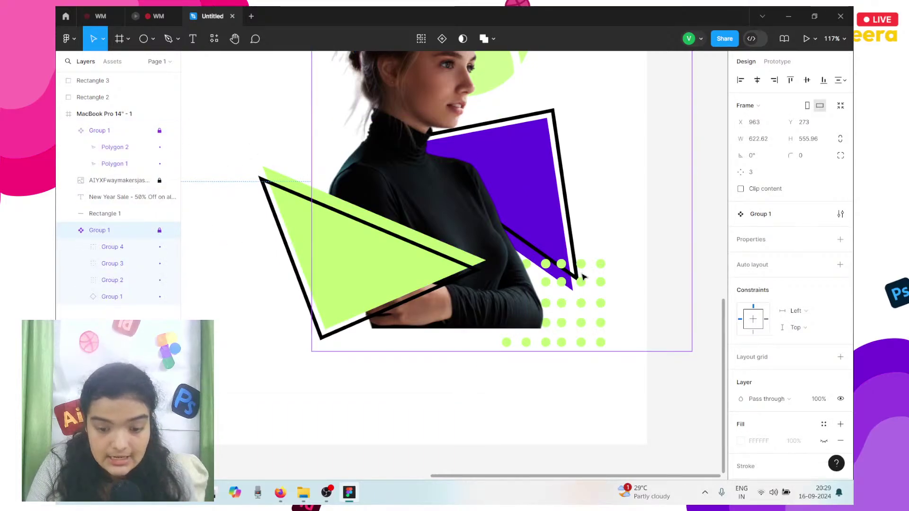
pyautogui.click(583, 276)
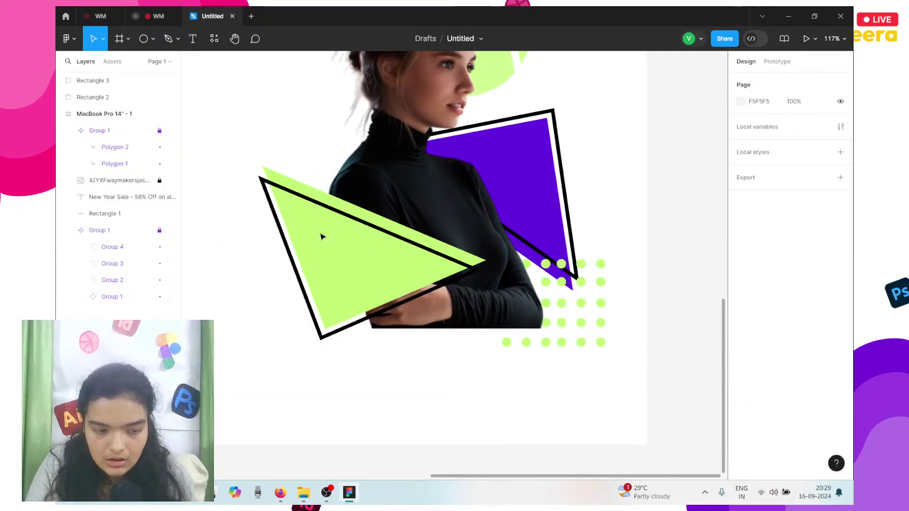
# - Unlock the component that holds the dots and lock only the purple triangle instance inside it
pyautogui.click(99, 231)
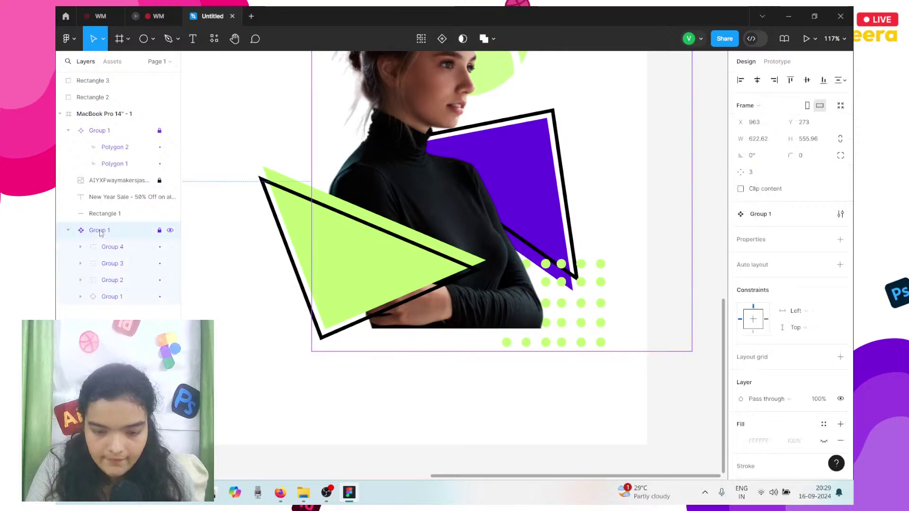
pyautogui.click(160, 231)
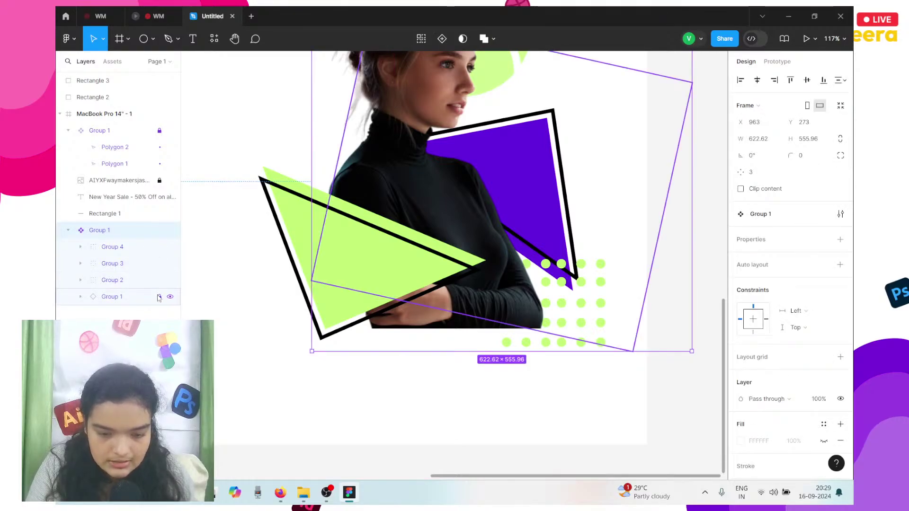
pyautogui.click(159, 297)
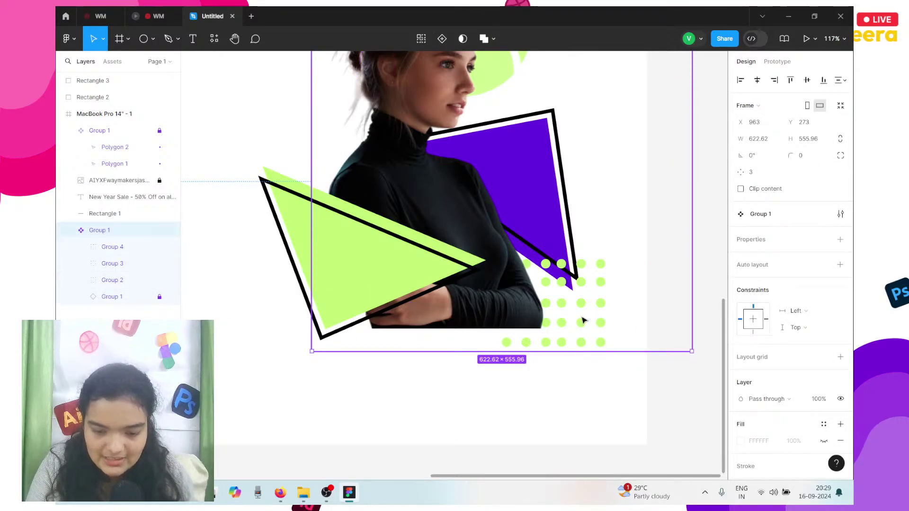
# - Select the two dot groups inside the component and combine them into one group
pyautogui.doubleClick(582, 321)
pyautogui.doubleClick(581, 321)
pyautogui.press('Escape')
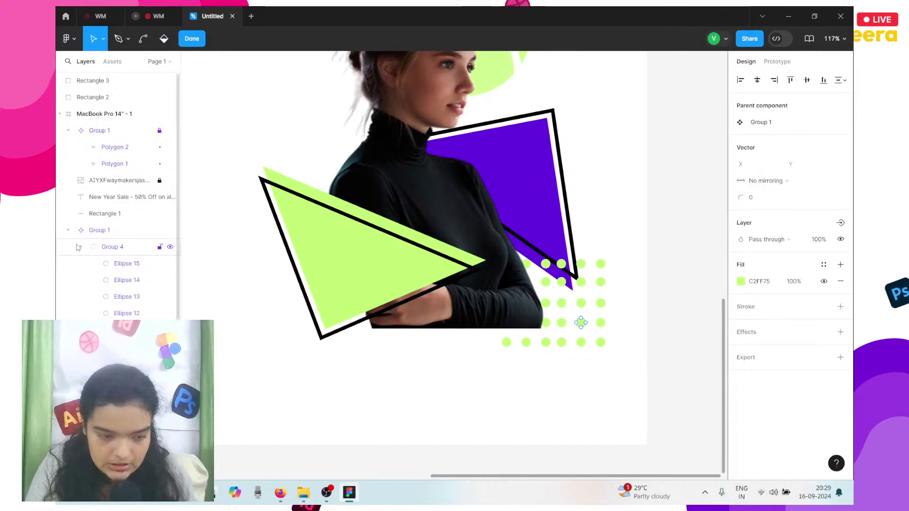
pyautogui.click(114, 250)
pyautogui.keyDown('shift'); pyautogui.click(114, 264); pyautogui.keyUp('shift')
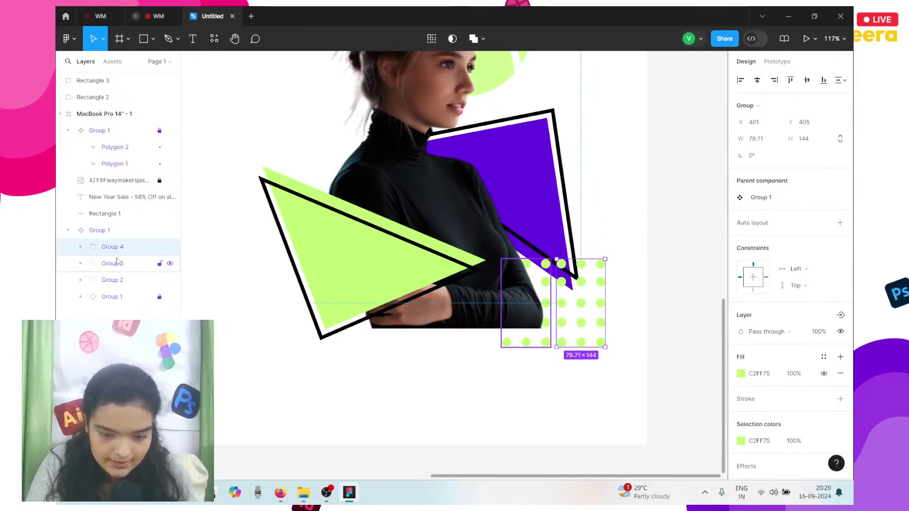
pyautogui.hotkey('ctrl', 'g')
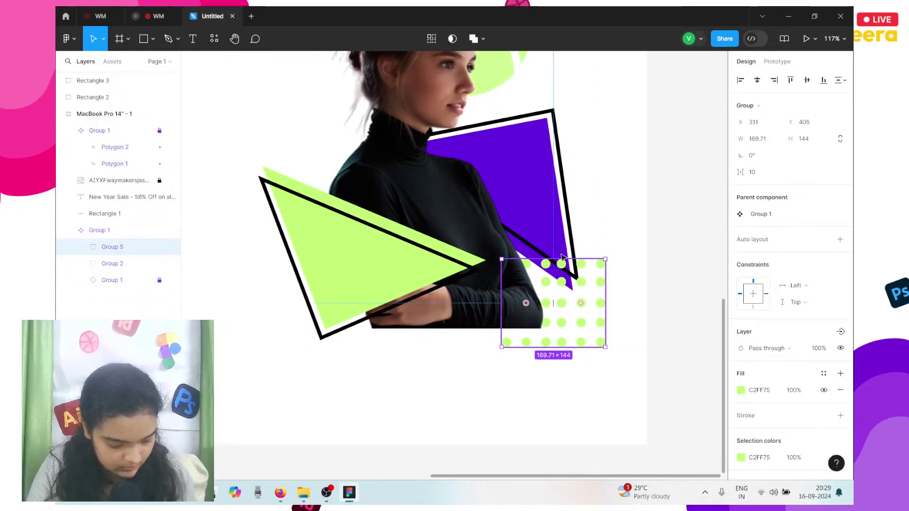
# - Change the fill of the combined dot group to black, 000000
pyautogui.click(740, 390)
pyautogui.write('000000')
pyautogui.press('Return')
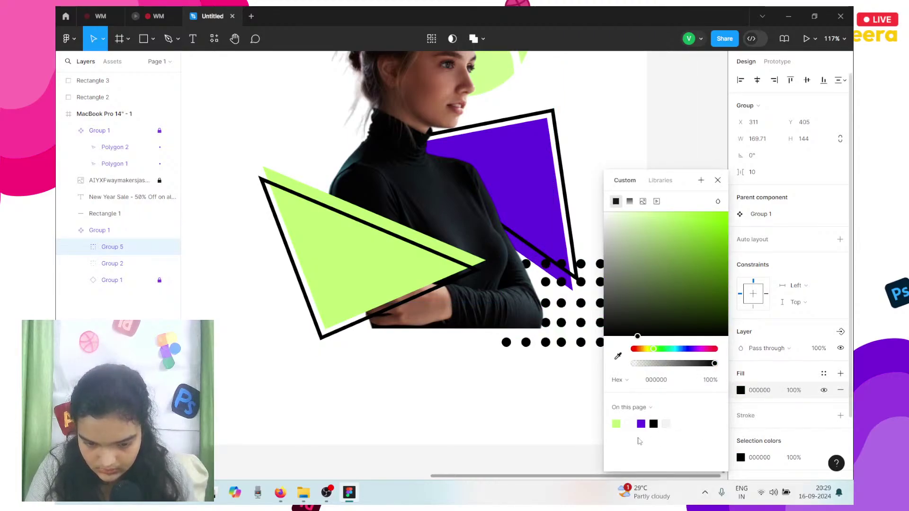
pyautogui.scroll(5, 583, 369)
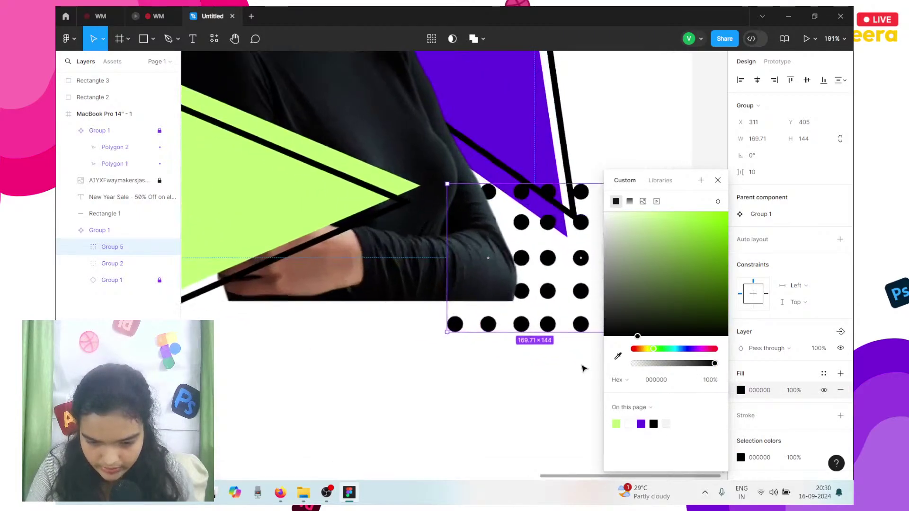
pyautogui.scroll(2, 583, 369)
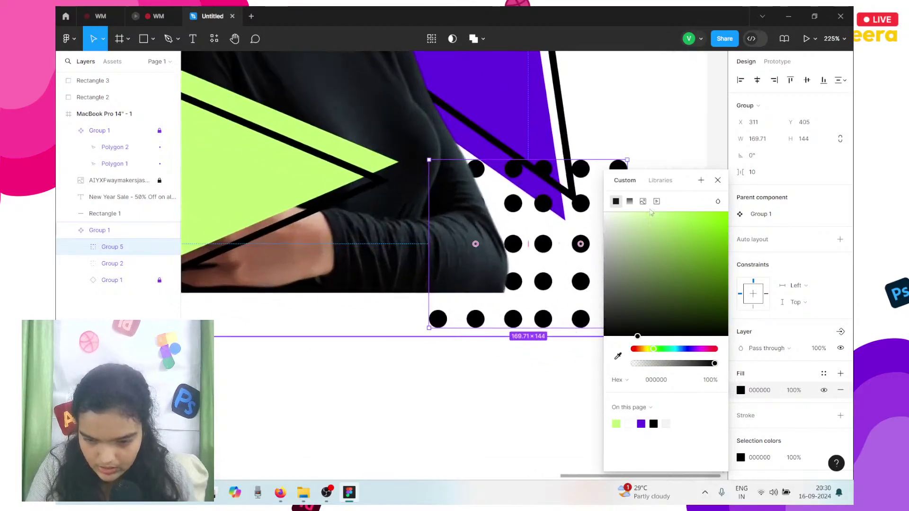
# - Enlarge the black dot group to about 243 × 206 and move it up over the purple triangle's tip, about X 264, Y 355
pyautogui.click(120, 264)
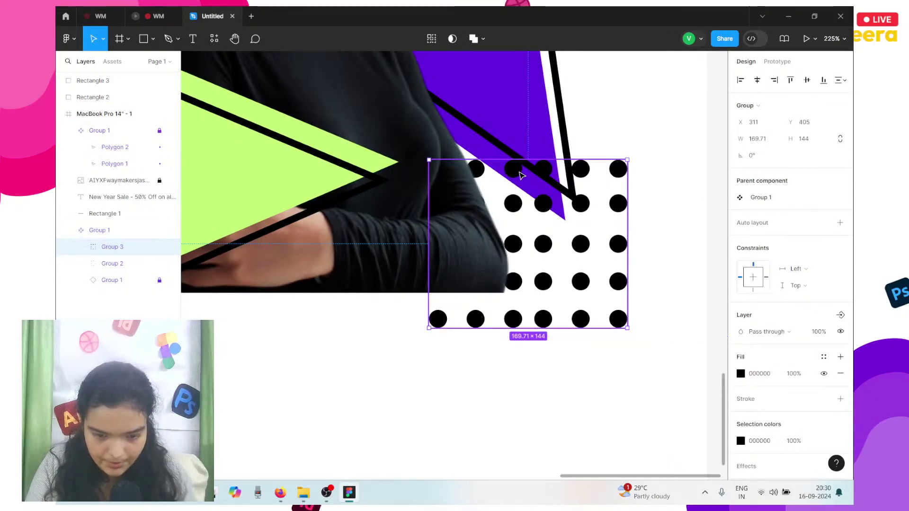
pyautogui.doubleClick(514, 171)
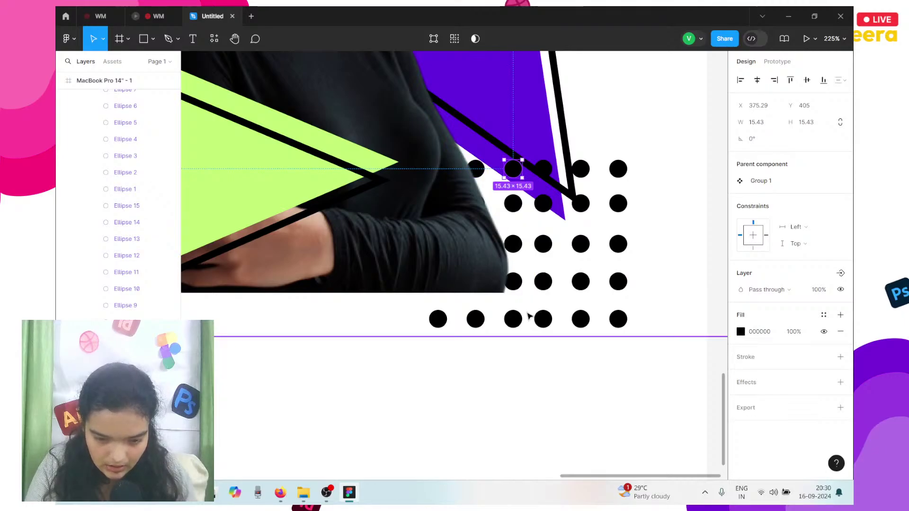
pyautogui.click(513, 318)
pyautogui.scroll(5, 106, 120)
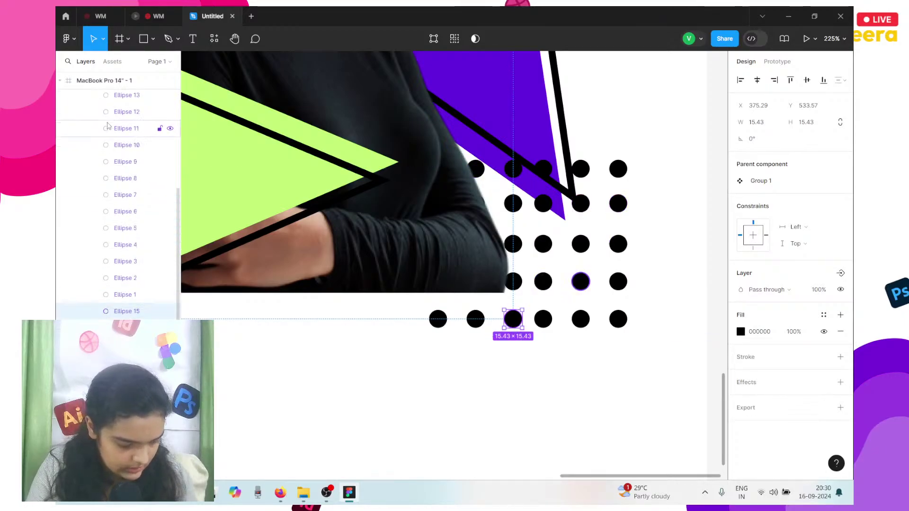
pyautogui.click(113, 156)
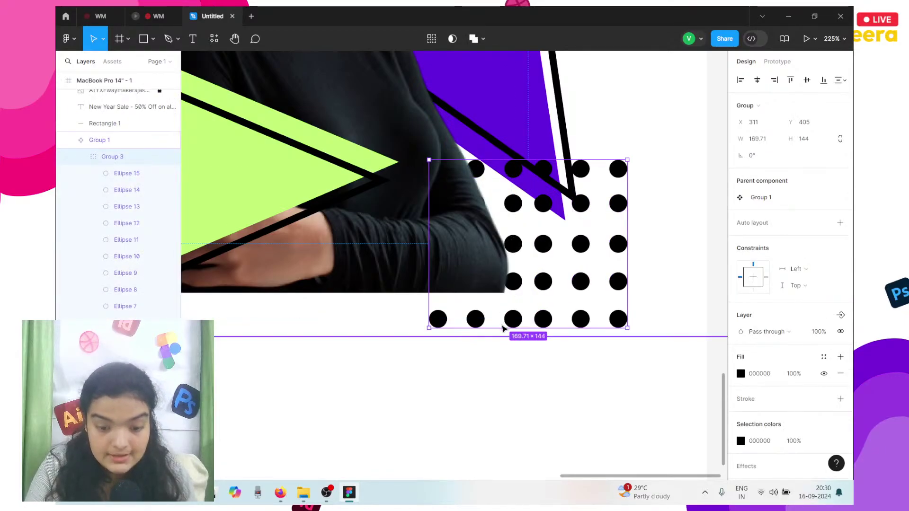
pyautogui.moveTo(539, 327); pyautogui.dragTo(545, 400)
pyautogui.scroll(-5, 546, 400)
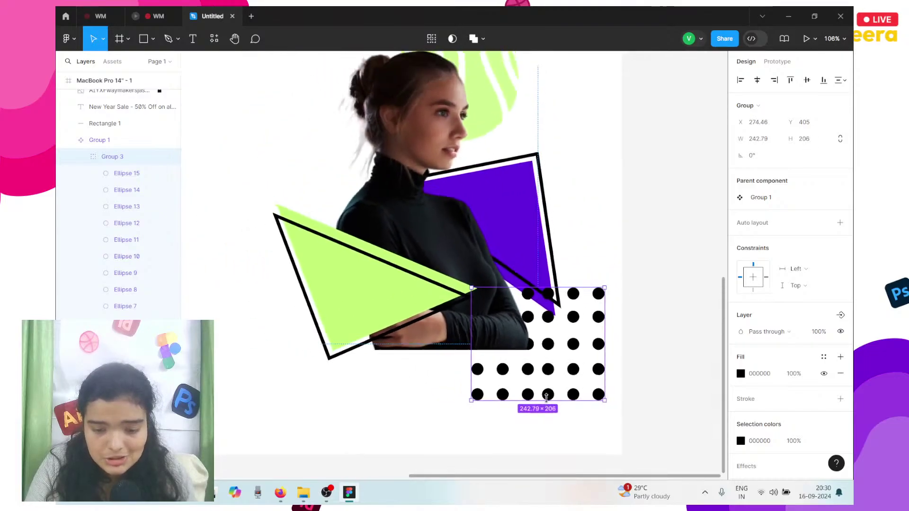
pyautogui.moveTo(538, 364); pyautogui.dragTo(533, 339)
pyautogui.scroll(5, 542, 354)
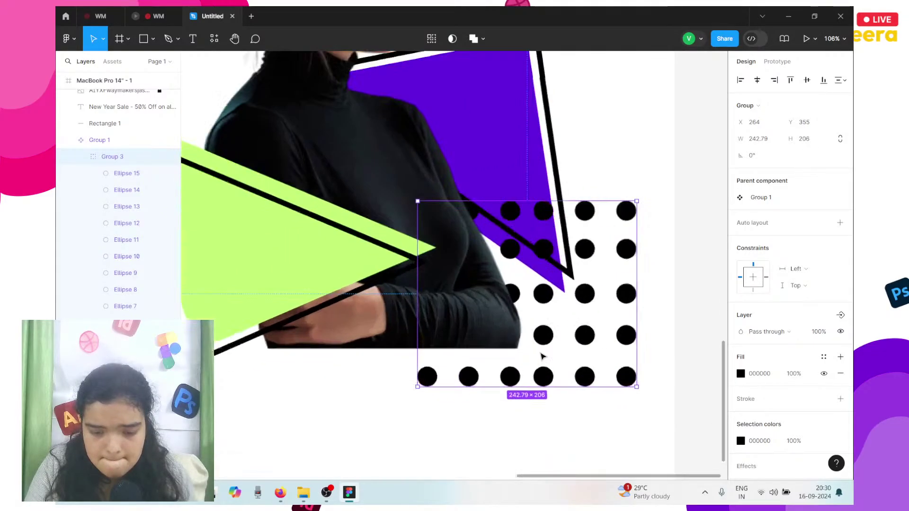
pyautogui.scroll(-5, 543, 356)
pyautogui.scroll(5, 544, 352)
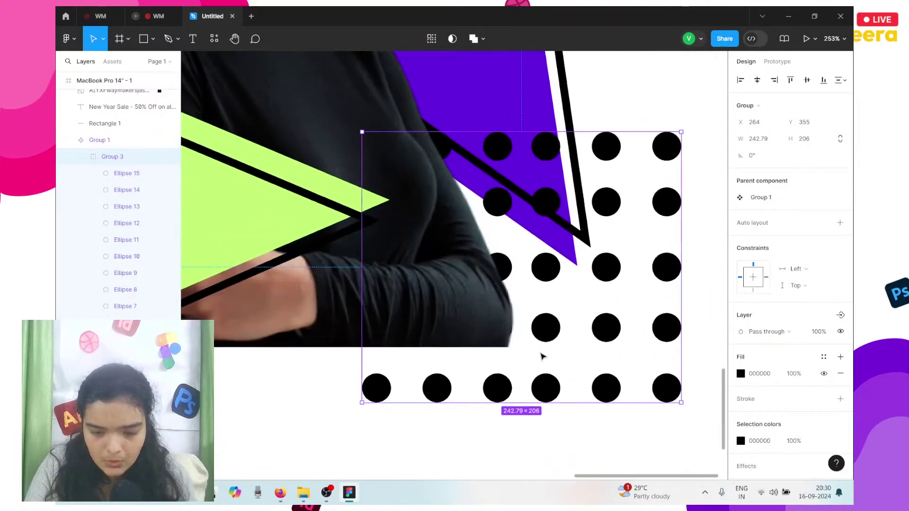
# - Delete the whole black dot group from the component beside the portrait
pyautogui.doubleClick(546, 337)
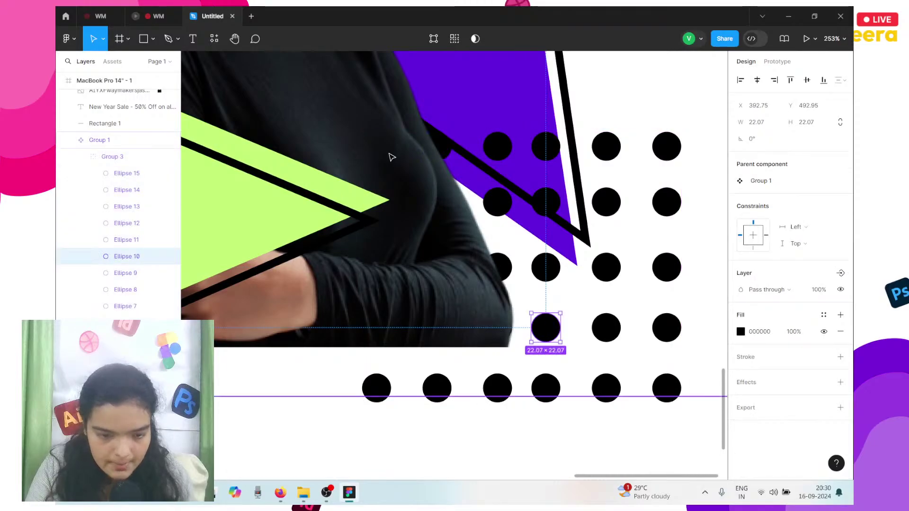
pyautogui.click(142, 174)
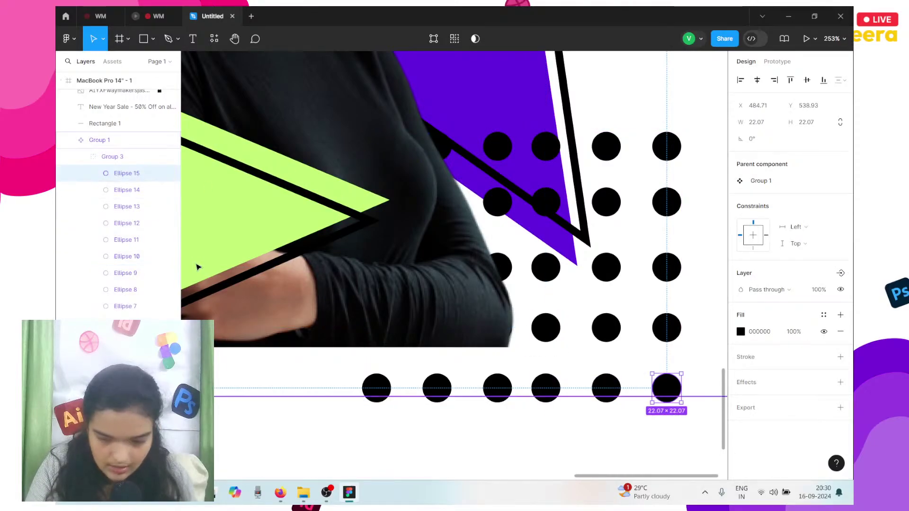
pyautogui.click(644, 429)
pyautogui.scroll(-5, 631, 429)
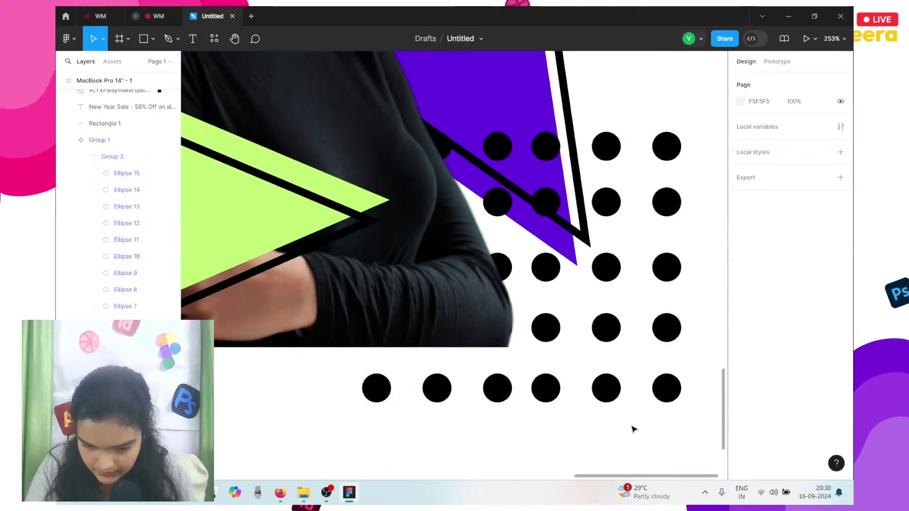
pyautogui.doubleClick(603, 355)
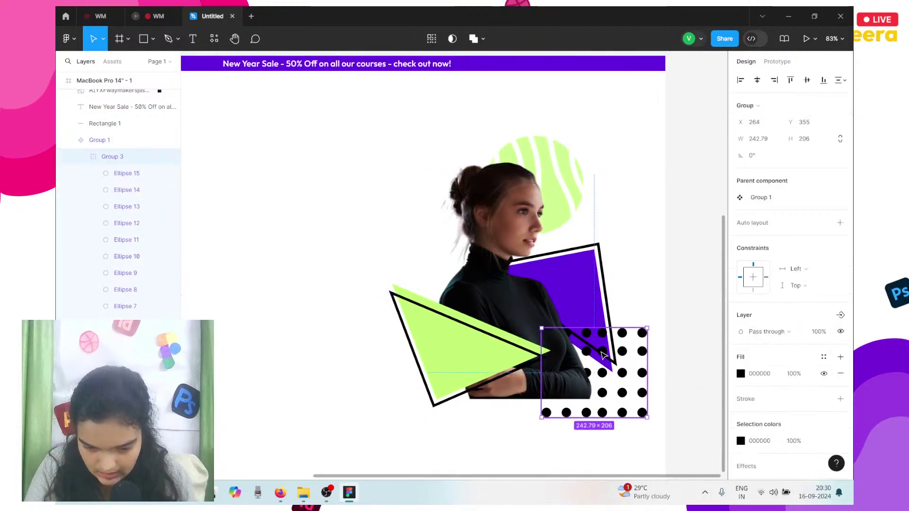
pyautogui.press('Escape')
pyautogui.scroll(5, 603, 355)
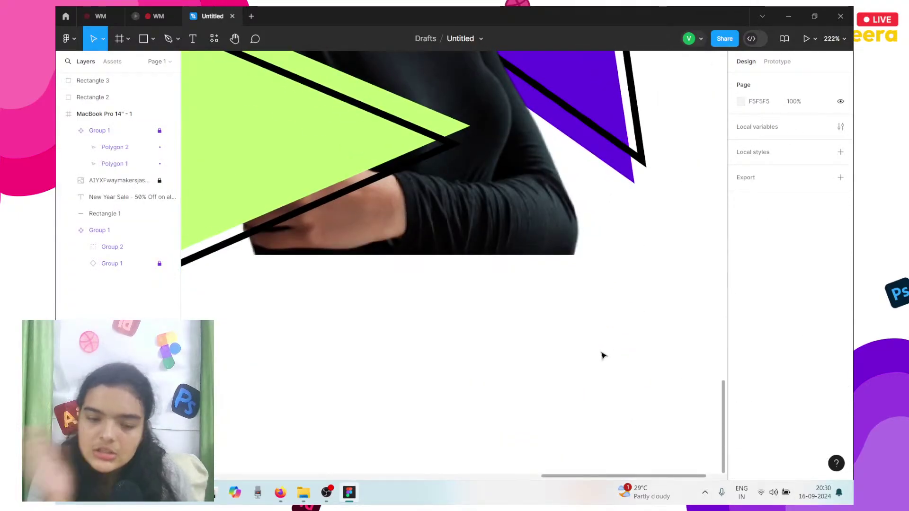
# - Place the Group 19 striped circle image from Downloads behind the woman's back, just above the green triangle
pyautogui.scroll(-7, 604, 355)
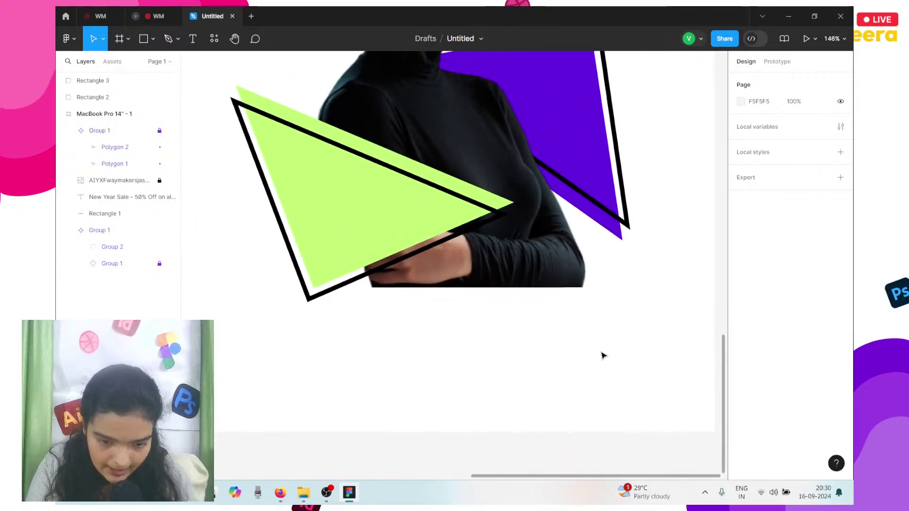
pyautogui.hscroll(-2, 603, 355)
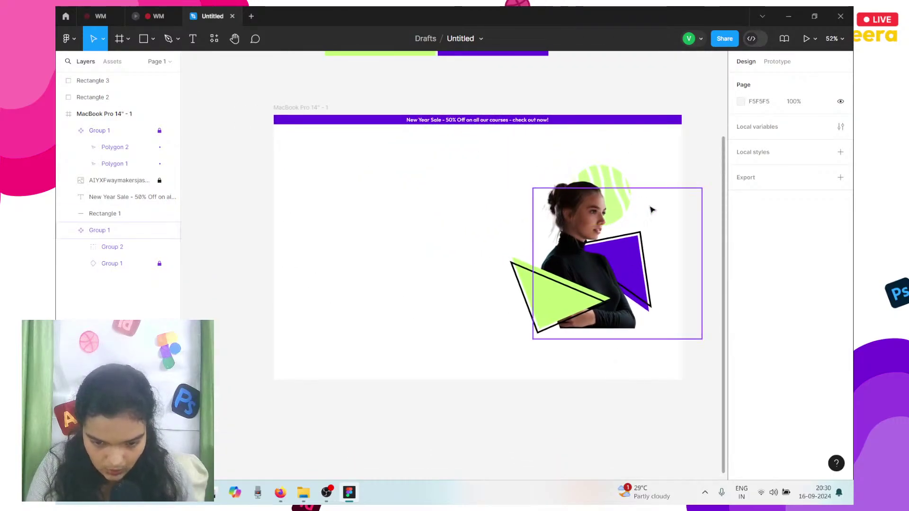
pyautogui.click(599, 194)
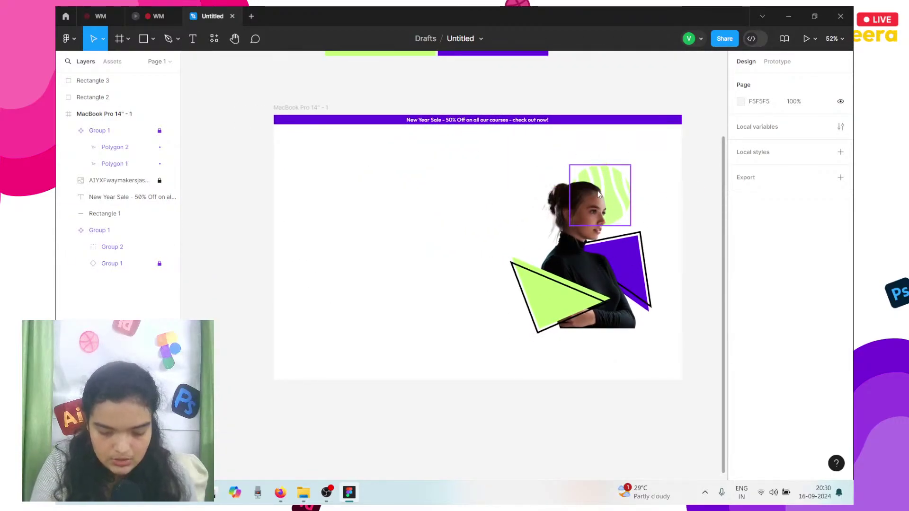
pyautogui.hotkey('ctrl', 'shift', 'k')
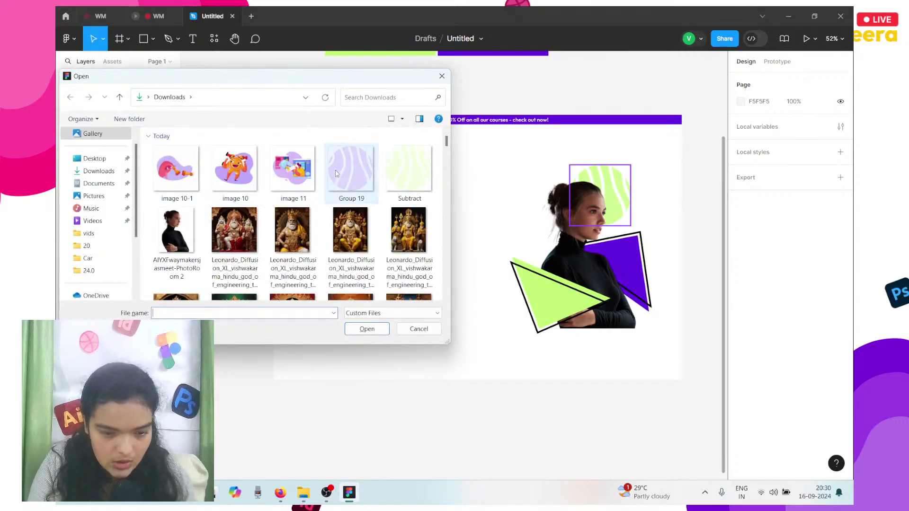
pyautogui.click(351, 170)
pyautogui.click(367, 328)
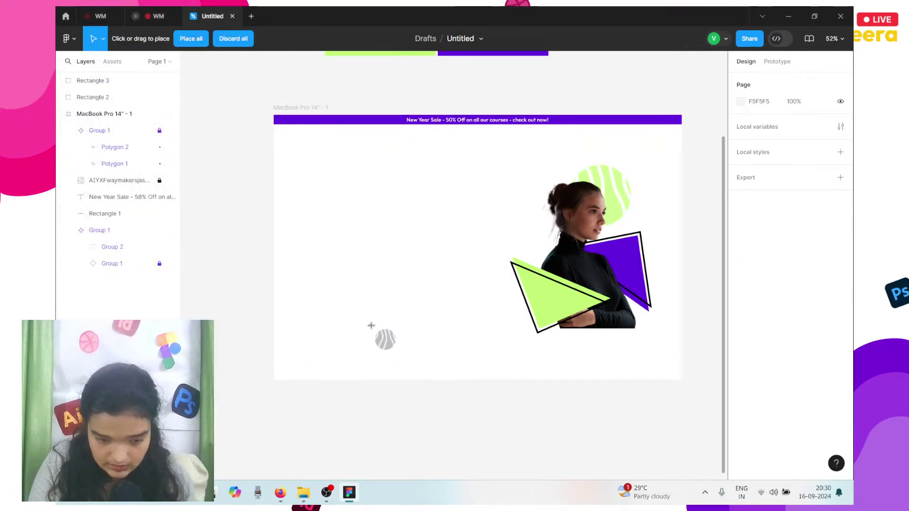
pyautogui.click(482, 239)
pyautogui.moveTo(483, 239); pyautogui.dragTo(543, 237)
# - Duplicate the purple striped circle four times in place to deepen its colour
pyautogui.hotkey('ctrl', 'd')
pyautogui.hotkey('ctrl', 'd')
pyautogui.hotkey('ctrl', 'd')
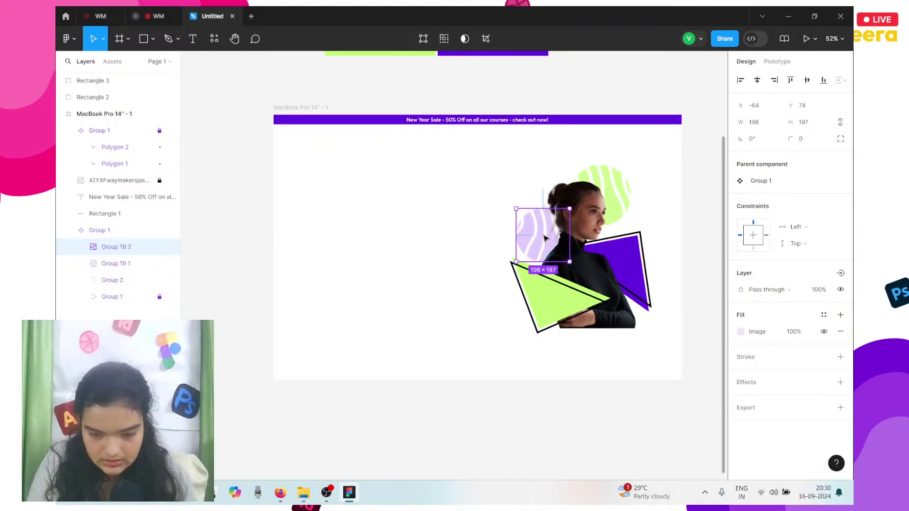
pyautogui.hotkey('ctrl', 'd')
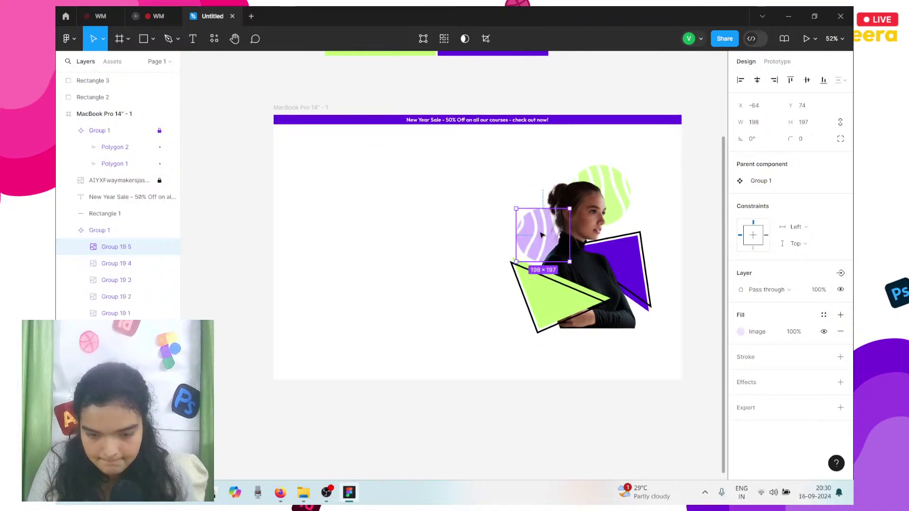
pyautogui.click(468, 143)
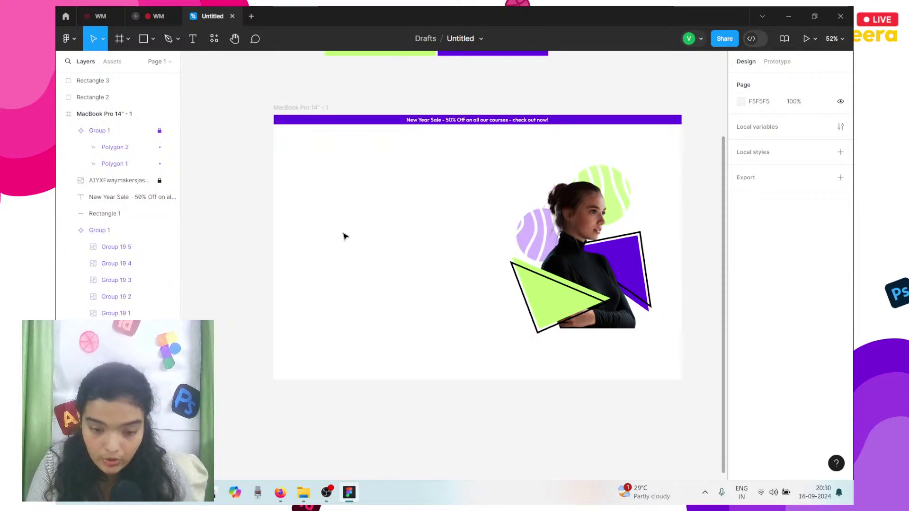
# - Check the header of the WM reference prototype and add the text WM near the upper-left corner of the landing page frame
pyautogui.click(191, 38)
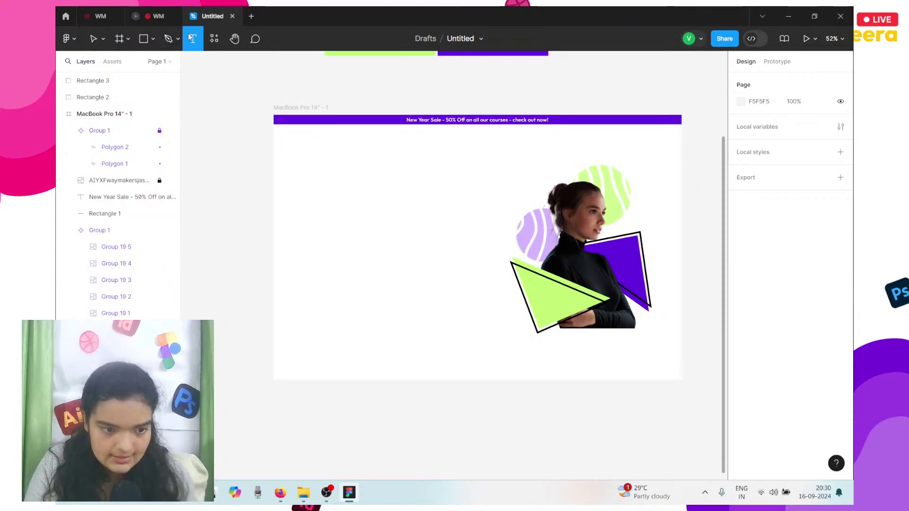
pyautogui.click(148, 12)
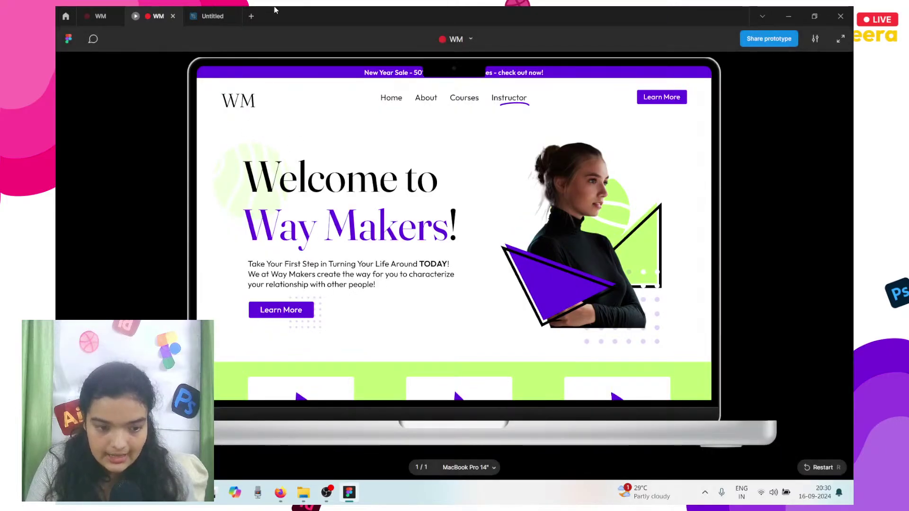
pyautogui.click(211, 9)
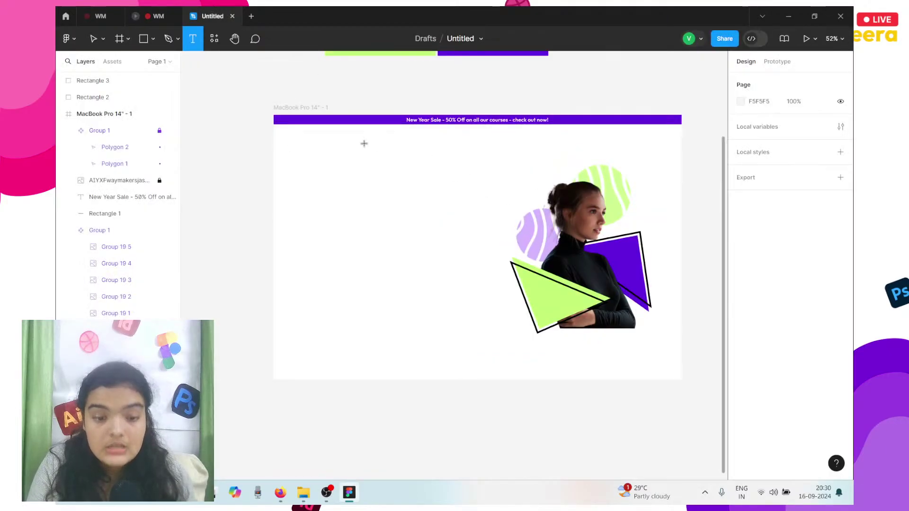
pyautogui.scroll(5, 296, 147)
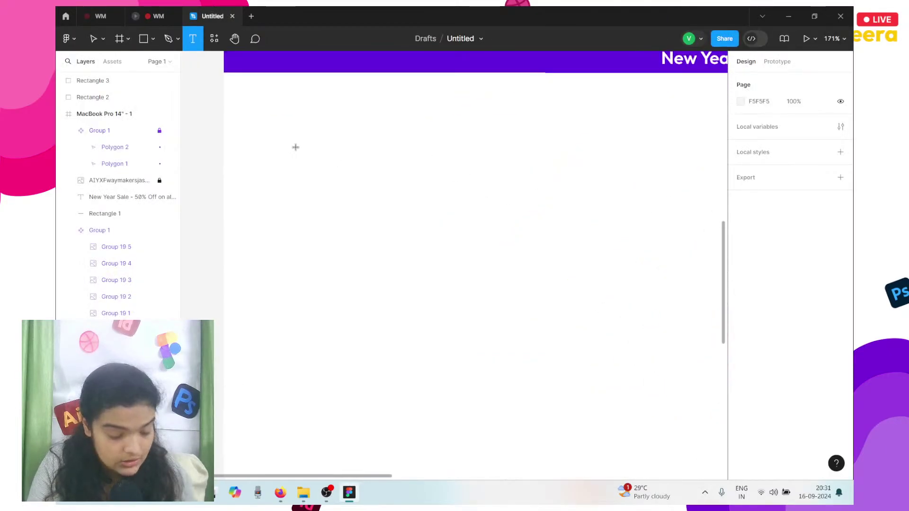
pyautogui.click(293, 116)
pyautogui.write('WM')
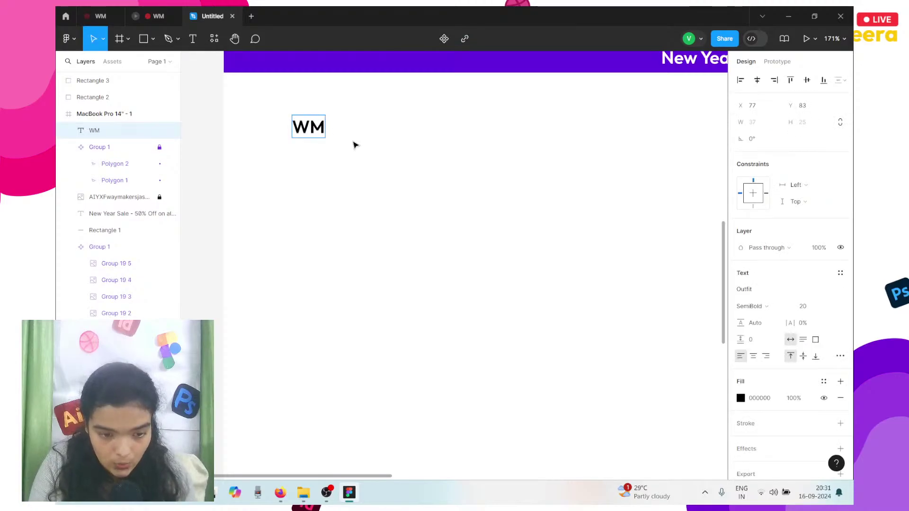
pyautogui.press('Escape')
# - Set the font of the WM text to Fraunces in the Light weight
pyautogui.click(749, 290)
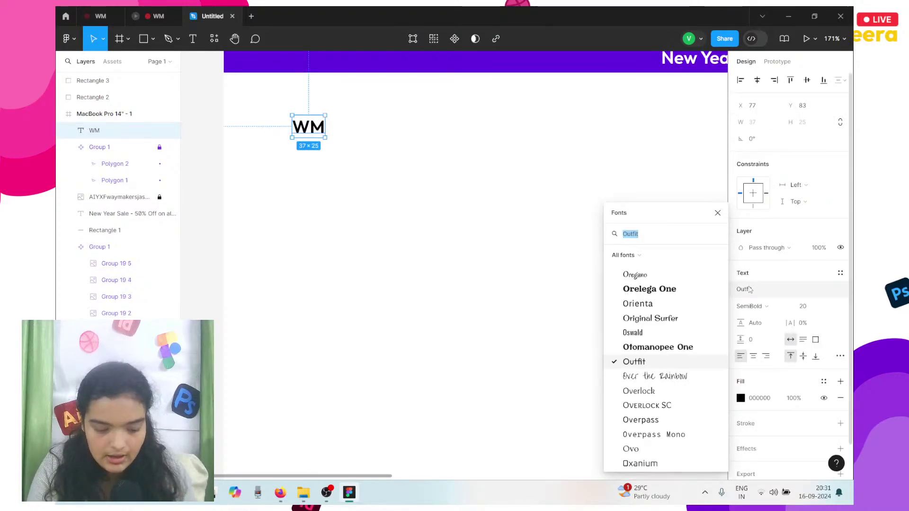
pyautogui.write('fraun')
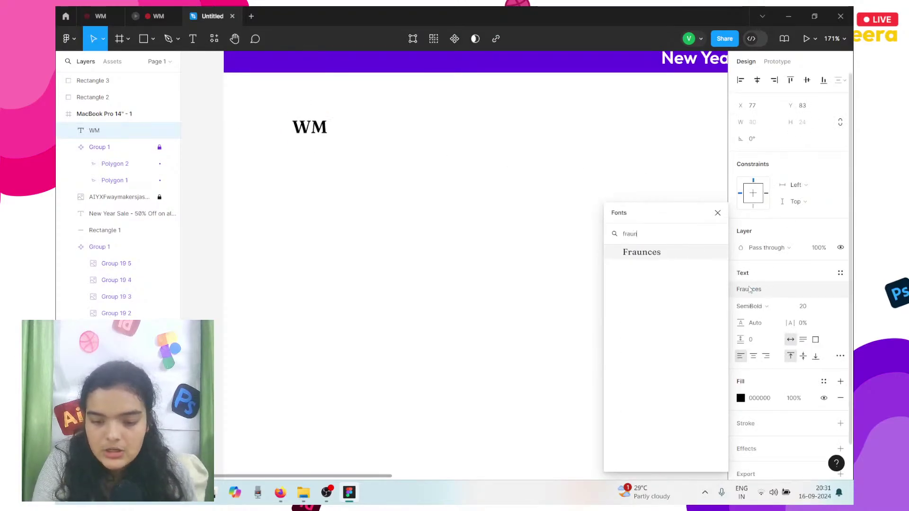
pyautogui.press('Return')
pyautogui.scroll(5, 327, 126)
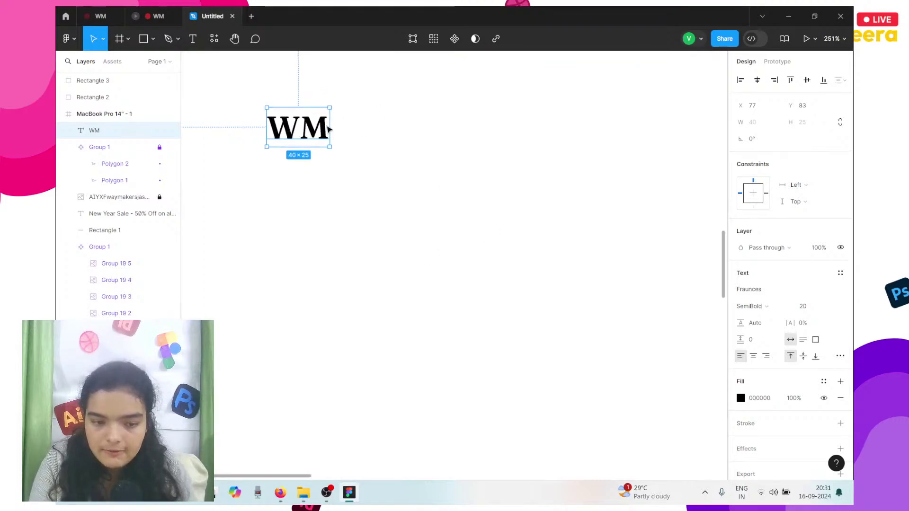
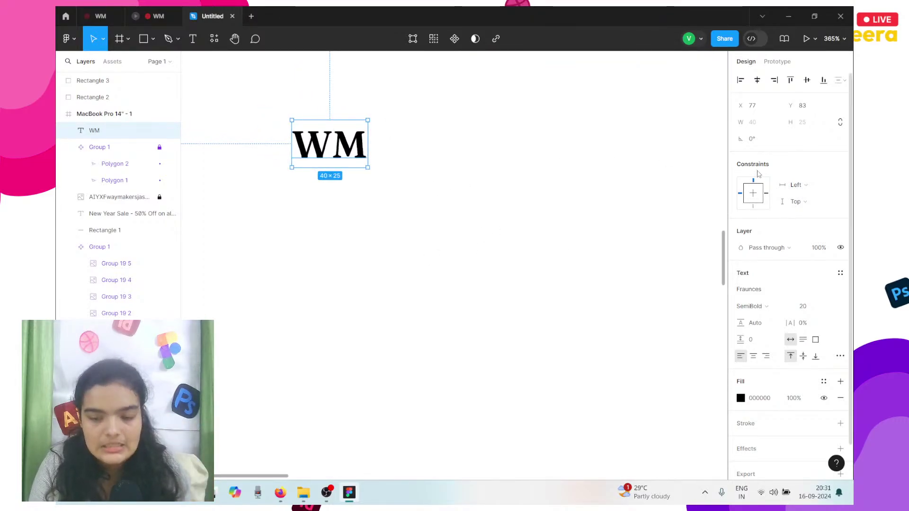
pyautogui.click(782, 308)
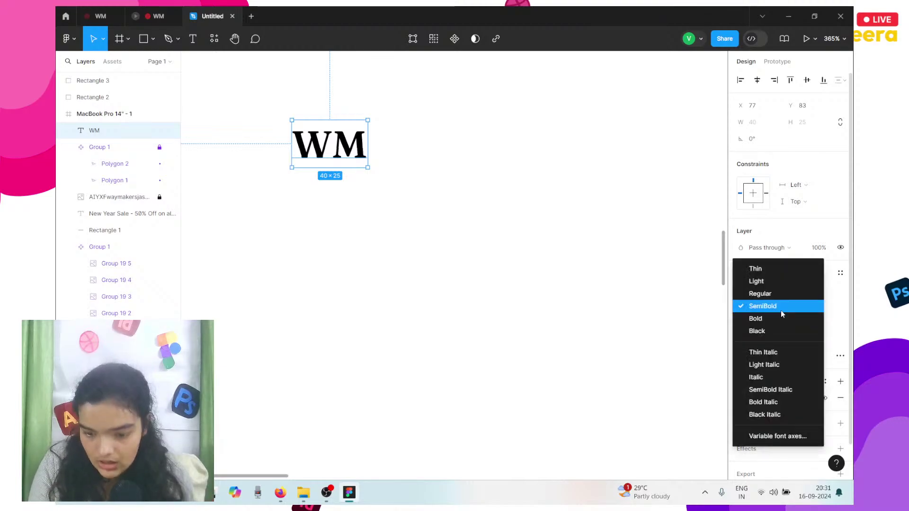
pyautogui.click(771, 282)
# - Set the WM text's font size to 36 and shift it slightly right to X 80
pyautogui.click(828, 303)
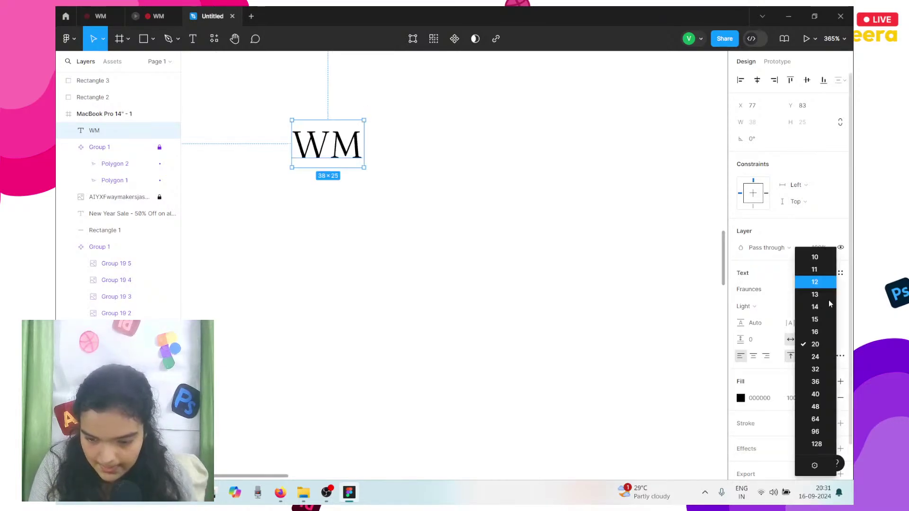
pyautogui.click(815, 357)
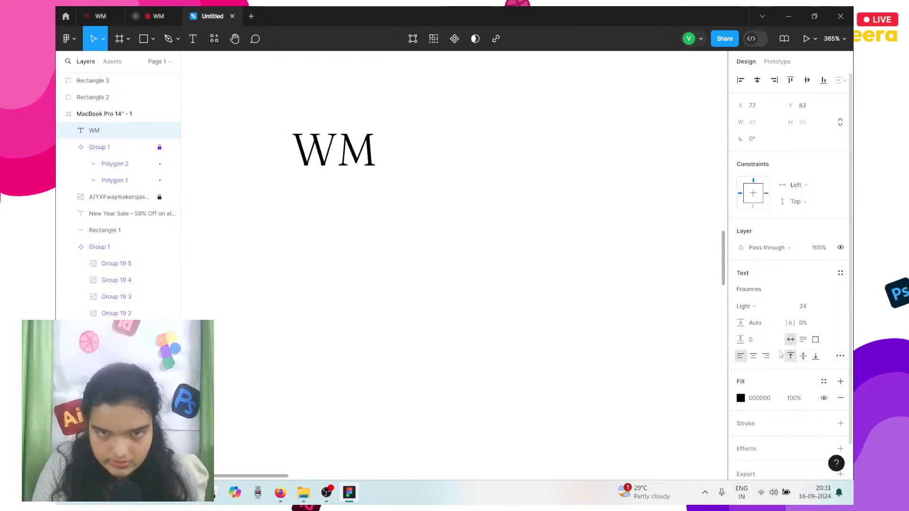
pyautogui.scroll(-5, 469, 223)
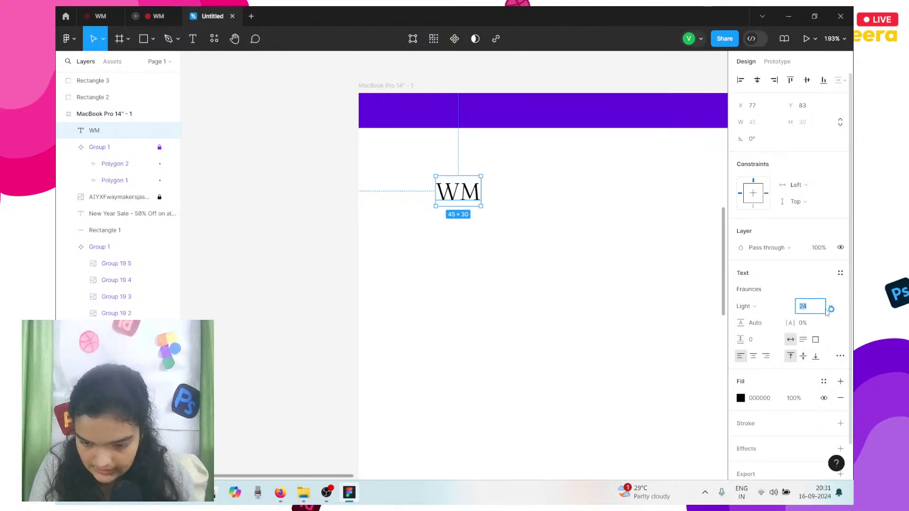
pyautogui.click(831, 307)
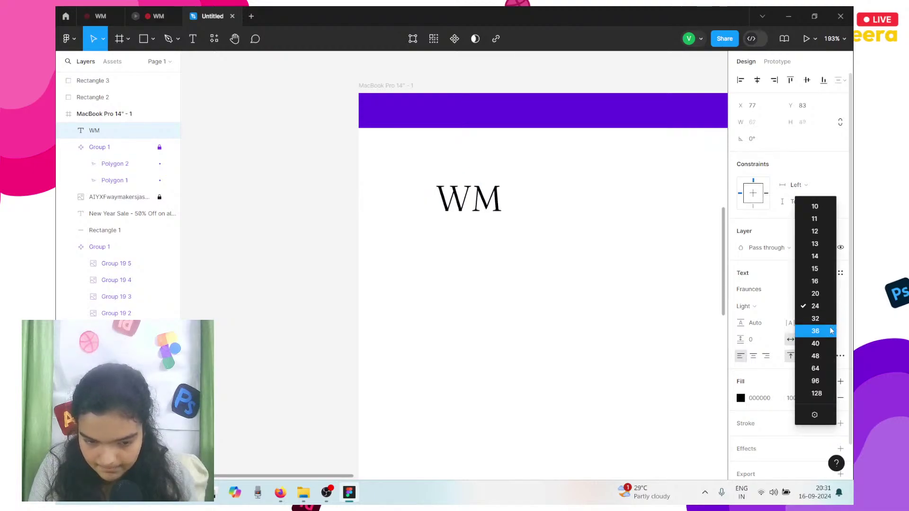
pyautogui.click(812, 333)
pyautogui.moveTo(445, 191); pyautogui.dragTo(448, 191)
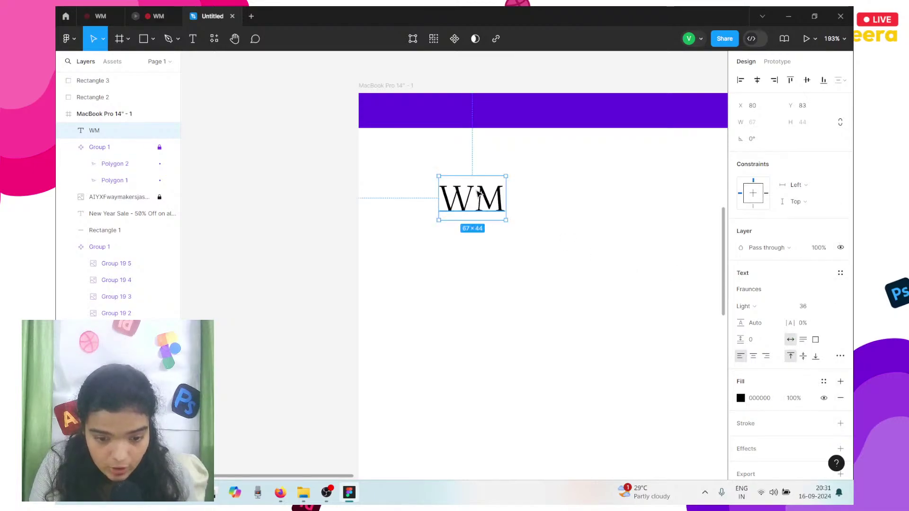
# - Unlock the portrait image and the triangles group in the landing page frame
pyautogui.scroll(-5, 473, 194)
pyautogui.hscroll(6, 478, 194)
pyautogui.scroll(-5, 477, 194)
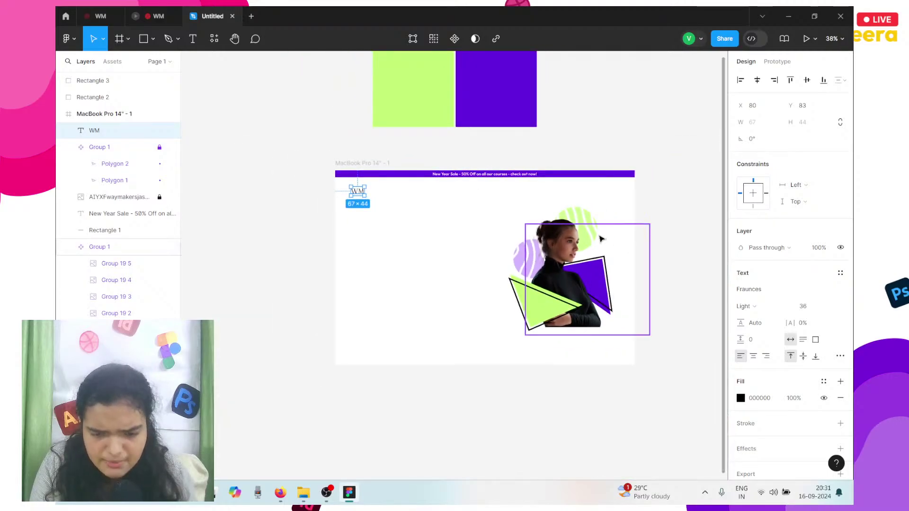
pyautogui.click(495, 224)
pyautogui.click(617, 299)
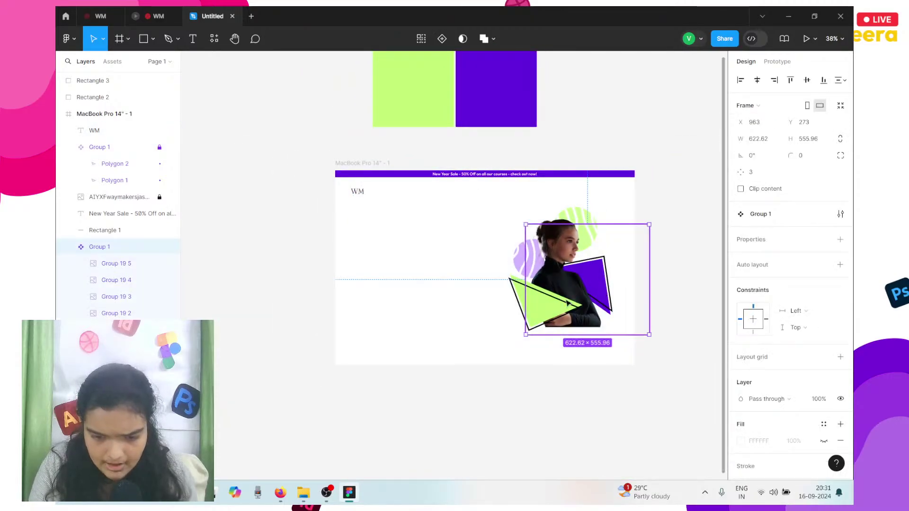
pyautogui.click(160, 197)
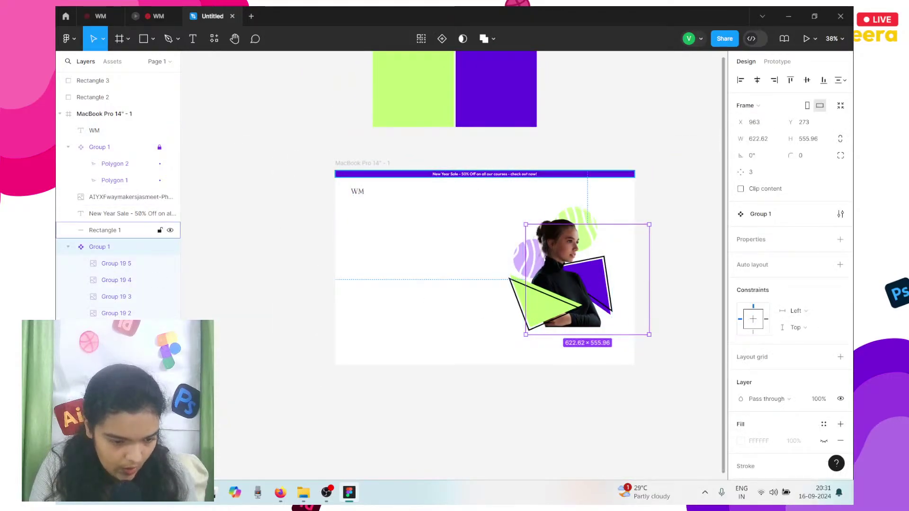
pyautogui.click(160, 146)
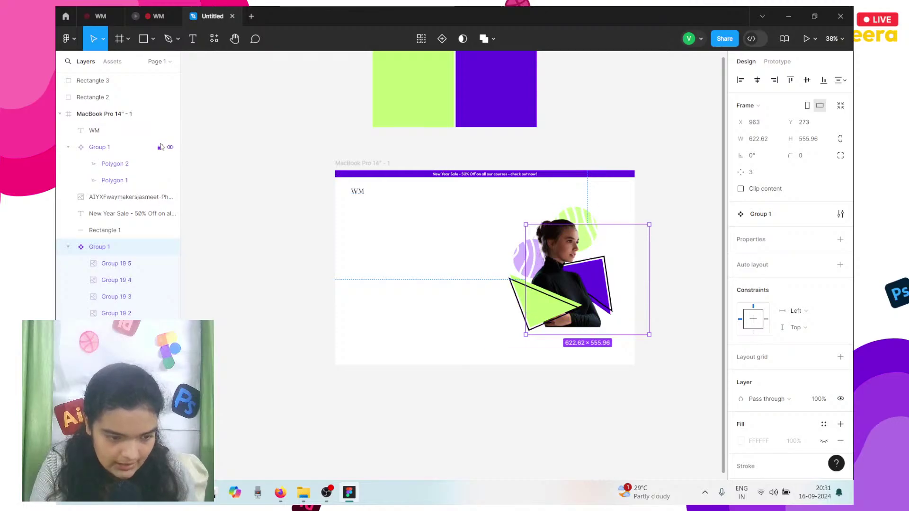
# - Move the portrait, triangles and striped circles together slightly down and group them, with the group at about X 756, Y 250
pyautogui.moveTo(628, 365); pyautogui.dragTo(626, 347)
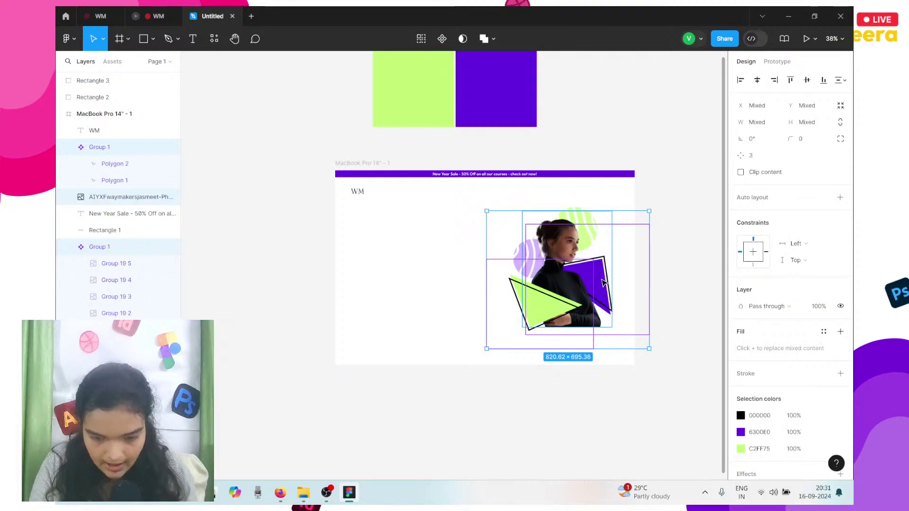
pyautogui.moveTo(602, 283); pyautogui.dragTo(603, 296)
pyautogui.hotkey('ctrl', 'g')
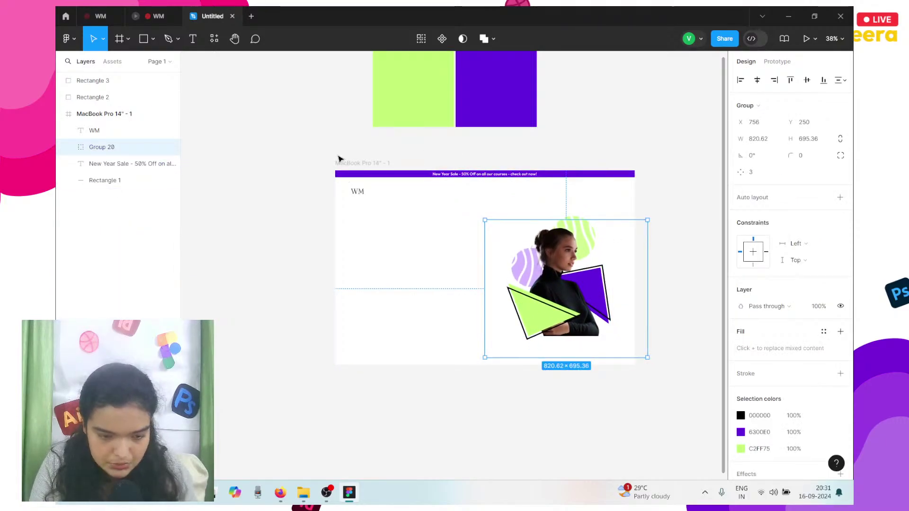
# - Add the text Home below the purple banner, to the right of the WM logo, at about X 415, Y 131
pyautogui.click(358, 191)
pyautogui.scroll(5, 372, 180)
pyautogui.scroll(-2, 372, 177)
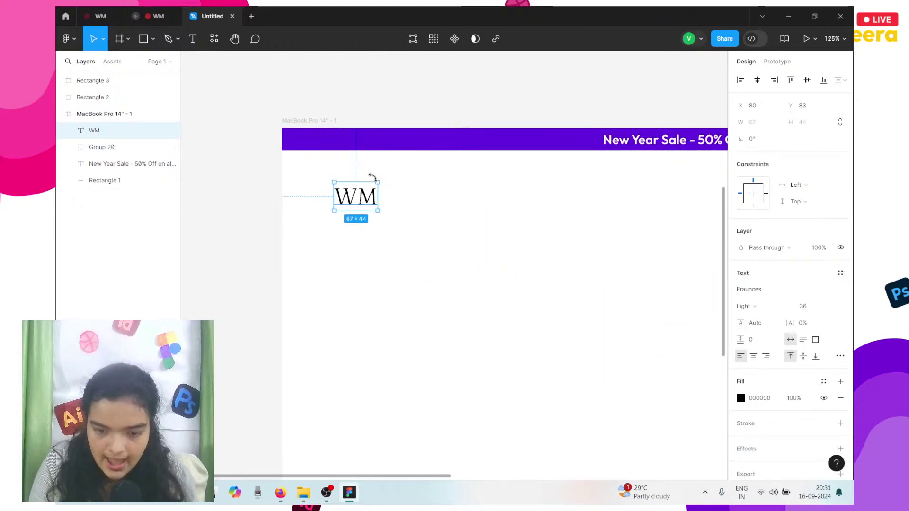
pyautogui.hscroll(5, 407, 187)
pyautogui.hscroll(3, 671, 204)
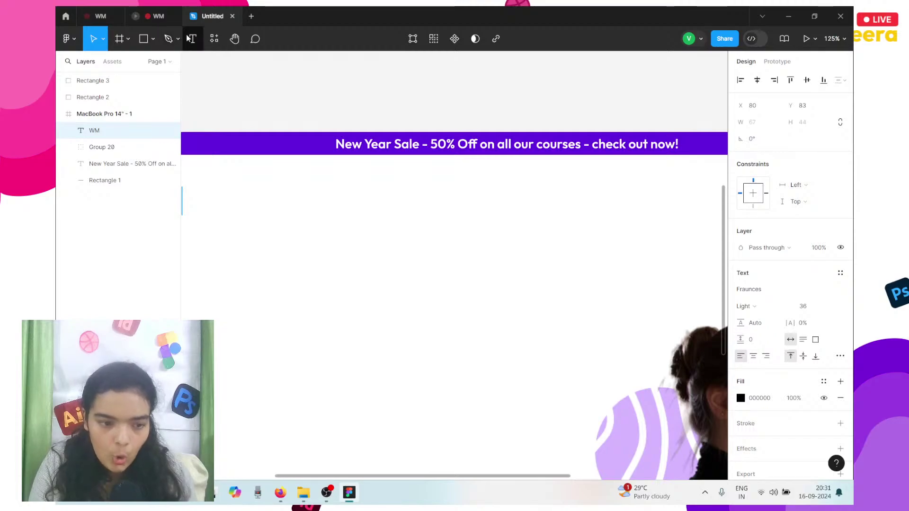
pyautogui.click(192, 38)
pyautogui.click(285, 218)
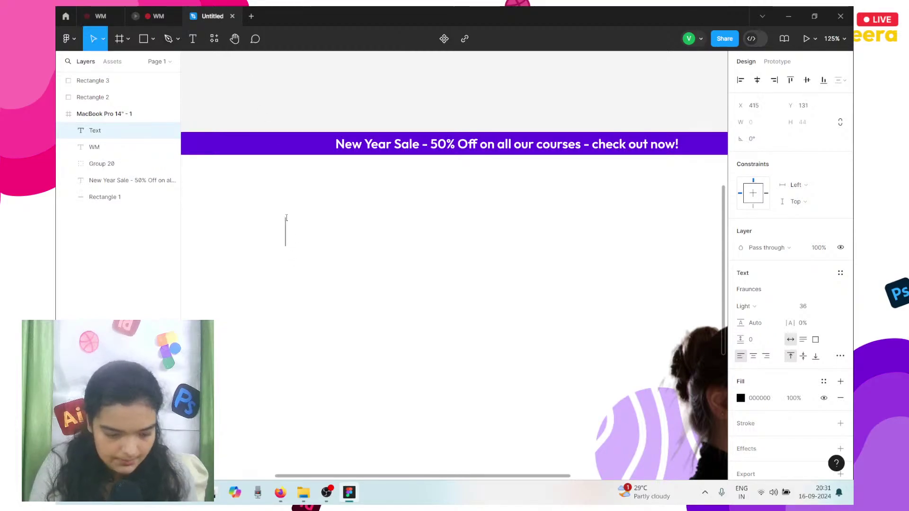
pyautogui.write('Home')
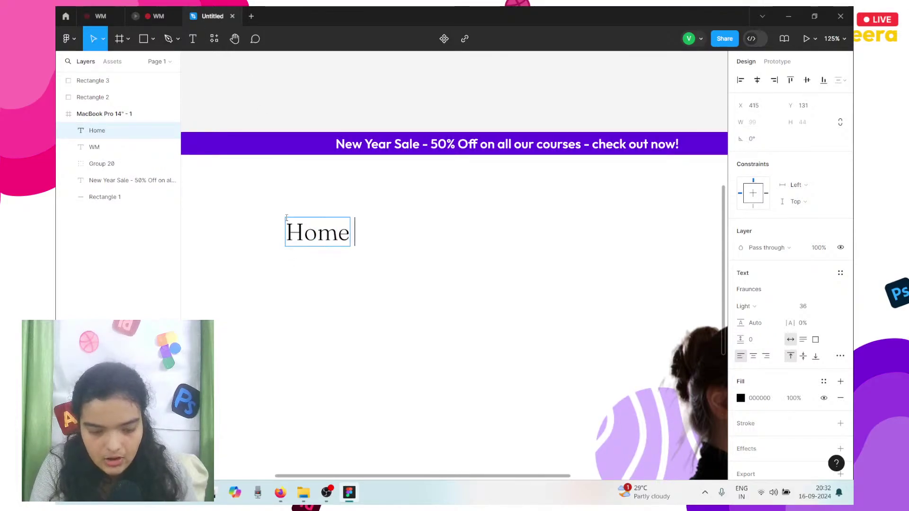
pyautogui.press('Escape')
# - Duplicate the Home text, place the copy to its right on the same line and change it to About
pyautogui.hotkey('ctrl', 'd')
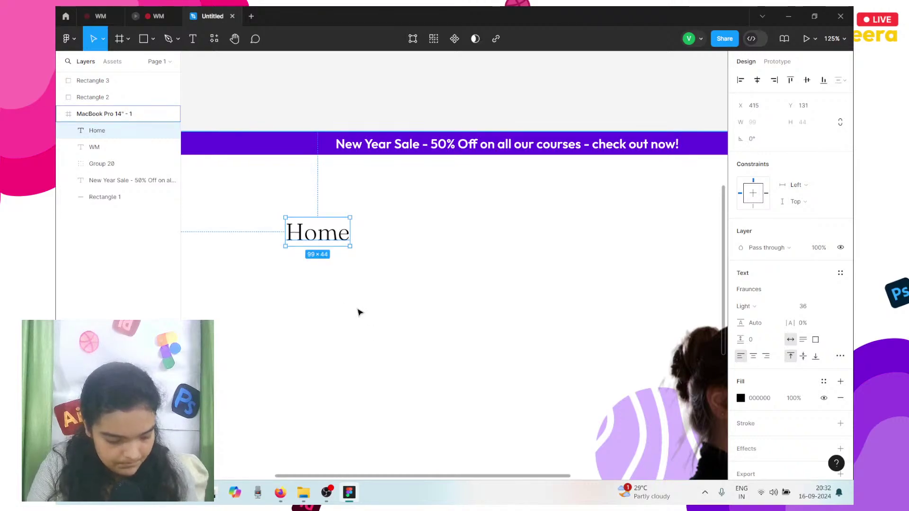
pyautogui.moveTo(327, 238); pyautogui.dragTo(406, 238)
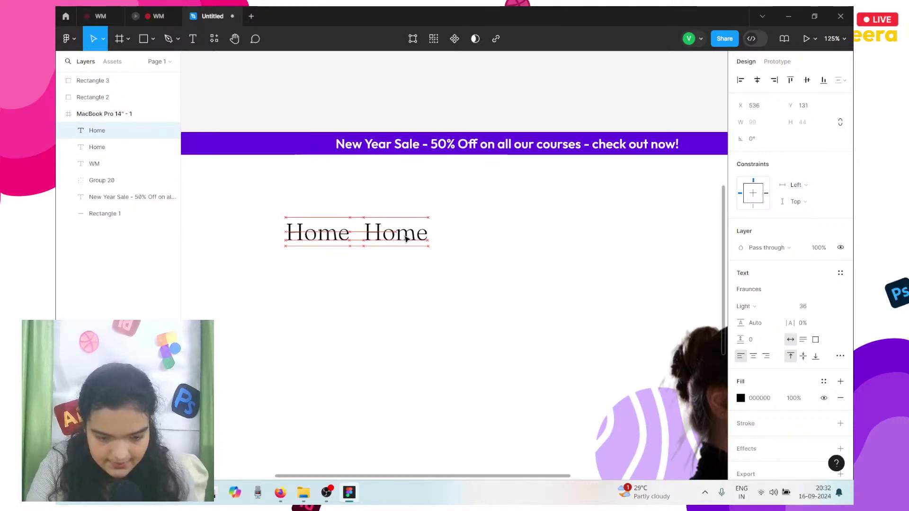
pyautogui.doubleClick(406, 238)
pyautogui.write('About')
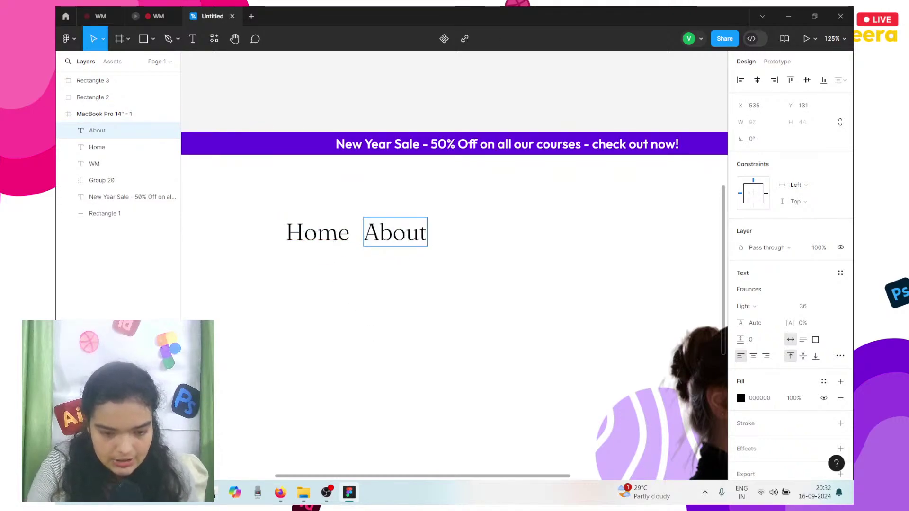
pyautogui.press('Escape')
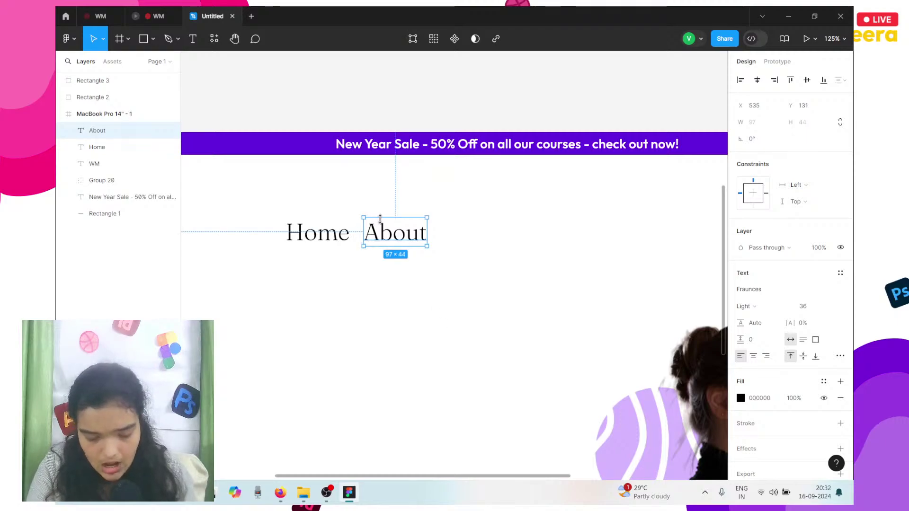
# - Duplicate the About text to X 645 on the same line and change the copy to Services
pyautogui.hotkey('ctrl', 'd')
pyautogui.moveTo(402, 243); pyautogui.dragTo(466, 241)
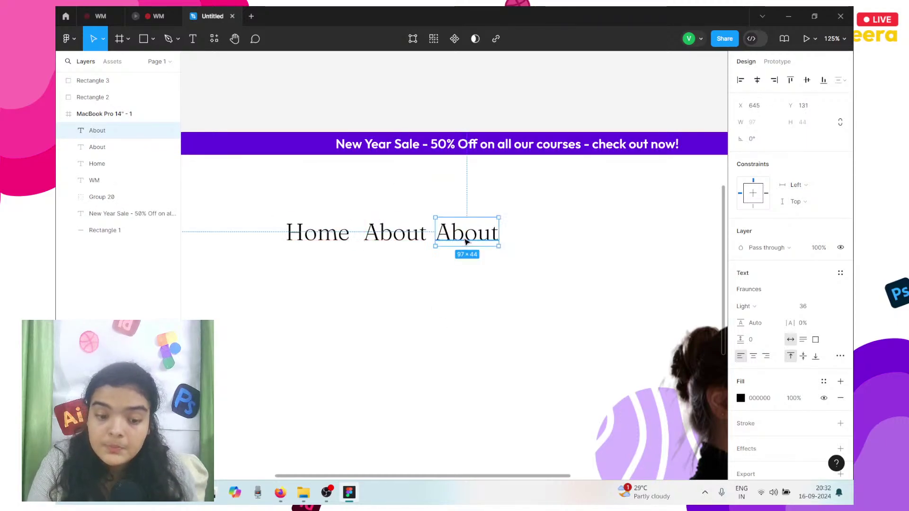
pyautogui.doubleClick(466, 241)
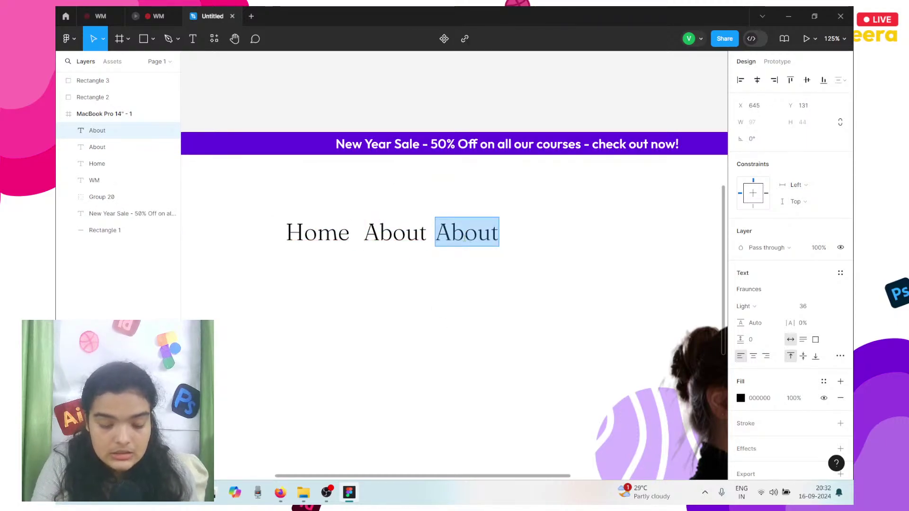
pyautogui.write('Servie')
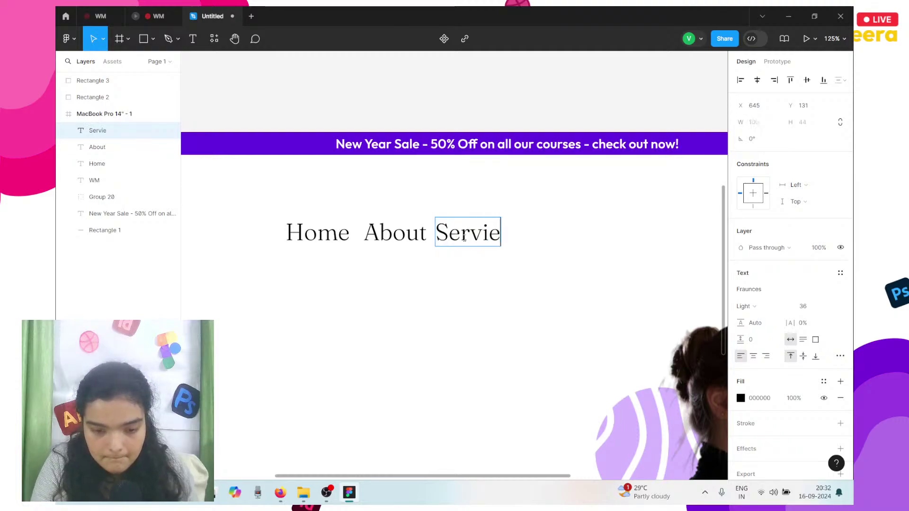
pyautogui.press('BackSpace')
pyautogui.write('ces')
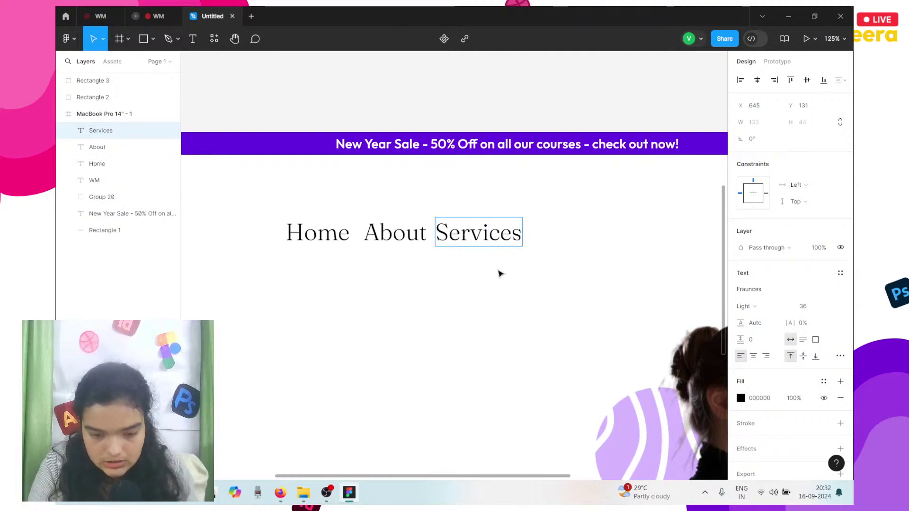
pyautogui.press('Escape')
# - Duplicate the Services text to X 791 on the same line and change the copy to Contact
pyautogui.hotkey('ctrl', 'd')
pyautogui.moveTo(489, 228); pyautogui.dragTo(576, 228)
pyautogui.doubleClick(576, 228)
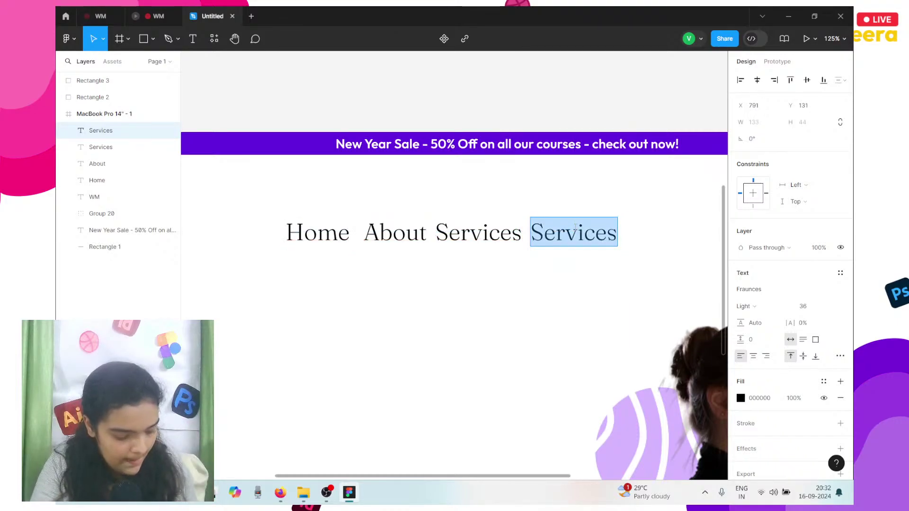
pyautogui.write('Contac')
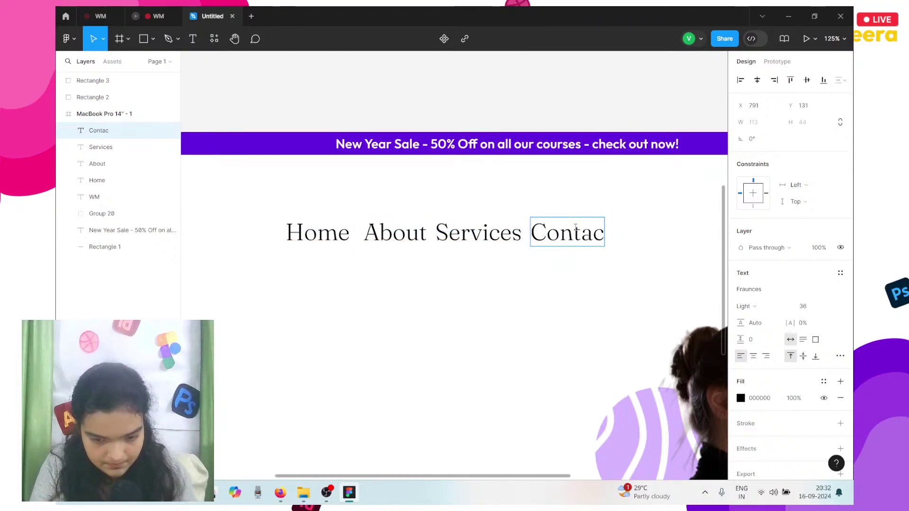
pyautogui.write('t Me')
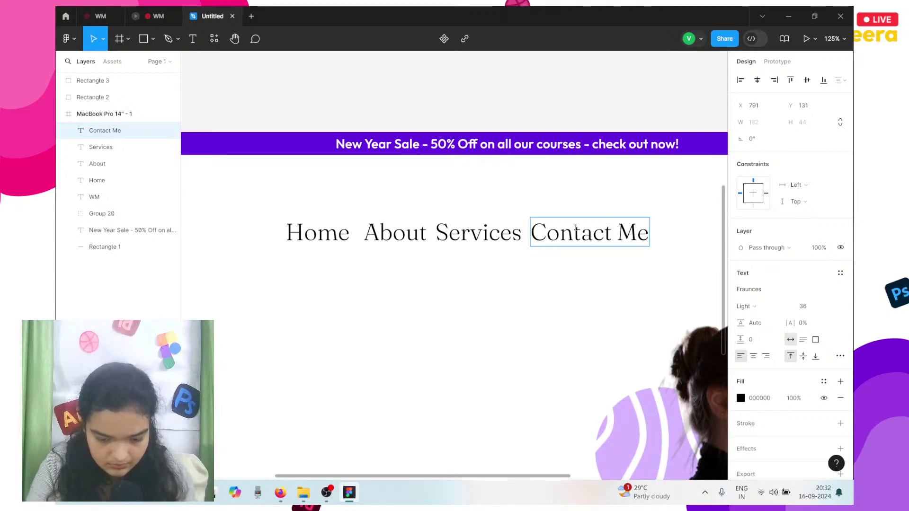
pyautogui.press('BackSpace')
pyautogui.press('BackSpace')
pyautogui.press('BackSpace')
pyautogui.press('Escape')
# - Set the font of the four navigation texts to Outfit and their size to 20
pyautogui.scroll(-1, 570, 276)
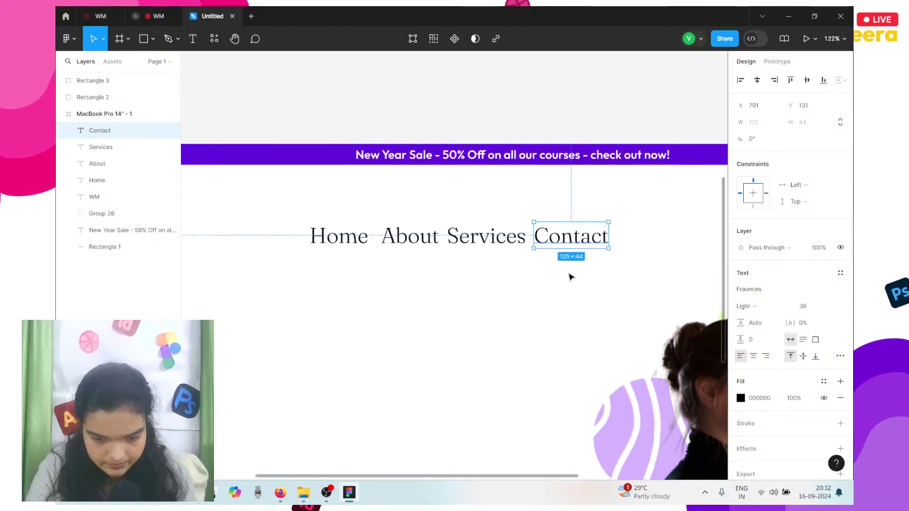
pyautogui.moveTo(609, 280); pyautogui.dragTo(320, 231)
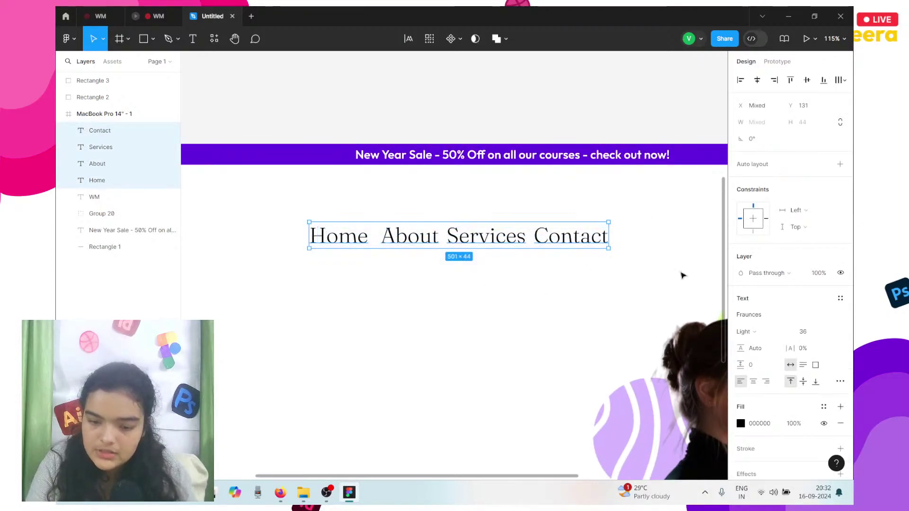
pyautogui.click(755, 320)
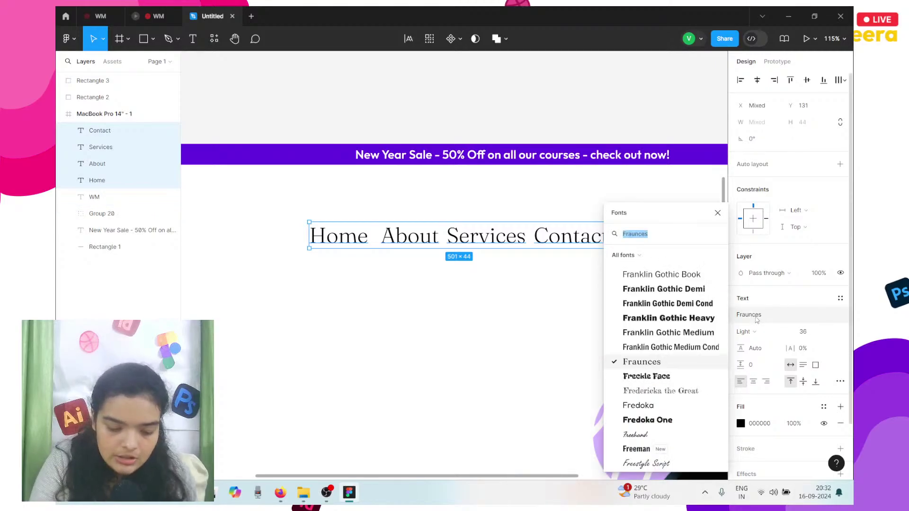
pyautogui.write('outf')
pyautogui.press('Return')
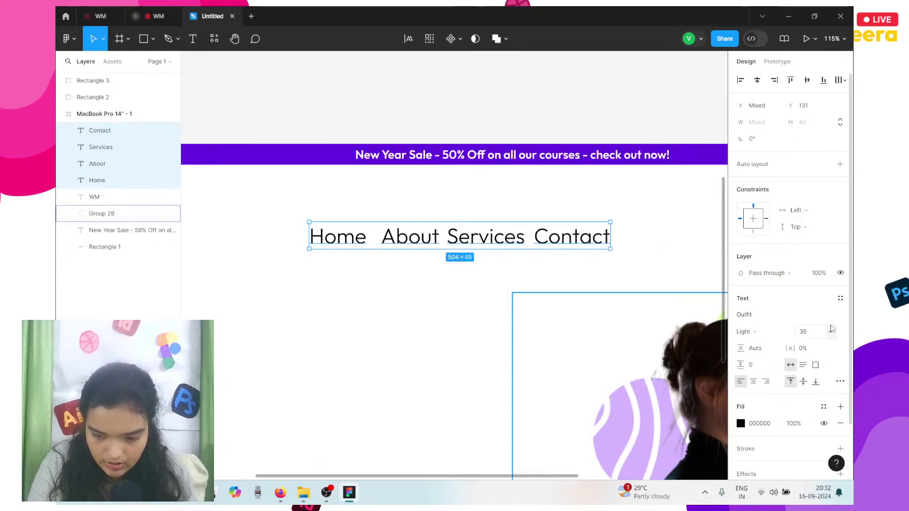
pyautogui.click(830, 330)
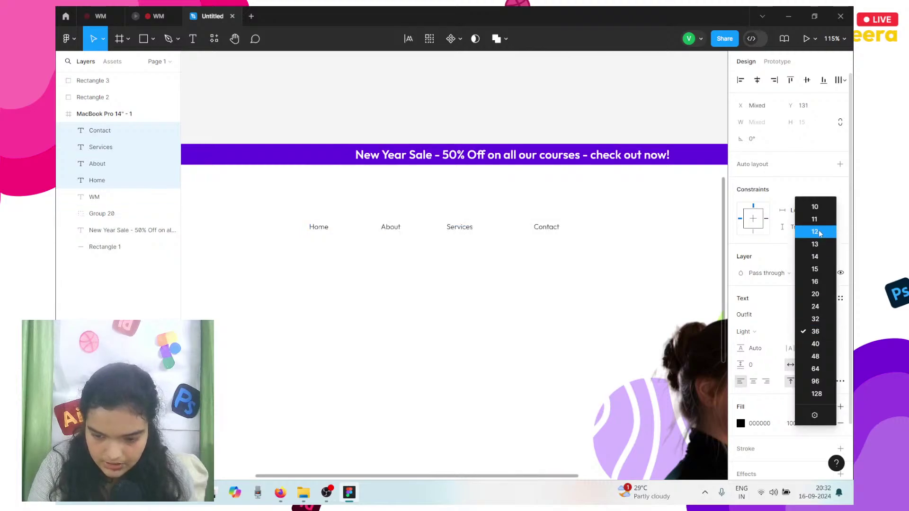
pyautogui.click(815, 294)
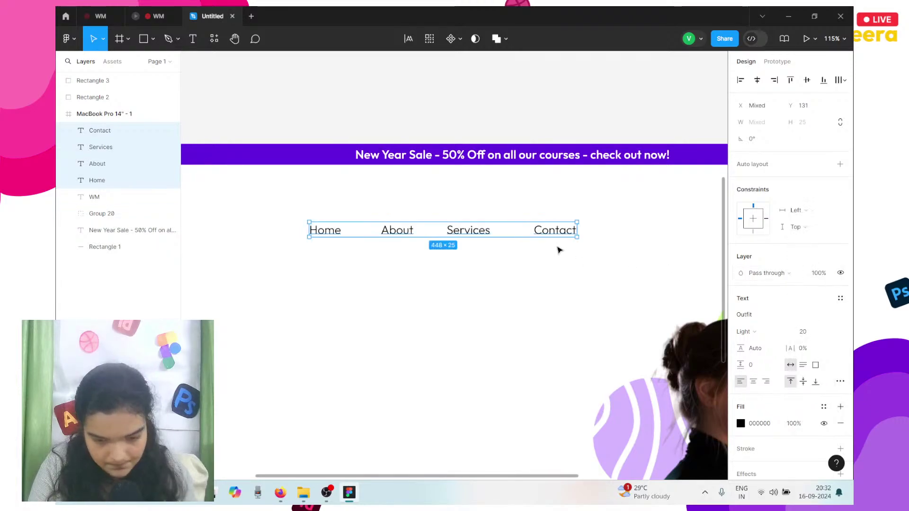
# - Group the Home, About, Services and Contact texts, keeping their spacing along the line
pyautogui.click(757, 79)
pyautogui.hotkey('ctrl', 'z')
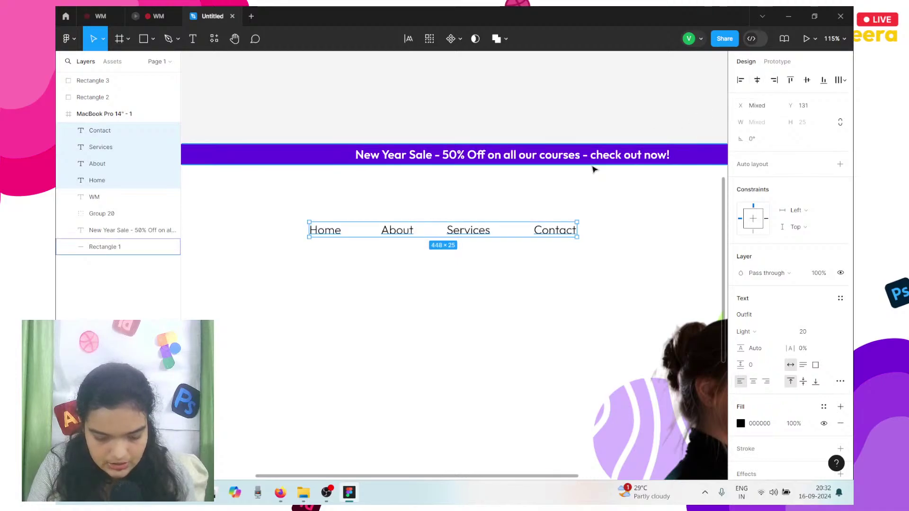
pyautogui.hotkey('ctrl', 'g')
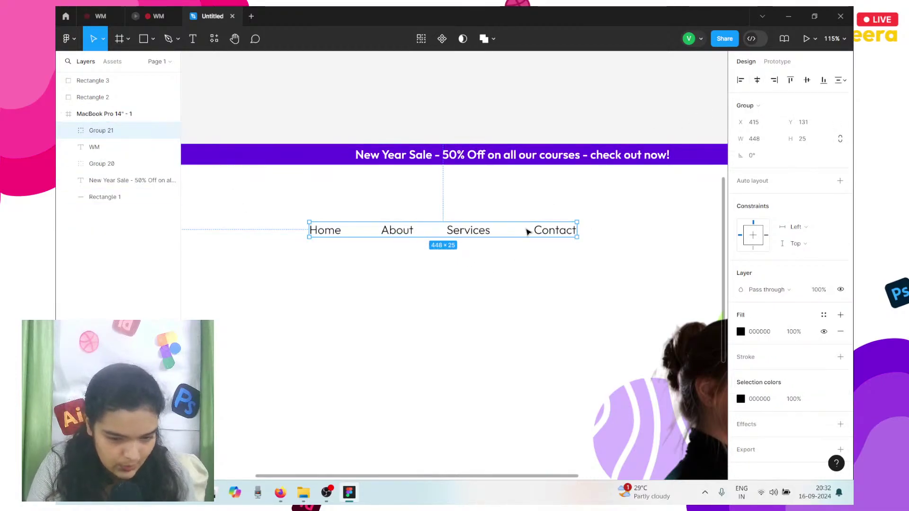
# - Set the four texts inside the navigation group to the Regular weight and font size 22
pyautogui.click(68, 130)
pyautogui.click(115, 150)
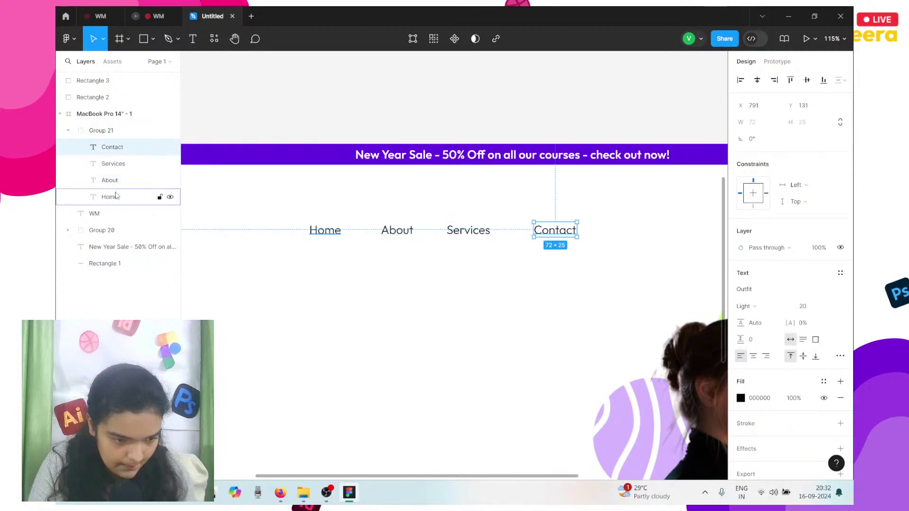
pyautogui.keyDown('shift'); pyautogui.click(113, 196); pyautogui.keyUp('shift')
pyautogui.click(754, 334)
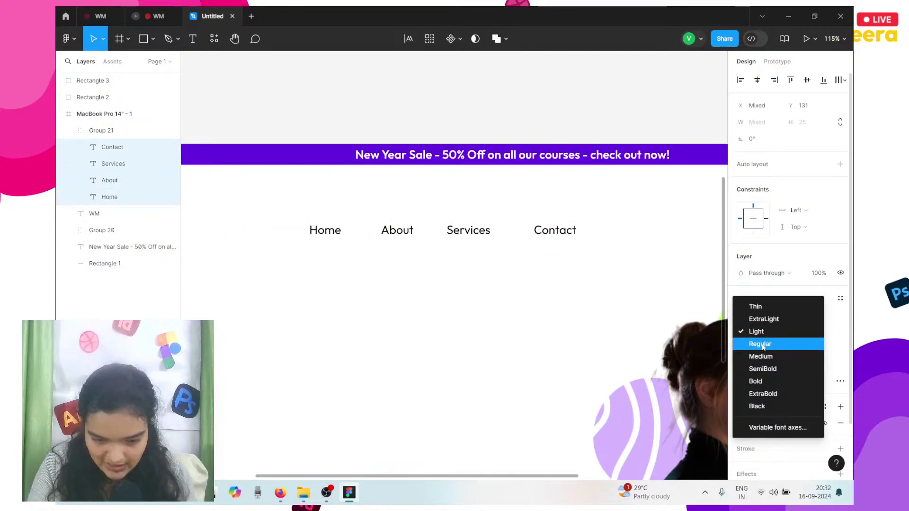
pyautogui.click(762, 345)
pyautogui.click(810, 332)
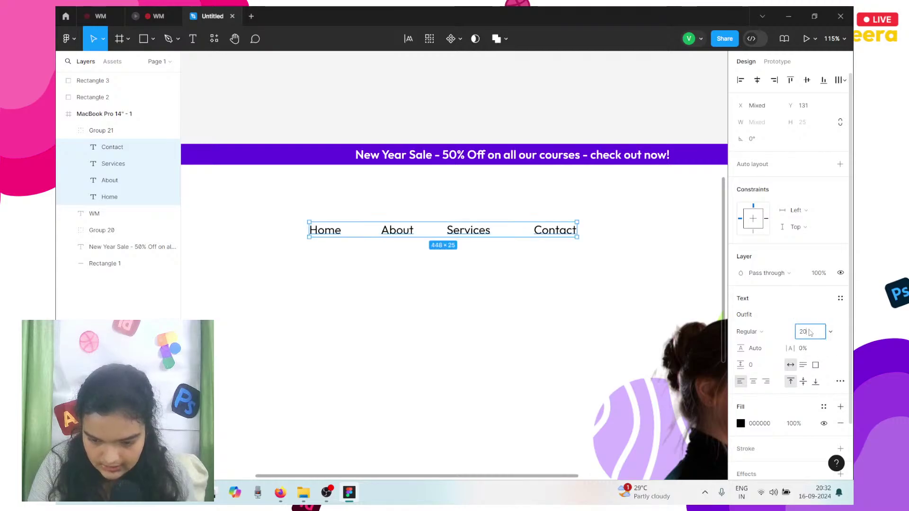
pyautogui.write('22')
pyautogui.press('Return')
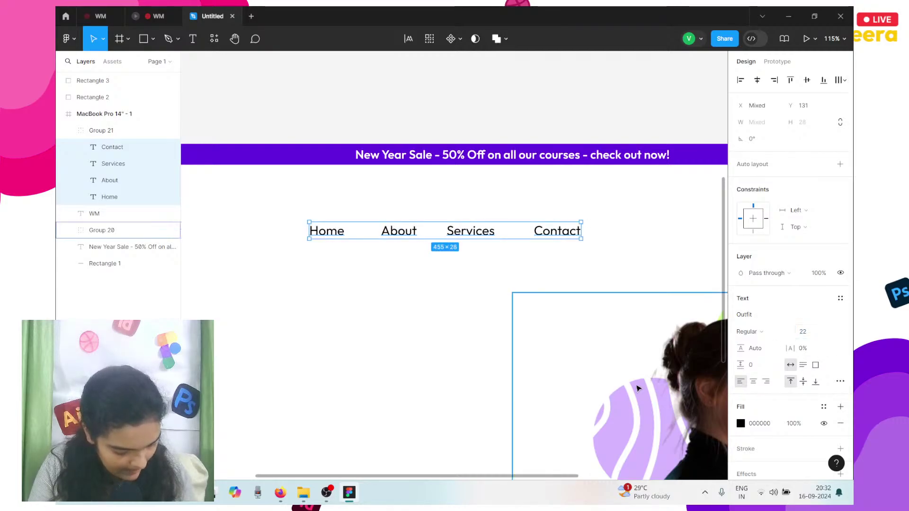
# - Center the navigation group horizontally in the landing page frame
pyautogui.click(365, 446)
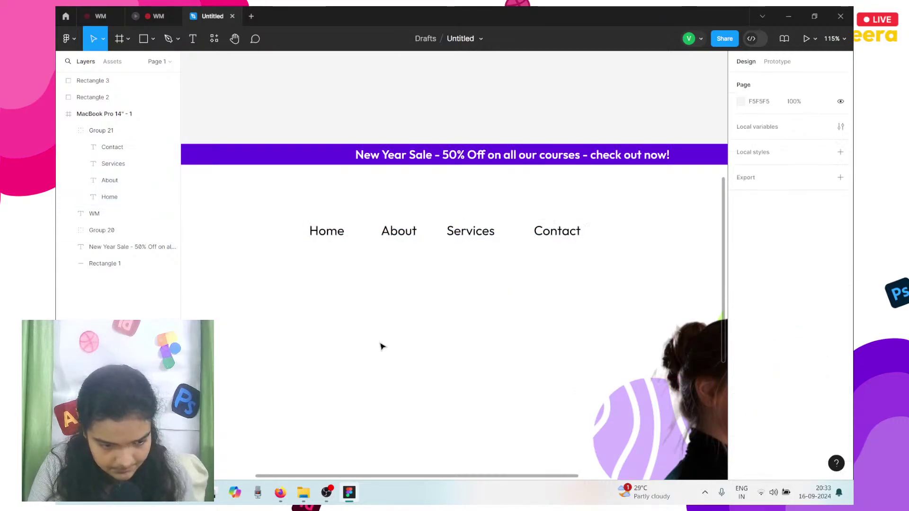
pyautogui.click(119, 130)
pyautogui.click(757, 81)
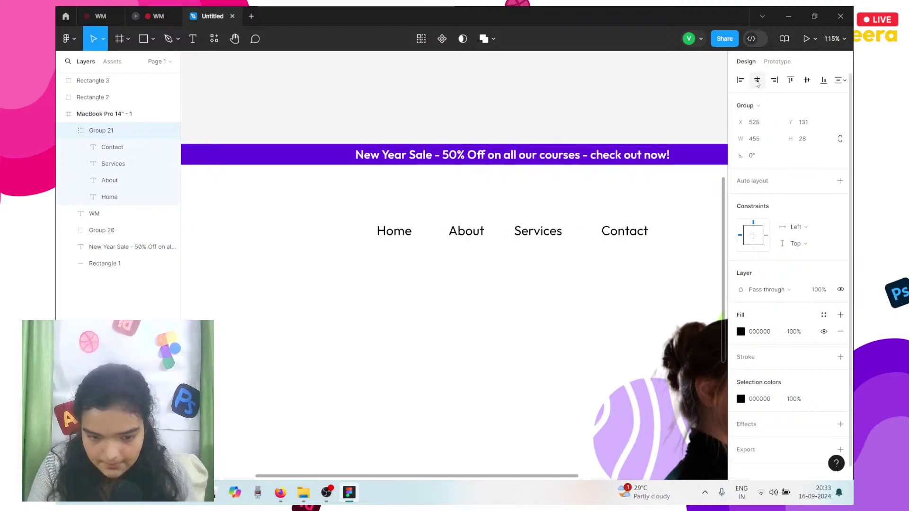
# - Move the navigation group up to Y 91 so it lines up with the WM logo below the sale banner
pyautogui.moveTo(525, 229); pyautogui.dragTo(531, 213)
pyautogui.press('Up')
pyautogui.press('Up')
pyautogui.press('Up')
pyautogui.press('Up')
pyautogui.press('Up')
pyautogui.press('Up')
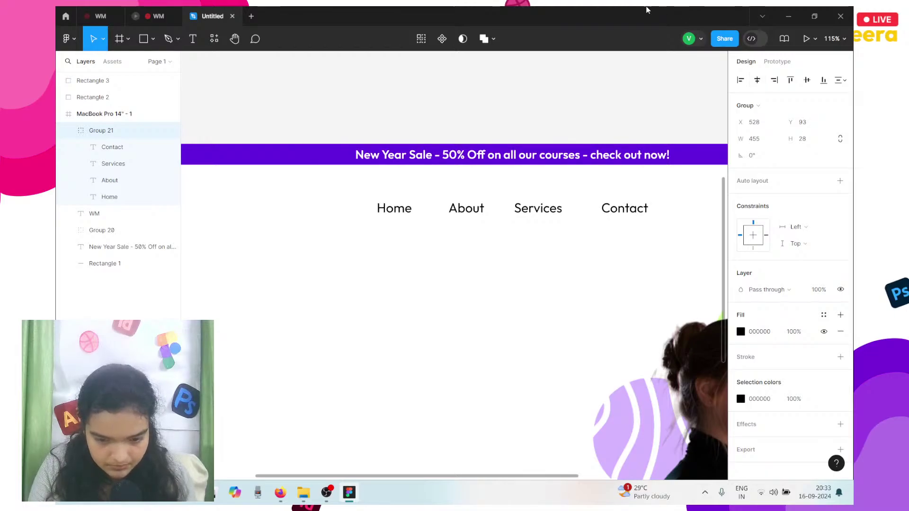
pyautogui.scroll(-3, 570, 172)
pyautogui.hscroll(1, 572, 173)
pyautogui.press('Up')
pyautogui.press('Up')
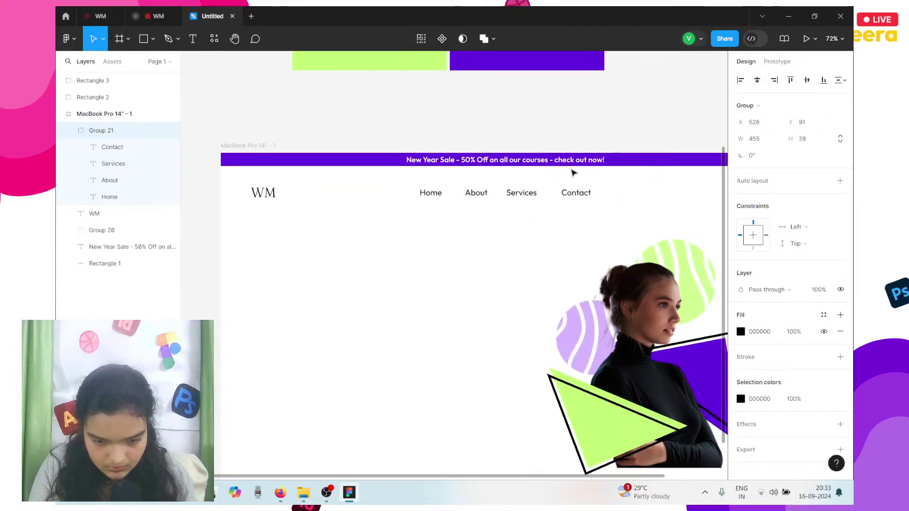
pyautogui.hscroll(4, 573, 173)
pyautogui.press('Up')
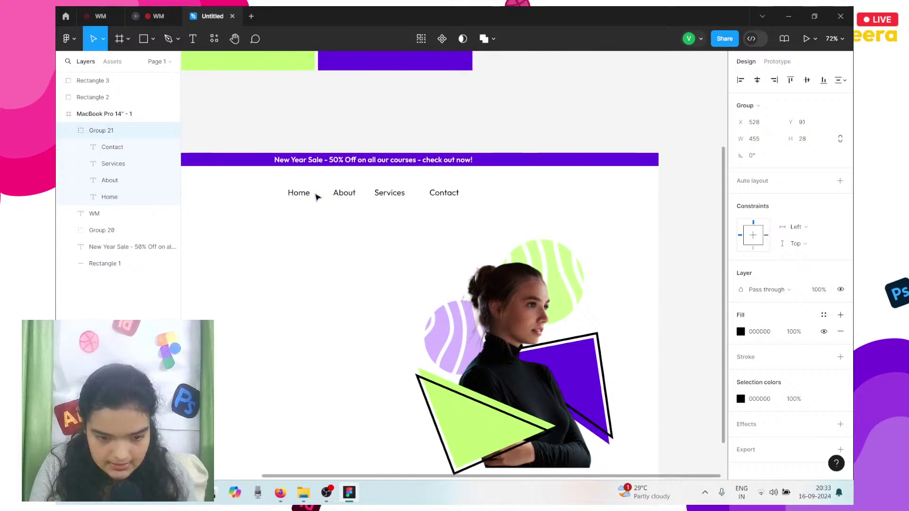
pyautogui.hscroll(-3, 316, 197)
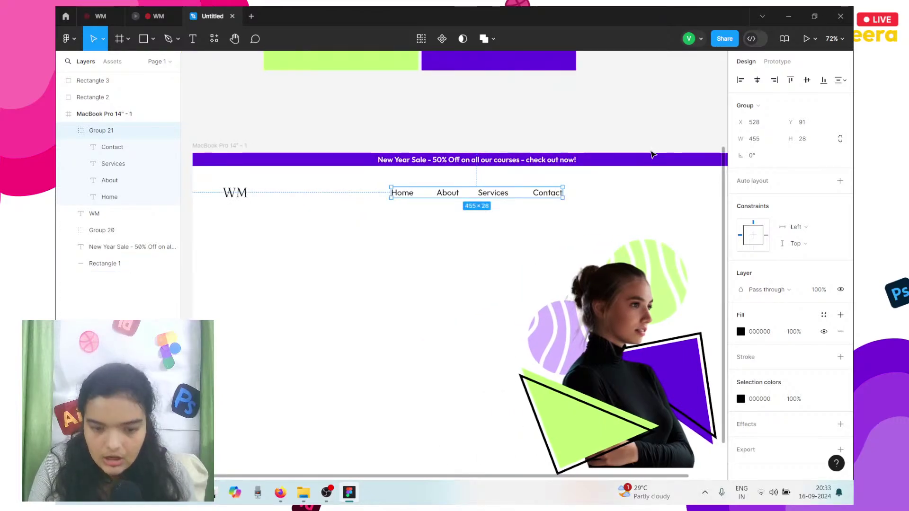
pyautogui.hscroll(3, 620, 184)
pyautogui.hscroll(1, 620, 184)
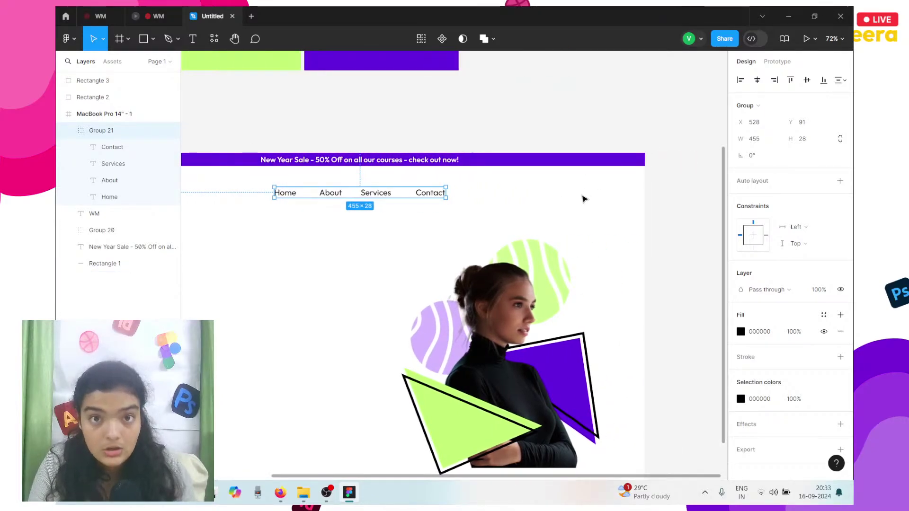
pyautogui.hscroll(-3, 521, 177)
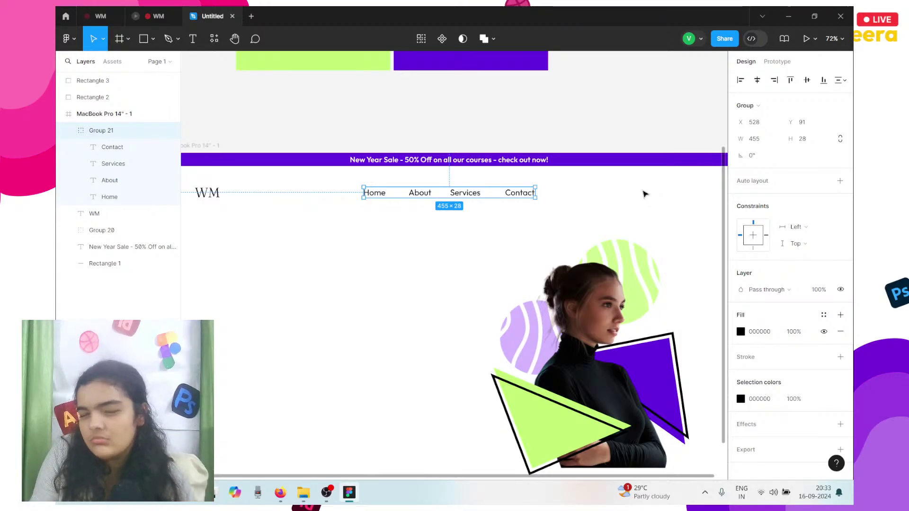
# - Add the text "Sign Up" in the navigation row, to the right of the Contact link
pyautogui.hscroll(5, 644, 194)
pyautogui.hscroll(-1, 326, 181)
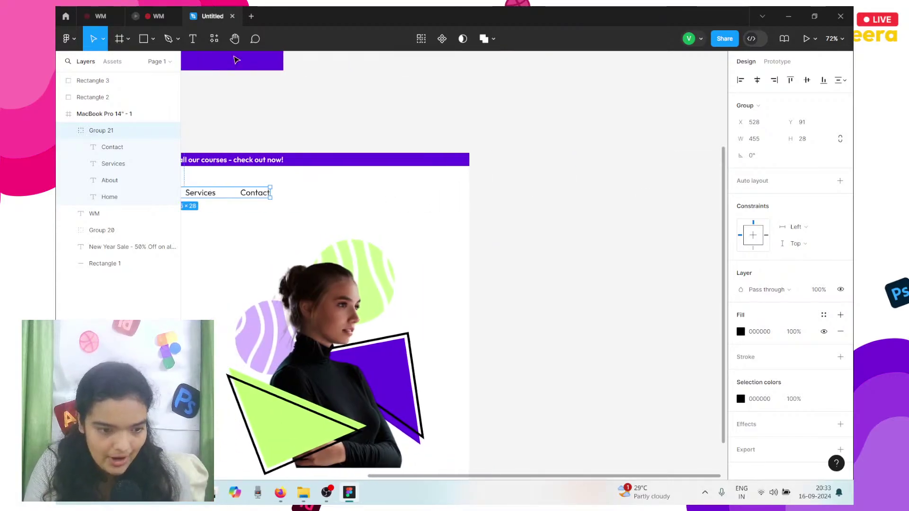
pyautogui.click(185, 40)
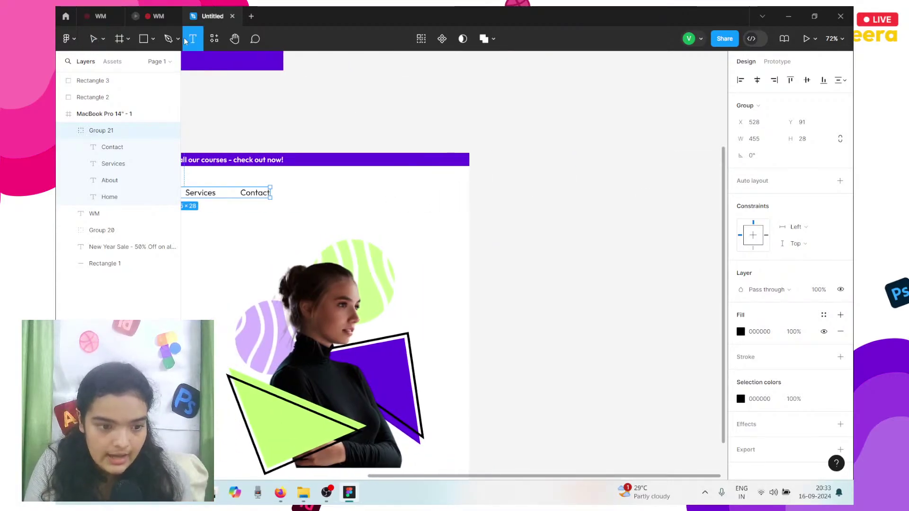
pyautogui.click(392, 184)
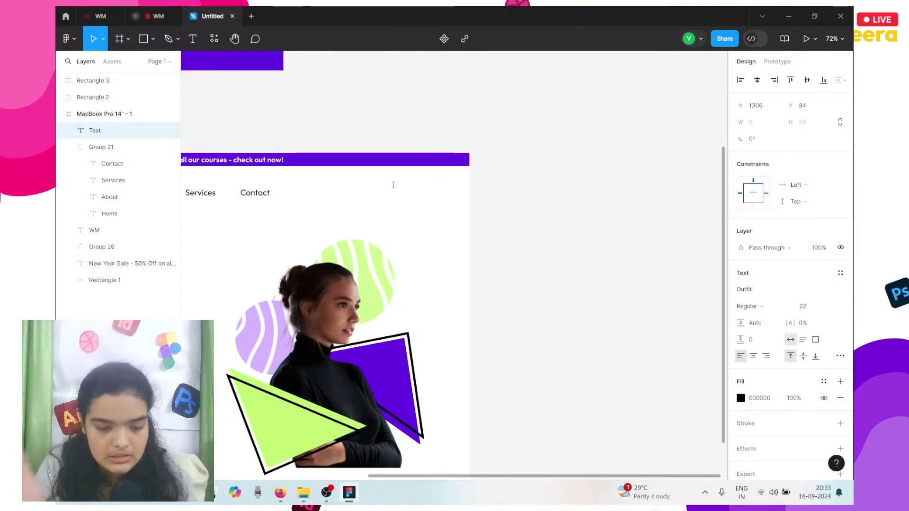
pyautogui.write('Sign')
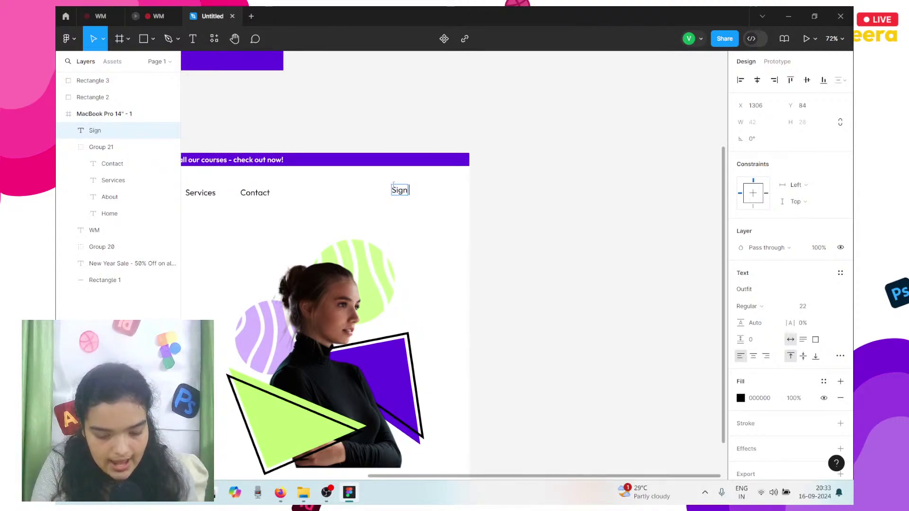
pyautogui.write(' UP')
pyautogui.scroll(5, 471, 216)
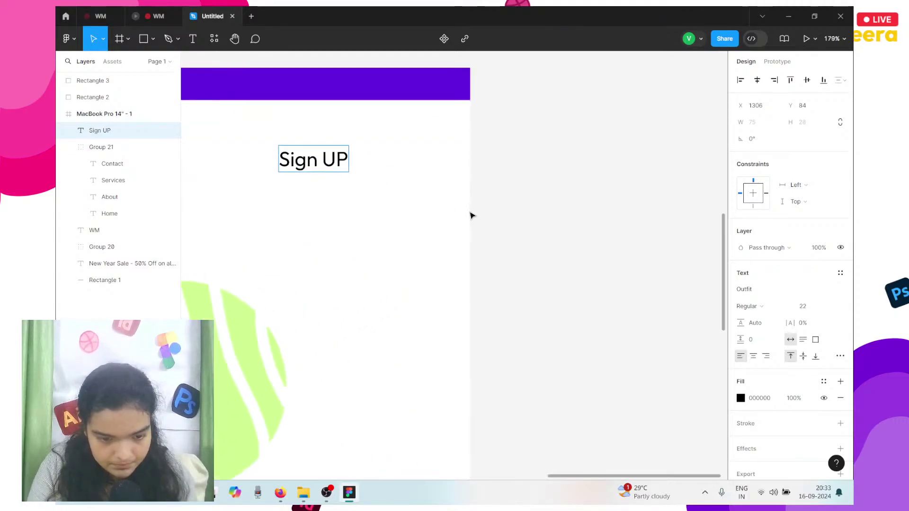
pyautogui.press('BackSpace')
pyautogui.write('p')
pyautogui.press('Escape')
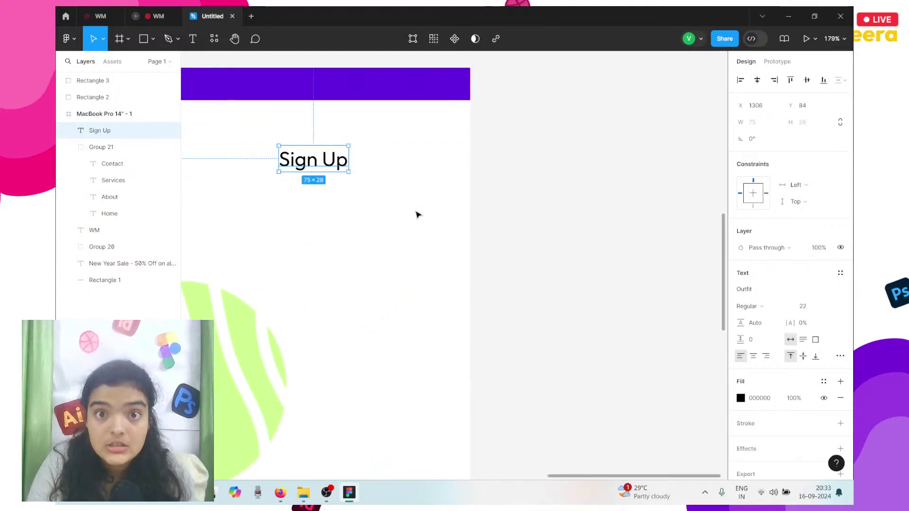
# - Wrap the Sign Up text in a frame with auto layout, with 28 horizontal and 11 vertical padding
pyautogui.rightClick(303, 163)
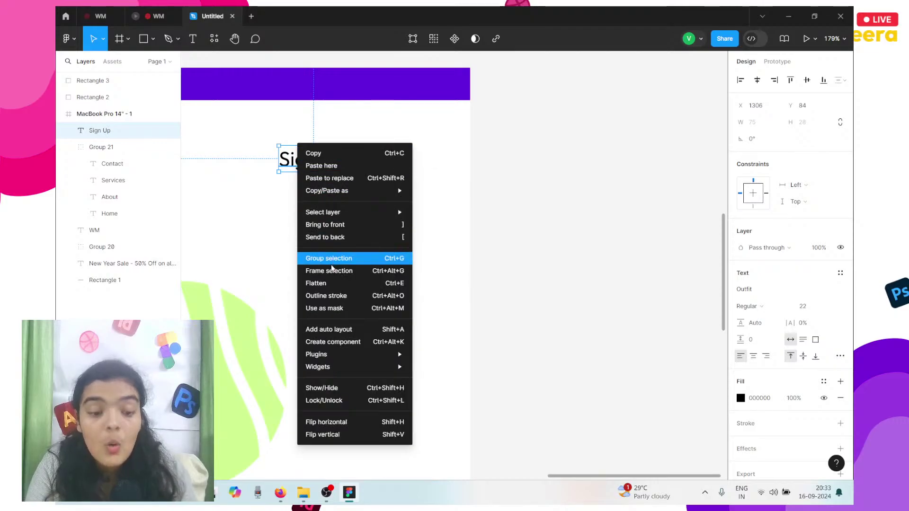
pyautogui.click(331, 270)
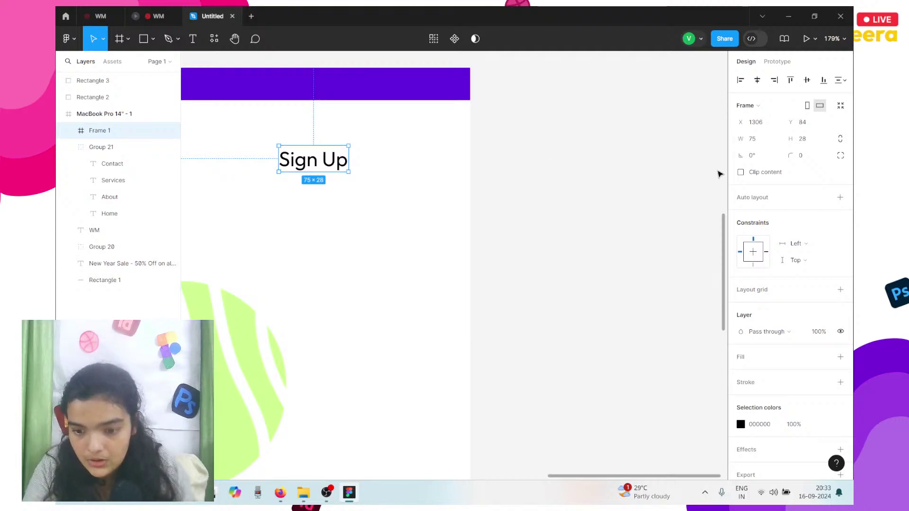
pyautogui.click(840, 198)
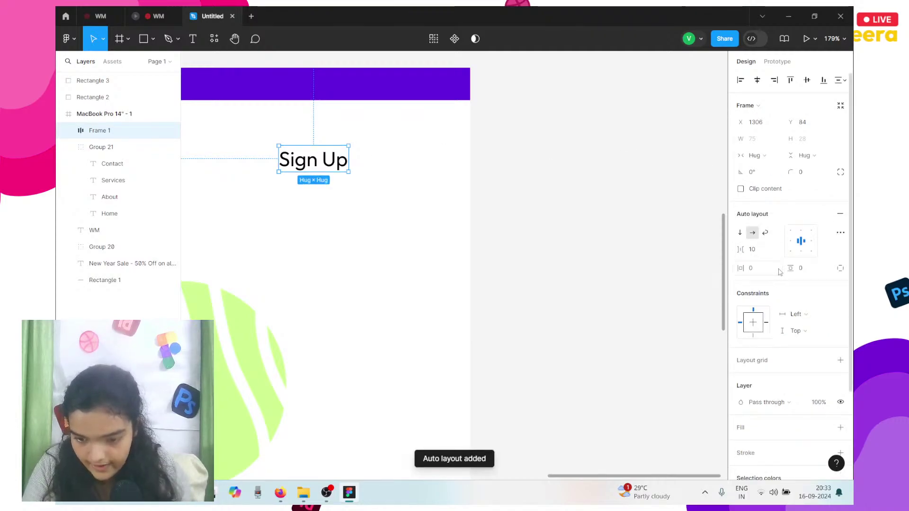
pyautogui.moveTo(790, 267)
pyautogui.mouseDown()
pyautogui.moveTo(805, 268)
pyautogui.moveTo(776, 271)
pyautogui.mouseUp()
pyautogui.moveTo(750, 270); pyautogui.dragTo(762, 270)
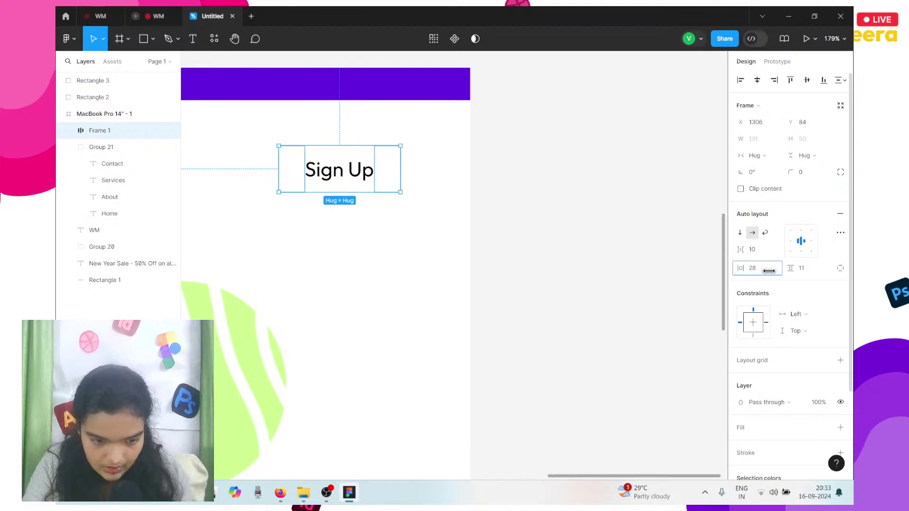
# - Change the fill colour of the Sign Up text to white, FFFFFF
pyautogui.click(371, 178)
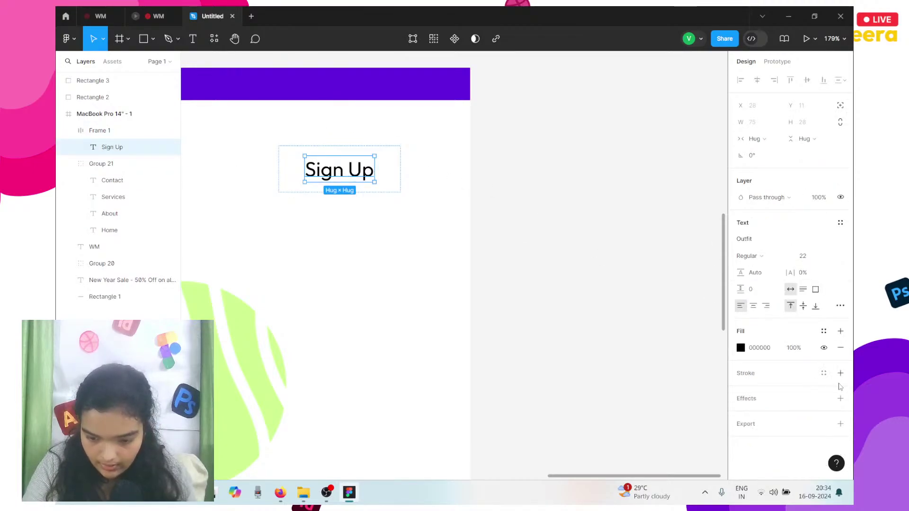
pyautogui.click(741, 348)
pyautogui.write('fff')
pyautogui.press('Return')
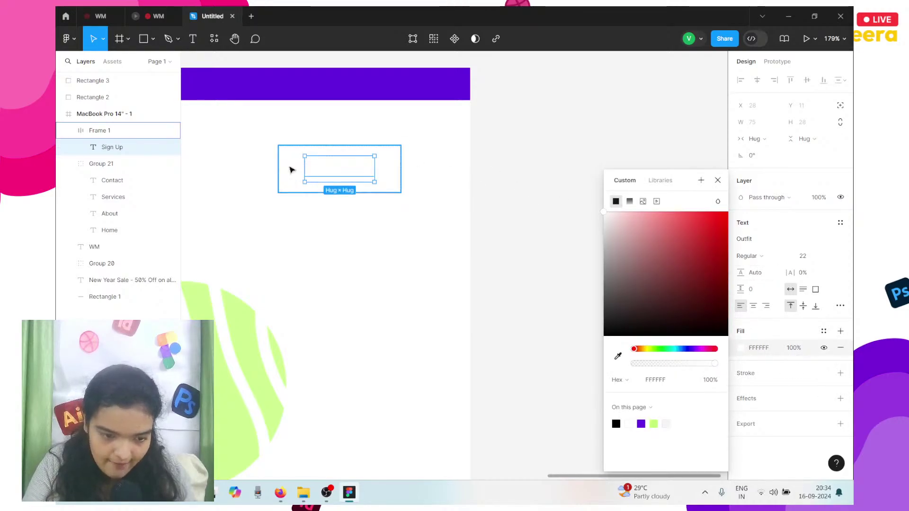
# - Add a fill to the Sign Up frame using the page's purple colour, 6300E0
pyautogui.click(294, 168)
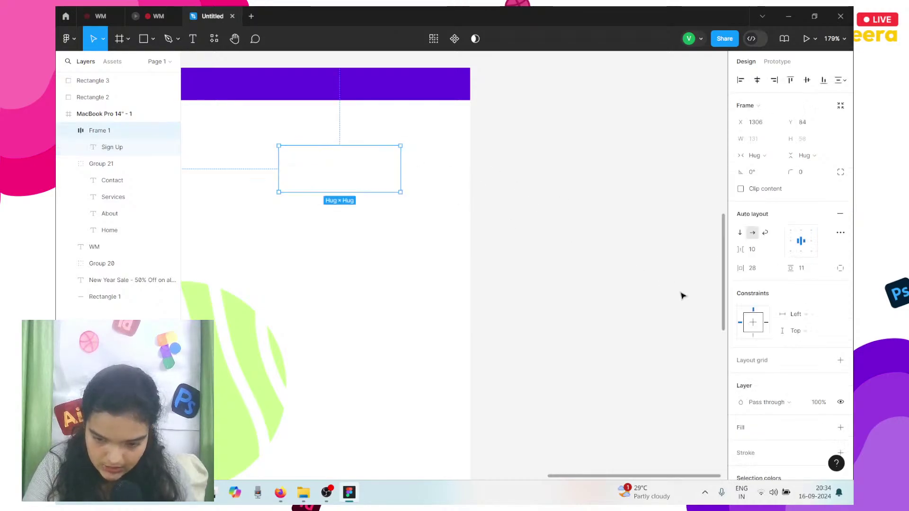
pyautogui.click(840, 427)
pyautogui.click(740, 444)
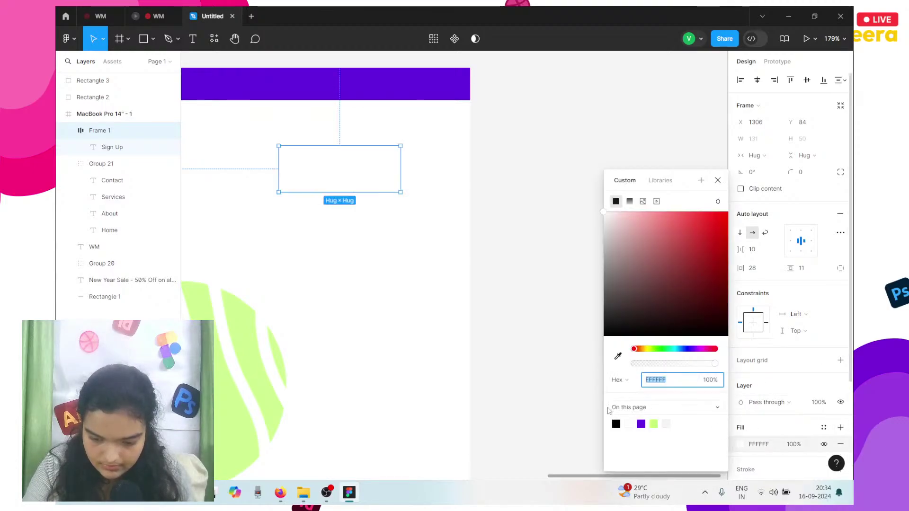
pyautogui.click(641, 423)
# - Set the font weight of the Sign Up label to SemiBold
pyautogui.hscroll(-3, 358, 242)
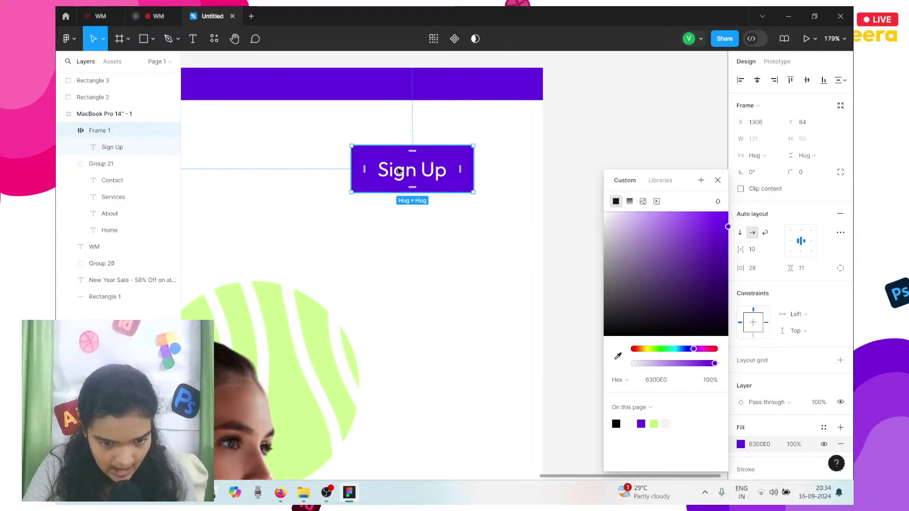
pyautogui.doubleClick(390, 165)
pyautogui.click(766, 257)
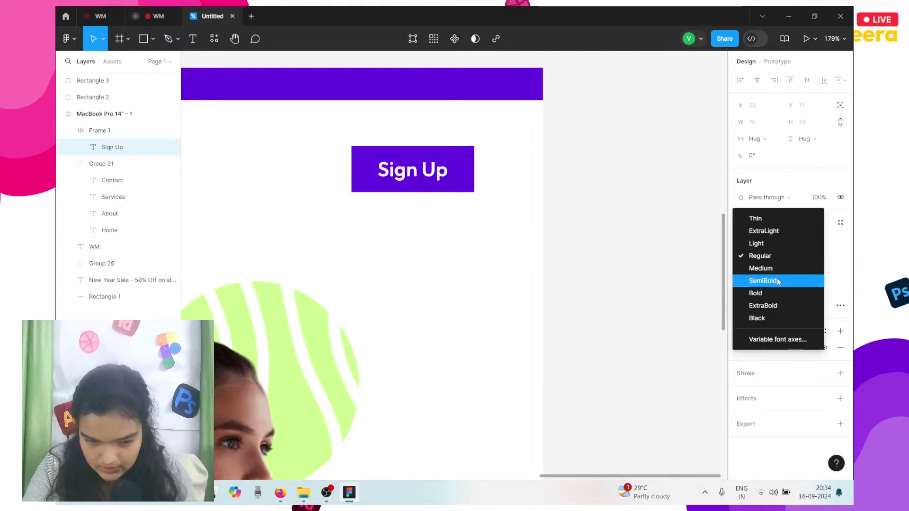
pyautogui.click(778, 282)
# - Set the Sign Up button's horizontal padding to 38 and its corner radius to 4
pyautogui.click(466, 173)
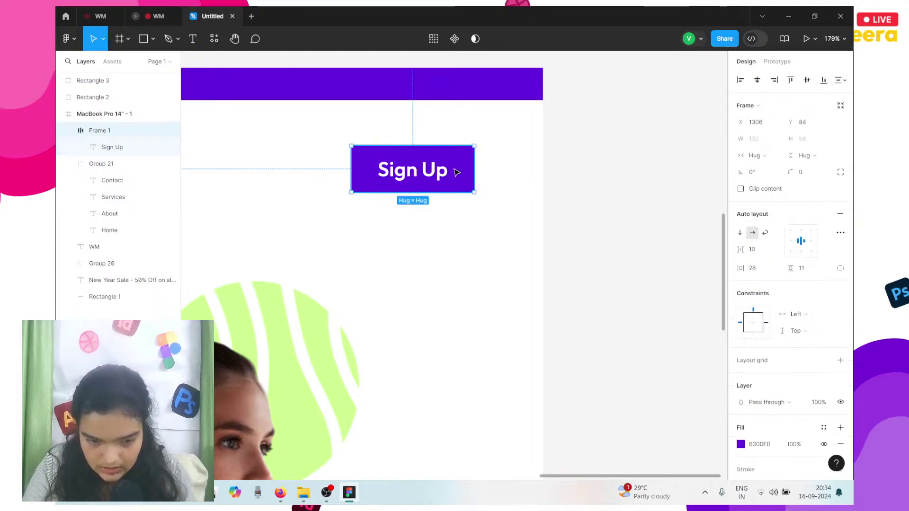
pyautogui.click(753, 272)
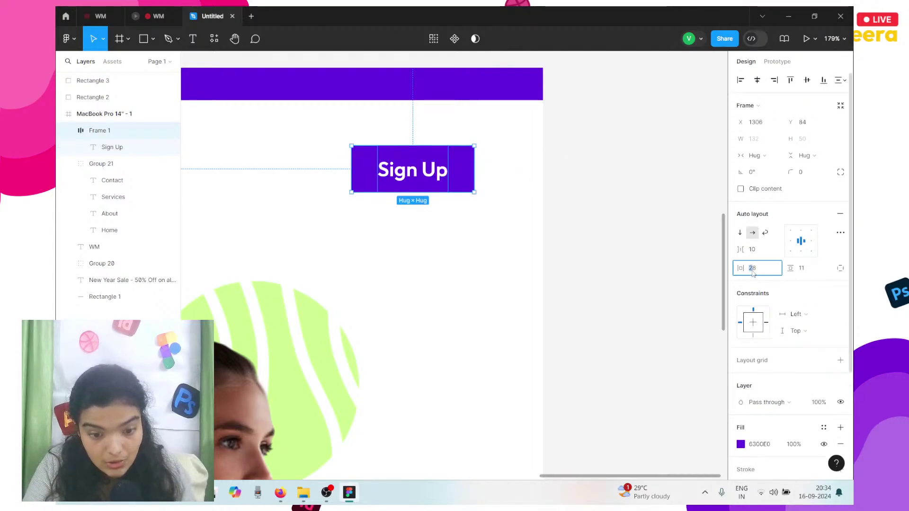
pyautogui.moveTo(740, 268); pyautogui.dragTo(748, 268)
pyautogui.scroll(2, 566, 233)
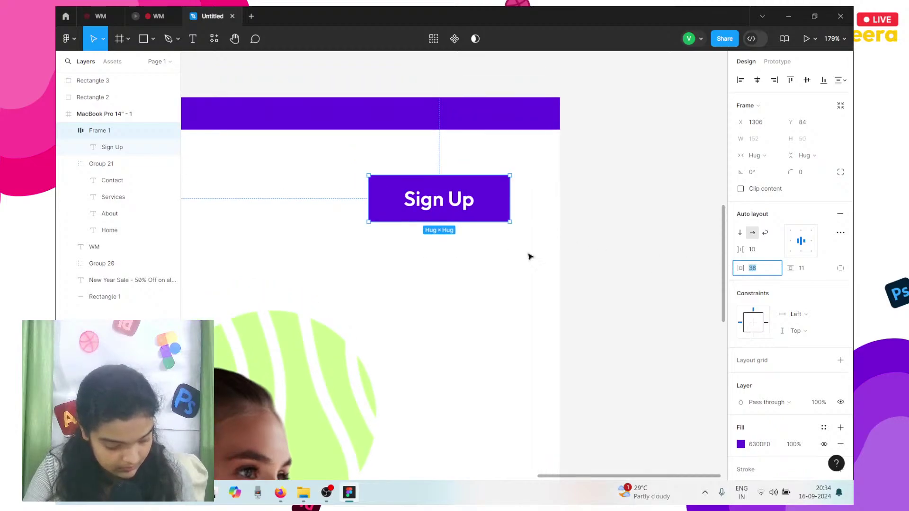
pyautogui.moveTo(789, 172); pyautogui.dragTo(332, 229)
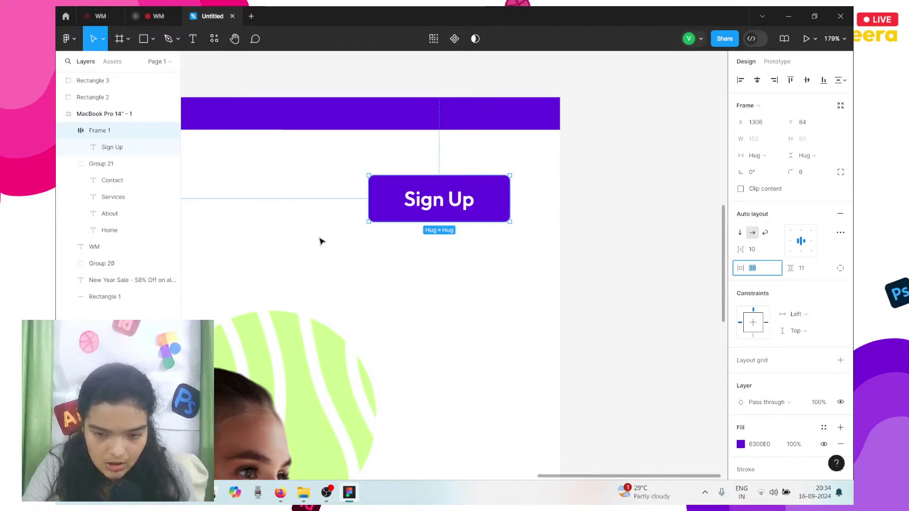
pyautogui.moveTo(790, 172)
pyautogui.mouseDown()
pyautogui.moveTo(755, 180)
pyautogui.moveTo(771, 172)
pyautogui.mouseUp()
# - Move the Sign Up button inward from the page edge to about X 1270, Y 77
pyautogui.scroll(-5, 495, 218)
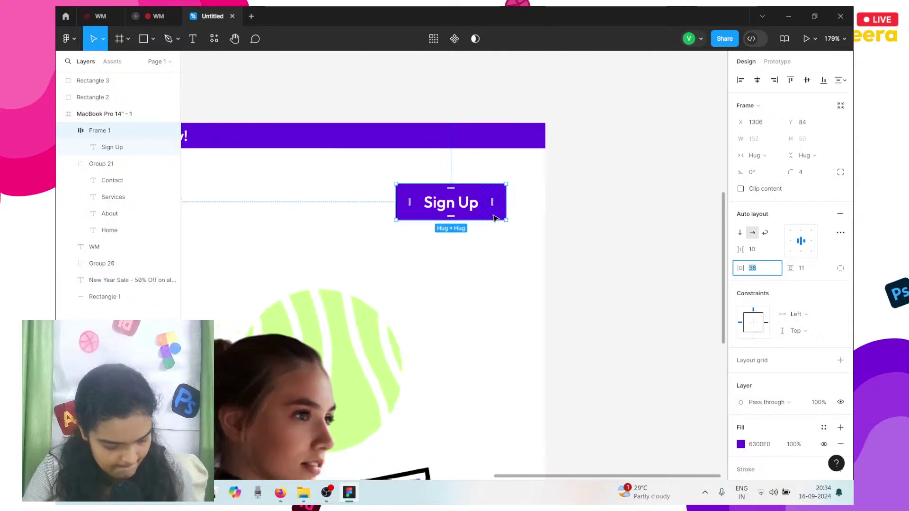
pyautogui.scroll(-5, 494, 218)
pyautogui.hscroll(-3, 494, 219)
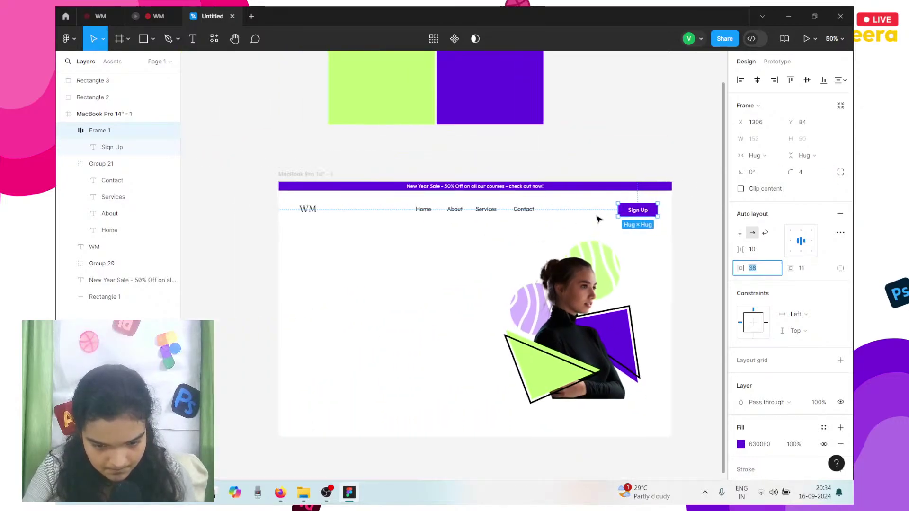
pyautogui.moveTo(639, 212); pyautogui.dragTo(631, 210)
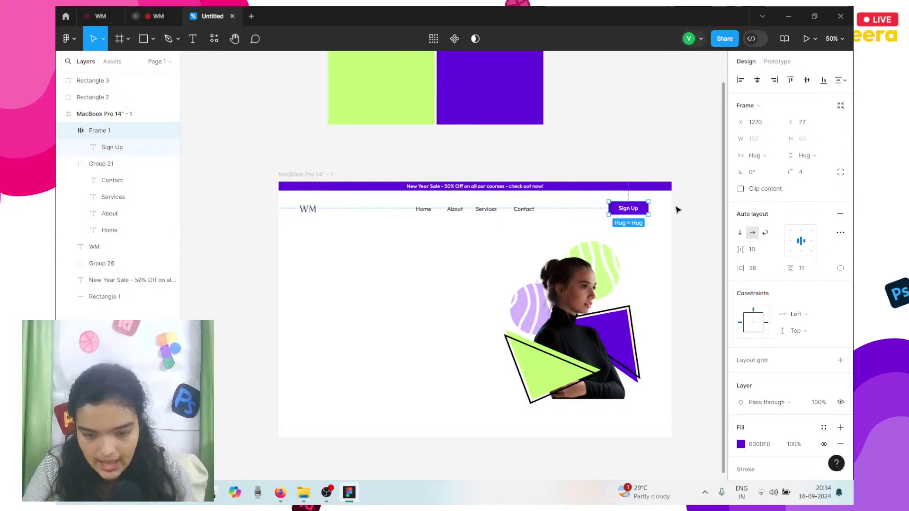
# - Check the WM logo's side margin and shift the Sign Up button to X 1280 for a matching 80 margin
pyautogui.click(309, 215)
pyautogui.press('alt')
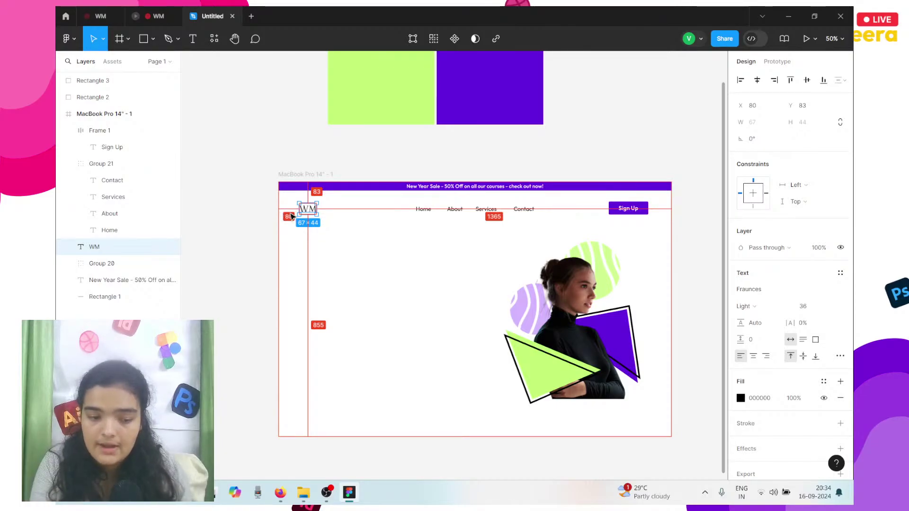
pyautogui.click(629, 209)
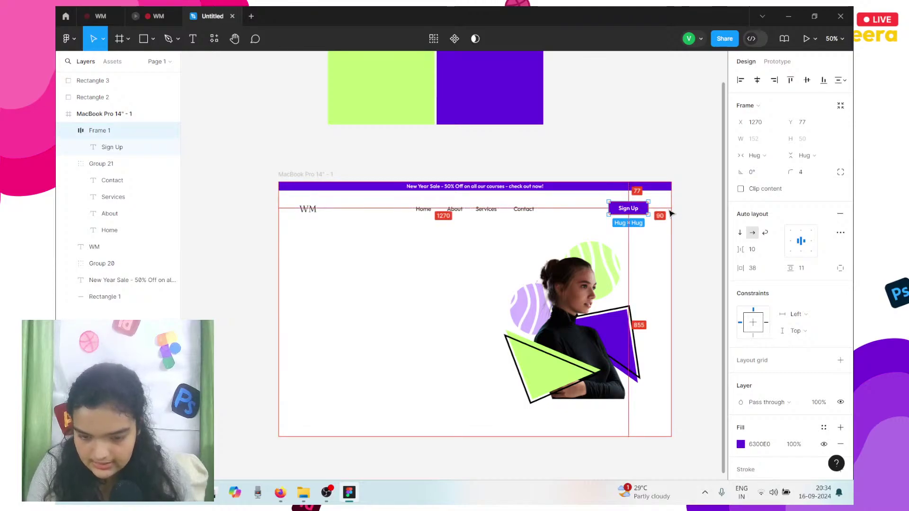
pyautogui.press('Right')
pyautogui.press('Right')
pyautogui.press('Right')
pyautogui.press('Right')
pyautogui.press('Right')
pyautogui.press('Right')
pyautogui.press('Right')
pyautogui.press('Right')
pyautogui.press('Right')
pyautogui.press('Right')
pyautogui.press('Right')
pyautogui.press('Right')
pyautogui.press('Right')
pyautogui.press('Right')
pyautogui.press('Right')
pyautogui.press('Right')
pyautogui.press('Right')
pyautogui.press('Left')
pyautogui.press('Left')
pyautogui.press('Left')
pyautogui.press('Left')
pyautogui.press('Left')
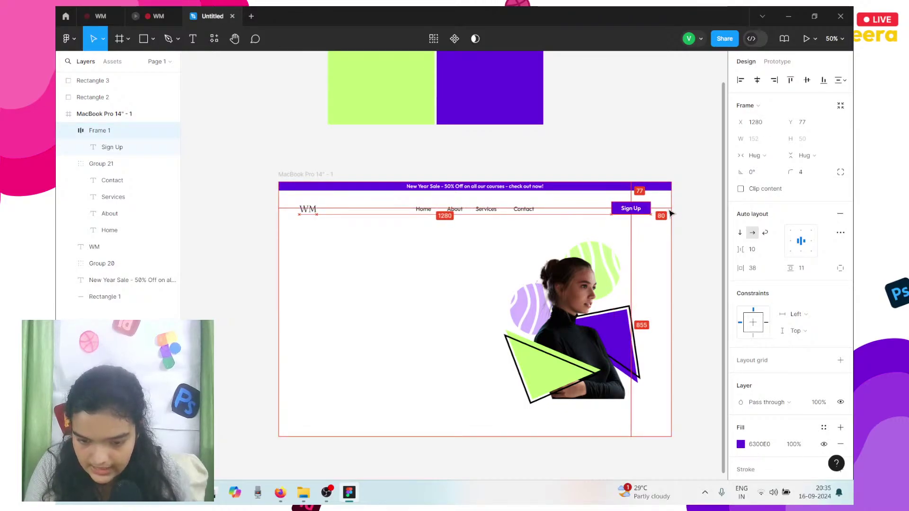
# - Shift the Sign Up button down to Y 80 to line it up with the navigation row
pyautogui.press('Down')
pyautogui.press('Down')
pyautogui.press('Down')
pyautogui.press('Down')
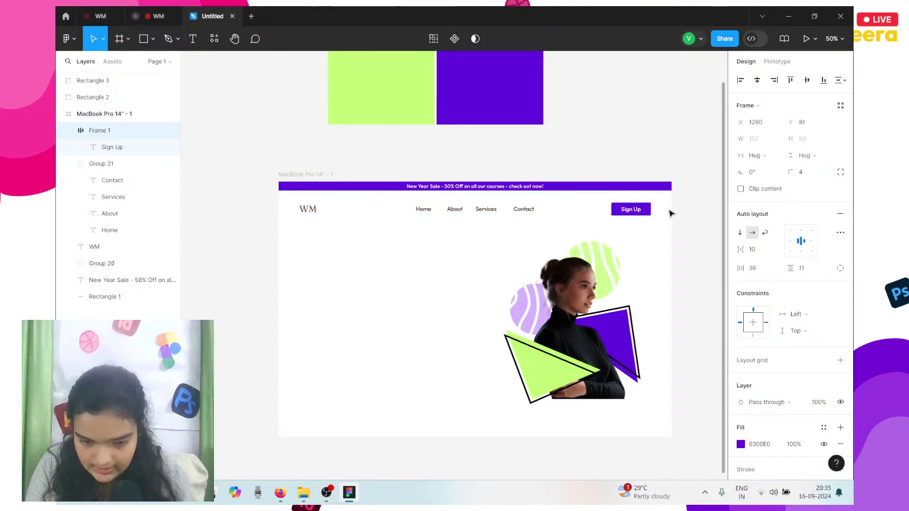
pyautogui.press('Up')
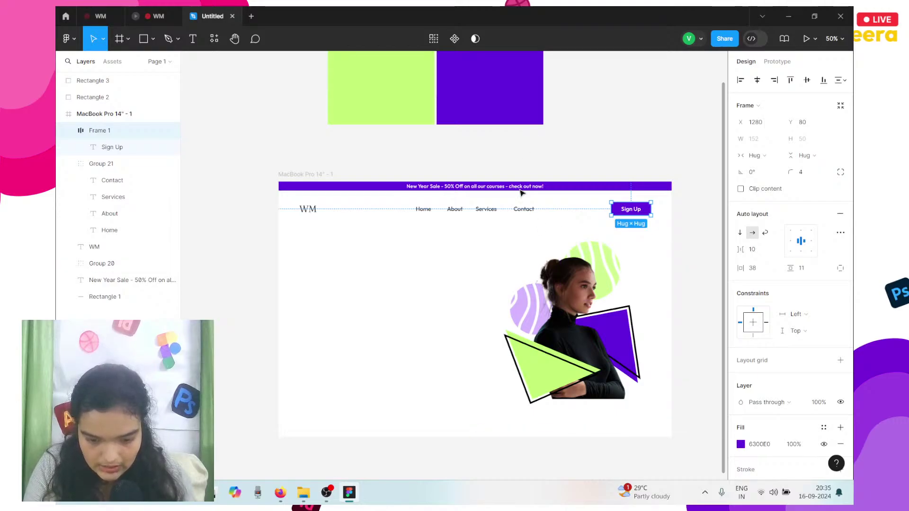
# - Try deleting the green striped circle behind the woman's head, and undo the deletion
pyautogui.scroll(5, 523, 190)
pyautogui.click(582, 245)
pyautogui.click(658, 293)
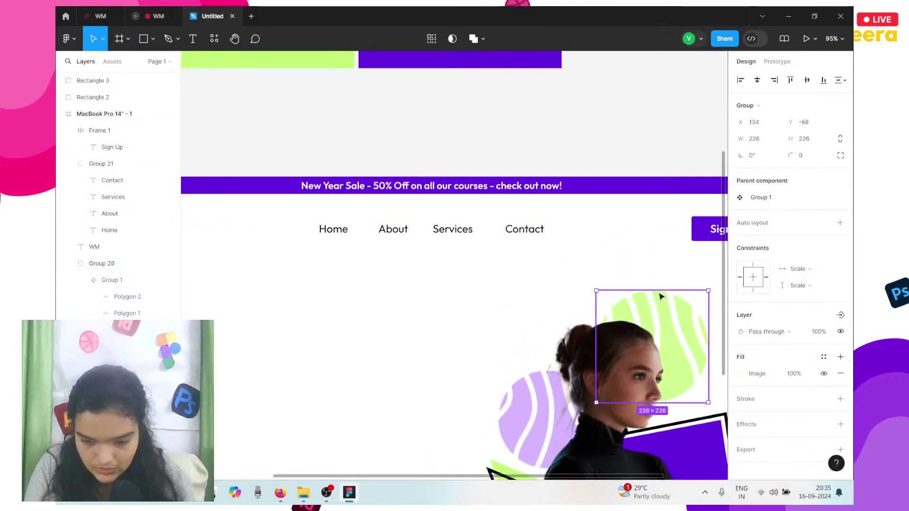
pyautogui.press('Escape')
pyautogui.click(658, 292)
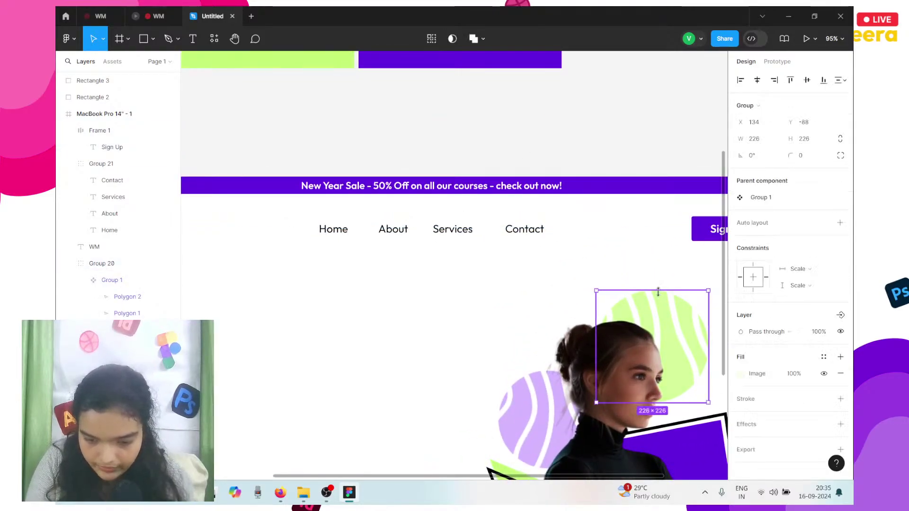
pyautogui.press('Delete')
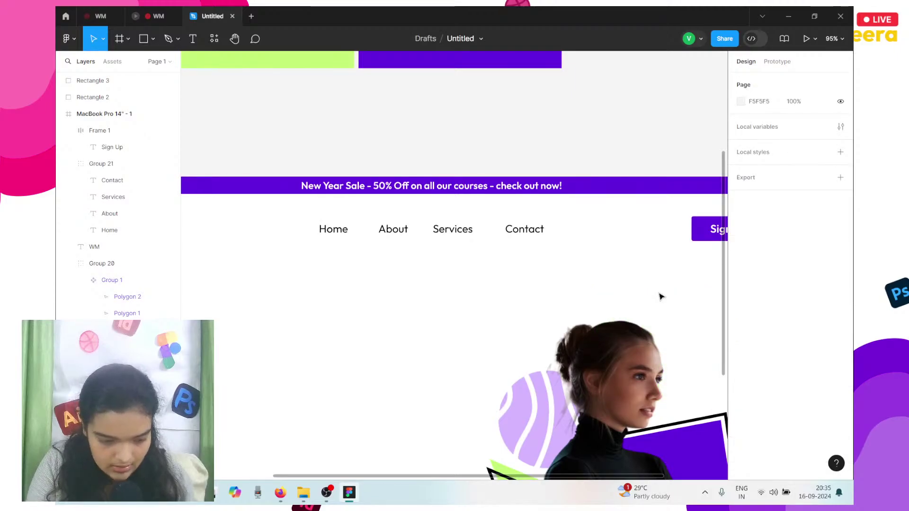
pyautogui.hotkey('ctrl', 'z')
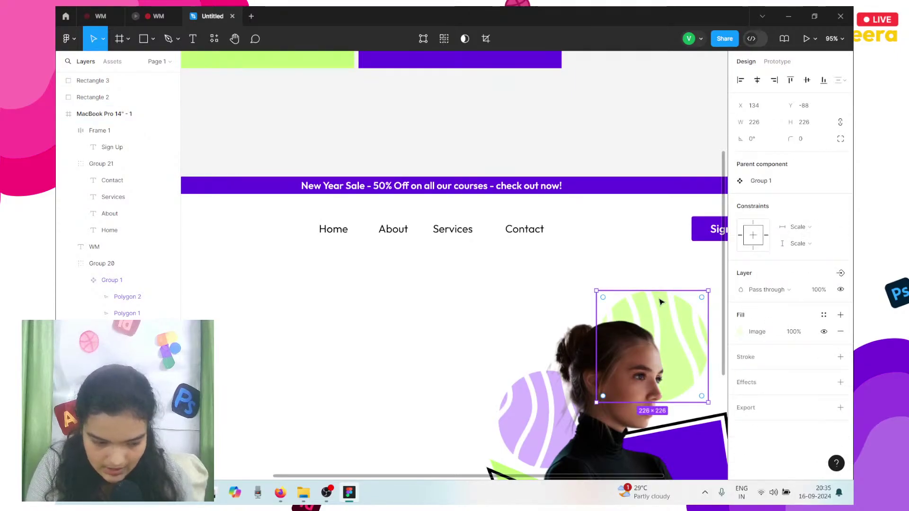
pyautogui.press('Escape')
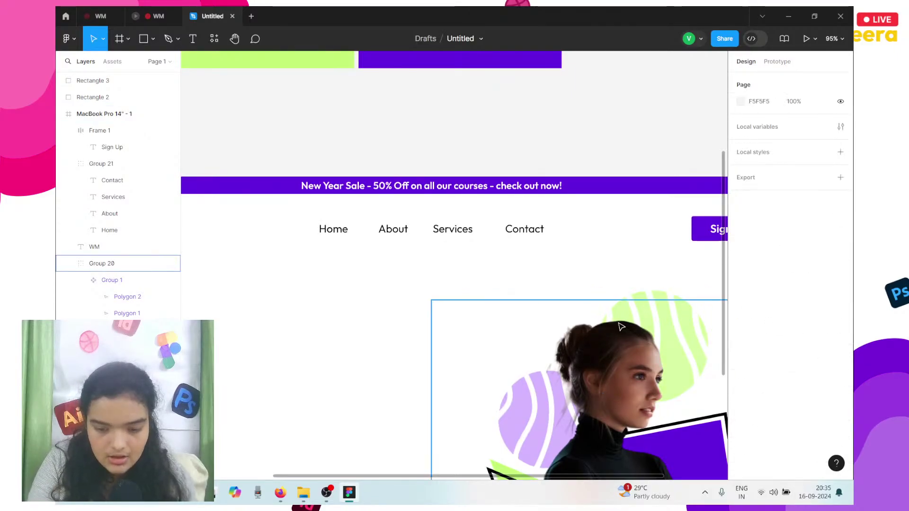
pyautogui.click(668, 298)
pyautogui.press('Escape')
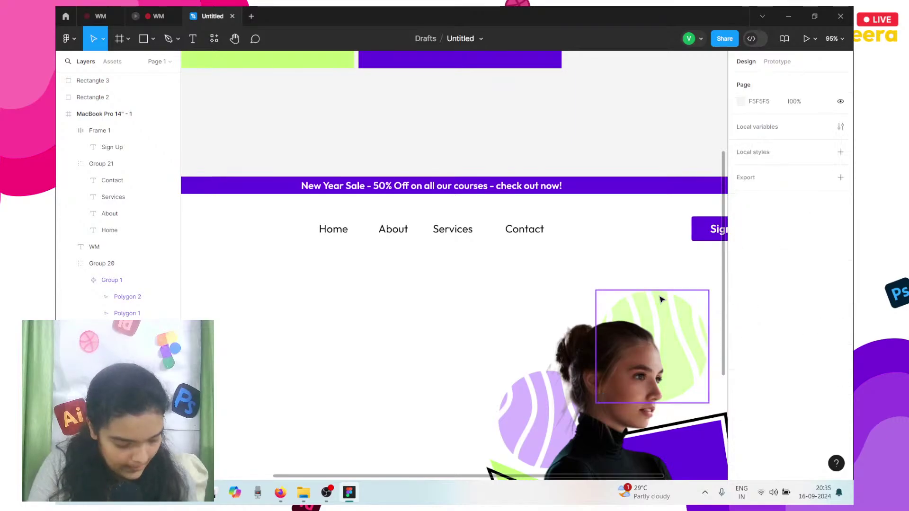
pyautogui.scroll(-5, 661, 300)
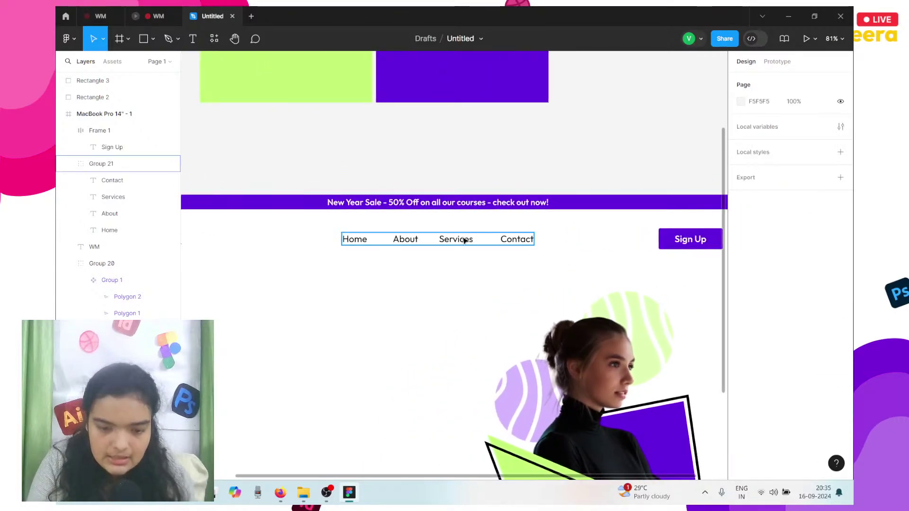
# - Activate the Pencil tool for freehand drawing beneath the navigation links
pyautogui.hscroll(2, 578, 167)
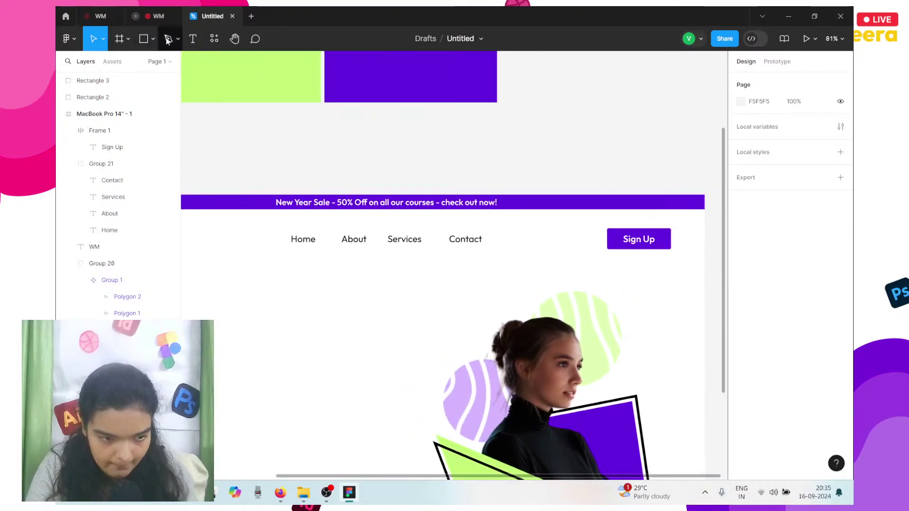
pyautogui.click(178, 43)
pyautogui.click(152, 75)
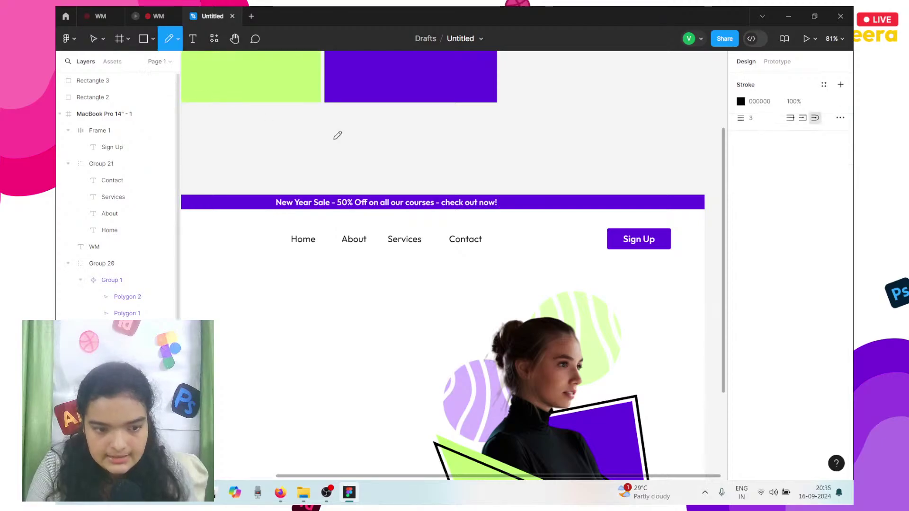
pyautogui.scroll(5, 552, 314)
pyautogui.scroll(-3, 552, 373)
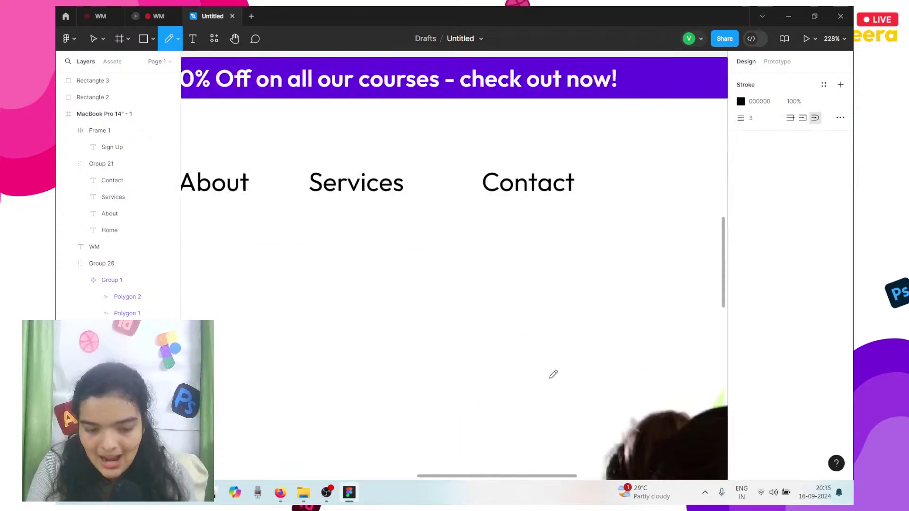
pyautogui.hscroll(-2, 347, 219)
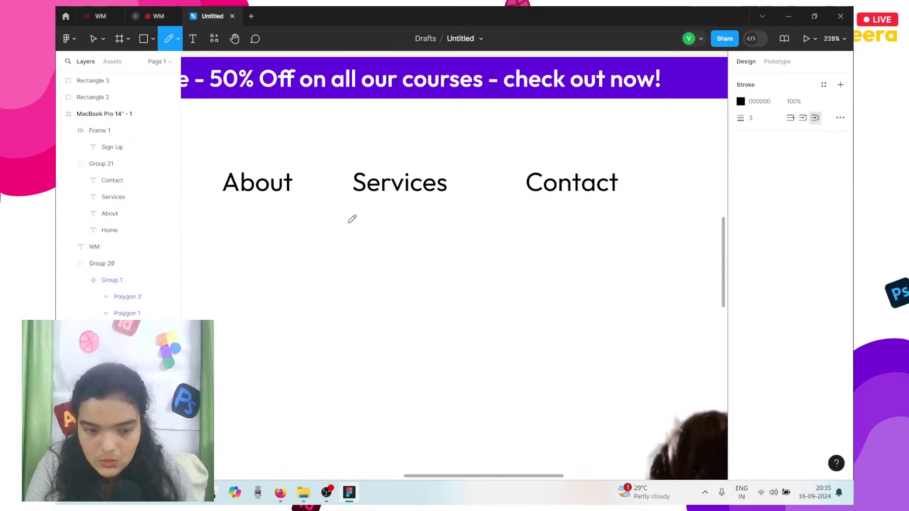
pyautogui.moveTo(352, 218)
pyautogui.mouseDown()
pyautogui.moveTo(497, 173)
pyautogui.moveTo(487, 183)
pyautogui.mouseUp()
pyautogui.hotkey('ctrl', 'z')
pyautogui.hscroll(-1, 368, 222)
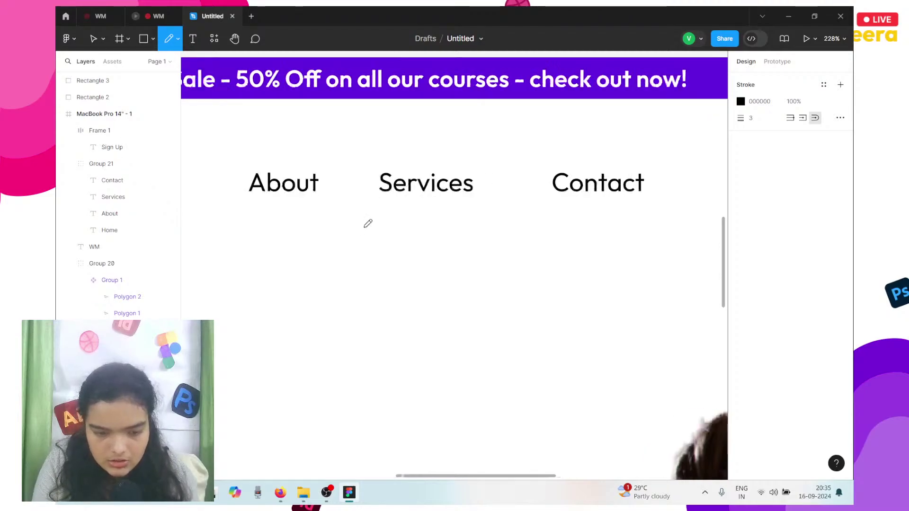
pyautogui.hscroll(-5, 368, 223)
pyautogui.moveTo(515, 237)
pyautogui.mouseDown()
pyautogui.moveTo(658, 201)
pyautogui.moveTo(619, 205)
pyautogui.moveTo(534, 245)
pyautogui.mouseUp()
pyautogui.hotkey('ctrl', 'z')
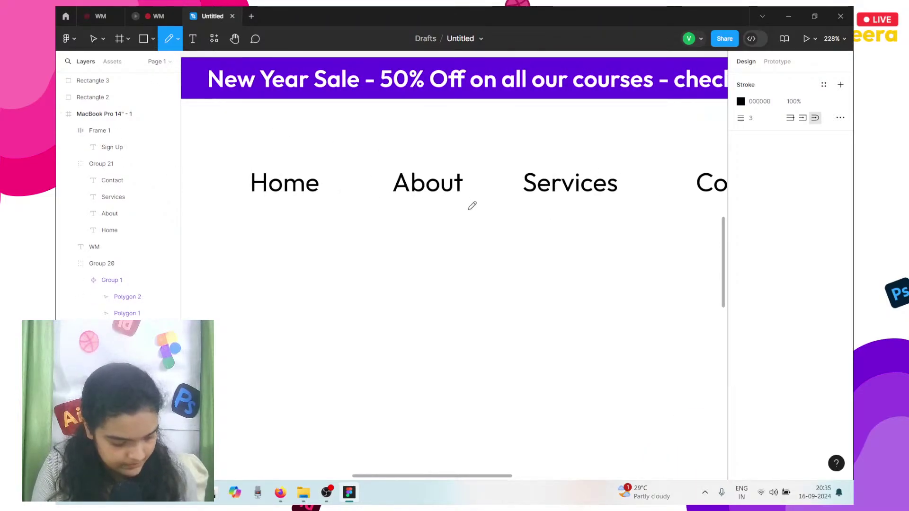
# - Draw a freehand double-stroke underline about 99 wide and 38 high below the Services link, and return to the Move tool
pyautogui.click(522, 238)
pyautogui.moveTo(519, 241)
pyautogui.mouseDown()
pyautogui.moveTo(634, 232)
pyautogui.moveTo(534, 267)
pyautogui.mouseUp()
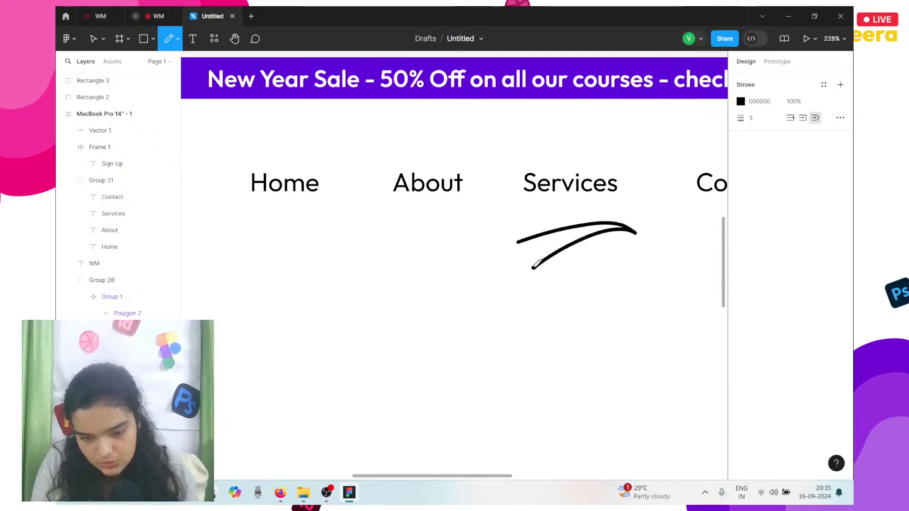
pyautogui.click(99, 39)
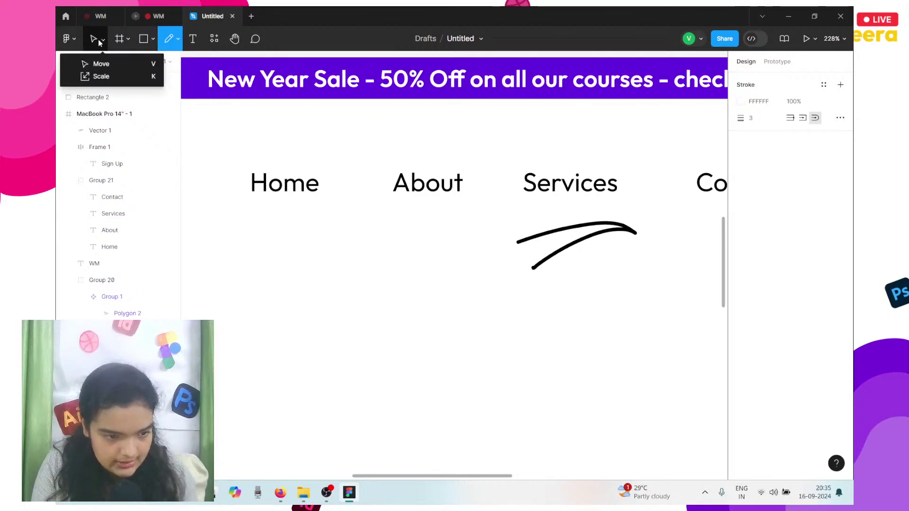
pyautogui.press('v')
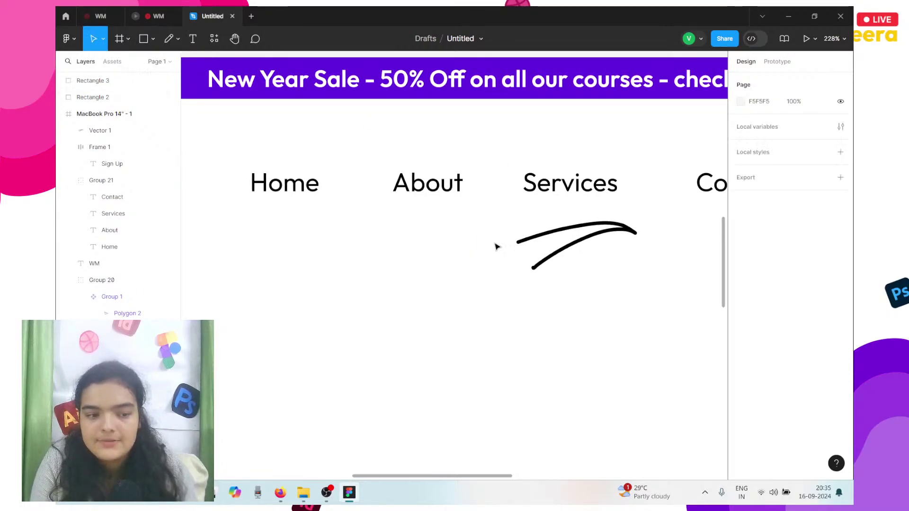
# - Flatten the hand-drawn underline to a height of 15 directly beneath Services and color its stroke purple 6300E0
pyautogui.click(575, 253)
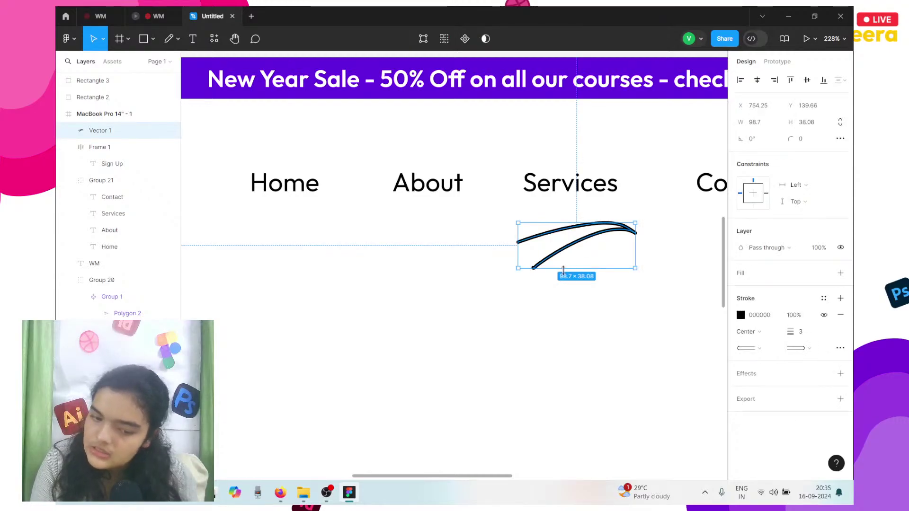
pyautogui.moveTo(566, 276)
pyautogui.mouseDown()
pyautogui.moveTo(558, 229)
pyautogui.moveTo(562, 240)
pyautogui.moveTo(561, 217)
pyautogui.moveTo(570, 221)
pyautogui.mouseUp()
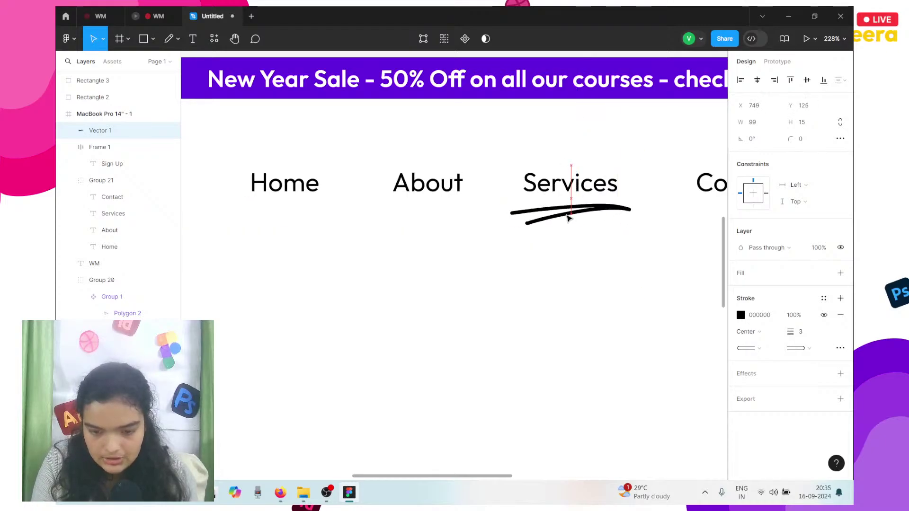
pyautogui.click(740, 315)
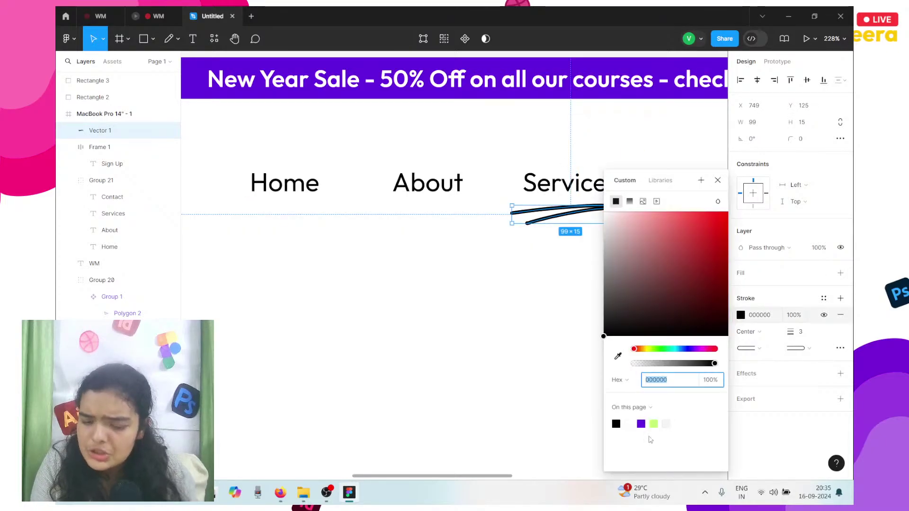
pyautogui.click(641, 423)
# - Nudge the purple underline up and slightly right to X 751, Y 120, closer to the Services link
pyautogui.scroll(-5, 478, 333)
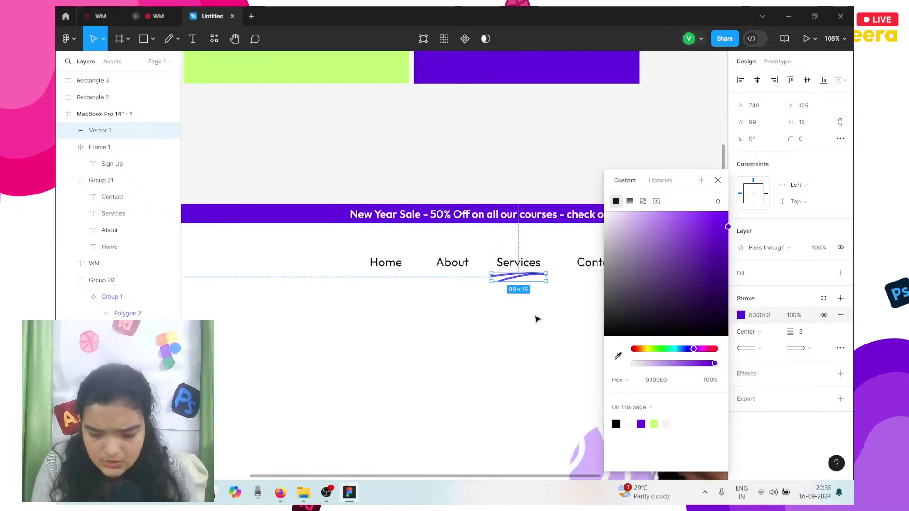
pyautogui.press('Up')
pyautogui.press('Up')
pyautogui.press('Up')
pyautogui.press('Up')
pyautogui.press('Up')
pyautogui.press('Right')
pyautogui.press('Right')
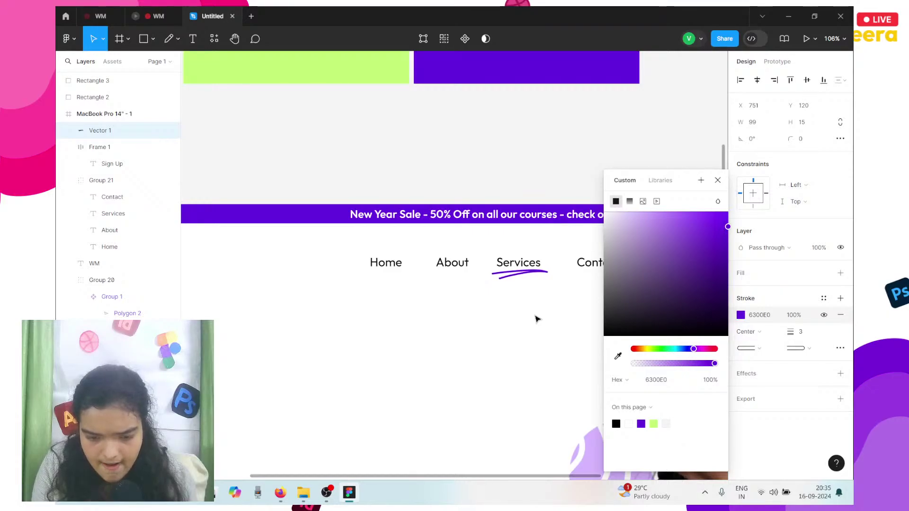
# - Nudge the illustration group of the woman and shapes up to Y 242
pyautogui.scroll(-5, 536, 319)
pyautogui.click(516, 326)
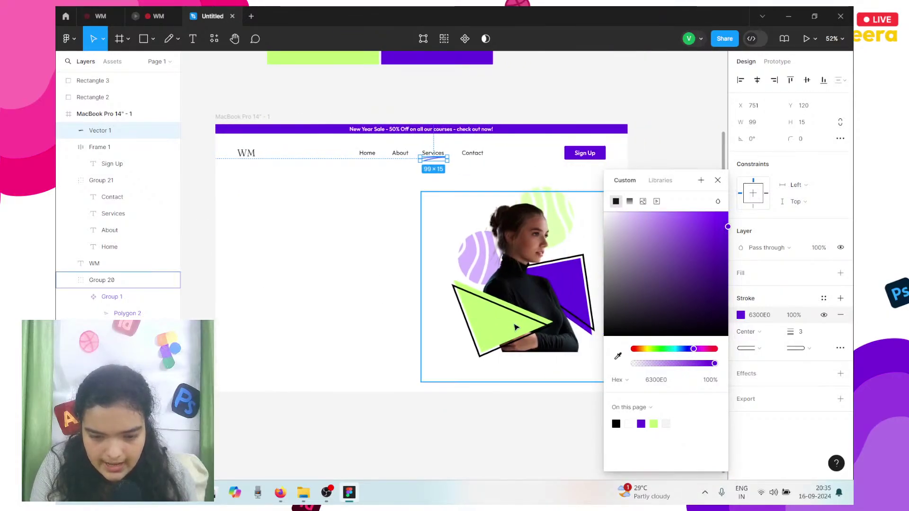
pyautogui.press('Up')
pyautogui.press('Up')
pyautogui.press('Up')
pyautogui.press('Up')
pyautogui.press('Up')
pyautogui.press('Up')
pyautogui.press('Up')
pyautogui.press('Up')
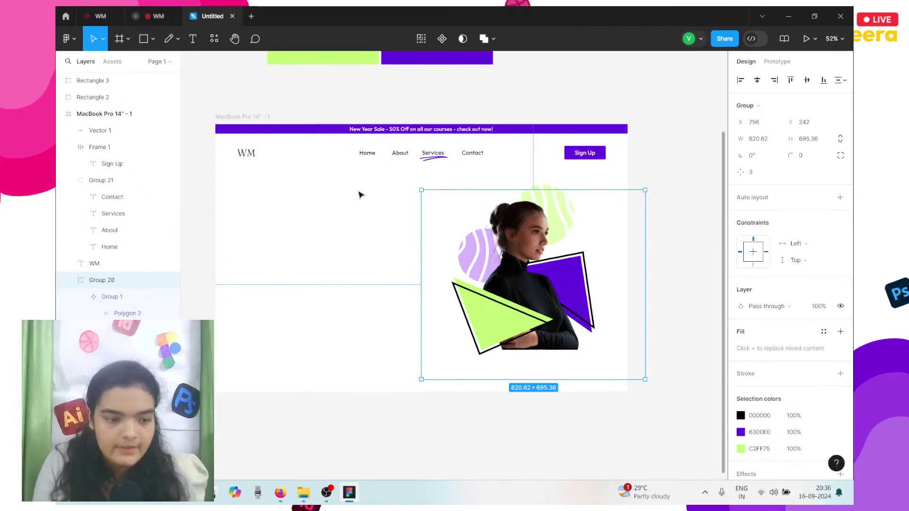
# - Check the headline in the WM prototype and add the text "Welcome to WayMakers" in the empty area beside the illustration
pyautogui.click(146, 10)
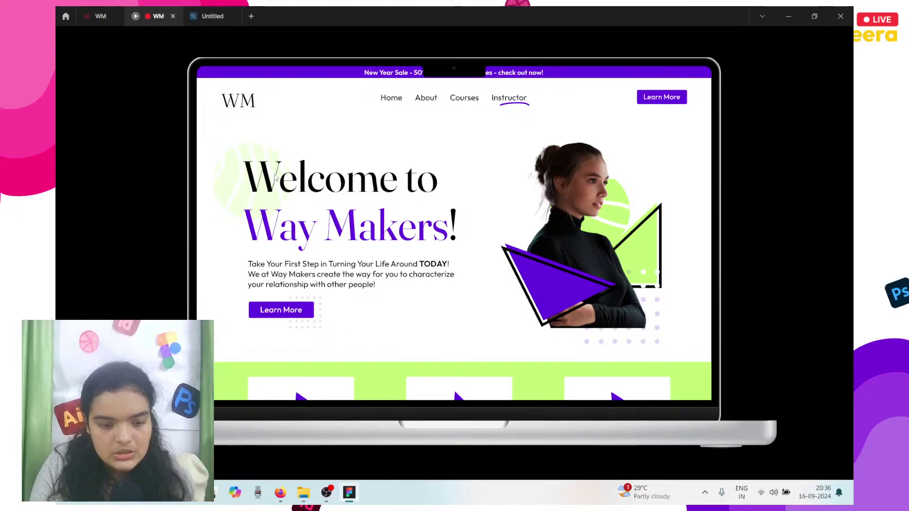
pyautogui.click(221, 16)
pyautogui.click(193, 41)
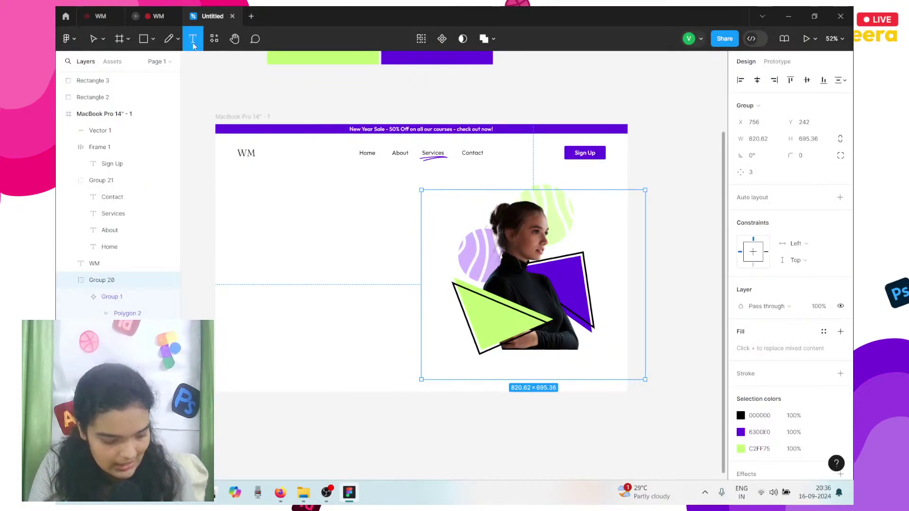
pyautogui.click(303, 256)
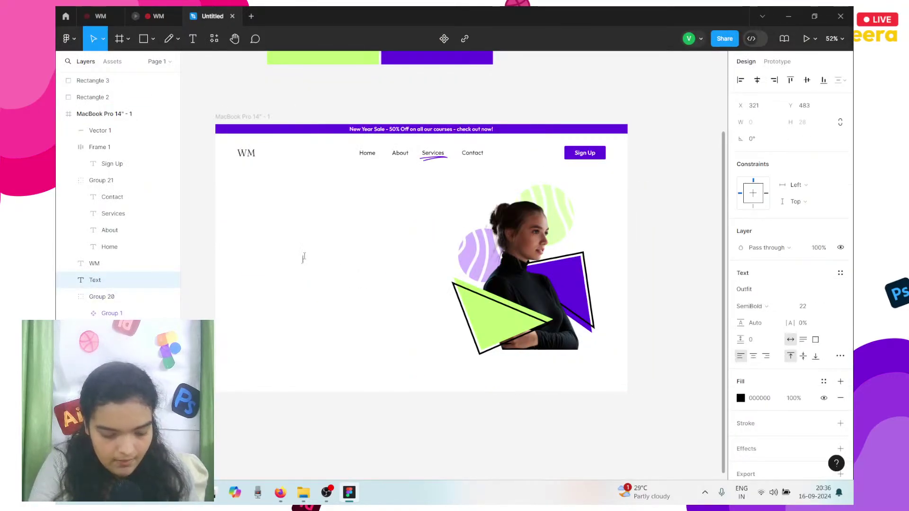
pyautogui.write('Welcome')
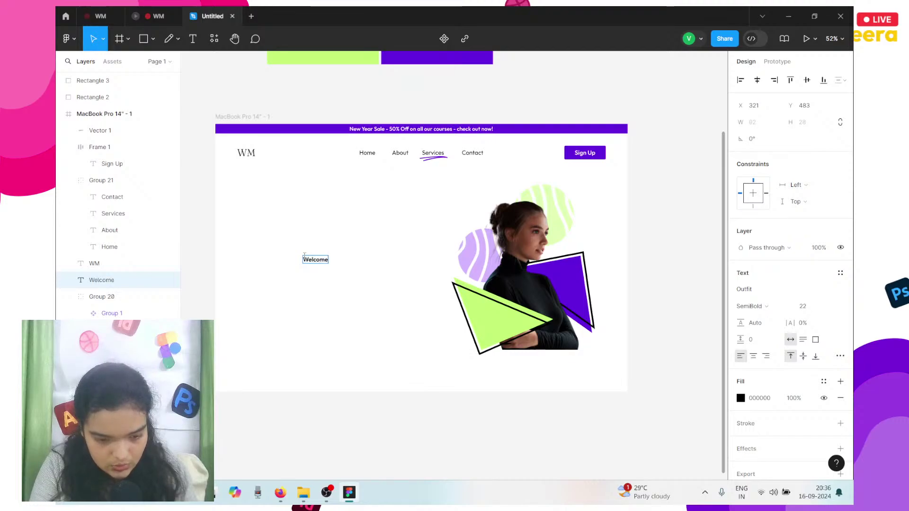
pyautogui.write(' to WayMa')
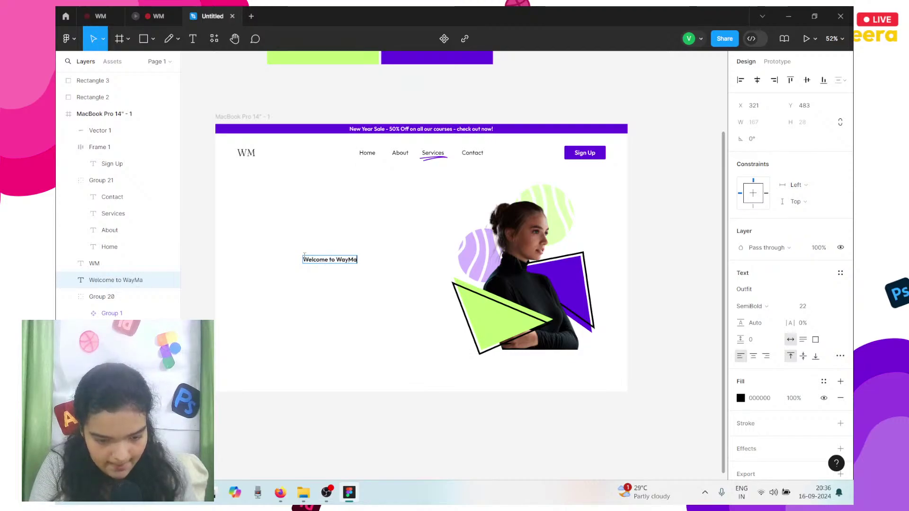
pyautogui.write('kers')
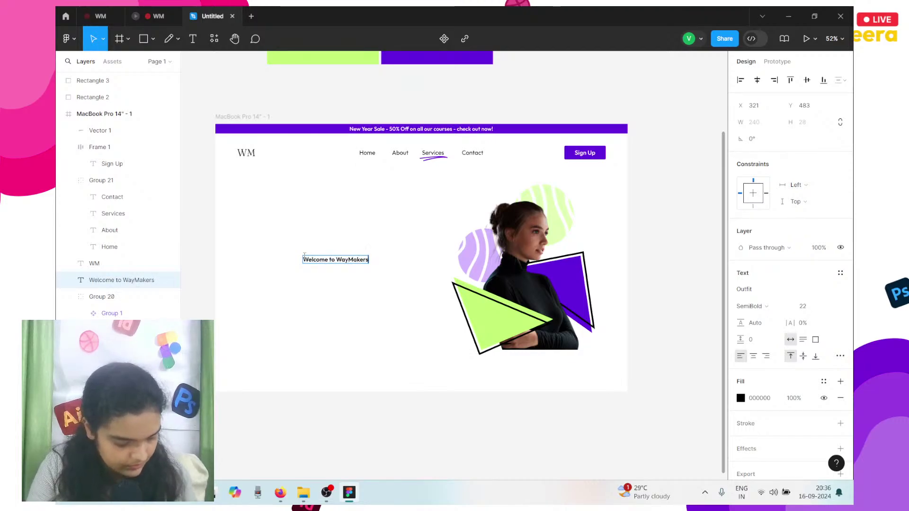
pyautogui.scroll(5, 309, 272)
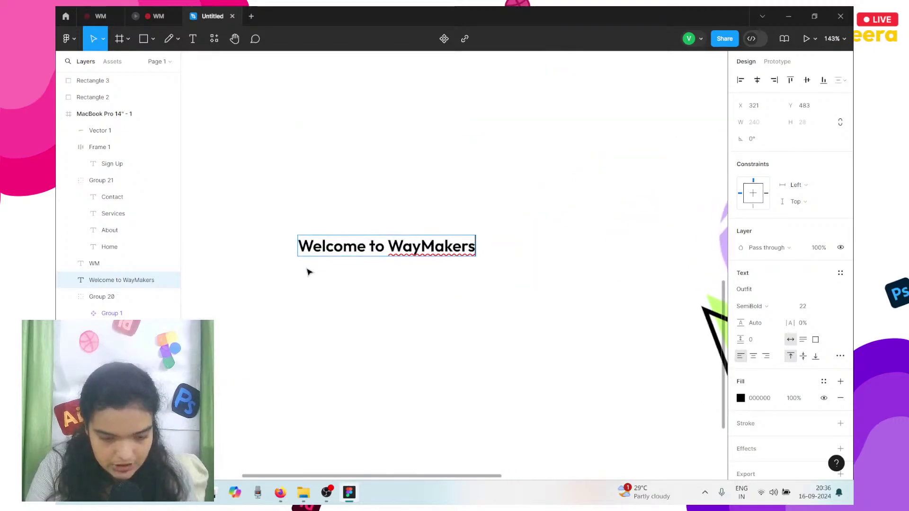
pyautogui.press('Escape')
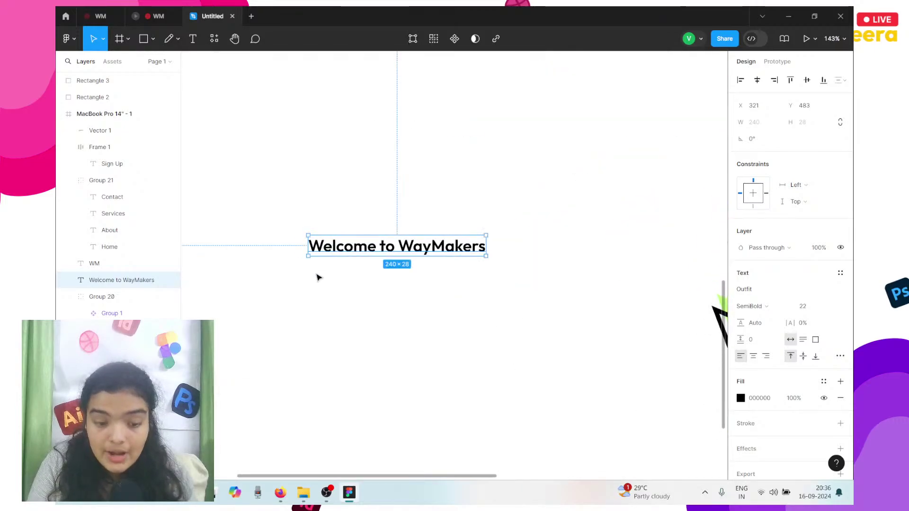
# - Change the heading's font to Fraunces with the Regular weight
pyautogui.click(799, 309)
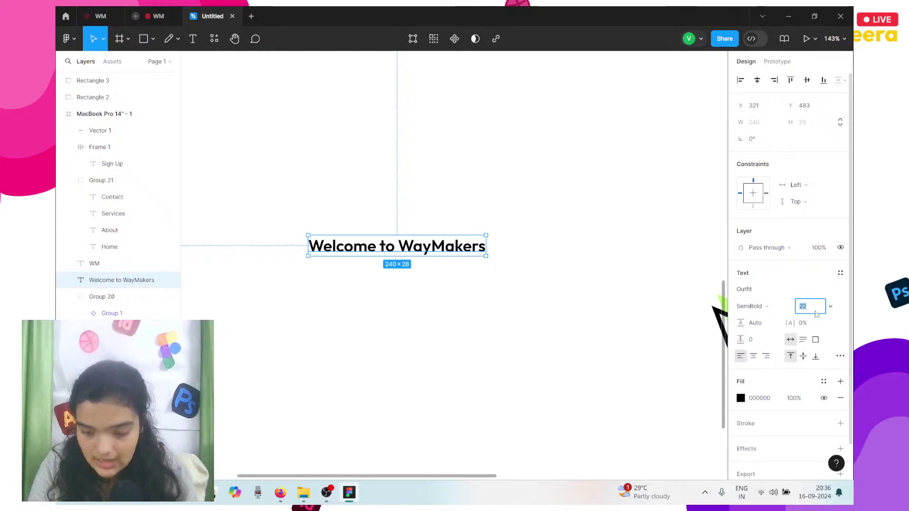
pyautogui.click(786, 289)
pyautogui.write('fran')
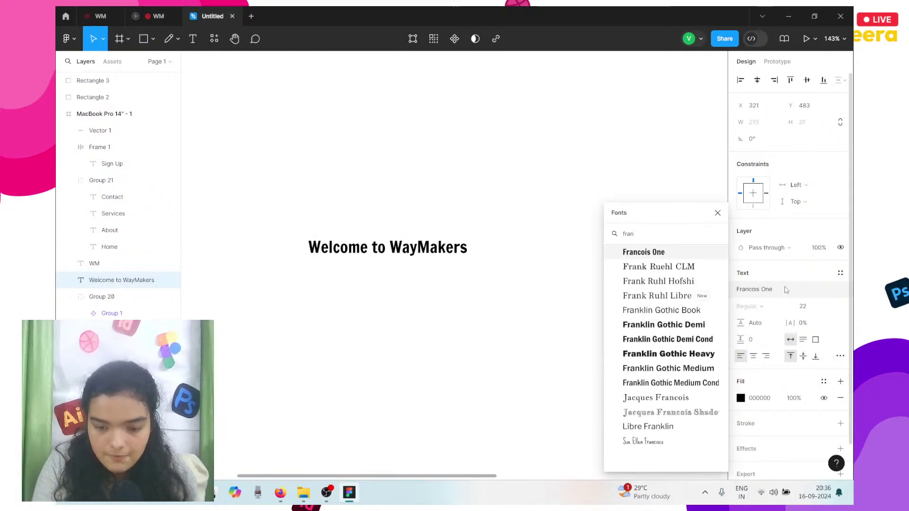
pyautogui.press('BackSpace')
pyautogui.write('unces')
pyautogui.press('Return')
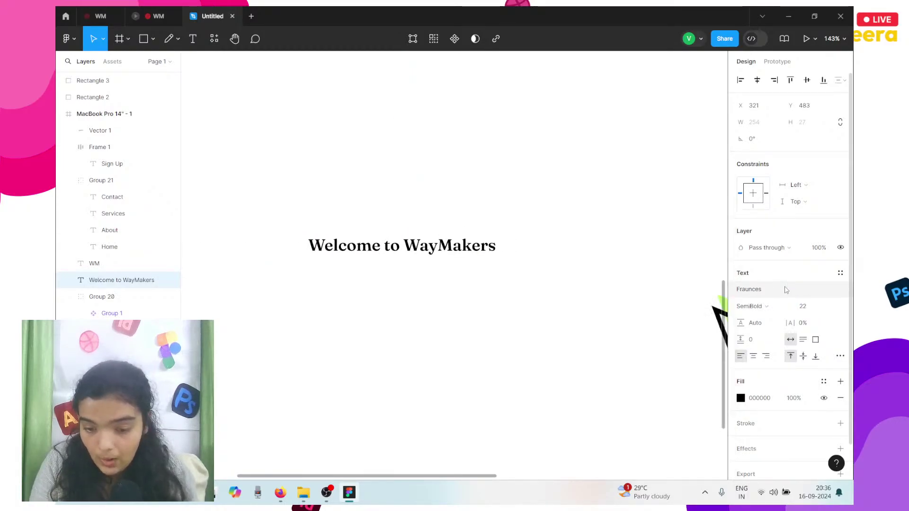
pyautogui.click(757, 308)
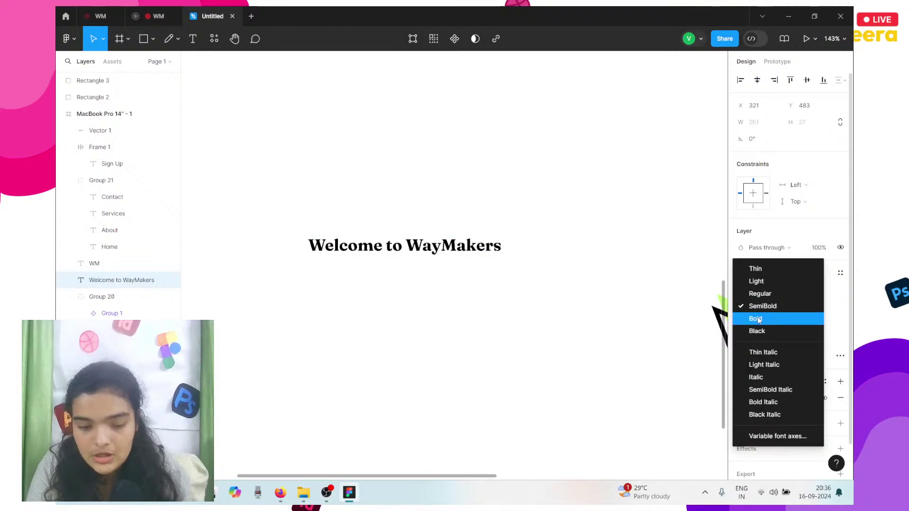
pyautogui.click(803, 295)
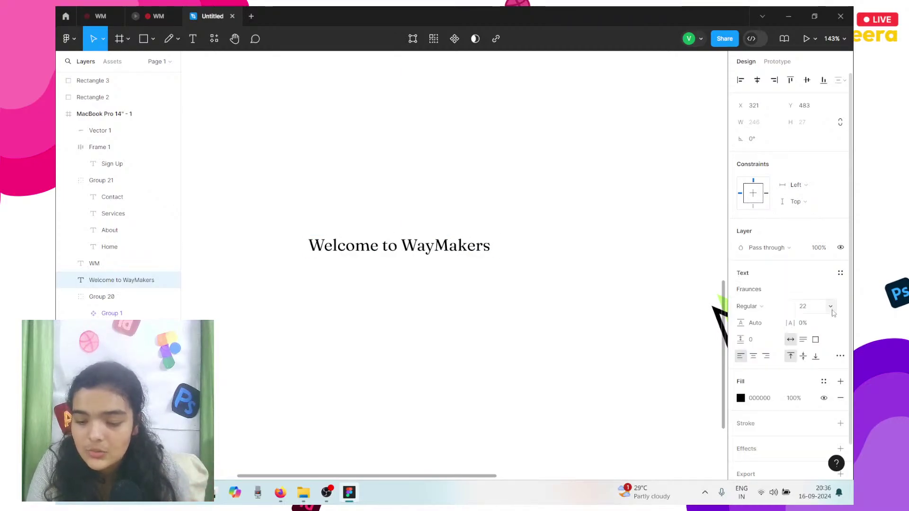
# - Try a font size of 64 on the Welcome to WayMakers heading
pyautogui.click(815, 307)
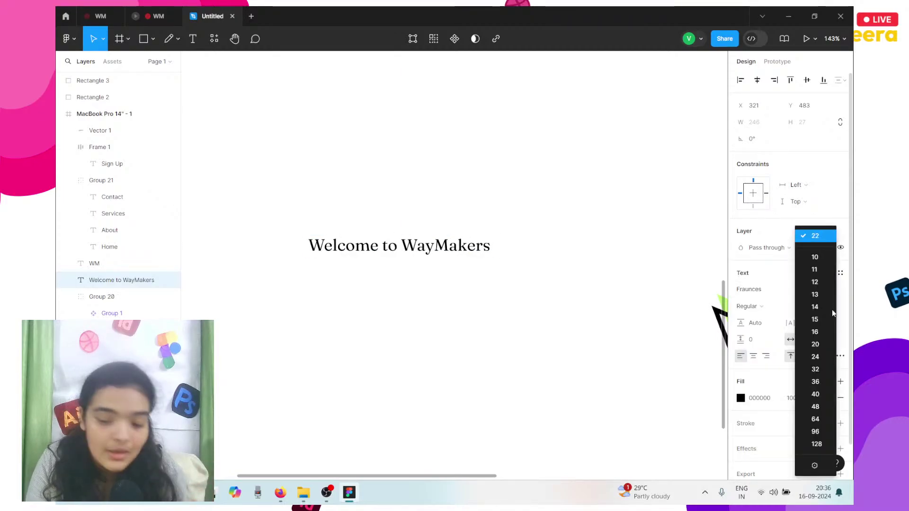
pyautogui.click(804, 418)
pyautogui.scroll(-3, 613, 336)
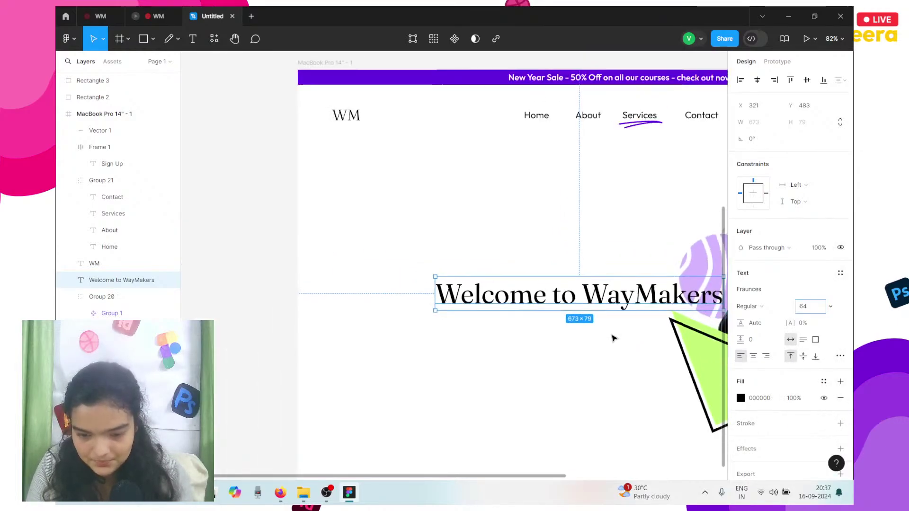
pyautogui.hscroll(3, 613, 337)
# - Set the heading's font size to 128
pyautogui.click(830, 308)
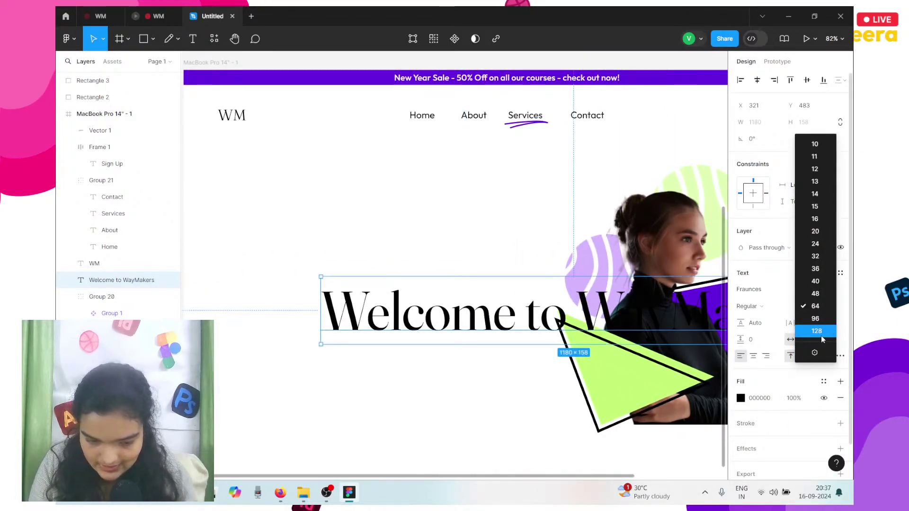
pyautogui.click(816, 331)
pyautogui.scroll(-4, 669, 291)
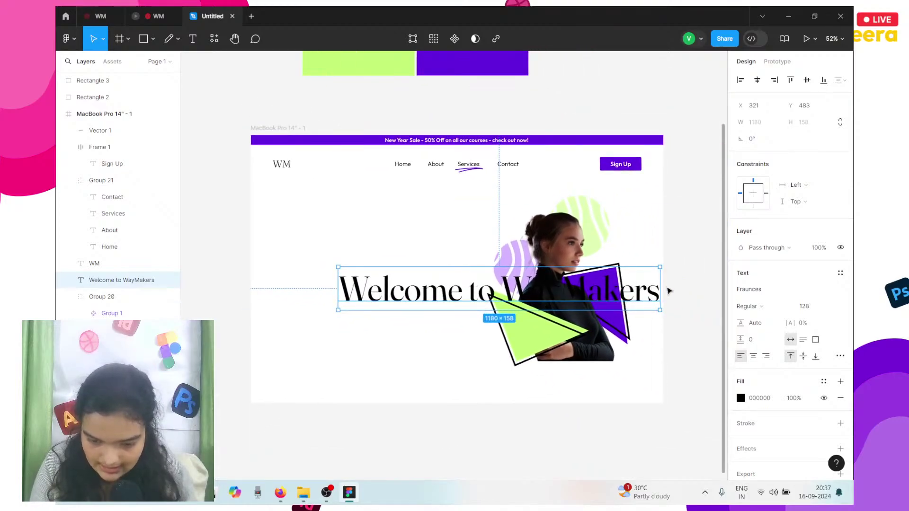
# - Narrow the heading's text box to 662 so it wraps onto two lines, and move it to X 113, Y 272
pyautogui.moveTo(663, 286); pyautogui.dragTo(501, 286)
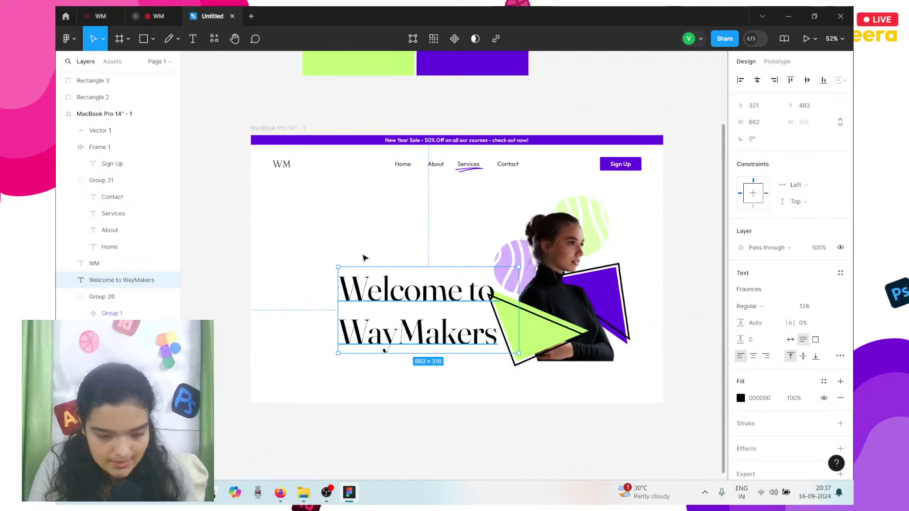
pyautogui.moveTo(443, 293); pyautogui.dragTo(389, 240)
pyautogui.scroll(5, 379, 227)
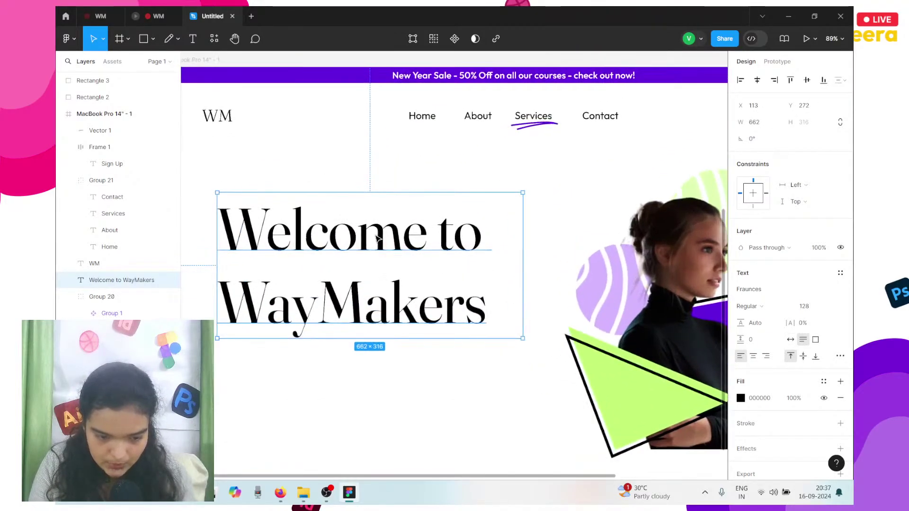
# - Try a font size of 144 on the heading and set it back to 128
pyautogui.click(813, 308)
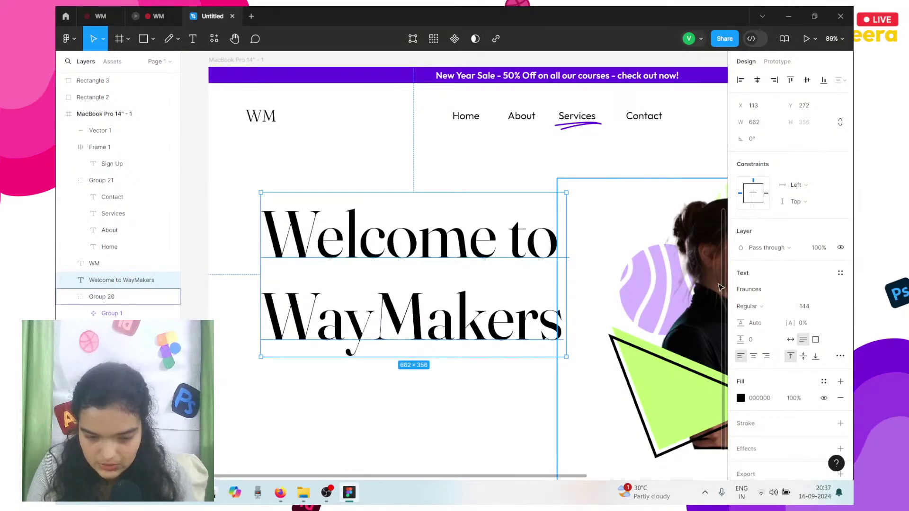
pyautogui.scroll(-5, 401, 314)
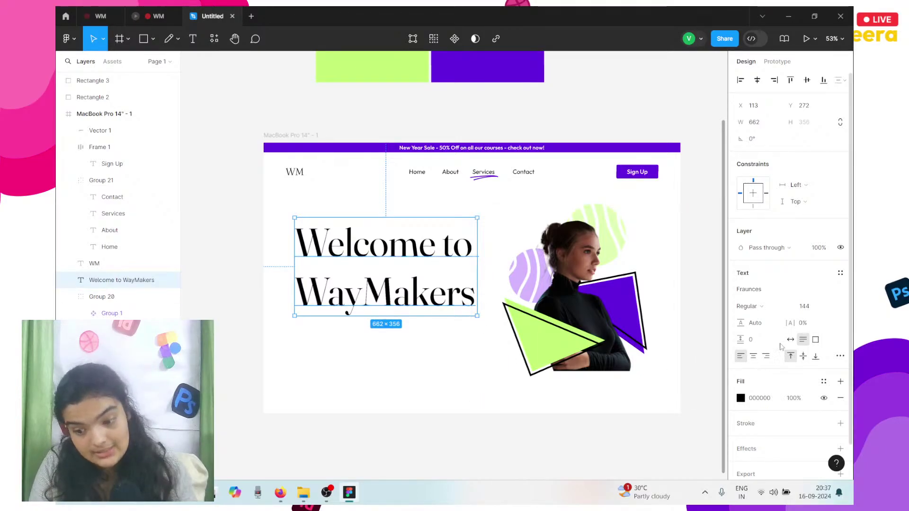
pyautogui.click(803, 307)
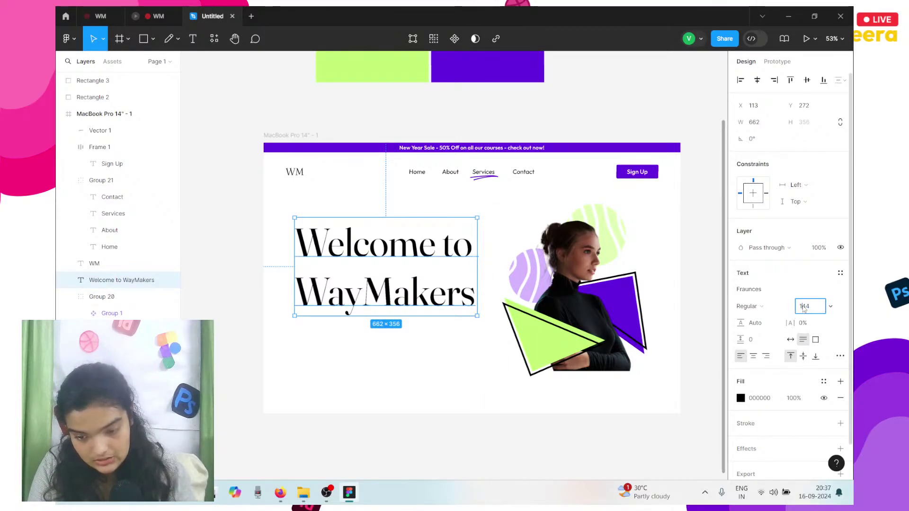
pyautogui.write('128')
pyautogui.press('Return')
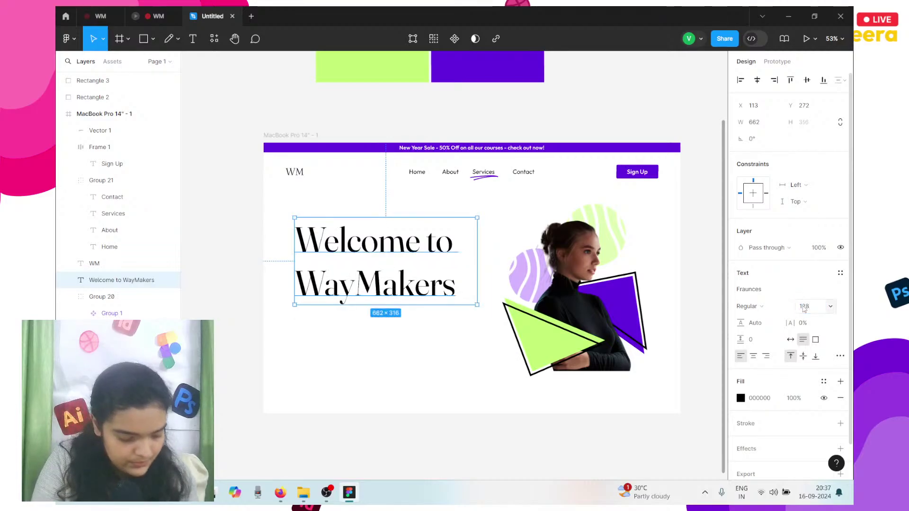
# - Split WayMakers into "Way Makers" in the heading and move the text box to X 151, Y 265
pyautogui.doubleClick(354, 282)
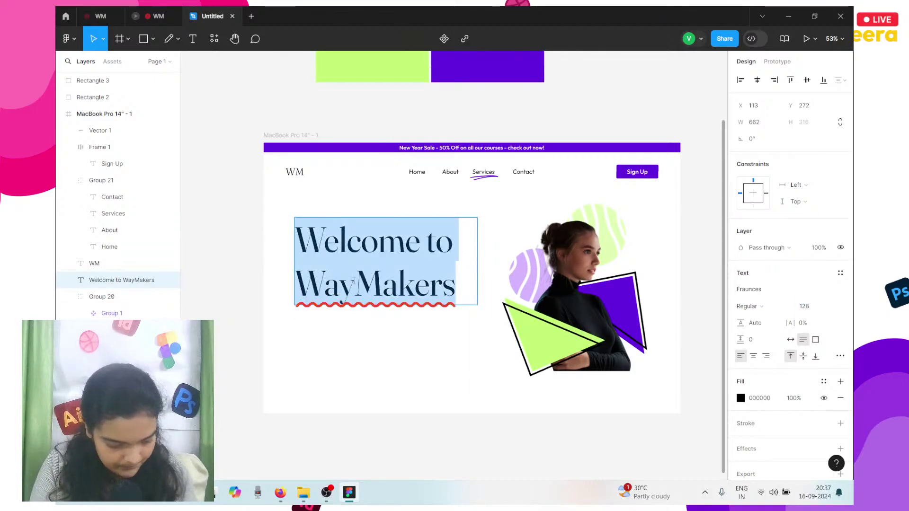
pyautogui.click(355, 284)
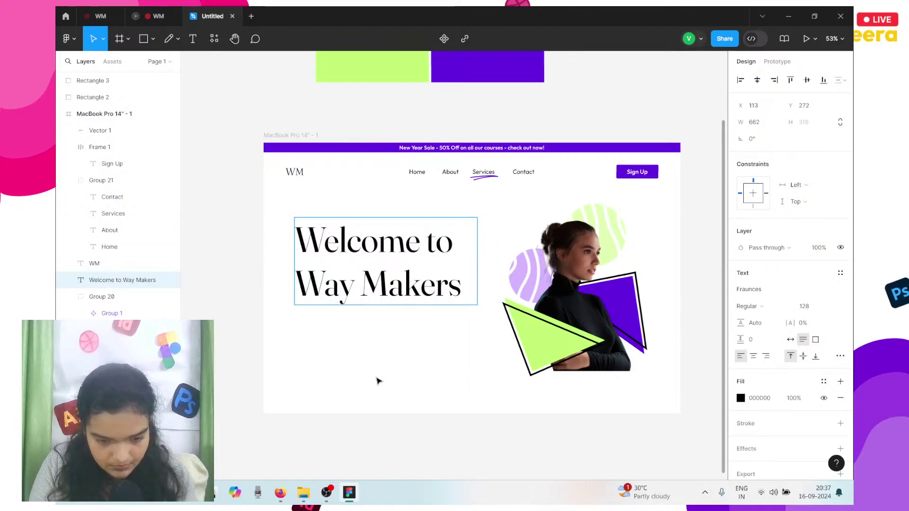
pyautogui.press('Escape')
pyautogui.moveTo(385, 278); pyautogui.dragTo(395, 276)
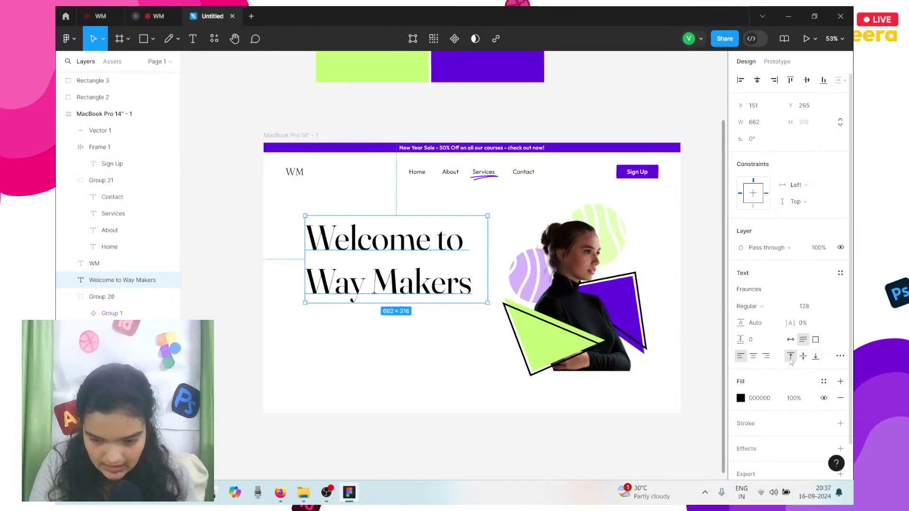
# - Try a font size of 96 on the Welcome to Way Makers heading
pyautogui.click(807, 306)
pyautogui.write('96')
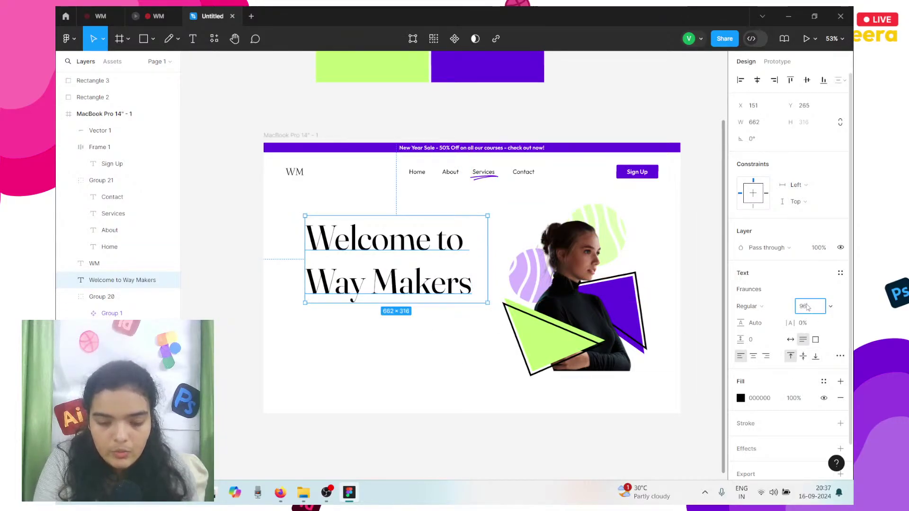
pyautogui.press('Return')
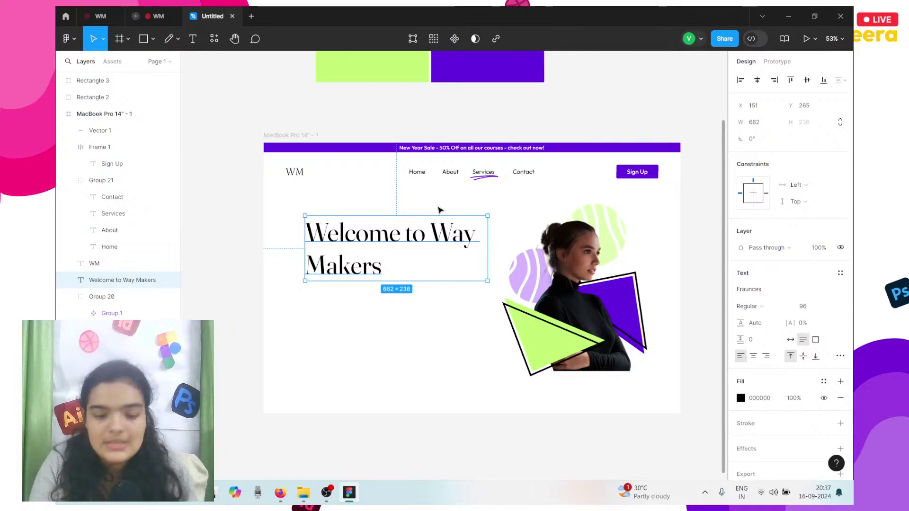
# - Set the heading's font size to 112 and nudge it down to Y 268
pyautogui.click(809, 307)
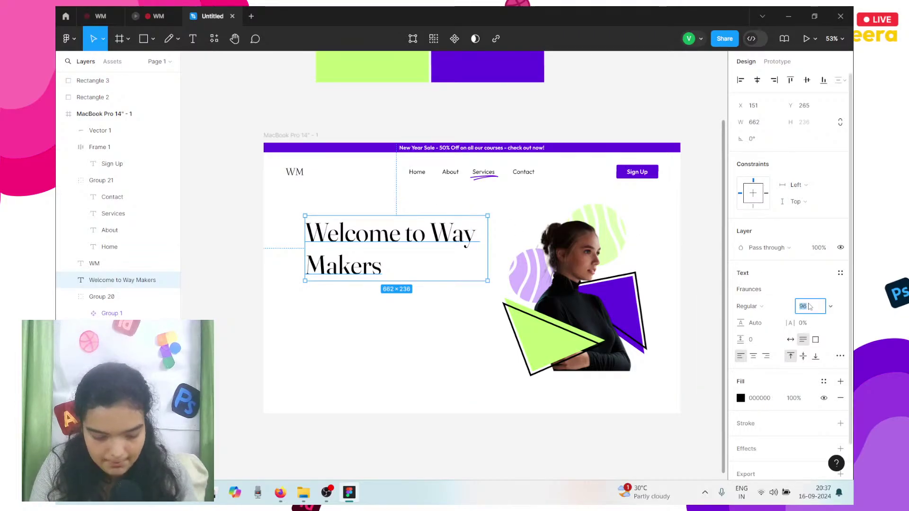
pyautogui.press('Return')
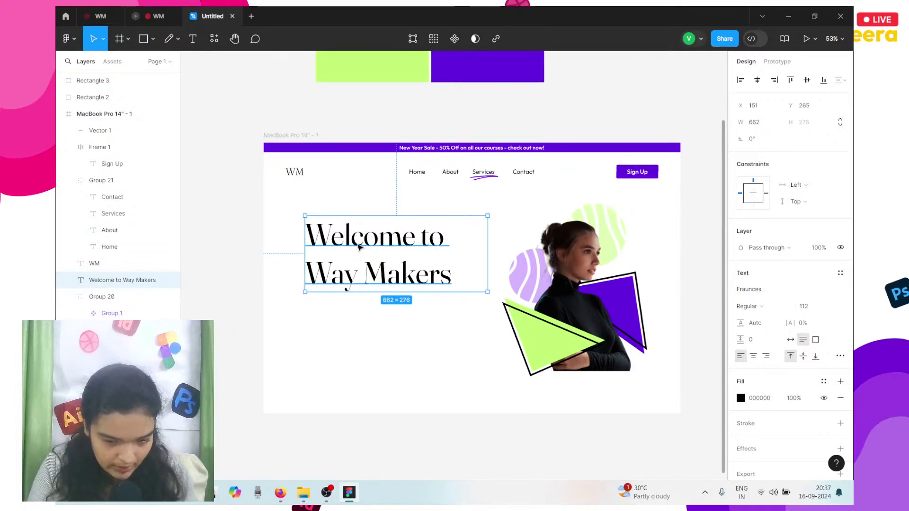
pyautogui.scroll(3, 358, 247)
pyautogui.scroll(4, 359, 246)
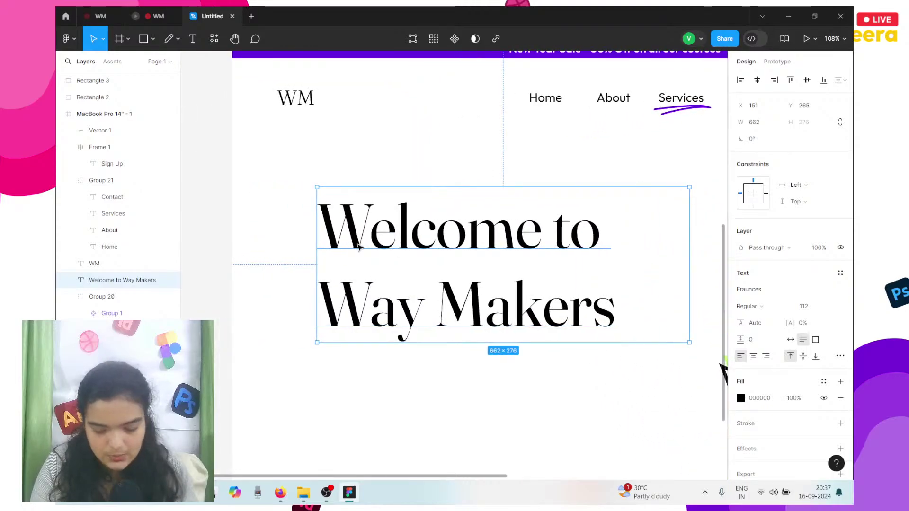
pyautogui.press('Down')
pyautogui.press('Down')
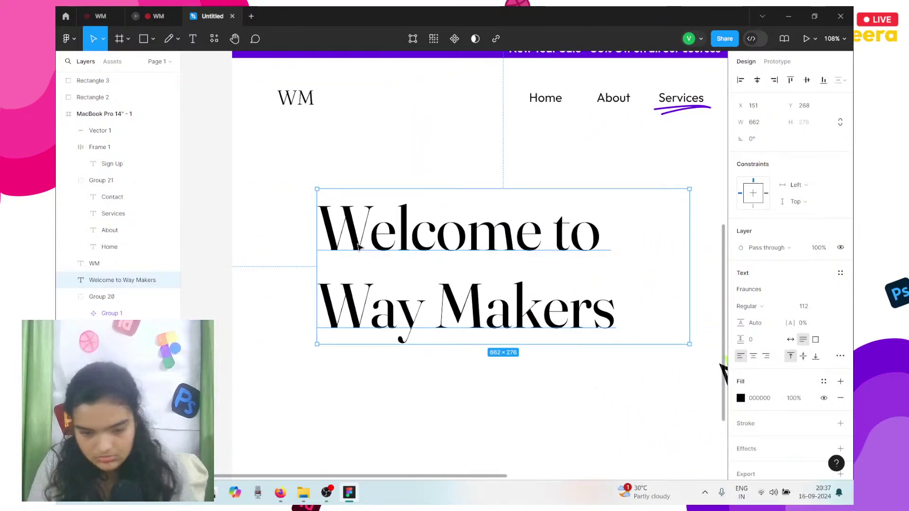
# - Check the heading in the WM prototype and add an exclamation mark after "Way Makers" in the Untitled design
pyautogui.moveTo(151, 9)
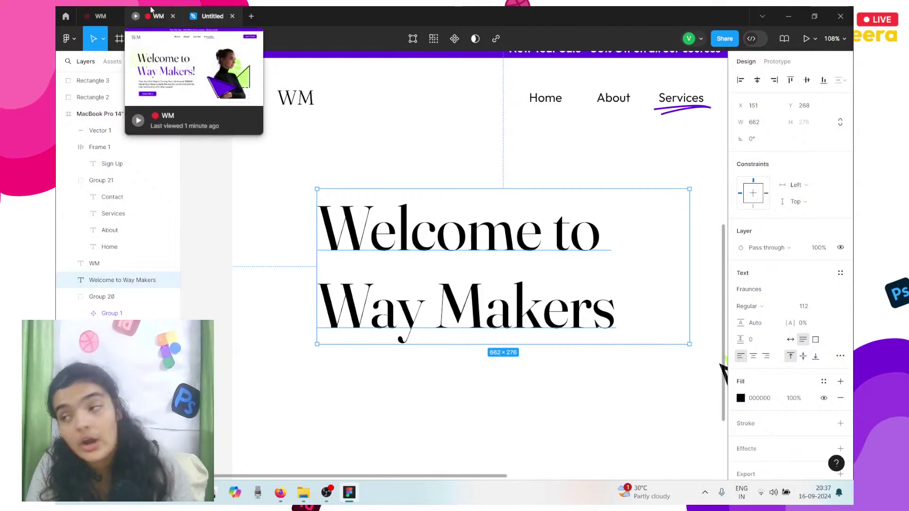
pyautogui.click(150, 9)
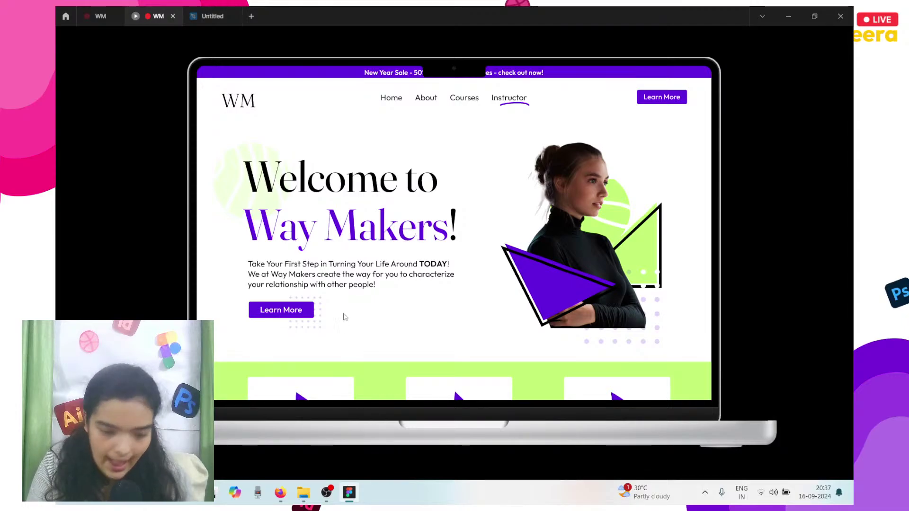
pyautogui.click(212, 16)
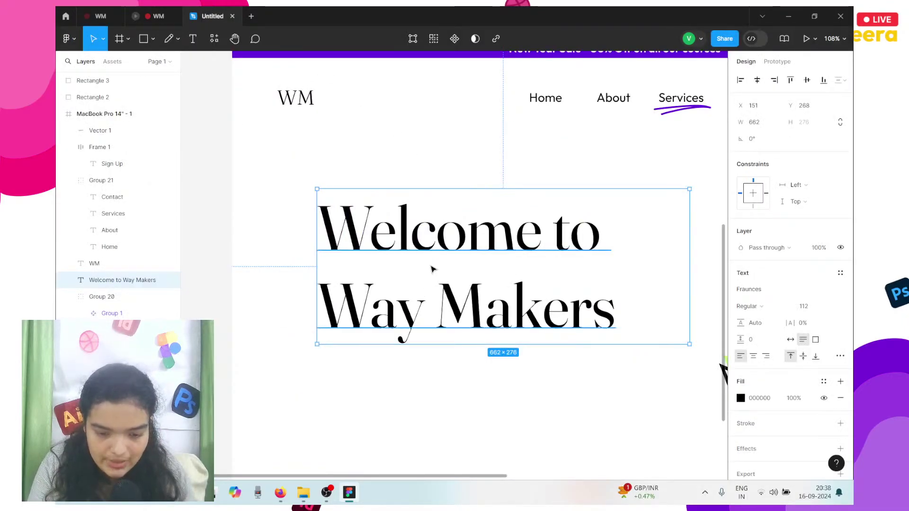
pyautogui.doubleClick(583, 289)
pyautogui.click(665, 314)
pyautogui.write('!')
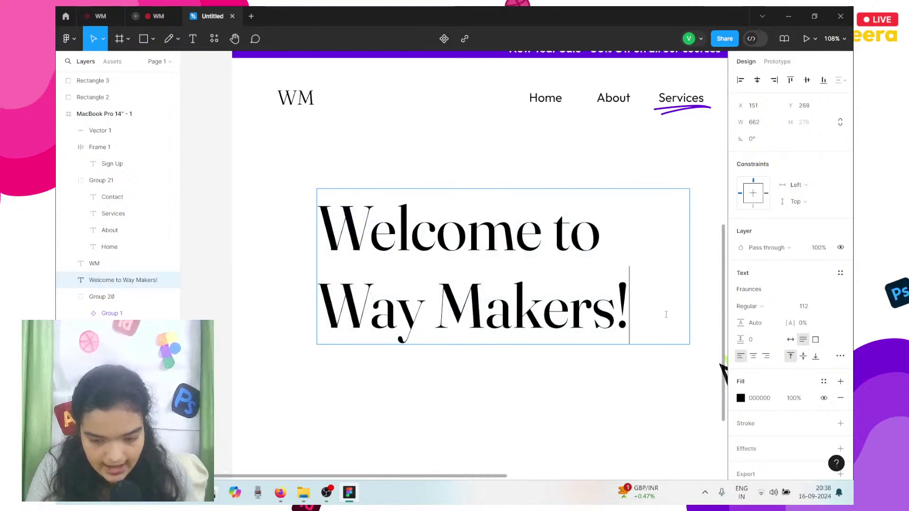
# - Recolor the words "Way Makers" with the page's purple, leaving the exclamation mark black
pyautogui.moveTo(615, 308); pyautogui.dragTo(318, 293)
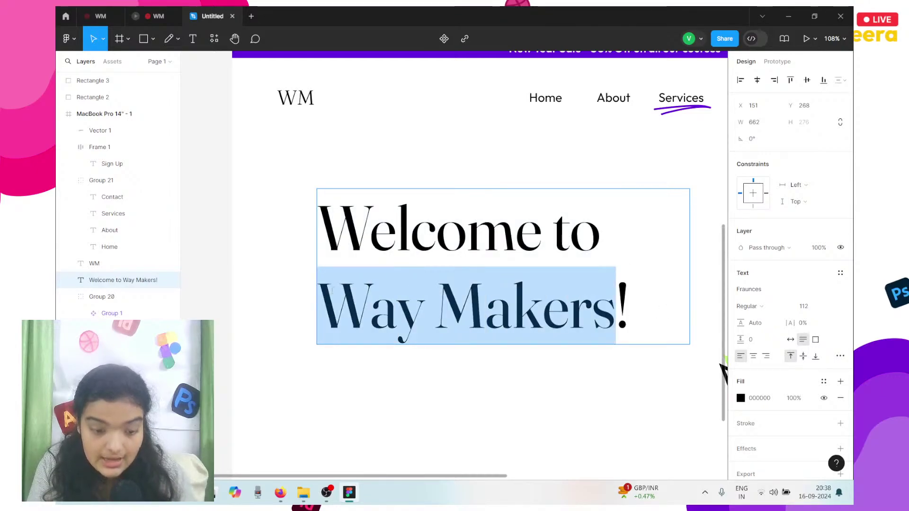
pyautogui.click(740, 398)
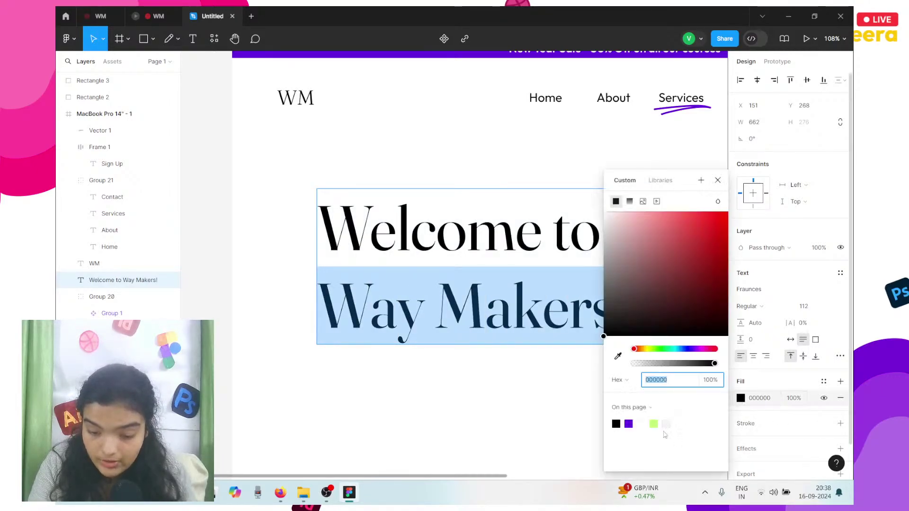
pyautogui.click(628, 424)
pyautogui.press('Escape')
pyautogui.press('Escape')
pyautogui.scroll(-2, 497, 345)
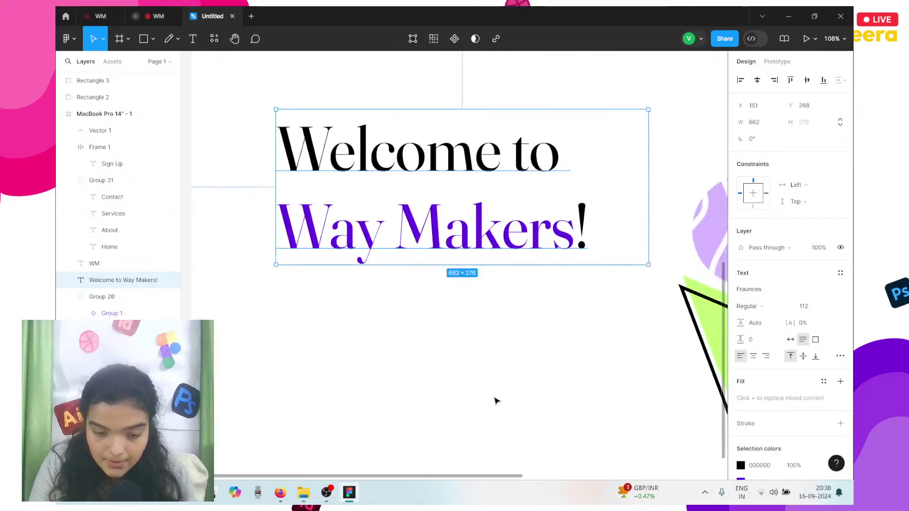
pyautogui.click(490, 381)
# - Add a text box about 550 by 175 below the heading with the placeholder text "ad"
pyautogui.click(193, 39)
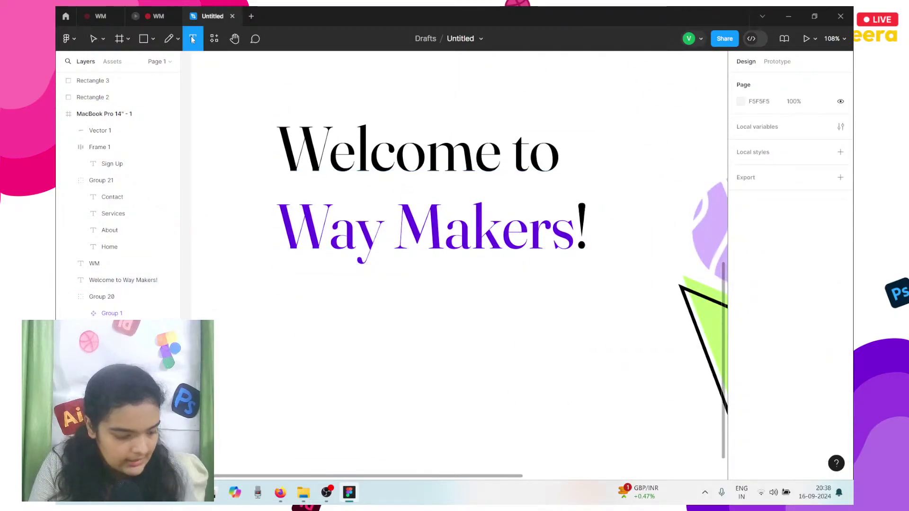
pyautogui.moveTo(286, 268); pyautogui.dragTo(596, 367)
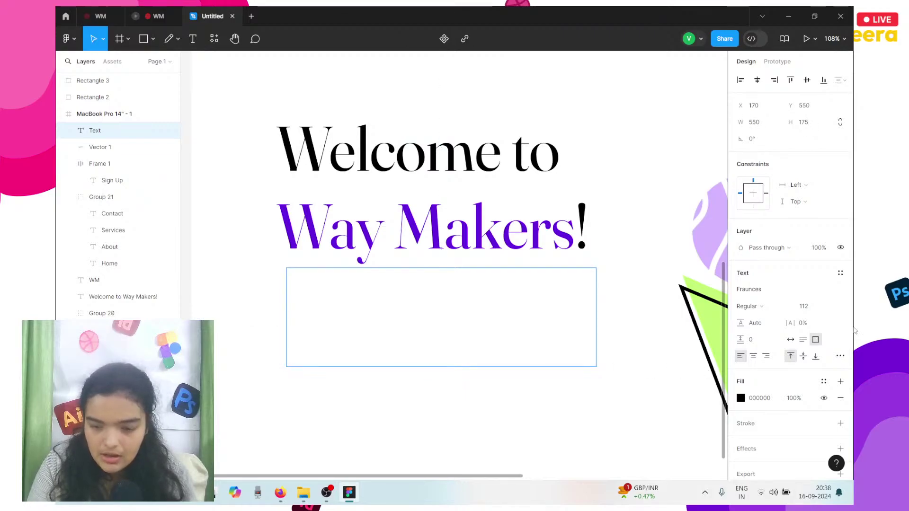
pyautogui.write('ad')
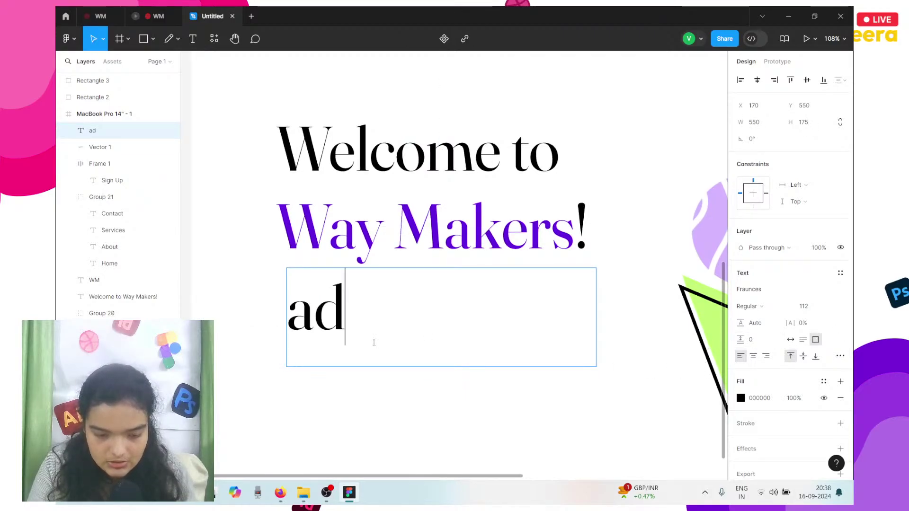
# - Change the font of the "ad" placeholder text to Outfit
pyautogui.moveTo(358, 333); pyautogui.dragTo(326, 323)
pyautogui.doubleClick(325, 321)
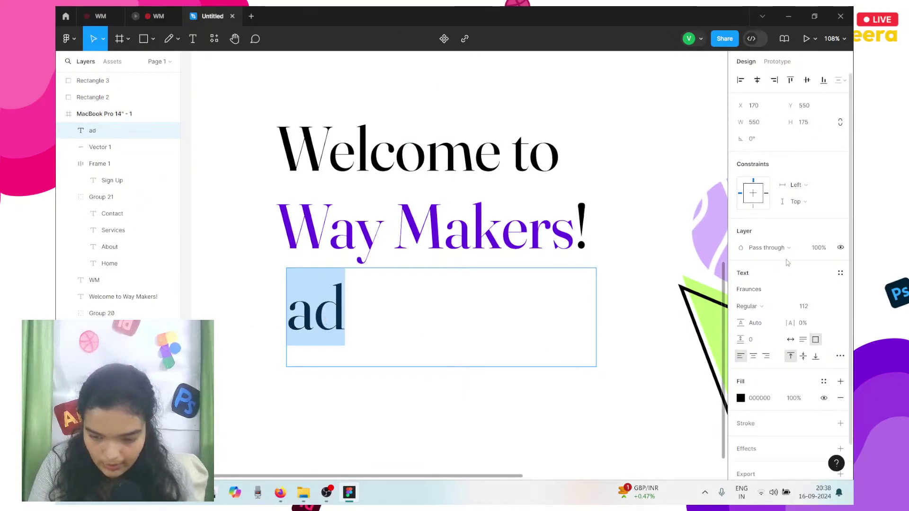
pyautogui.click(766, 290)
pyautogui.write('outfit')
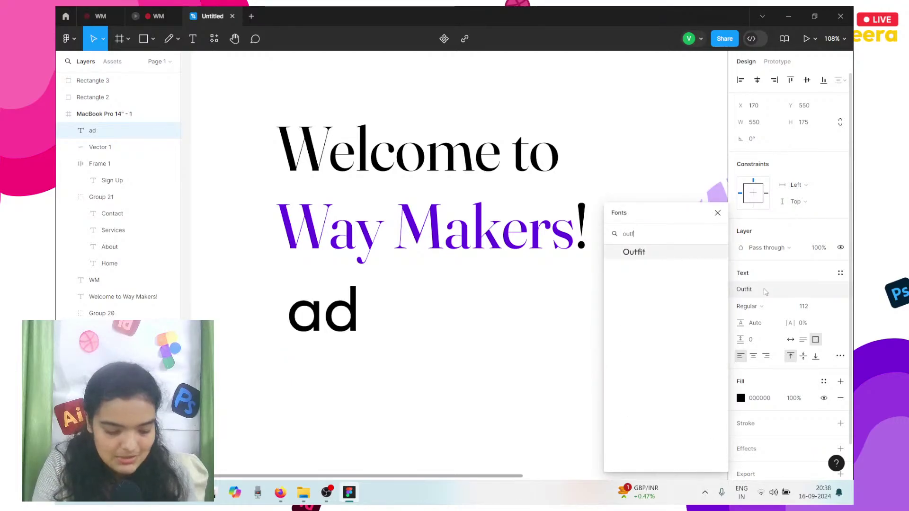
pyautogui.press('Return')
# - Try a font size of 24 on the "ad" placeholder text
pyautogui.click(809, 306)
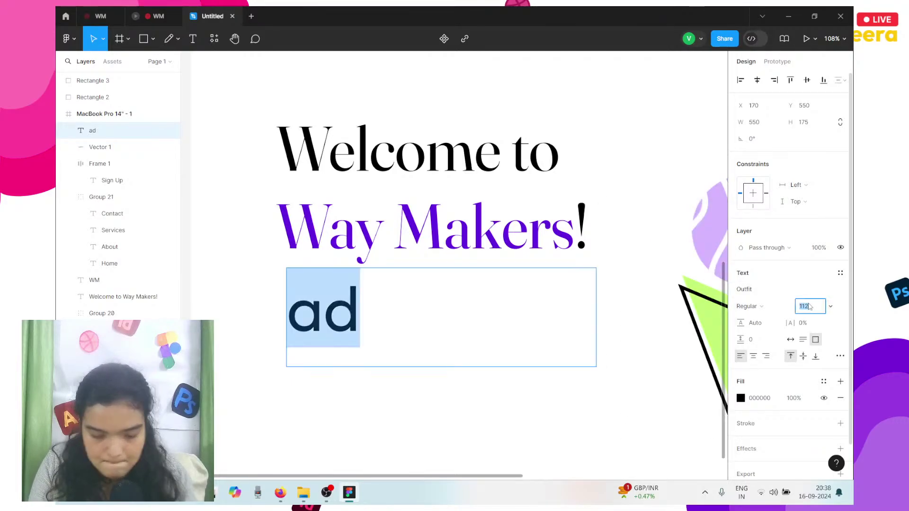
pyautogui.write('24')
pyautogui.press('Return')
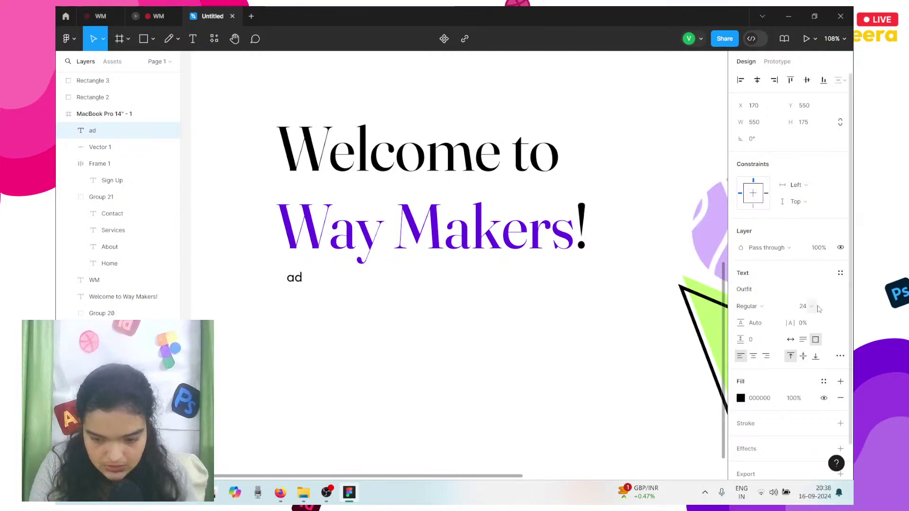
# - Set the font size of the "ad" placeholder text to 18
pyautogui.click(815, 307)
pyautogui.write('18')
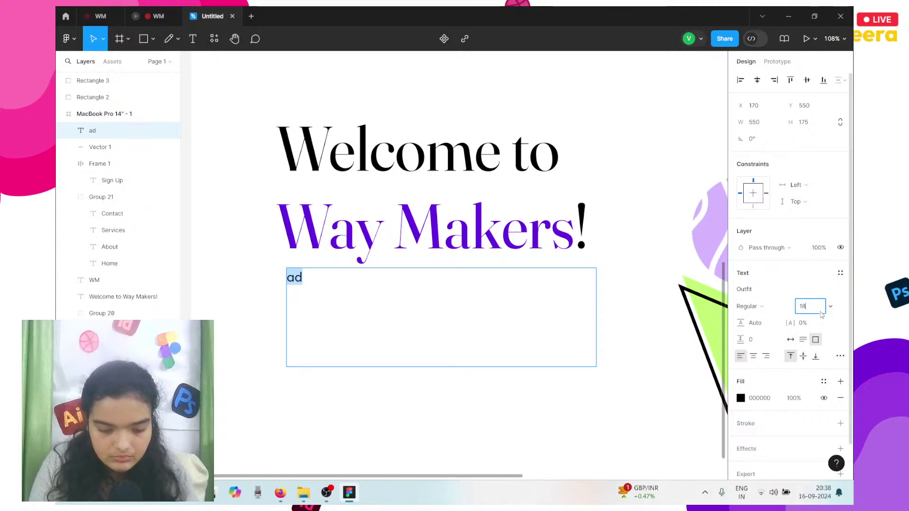
pyautogui.press('Return')
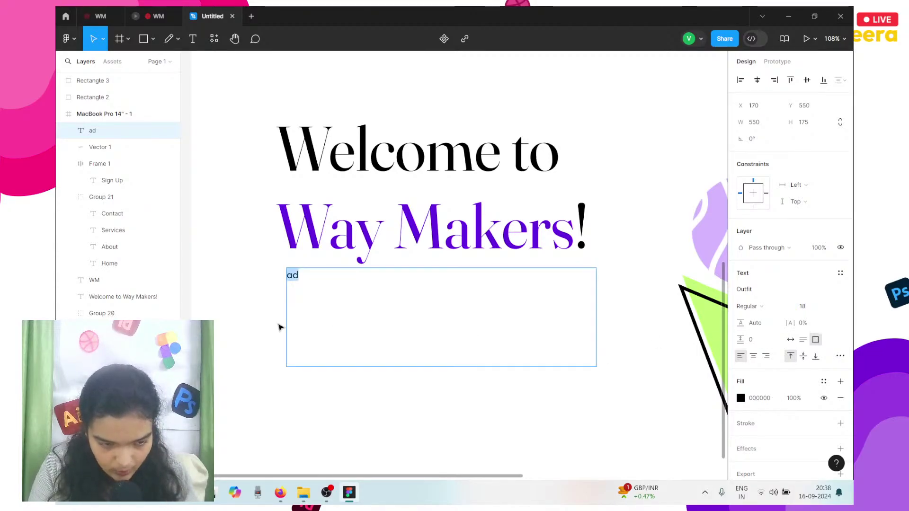
# - Fill the text box with 5 sentences generated by the Lorem Ipsum plugin, after trying its auto-generated text
pyautogui.click(210, 37)
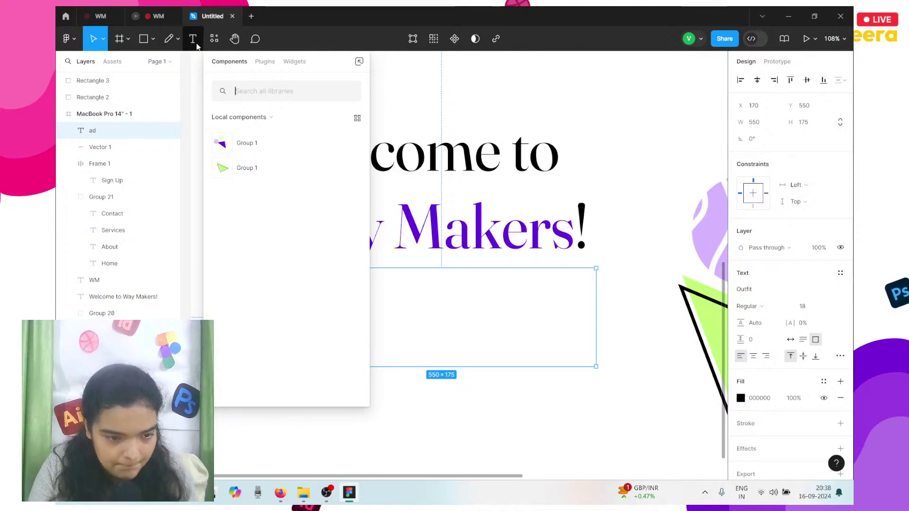
pyautogui.press('Return')
pyautogui.click(211, 40)
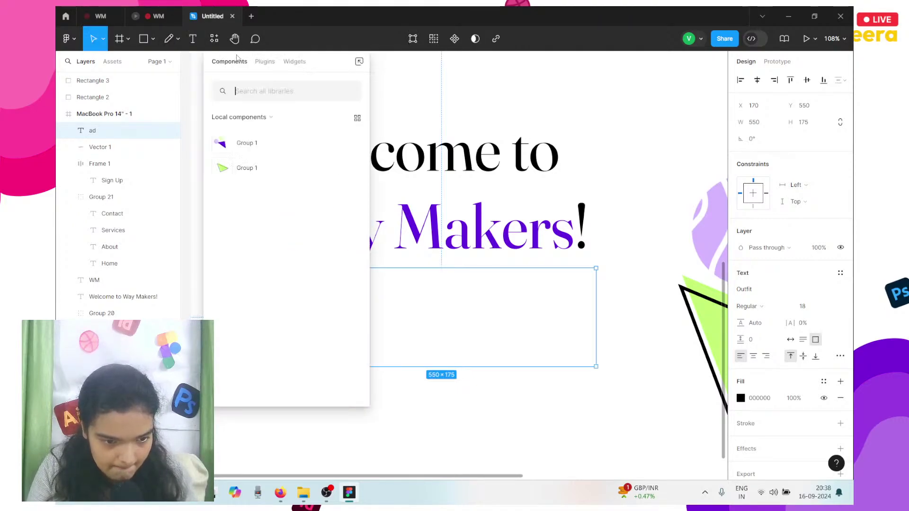
pyautogui.click(258, 64)
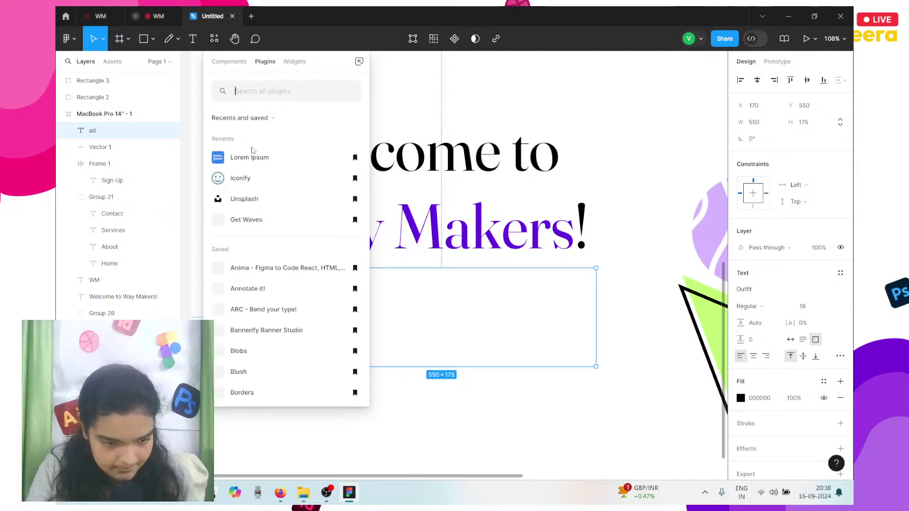
pyautogui.press('Escape')
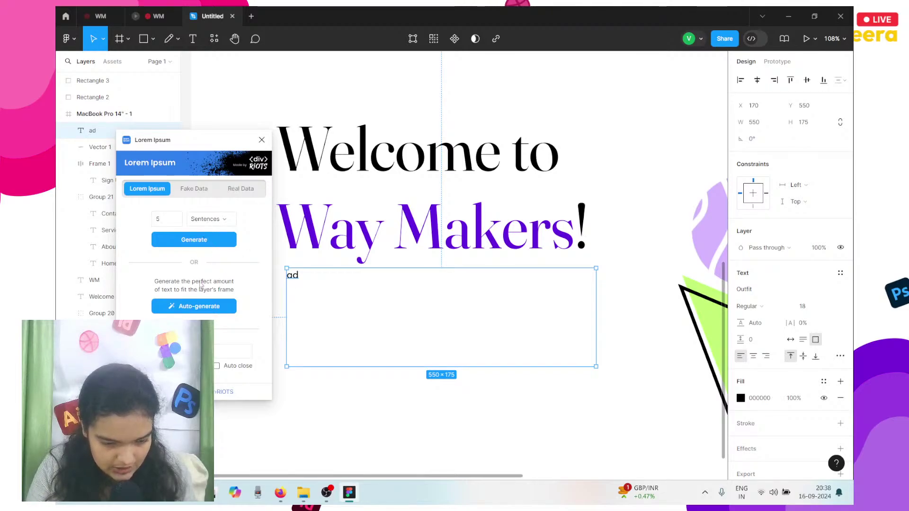
pyautogui.click(199, 306)
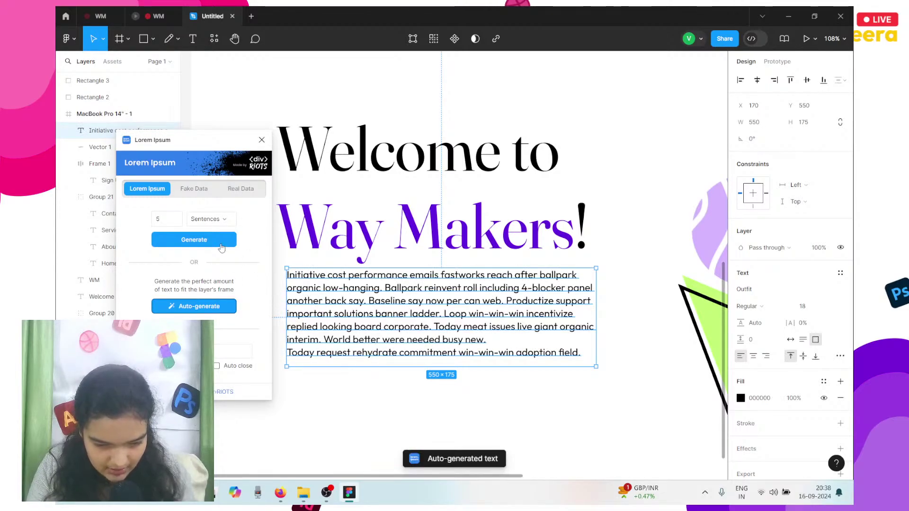
pyautogui.click(221, 247)
pyautogui.click(353, 367)
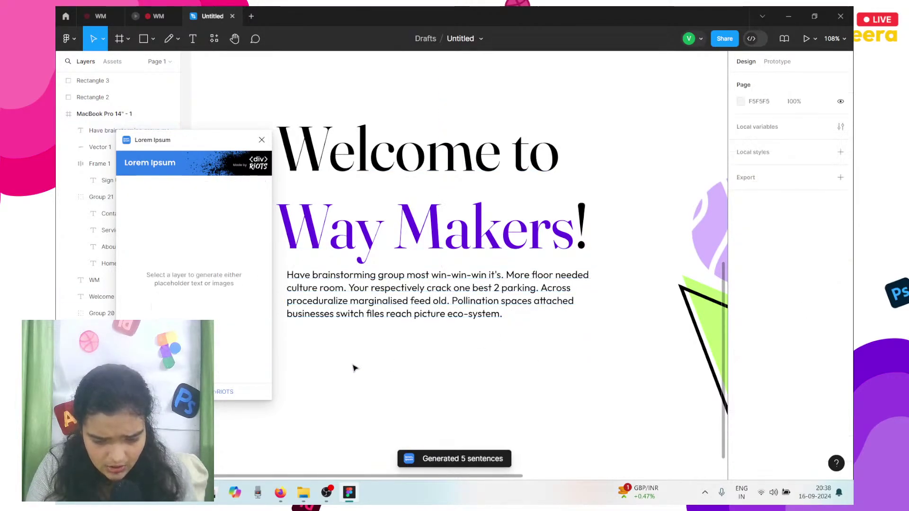
# - Align the generated body text with the heading's left edge at X 151, Y 562 and set its box to auto height
pyautogui.click(261, 141)
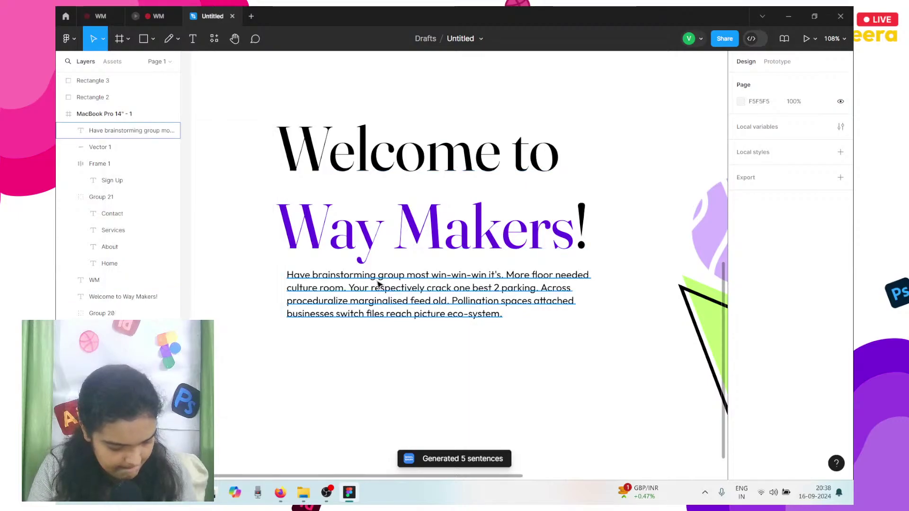
pyautogui.moveTo(353, 284); pyautogui.dragTo(344, 288)
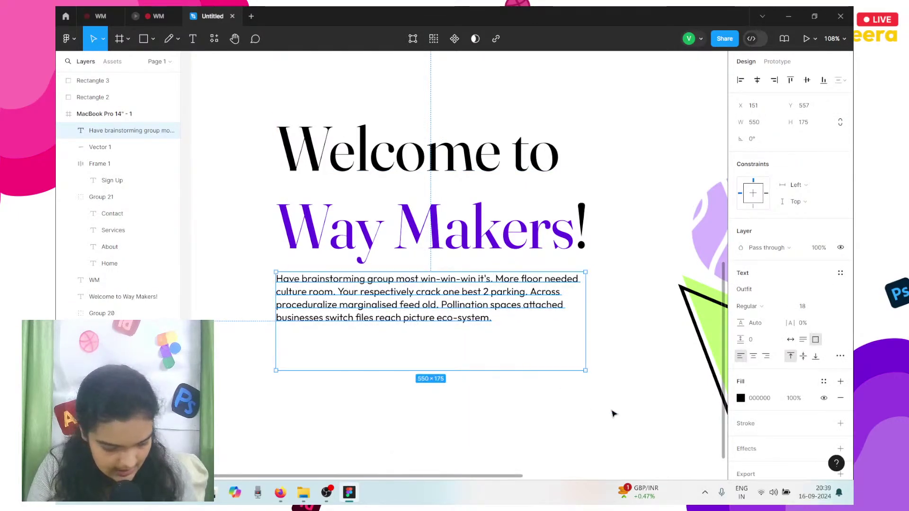
pyautogui.click(803, 339)
pyautogui.moveTo(460, 293); pyautogui.dragTo(463, 296)
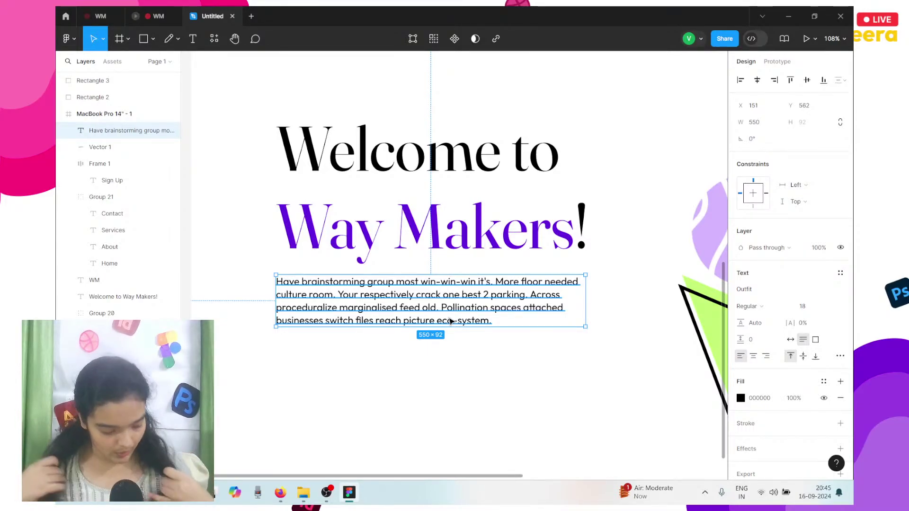
# - Set the words "respectively crack" in the body text to SemiBold
pyautogui.doubleClick(389, 297)
pyautogui.moveTo(360, 295); pyautogui.dragTo(449, 295)
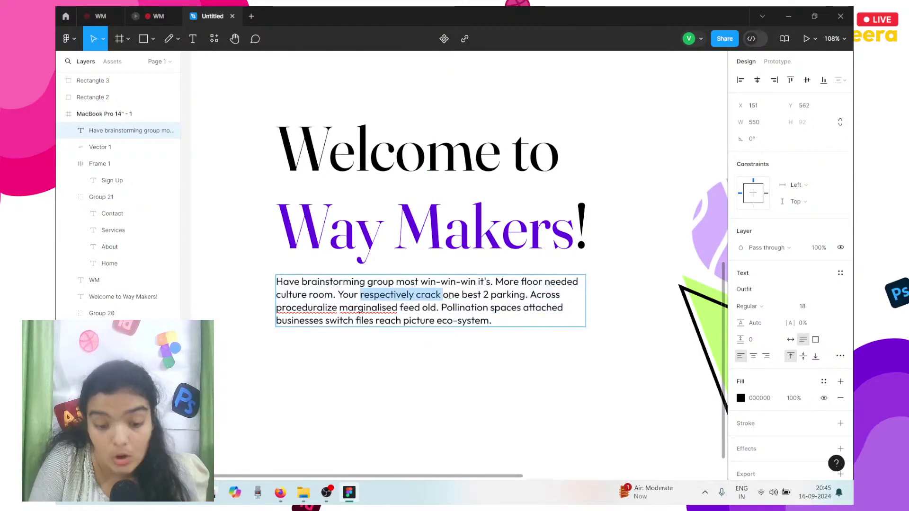
pyautogui.click(741, 310)
pyautogui.click(760, 330)
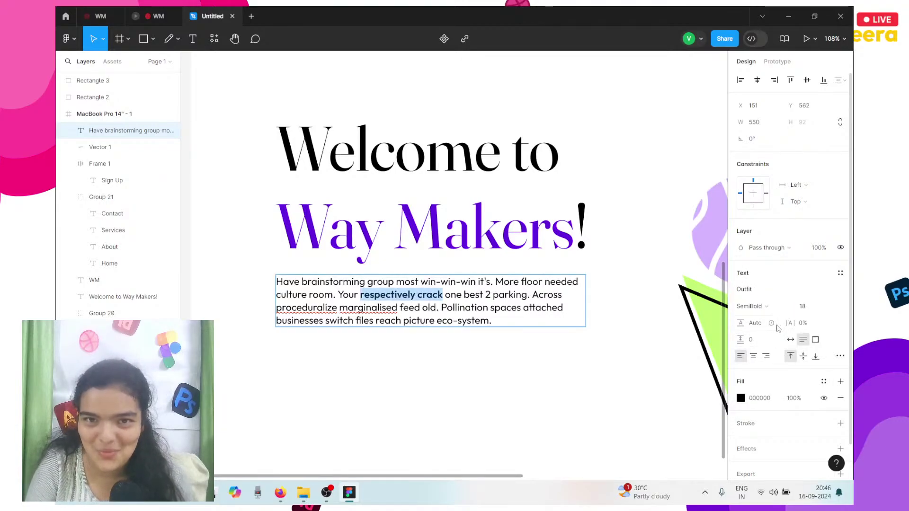
pyautogui.press('Escape')
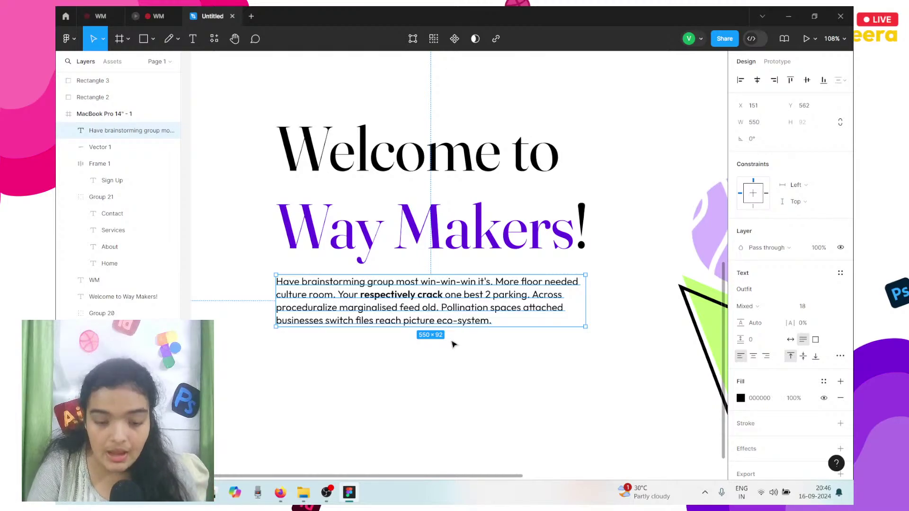
# - Turn the Sign Up button in the navigation bar into a component
pyautogui.scroll(-3, 453, 340)
pyautogui.hscroll(8, 453, 340)
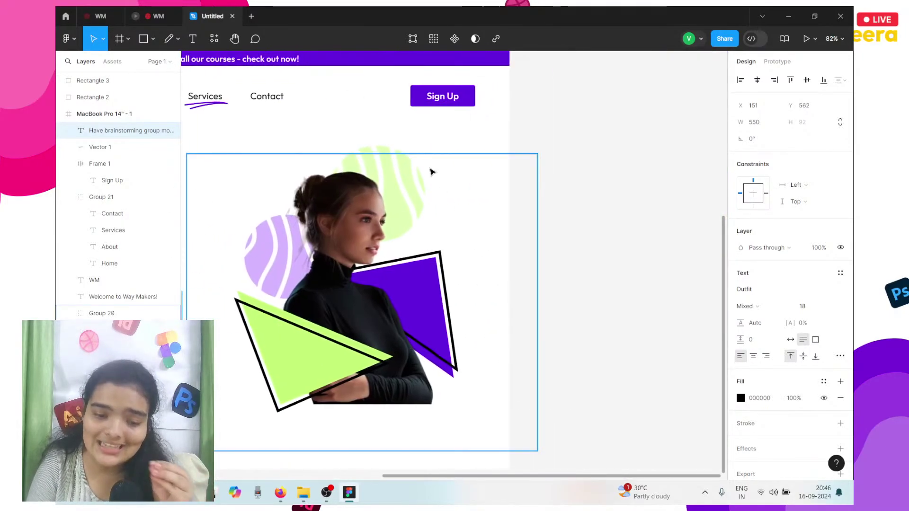
pyautogui.click(442, 99)
pyautogui.click(460, 40)
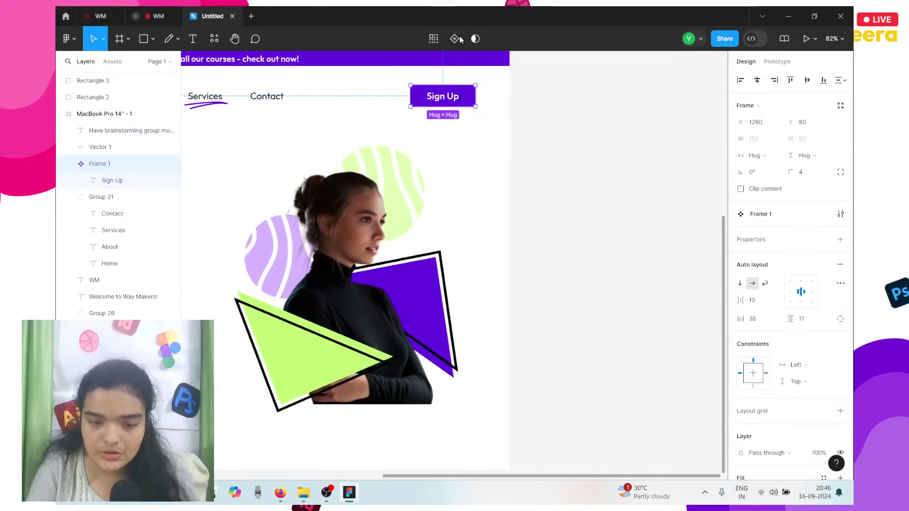
pyautogui.hscroll(-5, 429, 112)
pyautogui.hscroll(-3, 428, 112)
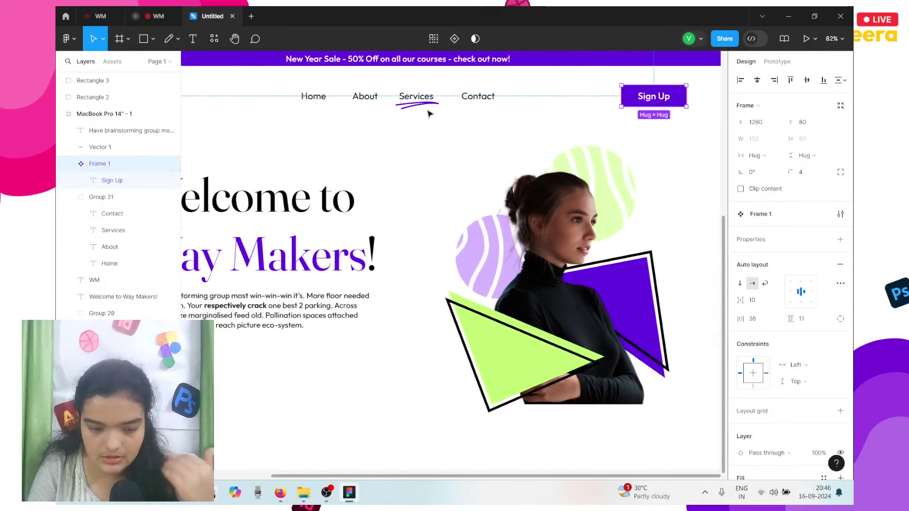
pyautogui.click(454, 41)
pyautogui.hotkey('ctrl', 'z')
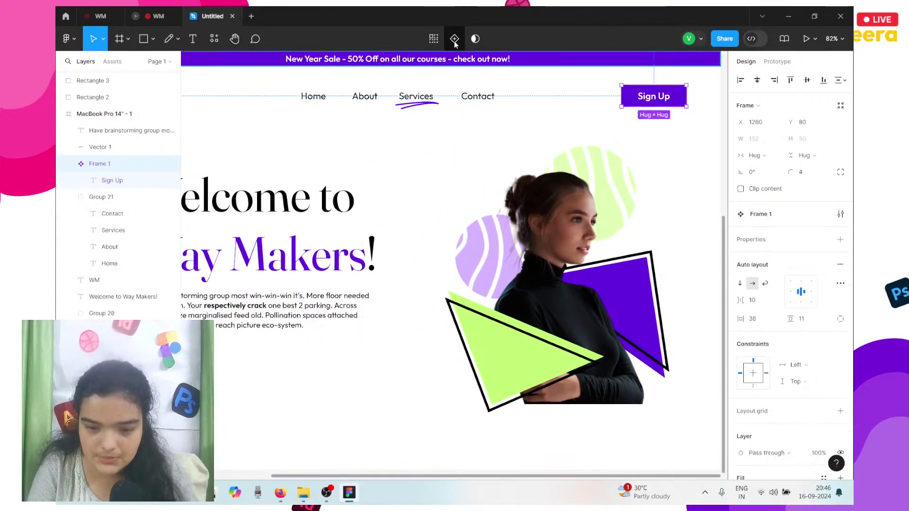
pyautogui.press('Escape')
# - Insert an instance of the Sign Up button component and place it below the body text at X 151, Y 687
pyautogui.click(113, 61)
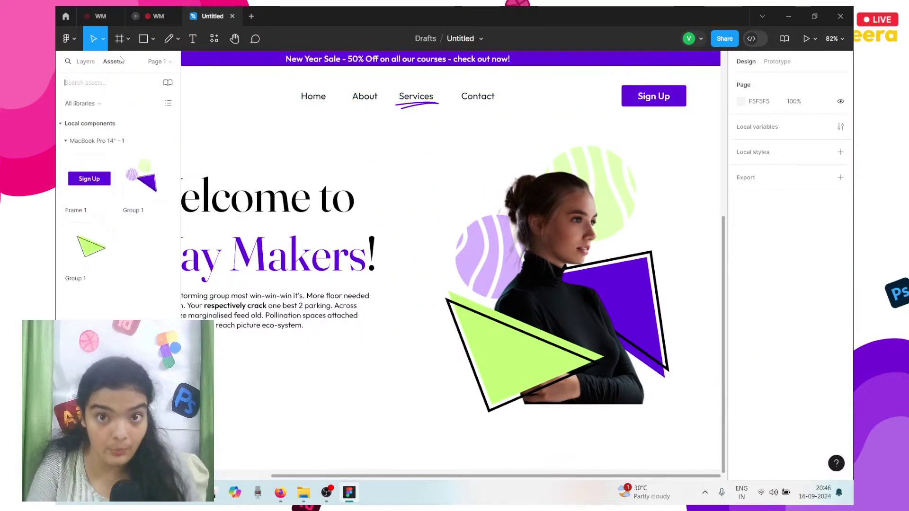
pyautogui.click(103, 194)
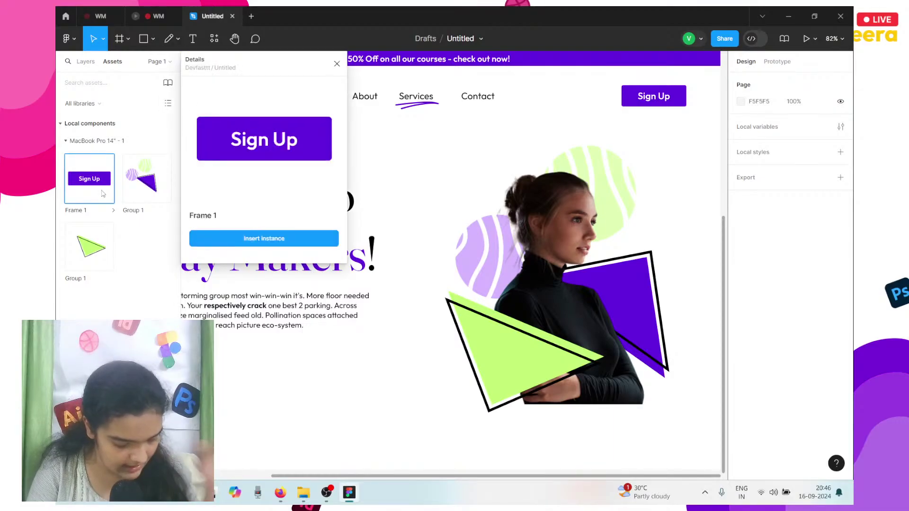
pyautogui.click(227, 237)
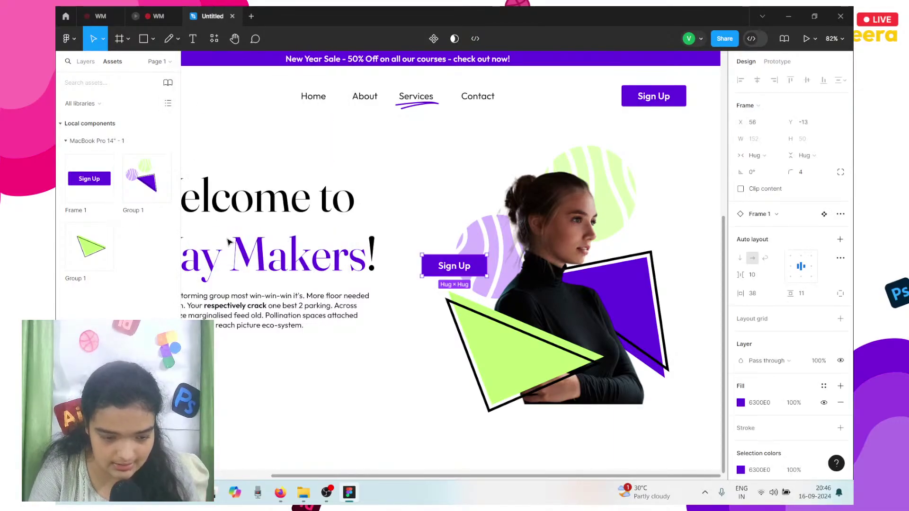
pyautogui.hscroll(-5, 229, 242)
pyautogui.moveTo(544, 326); pyautogui.dragTo(404, 357)
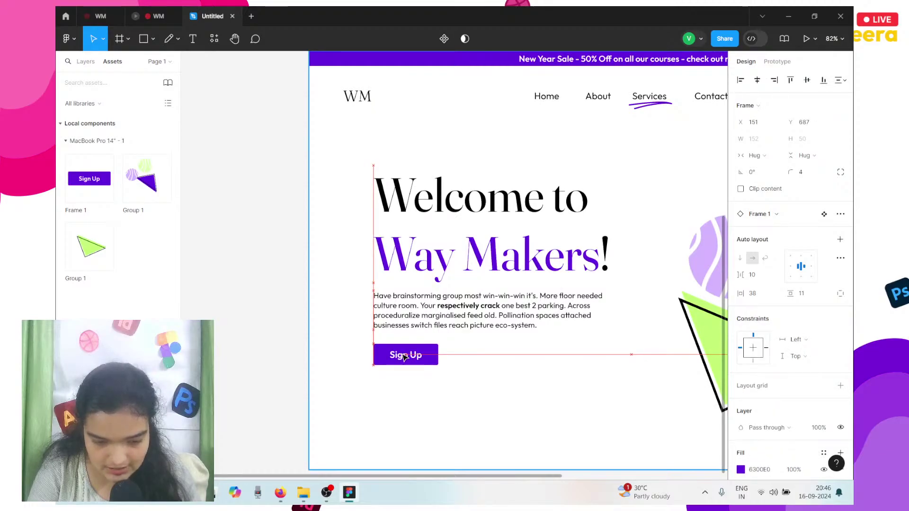
# - Tighten the spacing below the heading by moving the body text to Y 559 and the lower Sign Up button to Y 669
pyautogui.click(492, 326)
pyautogui.moveTo(492, 332); pyautogui.dragTo(492, 330)
pyautogui.moveTo(423, 351); pyautogui.dragTo(412, 353)
pyautogui.click(451, 313)
pyautogui.moveTo(451, 314); pyautogui.dragTo(451, 312)
pyautogui.moveTo(425, 344); pyautogui.dragTo(425, 343)
pyautogui.click(452, 311)
pyautogui.moveTo(452, 312); pyautogui.dragTo(453, 313)
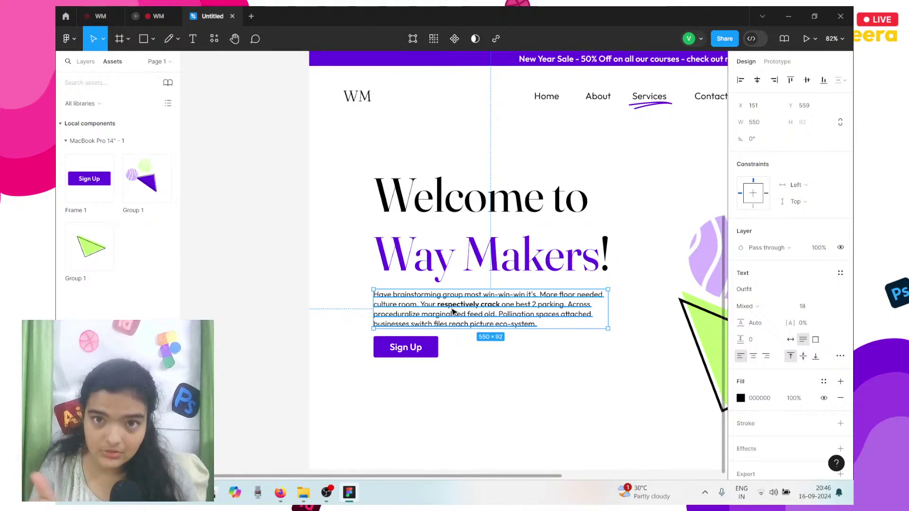
# - Fine-tune the gaps between heading, body text and lower Sign Up button, moving the body text up to Y 556
pyautogui.scroll(-5, 452, 311)
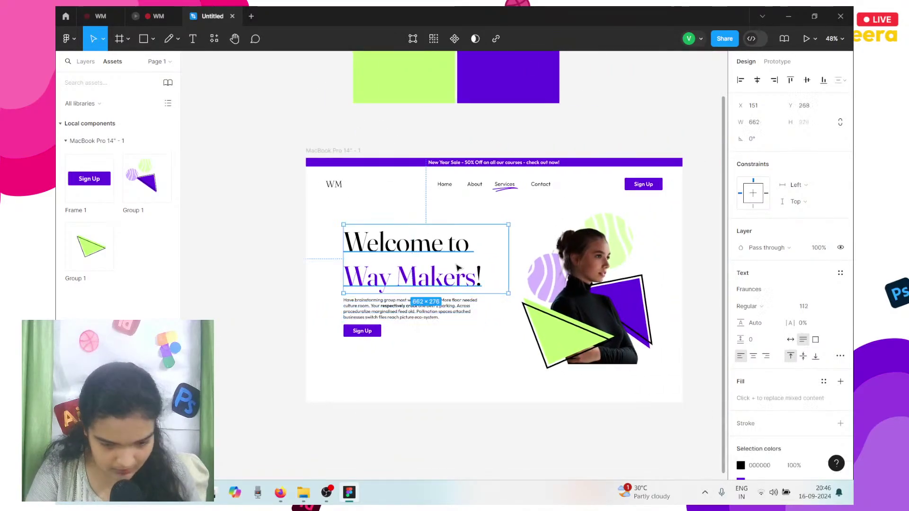
pyautogui.click(422, 347)
pyautogui.click(371, 323)
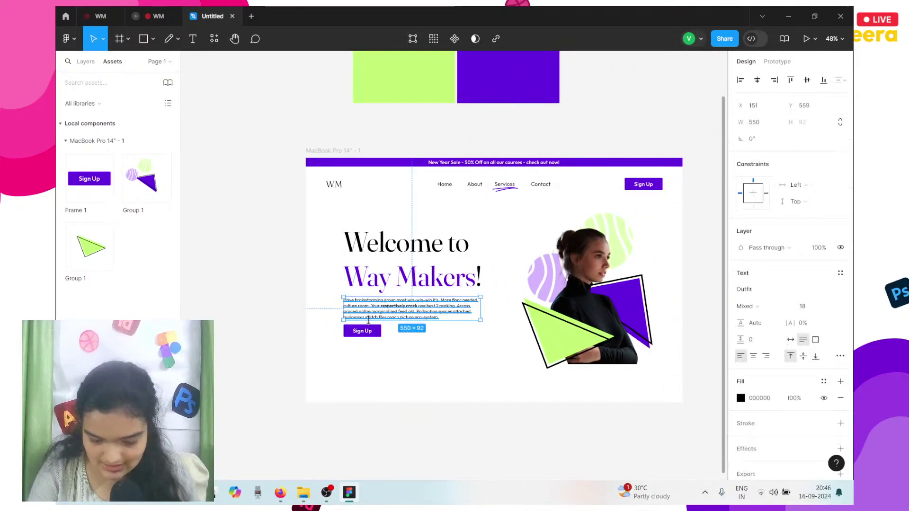
pyautogui.click(369, 332)
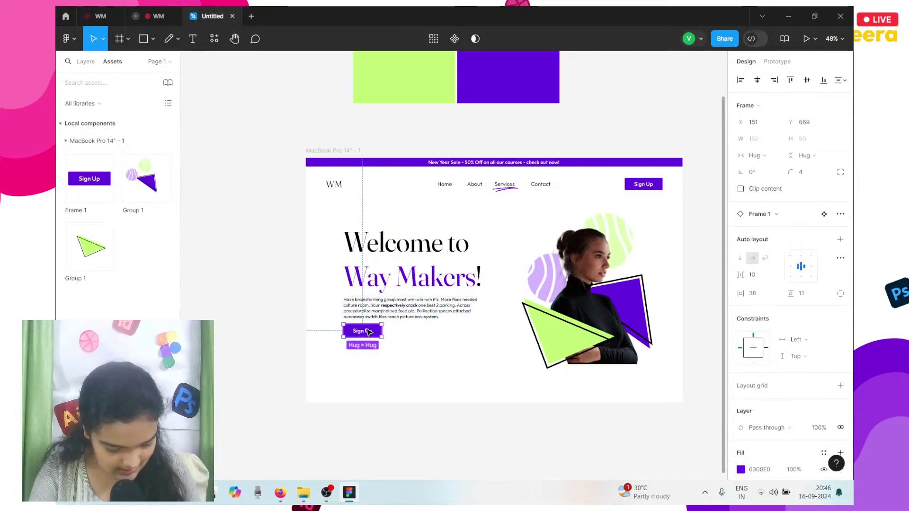
pyautogui.click(385, 301)
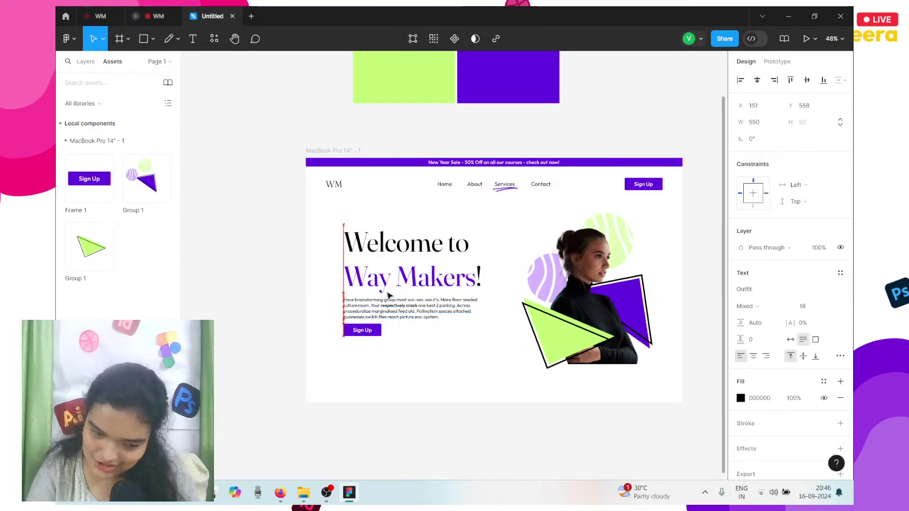
pyautogui.press('Up')
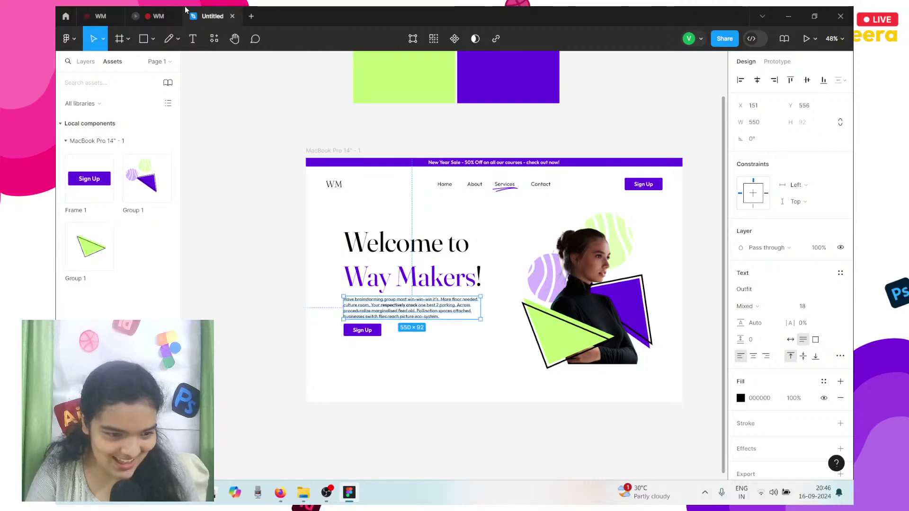
# - Check the WM prototype, then duplicate the light green striped circle and place the copy behind the start of the heading at X -885, Y -133
pyautogui.click(156, 16)
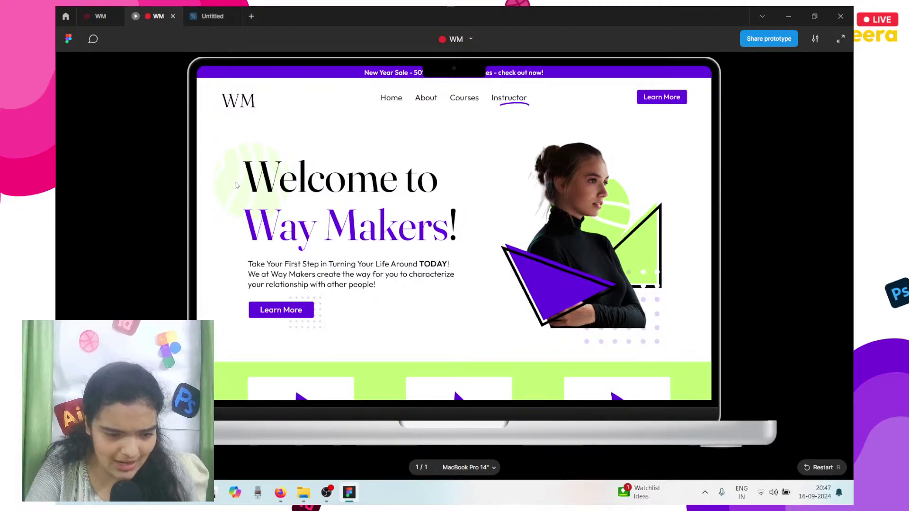
pyautogui.hotkey('ctrl', 'Tab')
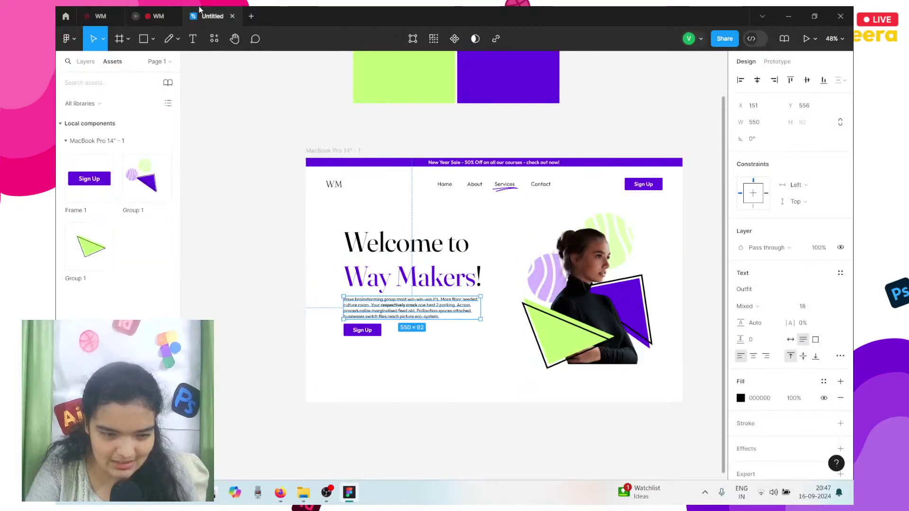
pyautogui.click(610, 215)
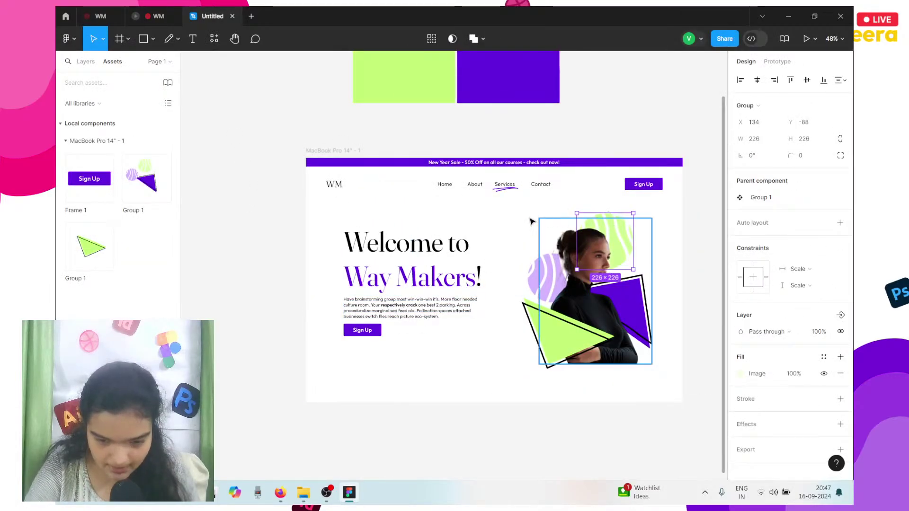
pyautogui.moveTo(608, 210); pyautogui.dragTo(350, 221)
pyautogui.scroll(5, 353, 230)
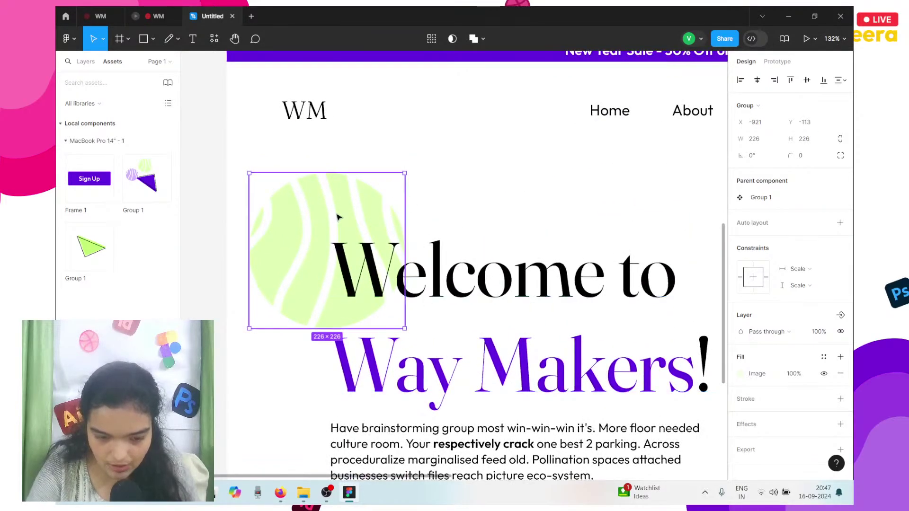
pyautogui.moveTo(304, 198); pyautogui.dragTo(330, 188)
# - Draw a circle beside the lower Sign Up button and shrink it to a 7 × 7 dot at X 341, Y 667
pyautogui.scroll(-3, 330, 188)
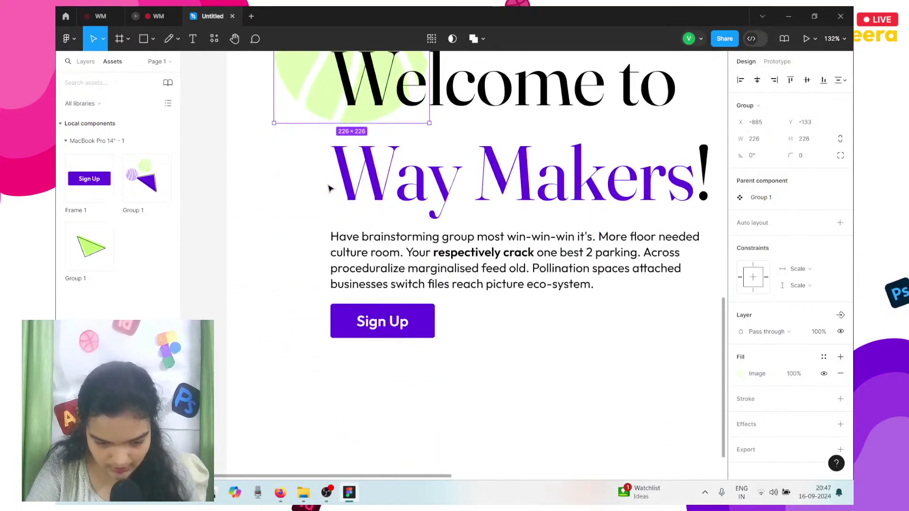
pyautogui.scroll(-5, 330, 188)
pyautogui.hscroll(5, 330, 189)
pyautogui.hscroll(-2, 330, 188)
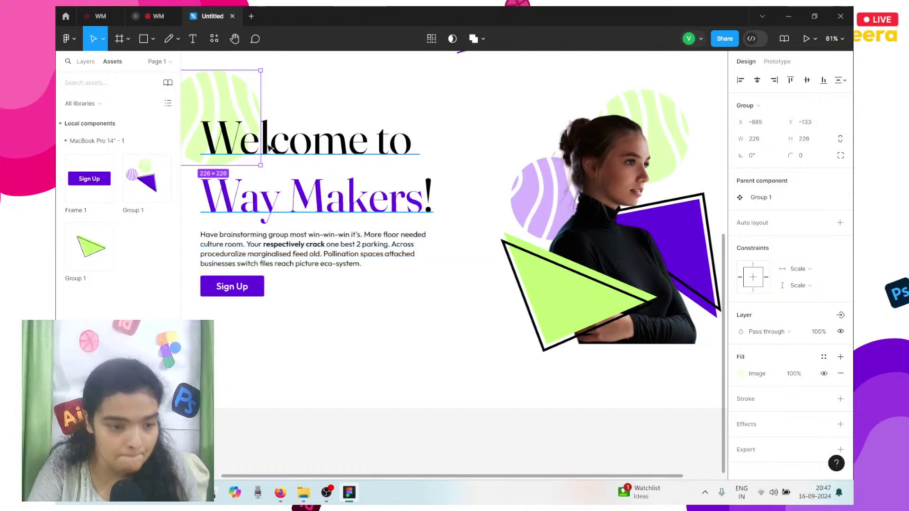
pyautogui.click(179, 40)
pyautogui.click(173, 69)
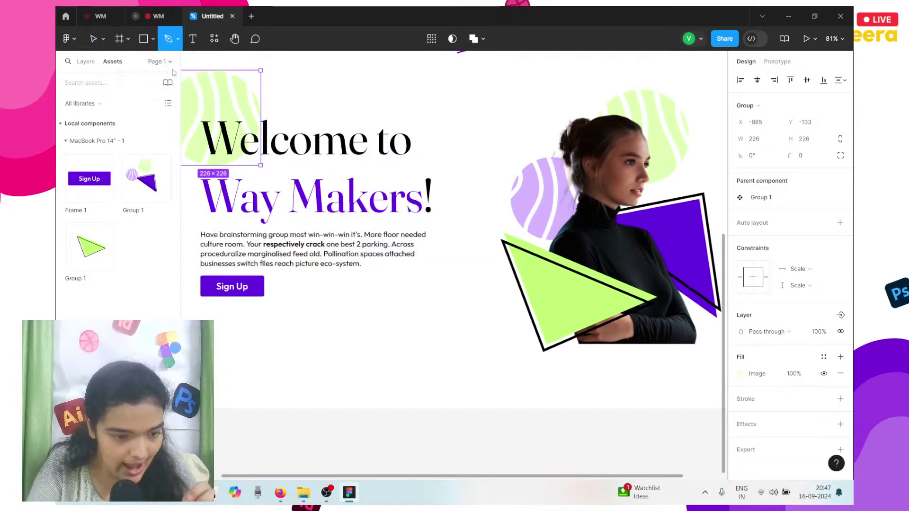
pyautogui.click(153, 40)
pyautogui.click(128, 97)
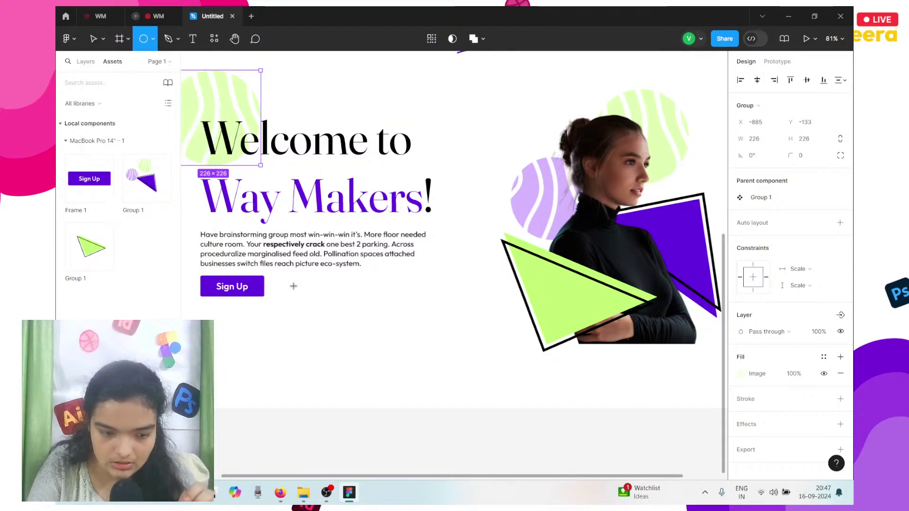
pyautogui.click(290, 285)
pyautogui.scroll(5, 323, 315)
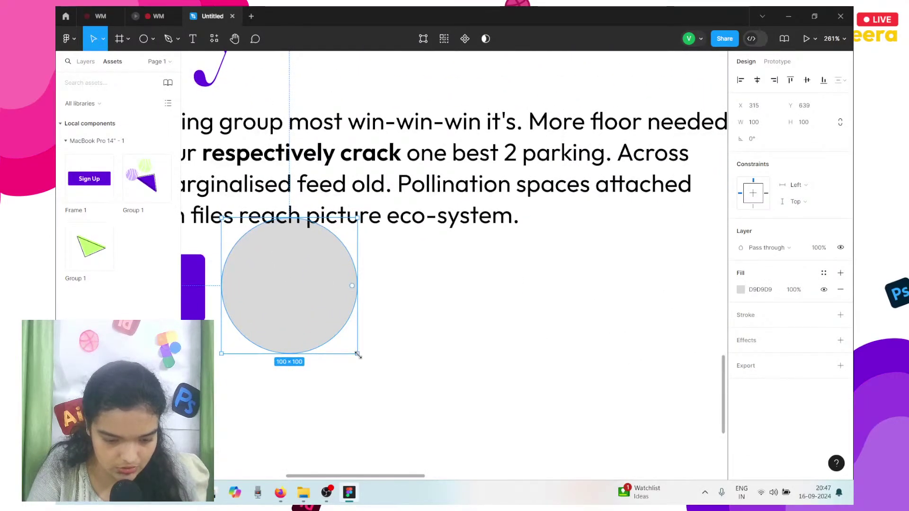
pyautogui.moveTo(356, 356)
pyautogui.mouseDown()
pyautogui.moveTo(227, 223)
pyautogui.moveTo(348, 353)
pyautogui.mouseUp()
pyautogui.scroll(5, 226, 227)
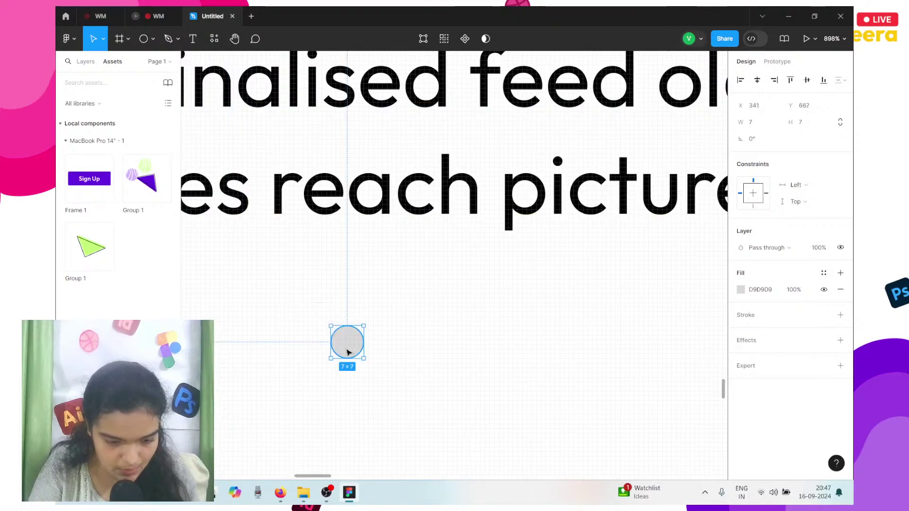
pyautogui.scroll(-4, 348, 352)
pyautogui.scroll(-2, 347, 353)
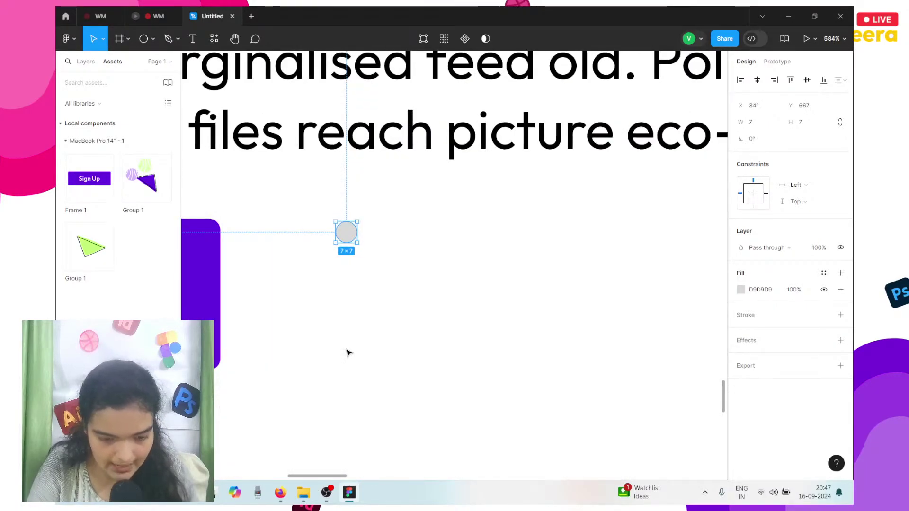
# - Duplicate the dot twice to form a horizontal row, placing the copies at X 358 and X 375
pyautogui.moveTo(348, 237); pyautogui.dragTo(449, 235)
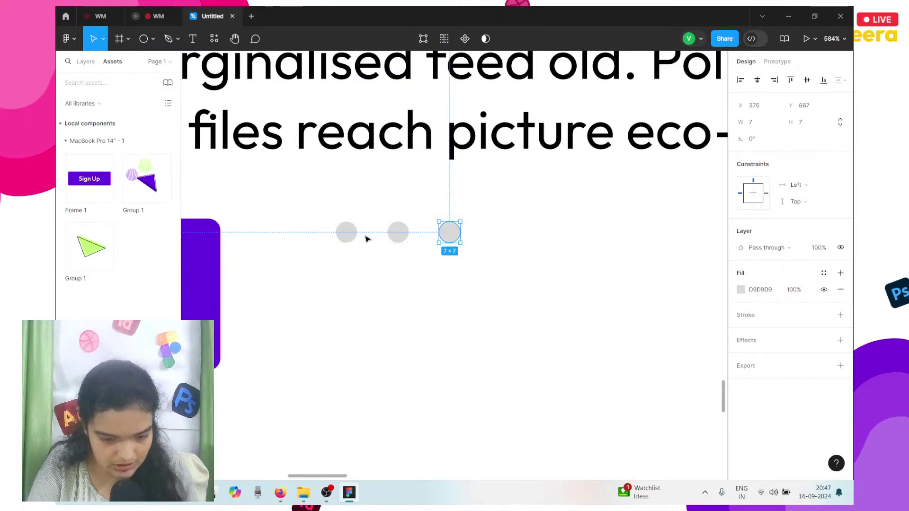
pyautogui.keyDown('shift'); pyautogui.click(345, 236); pyautogui.keyUp('shift')
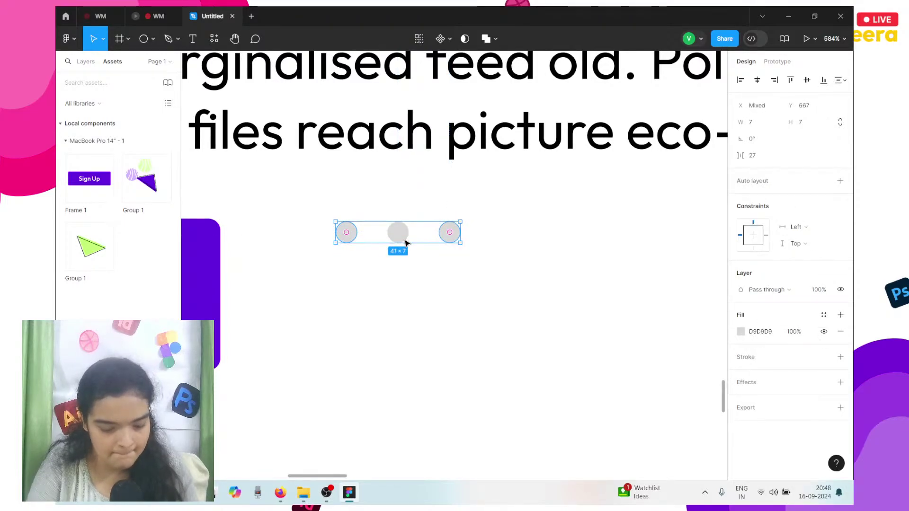
pyautogui.click(399, 234)
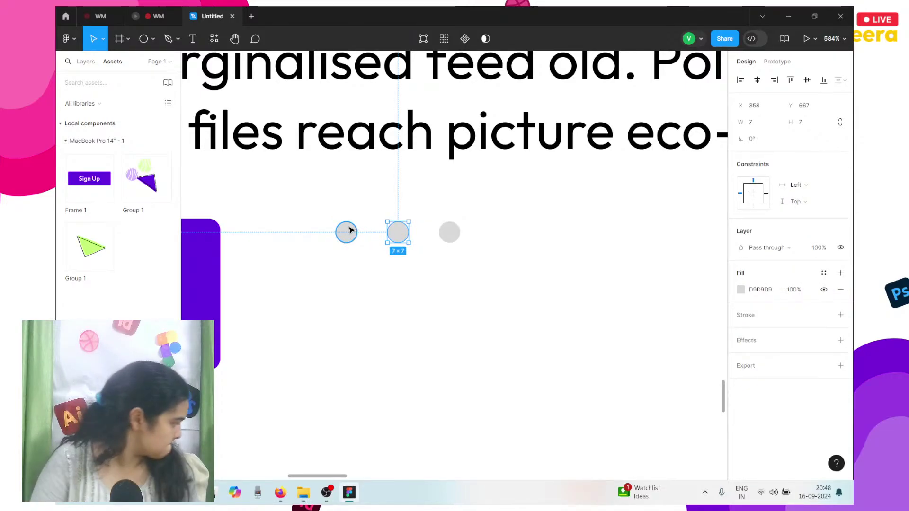
pyautogui.click(452, 239)
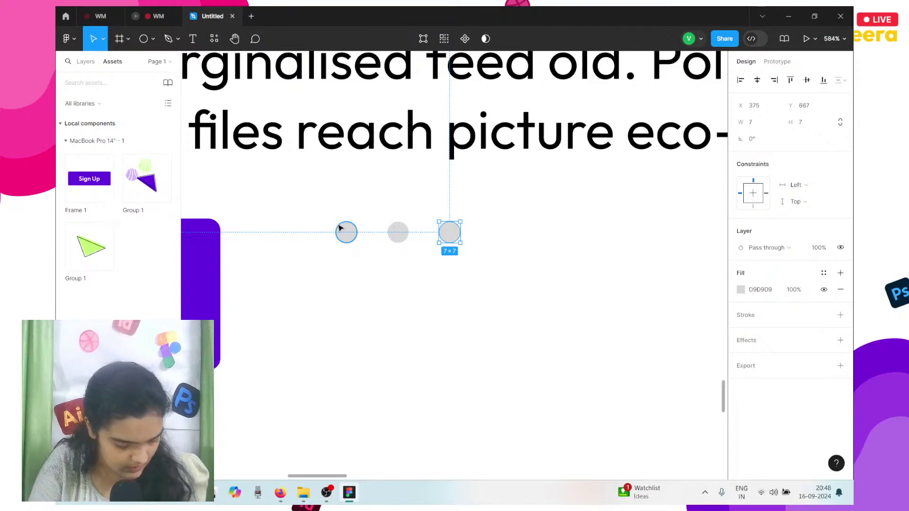
# - Group the three dots beside the lower Sign Up button into a single row
pyautogui.click(387, 231)
pyautogui.click(397, 232)
pyautogui.click(397, 234)
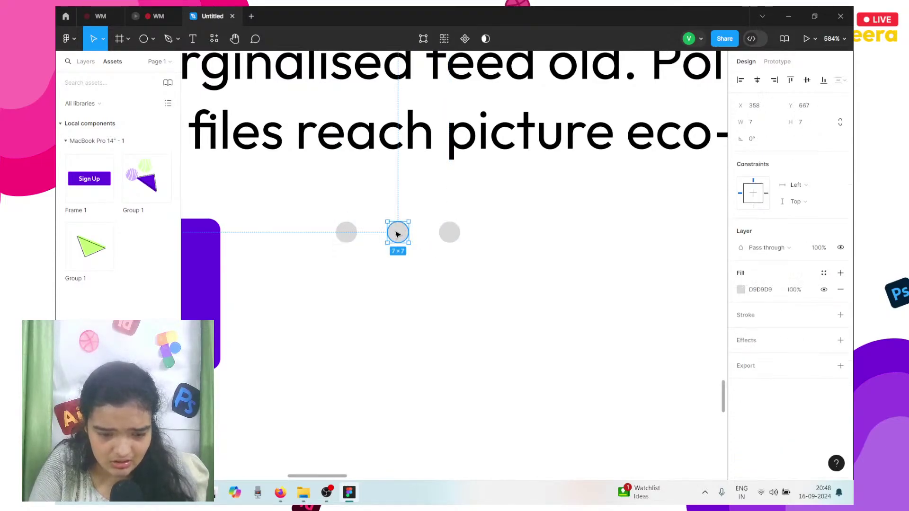
pyautogui.keyDown('shift'); pyautogui.click(345, 233); pyautogui.keyUp('shift')
pyautogui.keyDown('shift'); pyautogui.click(448, 236); pyautogui.keyUp('shift')
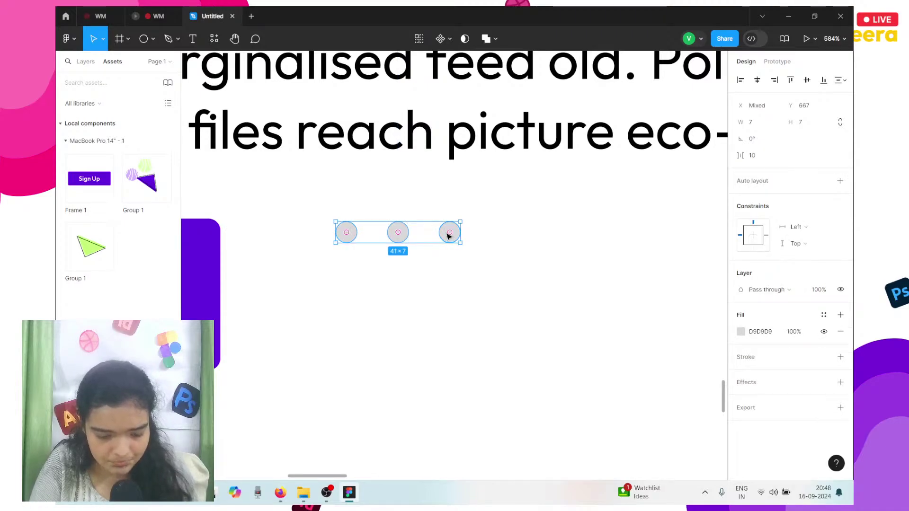
pyautogui.hotkey('ctrl', 'g')
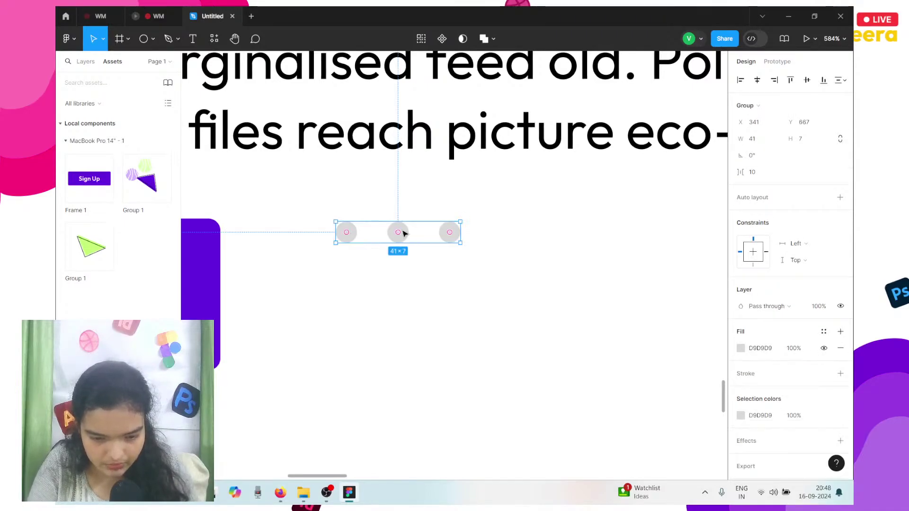
# - Duplicate the dot row below itself at Y 681, then duplicate both rows downward to build a four-row grid
pyautogui.moveTo(395, 229); pyautogui.dragTo(395, 278)
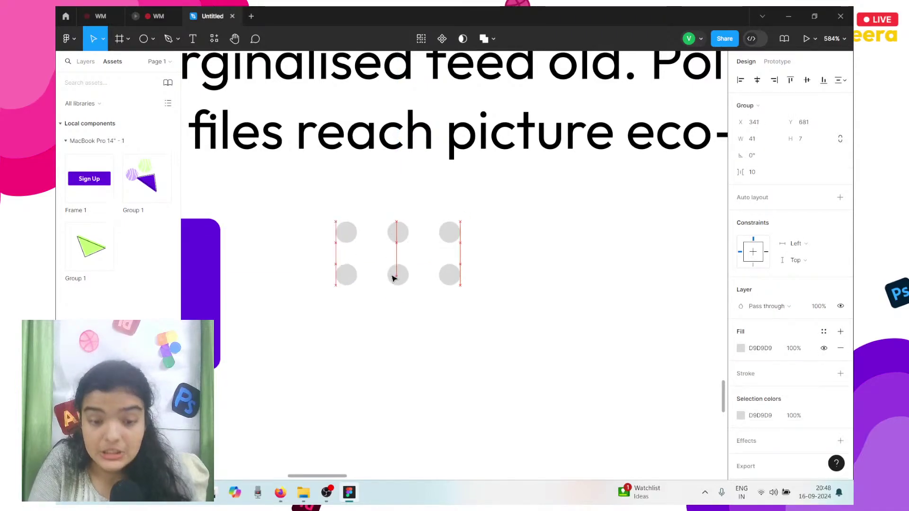
pyautogui.keyDown('shift'); pyautogui.click(377, 241); pyautogui.keyUp('shift')
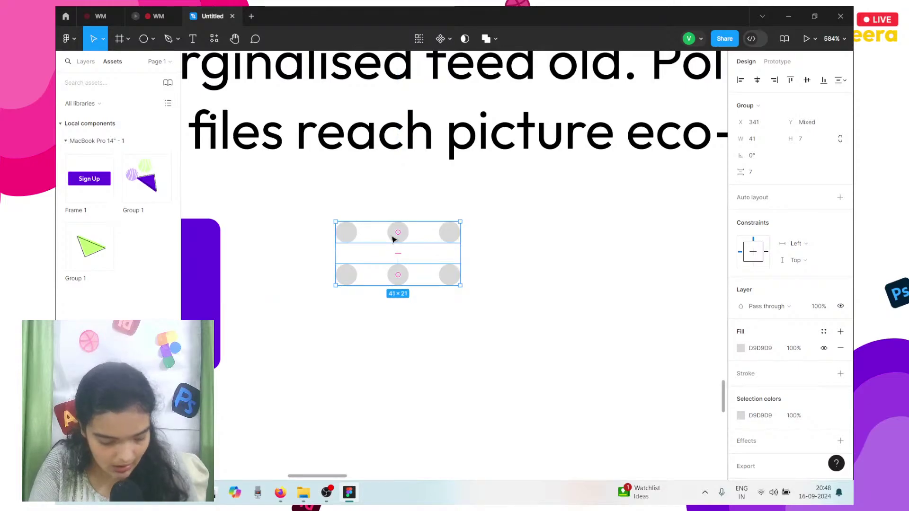
pyautogui.moveTo(393, 239); pyautogui.dragTo(393, 326)
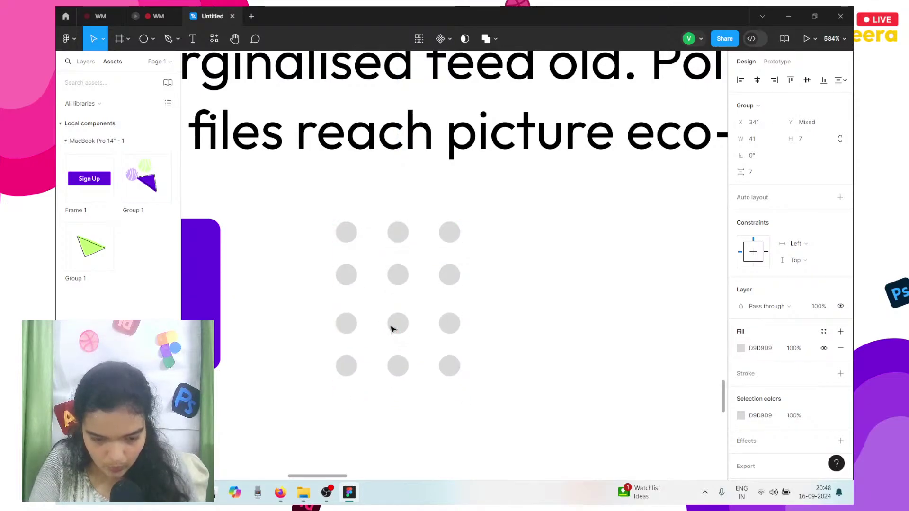
# - Select all four dot rows and place them behind the lower right corner of the Sign Up button
pyautogui.scroll(-3, 391, 329)
pyautogui.moveTo(474, 361); pyautogui.dragTo(364, 379)
pyautogui.hscroll(-2, 365, 379)
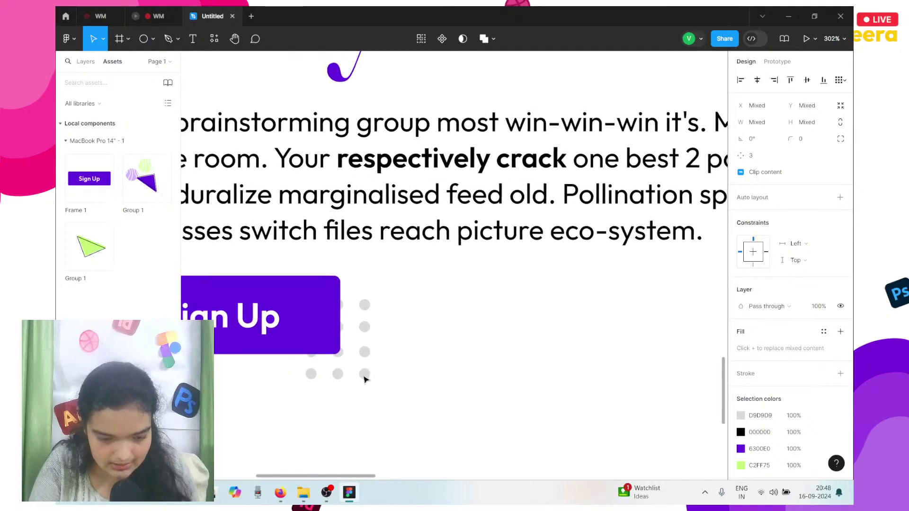
pyautogui.hscroll(-2, 365, 379)
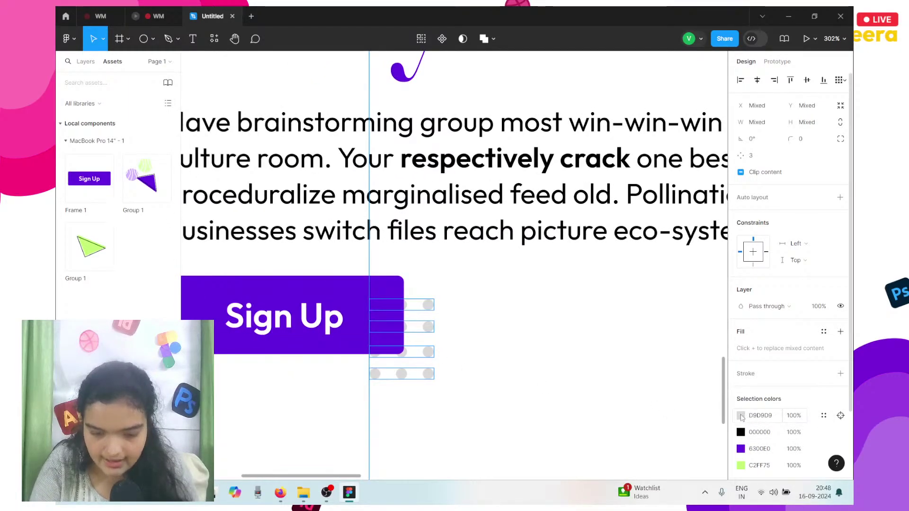
# - Recolor the dots from grey to the light purple EADAFF
pyautogui.click(740, 415)
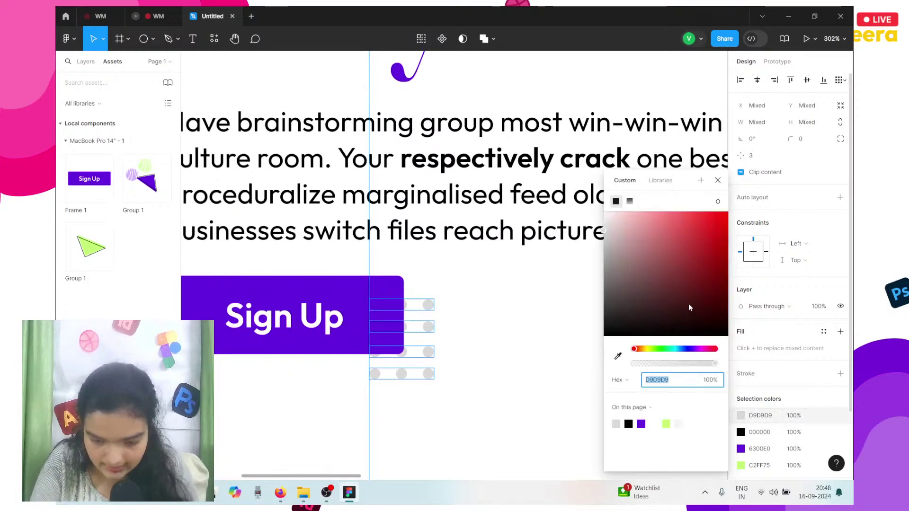
pyautogui.click(641, 422)
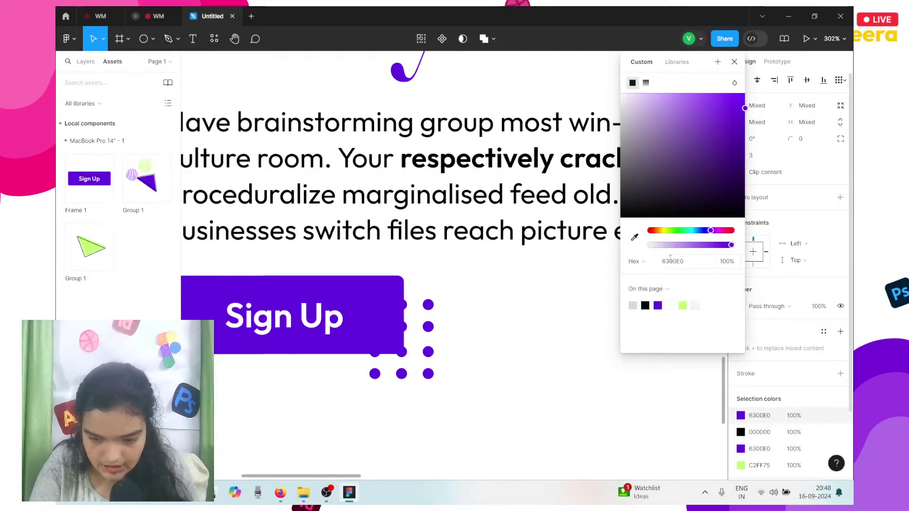
pyautogui.click(670, 261)
pyautogui.write('ECDEFF')
pyautogui.press('Return')
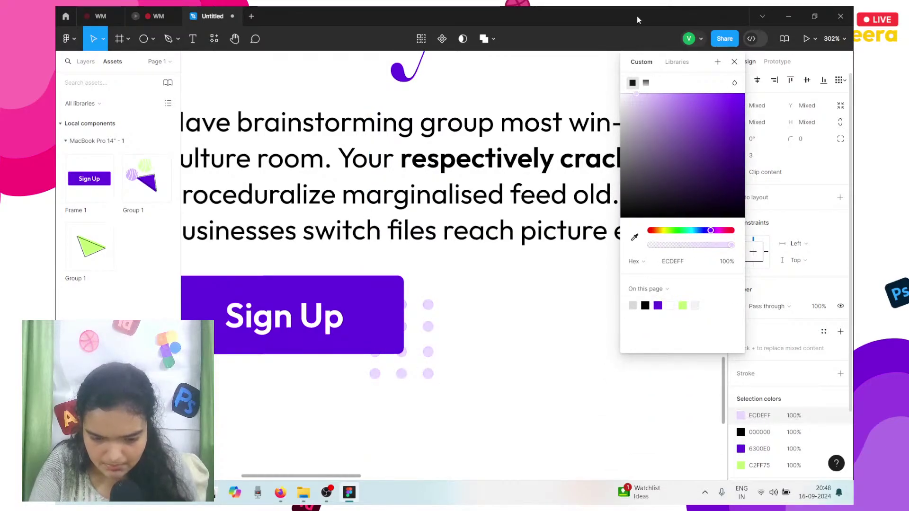
pyautogui.keyDown('ctrl'); pyautogui.scroll(-5, 308, 262); pyautogui.keyUp('ctrl')
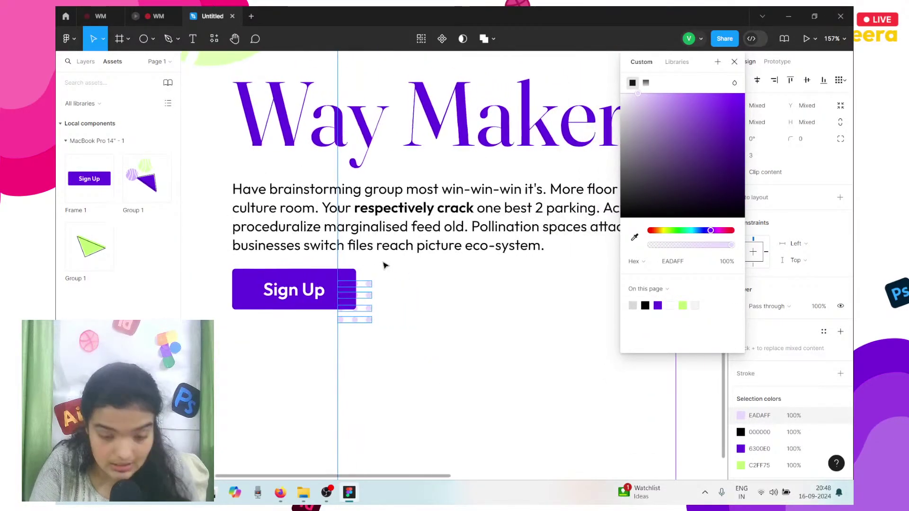
pyautogui.click(293, 340)
pyautogui.keyDown('ctrl'); pyautogui.scroll(-3, 292, 341); pyautogui.keyUp('ctrl')
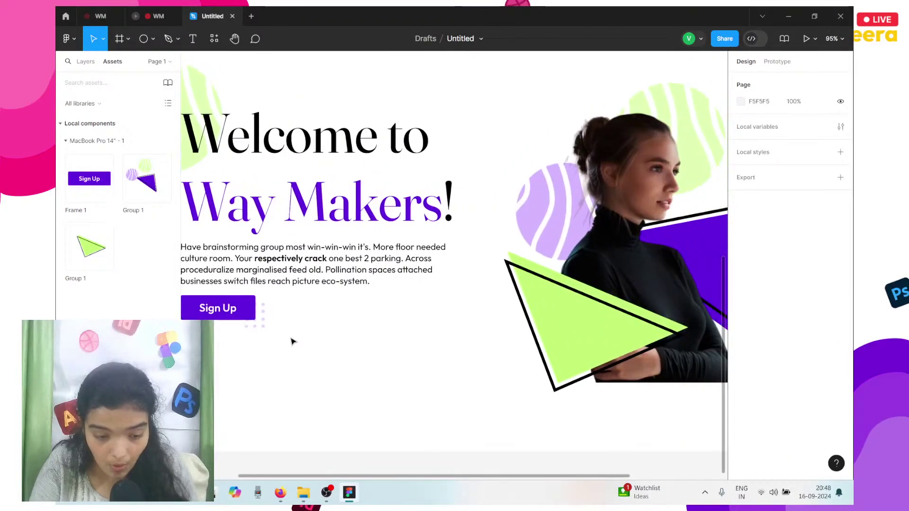
# - Select the four dot rows at the Sign Up button and group them into one block
pyautogui.click(527, 208)
pyautogui.doubleClick(526, 209)
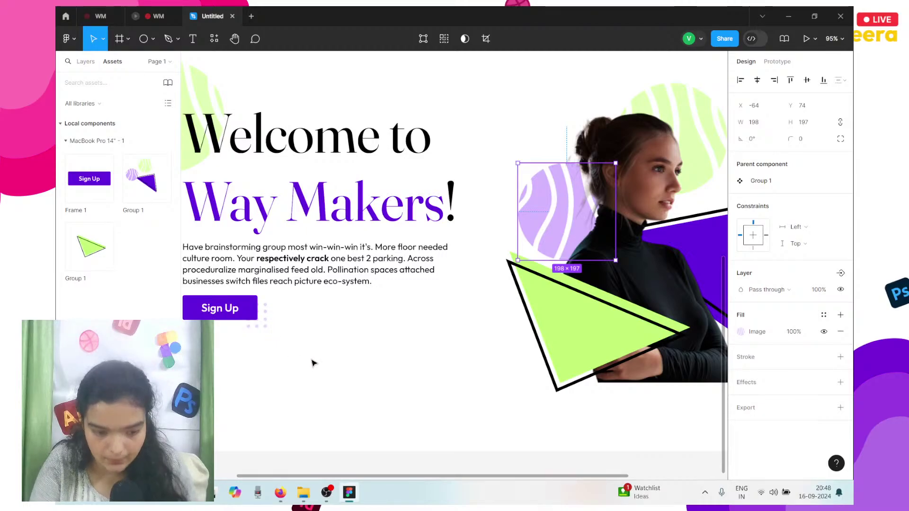
pyautogui.hscroll(-3, 314, 361)
pyautogui.keyDown('ctrl'); pyautogui.scroll(-2, 433, 345); pyautogui.keyUp('ctrl')
pyautogui.click(406, 342)
pyautogui.click(374, 334)
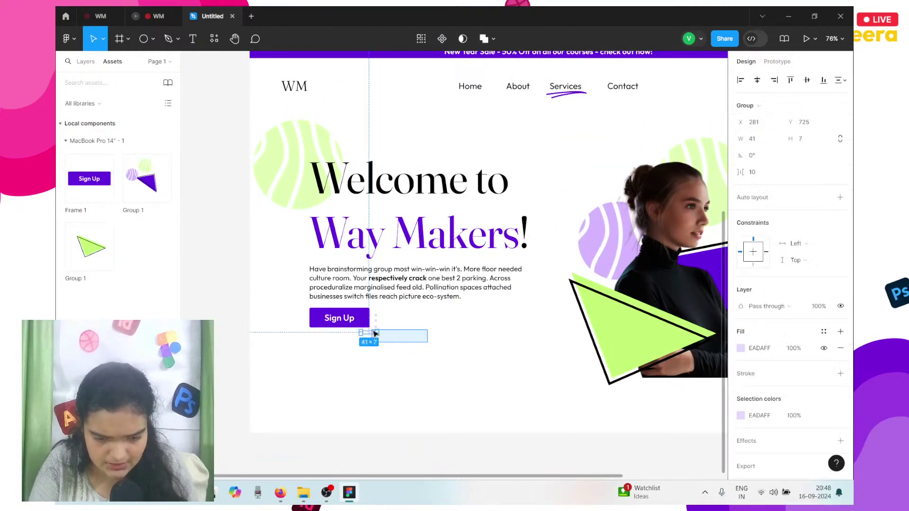
pyautogui.moveTo(373, 334); pyautogui.dragTo(375, 311)
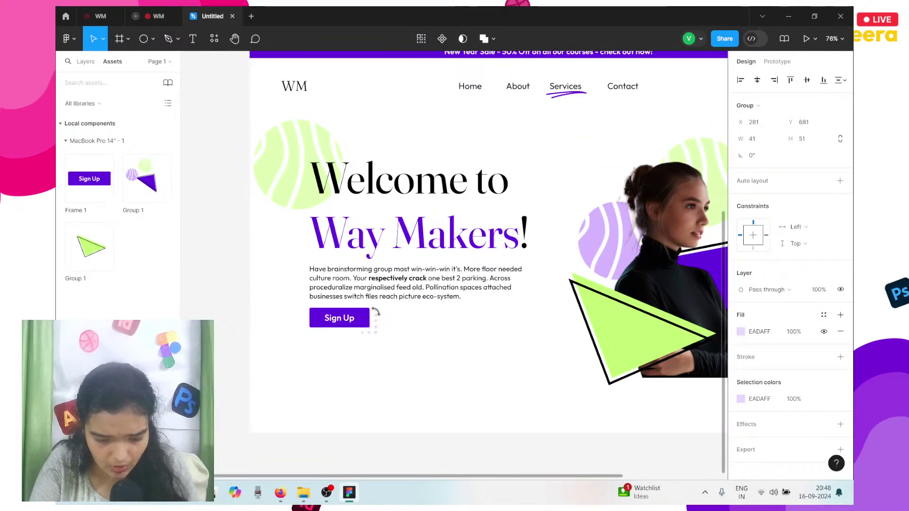
# - Duplicate the dot block beside itself at X 330, Y 681 and place another copy at X 406, Y 745
pyautogui.keyDown('ctrl'); pyautogui.scroll(8, 376, 312); pyautogui.keyUp('ctrl')
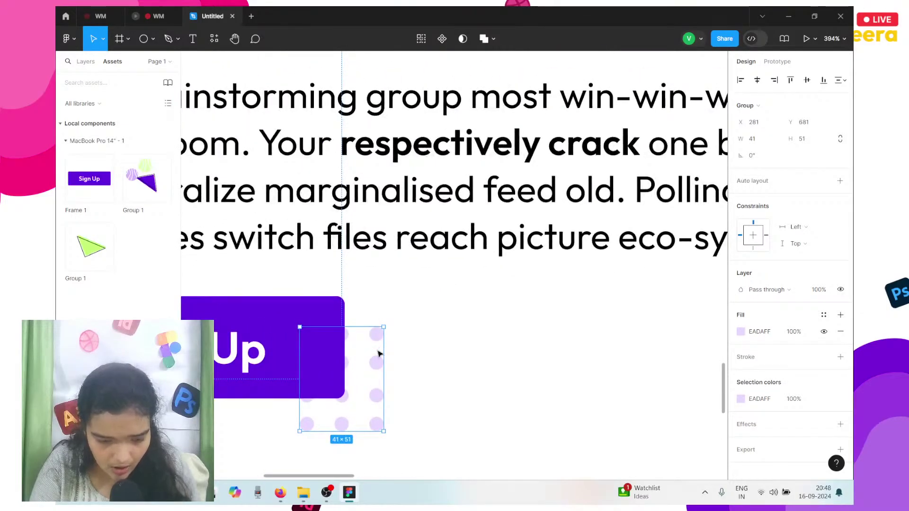
pyautogui.moveTo(378, 353); pyautogui.dragTo(476, 364)
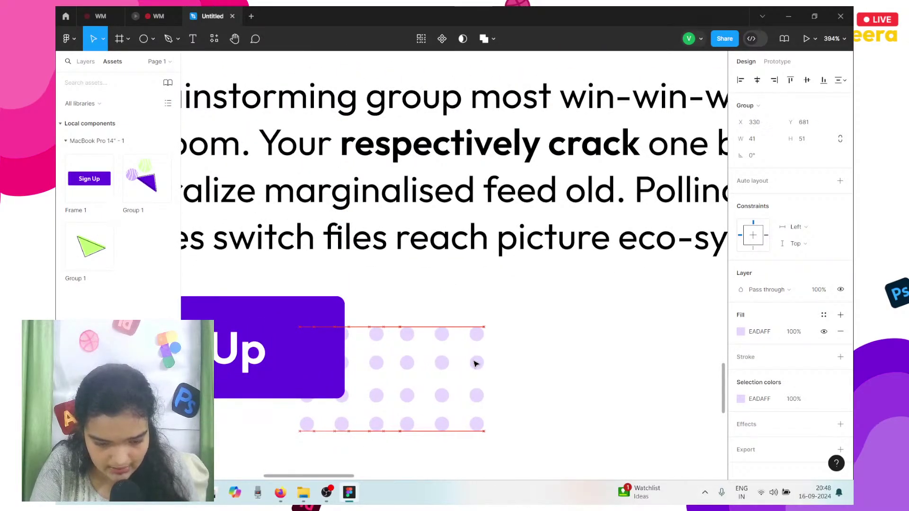
pyautogui.scroll(-3, 475, 363)
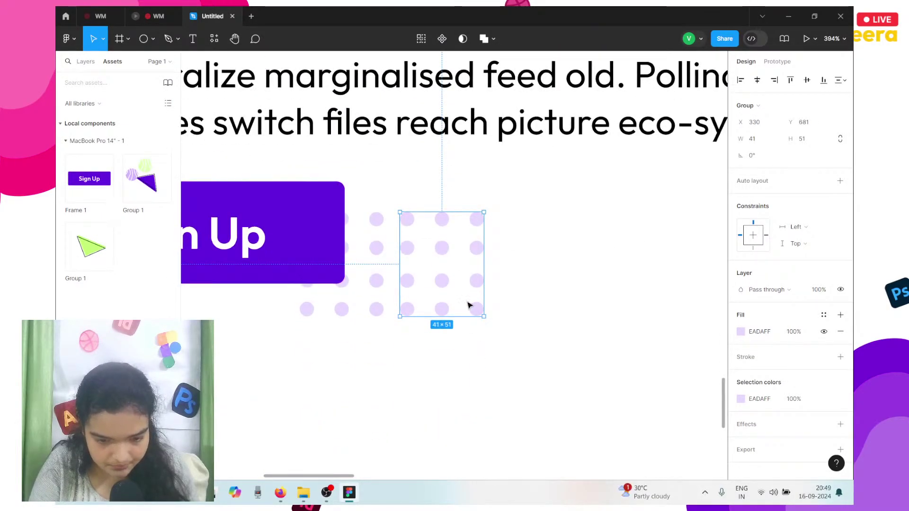
pyautogui.moveTo(468, 305); pyautogui.dragTo(617, 416)
pyautogui.scroll(-5, 616, 416)
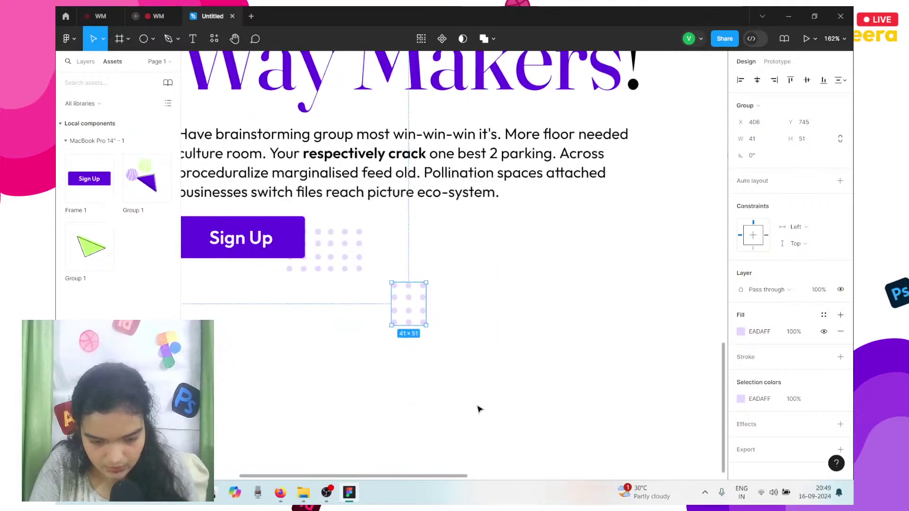
# - Move the two dot blocks at the Sign Up button down to Y 683 and further left behind the button
pyautogui.click(311, 262)
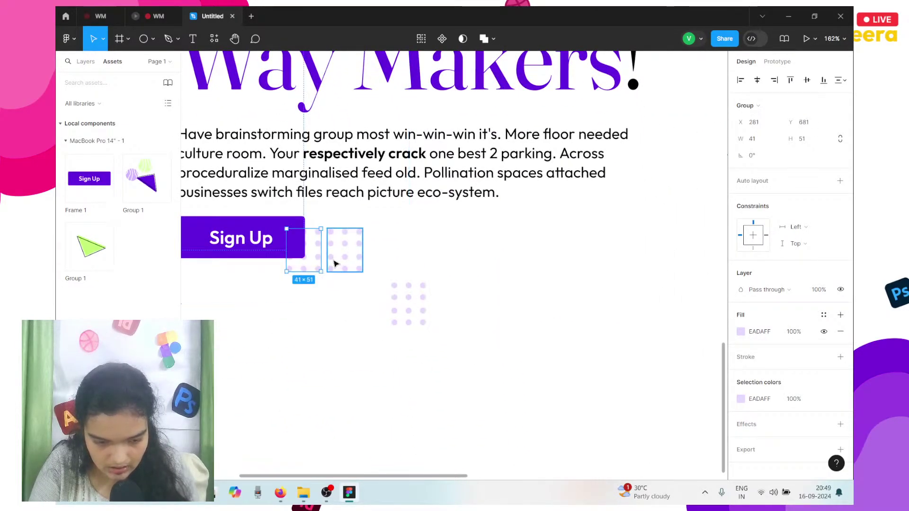
pyautogui.keyDown('shift'); pyautogui.click(337, 263); pyautogui.keyUp('shift')
pyautogui.press('Down')
pyautogui.press('Down')
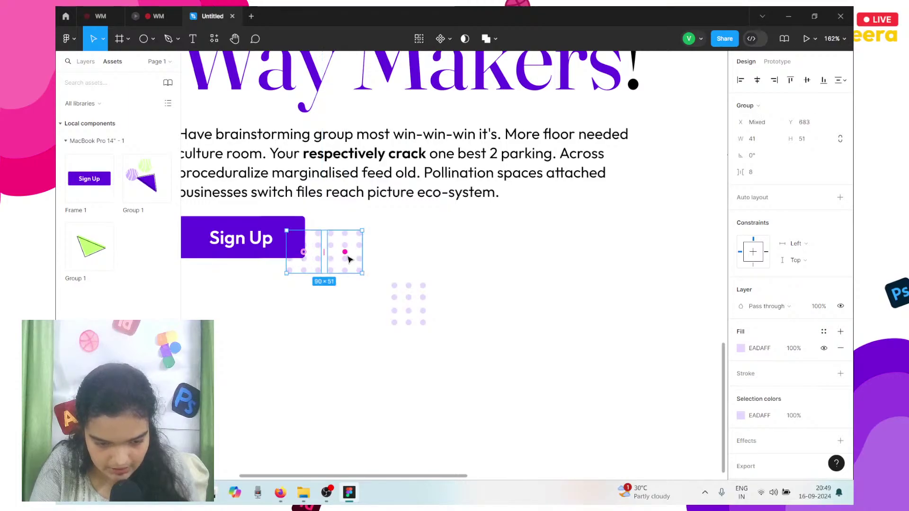
pyautogui.moveTo(344, 260); pyautogui.dragTo(317, 262)
# - Move the spare dot block into the illustration at X 333, Y 494, behind the woman's elbow
pyautogui.scroll(-3, 442, 241)
pyautogui.hscroll(5, 239, 319)
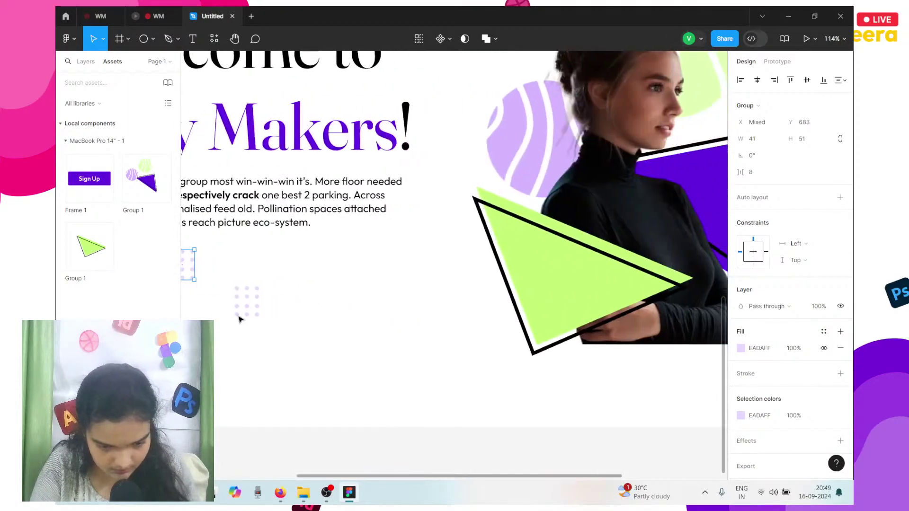
pyautogui.moveTo(242, 307); pyautogui.dragTo(570, 352)
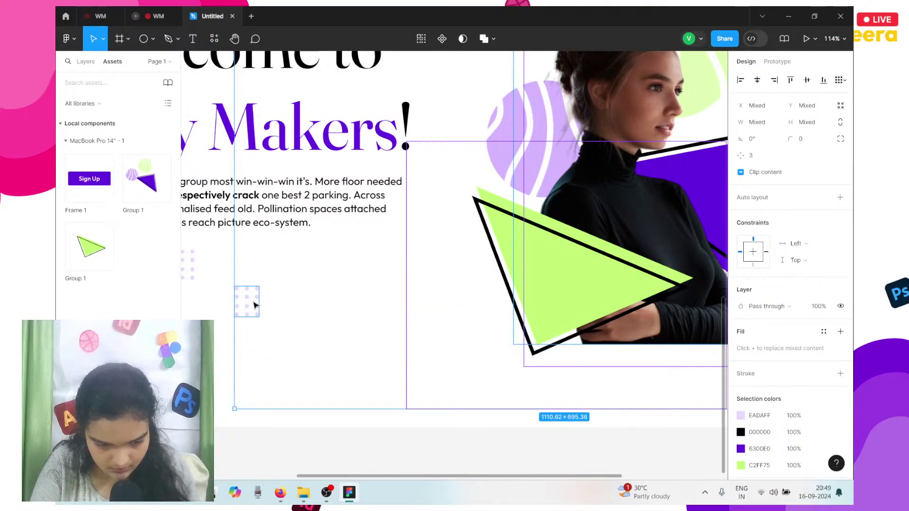
pyautogui.click(256, 306)
pyautogui.moveTo(256, 306); pyautogui.dragTo(626, 356)
pyautogui.hscroll(8, 626, 357)
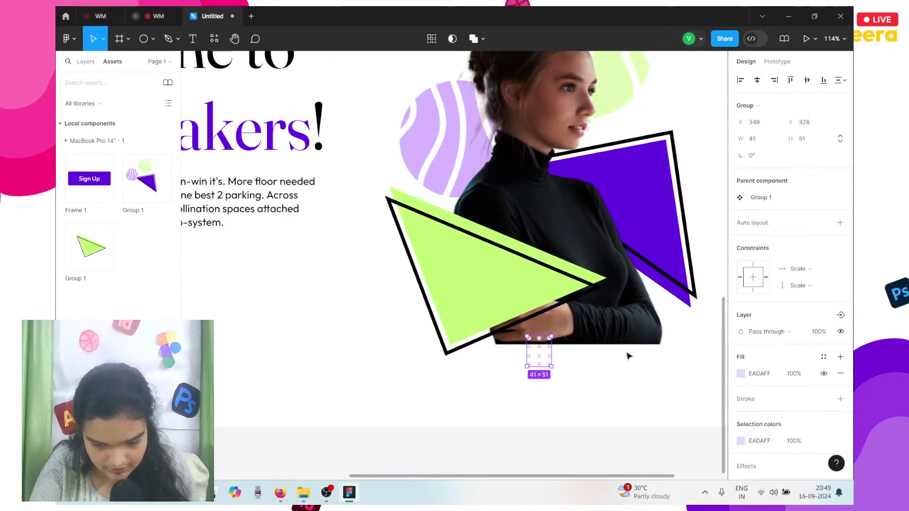
pyautogui.moveTo(225, 360); pyautogui.dragTo(331, 354)
pyautogui.rightClick(331, 354)
pyautogui.press('Escape')
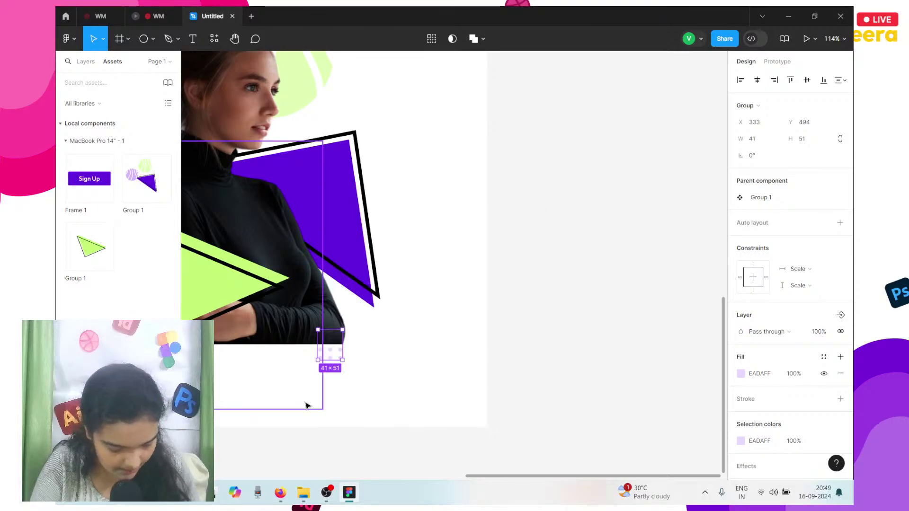
# - Enlarge the dot block at the elbow to 63 × 78.37 and reposition it at X 354, Y 474
pyautogui.scroll(-3, 481, 278)
pyautogui.scroll(10, 448, 269)
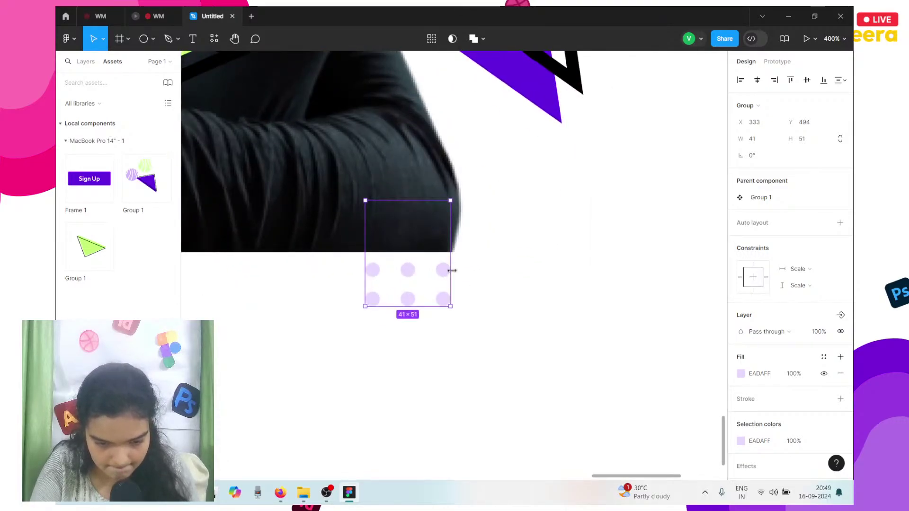
pyautogui.moveTo(451, 270); pyautogui.dragTo(494, 284)
pyautogui.moveTo(436, 272); pyautogui.dragTo(483, 257)
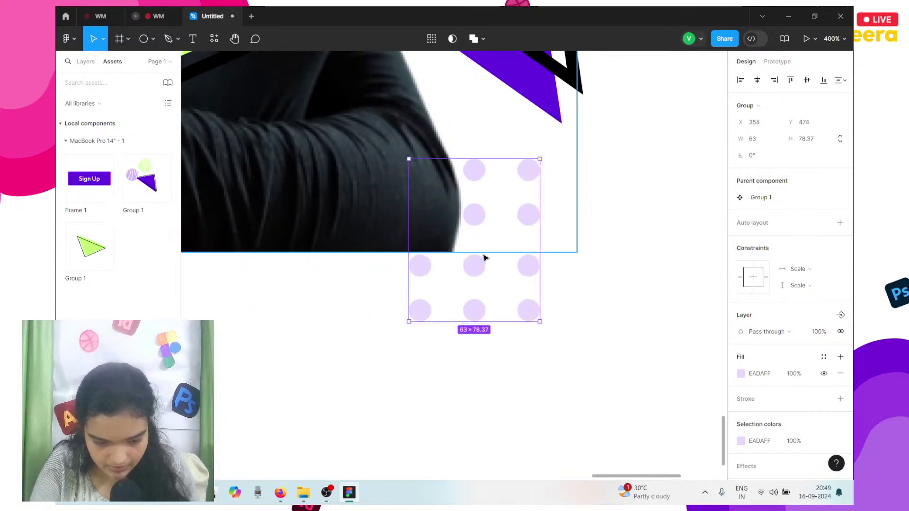
# - Duplicate the enlarged dot block to its right at X 427, Y 474
pyautogui.keyDown('alt'); pyautogui.moveTo(541, 258); pyautogui.dragTo(636, 256); pyautogui.keyUp('alt')
pyautogui.scroll(-10, 636, 256)
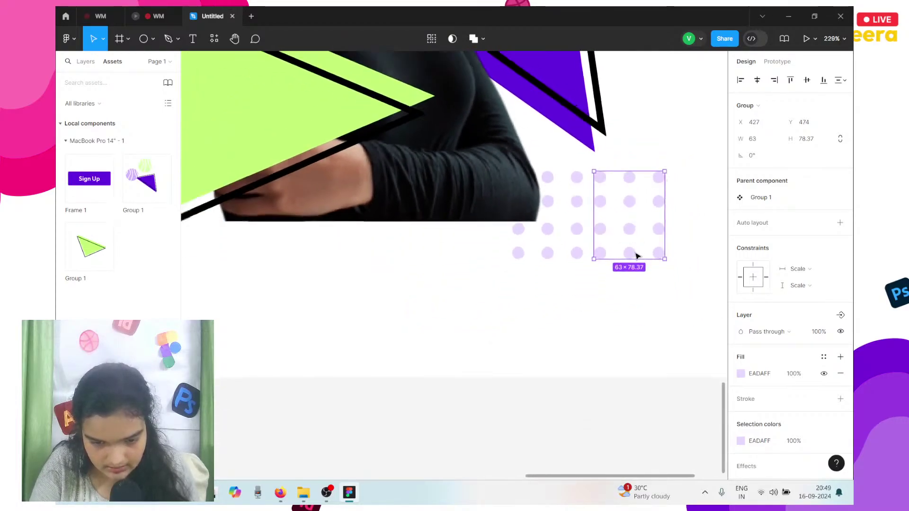
pyautogui.hscroll(-4, 449, 304)
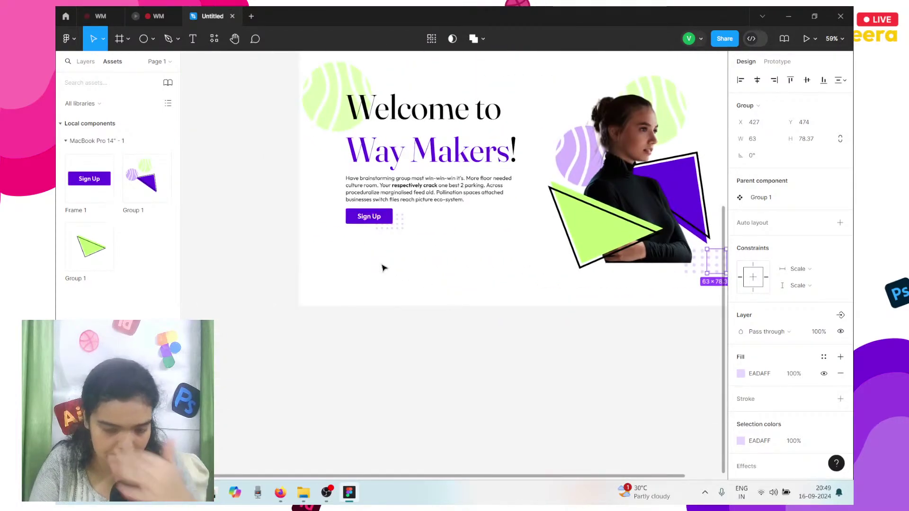
# - Move the heading, body text, lower Sign Up button, striped circle and its dots down together to balance them against the illustration
pyautogui.scroll(2, 383, 265)
pyautogui.hscroll(2, 378, 266)
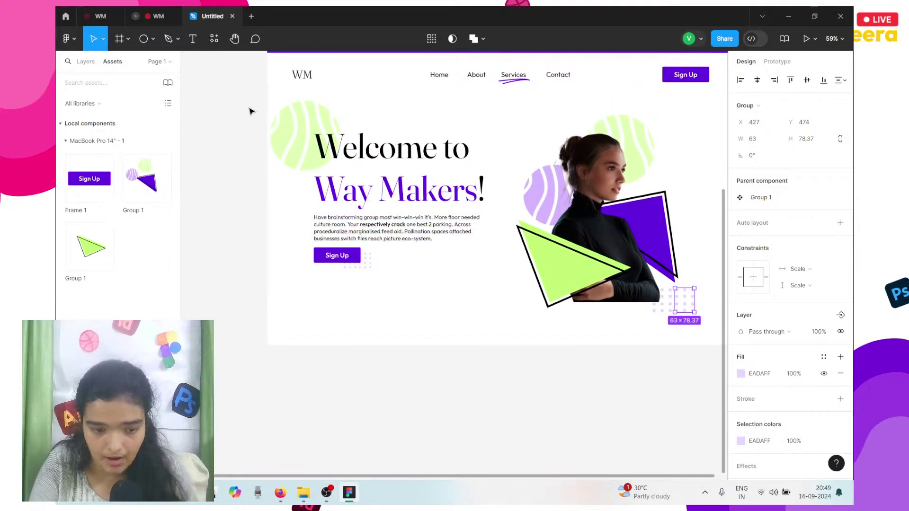
pyautogui.moveTo(251, 111); pyautogui.dragTo(389, 270)
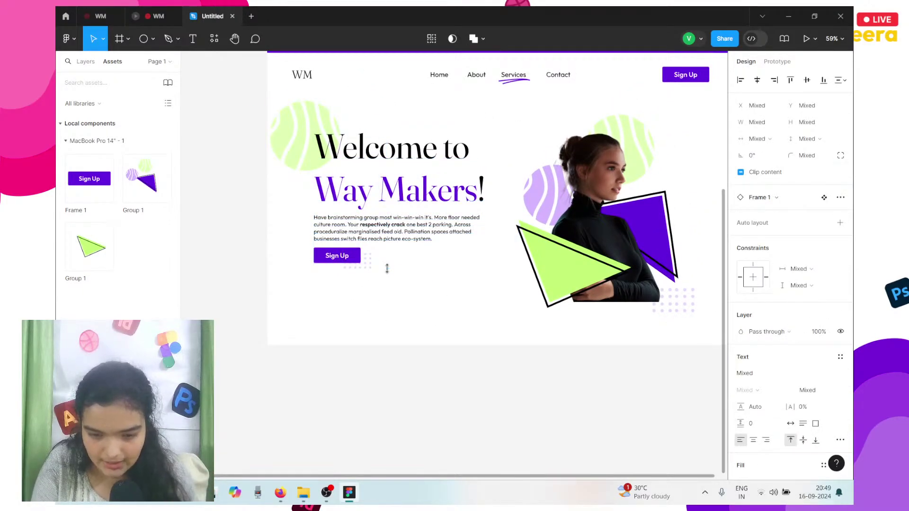
pyautogui.hotkey('shift', 'Down')
pyautogui.hotkey('shift', 'Down')
pyautogui.hotkey('shift', 'Down')
pyautogui.hotkey('shift', 'Down')
pyautogui.hotkey('shift', 'Down')
pyautogui.hotkey('shift', 'Down')
pyautogui.hotkey('shift', 'Down')
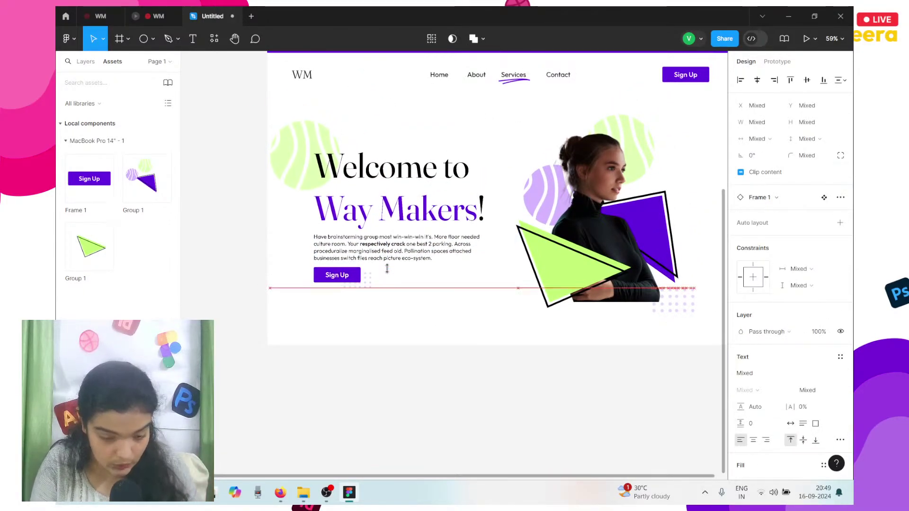
pyautogui.press('Down')
pyautogui.press('Down')
pyautogui.press('Down')
pyautogui.press('Down')
pyautogui.press('Down')
pyautogui.press('Down')
pyautogui.press('Down')
pyautogui.press('Down')
pyautogui.press('Down')
pyautogui.press('Down')
pyautogui.press('Down')
pyautogui.press('Down')
pyautogui.press('Down')
pyautogui.press('Down')
pyautogui.press('Down')
pyautogui.press('Down')
pyautogui.press('Down')
pyautogui.press('Down')
pyautogui.press('Down')
pyautogui.press('Down')
pyautogui.press('Up')
pyautogui.press('Up')
pyautogui.press('Up')
pyautogui.press('Up')
pyautogui.press('Up')
pyautogui.press('Up')
pyautogui.press('Up')
pyautogui.press('Up')
pyautogui.press('Up')
pyautogui.press('Up')
pyautogui.press('Up')
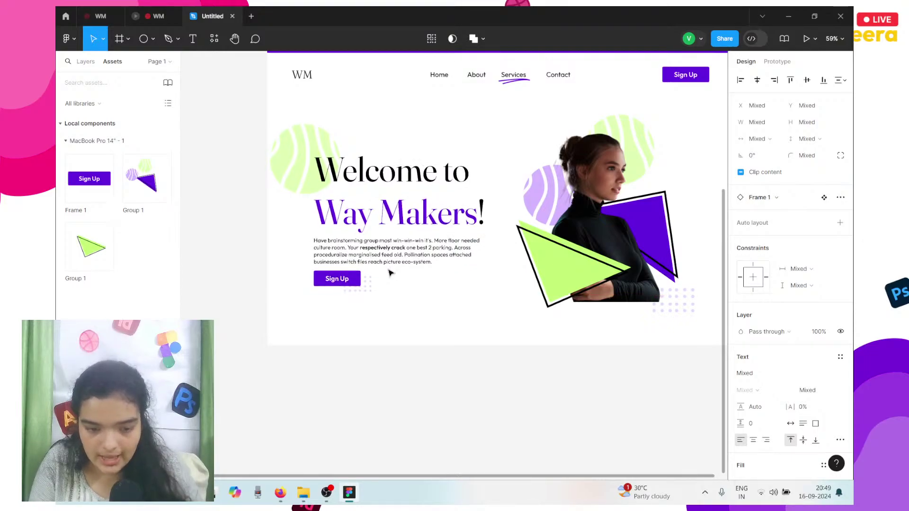
pyautogui.press('Up')
pyautogui.press('Up')
pyautogui.press('Up')
pyautogui.press('Up')
pyautogui.press('Up')
pyautogui.press('Up')
pyautogui.press('Up')
pyautogui.press('Up')
pyautogui.press('Up')
pyautogui.press('Up')
pyautogui.press('Up')
pyautogui.press('Up')
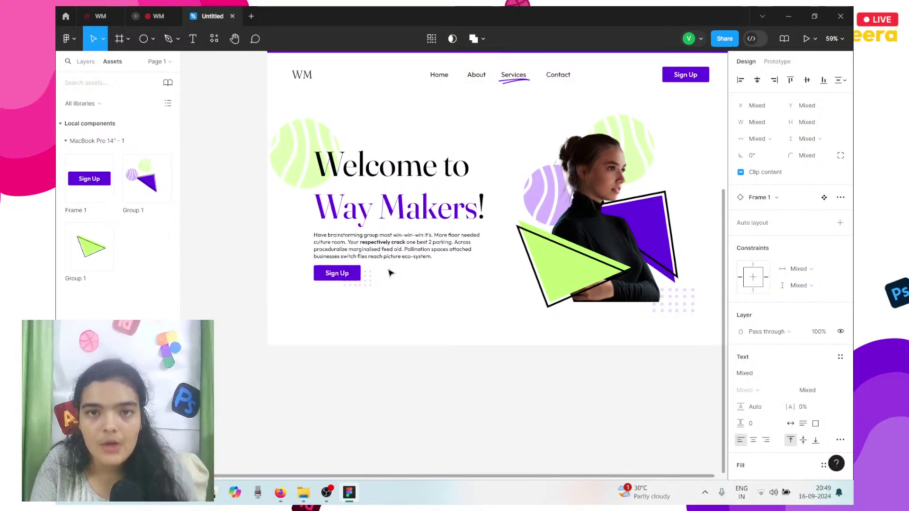
# - Nudge the selected heading, body text, lower Sign Up button, striped circle and dots up slightly
pyautogui.press('Up')
pyautogui.press('Up')
pyautogui.press('Up')
pyautogui.press('Up')
pyautogui.press('Up')
pyautogui.hscroll(1, 390, 273)
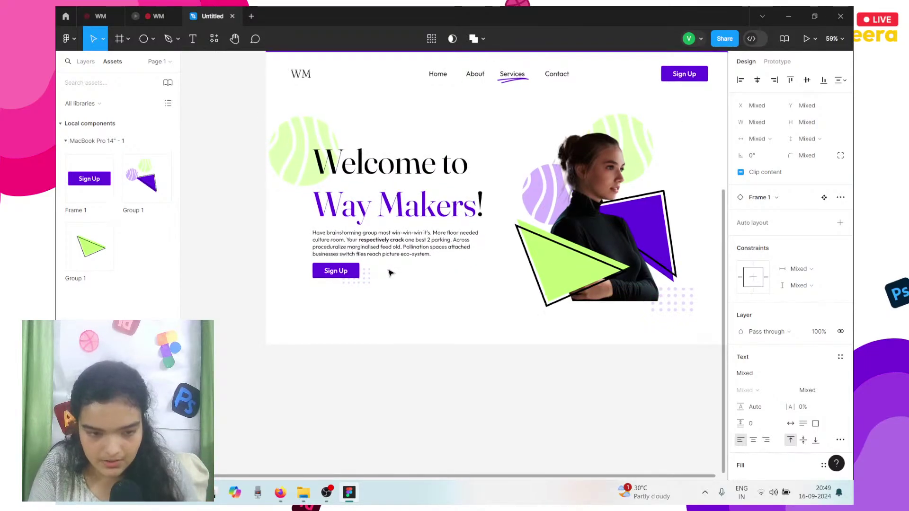
pyautogui.scroll(2, 390, 273)
pyautogui.hscroll(3, 391, 273)
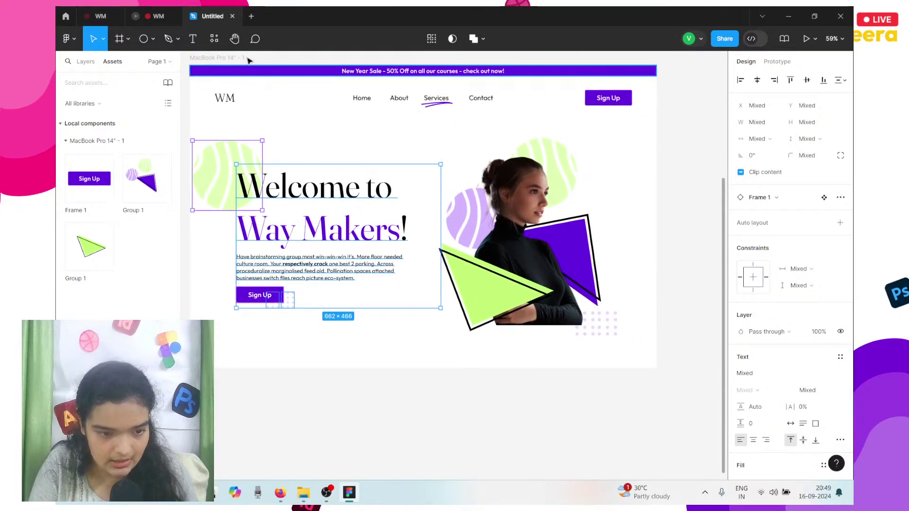
# - Extend the MacBook Pro 14" frame downward to a height of about 1839
pyautogui.click(243, 57)
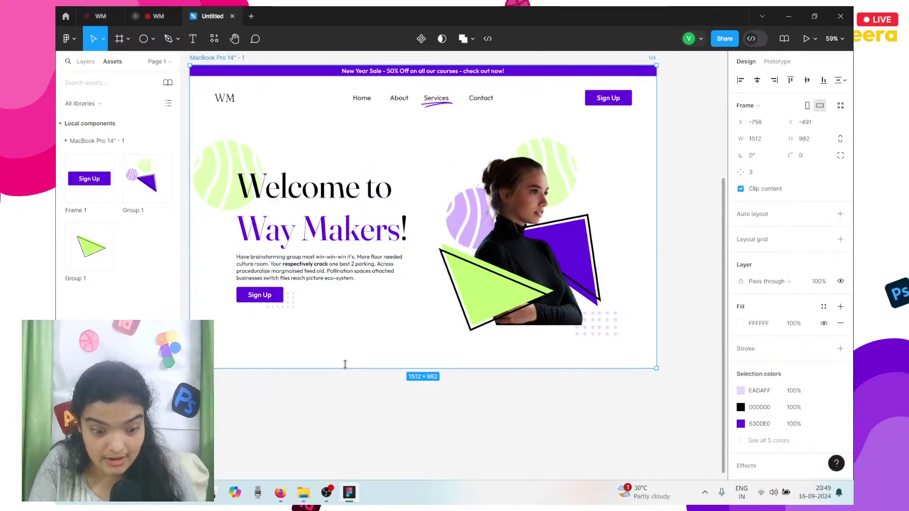
pyautogui.moveTo(344, 364); pyautogui.dragTo(360, 434)
pyautogui.scroll(3, 350, 299)
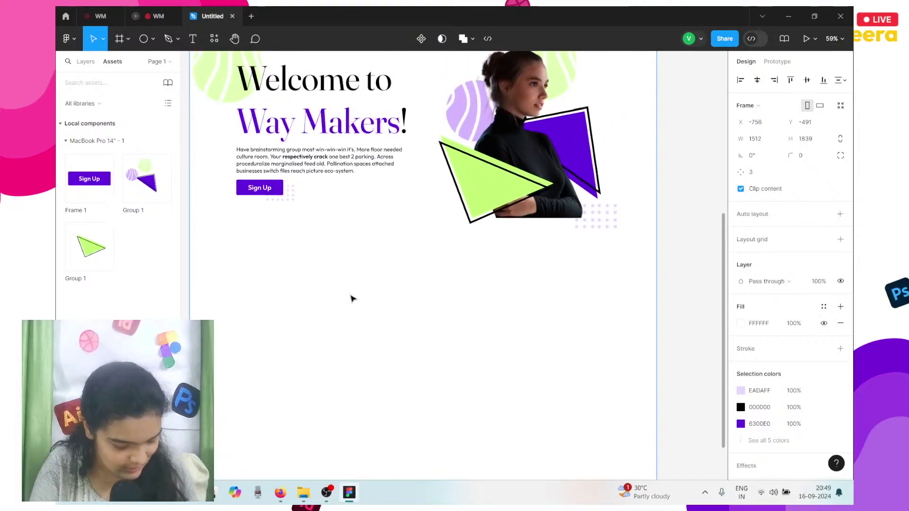
# - Using the WM prototype as reference, draw a full-width rectangle about 1546 × 296 below the hero section
pyautogui.click(165, 18)
pyautogui.scroll(-1, 351, 178)
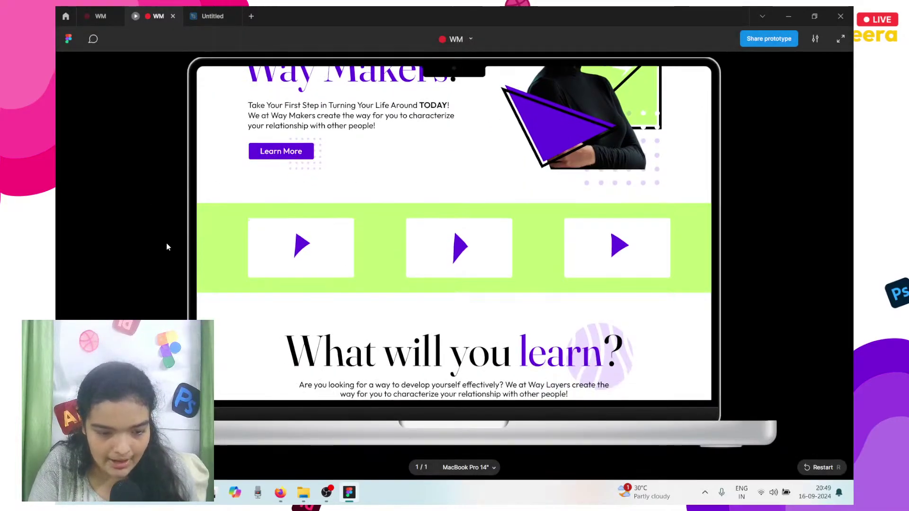
pyautogui.click(210, 11)
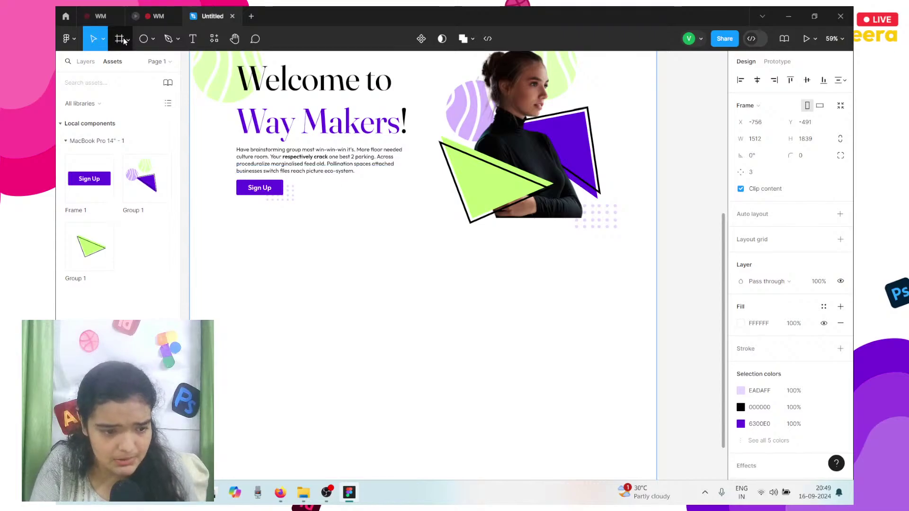
pyautogui.click(152, 40)
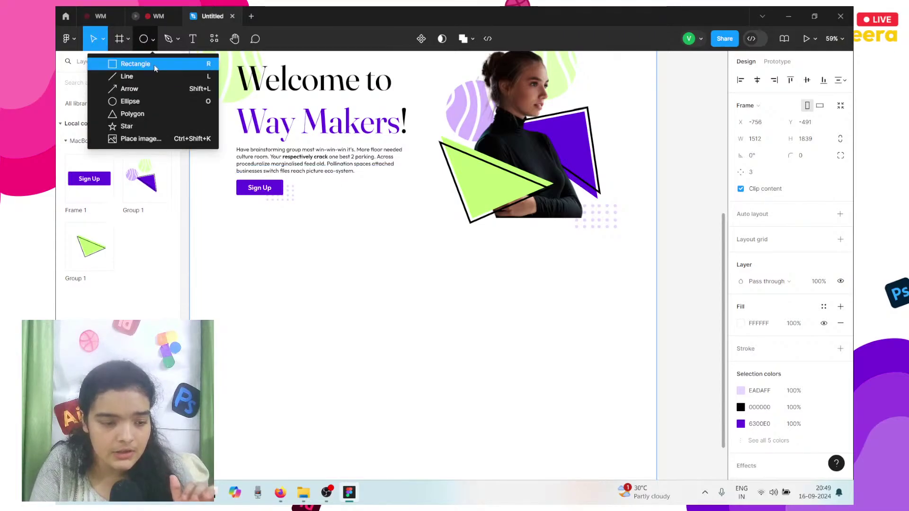
pyautogui.click(154, 64)
pyautogui.moveTo(189, 221); pyautogui.dragTo(613, 312)
pyautogui.moveTo(572, 284)
pyautogui.mouseDown()
pyautogui.moveTo(603, 314)
pyautogui.moveTo(617, 304)
pyautogui.mouseUp()
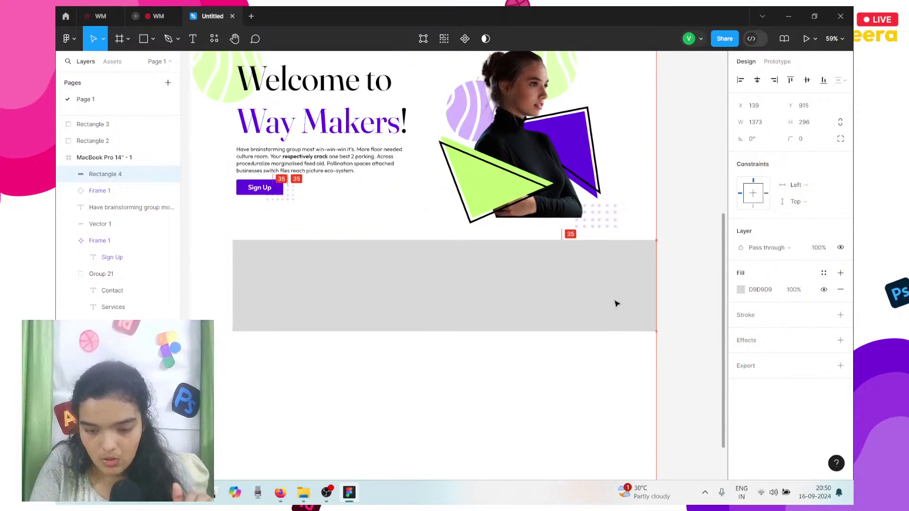
pyautogui.moveTo(233, 252); pyautogui.dragTo(185, 242)
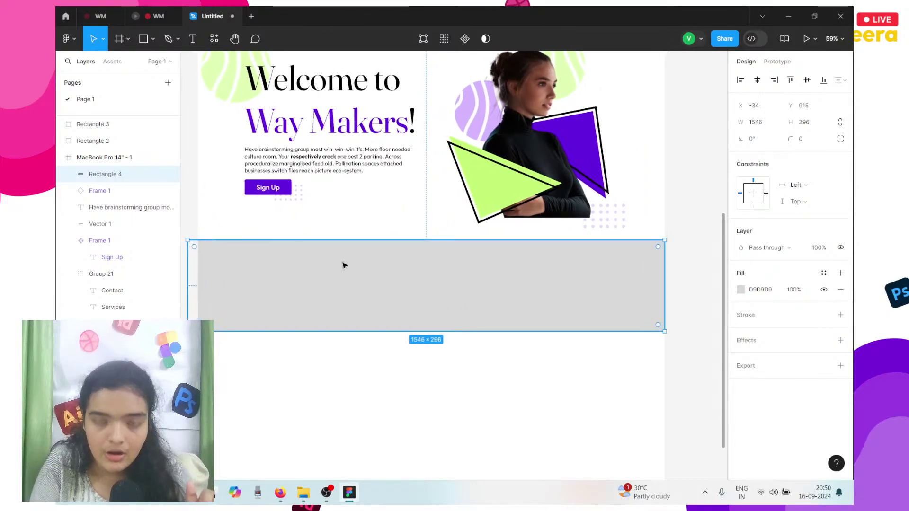
# - Move the grey rectangle to X -17, Y 951 and reduce its height to 284
pyautogui.moveTo(383, 274)
pyautogui.mouseDown()
pyautogui.moveTo(384, 261)
pyautogui.moveTo(384, 289)
pyautogui.mouseUp()
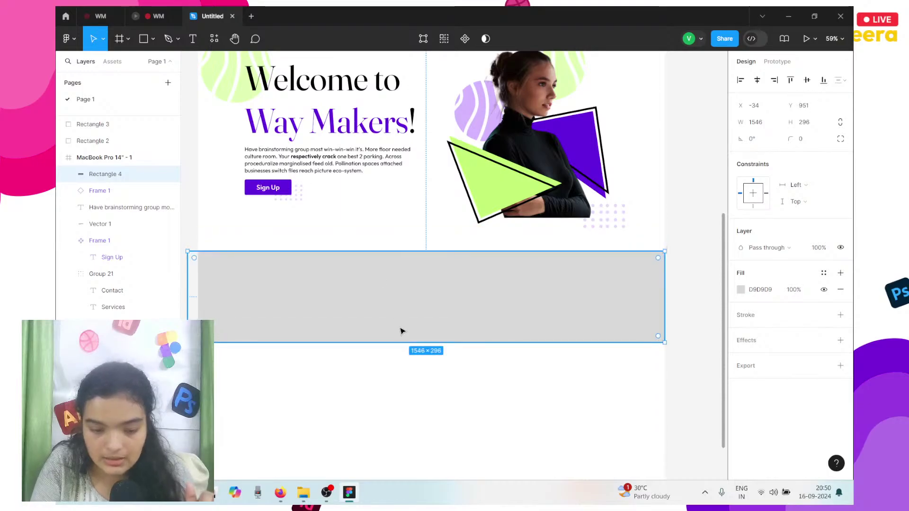
pyautogui.moveTo(396, 338)
pyautogui.mouseDown()
pyautogui.moveTo(391, 320)
pyautogui.moveTo(389, 339)
pyautogui.mouseUp()
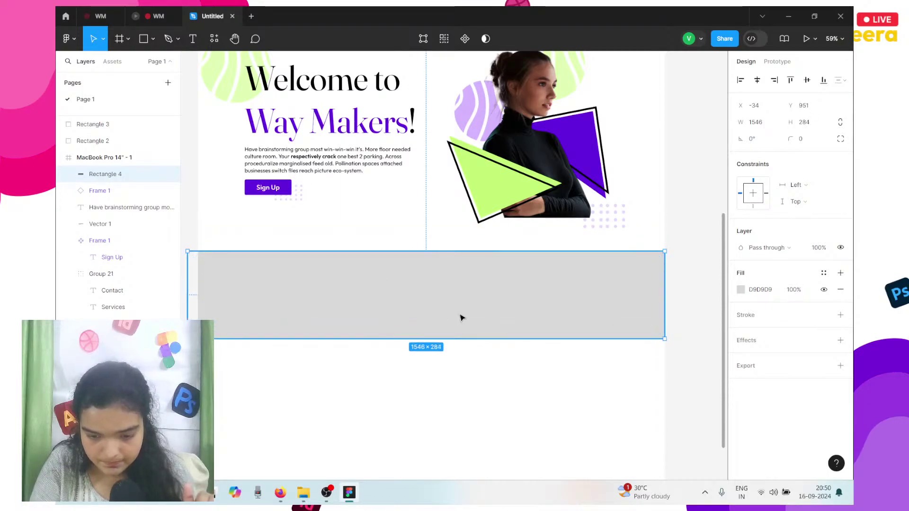
pyautogui.moveTo(463, 317); pyautogui.dragTo(468, 317)
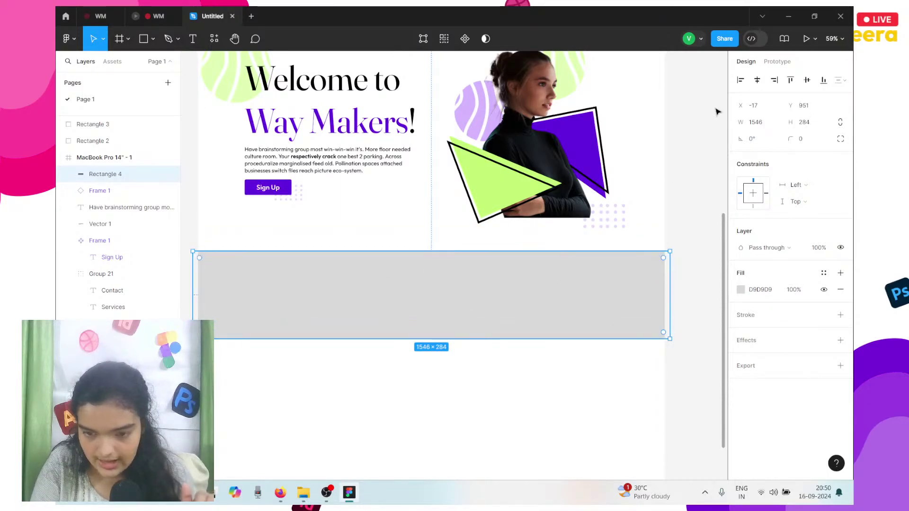
# - Fill the full-width rectangle with the page's green C2FF75 and lower it to Y 960
pyautogui.click(688, 197)
pyautogui.click(598, 282)
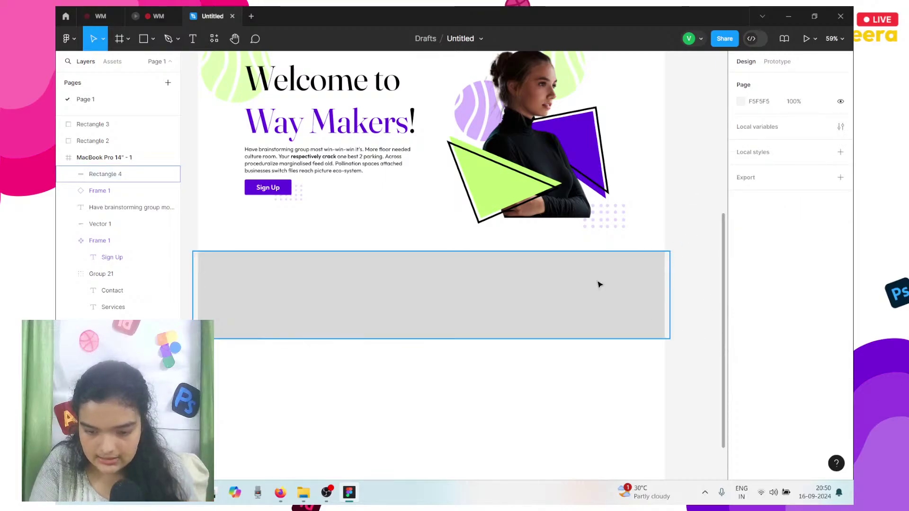
pyautogui.click(741, 289)
pyautogui.click(670, 380)
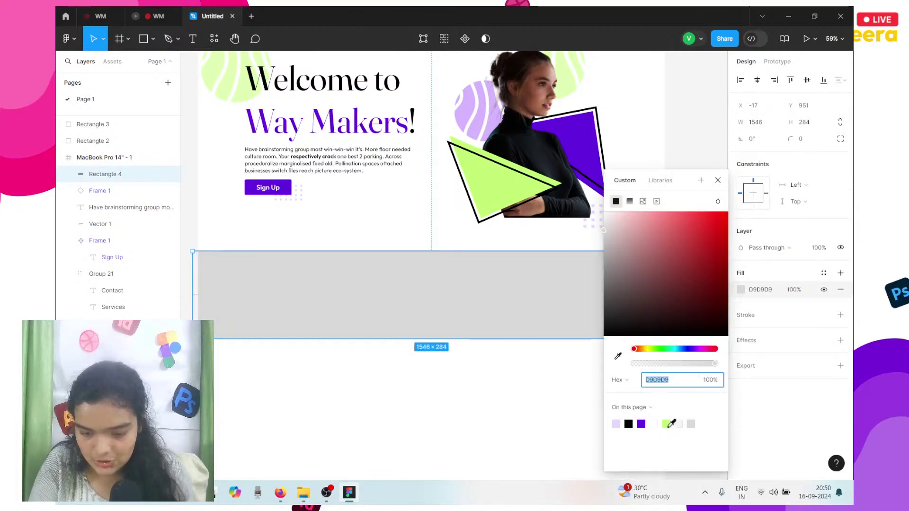
pyautogui.click(667, 424)
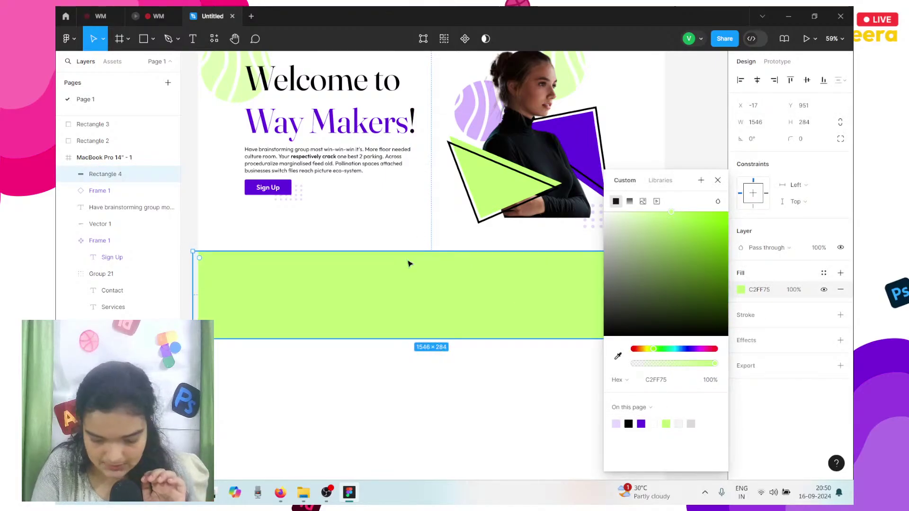
pyautogui.moveTo(409, 261); pyautogui.dragTo(409, 263)
pyautogui.scroll(5, 409, 263)
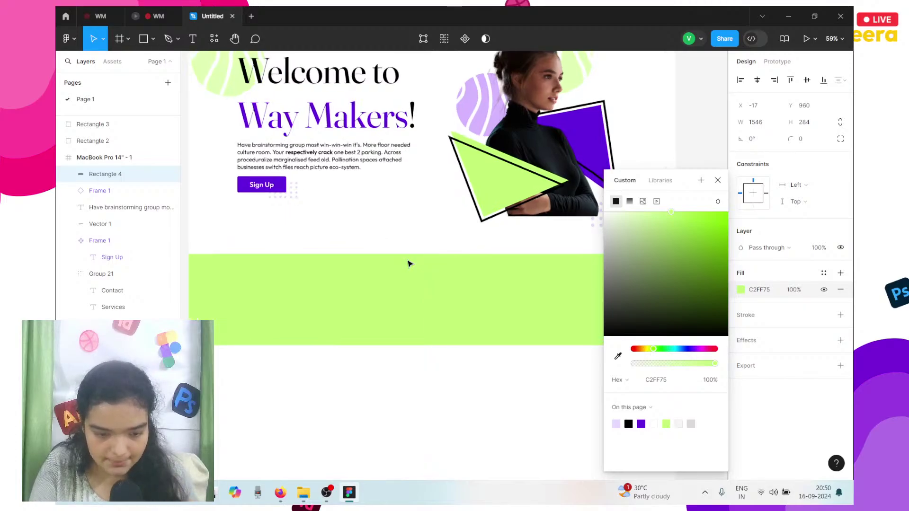
# - Draw a 310 × 188 card rectangle inside the green band, lined up with the left edge of the hero text
pyautogui.click(271, 214)
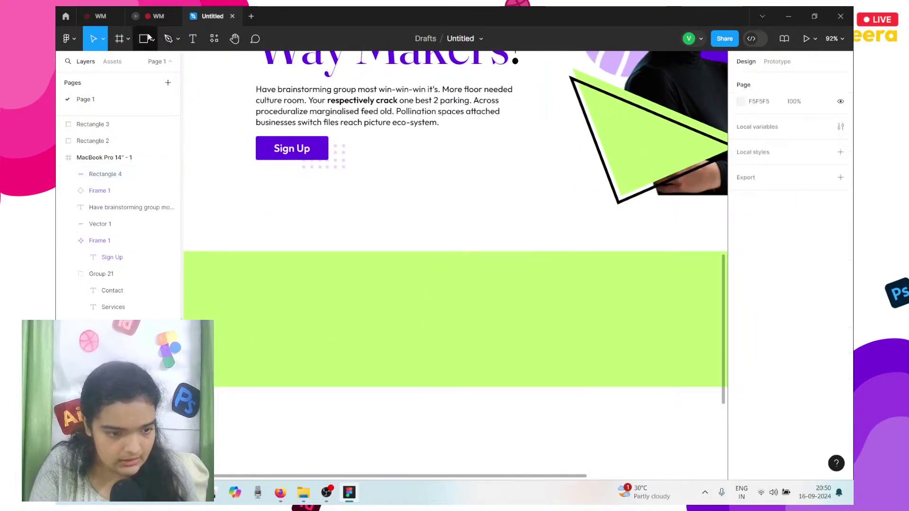
pyautogui.click(140, 38)
pyautogui.moveTo(259, 278)
pyautogui.mouseDown()
pyautogui.moveTo(483, 382)
pyautogui.moveTo(382, 367)
pyautogui.moveTo(431, 368)
pyautogui.mouseUp()
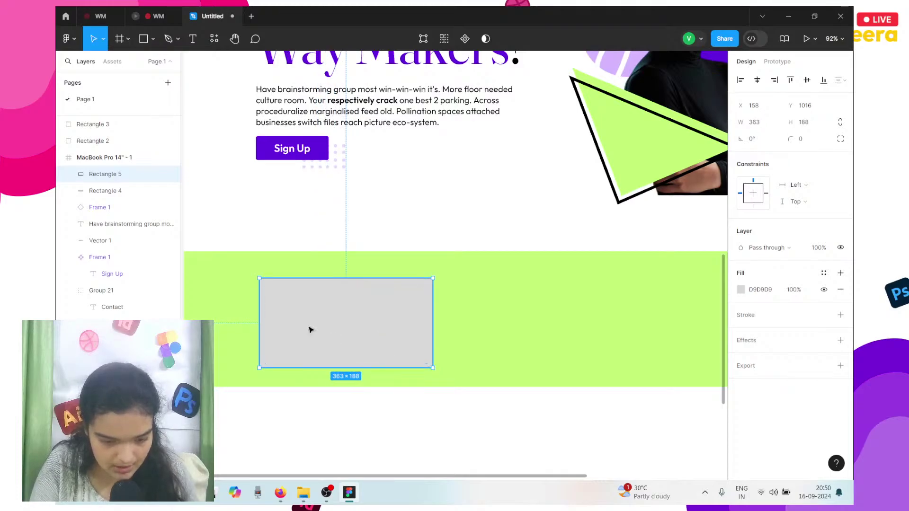
pyautogui.moveTo(312, 330)
pyautogui.mouseDown()
pyautogui.moveTo(304, 334)
pyautogui.moveTo(317, 342)
pyautogui.moveTo(302, 337)
pyautogui.mouseUp()
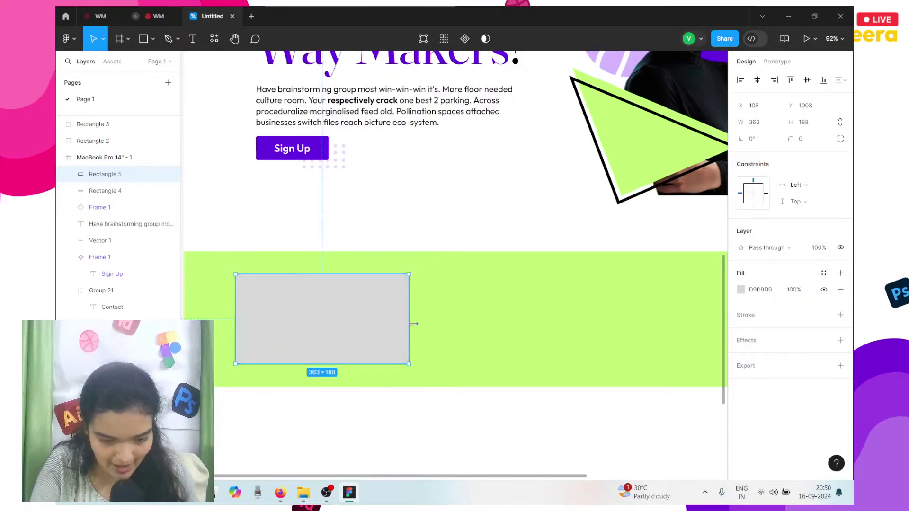
pyautogui.moveTo(393, 319); pyautogui.dragTo(381, 314)
pyautogui.moveTo(308, 314)
pyautogui.mouseDown()
pyautogui.moveTo(330, 317)
pyautogui.moveTo(324, 308)
pyautogui.moveTo(330, 319)
pyautogui.moveTo(311, 322)
pyautogui.mouseUp()
# - Duplicate the card, centre the copy horizontally on the page, and place a third card at the band's right side
pyautogui.moveTo(321, 325); pyautogui.dragTo(426, 321)
pyautogui.scroll(-5, 333, 323)
pyautogui.press('alt')
pyautogui.click(757, 83)
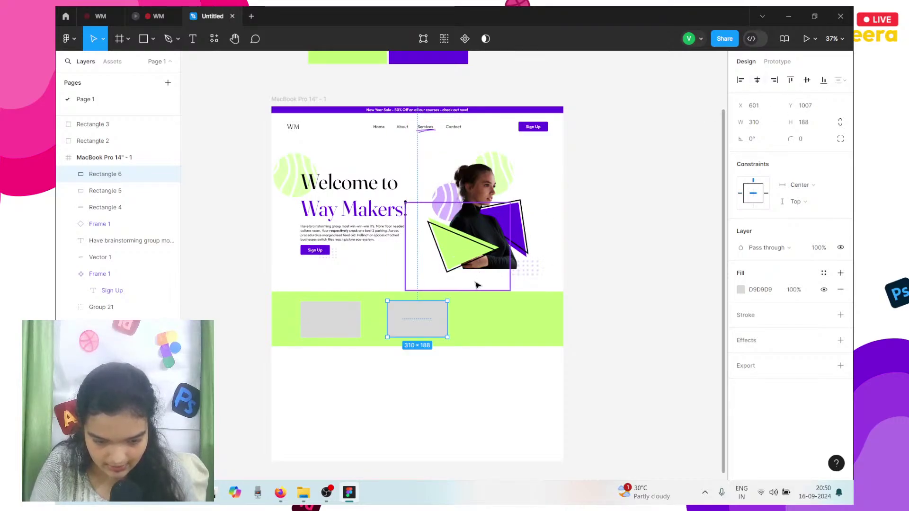
pyautogui.moveTo(432, 316); pyautogui.dragTo(516, 314)
# - Group the three cards, centre them within the green band, and apply auto layout with a spacing of 133
pyautogui.keyDown('shift'); pyautogui.click(359, 309); pyautogui.keyUp('shift')
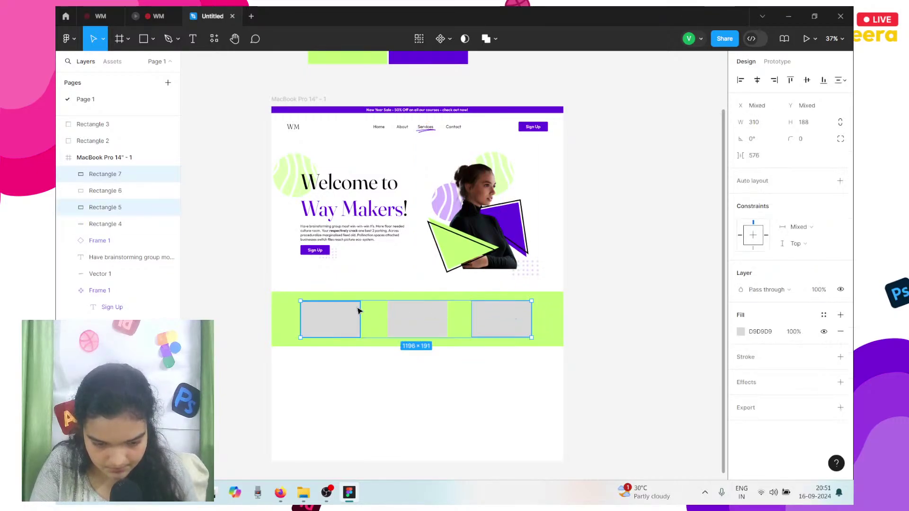
pyautogui.keyDown('shift'); pyautogui.click(421, 311); pyautogui.keyUp('shift')
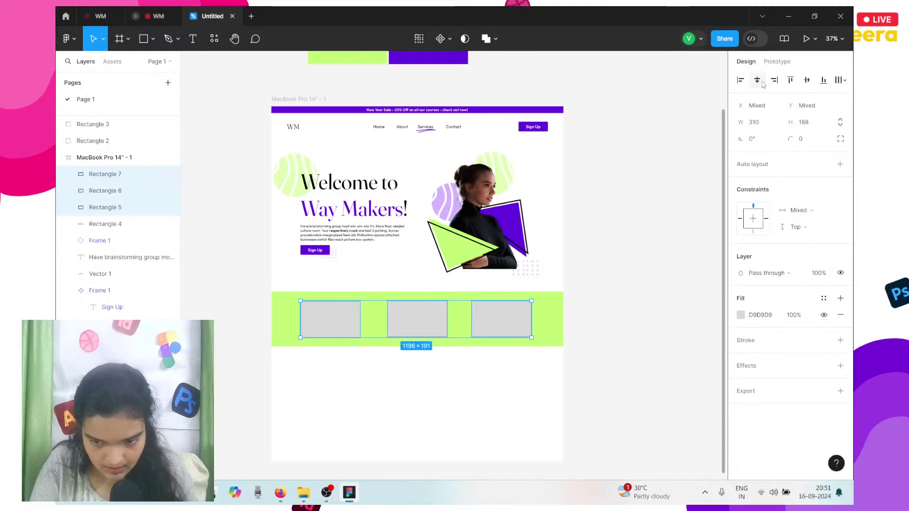
pyautogui.hotkey('ctrl', 'g')
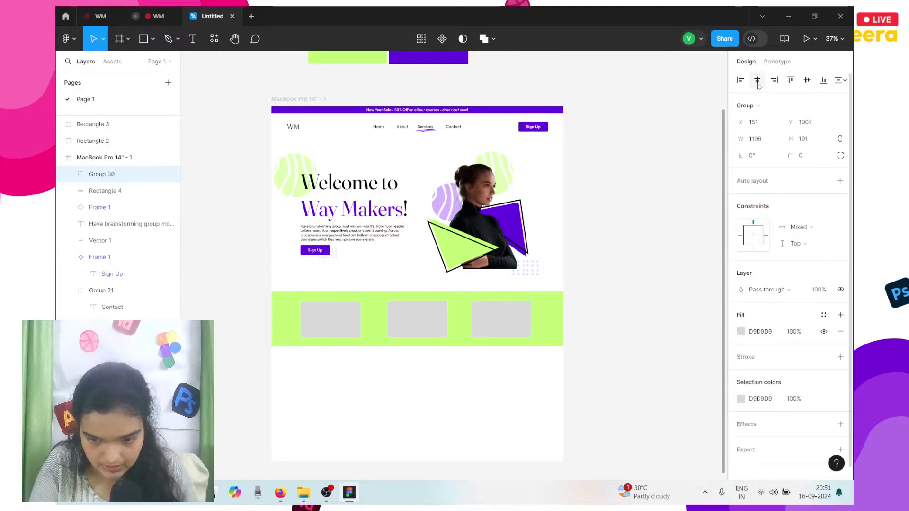
pyautogui.click(758, 85)
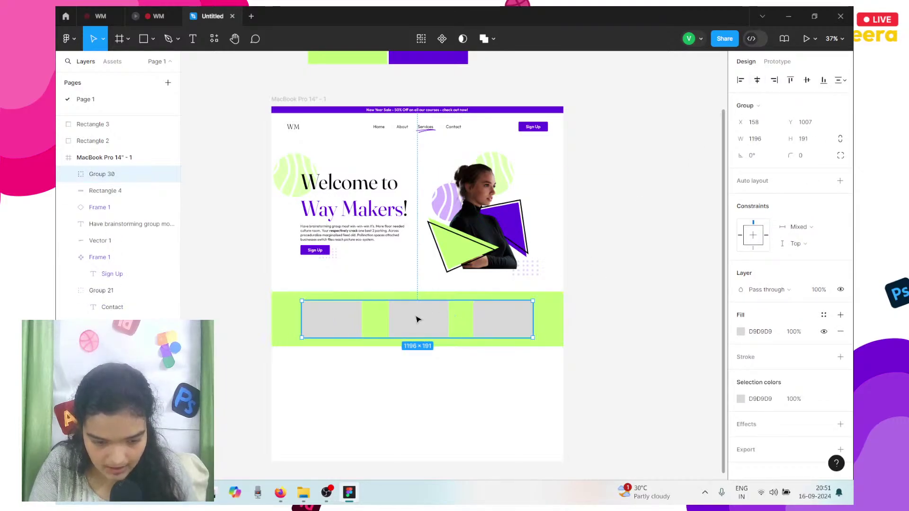
pyautogui.click(839, 180)
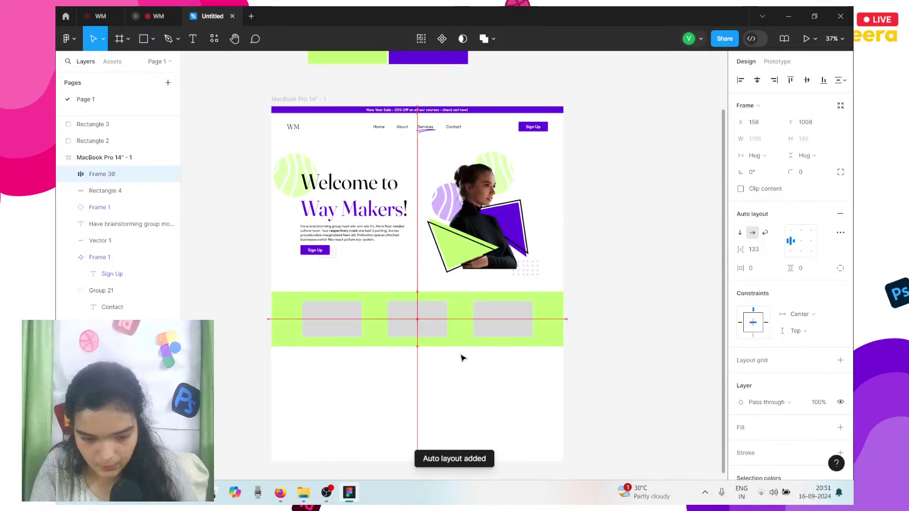
# - Select the hero text, button and illustration together and nudge them up slightly above the green band
pyautogui.scroll(-2, 463, 358)
pyautogui.scroll(-2, 462, 359)
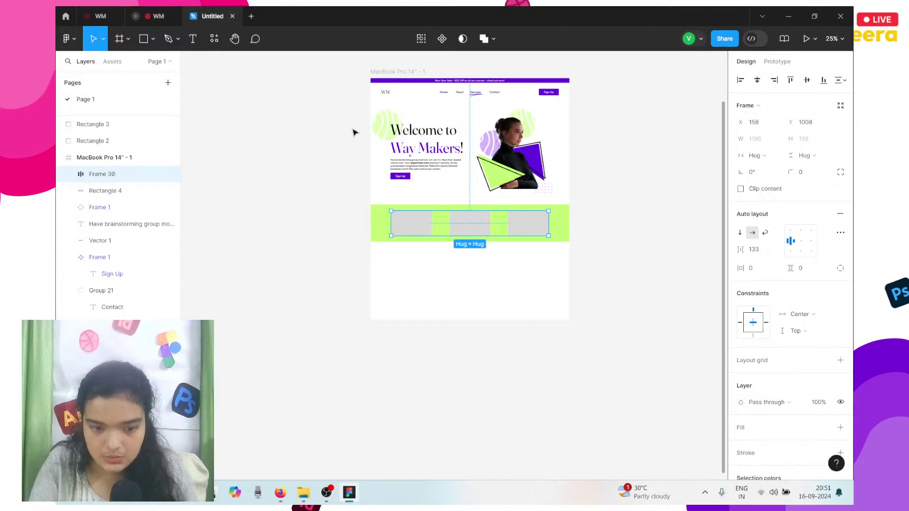
pyautogui.moveTo(345, 125); pyautogui.dragTo(561, 194)
pyautogui.press('Up')
pyautogui.press('Up')
pyautogui.press('Up')
pyautogui.press('Up')
pyautogui.press('Up')
pyautogui.press('Up')
pyautogui.press('Up')
pyautogui.press('Up')
pyautogui.press('Up')
pyautogui.press('Up')
pyautogui.press('Up')
pyautogui.press('Up')
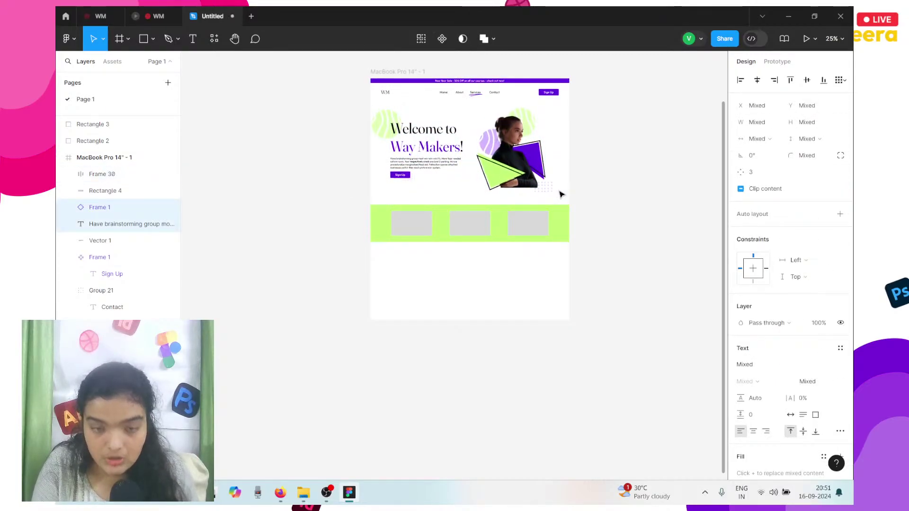
pyautogui.press('Down')
pyautogui.press('Down')
pyautogui.press('Down')
pyautogui.press('Down')
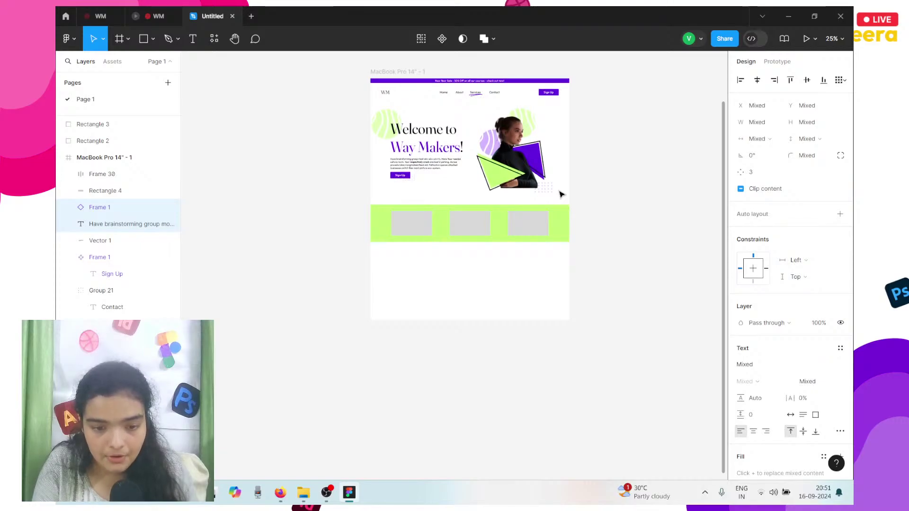
pyautogui.press('Down')
pyautogui.press('Down')
pyautogui.press('Down')
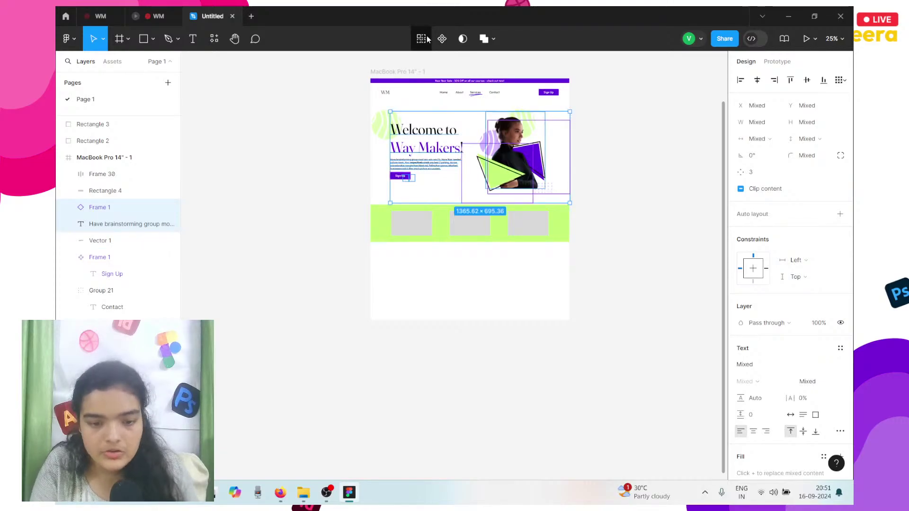
pyautogui.click(393, 74)
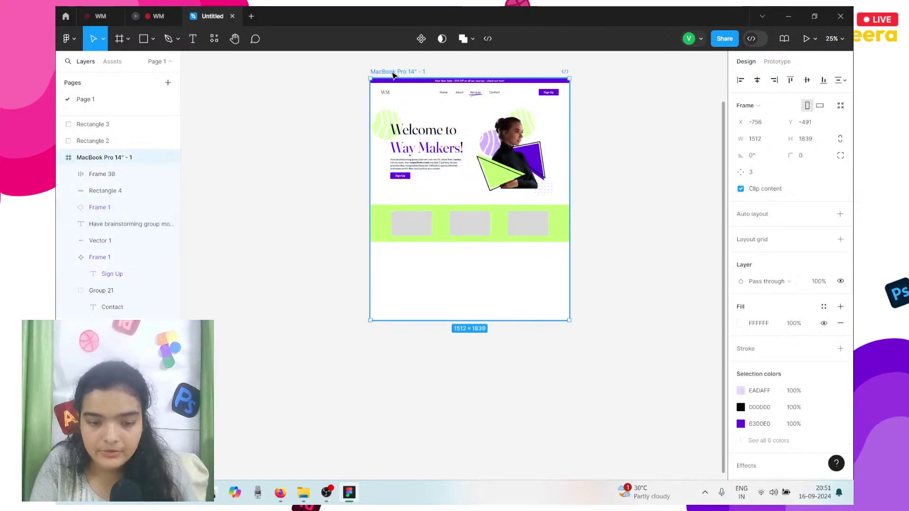
# - Change the fill colour of the three grey cards to white, FFFFFF
pyautogui.click(405, 232)
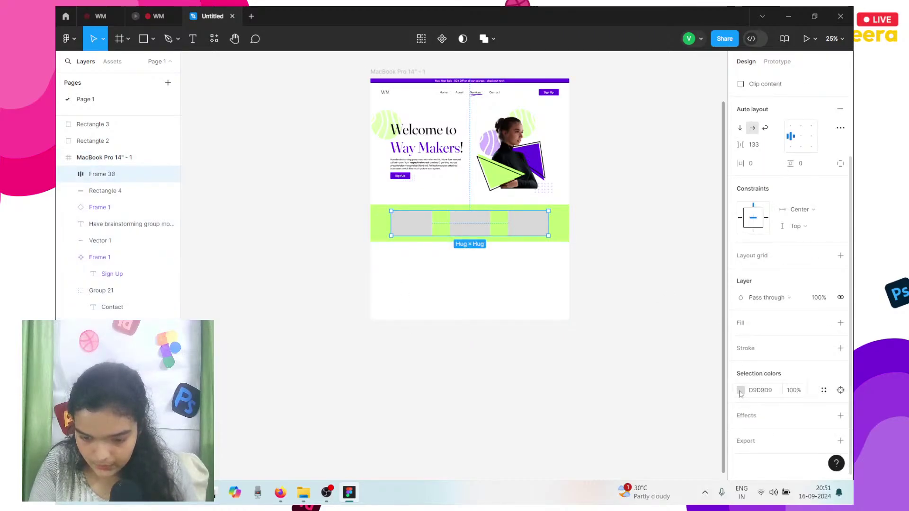
pyautogui.click(741, 391)
pyautogui.write('fff')
pyautogui.press('Return')
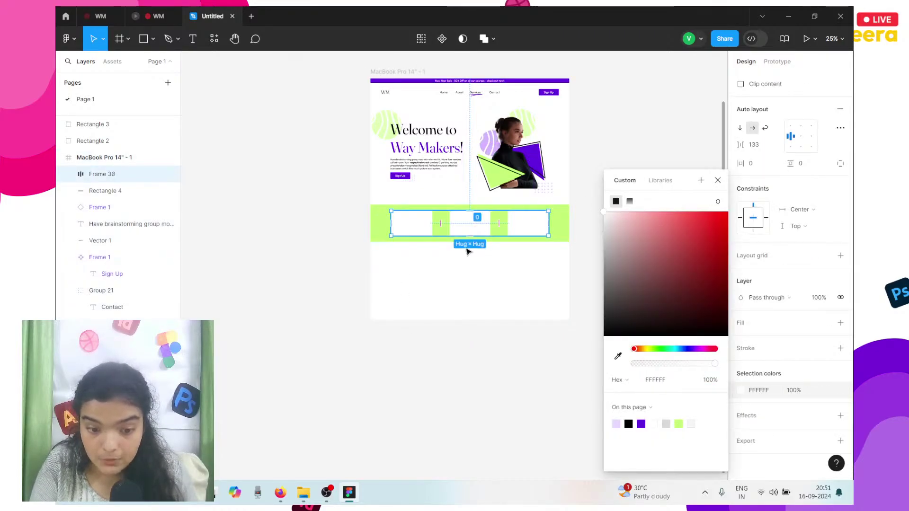
pyautogui.click(465, 253)
# - Extend the MacBook Pro 14" frame downward to a height of about 3102
pyautogui.scroll(5, 466, 255)
pyautogui.scroll(-3, 467, 254)
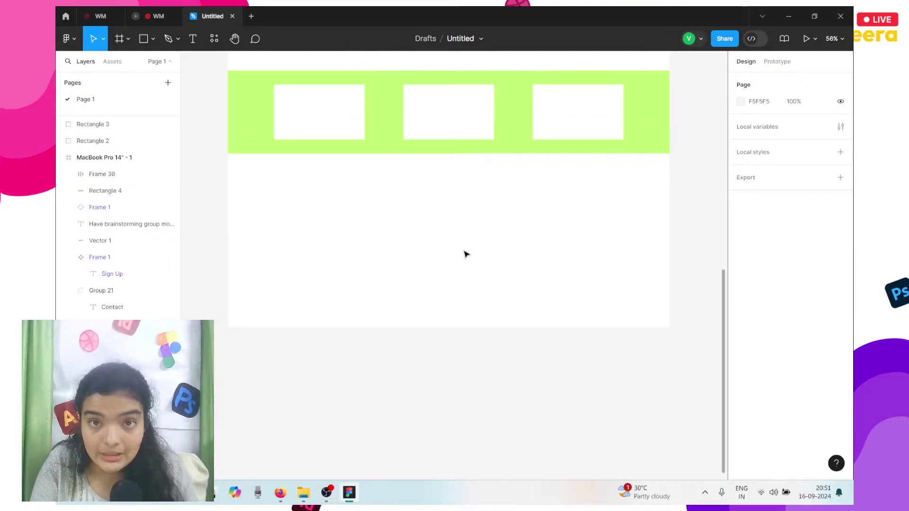
pyautogui.scroll(-5, 466, 254)
pyautogui.scroll(3, 344, 275)
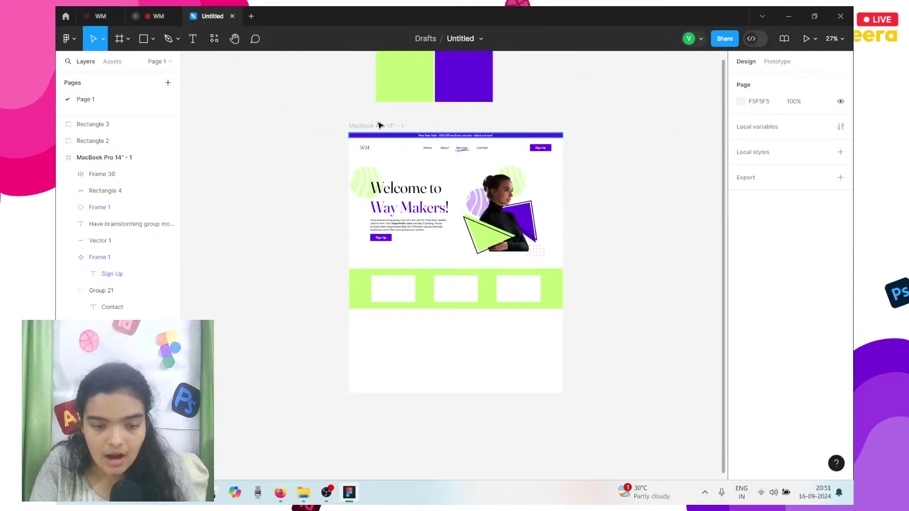
pyautogui.click(448, 372)
pyautogui.moveTo(434, 394); pyautogui.dragTo(447, 473)
pyautogui.scroll(5, 452, 378)
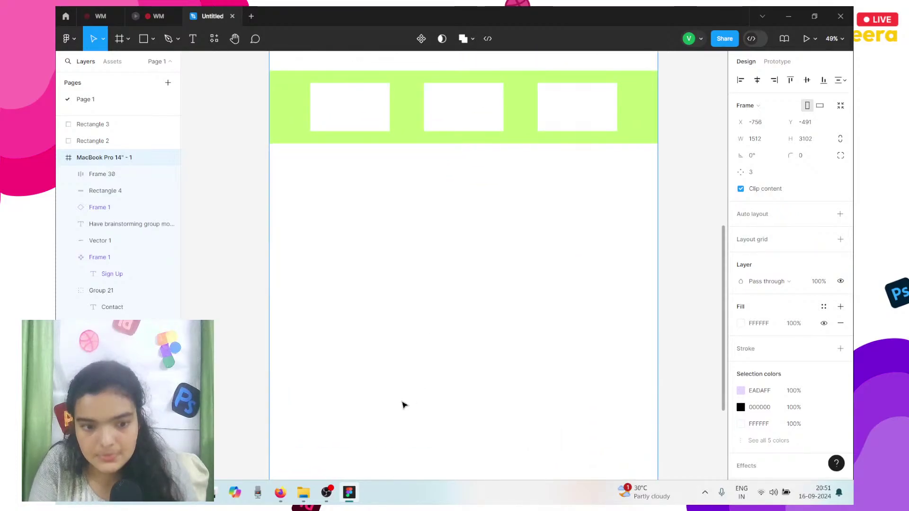
# - Sketch a freehand triangle about 108 by 123 inside the first white card with the Pencil tool
pyautogui.scroll(3, 403, 403)
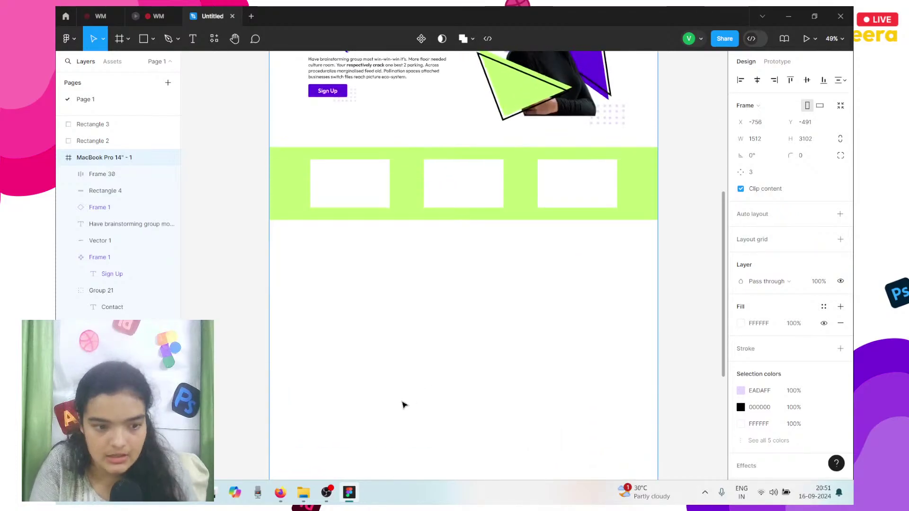
pyautogui.click(178, 39)
pyautogui.click(167, 75)
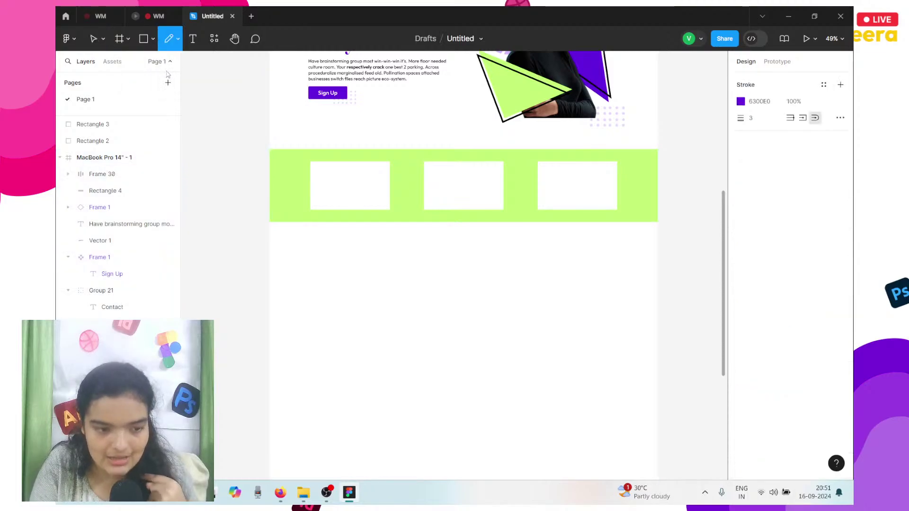
pyautogui.scroll(5, 335, 163)
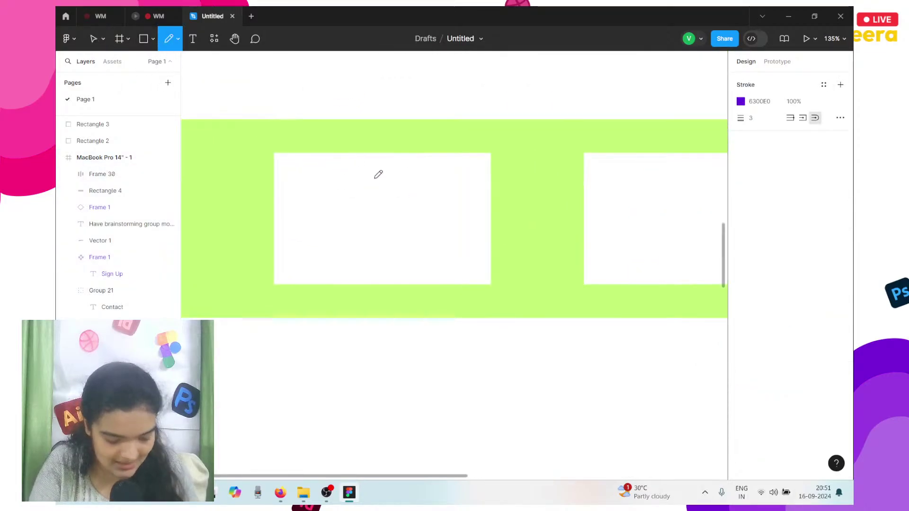
pyautogui.moveTo(368, 180)
pyautogui.mouseDown()
pyautogui.moveTo(378, 265)
pyautogui.moveTo(444, 199)
pyautogui.mouseUp()
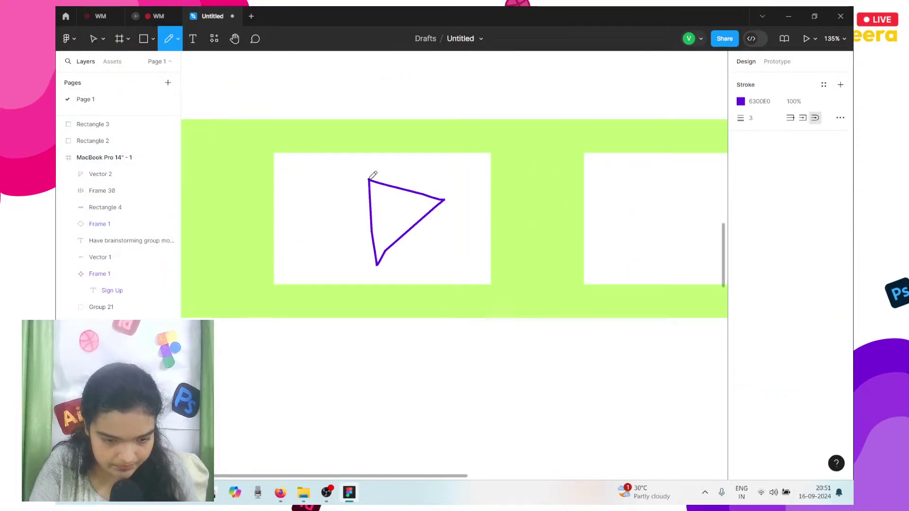
pyautogui.press('Escape')
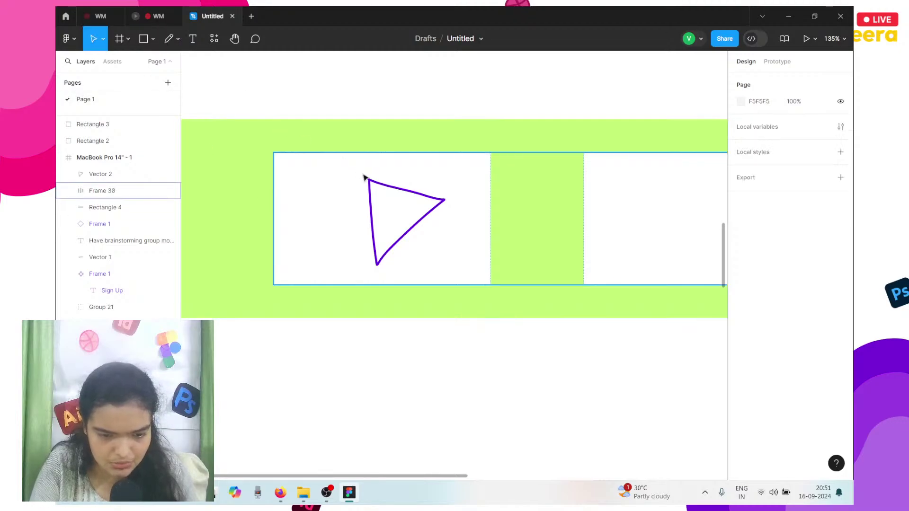
# - Add a purple 6300E0 fill to the triangle in the first white card
pyautogui.click(407, 196)
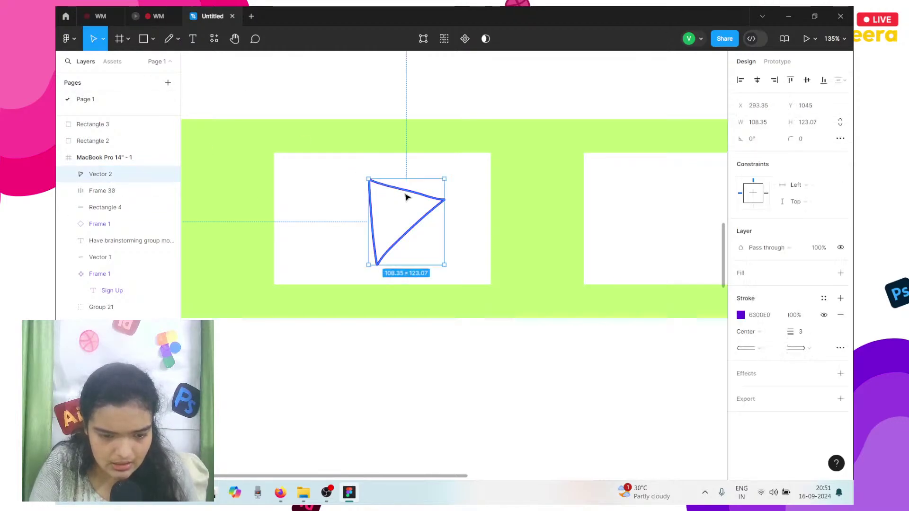
pyautogui.doubleClick(368, 183)
pyautogui.scroll(5, 368, 182)
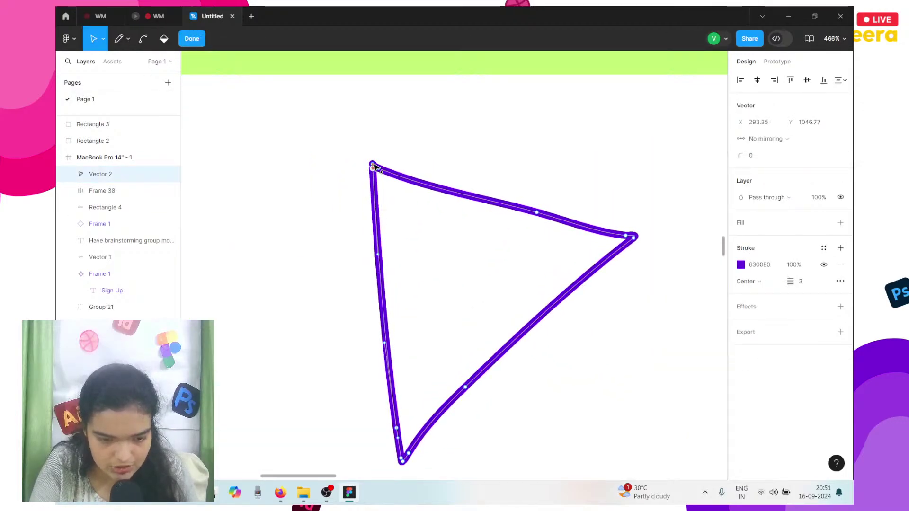
pyautogui.scroll(-4, 372, 166)
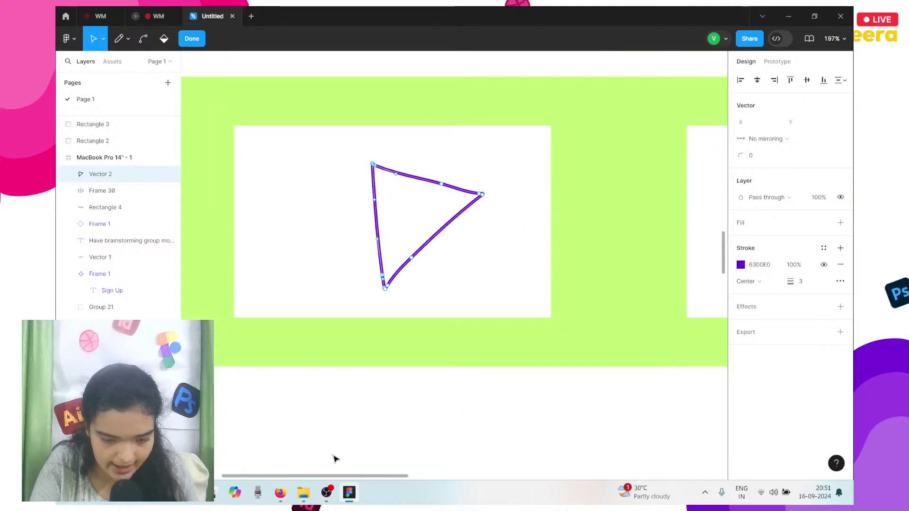
pyautogui.click(840, 222)
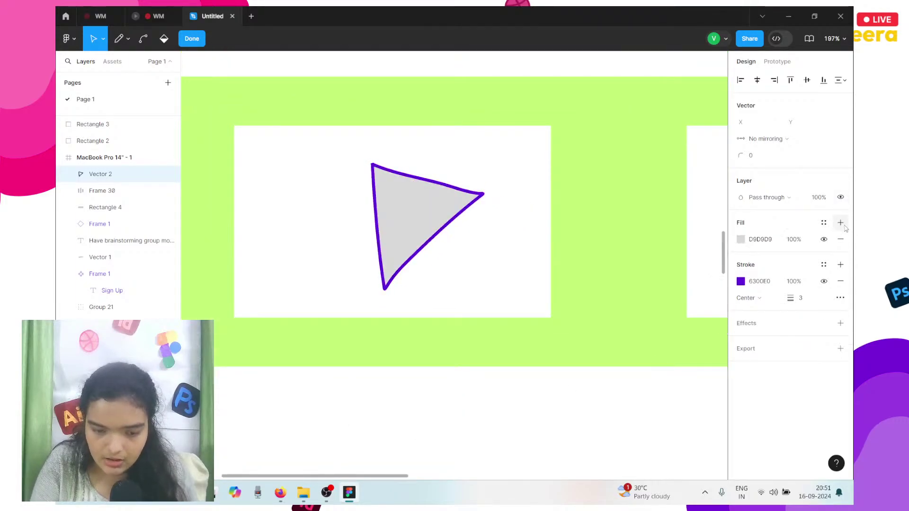
pyautogui.click(740, 239)
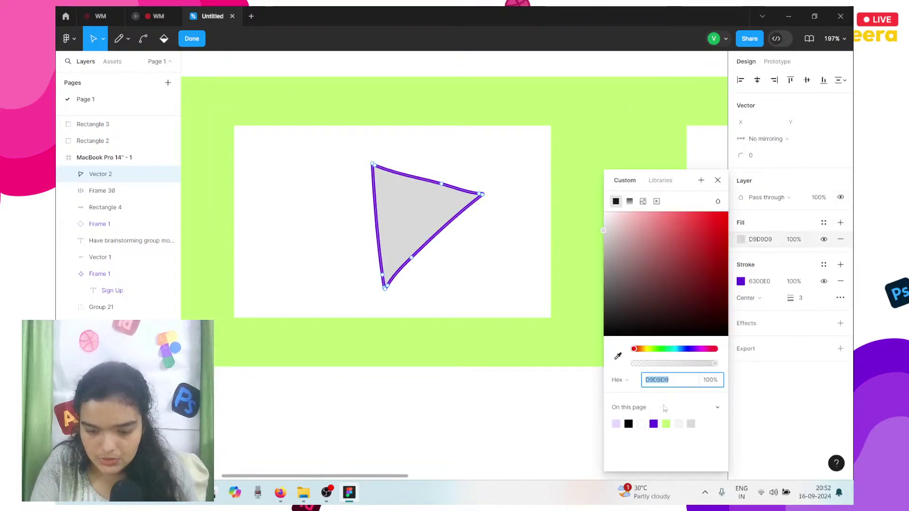
pyautogui.click(653, 423)
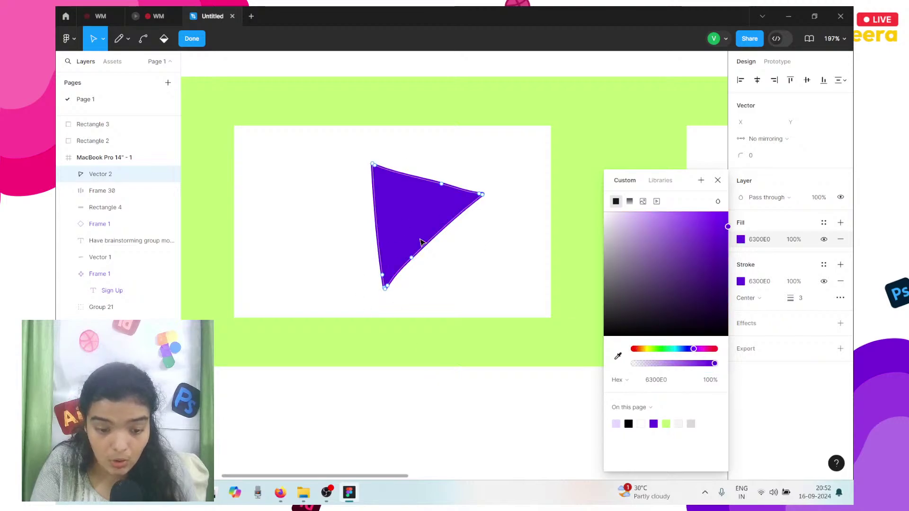
pyautogui.press('Escape')
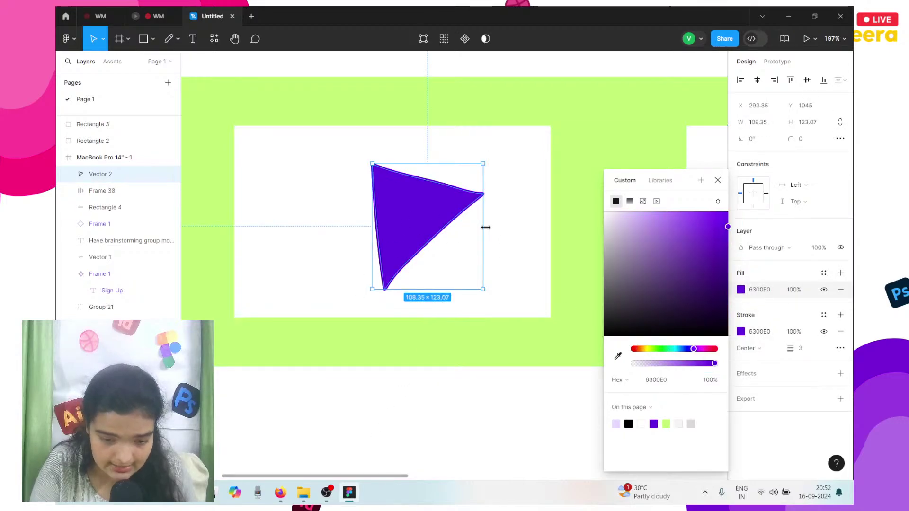
# - Shrink the purple triangle to about 74 by 82 and remove its duplicate fill
pyautogui.moveTo(486, 228); pyautogui.dragTo(385, 244)
pyautogui.moveTo(389, 183); pyautogui.dragTo(389, 147)
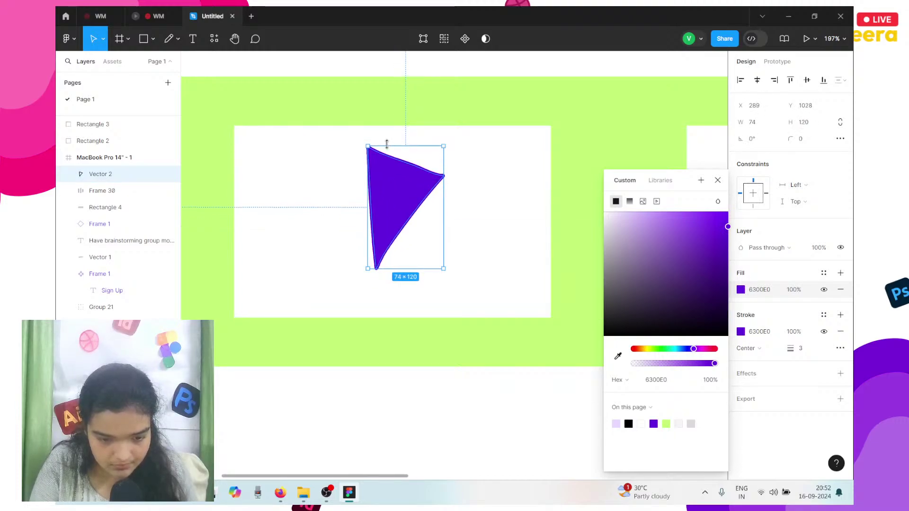
pyautogui.hotkey('ctrl', 'z')
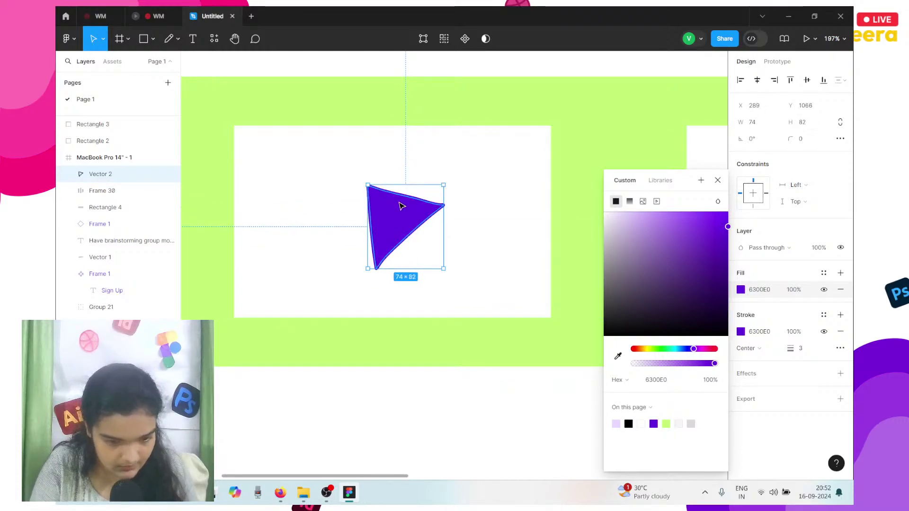
pyautogui.hotkey('ctrl', 'z')
pyautogui.hotkey('shift', '1')
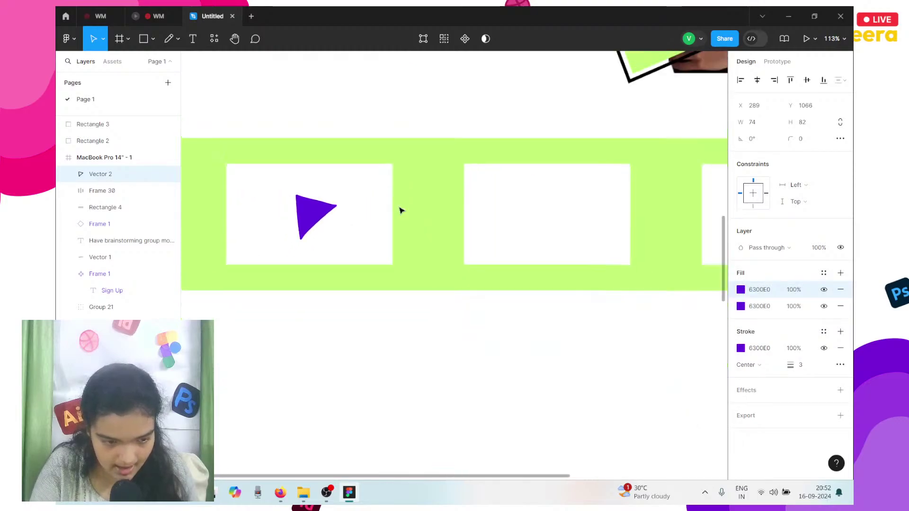
pyautogui.click(840, 289)
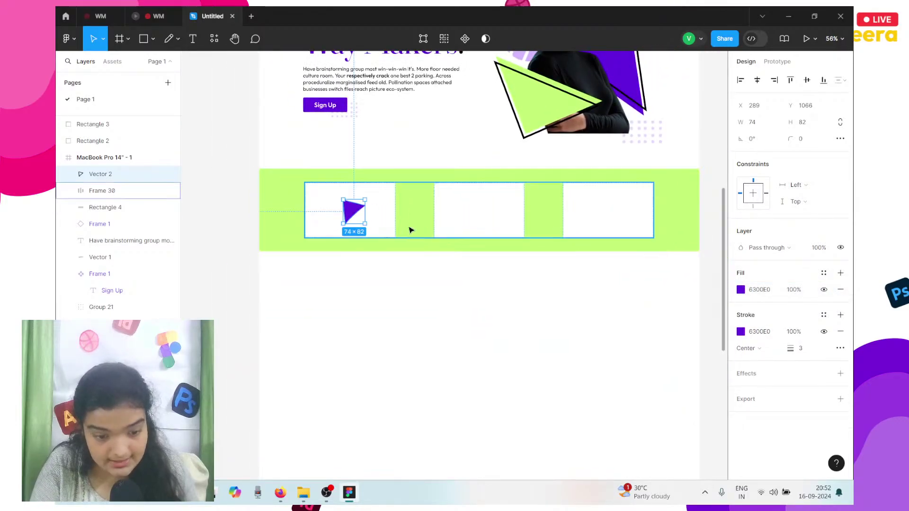
# - Copy the purple triangle into the second and third white cards and shift the first triangle slightly to X 285
pyautogui.moveTo(358, 215); pyautogui.dragTo(611, 219)
pyautogui.click(350, 215)
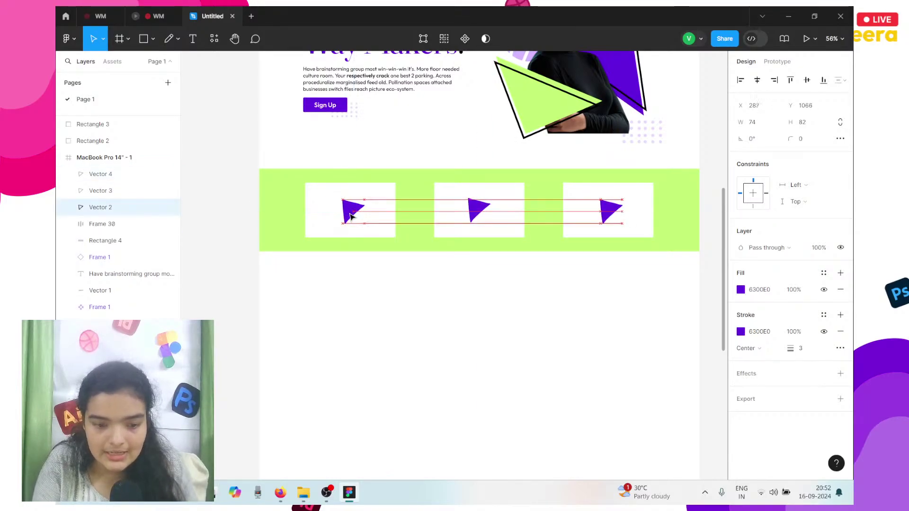
pyautogui.moveTo(350, 216); pyautogui.dragTo(350, 217)
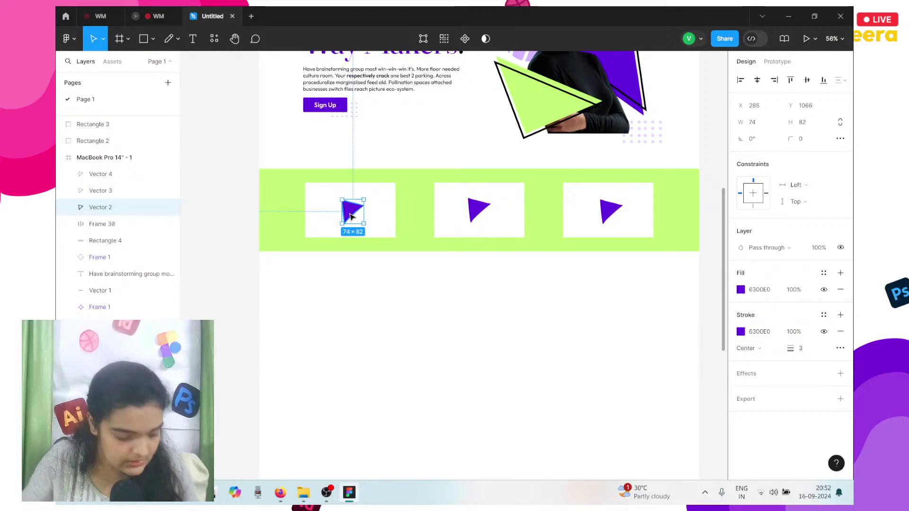
pyautogui.scroll(-2, 350, 212)
pyautogui.hscroll(2, 350, 212)
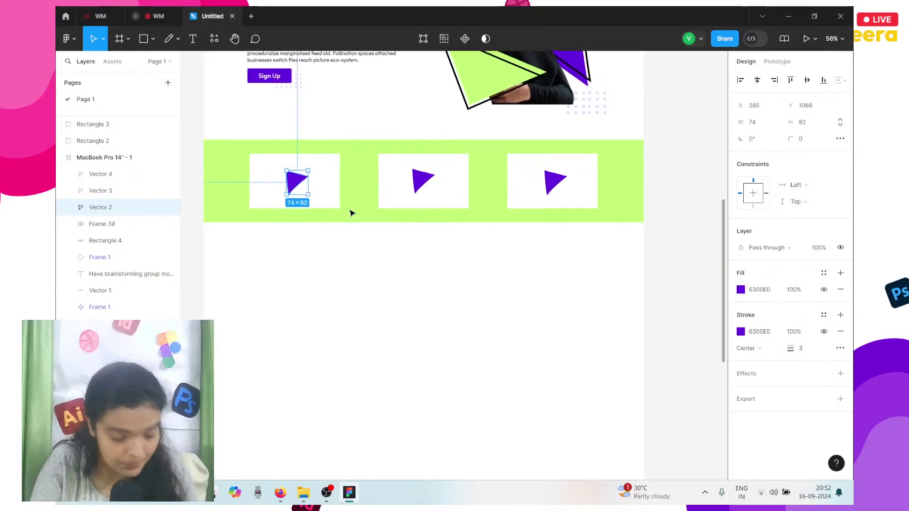
pyautogui.scroll(-5, 350, 213)
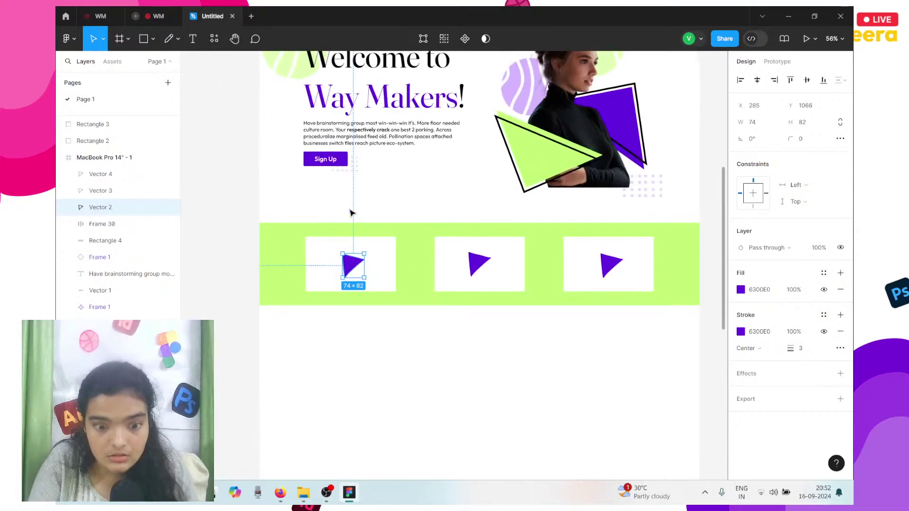
# - Examine the section below the green band in the WM prototype and return to the Untitled design
pyautogui.click(137, 12)
pyautogui.scroll(-6, 389, 297)
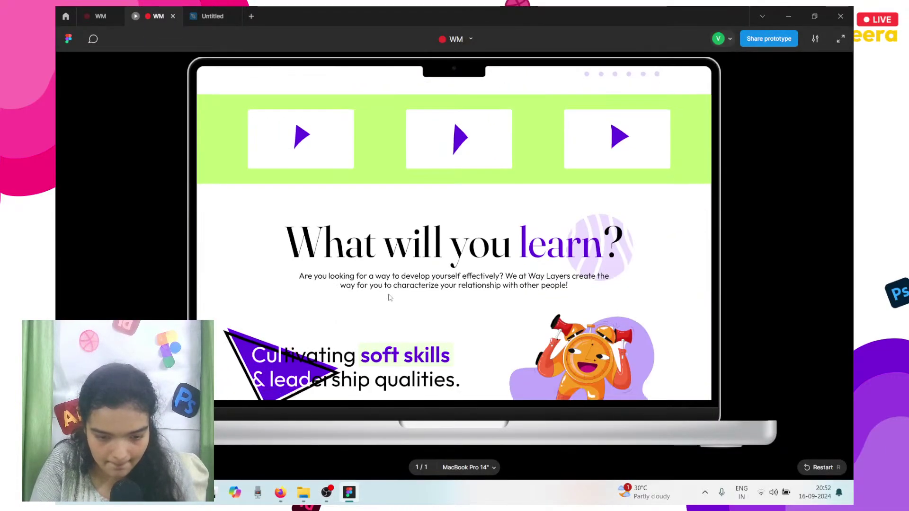
pyautogui.scroll(2, 388, 297)
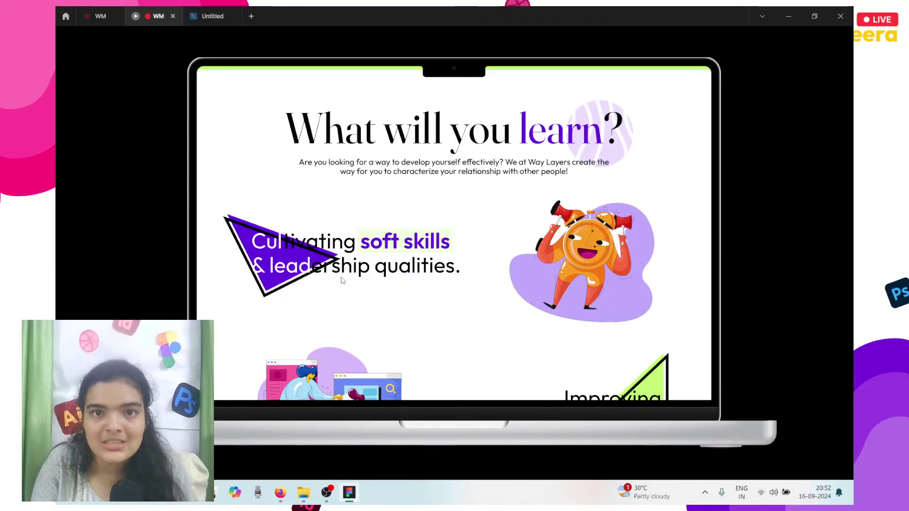
pyautogui.click(215, 11)
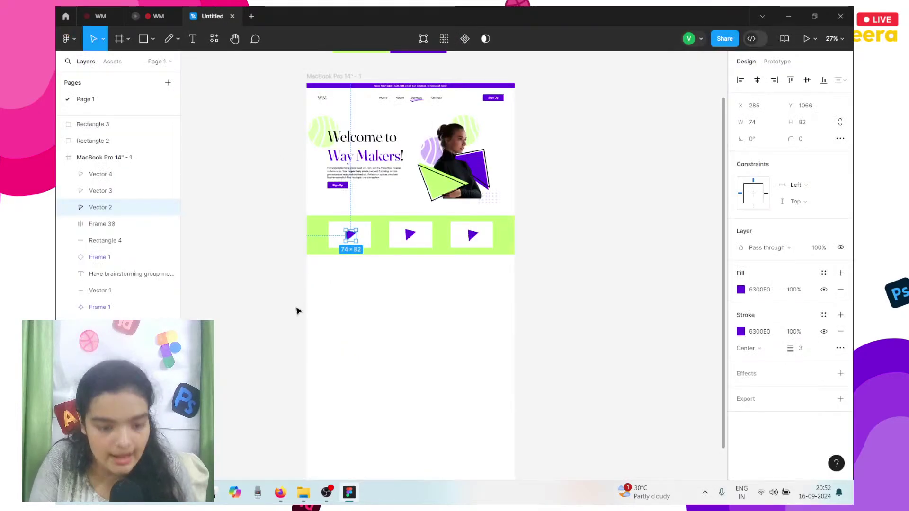
pyautogui.scroll(-10, 297, 311)
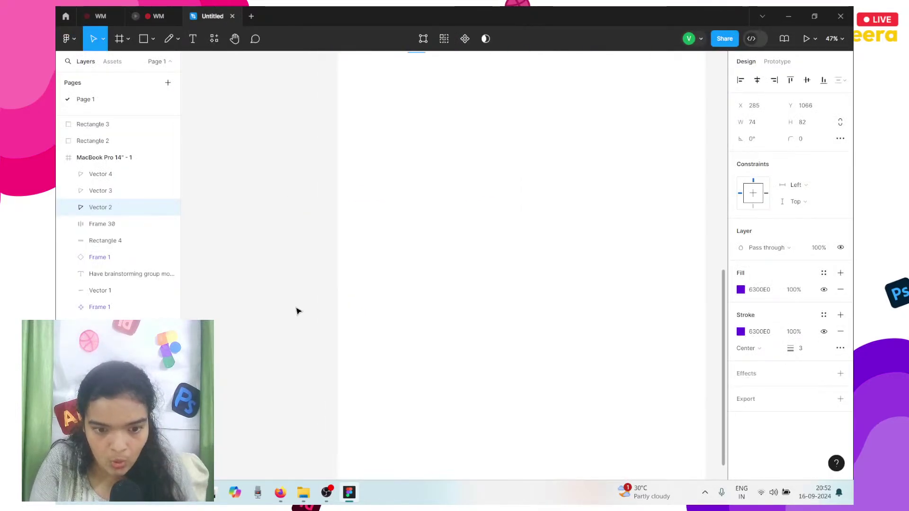
pyautogui.scroll(4, 297, 310)
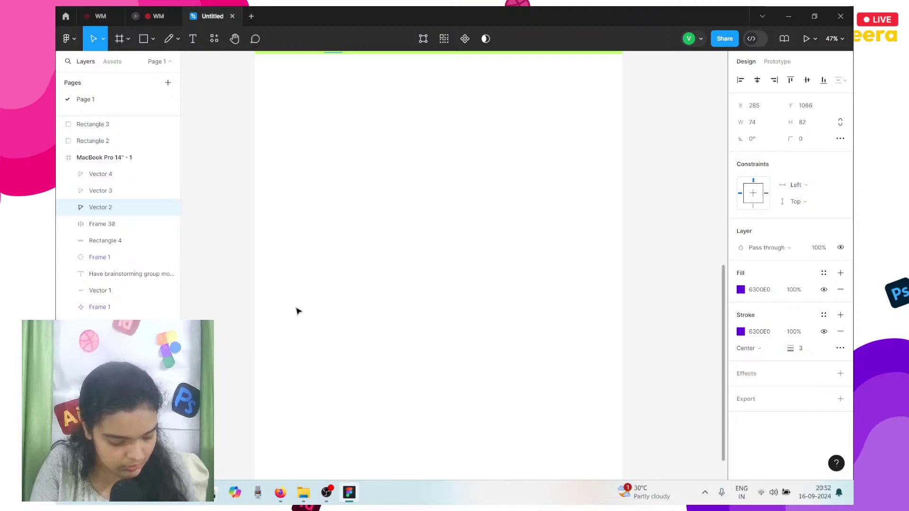
pyautogui.hscroll(2, 297, 311)
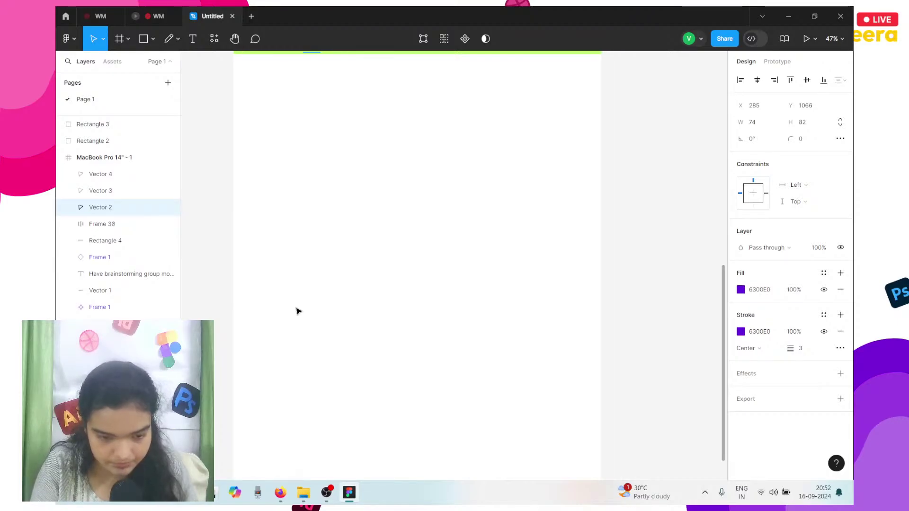
# - Duplicate the "Welcome to Way Makers!" heading into the empty area below the green band, at about X 446, Y 1304
pyautogui.rightClick(297, 311)
pyautogui.click(218, 251)
pyautogui.scroll(5, 218, 251)
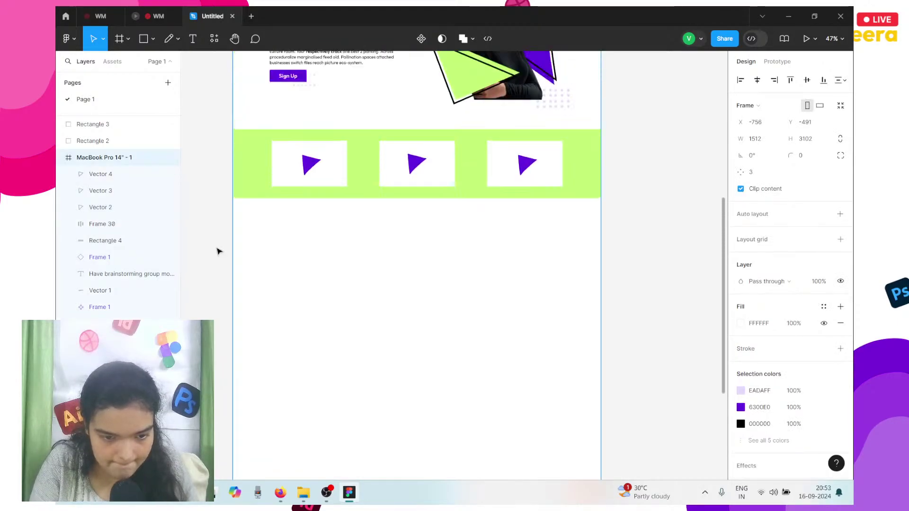
pyautogui.scroll(2, 218, 251)
pyautogui.click(333, 79)
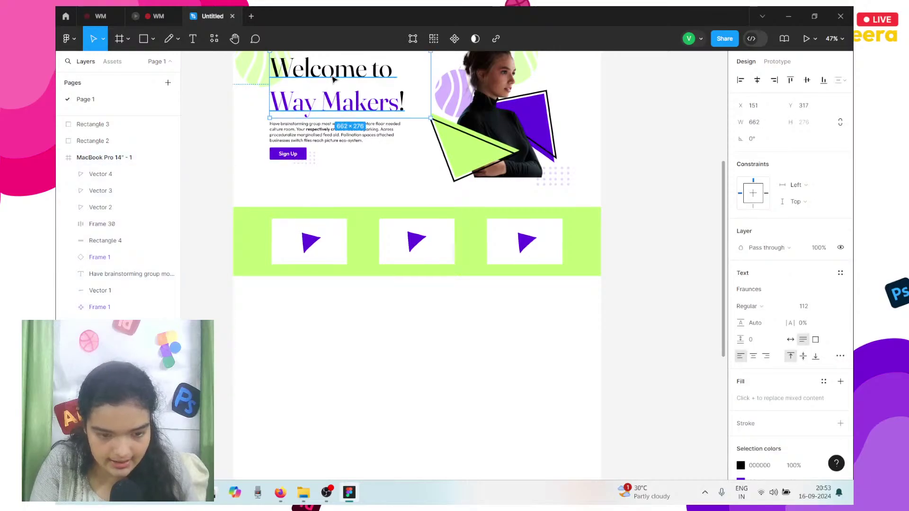
pyautogui.moveTo(333, 79); pyautogui.dragTo(403, 316)
# - Check the section heading in the WM prototype, and replace "Welcome to" with "What will you" in the duplicated heading
pyautogui.click(168, 10)
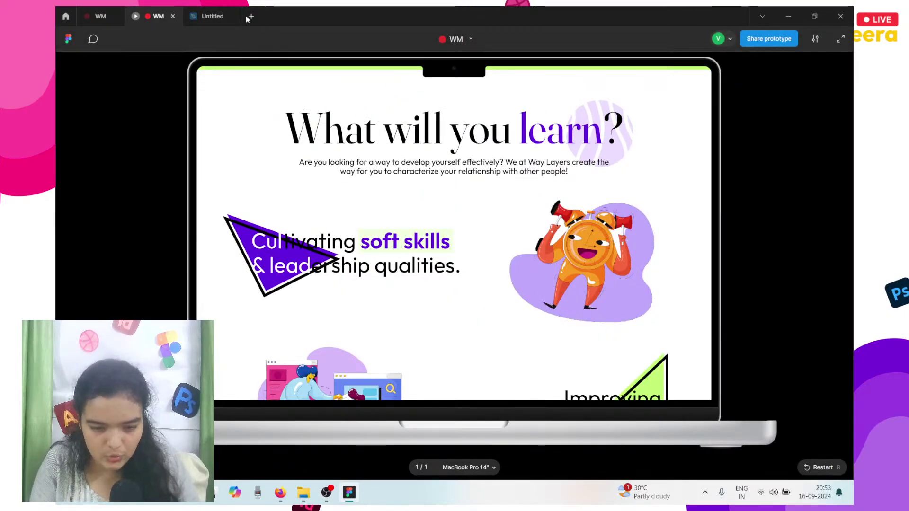
pyautogui.click(213, 15)
pyautogui.press('Return')
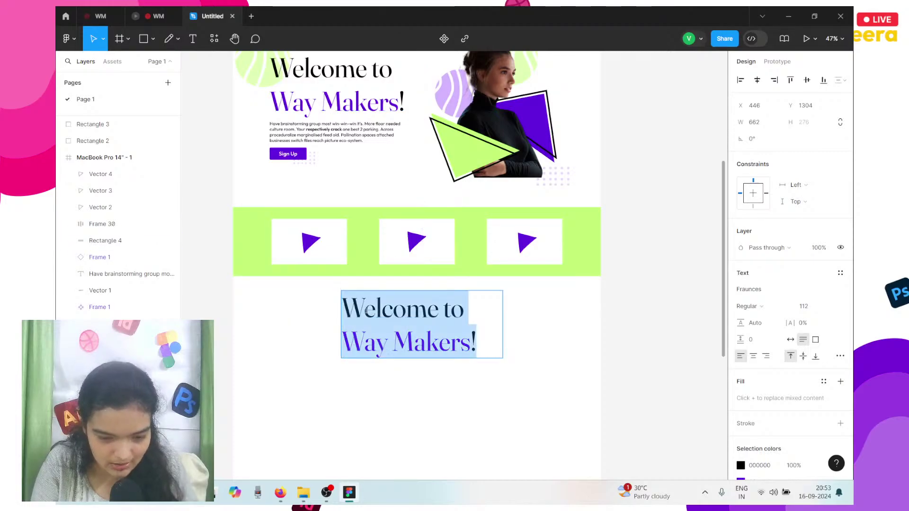
pyautogui.click(366, 310)
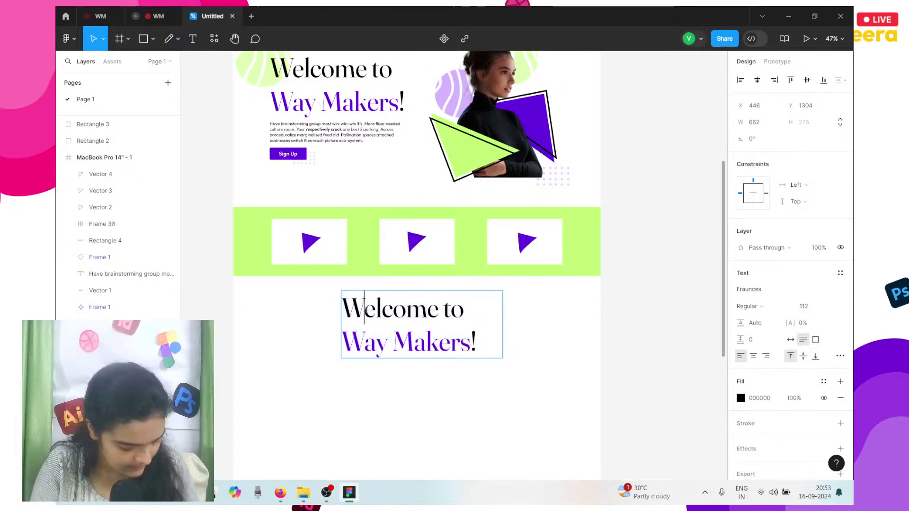
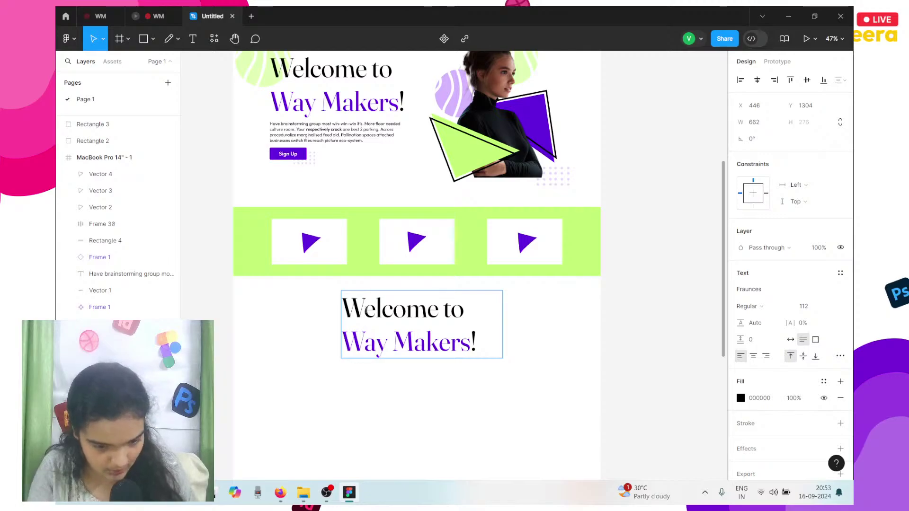
pyautogui.tripleClick(366, 310)
pyautogui.doubleClick(366, 310)
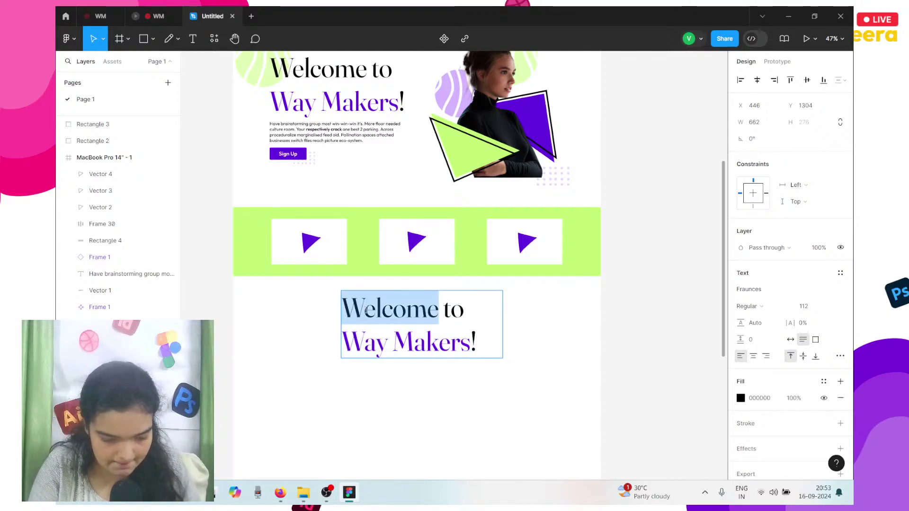
pyautogui.write('What will')
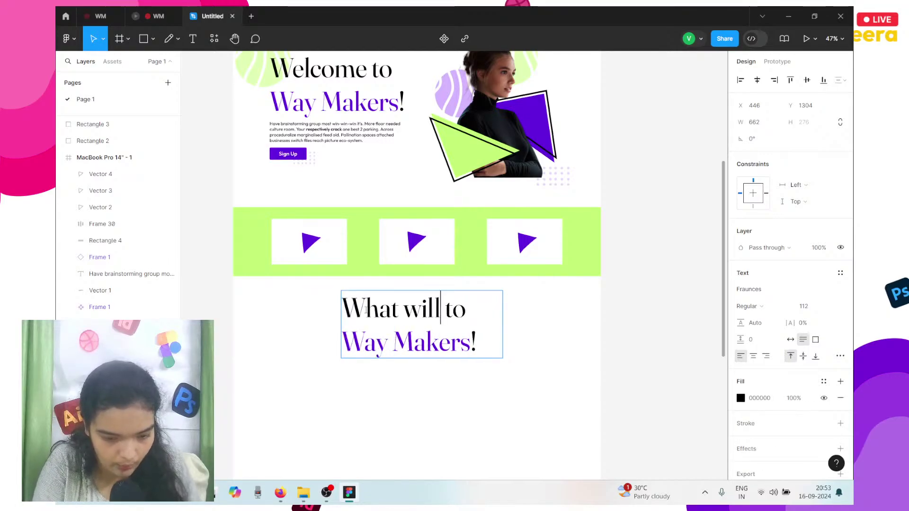
pyautogui.write(' you')
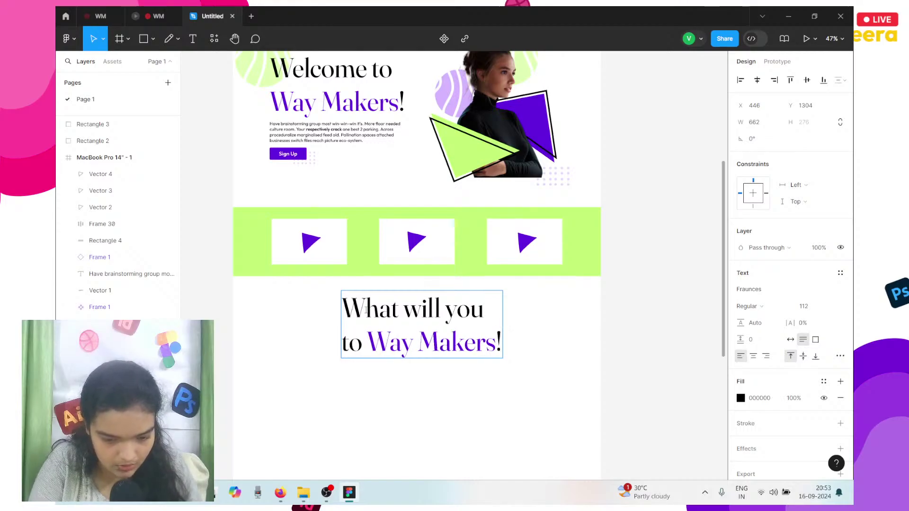
pyautogui.doubleClick(351, 334)
pyautogui.press('BackSpace')
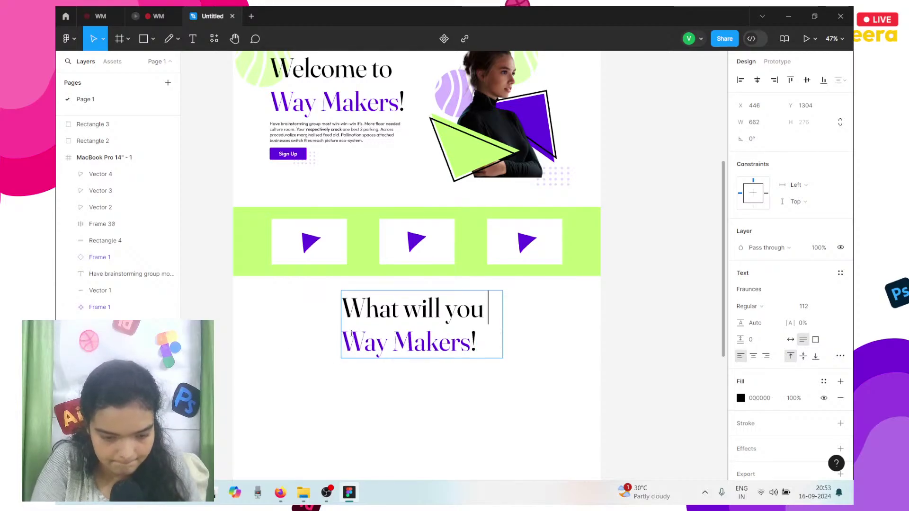
# - Replace "Way Makers!" with "learn?" in the heading below the green band, keeping the purple text color
pyautogui.moveTo(351, 333); pyautogui.dragTo(381, 352)
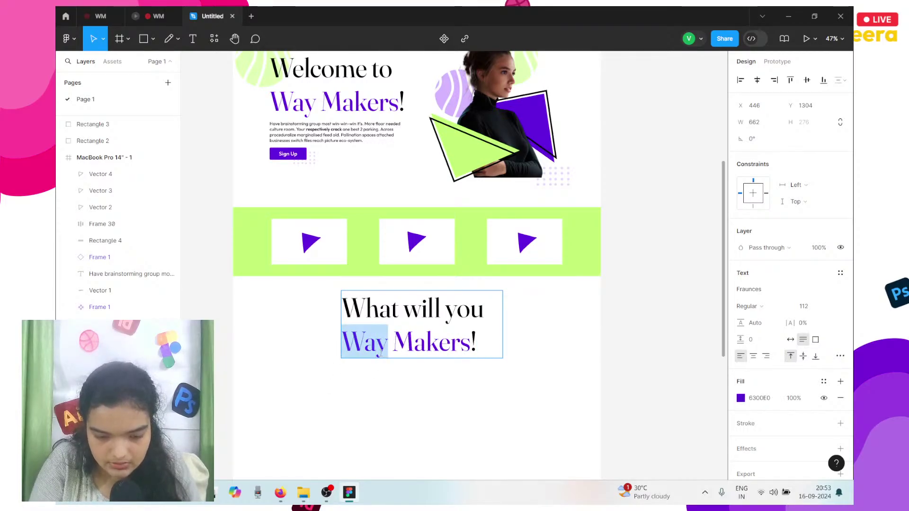
pyautogui.write('learn')
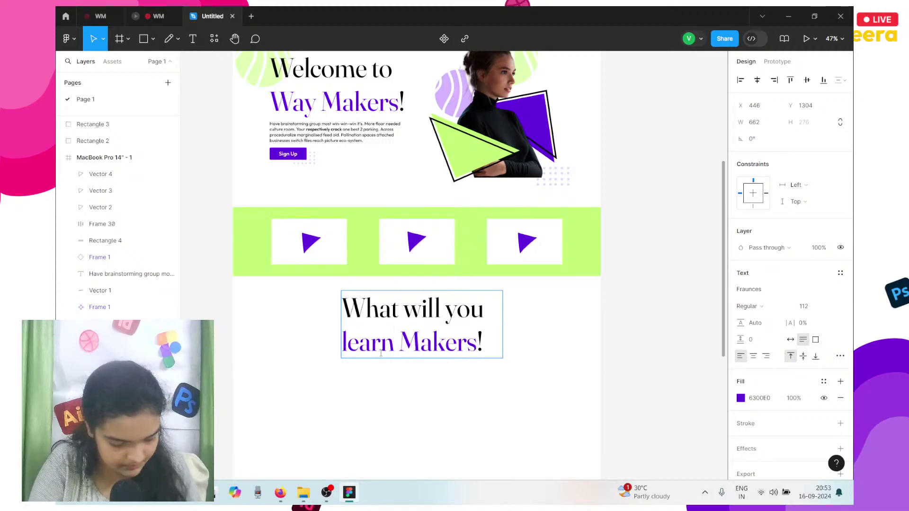
pyautogui.press('Delete')
pyautogui.press('Delete')
pyautogui.press('Delete')
pyautogui.press('Delete')
pyautogui.press('Delete')
pyautogui.press('Delete')
pyautogui.press('Delete')
pyautogui.press('Delete')
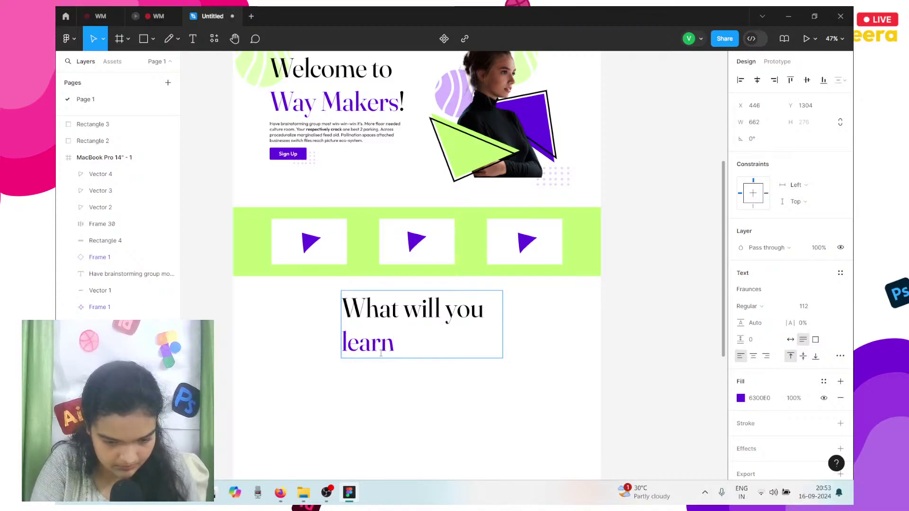
pyautogui.write('?')
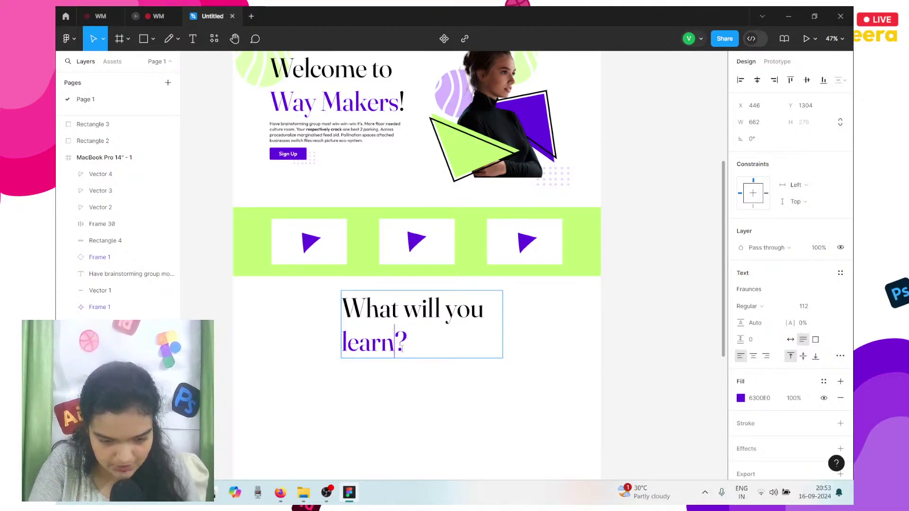
# - Color the heading's question mark black, and set the heading to auto width, centered horizontally in the frame
pyautogui.hotkey('shift', 'Right')
pyautogui.click(741, 398)
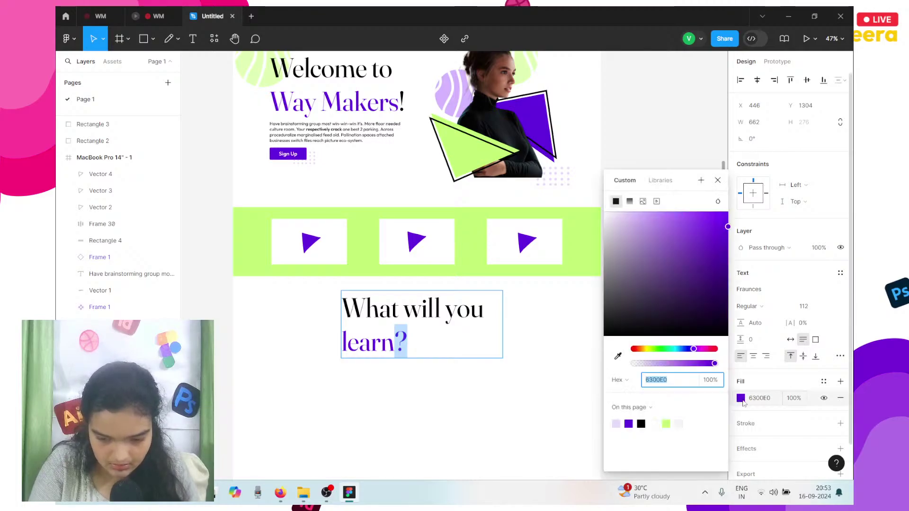
pyautogui.press('Escape')
pyautogui.press('Escape')
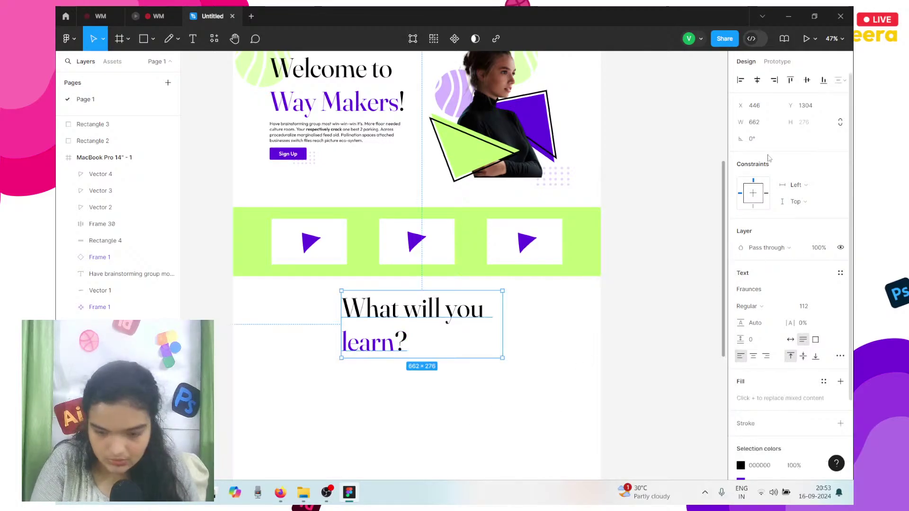
pyautogui.click(790, 340)
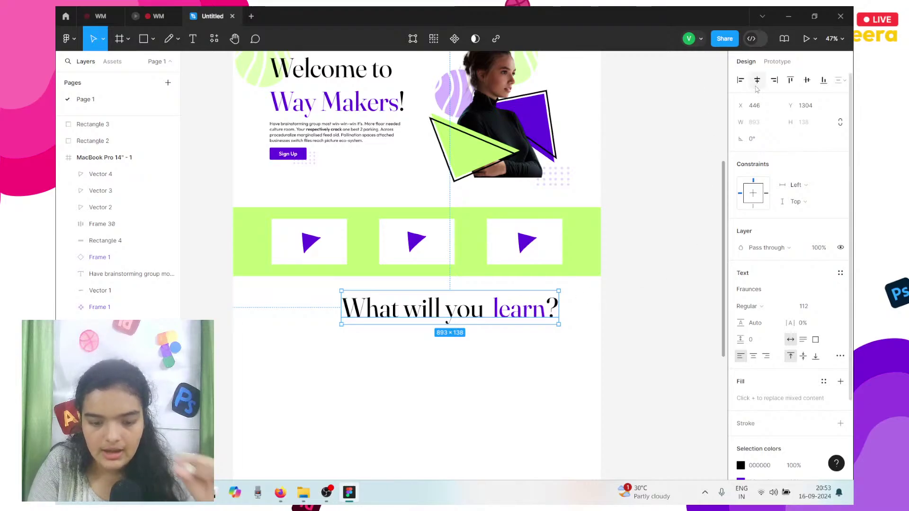
pyautogui.click(757, 80)
# - Remove the extra space before "learn" and re-center the heading horizontally in the frame with center text alignment
pyautogui.doubleClick(480, 318)
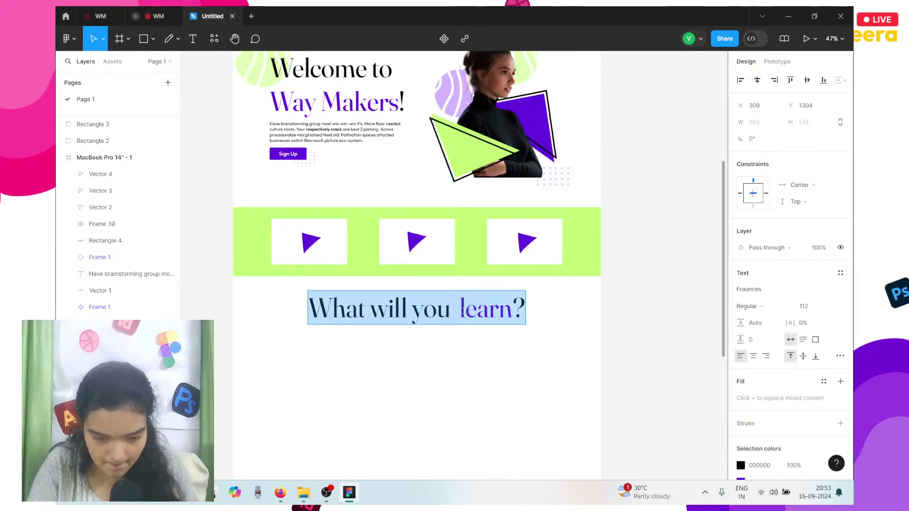
pyautogui.click(462, 309)
pyautogui.press('BackSpace')
pyautogui.press('BackSpace')
pyautogui.write('l')
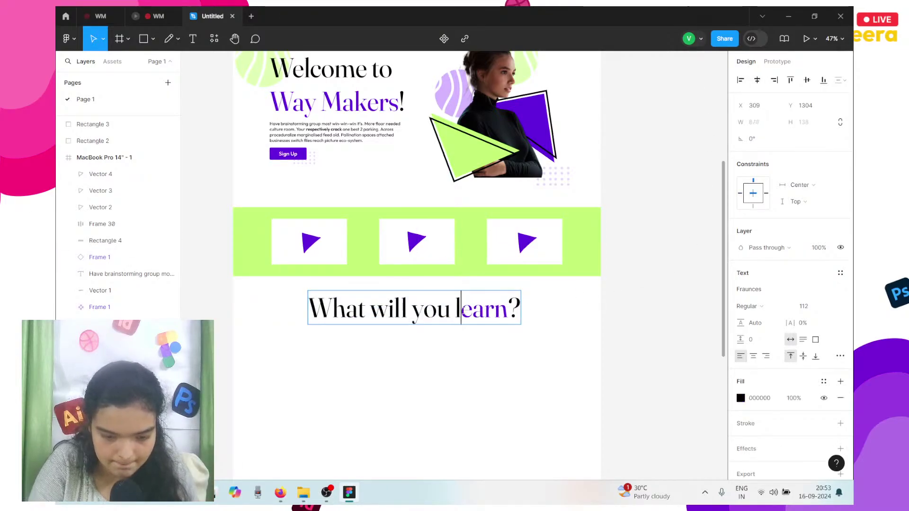
pyautogui.hotkey('ctrl', 'z')
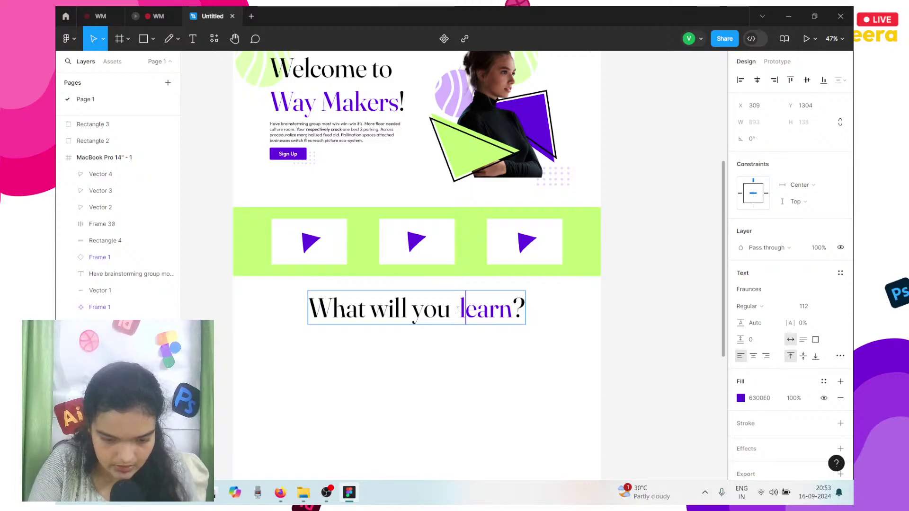
pyautogui.press('BackSpace')
pyautogui.press('Escape')
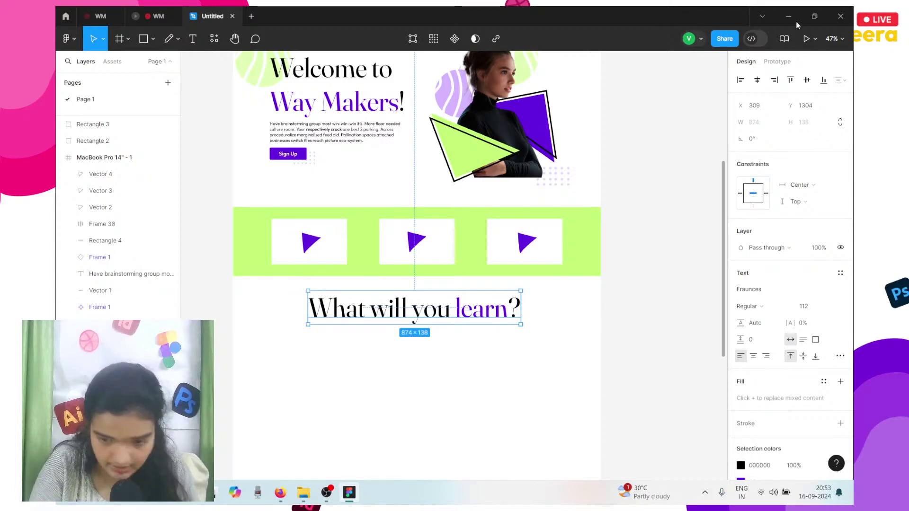
pyautogui.click(757, 80)
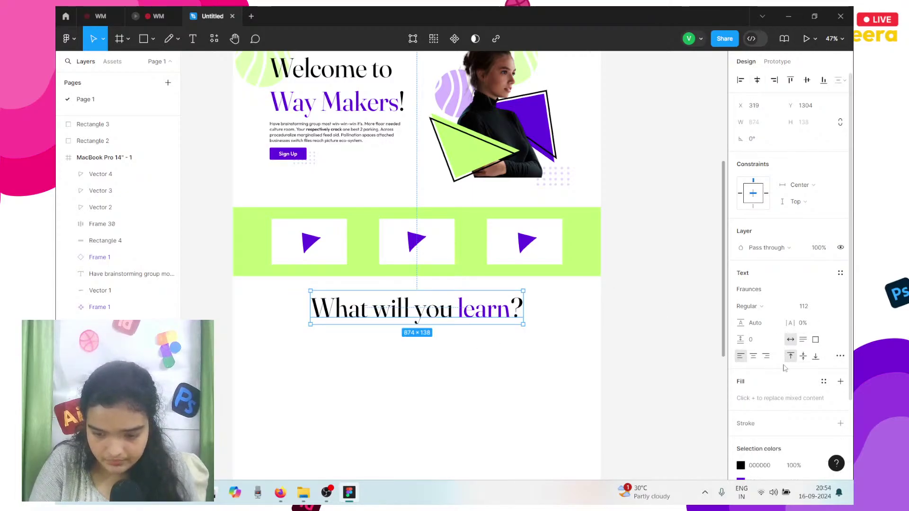
pyautogui.click(753, 356)
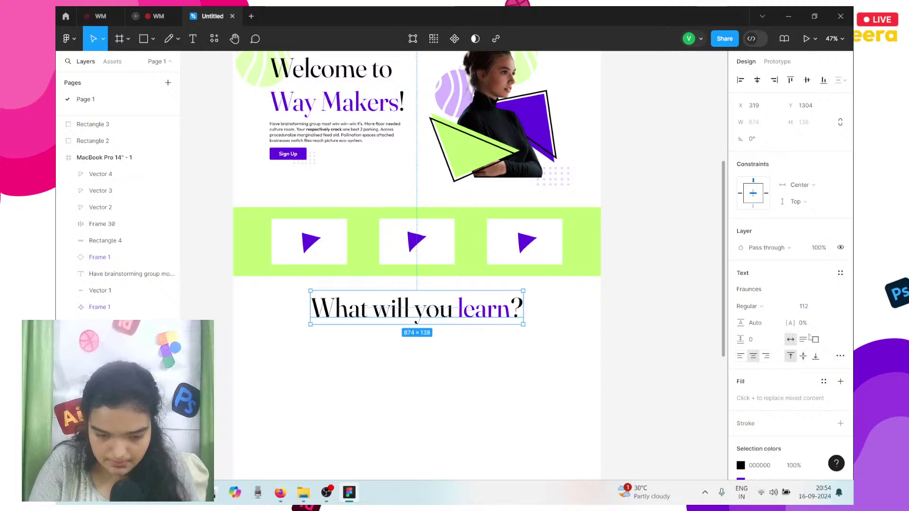
# - Nudge the "What will you learn?" heading one unit left and down to X 318, Y 1333
pyautogui.click(403, 366)
pyautogui.press('Left')
pyautogui.press('Down')
pyautogui.press('Down')
pyautogui.press('Down')
pyautogui.press('Down')
pyautogui.press('Down')
pyautogui.press('Down')
pyautogui.press('Down')
pyautogui.press('Down')
pyautogui.press('Down')
pyautogui.press('Down')
pyautogui.press('Down')
pyautogui.press('Down')
pyautogui.press('Down')
pyautogui.press('Down')
pyautogui.press('Down')
pyautogui.press('Down')
pyautogui.press('Down')
pyautogui.press('Down')
pyautogui.press('Down')
pyautogui.press('Down')
pyautogui.press('Down')
pyautogui.press('Down')
pyautogui.press('Down')
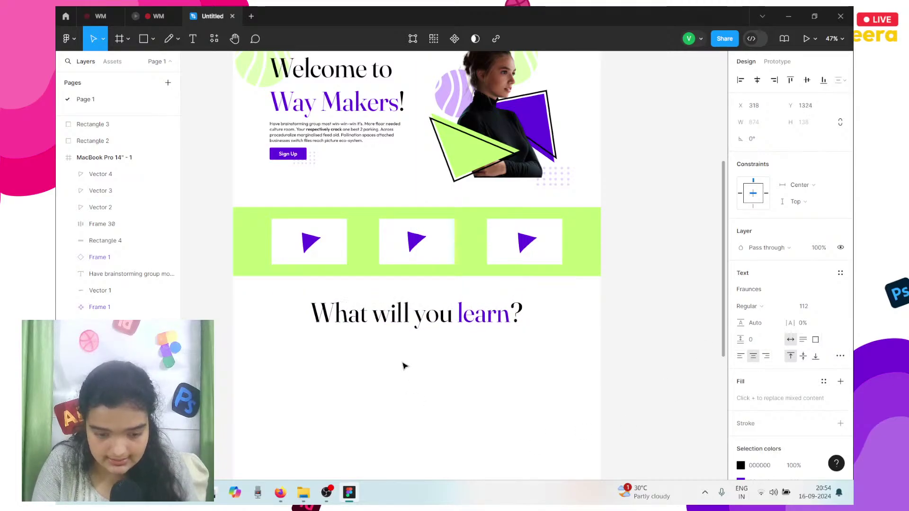
# - Place the "image 10" alarm-clock illustration from the Downloads folder below the "What will you learn?" heading
pyautogui.scroll(-3, 404, 366)
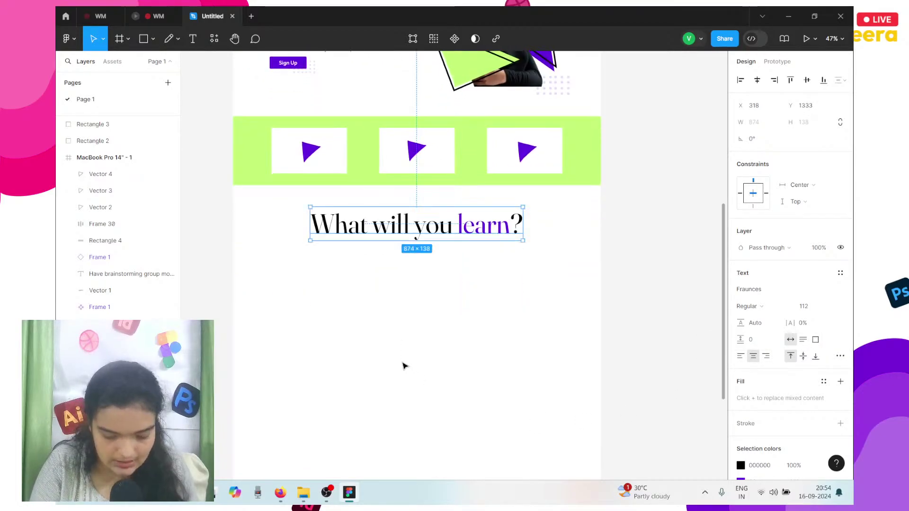
pyautogui.hotkey('ctrl', 'shift', 'k')
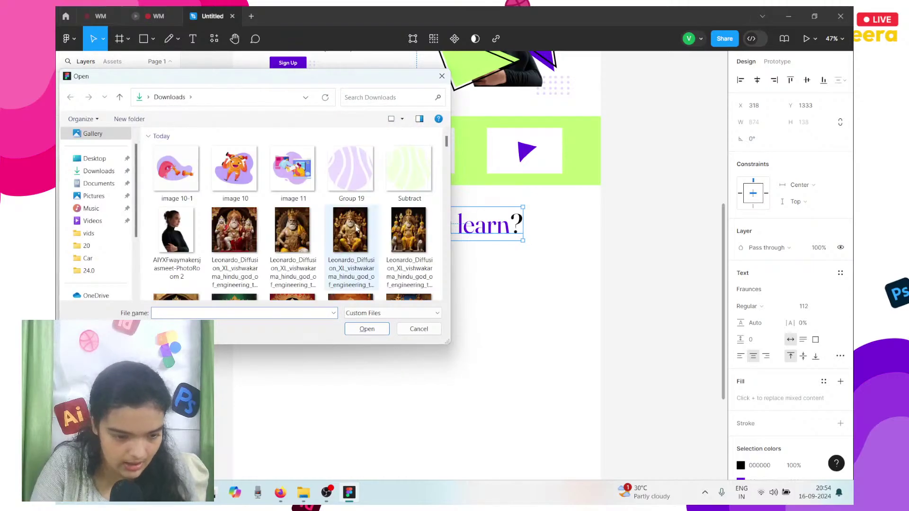
pyautogui.click(234, 170)
pyautogui.click(367, 328)
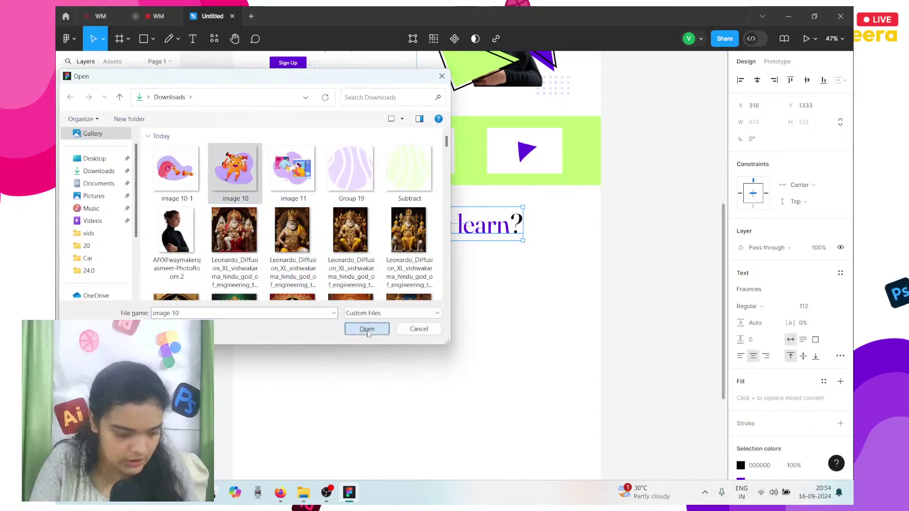
pyautogui.scroll(-1, 367, 330)
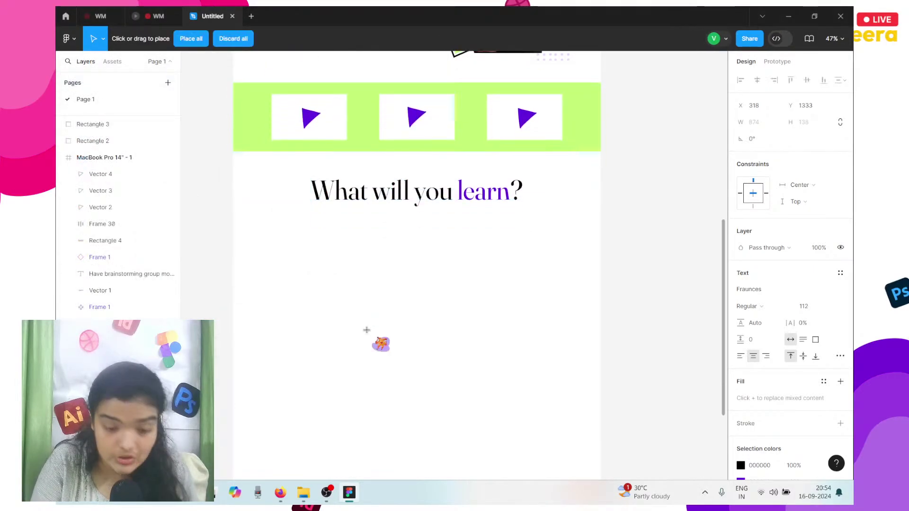
pyautogui.click(464, 284)
pyautogui.click(562, 249)
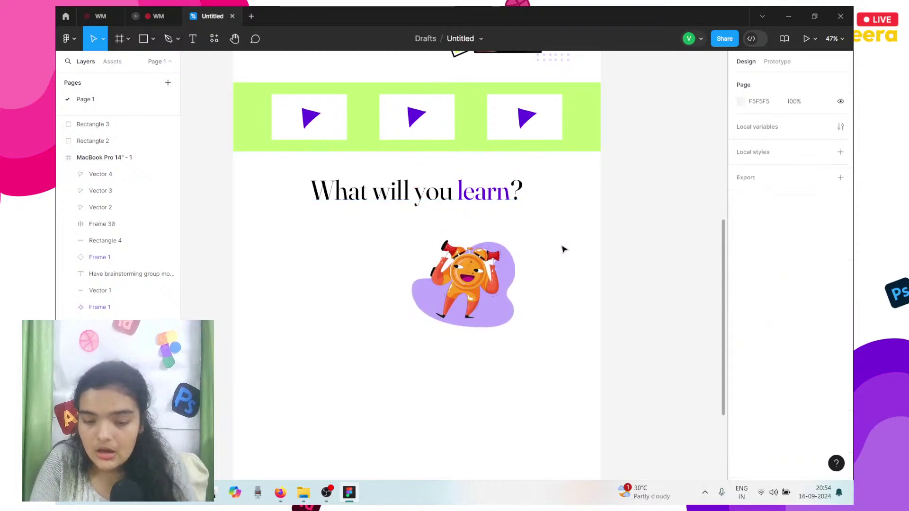
# - Move the alarm-clock illustration right to about X 873, Y 1532
pyautogui.click(484, 254)
pyautogui.moveTo(484, 254); pyautogui.dragTo(521, 253)
pyautogui.scroll(5, 513, 256)
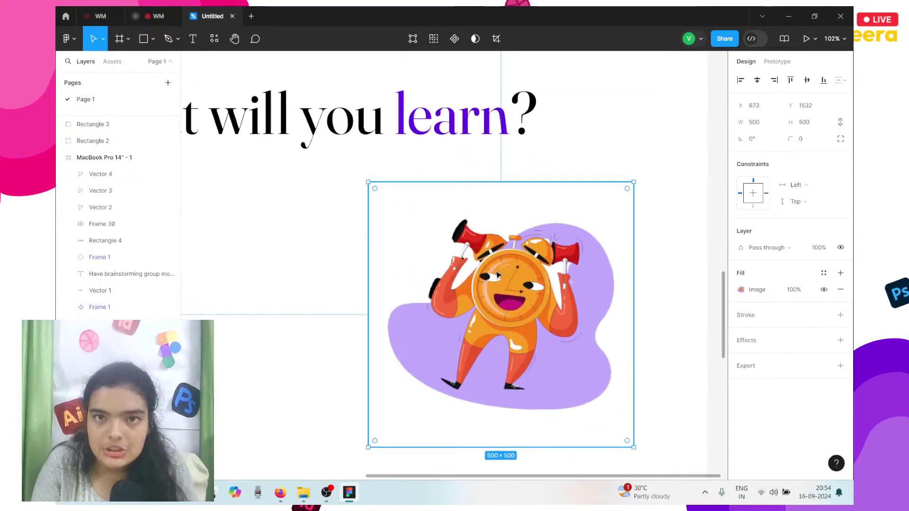
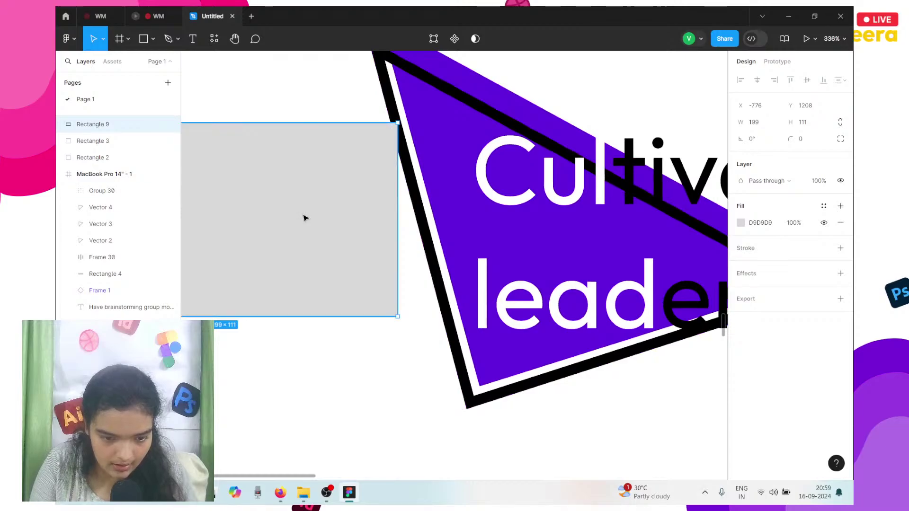
# - Try repositioning the grey rectangle beside the purple triangle and narrowing it to about 178 wide, and undo the resize
pyautogui.doubleClick(286, 214)
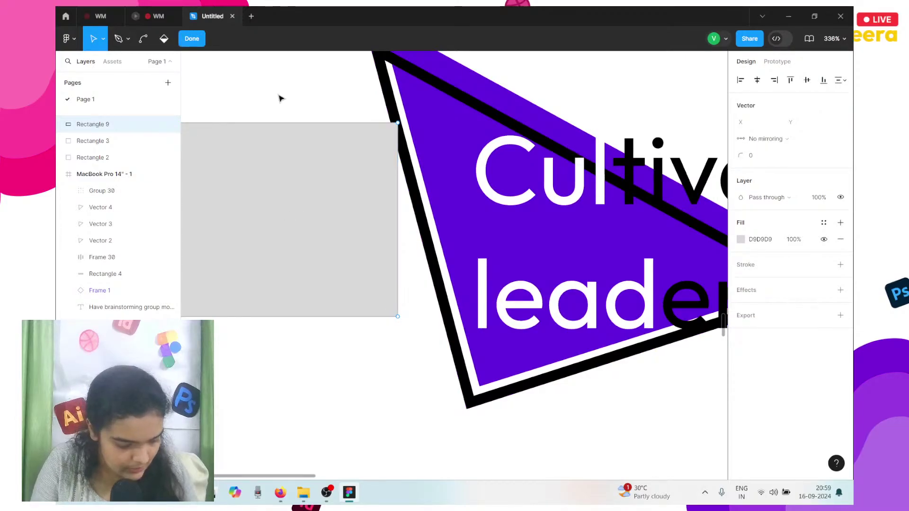
pyautogui.press('Escape')
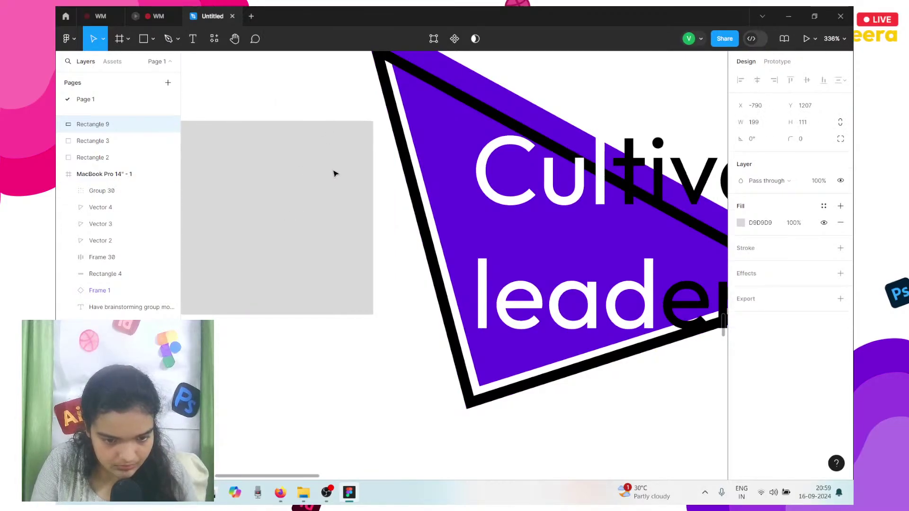
pyautogui.moveTo(334, 174); pyautogui.dragTo(332, 174)
pyautogui.hscroll(-5, 332, 174)
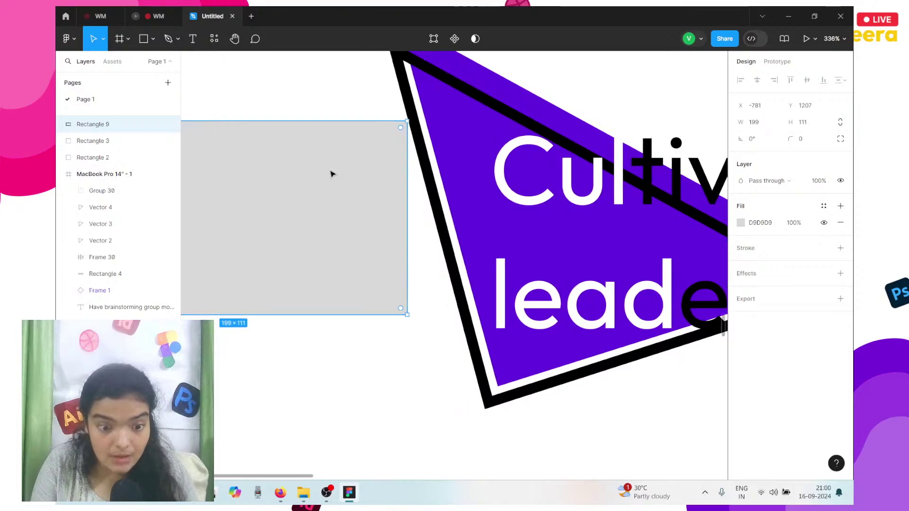
pyautogui.moveTo(302, 169); pyautogui.dragTo(341, 174)
pyautogui.scroll(-5, 340, 174)
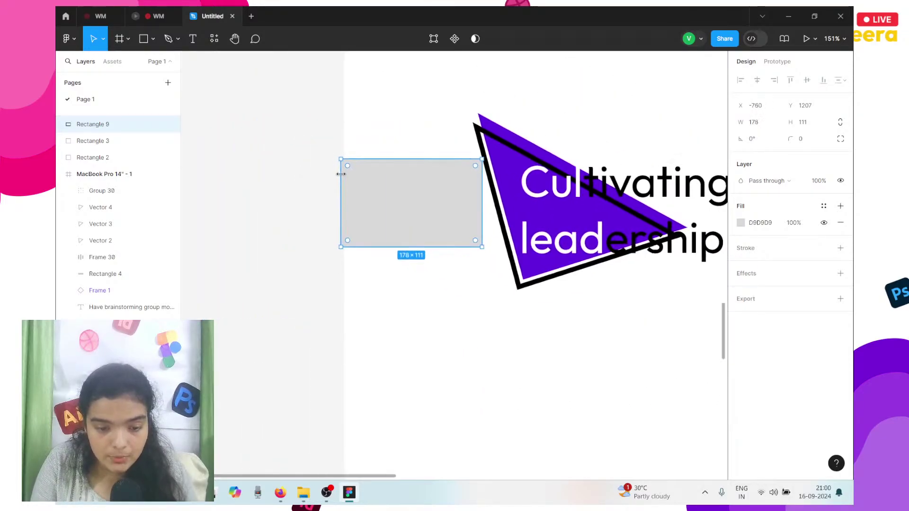
pyautogui.hotkey('ctrl', 'z')
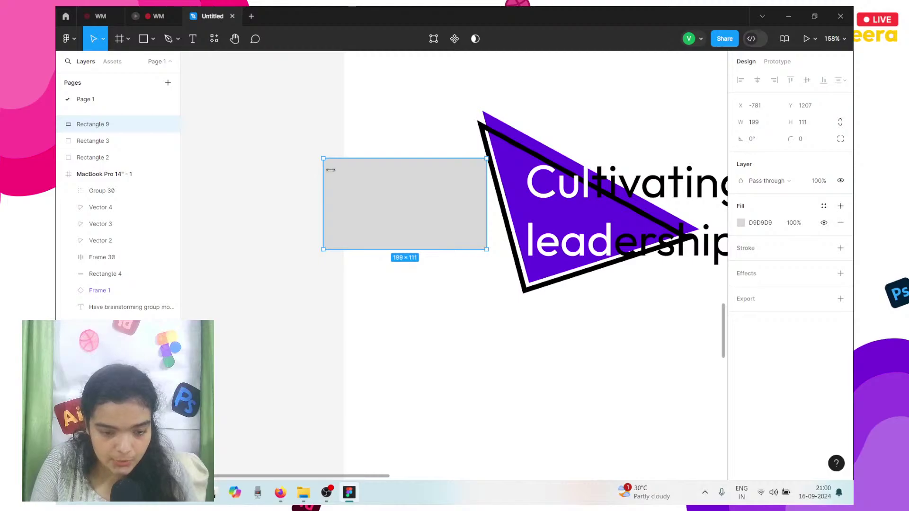
# - Narrow the grey rectangle to about 174 wide and move it right of the "soft skills" text, at about X 81, Y 1183
pyautogui.moveTo(330, 169); pyautogui.dragTo(700, 170)
pyautogui.scroll(-3, 344, 169)
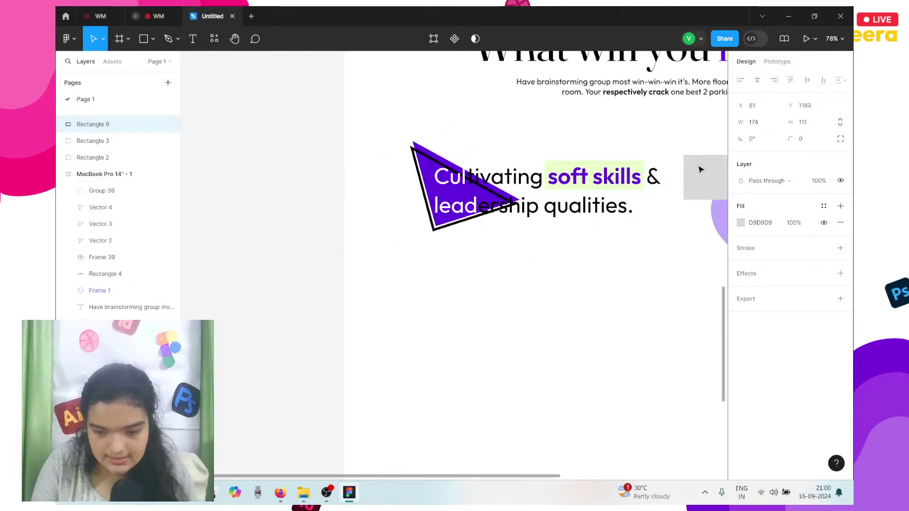
# - Move the grey rectangle to the space beside the alarm-clock illustration, at about X 582, Y 1211, to check the margin, and delete it
pyautogui.hscroll(5, 700, 170)
pyautogui.moveTo(454, 175); pyautogui.dragTo(657, 188)
pyautogui.click(532, 171)
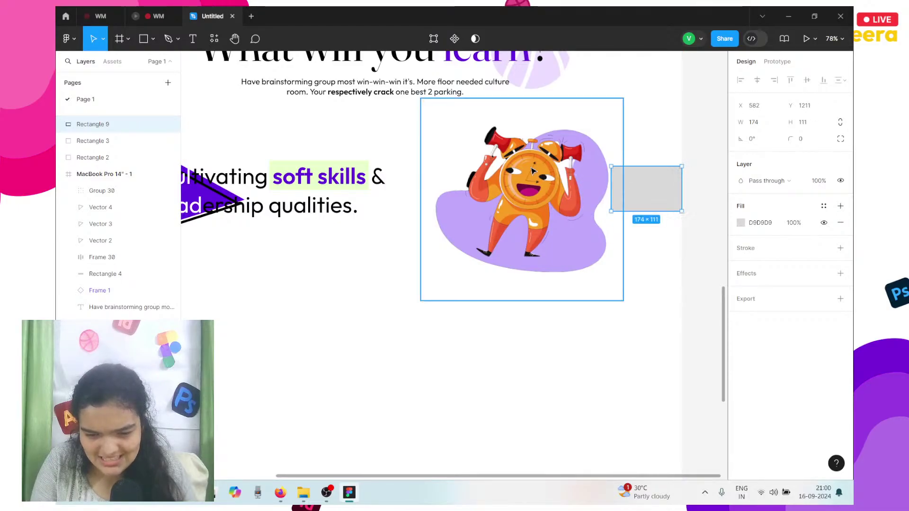
pyautogui.moveTo(532, 172); pyautogui.dragTo(533, 171)
pyautogui.click(646, 181)
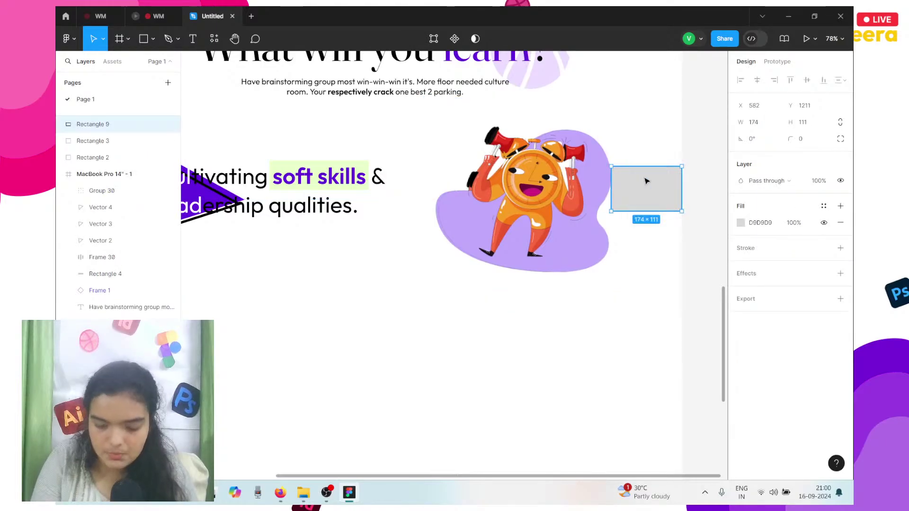
pyautogui.press('Delete')
# - Nudge the "What will you learn?" heading, its circle and subtitle slightly down, and the soft-skills group with the alarm-clock illustration slightly up
pyautogui.hscroll(-5, 646, 181)
pyautogui.scroll(-6, 646, 181)
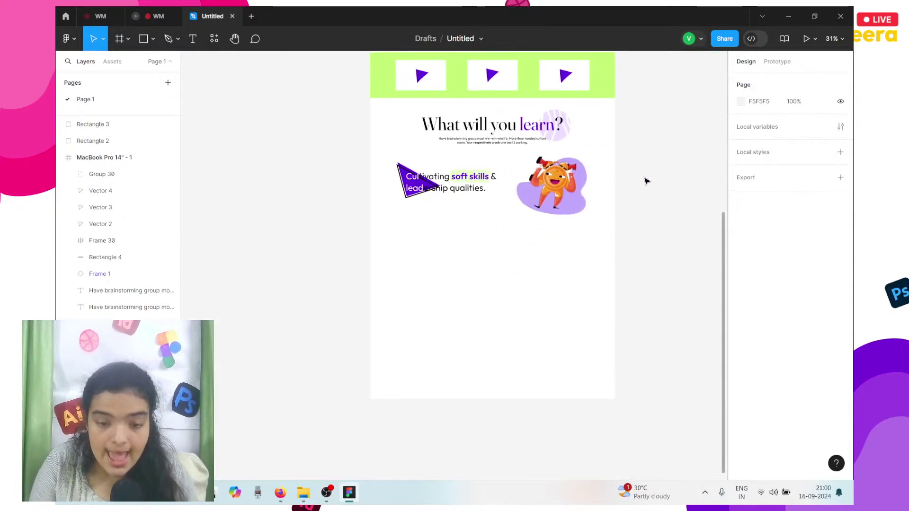
pyautogui.hscroll(2, 646, 180)
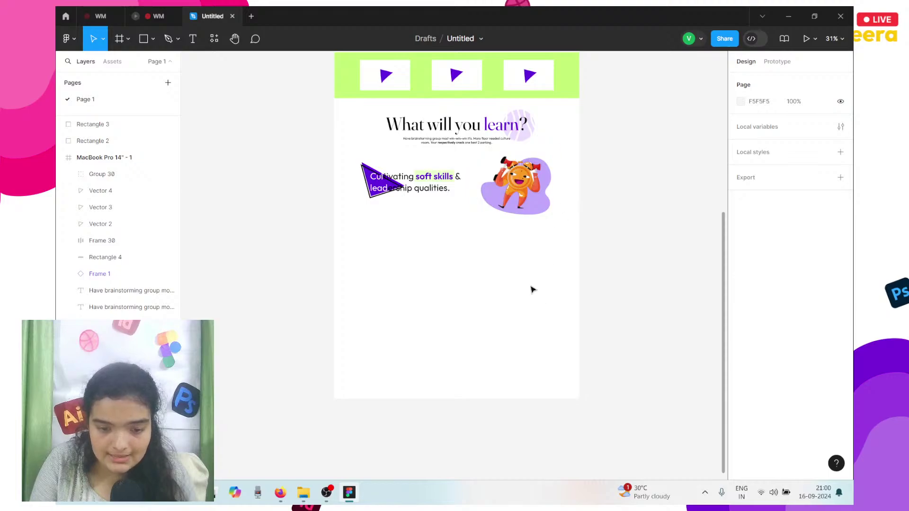
pyautogui.moveTo(538, 293); pyautogui.dragTo(480, 240)
pyautogui.click(470, 124)
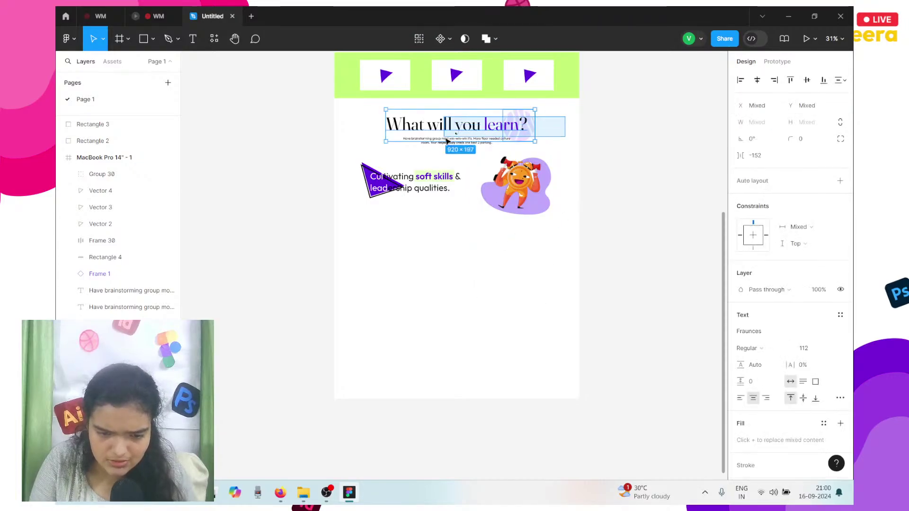
pyautogui.keyDown('shift'); pyautogui.click(446, 143); pyautogui.keyUp('shift')
pyautogui.press('Down')
pyautogui.press('Down')
pyautogui.press('Down')
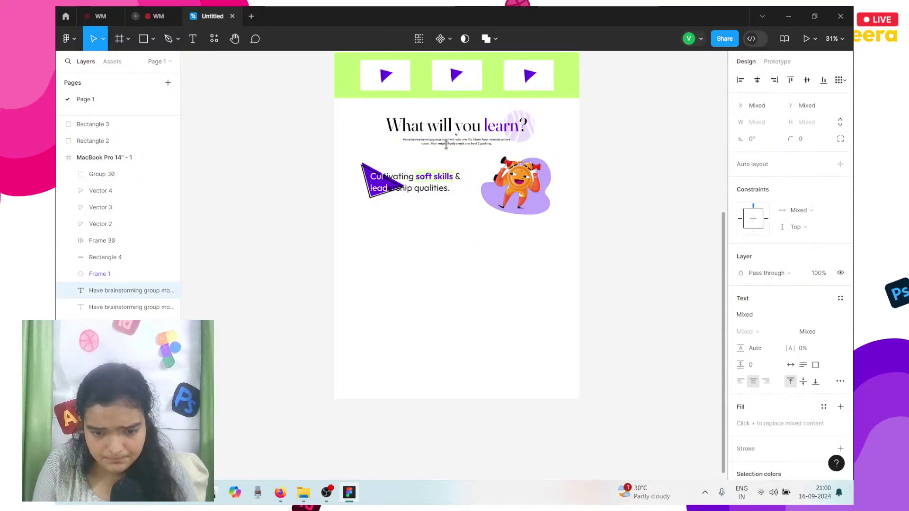
pyautogui.press('Down')
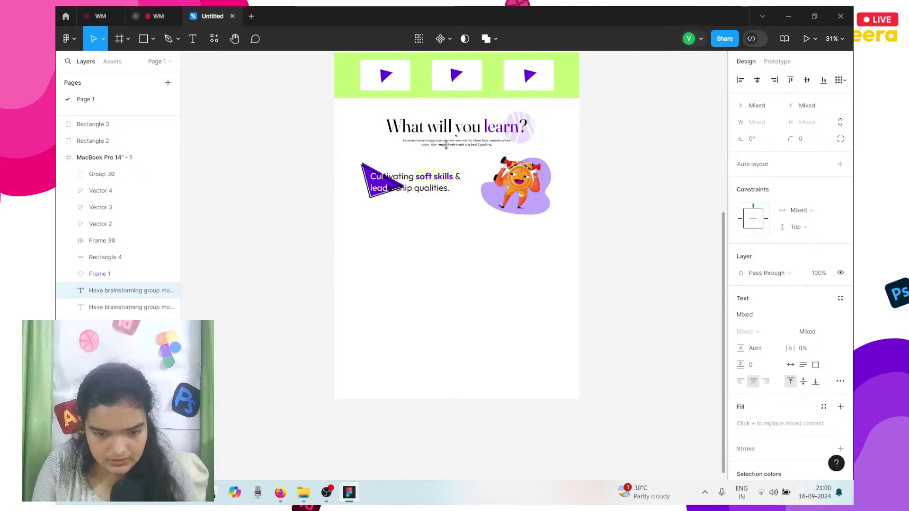
pyautogui.moveTo(543, 238); pyautogui.dragTo(388, 178)
pyautogui.press('Up')
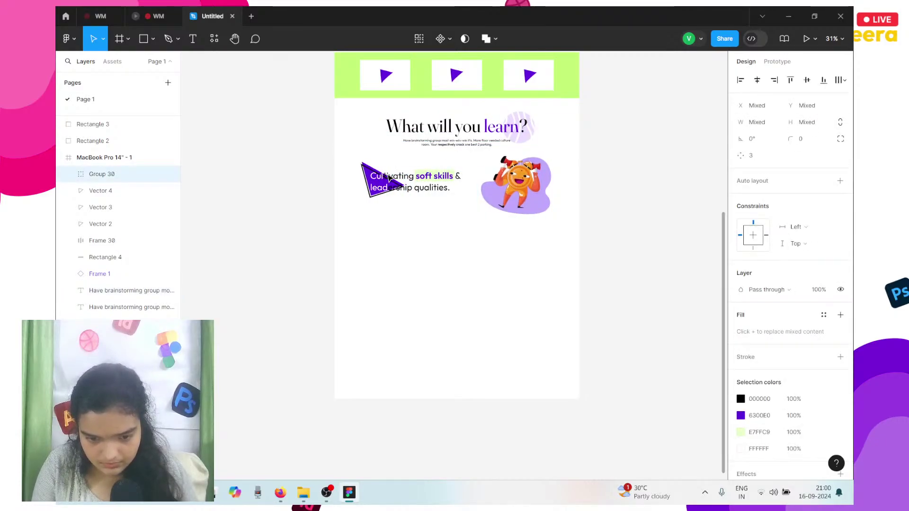
# - Check the WM prototype and place the "image 11" illustration from the Downloads folder below the soft-skills text, at about X 158, Y 1953
pyautogui.hotkey('ctrl', 'alt', 'Return')
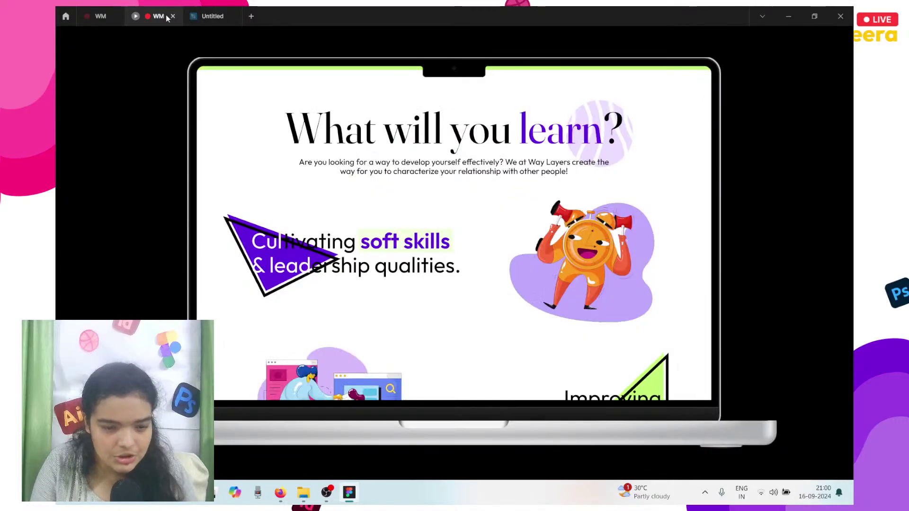
pyautogui.scroll(-1, 331, 290)
pyautogui.scroll(-5, 331, 290)
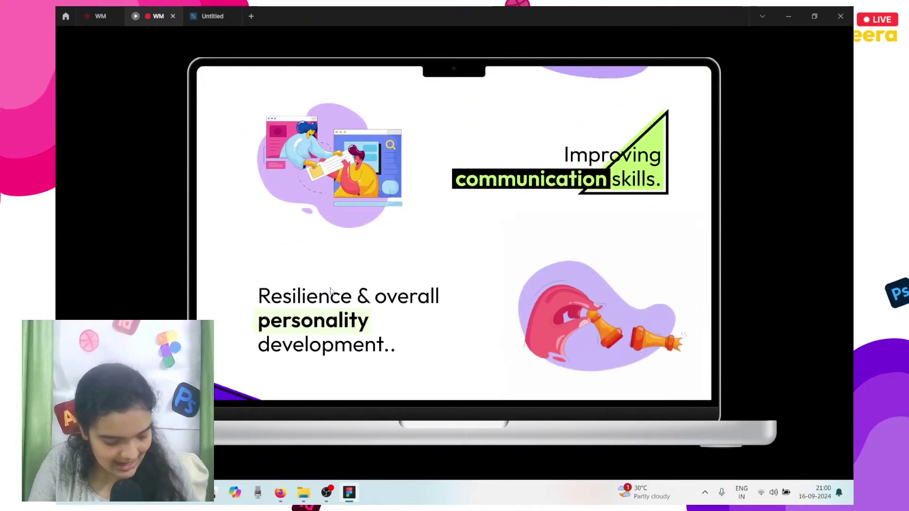
pyautogui.click(200, 12)
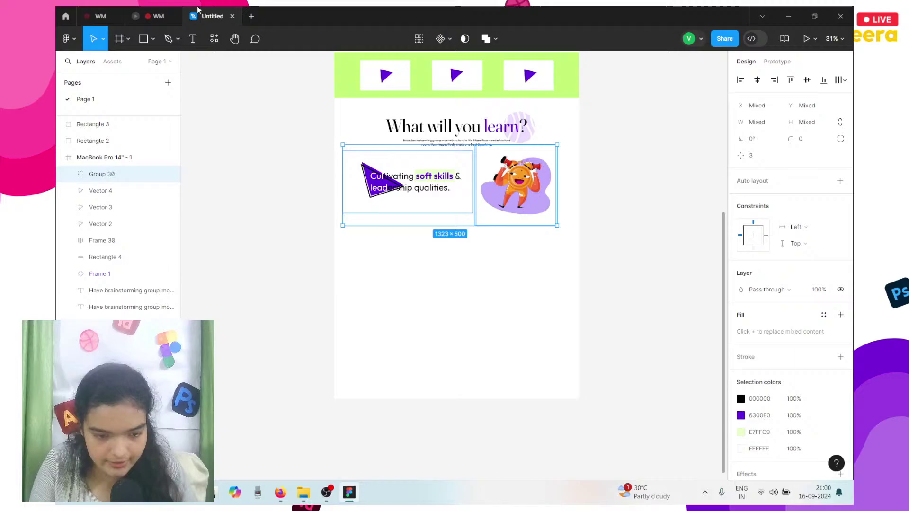
pyautogui.click(326, 275)
pyautogui.click(302, 493)
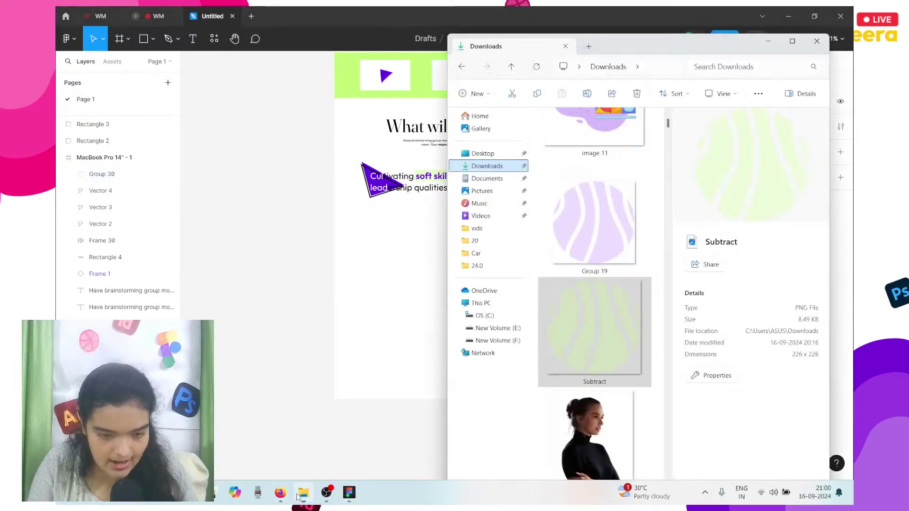
pyautogui.scroll(-3, 624, 231)
pyautogui.scroll(-10, 623, 231)
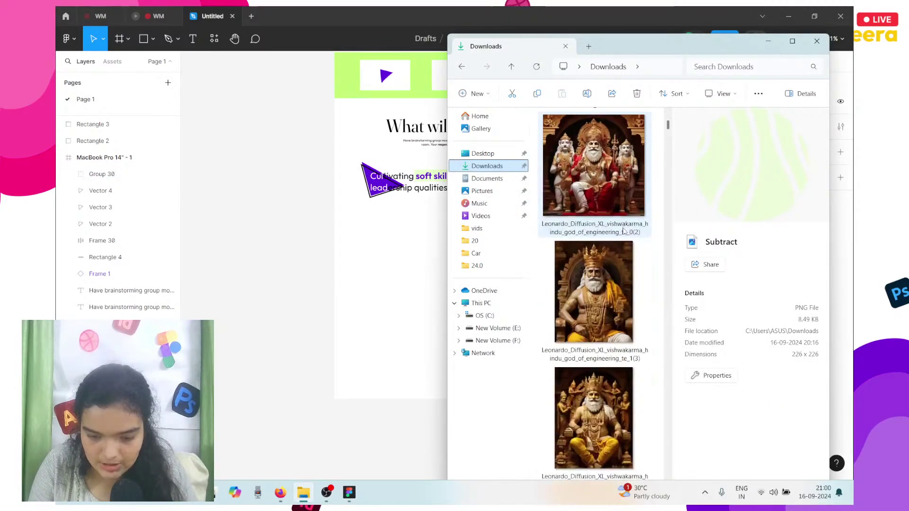
pyautogui.scroll(1, 617, 337)
pyautogui.click(616, 337)
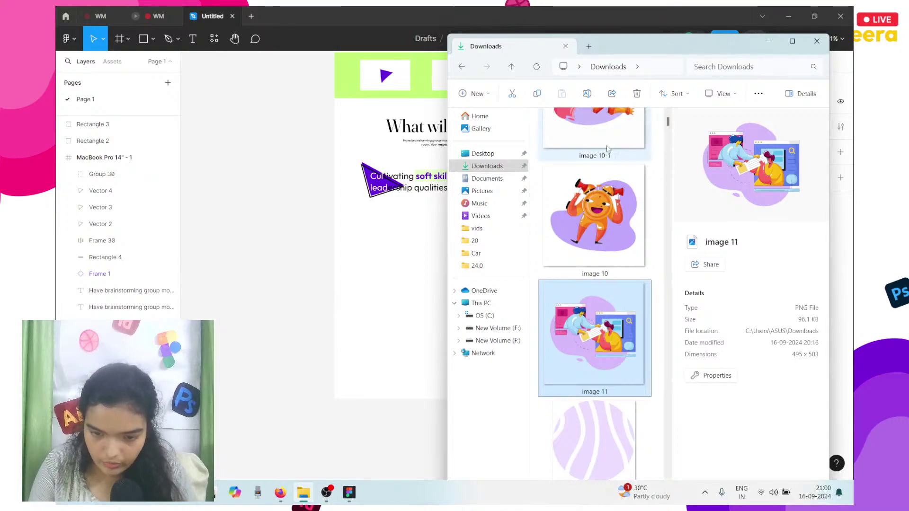
pyautogui.moveTo(615, 376); pyautogui.dragTo(395, 256)
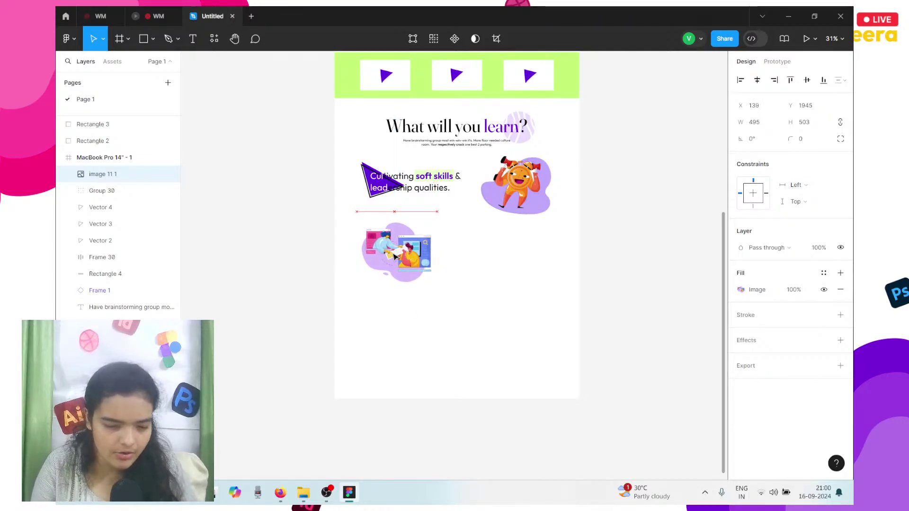
pyautogui.moveTo(394, 257); pyautogui.dragTo(389, 256)
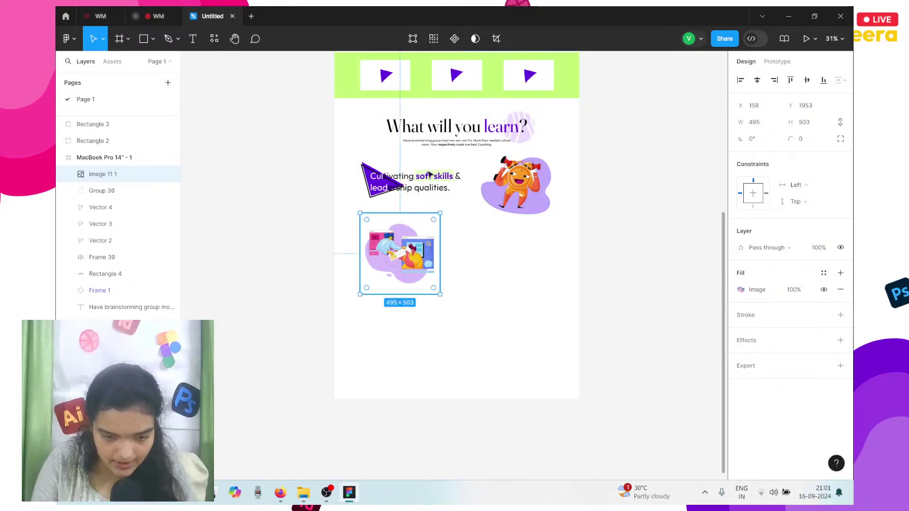
# - Duplicate the soft-skills text beside the new illustration at about X 735, Y 2134, right-align it and change its white letters to black 000000
pyautogui.doubleClick(418, 186)
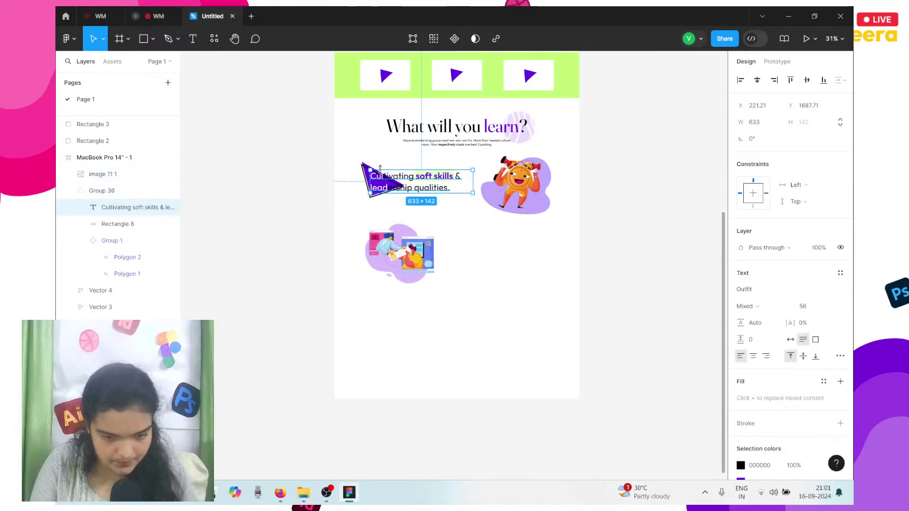
pyautogui.moveTo(398, 184); pyautogui.dragTo(477, 257)
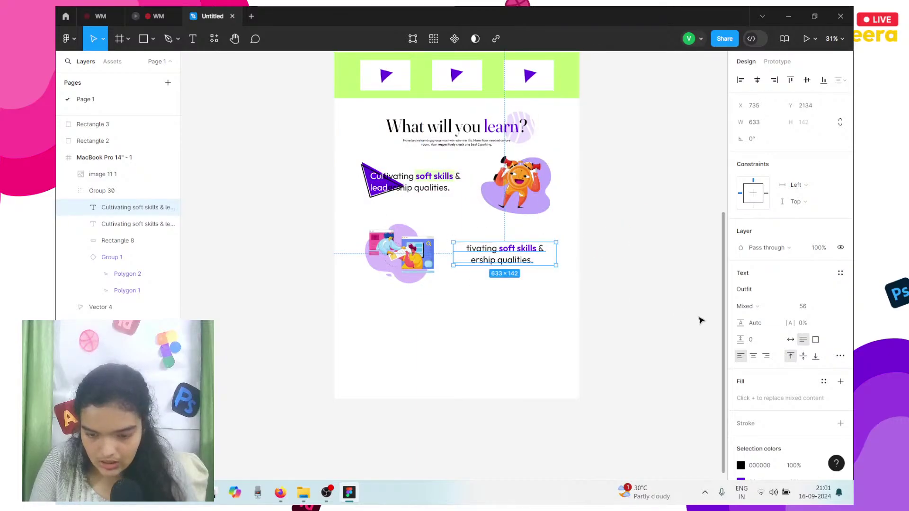
pyautogui.click(766, 357)
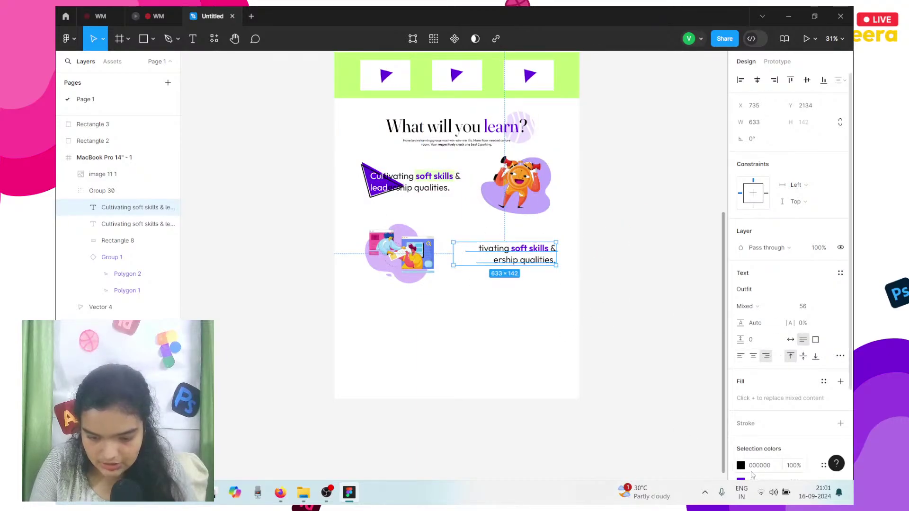
pyautogui.scroll(-2, 751, 411)
pyautogui.click(741, 411)
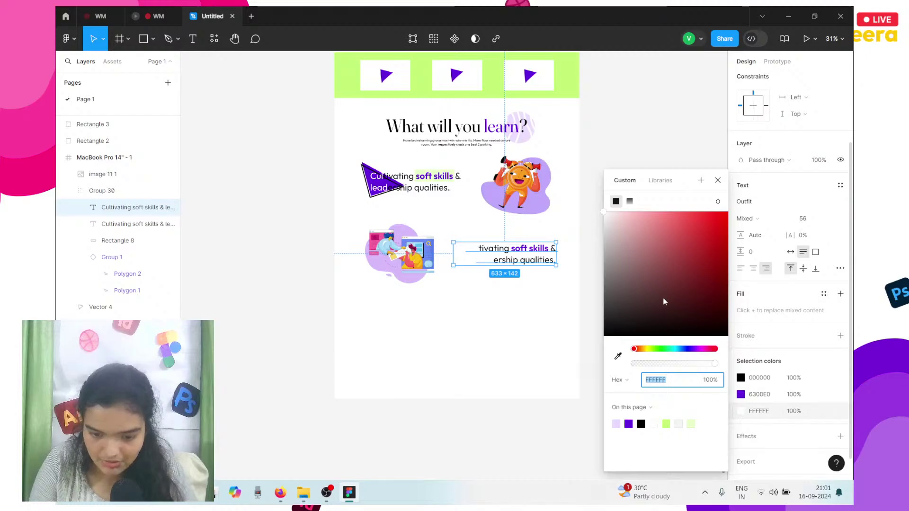
pyautogui.moveTo(645, 318); pyautogui.dragTo(602, 337)
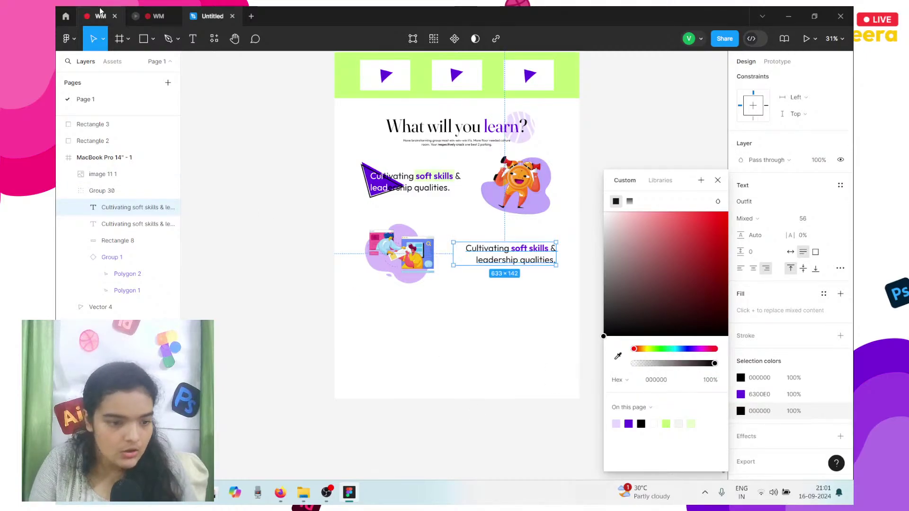
# - Check the communication-skills text in the WM prototype beside the design and return to the Untitled design at full width
pyautogui.click(129, 13)
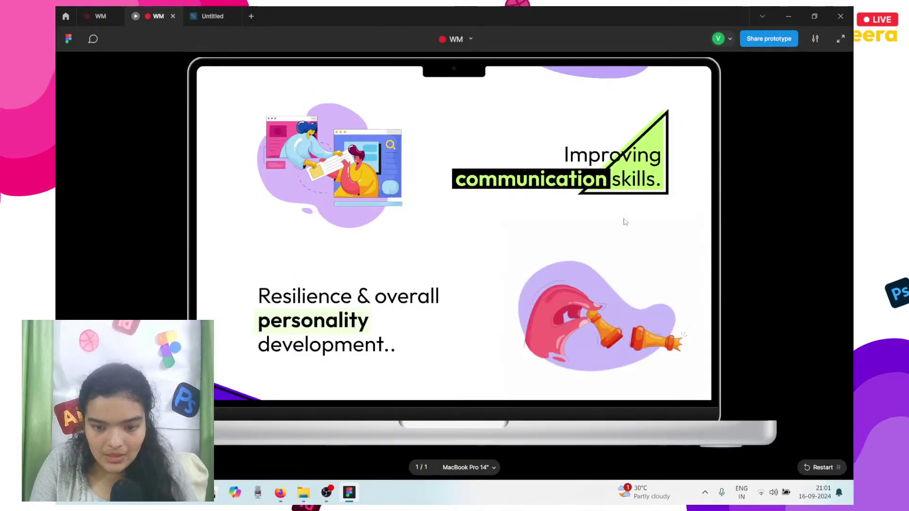
pyautogui.moveTo(212, 15); pyautogui.dragTo(327, 16)
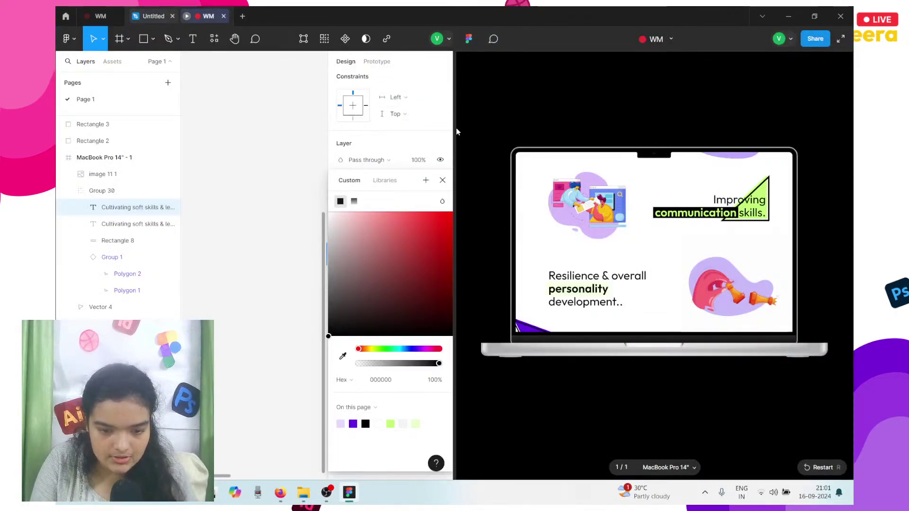
pyautogui.moveTo(456, 127); pyautogui.dragTo(856, 177)
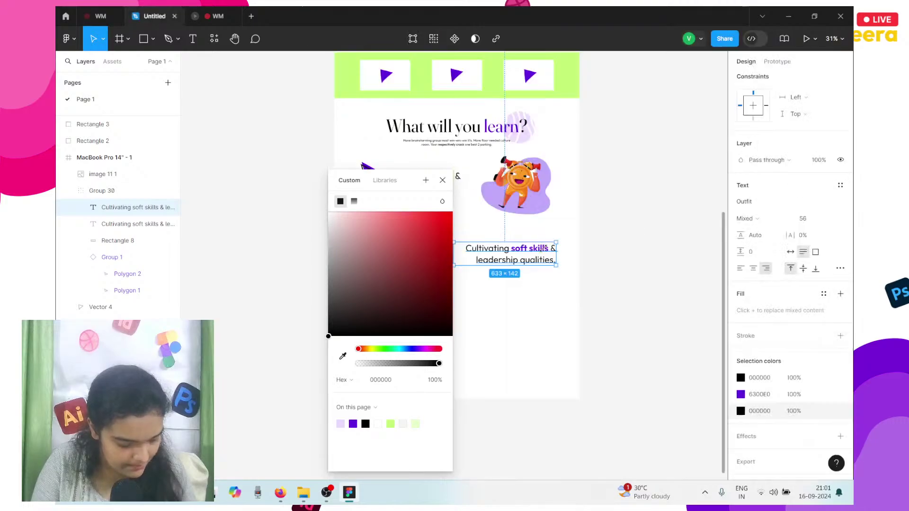
# - Replace the duplicated text with "Improve Communication Skills" and narrow its text box to 533 wide
pyautogui.scroll(5, 502, 262)
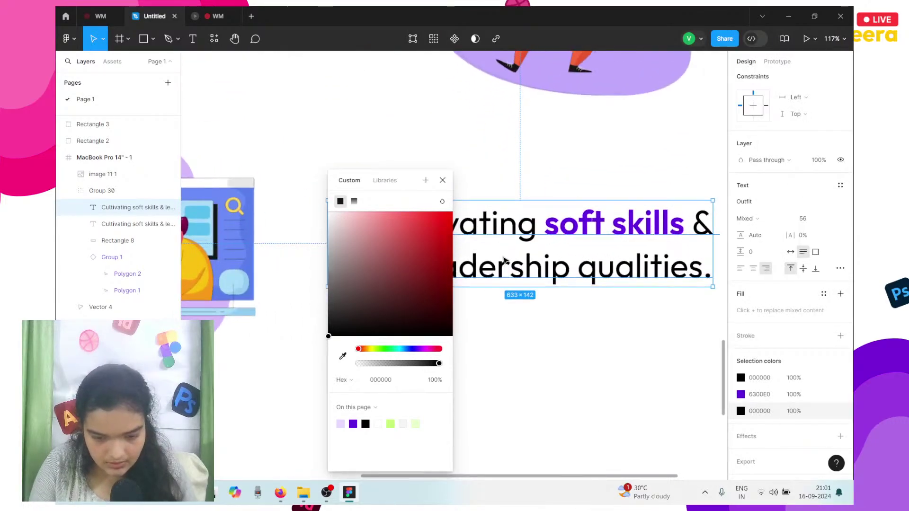
pyautogui.doubleClick(486, 214)
pyautogui.write('Impo')
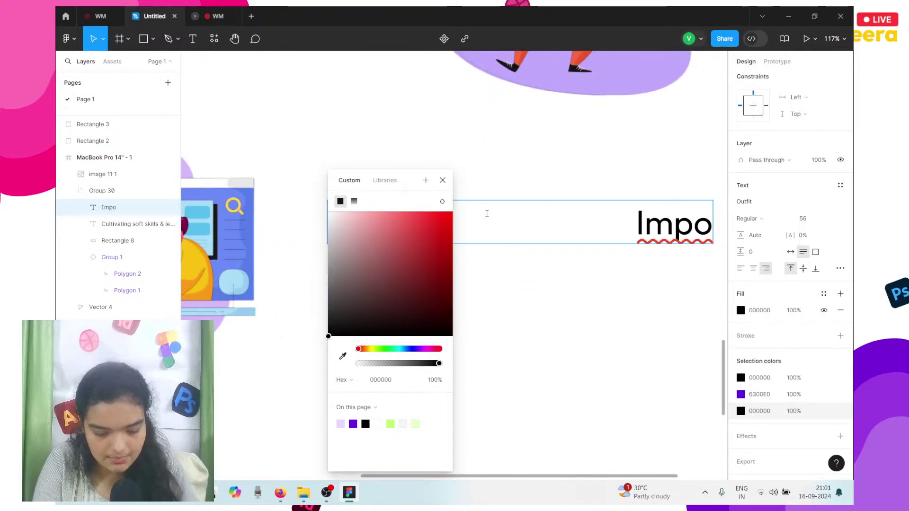
pyautogui.press('BackSpace')
pyautogui.write('rove Com')
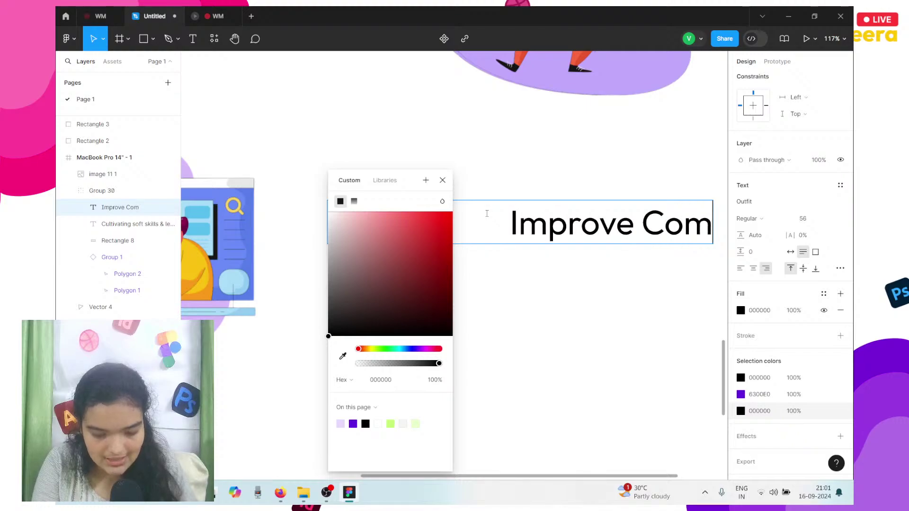
pyautogui.write('muni')
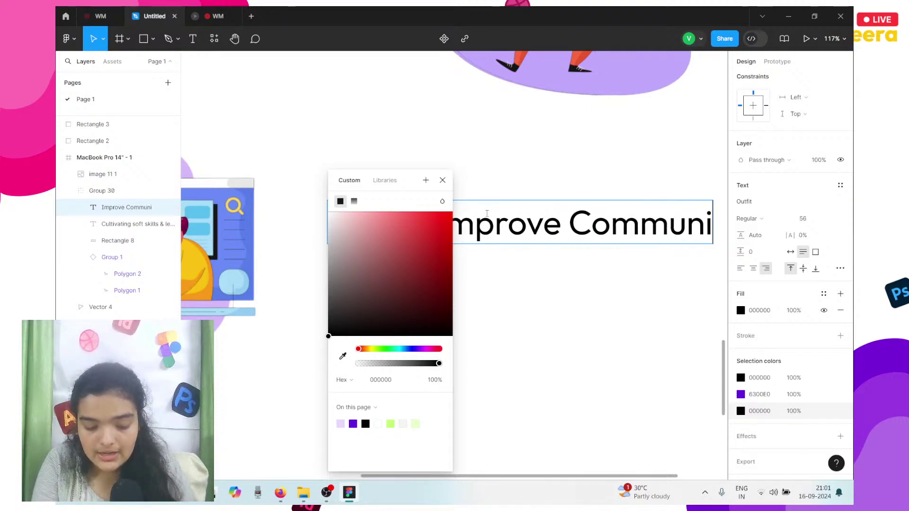
pyautogui.write('cation')
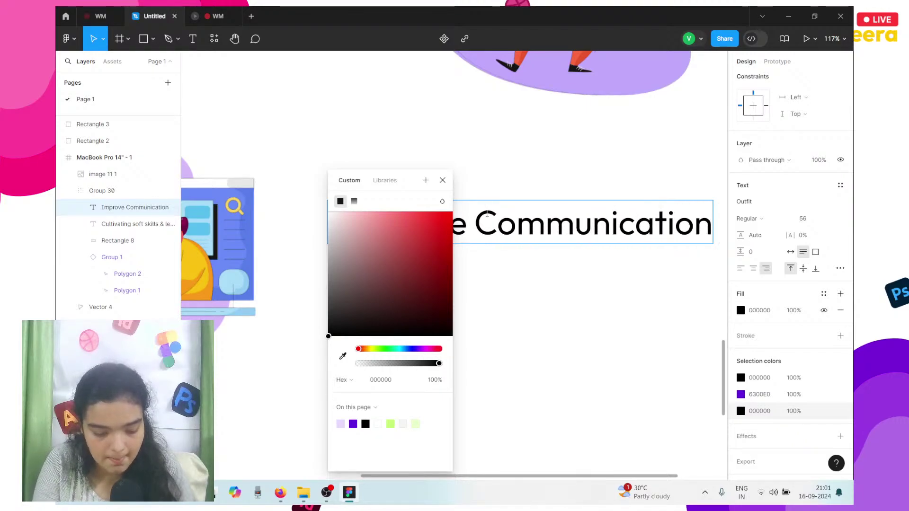
pyautogui.write(' Skills')
pyautogui.scroll(-5, 487, 214)
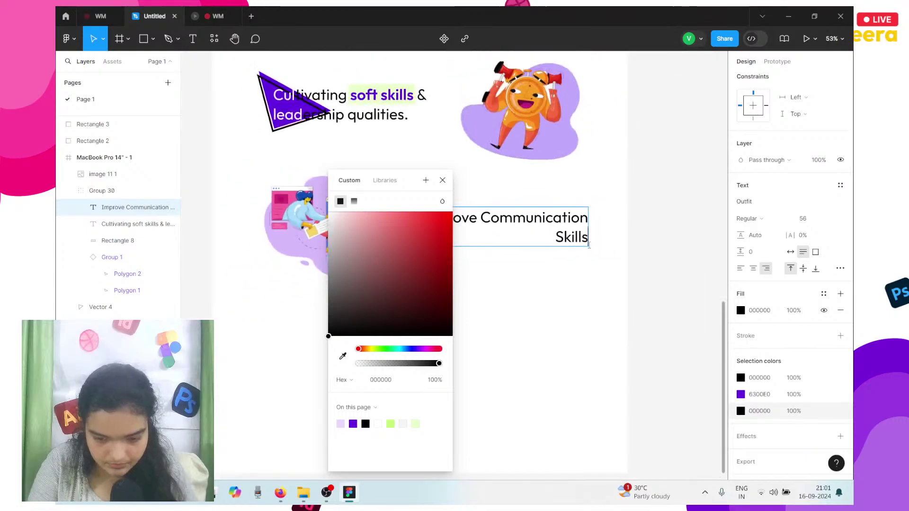
pyautogui.press('Escape')
pyautogui.moveTo(406, 185); pyautogui.dragTo(352, 191)
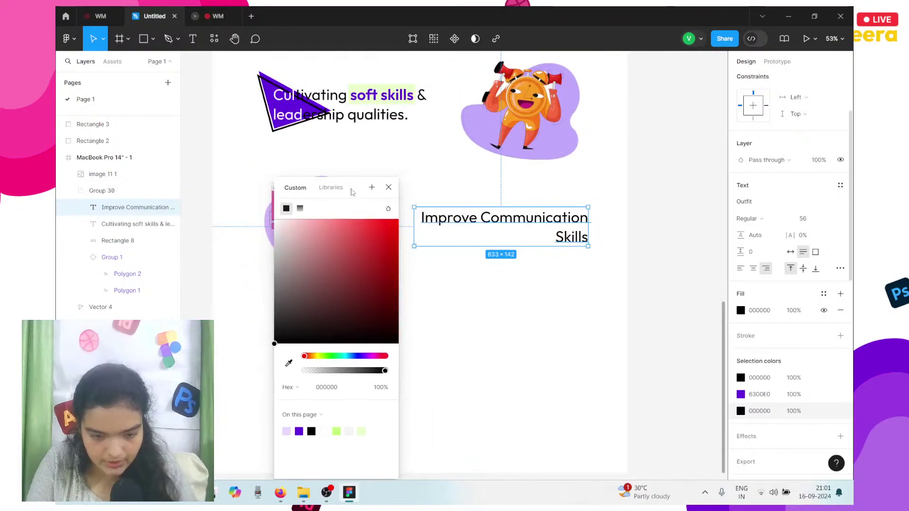
pyautogui.moveTo(413, 233); pyautogui.dragTo(441, 233)
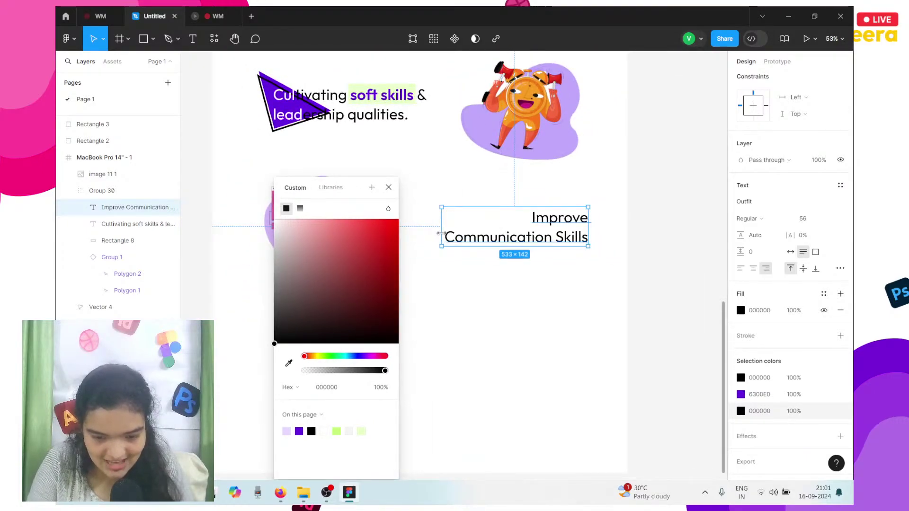
# - Inspect the text style of "soft skills" as the reference for styling the word "Communication"
pyautogui.doubleClick(496, 239)
pyautogui.doubleClick(497, 236)
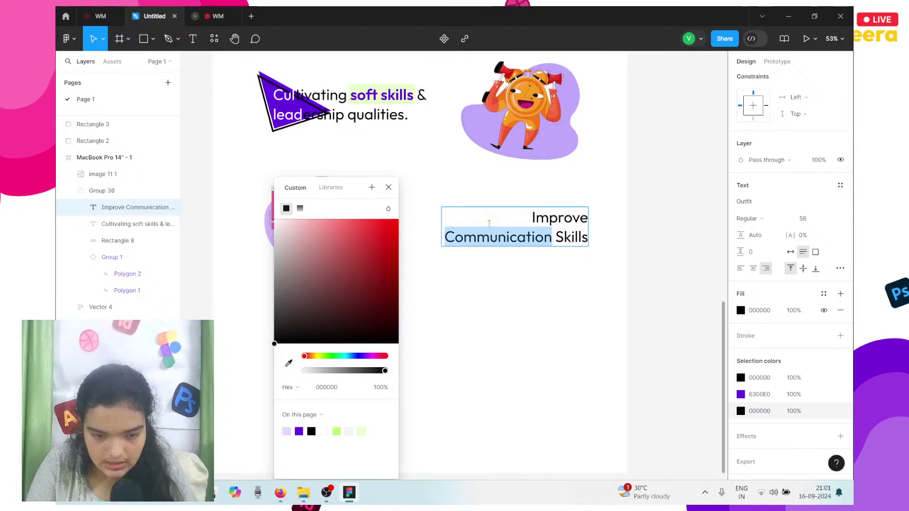
pyautogui.doubleClick(389, 96)
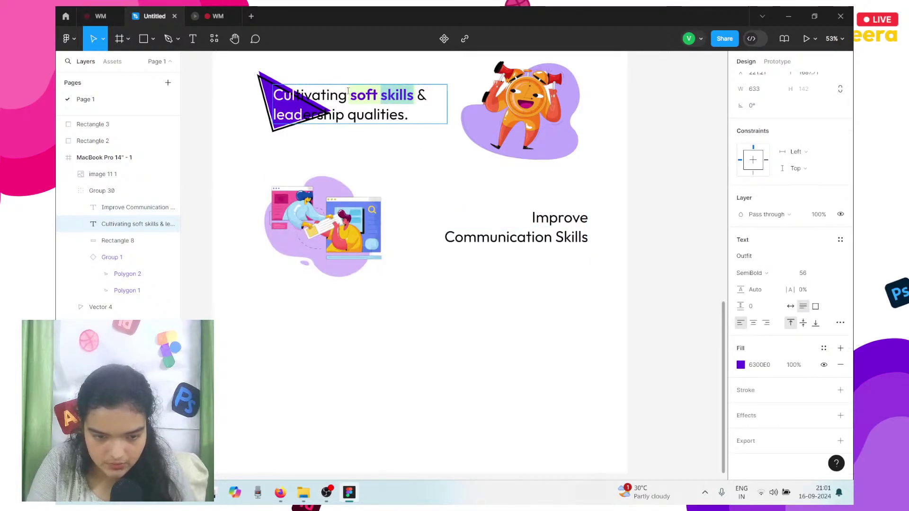
pyautogui.doubleClick(490, 223)
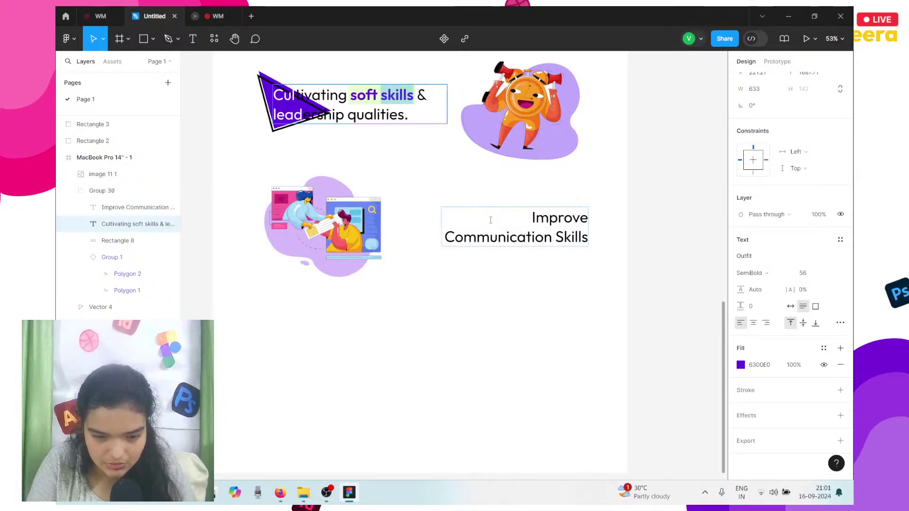
# - Set the word "Communication" in the "Improve Communication Skills" text to SemiBold weight
pyautogui.doubleClick(497, 236)
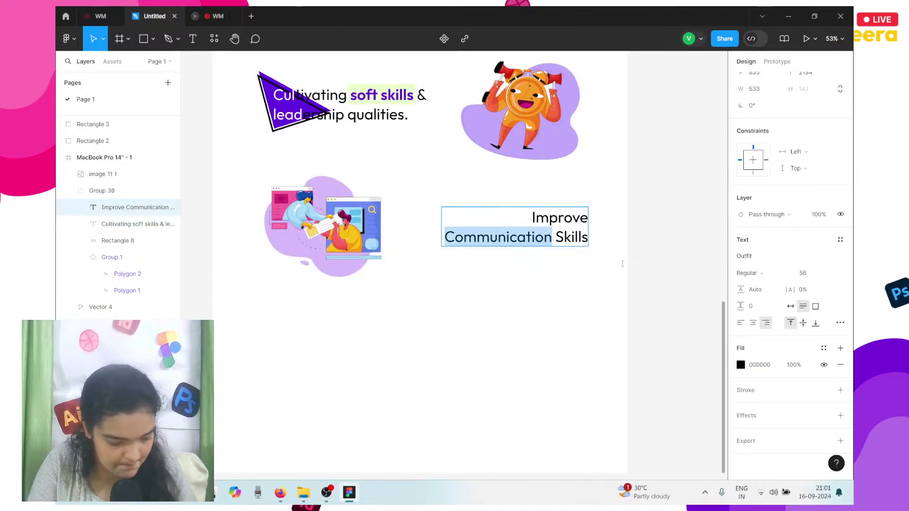
pyautogui.click(756, 273)
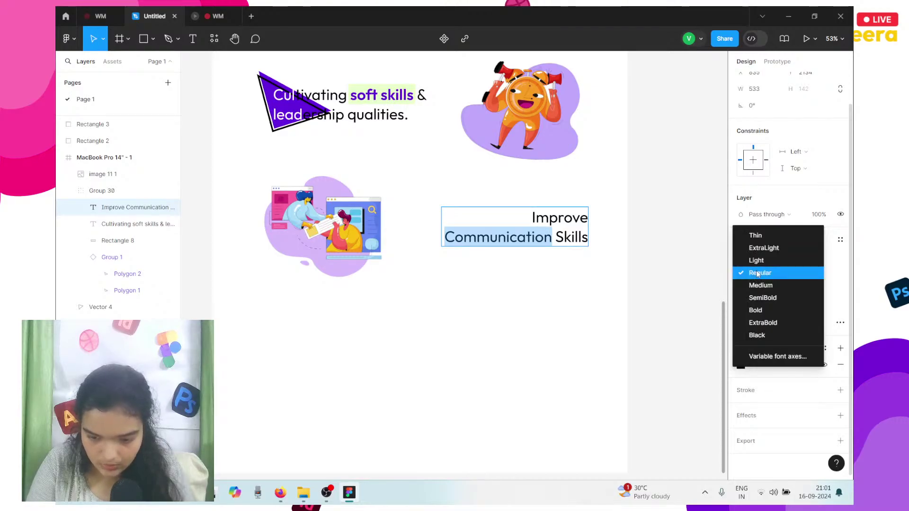
pyautogui.click(770, 302)
pyautogui.press('Escape')
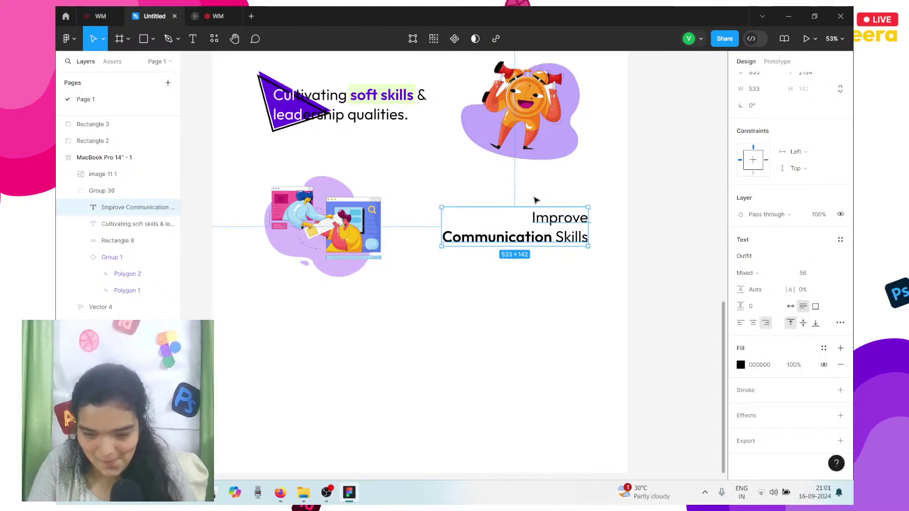
# - Change the fill of the word "Communication" to the page's pale green, E7FFC9
pyautogui.press('Return')
pyautogui.doubleClick(536, 239)
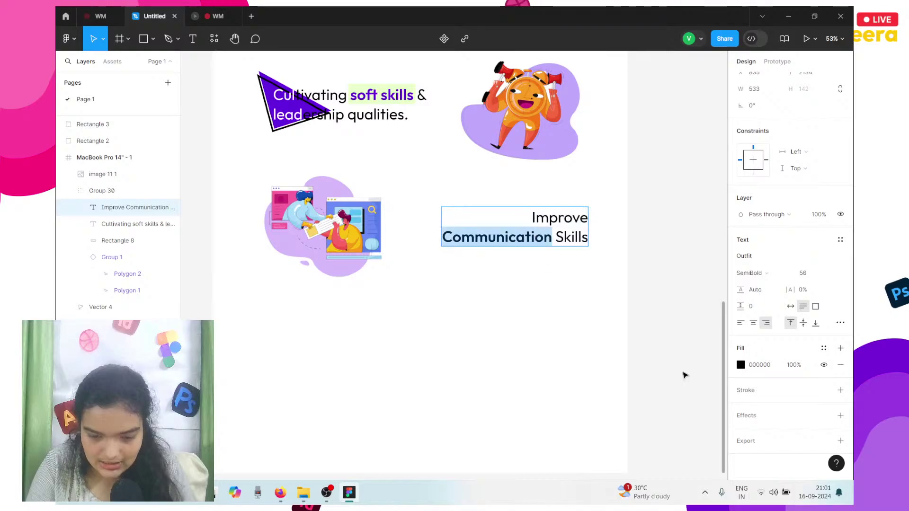
pyautogui.click(740, 366)
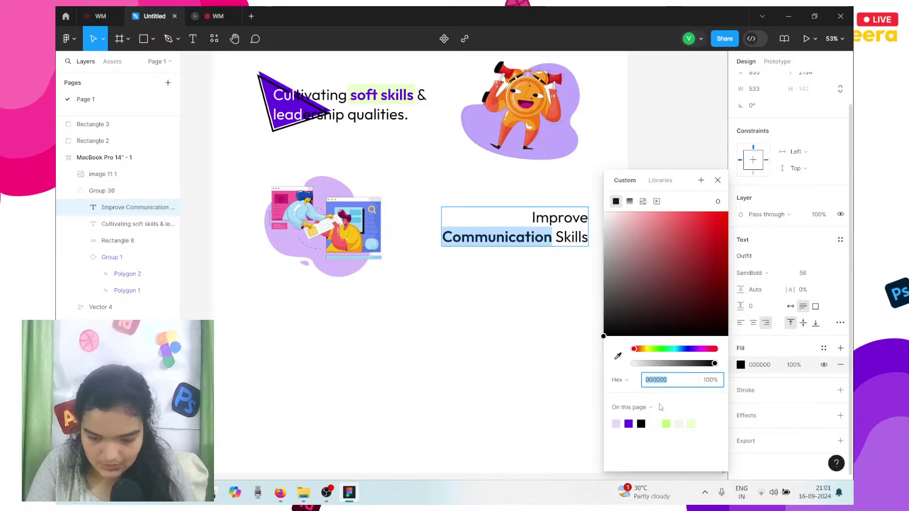
pyautogui.click(692, 423)
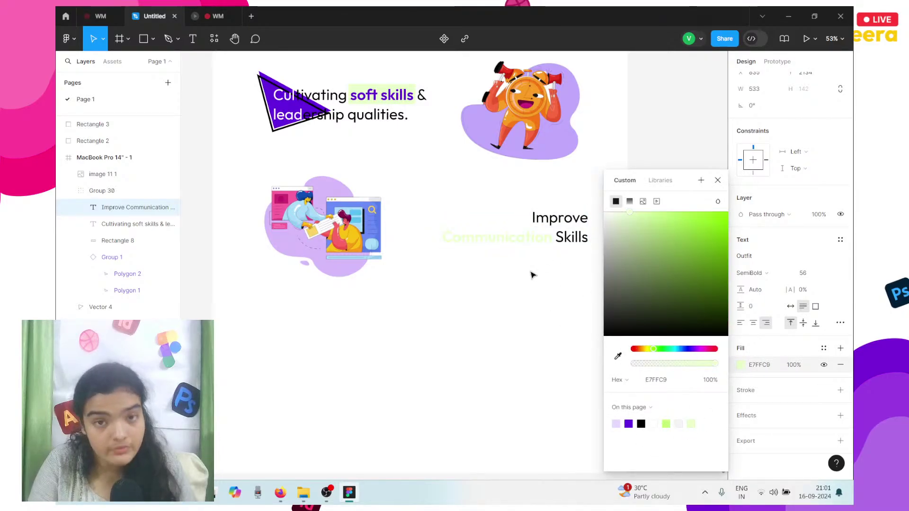
pyautogui.press('Escape')
# - Draw a rectangle about 411 × 66 covering the word "Communication"
pyautogui.scroll(5, 533, 245)
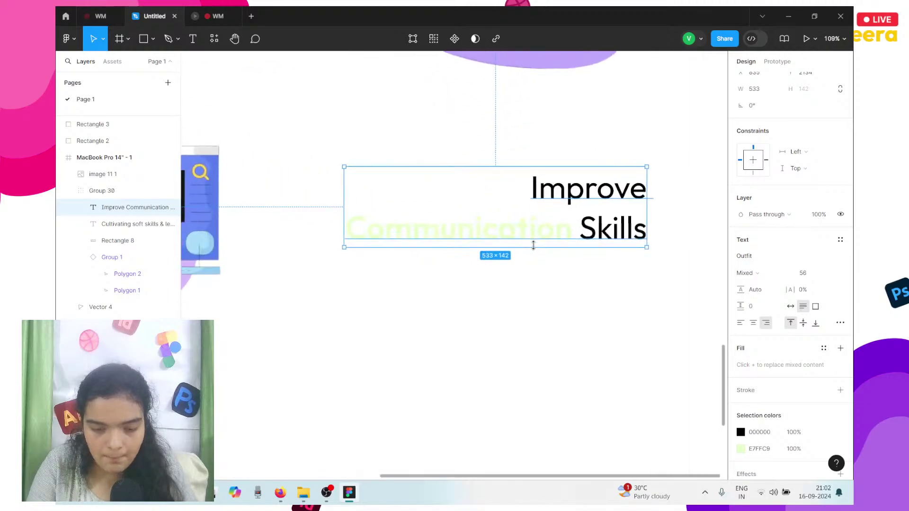
pyautogui.click(145, 37)
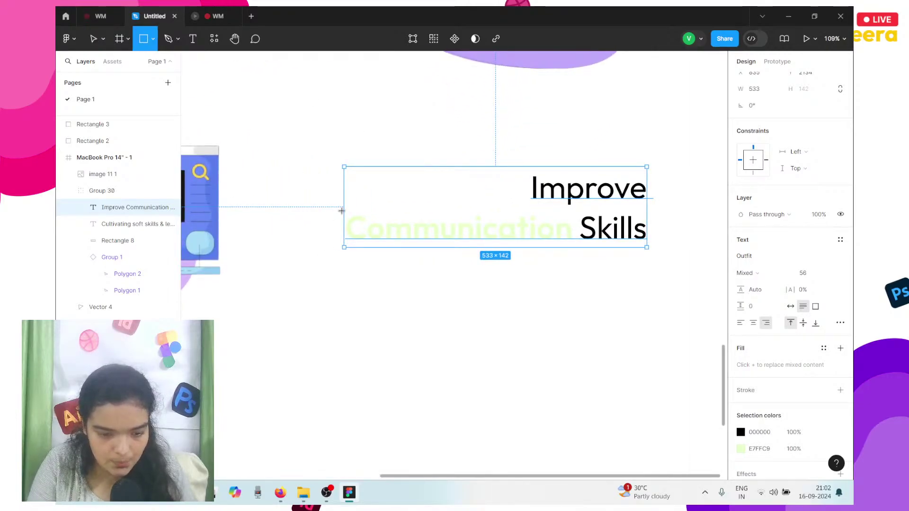
pyautogui.moveTo(341, 210)
pyautogui.mouseDown()
pyautogui.moveTo(501, 264)
pyautogui.moveTo(566, 260)
pyautogui.moveTo(582, 249)
pyautogui.moveTo(574, 249)
pyautogui.mouseUp()
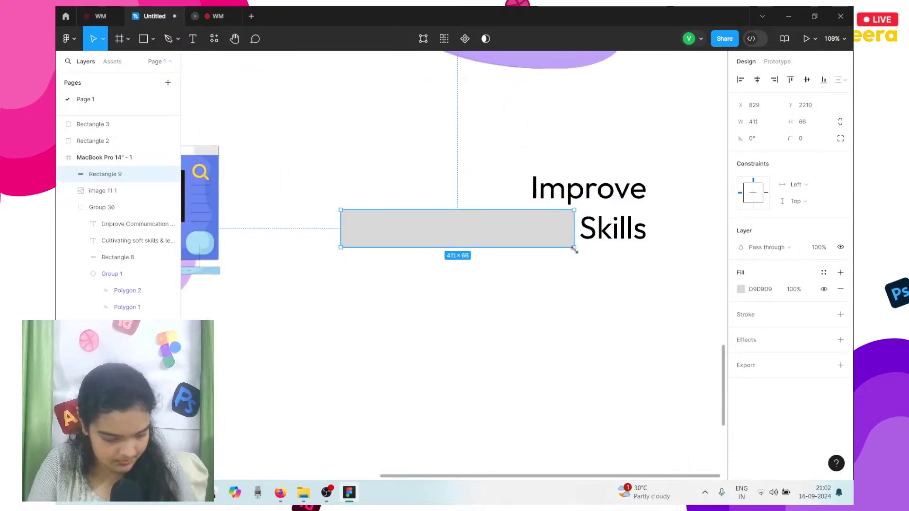
# - Shift the new rectangle up slightly to Y 2207 and send it behind the "Communication" text
pyautogui.scroll(5, 518, 244)
pyautogui.moveTo(519, 245); pyautogui.dragTo(522, 219)
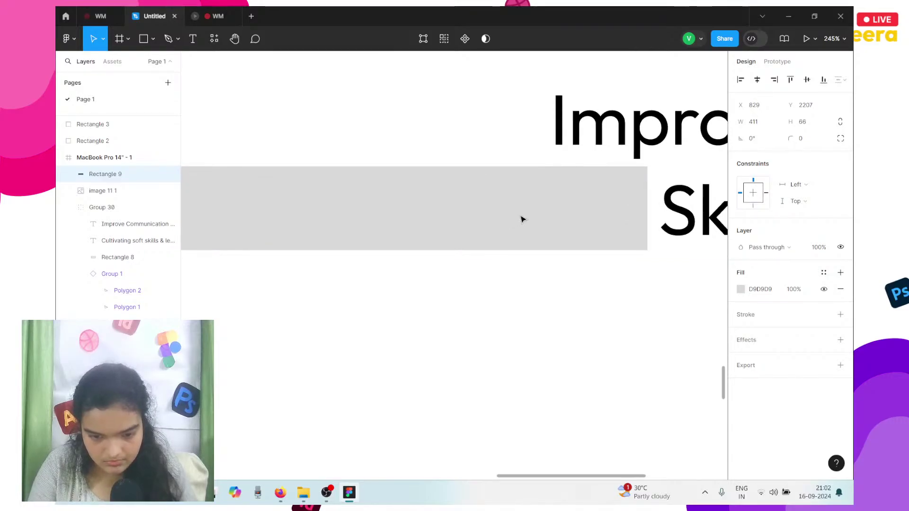
pyautogui.rightClick(522, 219)
pyautogui.click(552, 240)
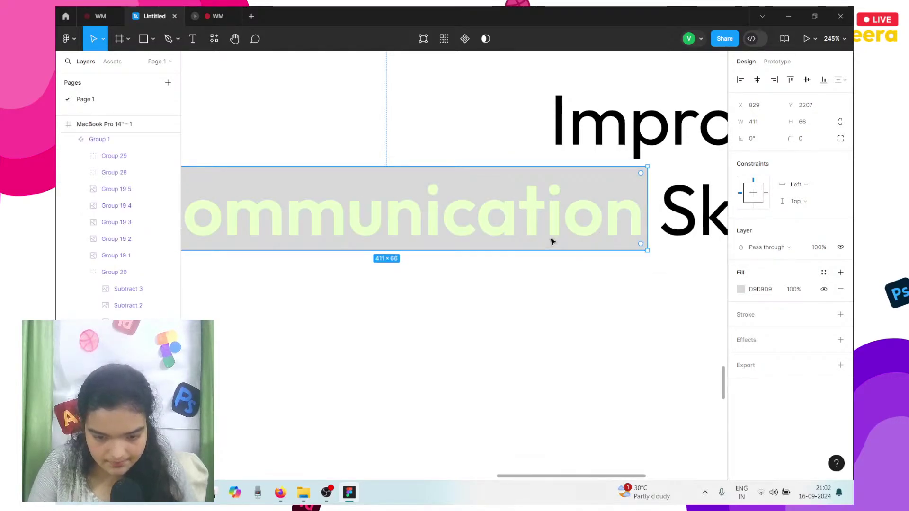
# - Nudge the grey rectangle to X 830, Y 2208 so it frames the word "Communication"
pyautogui.hscroll(-5, 551, 242)
pyautogui.scroll(-2, 552, 241)
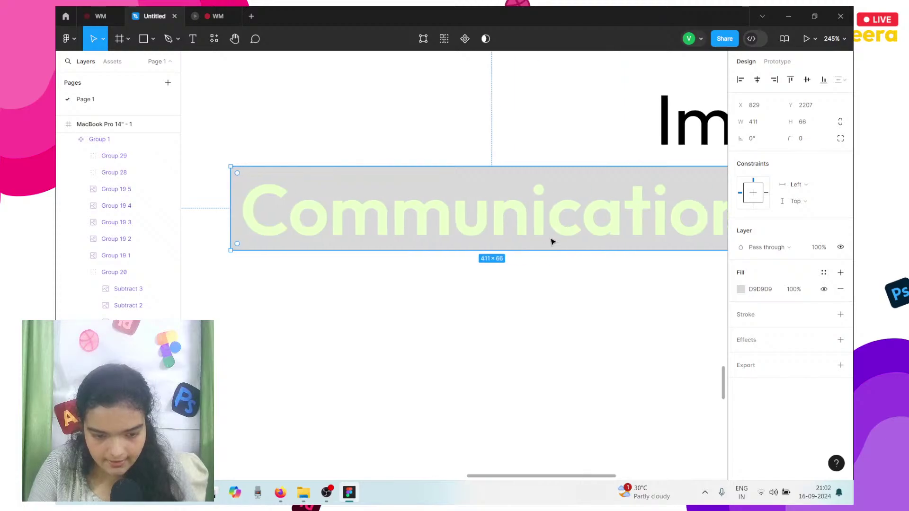
pyautogui.hscroll(3, 552, 242)
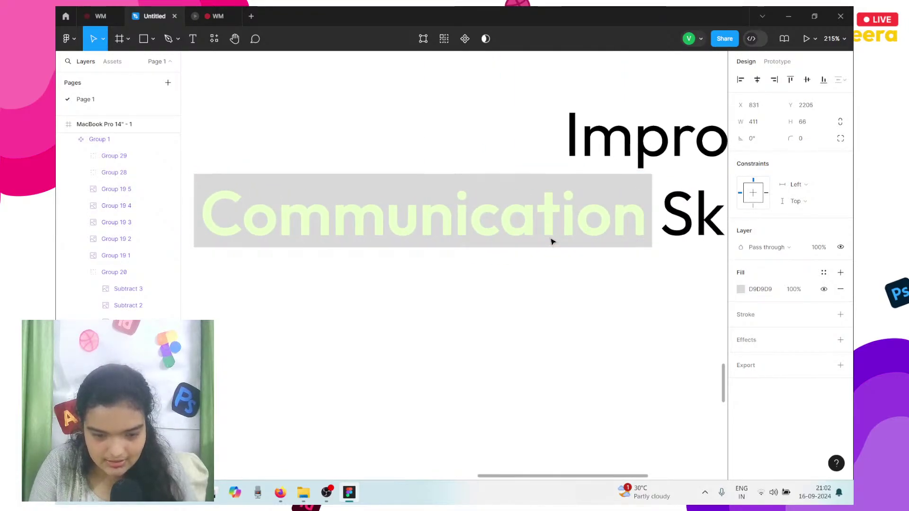
pyautogui.press('Left')
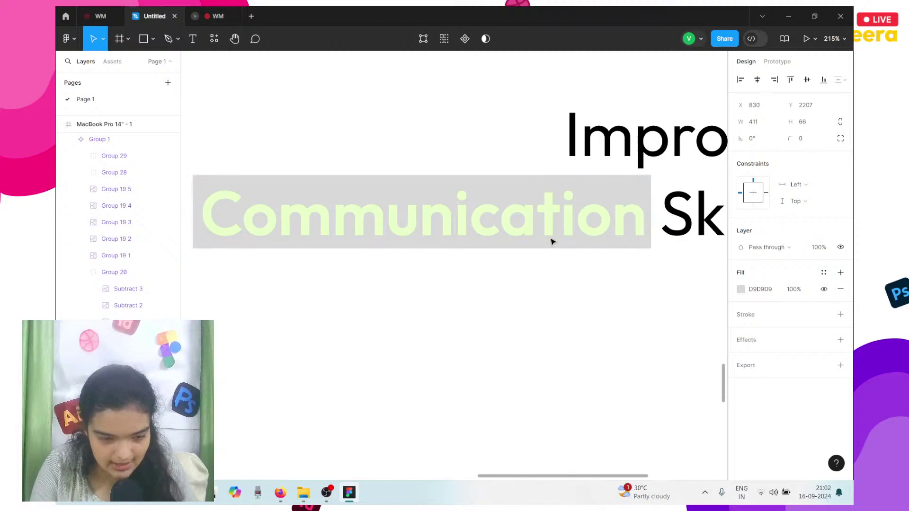
pyautogui.press('Up')
pyautogui.press('Down')
pyautogui.press('Down')
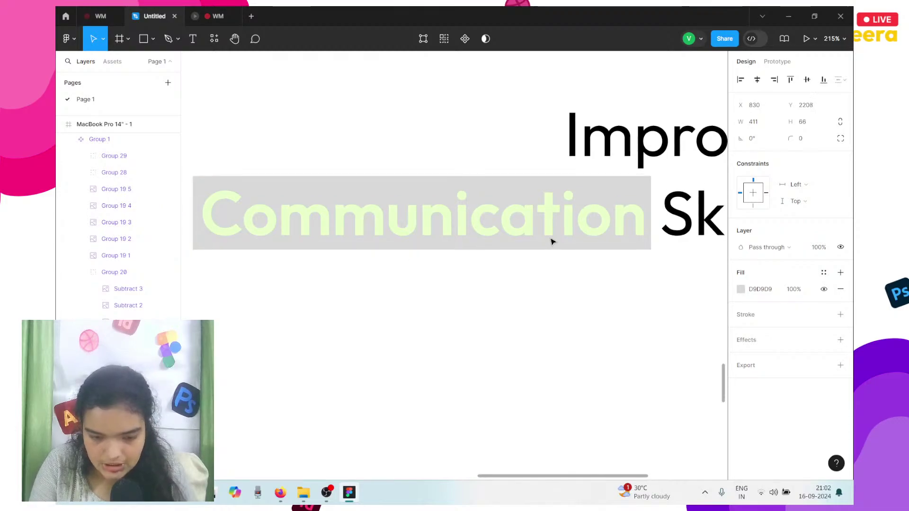
# - Fill the rectangle behind "Communication" with 000000, nudge it up to Y 2207, and deselect it
pyautogui.click(741, 289)
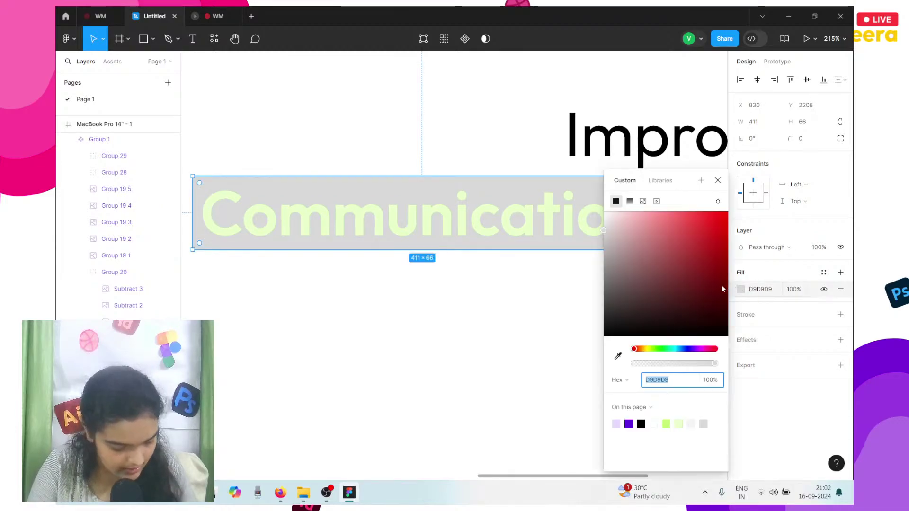
pyautogui.write('000000')
pyautogui.press('Return')
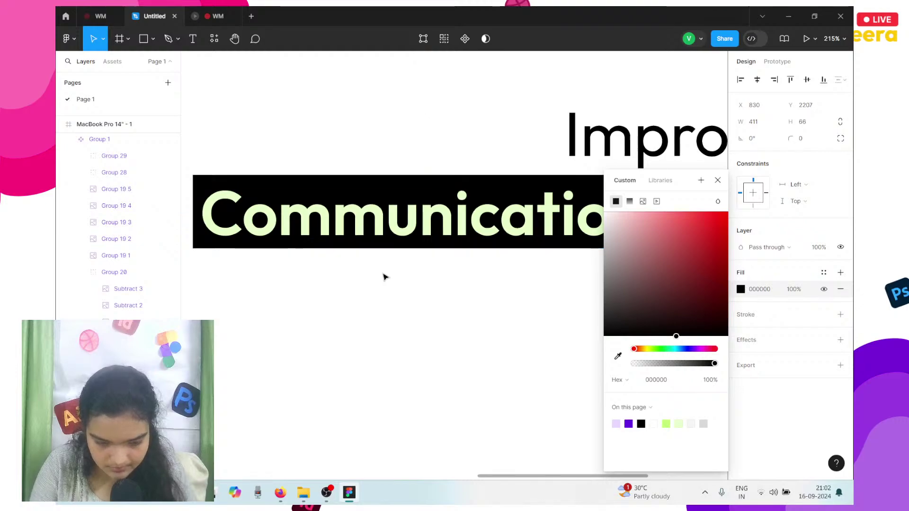
pyautogui.press('Up')
pyautogui.press('Up')
pyautogui.press('Down')
pyautogui.scroll(-5, 384, 277)
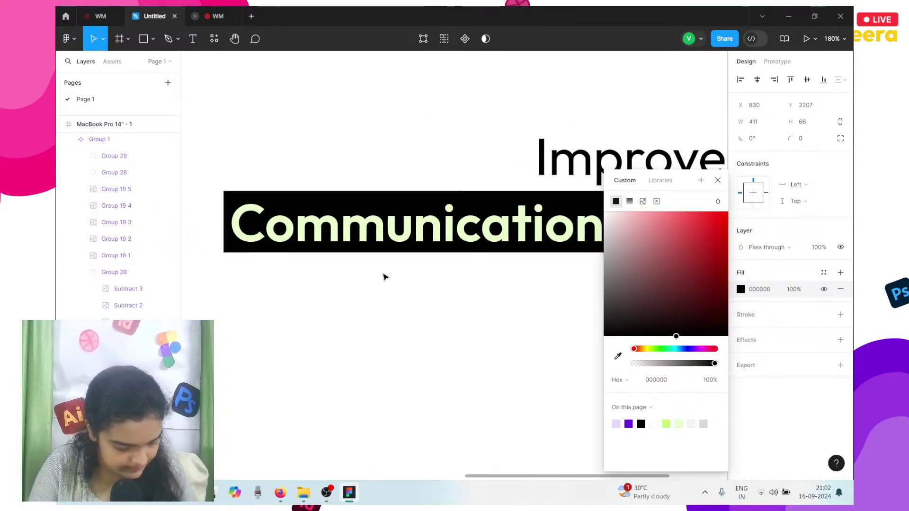
pyautogui.click(384, 278)
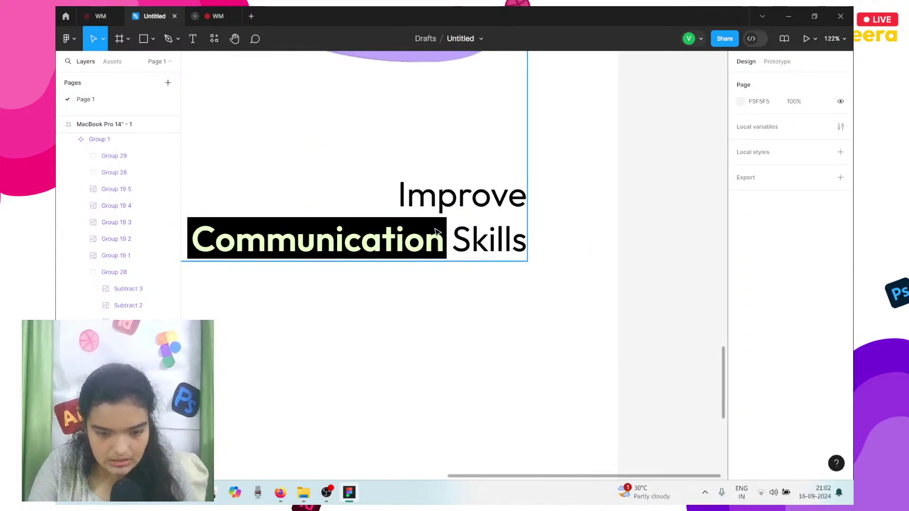
# - Insert an instance of the green triangle component Group 1 over the "Improve Communication Skills" text
pyautogui.click(114, 66)
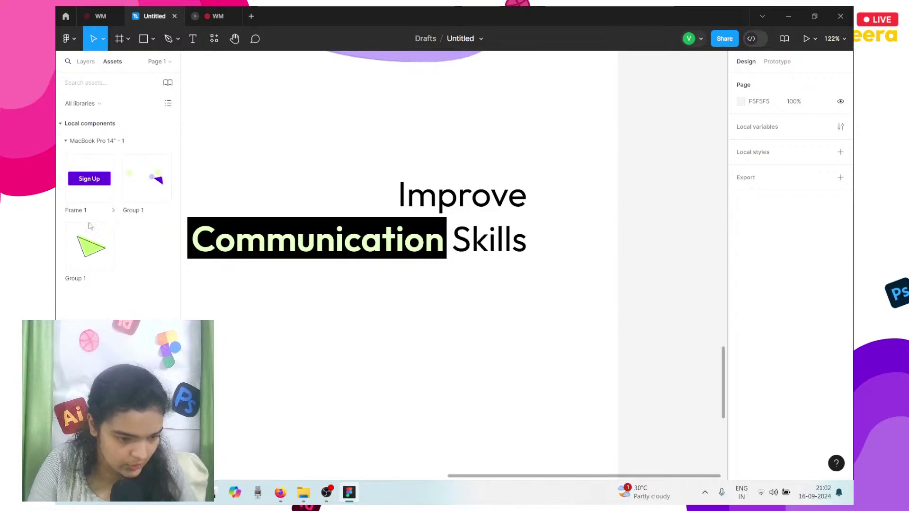
pyautogui.click(94, 238)
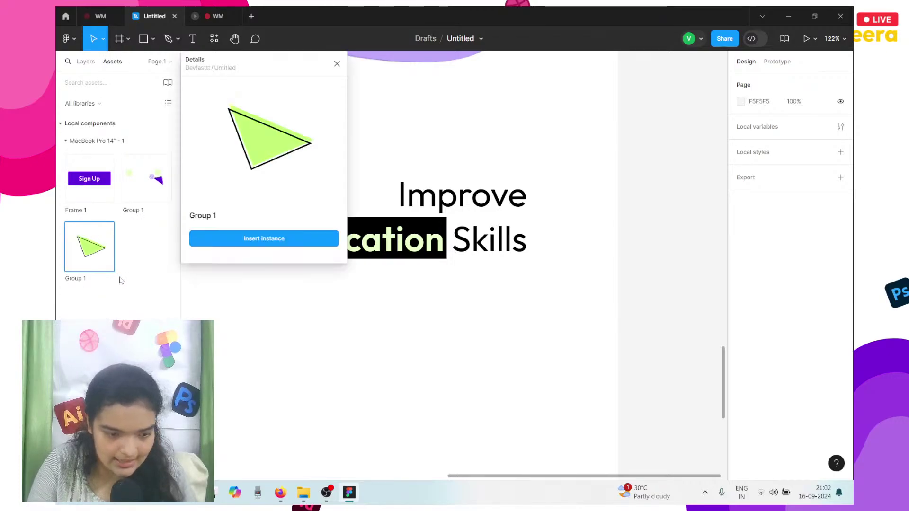
pyautogui.click(254, 239)
pyautogui.moveTo(438, 279); pyautogui.dragTo(438, 282)
# - Rearrange the green triangle in the layer order so it sits behind the text and its black highlight
pyautogui.rightClick(437, 282)
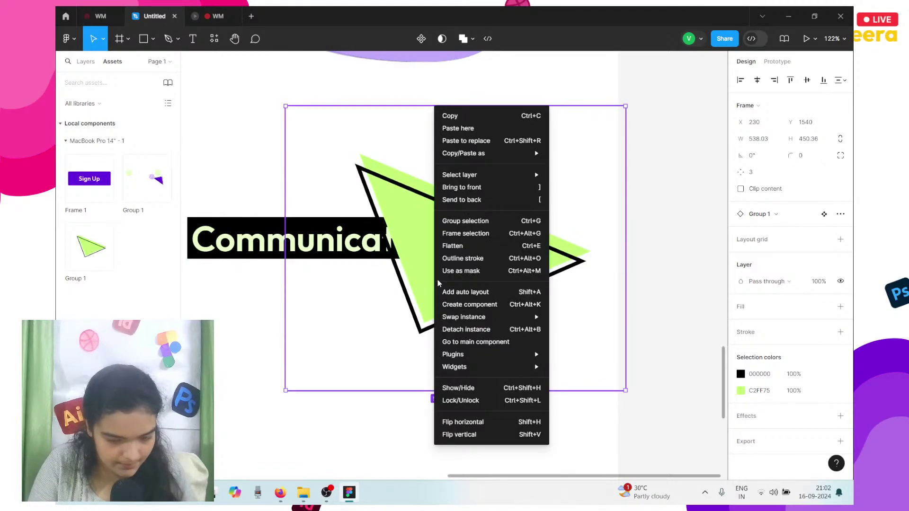
pyautogui.click(476, 200)
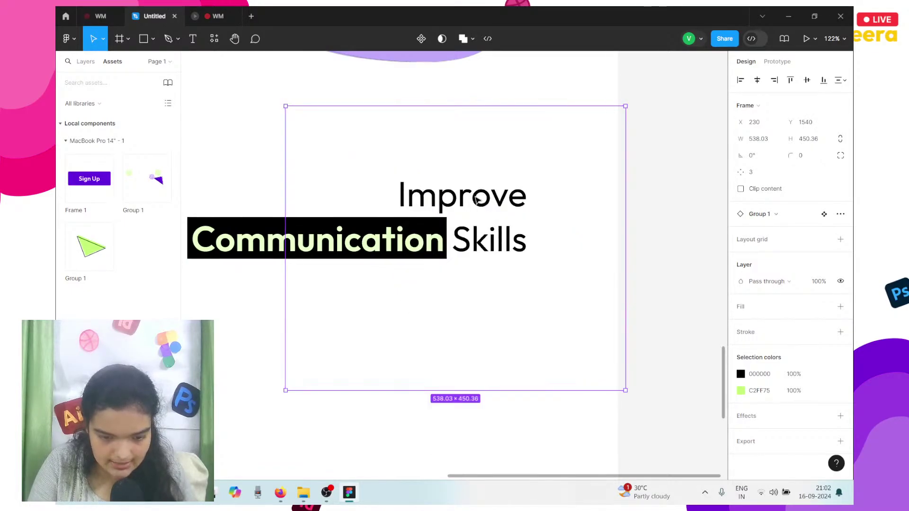
pyautogui.click(85, 60)
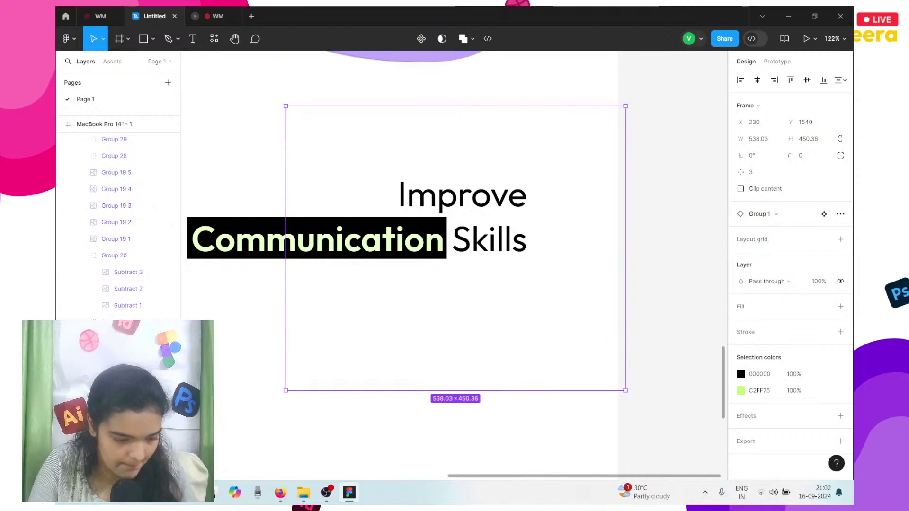
pyautogui.hotkey('ctrl', 'z')
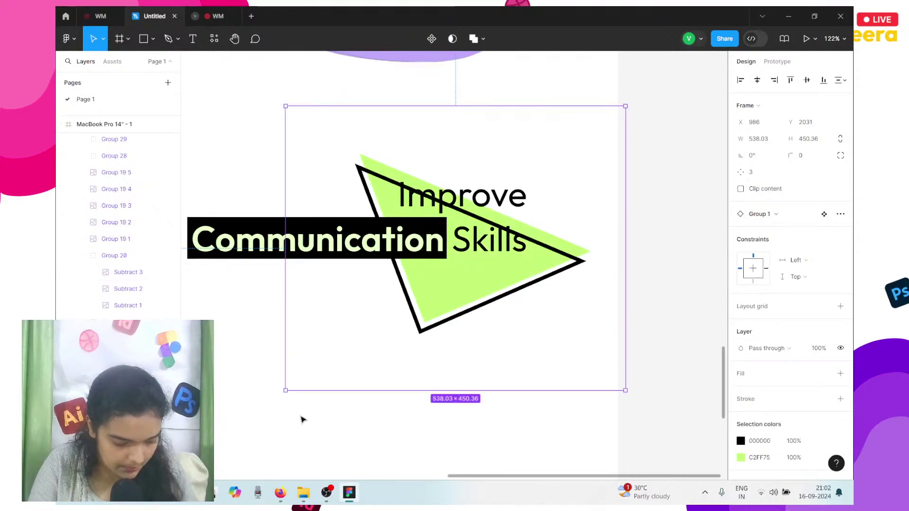
# - Nudge the green triangle slightly up and to the left, to X 982, Y 2030
pyautogui.press('Up')
pyautogui.press('Up')
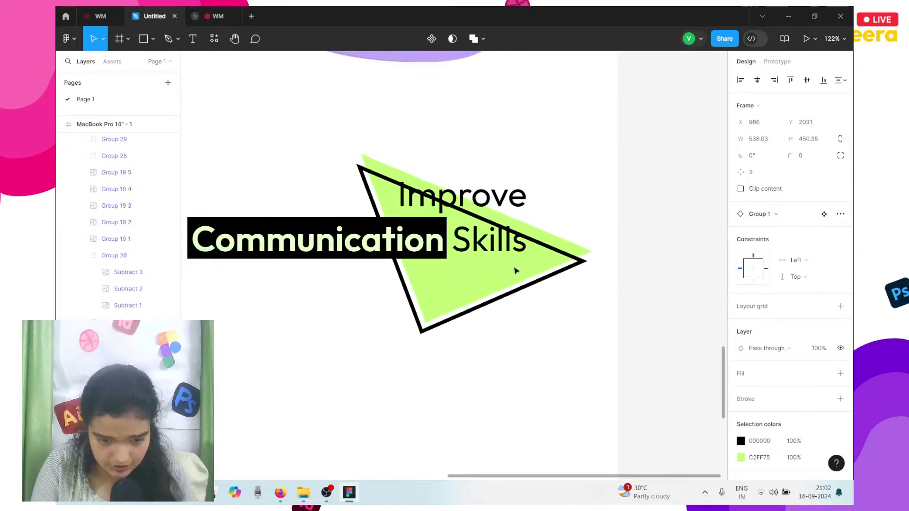
pyautogui.press('Left')
pyautogui.press('Left')
pyautogui.press('Left')
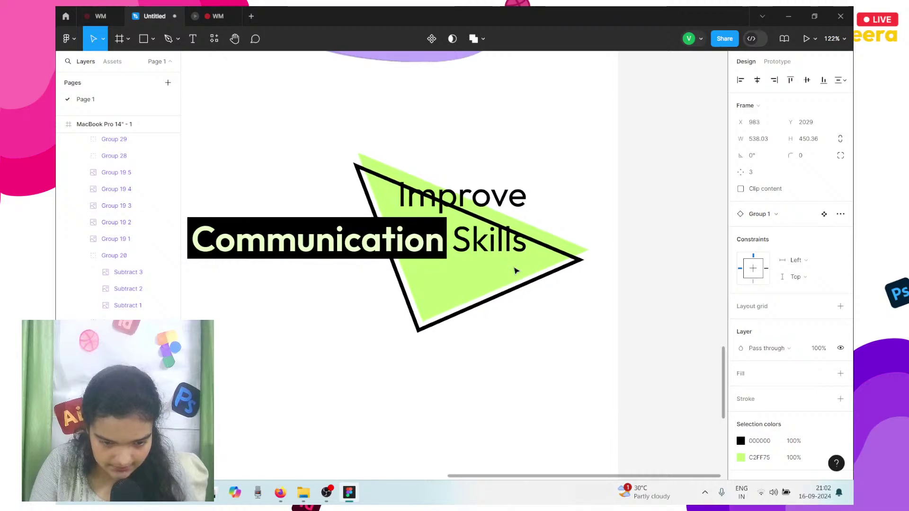
pyautogui.press('Left')
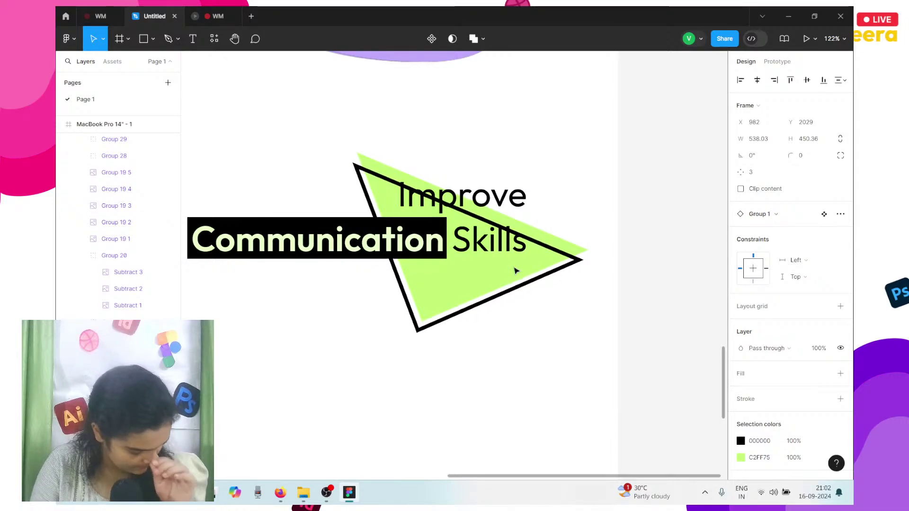
pyautogui.press('Down')
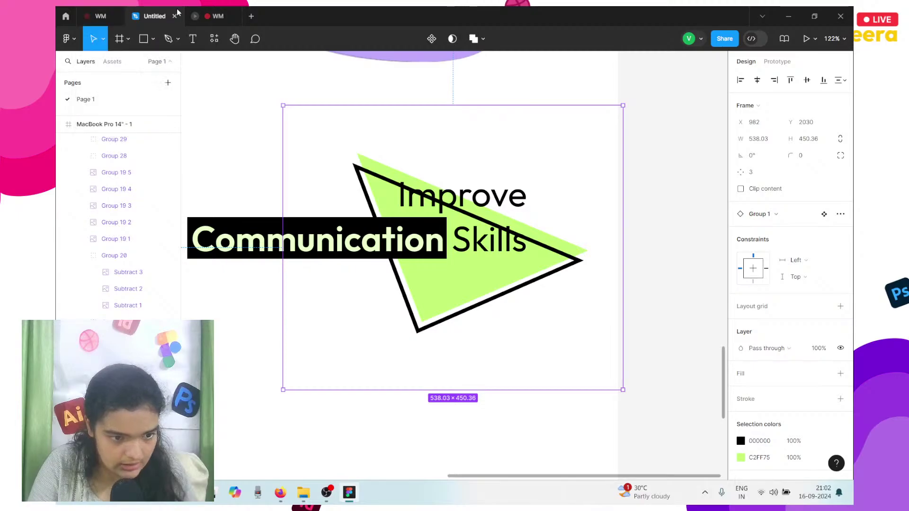
# - Check the triangle's orientation in the WM prototype, and rotate the green triangle in the draft to about -27°
pyautogui.click(209, 15)
pyautogui.moveTo(208, 15); pyautogui.dragTo(144, 10)
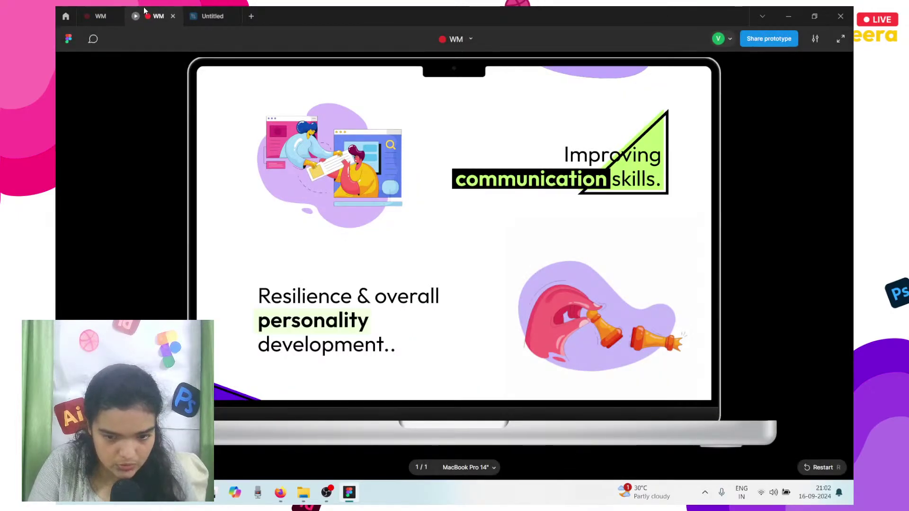
pyautogui.click(211, 9)
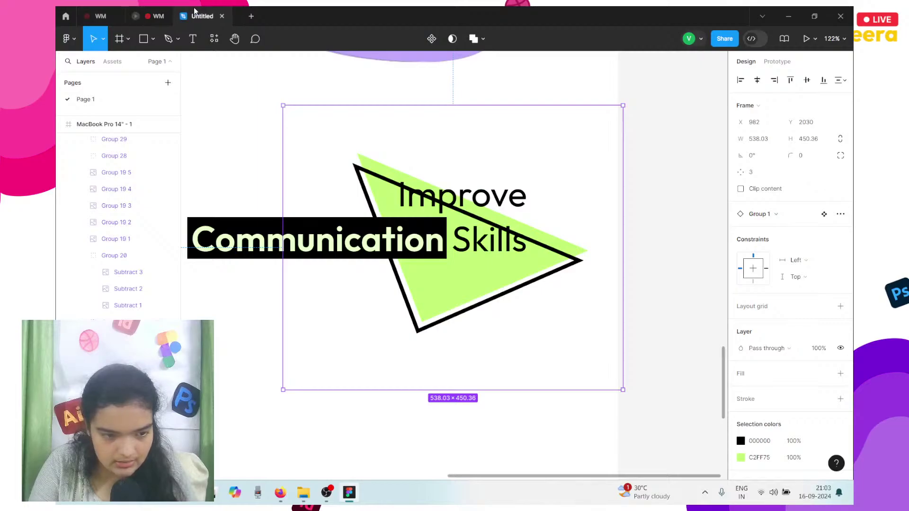
pyautogui.scroll(-5, 451, 283)
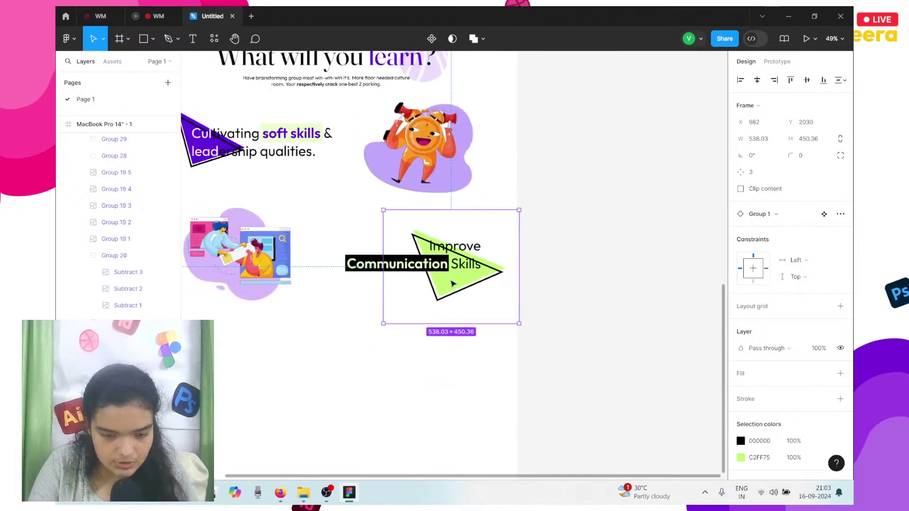
pyautogui.hscroll(-3, 450, 282)
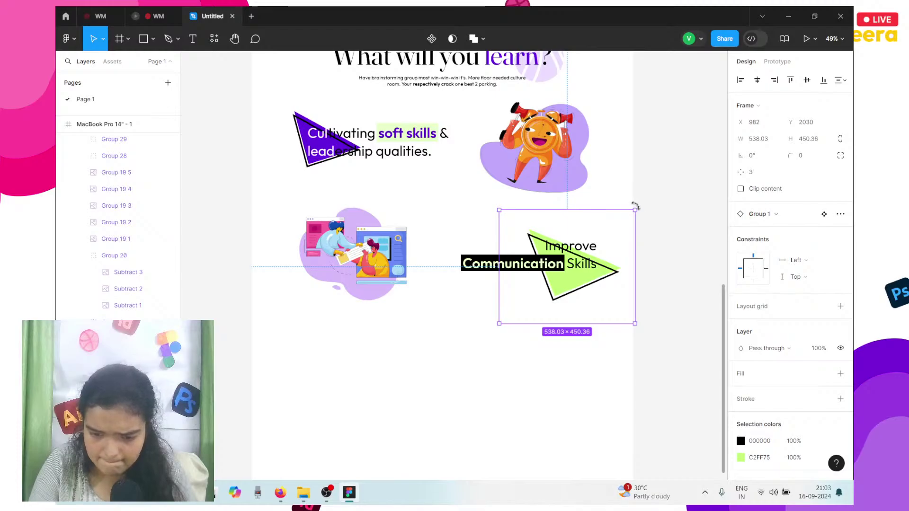
pyautogui.moveTo(634, 206); pyautogui.dragTo(636, 253)
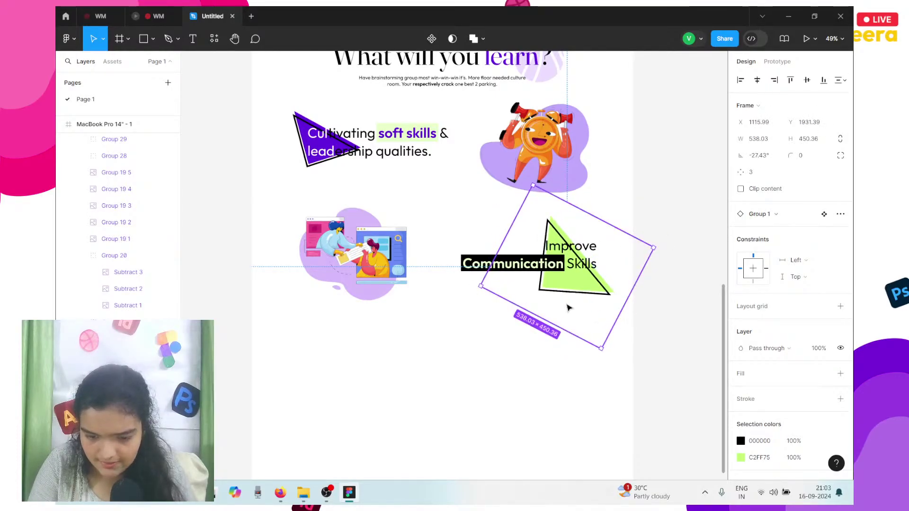
# - Flip the green triangle horizontally and shift it slightly so it sits behind "Skills"
pyautogui.rightClick(568, 302)
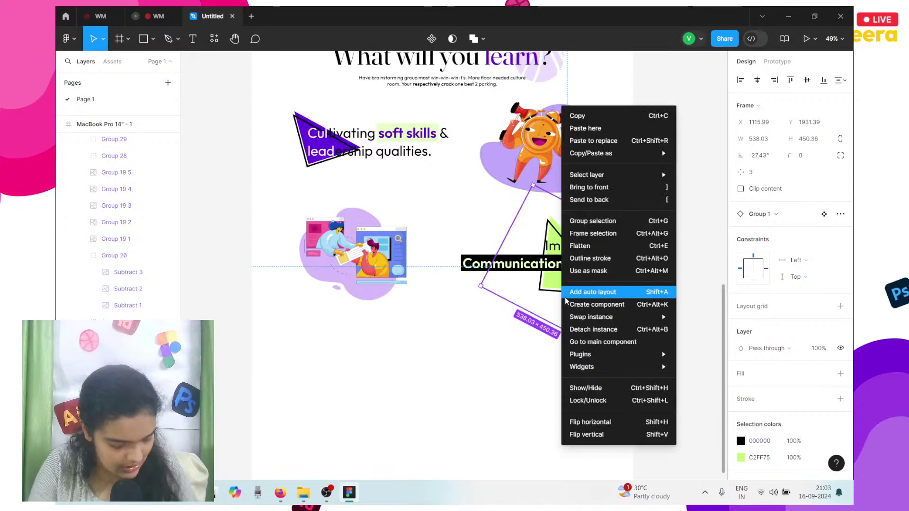
pyautogui.click(611, 421)
pyautogui.moveTo(574, 303); pyautogui.dragTo(581, 297)
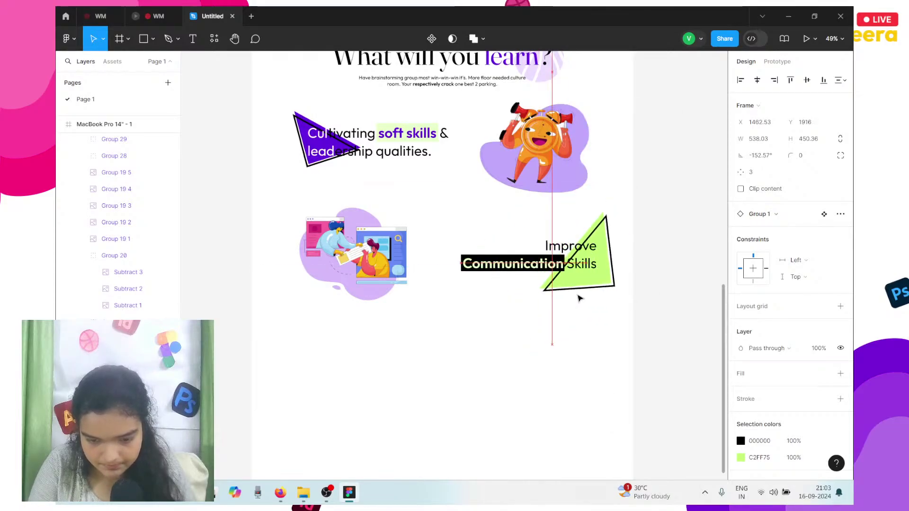
# - Fine-tune the flipped triangle's rotation to about -155° and move it to about X 1449, Y 1889
pyautogui.moveTo(554, 350)
pyautogui.mouseDown()
pyautogui.moveTo(530, 339)
pyautogui.moveTo(544, 340)
pyautogui.mouseUp()
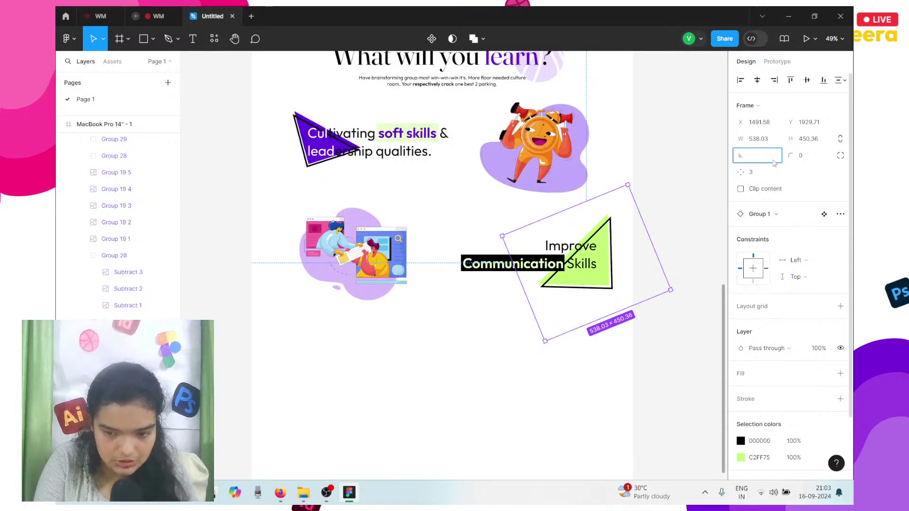
pyautogui.press('Return')
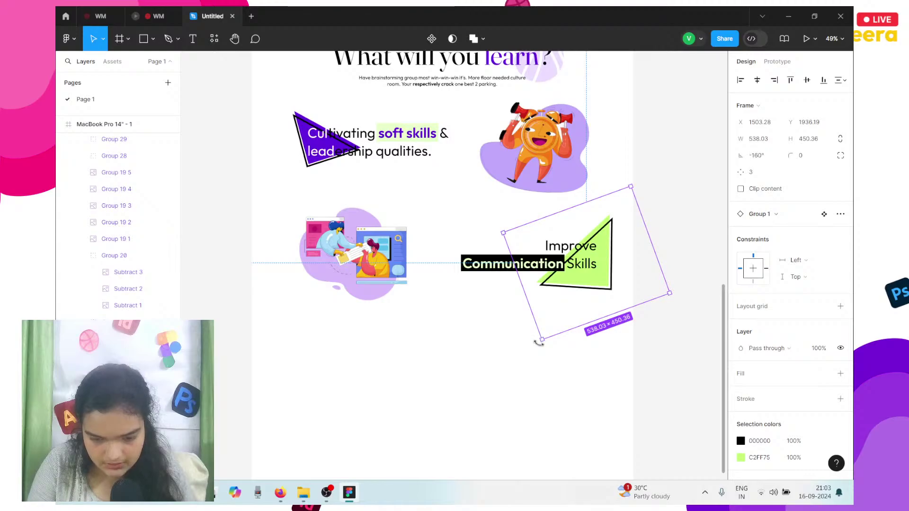
pyautogui.moveTo(538, 342); pyautogui.dragTo(610, 274)
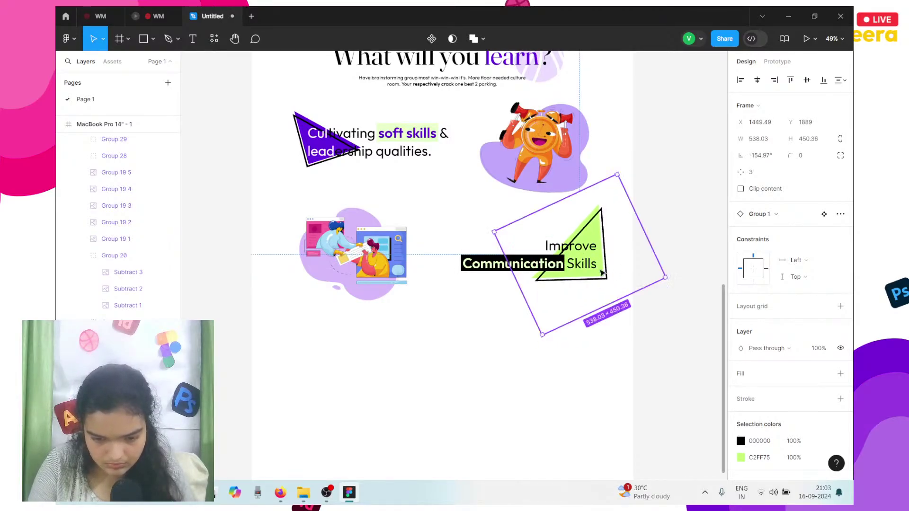
# - Group the two-people illustration, the "Improve Communication Skills" text and the green triangle
pyautogui.hscroll(2, 521, 255)
pyautogui.hscroll(-2, 473, 251)
pyautogui.keyDown('ctrl'); pyautogui.scroll(-3, 408, 244); pyautogui.keyUp('ctrl')
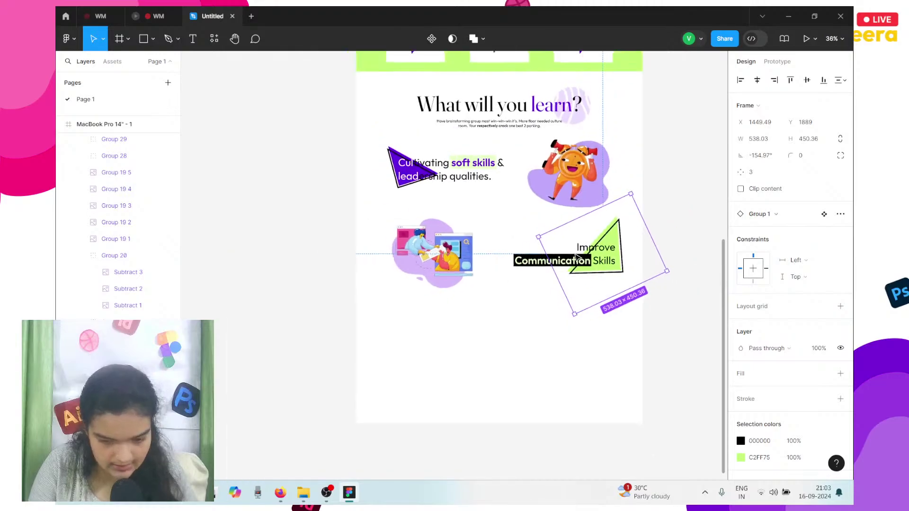
pyautogui.click(407, 243)
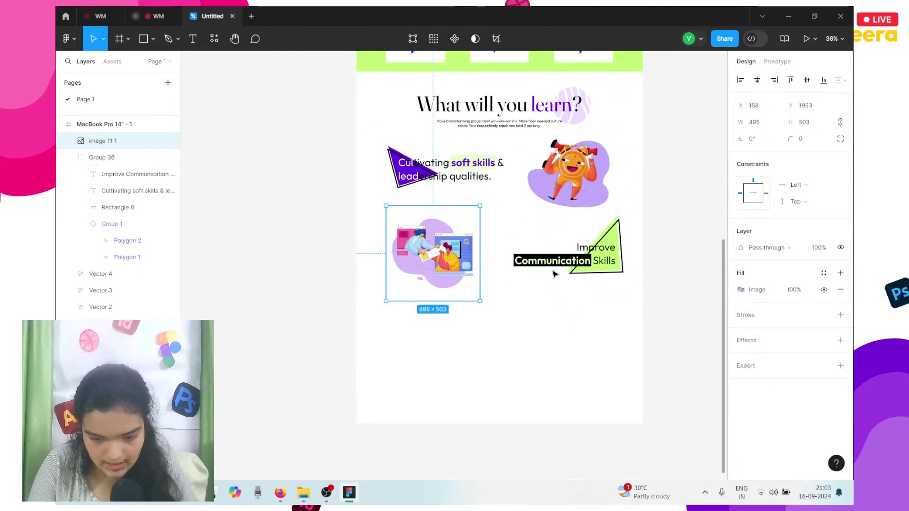
pyautogui.click(576, 264)
pyautogui.click(577, 263)
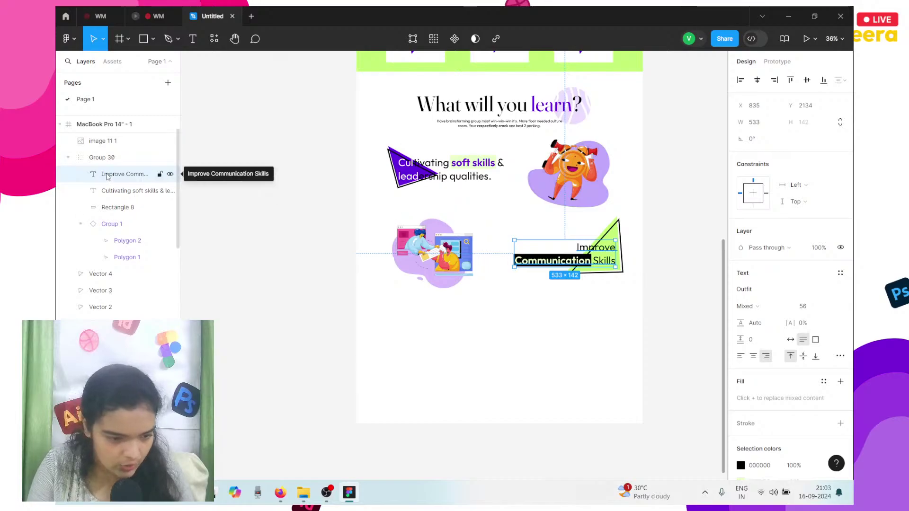
pyautogui.moveTo(156, 174); pyautogui.dragTo(97, 148)
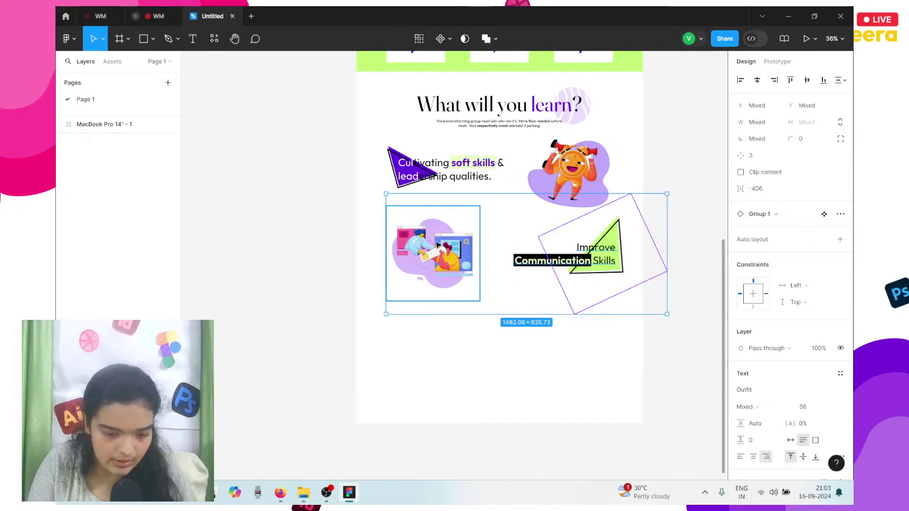
pyautogui.keyDown('shift'); pyautogui.click(438, 244); pyautogui.keyUp('shift')
pyautogui.hotkey('ctrl', 'g')
# - Nudge the communication skills group to the left, to X 124, so it lines up with the section above
pyautogui.hscroll(2, 438, 245)
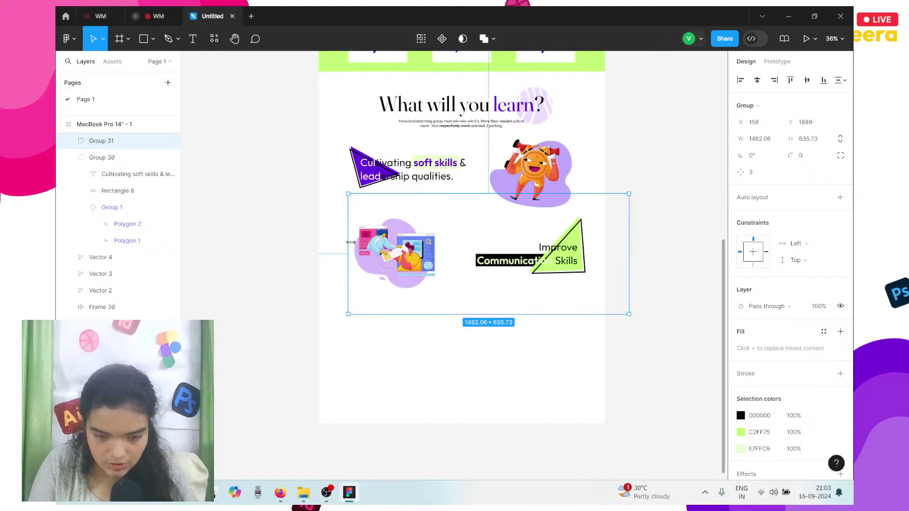
pyautogui.press('Left')
pyautogui.press('Left')
pyautogui.press('Left')
pyautogui.press('Left')
pyautogui.press('Left')
pyautogui.press('Left')
pyautogui.press('Left')
pyautogui.press('Left')
pyautogui.press('Left')
pyautogui.press('Left')
pyautogui.press('Left')
pyautogui.press('Left')
pyautogui.press('Left')
pyautogui.press('Left')
pyautogui.press('Left')
pyautogui.press('Left')
pyautogui.press('Left')
pyautogui.press('Left')
pyautogui.press('Left')
pyautogui.press('Left')
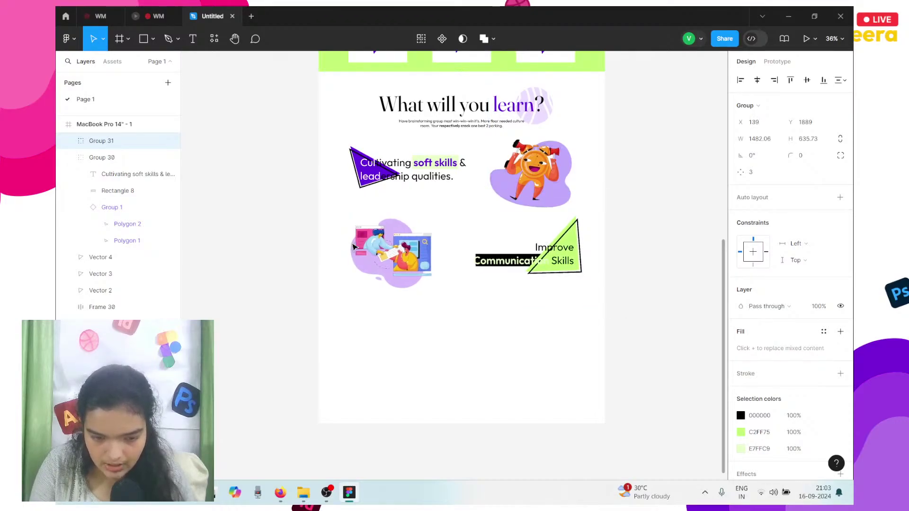
pyautogui.press('Left')
pyautogui.press('Left')
pyautogui.press('Left')
pyautogui.press('Left')
pyautogui.press('Left')
pyautogui.press('Left')
pyautogui.press('Left')
pyautogui.press('Left')
pyautogui.press('Left')
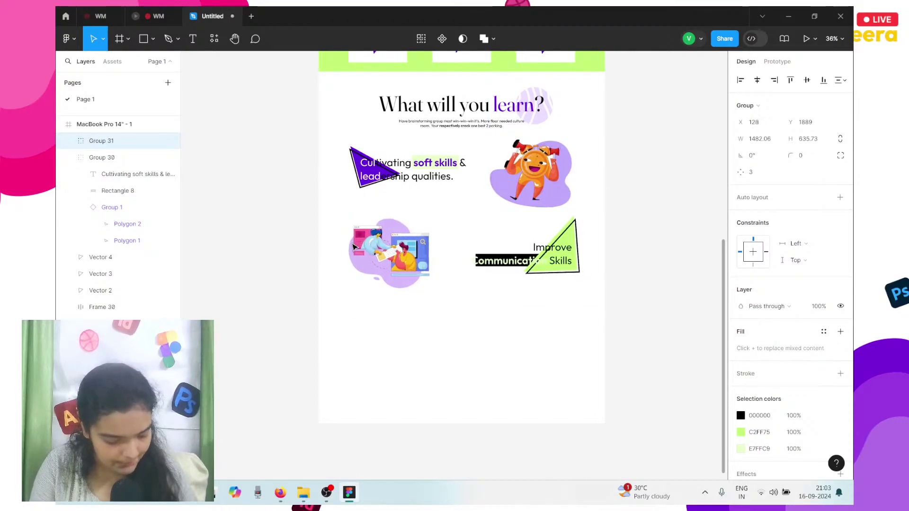
pyautogui.press('Right')
pyautogui.press('Right')
pyautogui.press('Left')
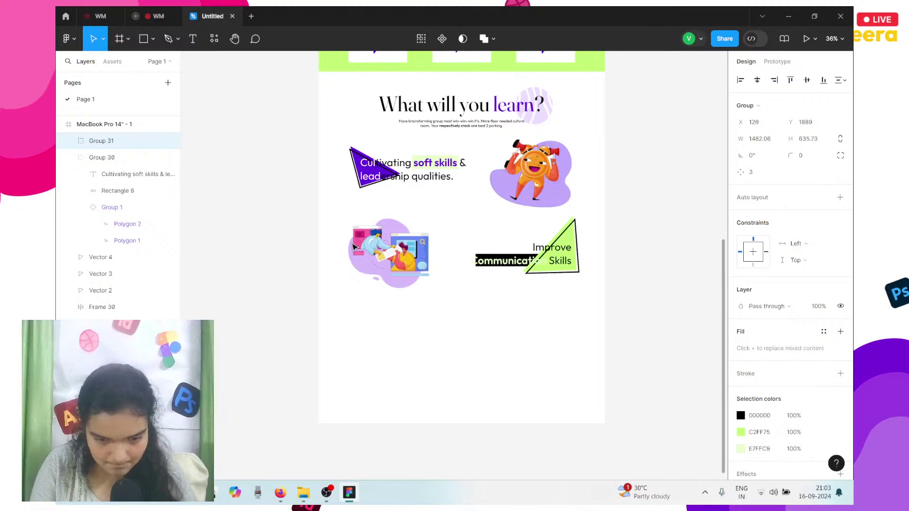
pyautogui.press('Left')
pyautogui.press('Left')
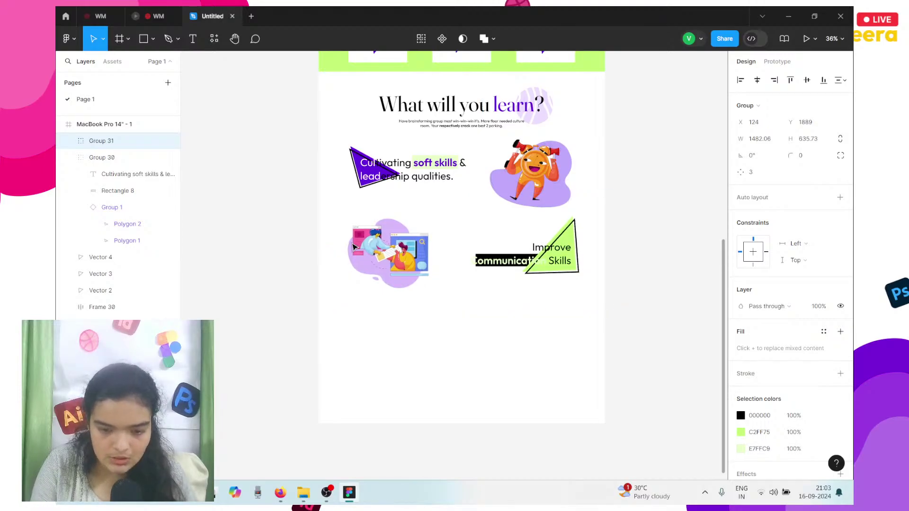
# - Check the next learning point in the WM prototype and complete the text beside the chess illustration as "Resilience & overall personality development"
pyautogui.click(144, 18)
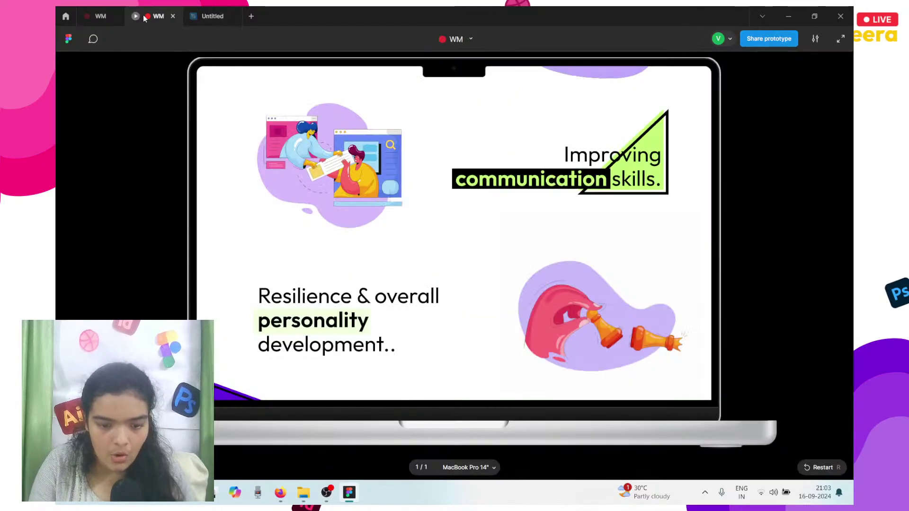
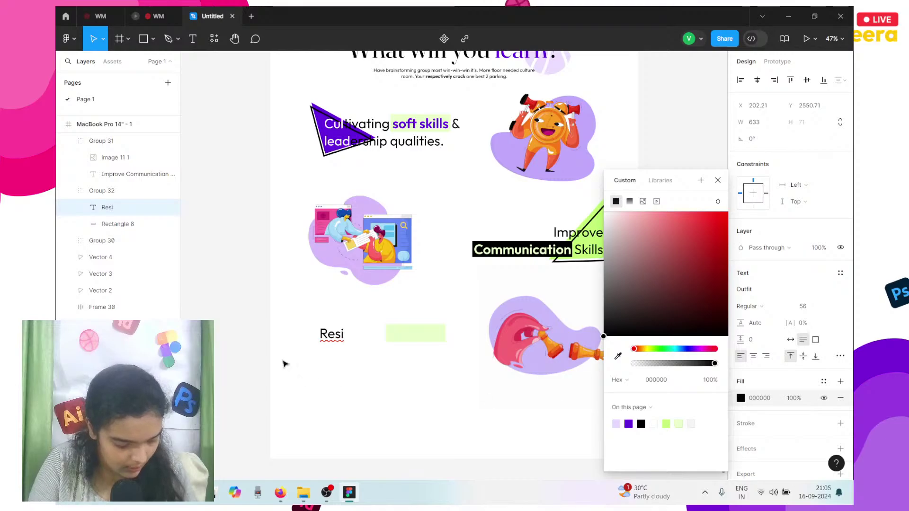
pyautogui.doubleClick(336, 329)
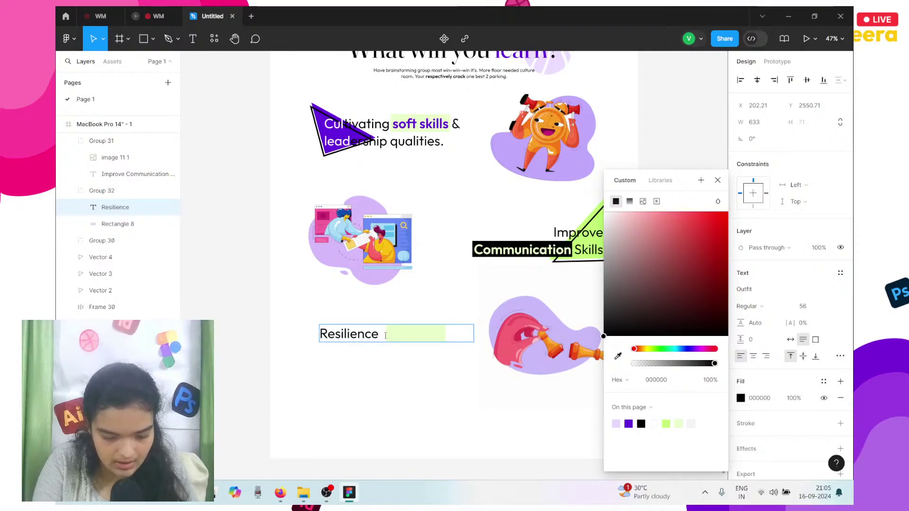
pyautogui.write('overa')
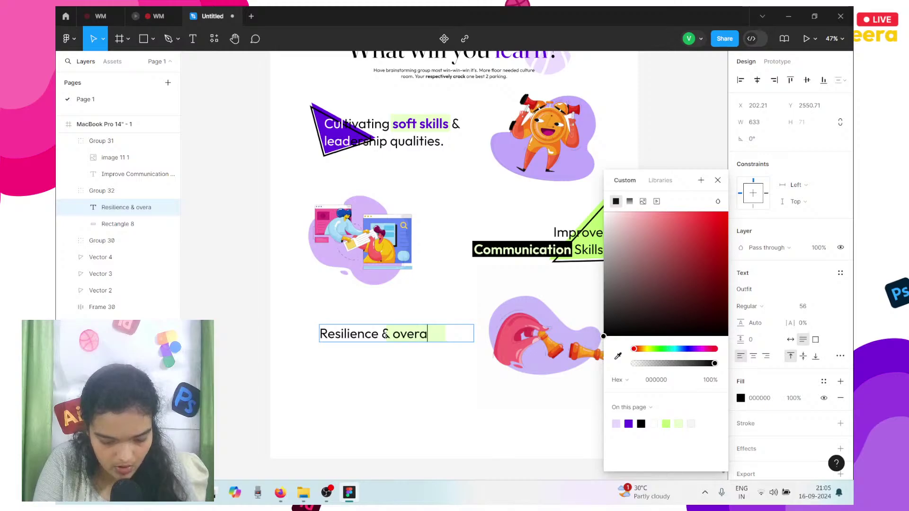
pyautogui.write('ll person')
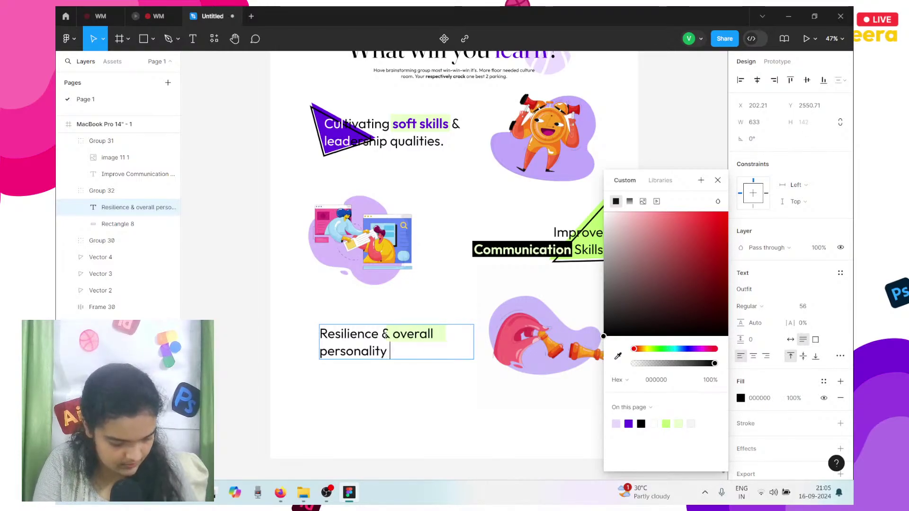
pyautogui.write('ality development')
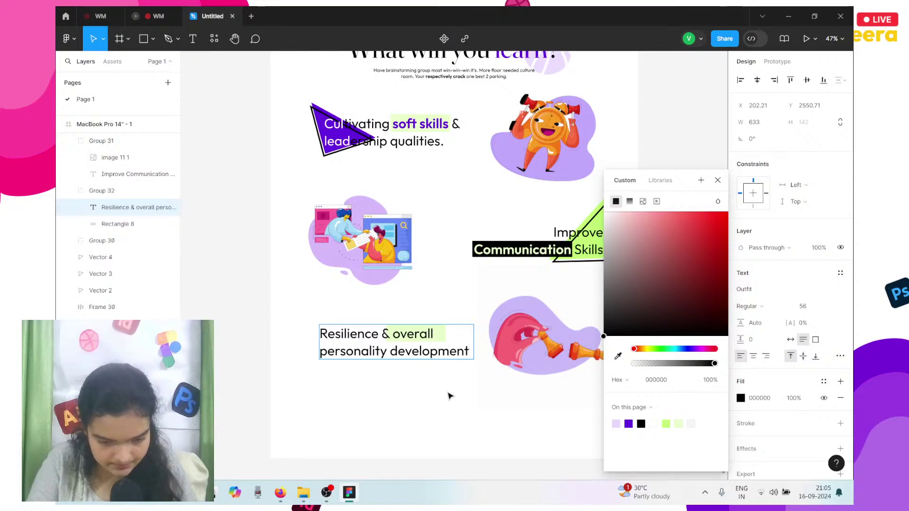
pyautogui.press('Escape')
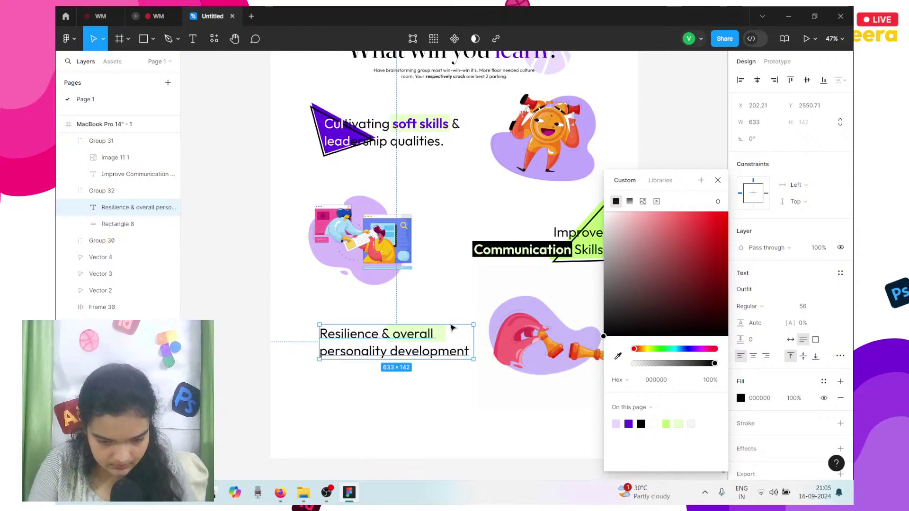
pyautogui.press('Escape')
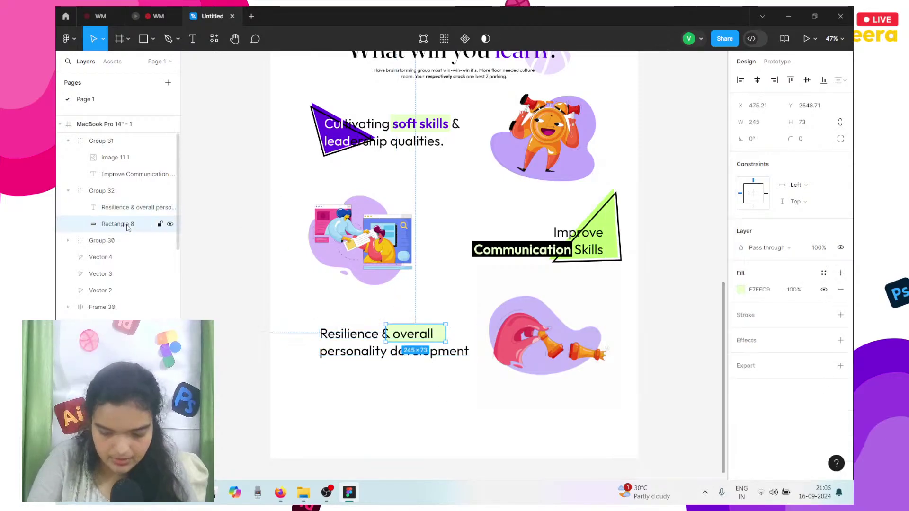
# - Show the WM prototype side by side with the draft to check the line breaks and highlight of the "Resilience" text
pyautogui.click(142, 16)
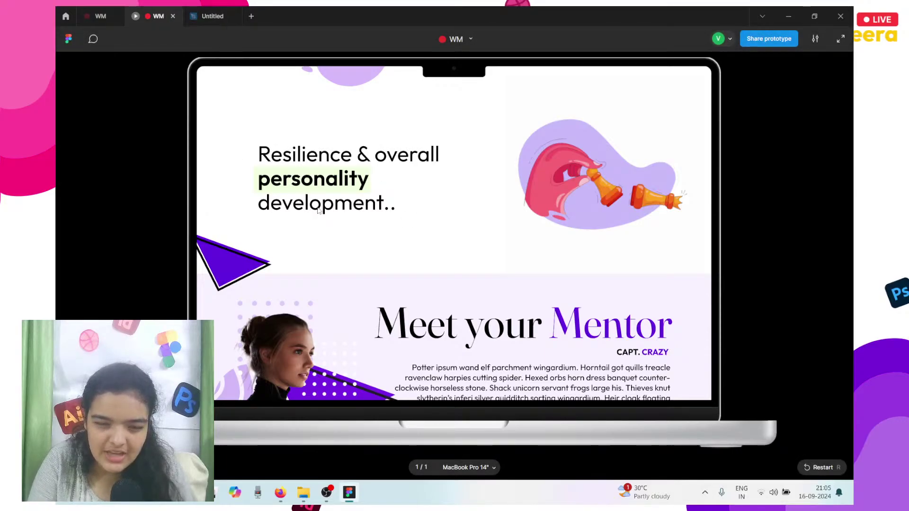
pyautogui.hotkey('ctrl', 'Tab')
pyautogui.hotkey('ctrl', 'shift', 'Tab')
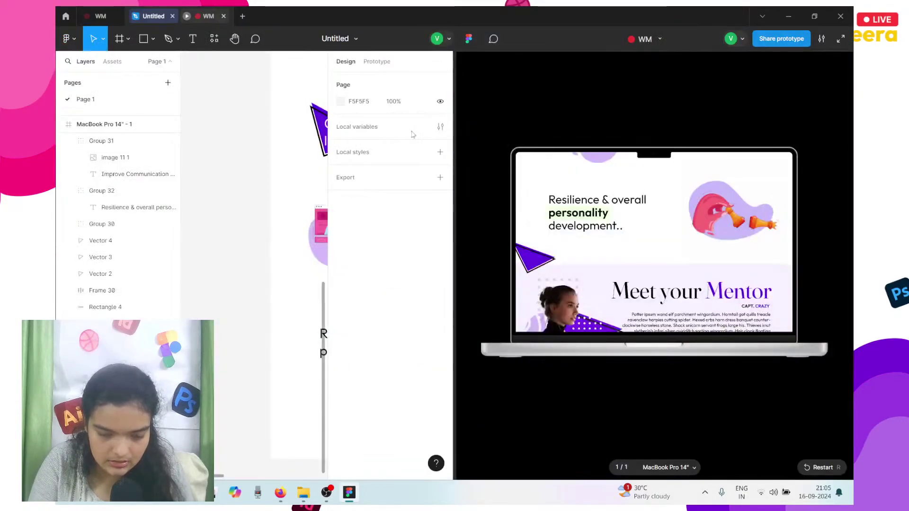
# - Try narrowing the "Resilience & overall personality development" text to about 512 wide, and undo back to before the highlight rectangle was deleted
pyautogui.hscroll(3, 284, 284)
pyautogui.click(300, 351)
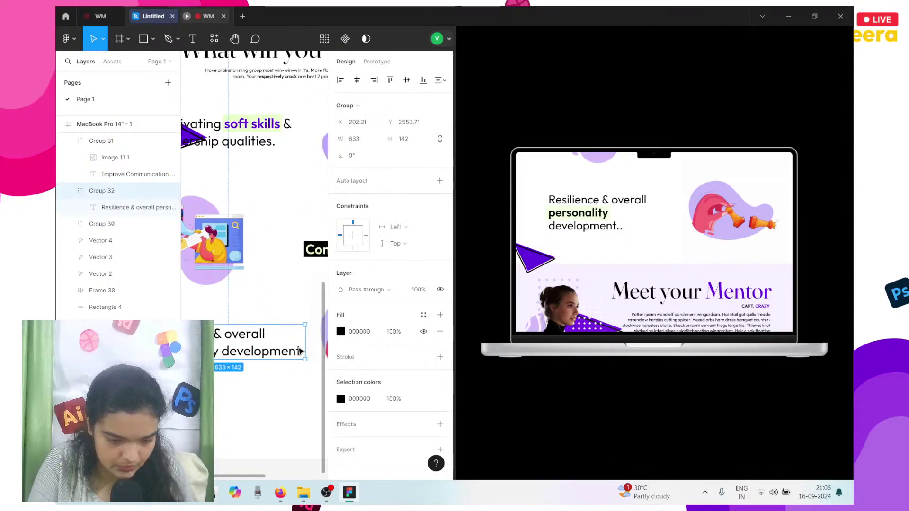
pyautogui.moveTo(300, 351); pyautogui.dragTo(279, 344)
pyautogui.hscroll(-4, 279, 345)
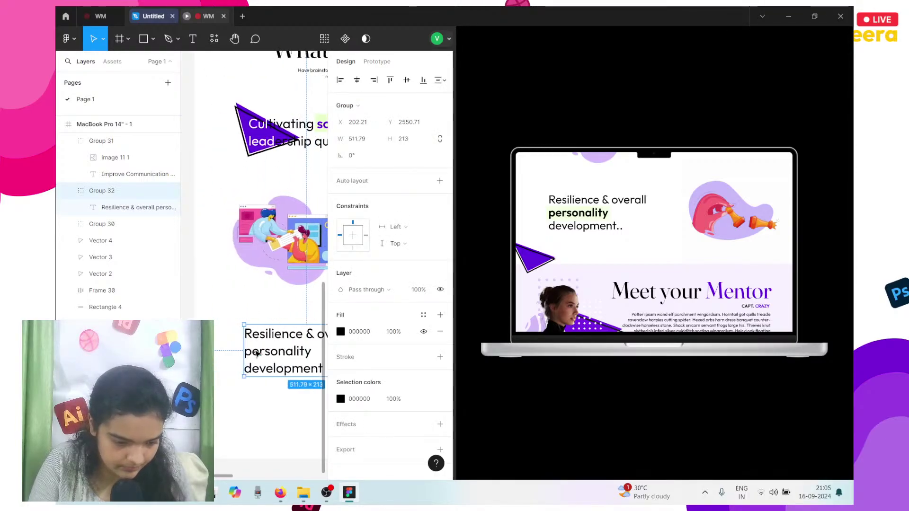
pyautogui.hotkey('ctrl', 'z')
pyautogui.press('Escape')
pyautogui.hscroll(3, 255, 352)
pyautogui.hotkey('ctrl', 'z')
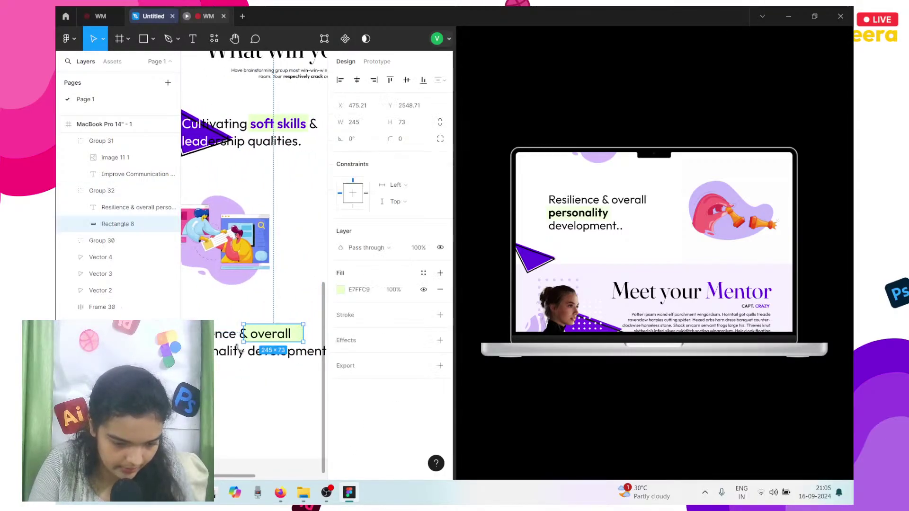
# - Select the "Resilience & overall personality development" text and return the draft from split view to full width
pyautogui.hscroll(3, 238, 349)
pyautogui.click(268, 354)
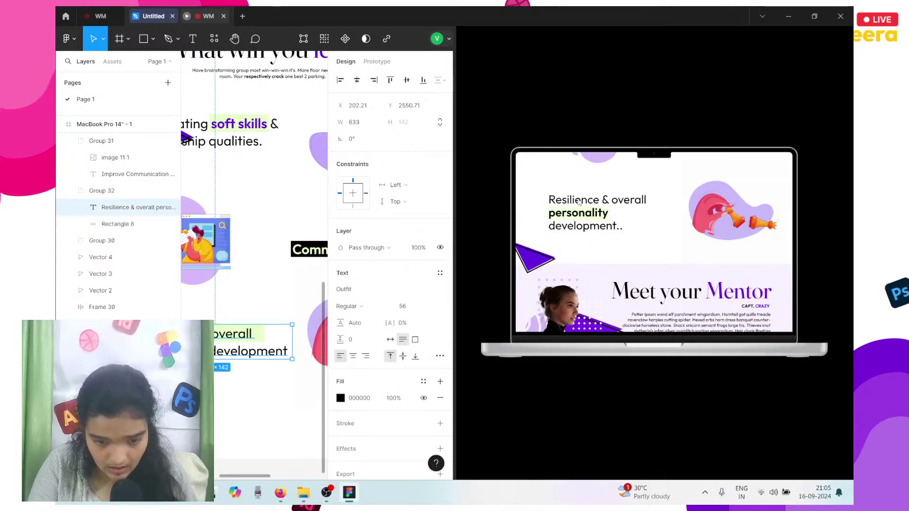
pyautogui.moveTo(454, 213); pyautogui.dragTo(849, 213)
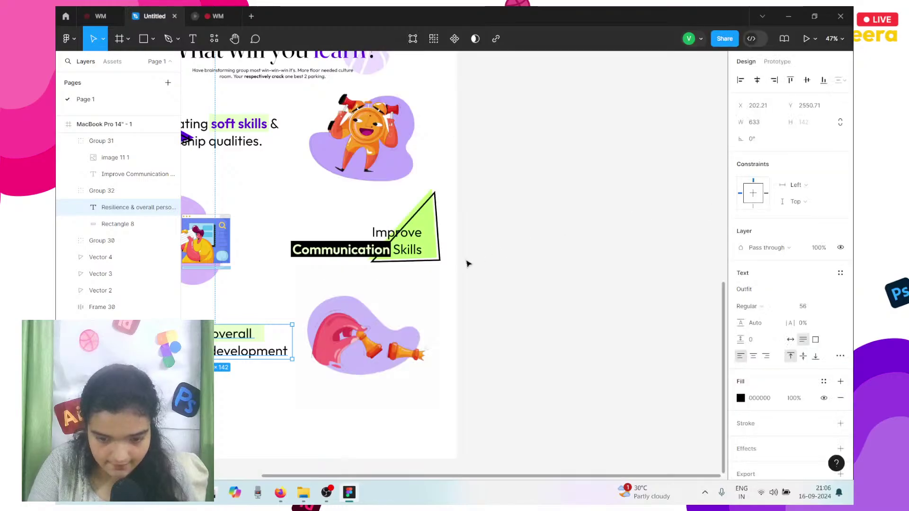
pyautogui.hscroll(-5, 460, 263)
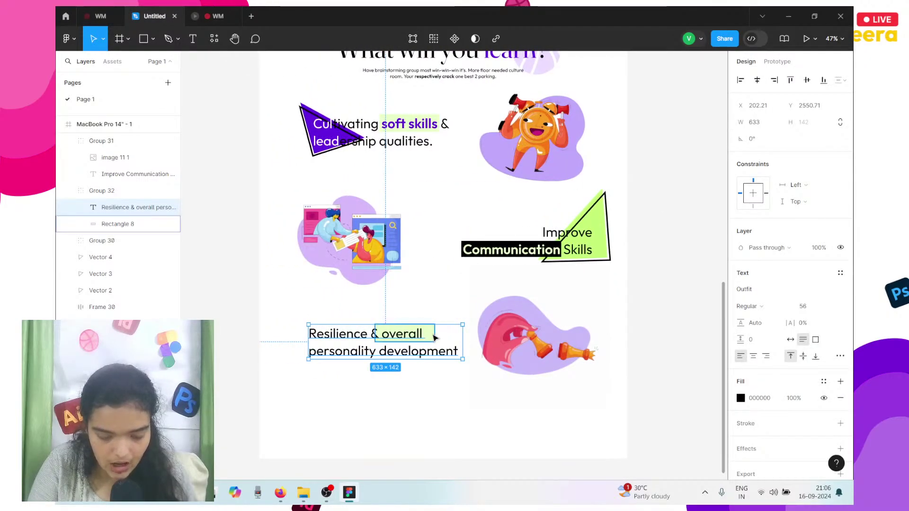
# - Move the pale green highlight rectangle behind the word "personality" and widen it to about 290
pyautogui.moveTo(431, 336); pyautogui.dragTo(419, 334)
pyautogui.scroll(5, 436, 336)
pyautogui.moveTo(353, 338); pyautogui.dragTo(259, 379)
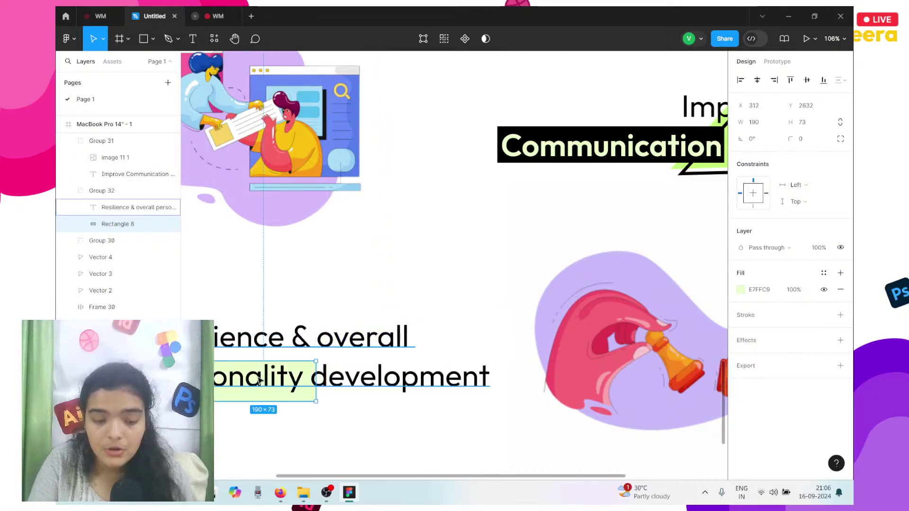
pyautogui.hscroll(-4, 259, 380)
pyautogui.moveTo(320, 398); pyautogui.dragTo(252, 395)
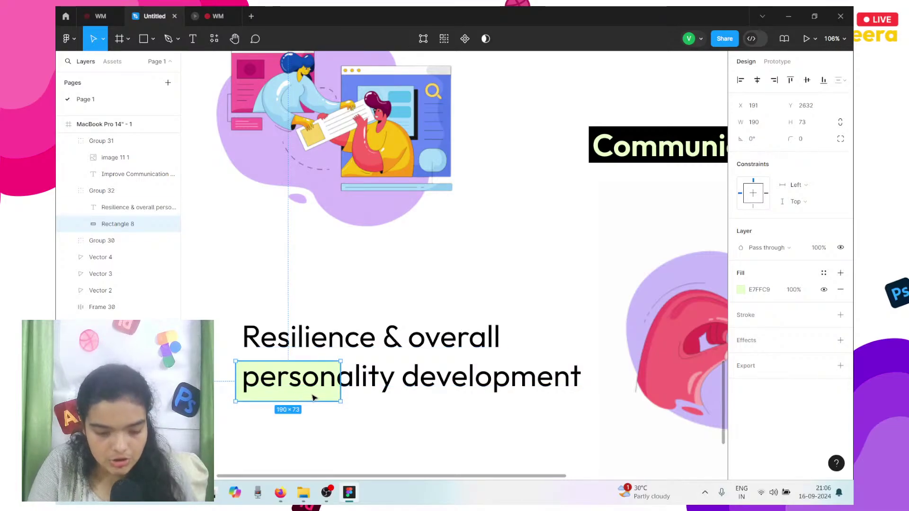
pyautogui.moveTo(347, 392); pyautogui.dragTo(401, 393)
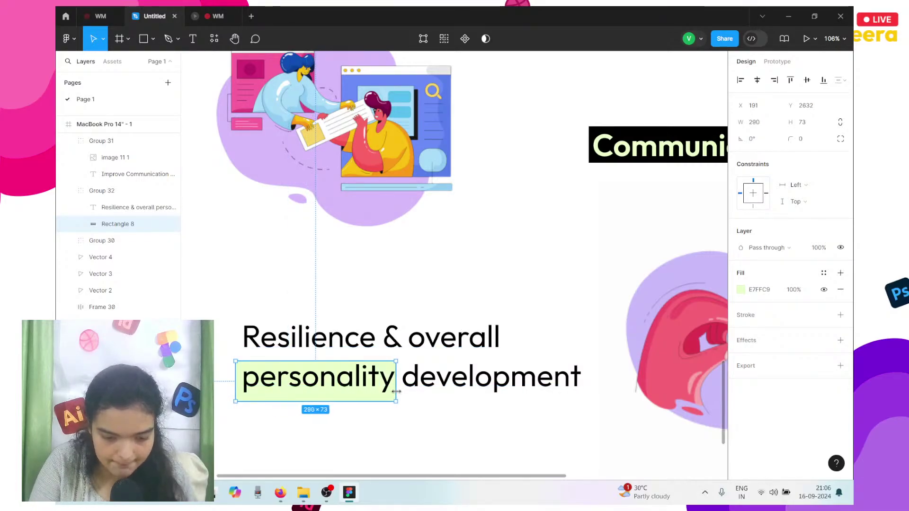
# - Nudge the highlight rectangle into alignment behind "personality", at about X 192, Y 2626
pyautogui.hotkey('shift', 'Up')
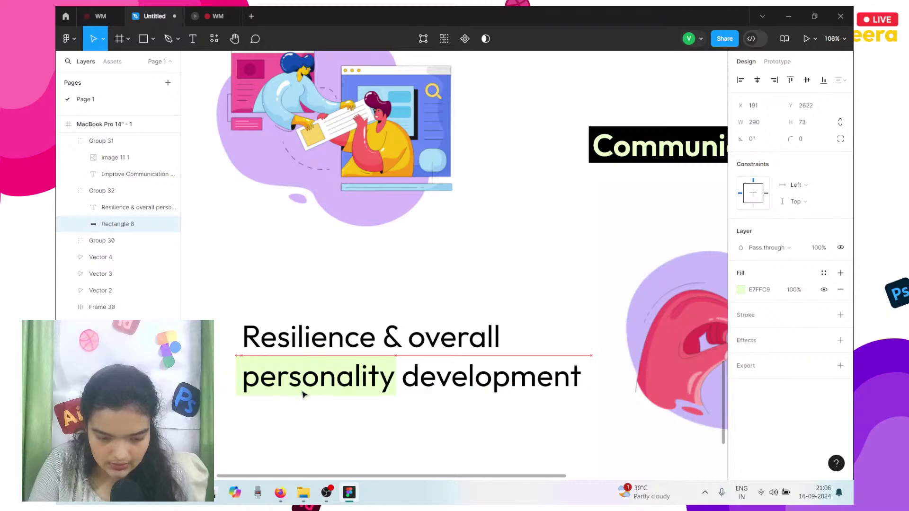
pyautogui.press('Right')
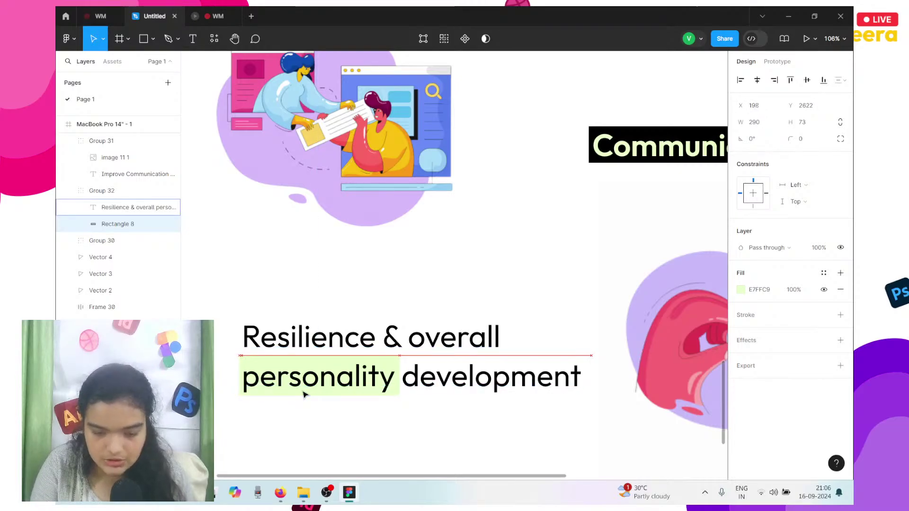
pyautogui.press('Left')
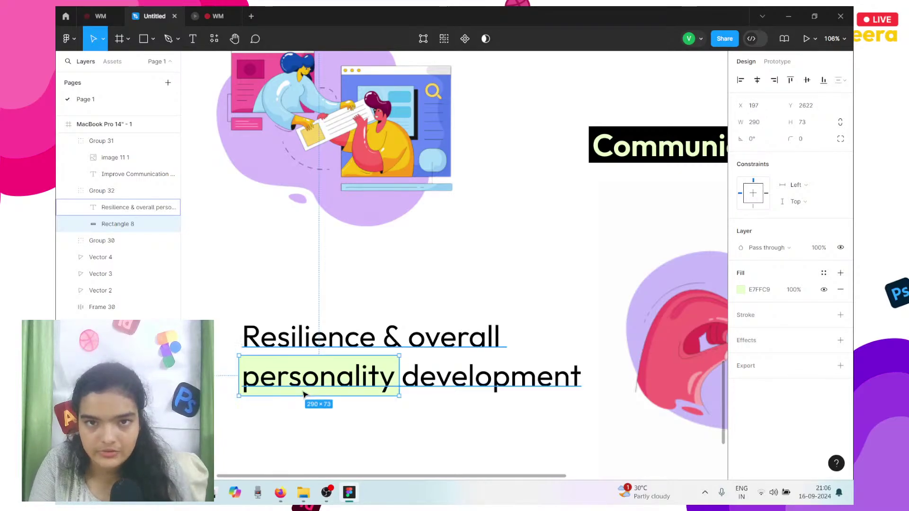
pyautogui.press('Left')
pyautogui.press('Left')
pyautogui.press('Left')
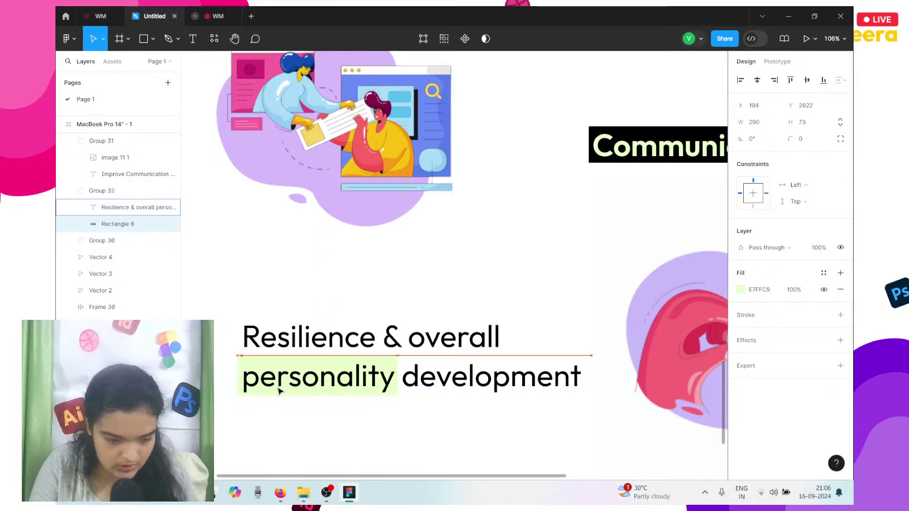
pyautogui.press('Down')
pyautogui.press('Down')
pyautogui.press('Down')
pyautogui.press('Down')
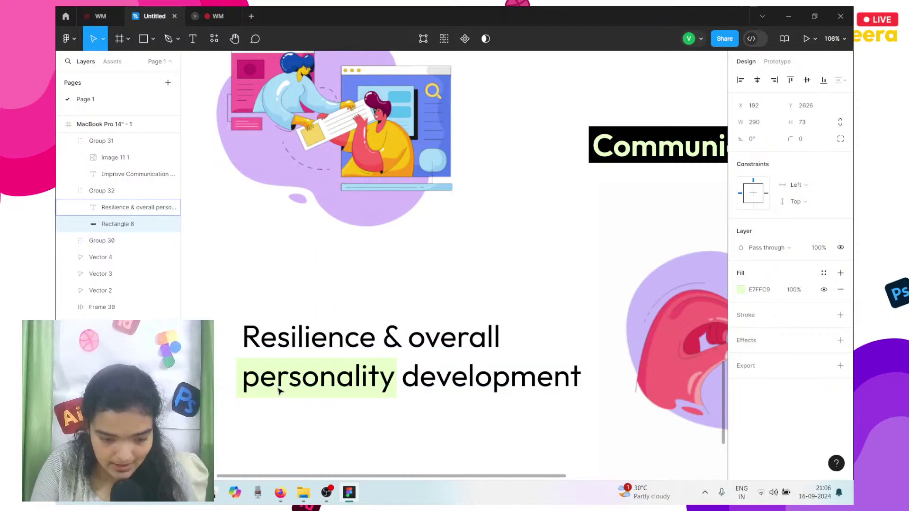
# - Widen the highlight behind "personality" to about 293 and fine-tune its vertical position around the word
pyautogui.moveTo(396, 383); pyautogui.dragTo(399, 382)
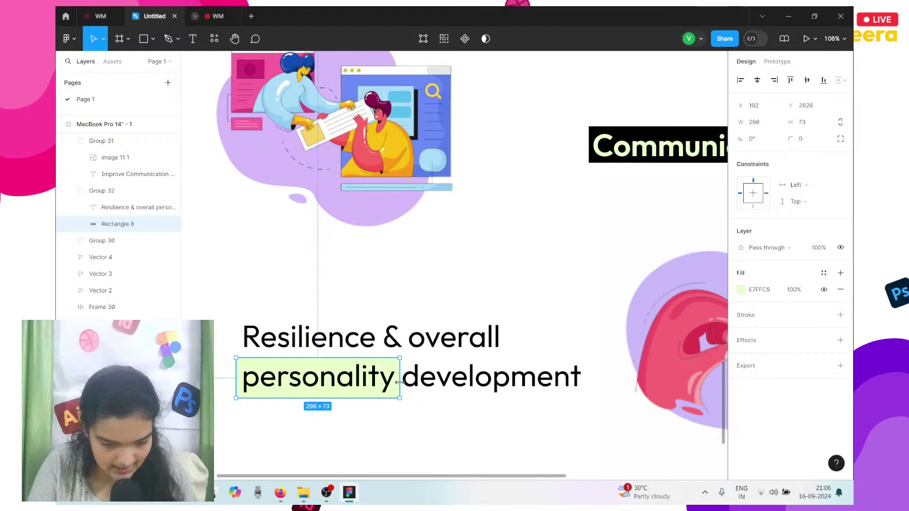
pyautogui.press('Up')
pyautogui.press('Up')
pyautogui.press('Up')
pyautogui.press('Up')
pyautogui.press('Up')
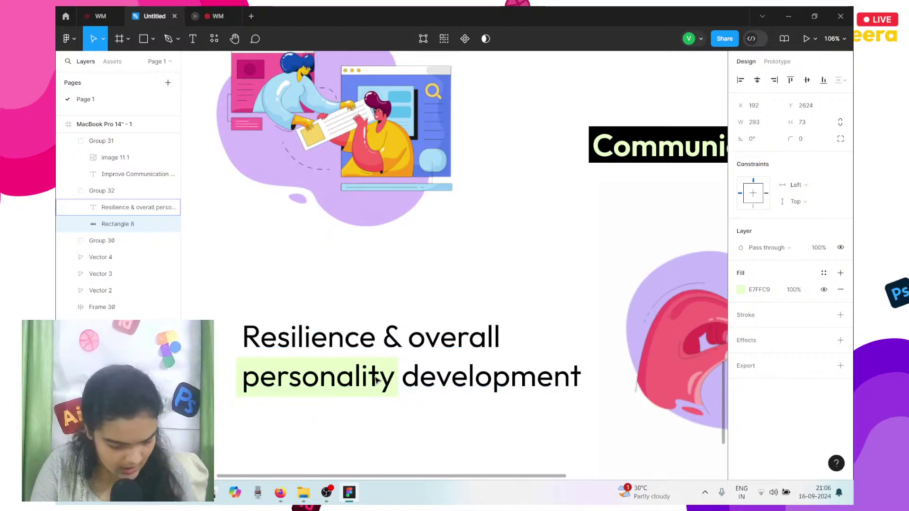
pyautogui.press('Down')
pyautogui.press('Down')
pyautogui.press('Down')
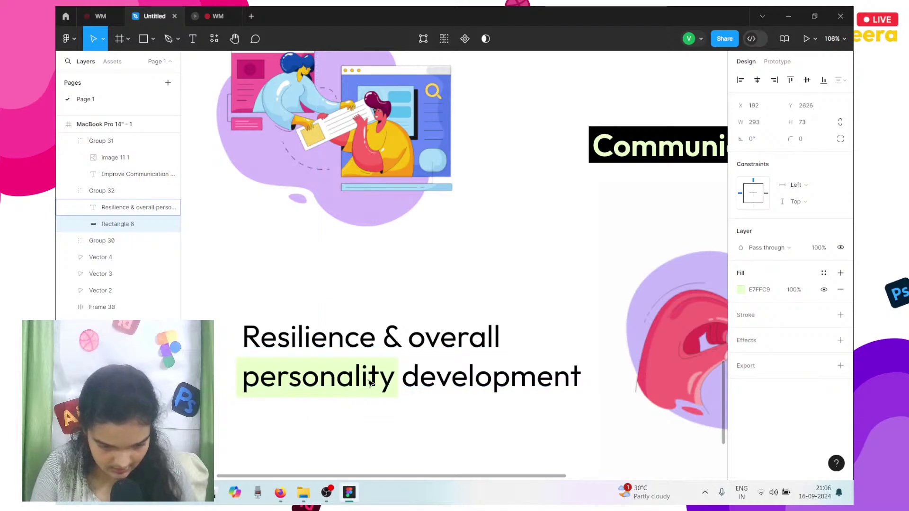
# - Set the word "personality" in the "Resilience" text to SemiBold
pyautogui.doubleClick(371, 383)
pyautogui.doubleClick(369, 380)
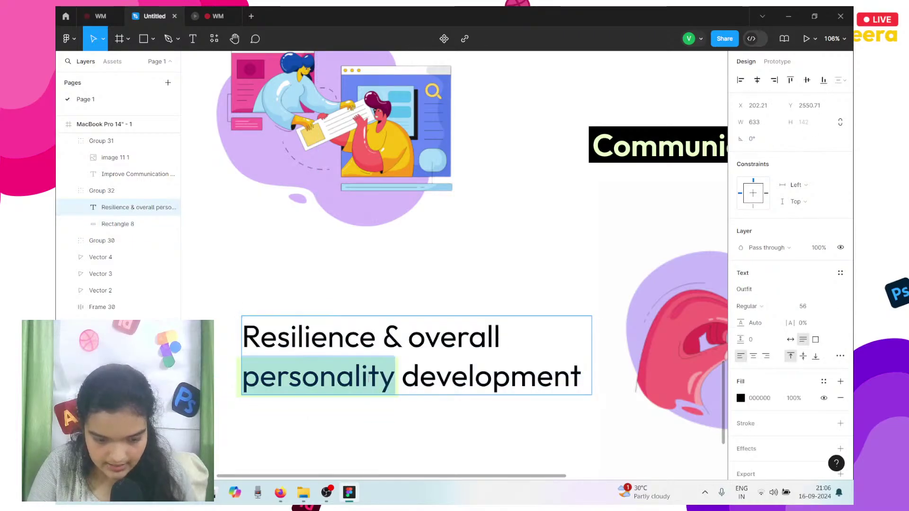
pyautogui.click(757, 306)
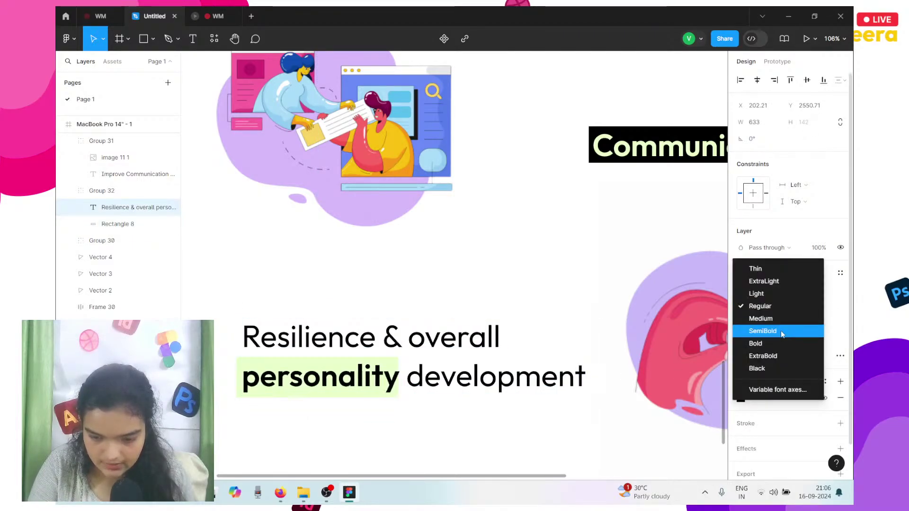
pyautogui.click(779, 330)
pyautogui.press('Escape')
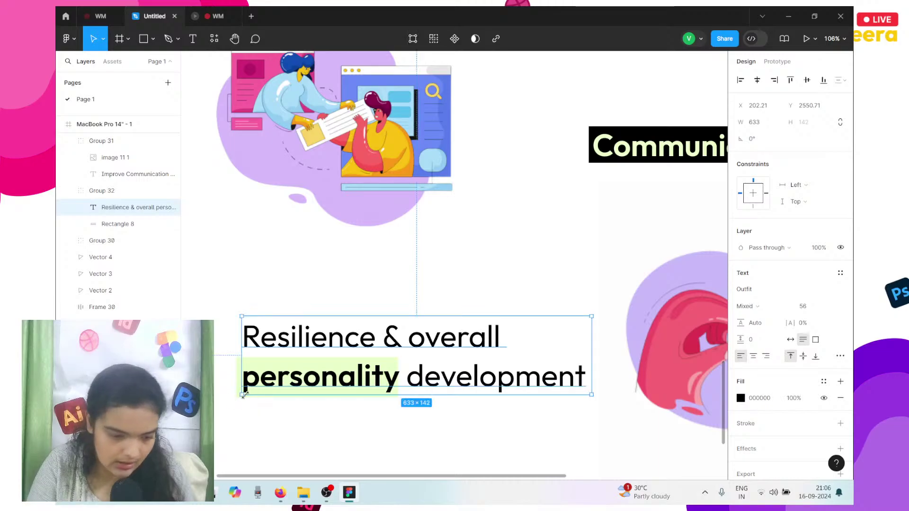
# - Shift the highlight slightly left and extend its right edge to cover the bolder "personality", about 304 wide
pyautogui.scroll(5, 245, 396)
pyautogui.click(221, 374)
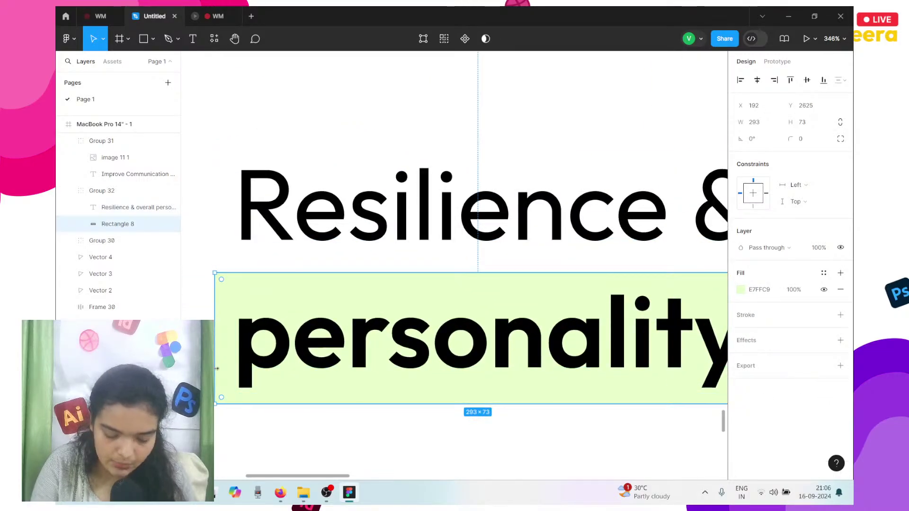
pyautogui.moveTo(216, 368); pyautogui.dragTo(216, 369)
pyautogui.scroll(1, 217, 369)
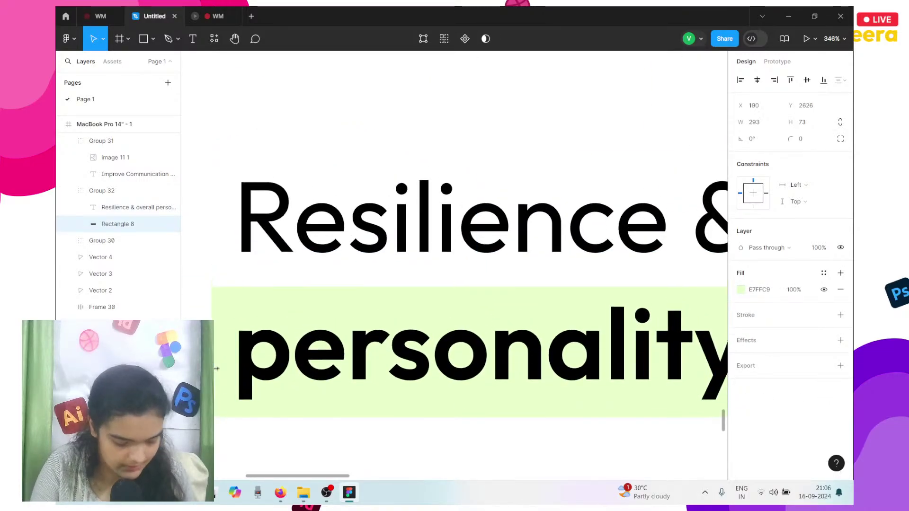
pyautogui.hscroll(2, 217, 374)
pyautogui.scroll(-3, 215, 370)
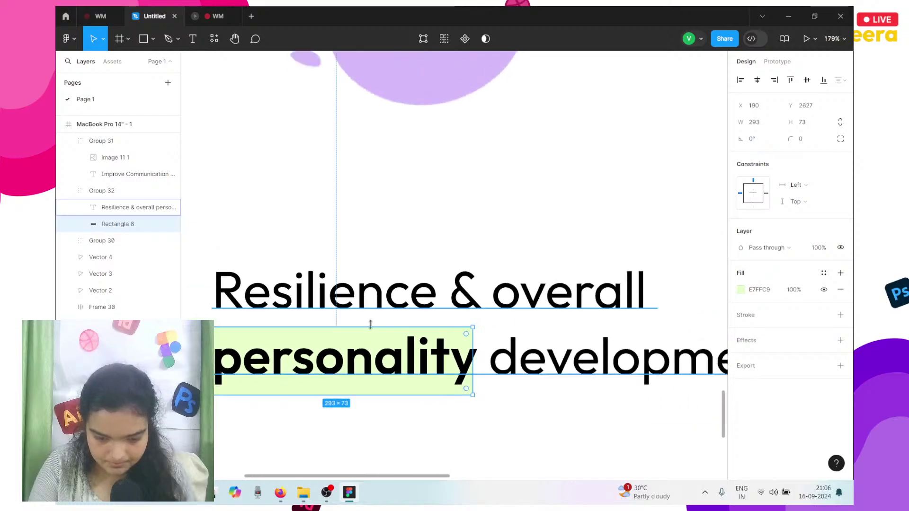
pyautogui.press('Up')
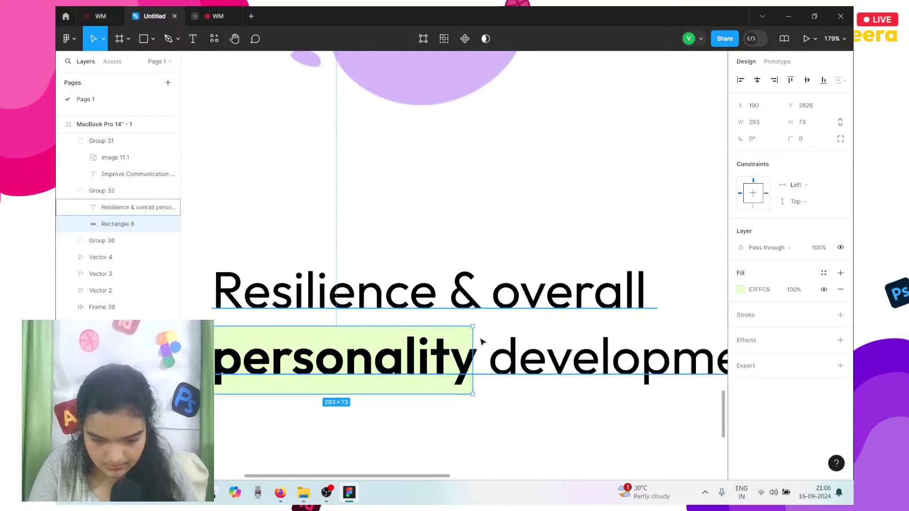
pyautogui.moveTo(473, 340); pyautogui.dragTo(484, 335)
pyautogui.click(438, 406)
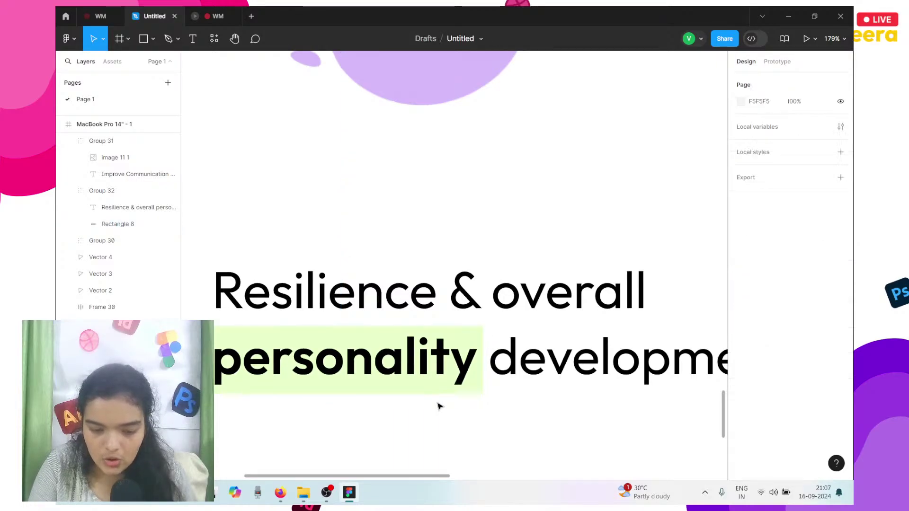
# - Select the highlight rectangle again and nudge it to X 191, Y 2626 behind "personality"
pyautogui.click(410, 384)
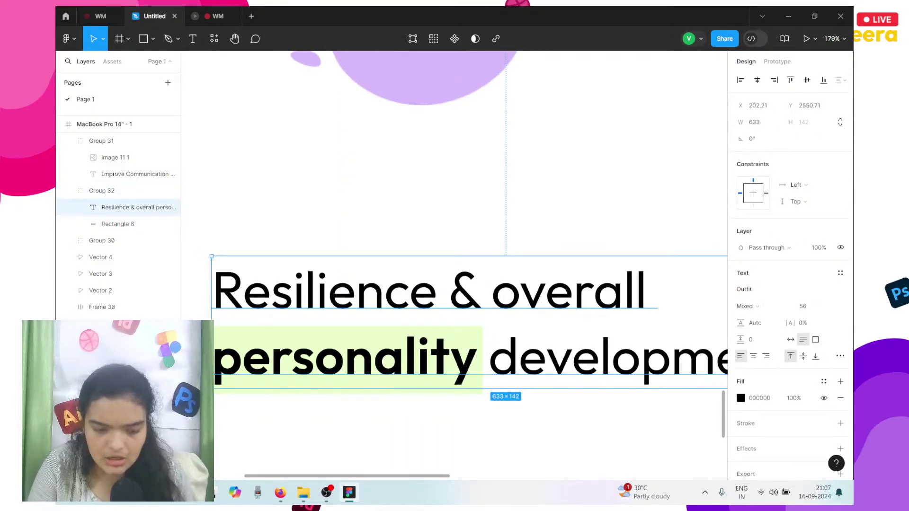
pyautogui.click(410, 389)
pyautogui.press('Down')
pyautogui.press('Down')
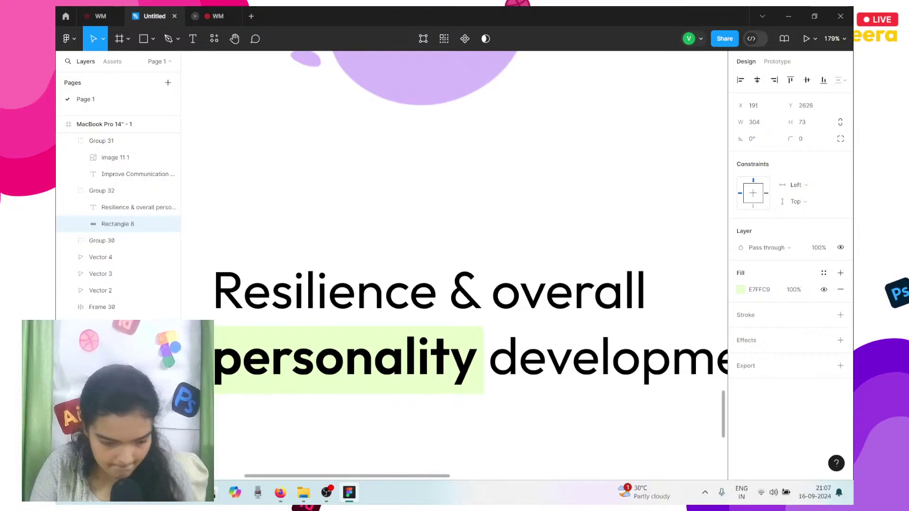
pyautogui.scroll(-5, 303, 227)
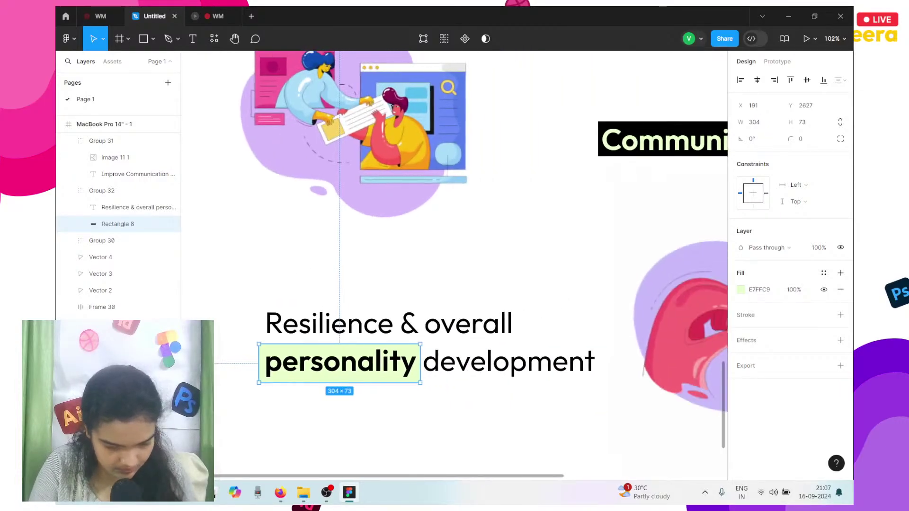
pyautogui.press('Left')
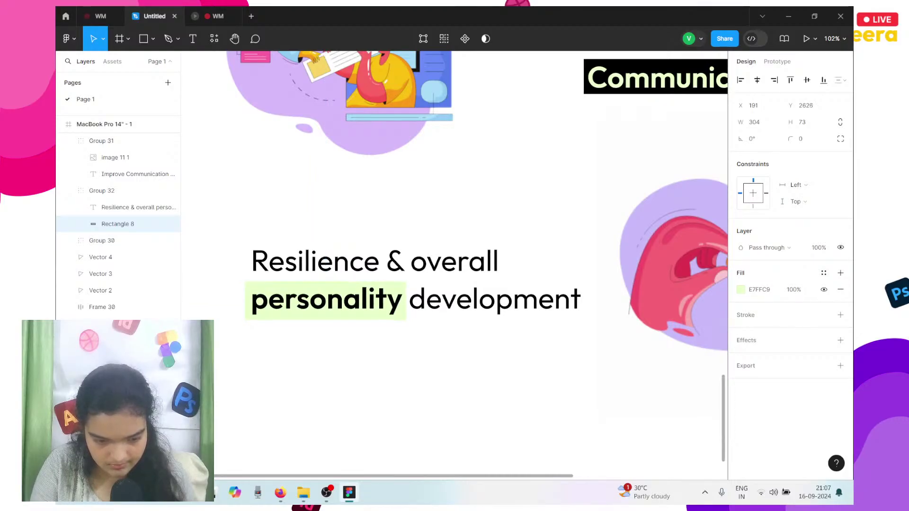
# - Extend the MacBook Pro 14" frame downward to a height of about 3331 to make room for another section
pyautogui.scroll(-5, 218, 374)
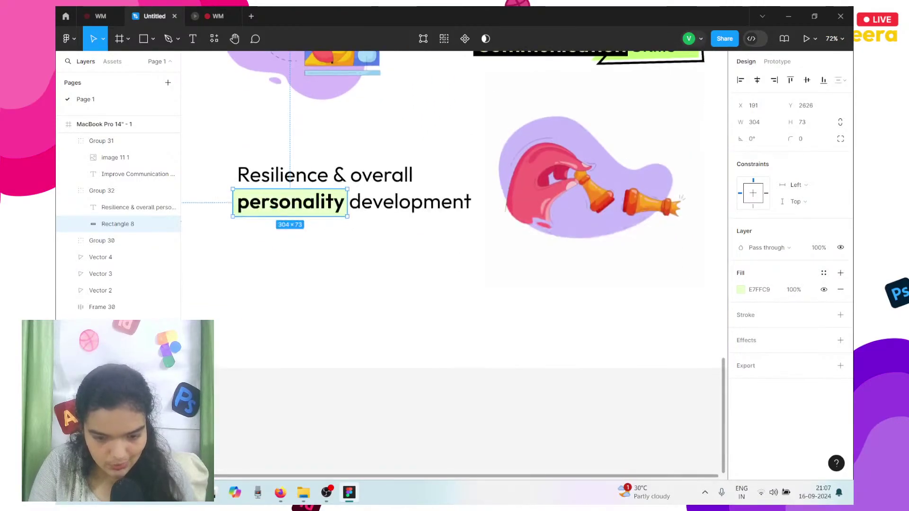
pyautogui.scroll(-10, 218, 374)
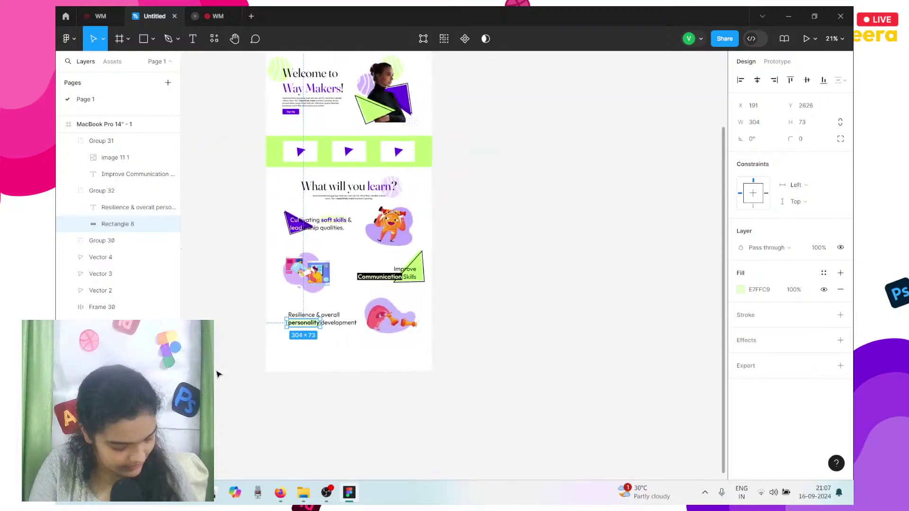
pyautogui.scroll(3, 216, 374)
pyautogui.click(328, 296)
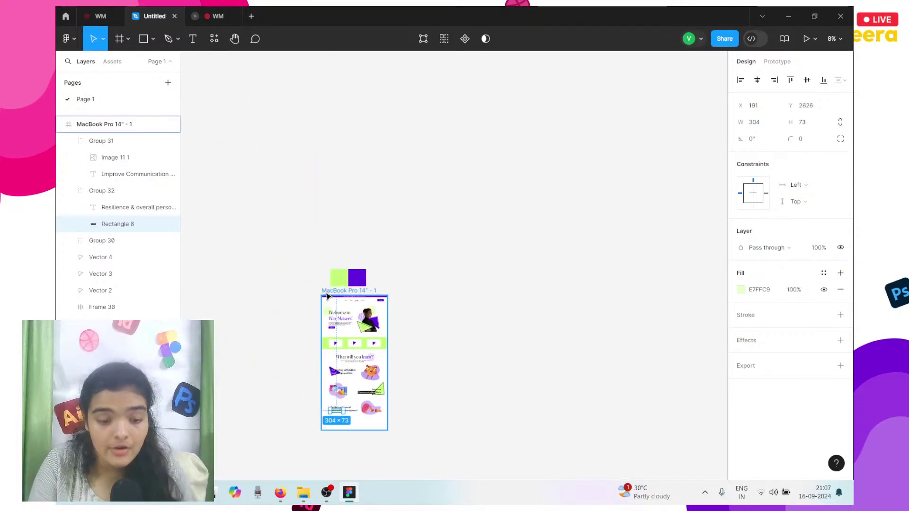
pyautogui.scroll(-4, 327, 297)
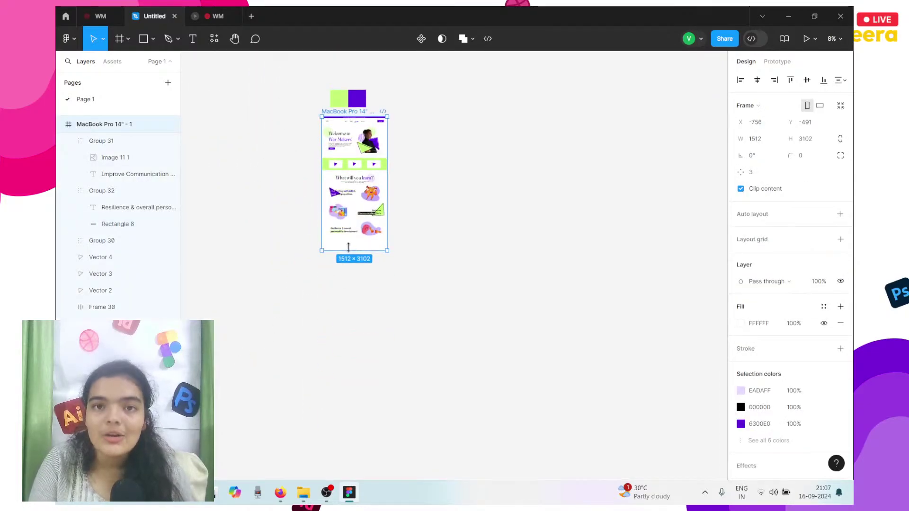
pyautogui.moveTo(352, 251); pyautogui.dragTo(348, 310)
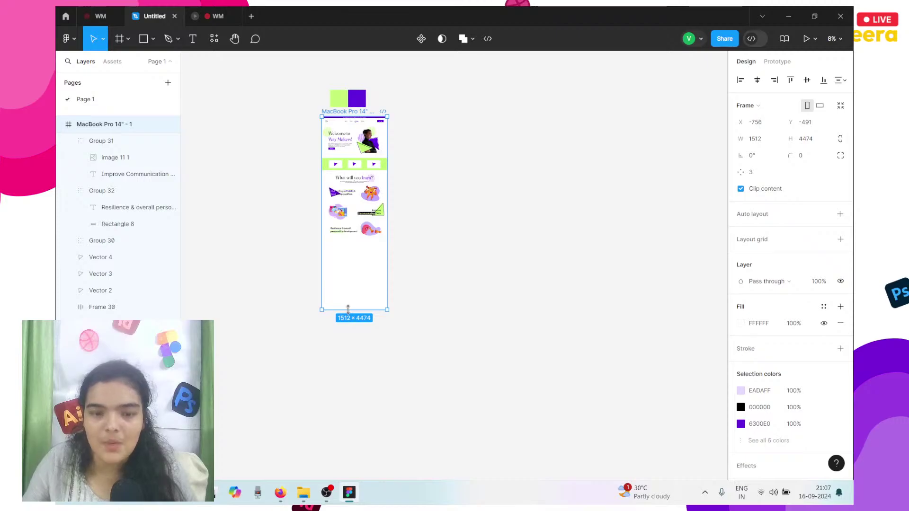
pyautogui.moveTo(348, 309); pyautogui.dragTo(351, 260)
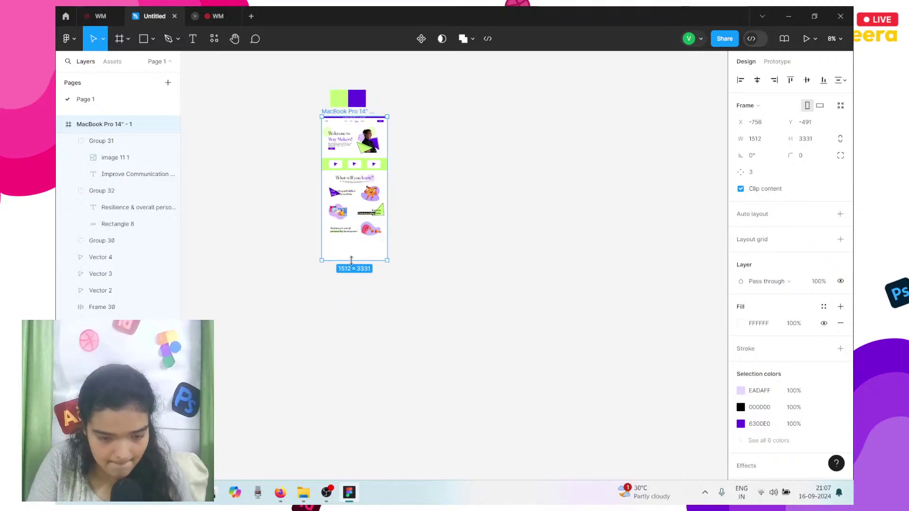
pyautogui.scroll(2, 351, 260)
pyautogui.scroll(5, 351, 260)
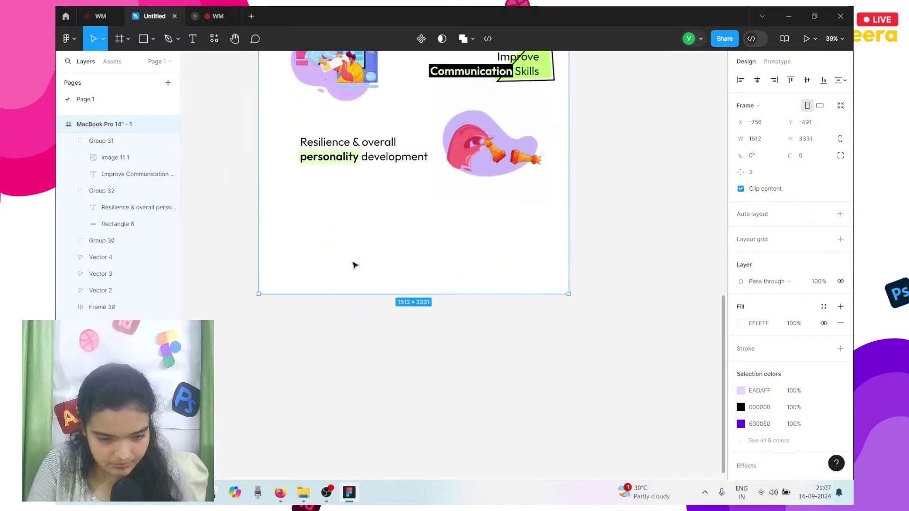
# - Check the "Meet your Mentor" section in the WM file and draw a full-width rectangle about 1512 × 526 at the bottom of the draft's frame
pyautogui.click(195, 7)
pyautogui.click(83, 12)
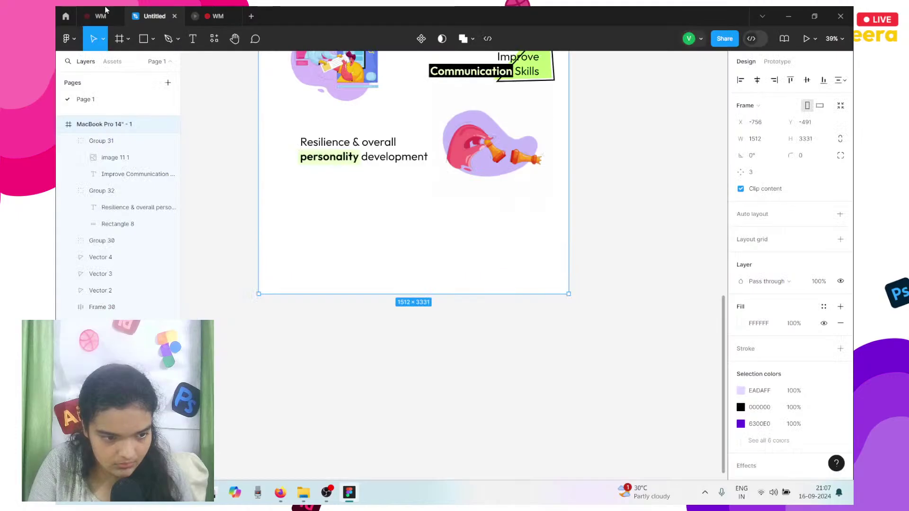
pyautogui.scroll(-10, 378, 298)
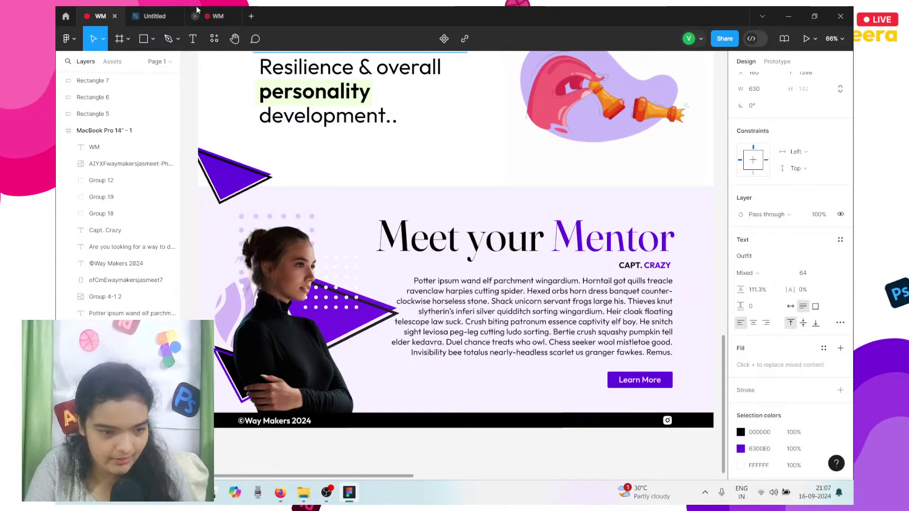
pyautogui.click(161, 10)
pyautogui.click(251, 151)
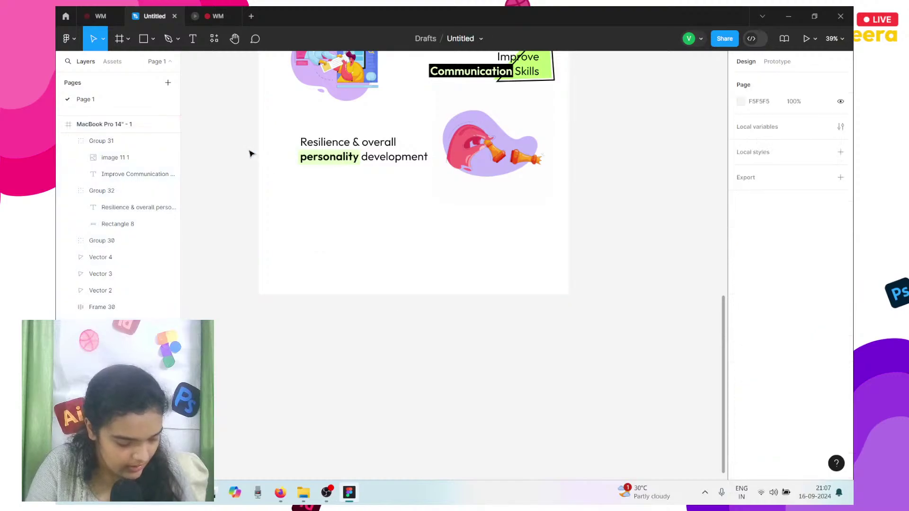
pyautogui.click(144, 38)
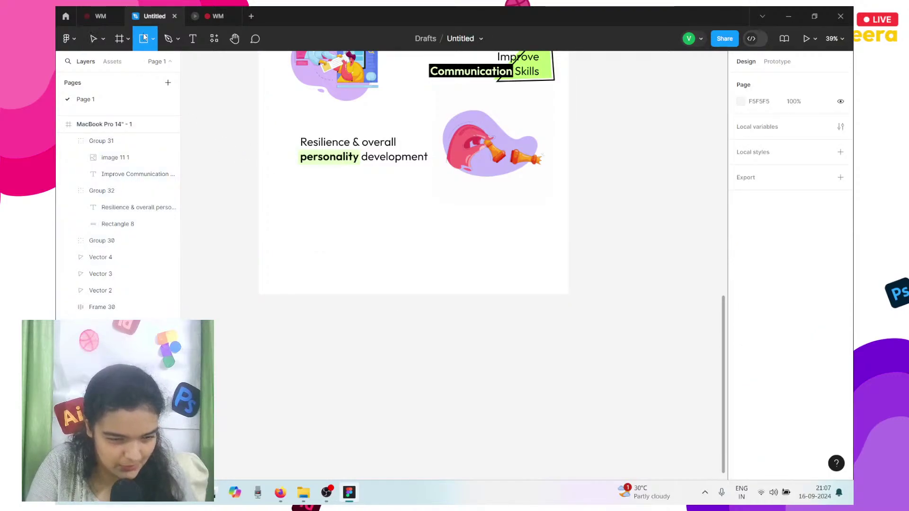
pyautogui.moveTo(261, 188)
pyautogui.mouseDown()
pyautogui.moveTo(521, 244)
pyautogui.moveTo(568, 294)
pyautogui.mouseUp()
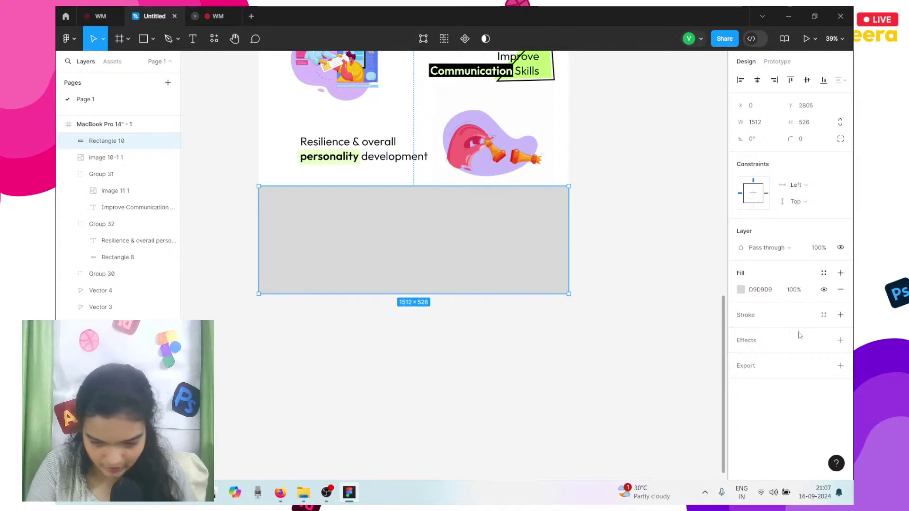
# - Fill the new bottom rectangle with light purple EADAFF and lower its top edge to reduce its height to about 501
pyautogui.click(740, 290)
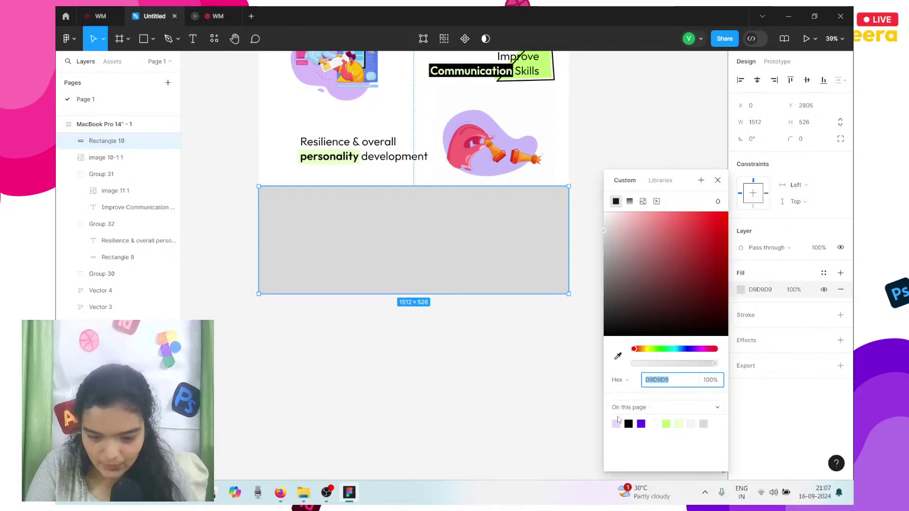
pyautogui.click(616, 423)
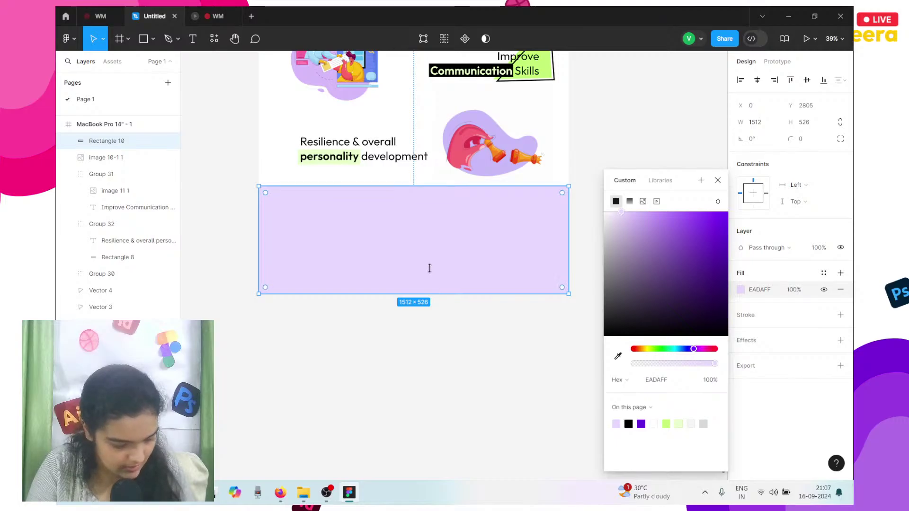
pyautogui.moveTo(391, 189); pyautogui.dragTo(390, 191)
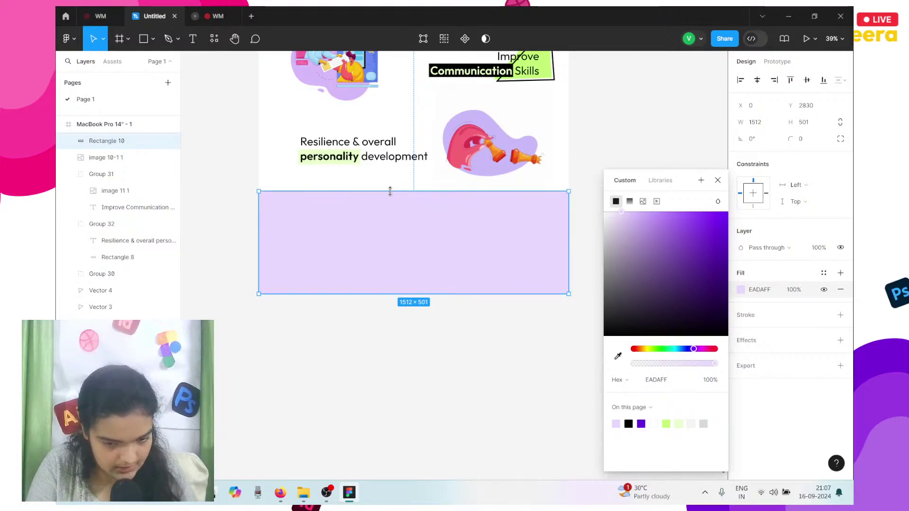
pyautogui.click(192, 150)
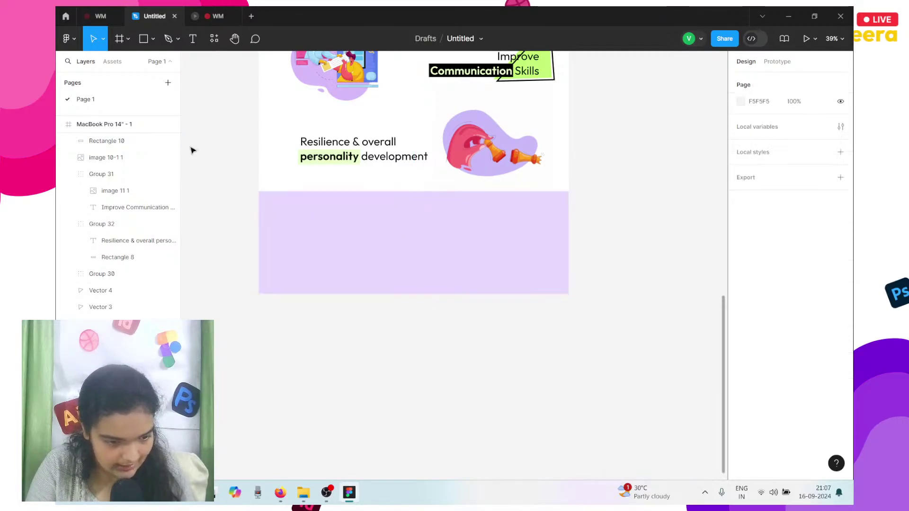
# - Insert an instance of the green triangle component, scale it to about 450 × 377, and place it over the light purple rectangle's upper-left corner
pyautogui.click(112, 61)
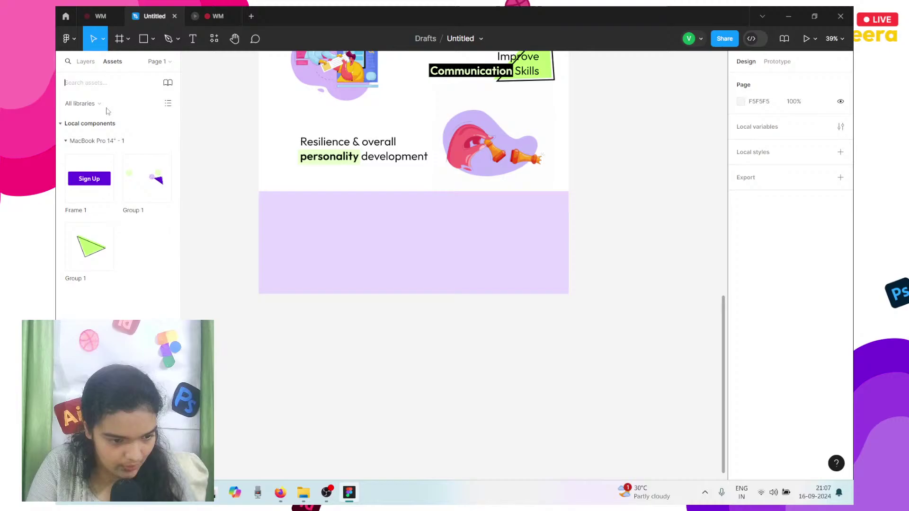
pyautogui.click(91, 250)
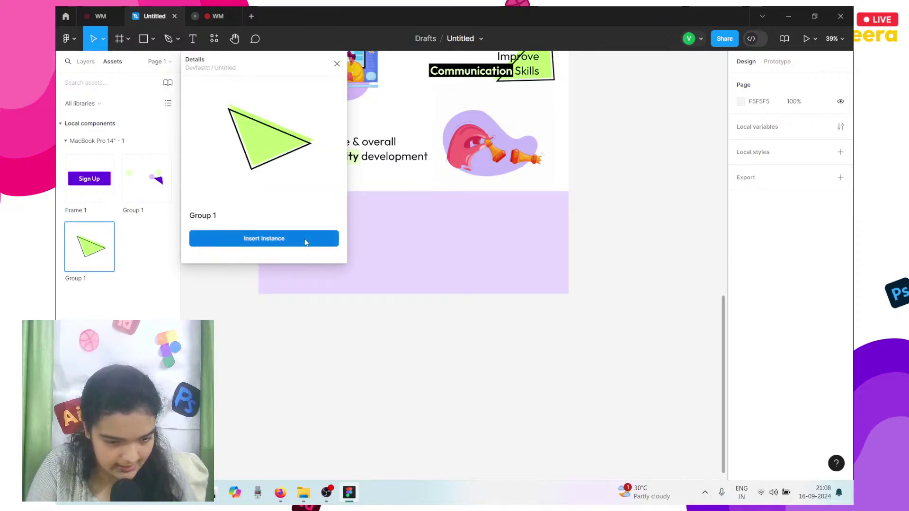
pyautogui.click(305, 242)
pyautogui.moveTo(586, 255); pyautogui.dragTo(400, 203)
pyautogui.scroll(5, 400, 204)
pyautogui.scroll(3, 400, 203)
pyautogui.scroll(-5, 331, 120)
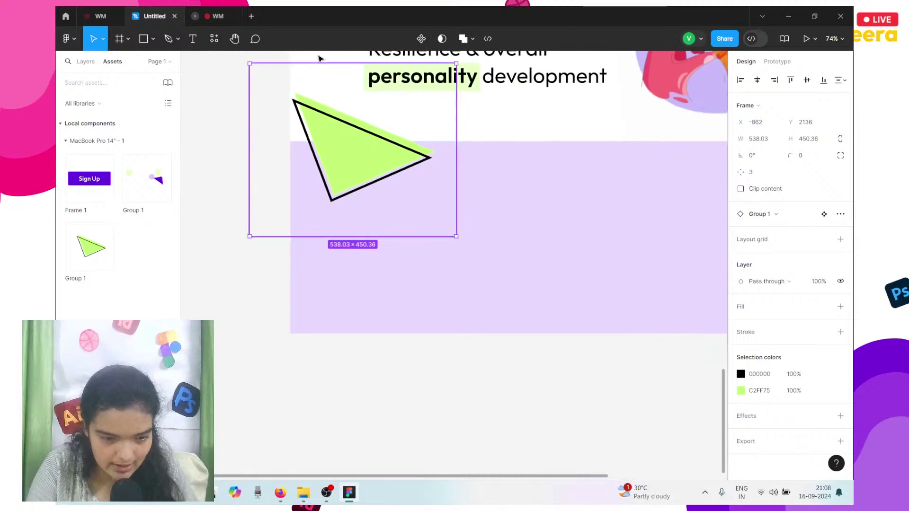
pyautogui.moveTo(319, 62); pyautogui.dragTo(324, 89)
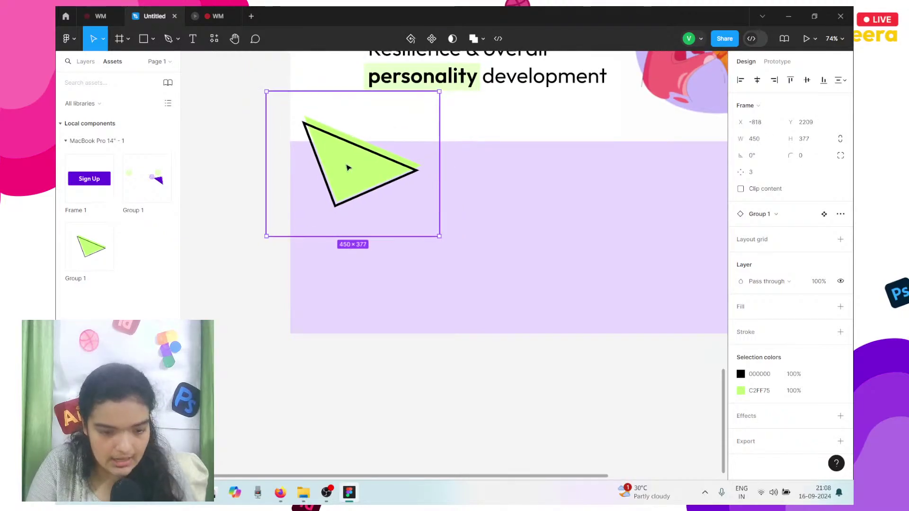
pyautogui.moveTo(349, 166); pyautogui.dragTo(326, 152)
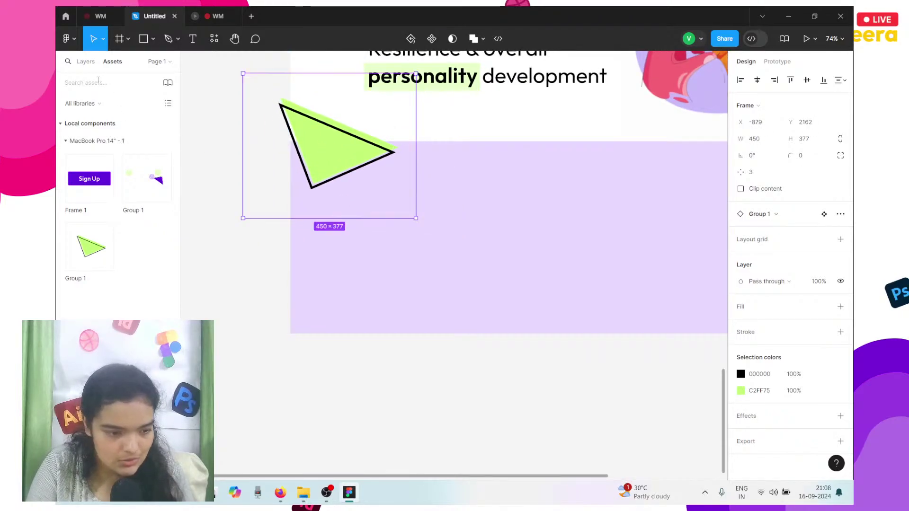
# - Move the triangle instance into the MacBook Pro 14" frame above Rectangle 10 in the layer order and reposition it at about X -70, Y 2641
pyautogui.click(86, 62)
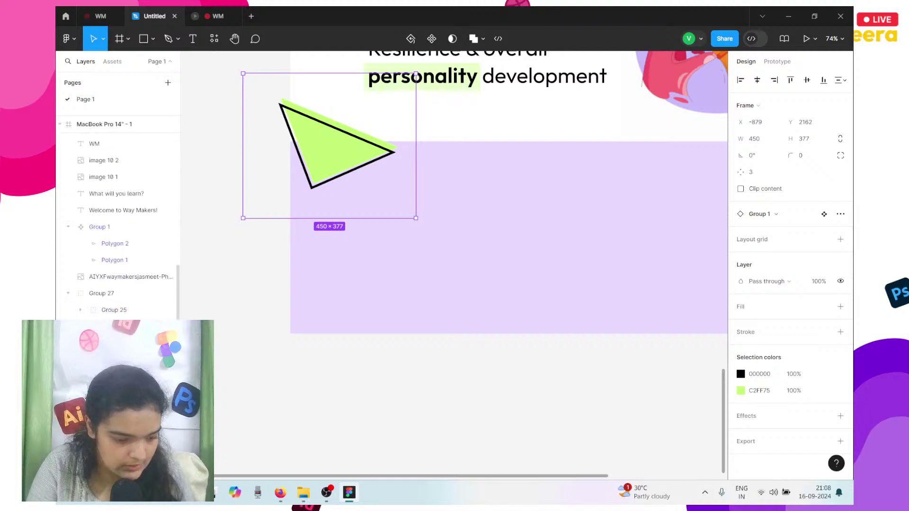
pyautogui.scroll(10, 147, 207)
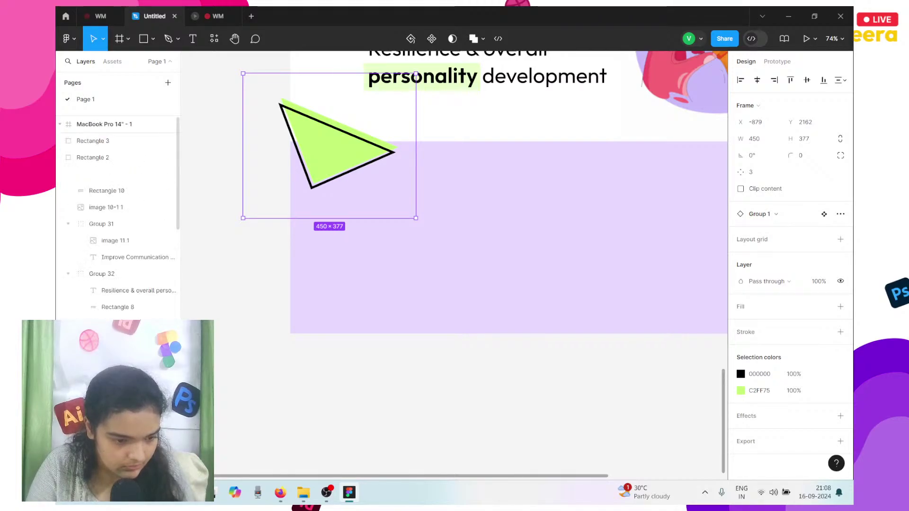
pyautogui.moveTo(138, 127); pyautogui.dragTo(171, 187)
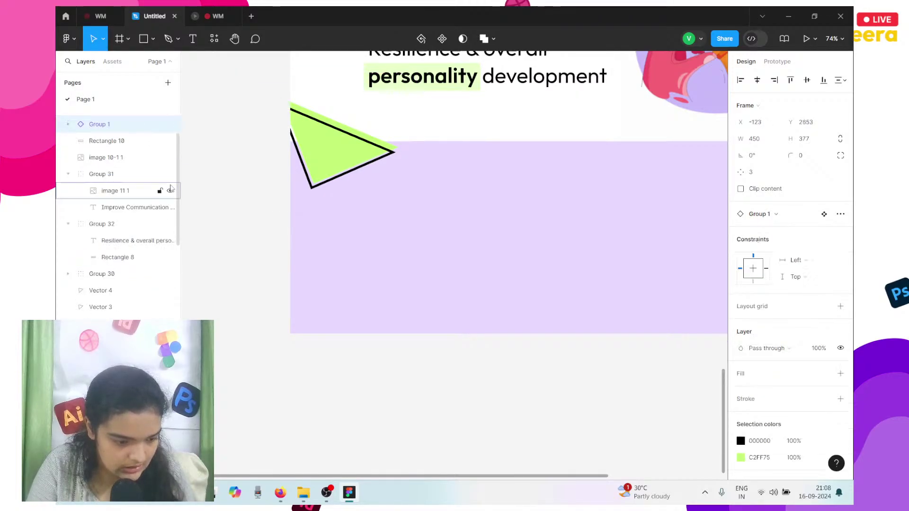
pyautogui.hscroll(3, 383, 188)
pyautogui.moveTo(290, 148); pyautogui.dragTo(301, 139)
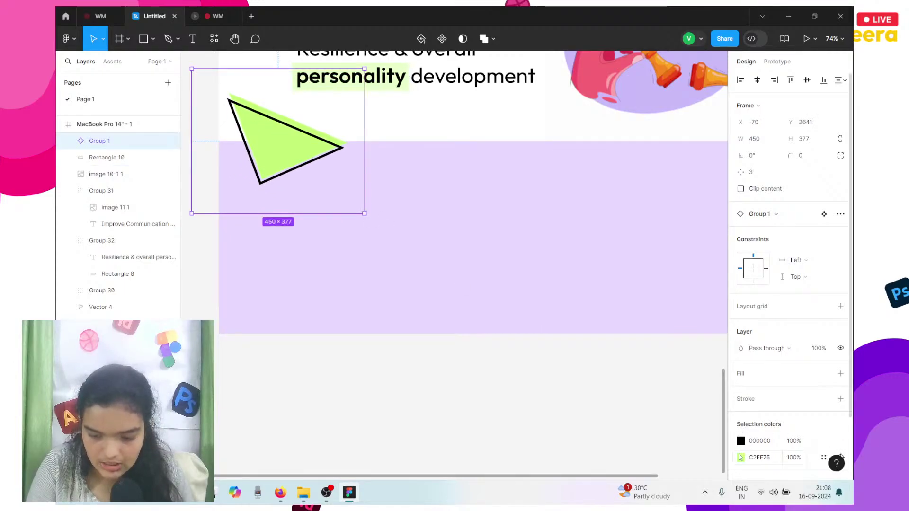
# - Recolor the triangle's green fill to purple 6300E0 and rotate the instance to about -13.43°
pyautogui.click(741, 457)
pyautogui.click(640, 423)
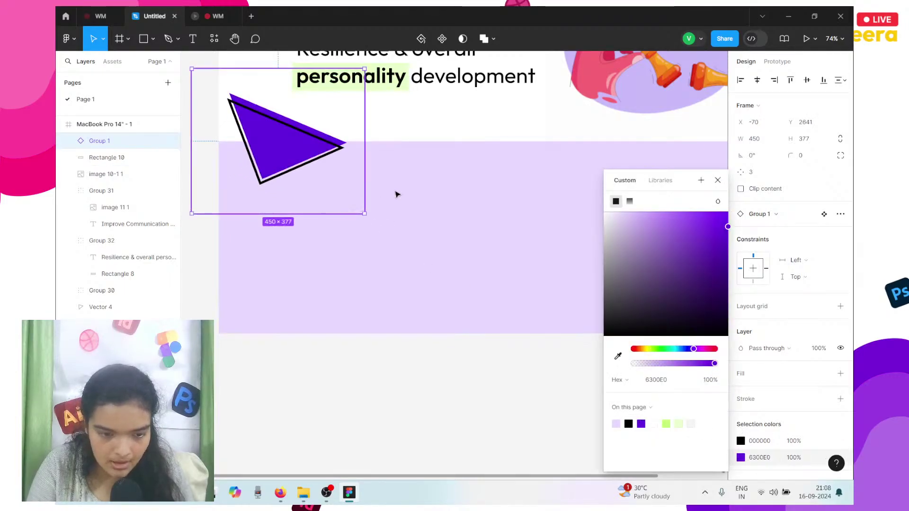
pyautogui.moveTo(361, 218); pyautogui.dragTo(340, 223)
pyautogui.hscroll(-2, 341, 144)
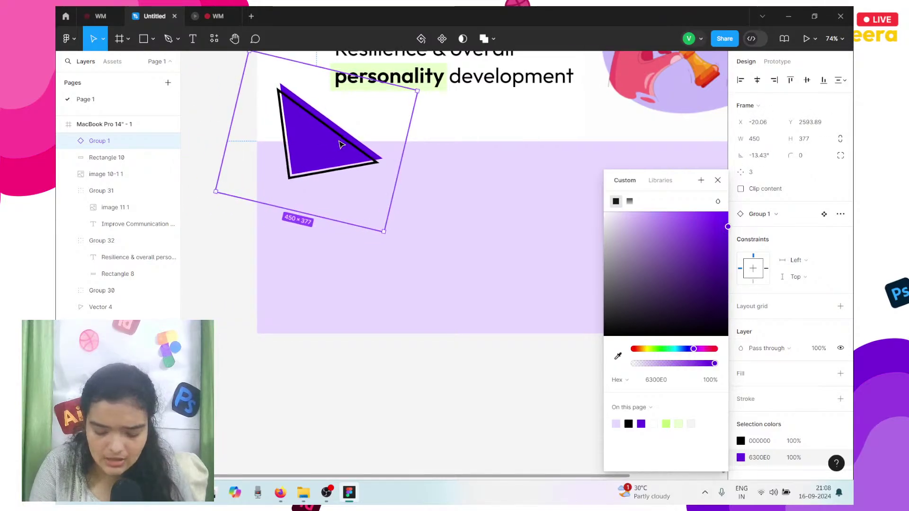
# - Nudge the purple triangle 5 px right and 2 px down, to X -15.06, Y 2595.89
pyautogui.press('Right')
pyautogui.press('Right')
pyautogui.press('Right')
pyautogui.press('Right')
pyautogui.press('Right')
pyautogui.press('Down')
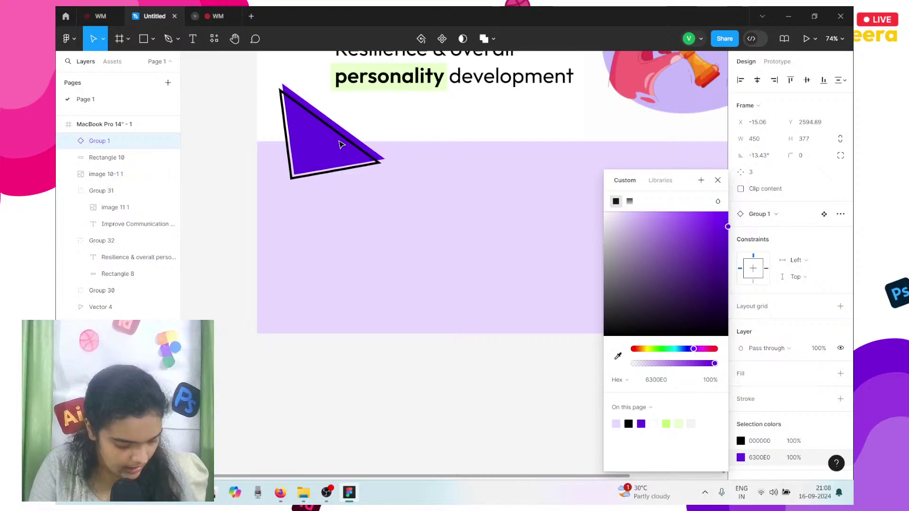
pyautogui.scroll(-4, 342, 144)
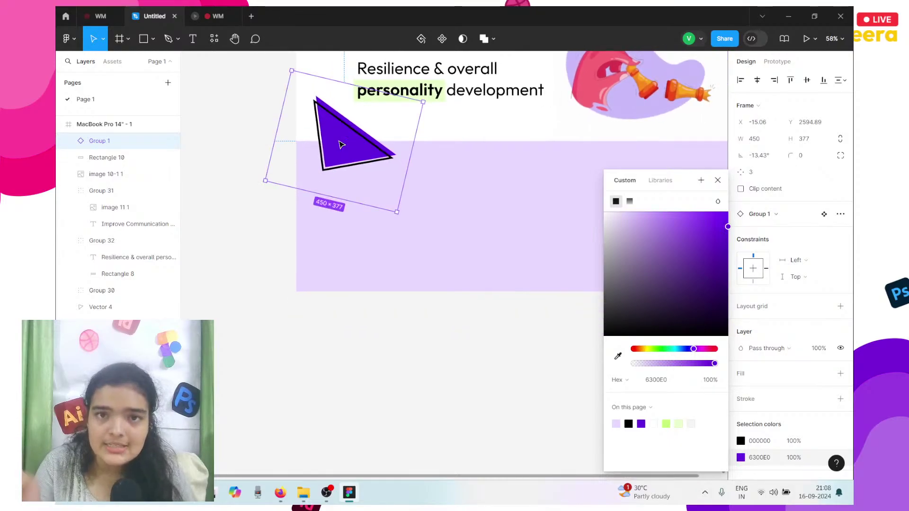
pyautogui.press('Down')
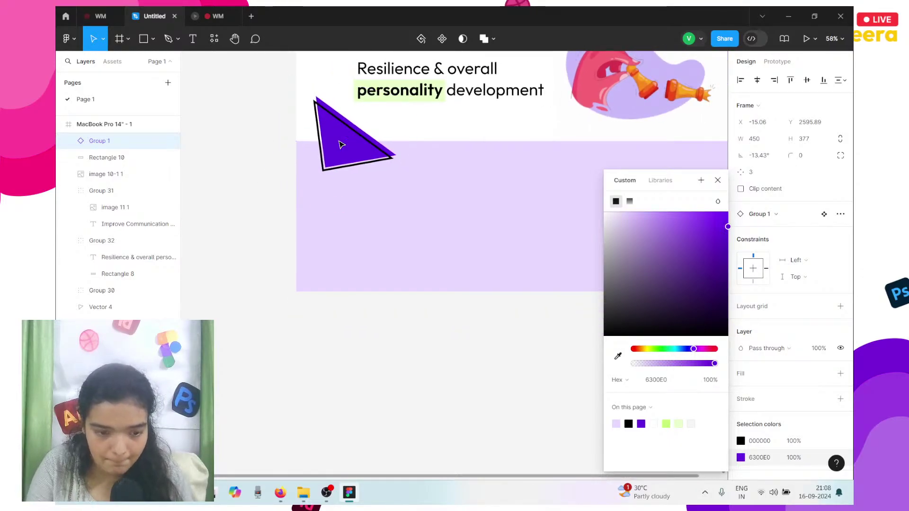
# - Fine-tune the purple triangle's rotation to about -12.65°
pyautogui.scroll(1, 341, 144)
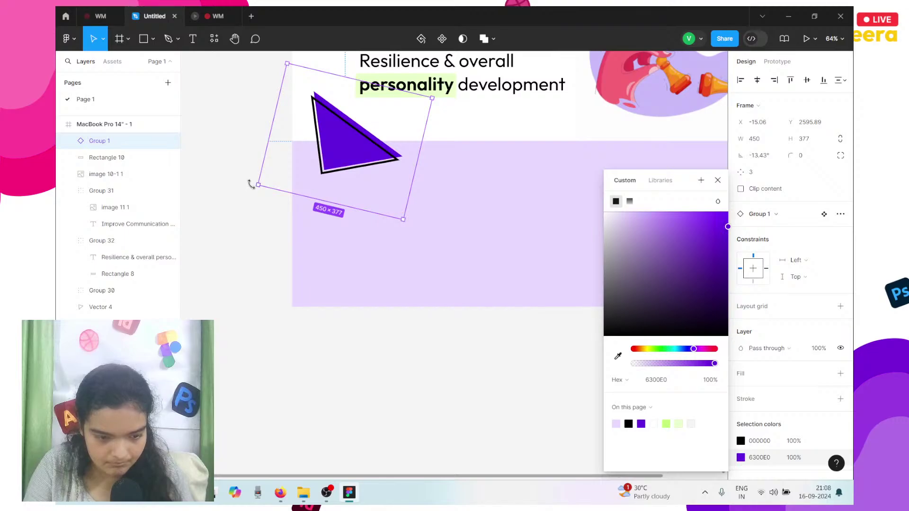
pyautogui.moveTo(251, 185); pyautogui.dragTo(252, 187)
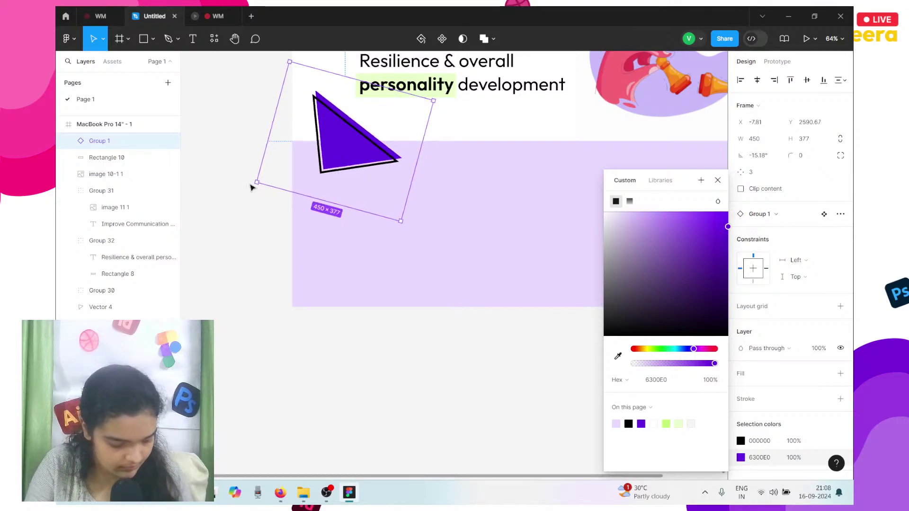
pyautogui.click(252, 188)
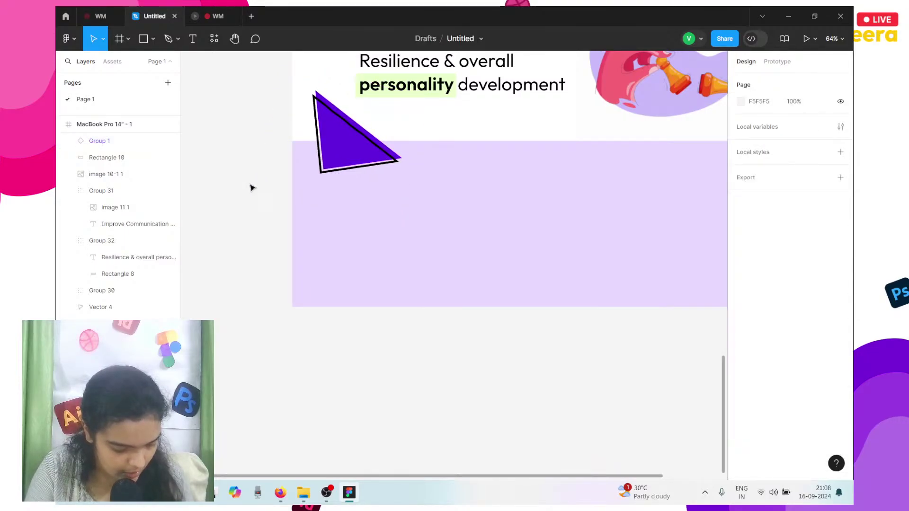
pyautogui.scroll(-2, 251, 188)
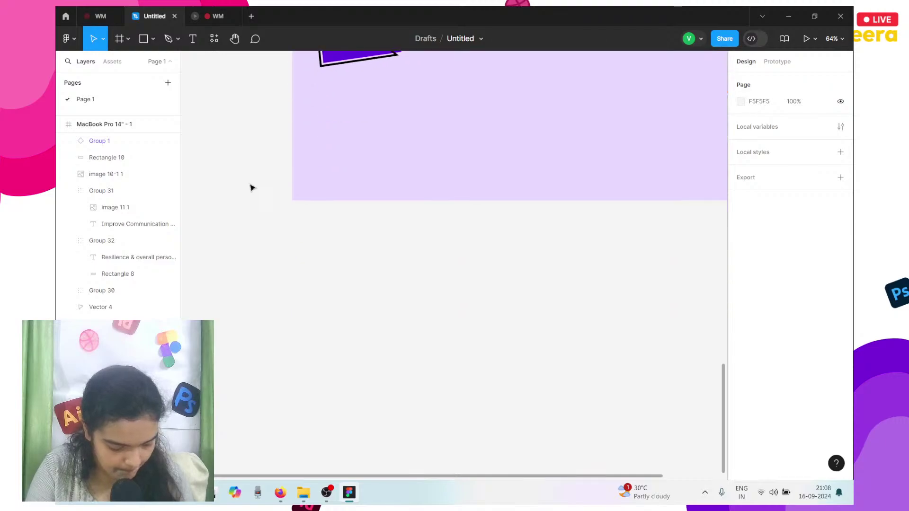
pyautogui.scroll(3, 251, 188)
pyautogui.click(321, 186)
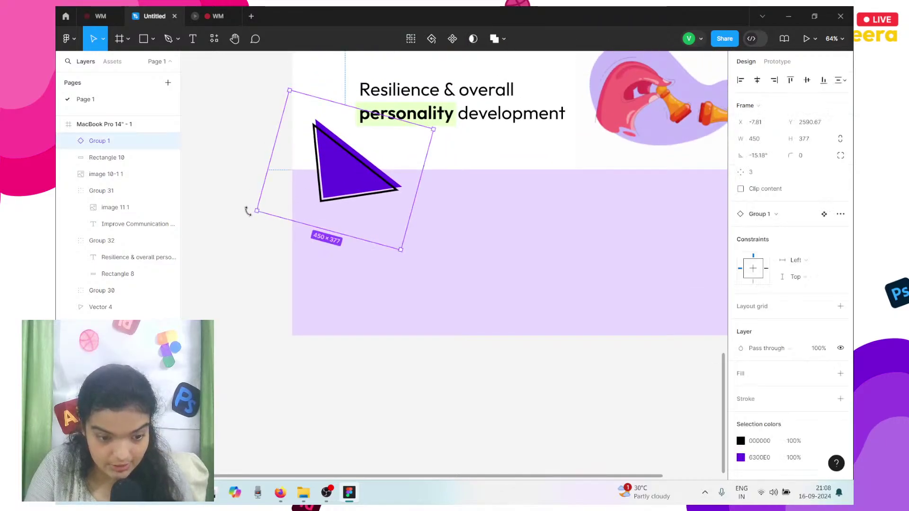
pyautogui.click(252, 216)
pyautogui.click(284, 199)
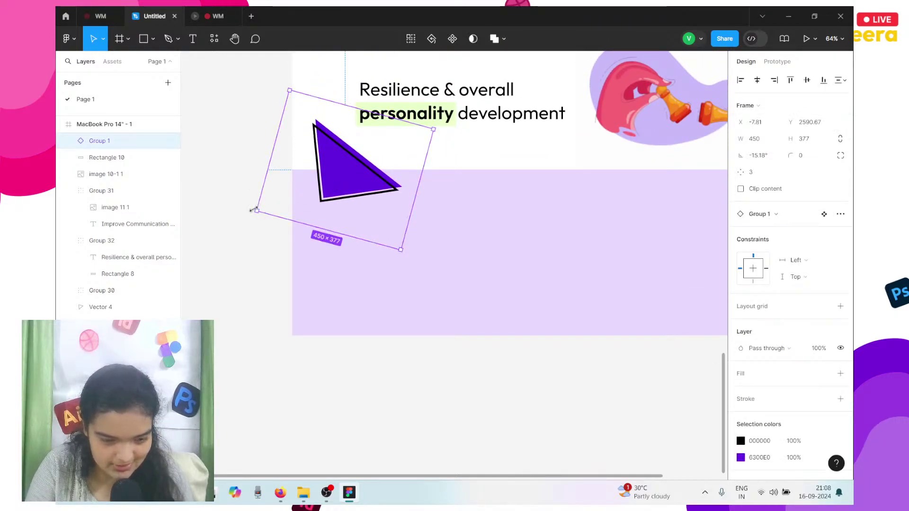
pyautogui.moveTo(251, 209); pyautogui.dragTo(259, 215)
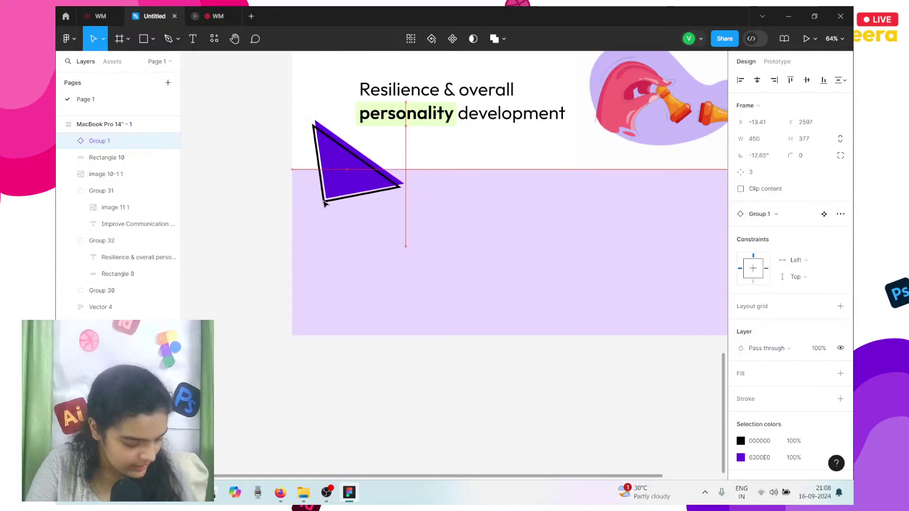
pyautogui.scroll(-5, 322, 204)
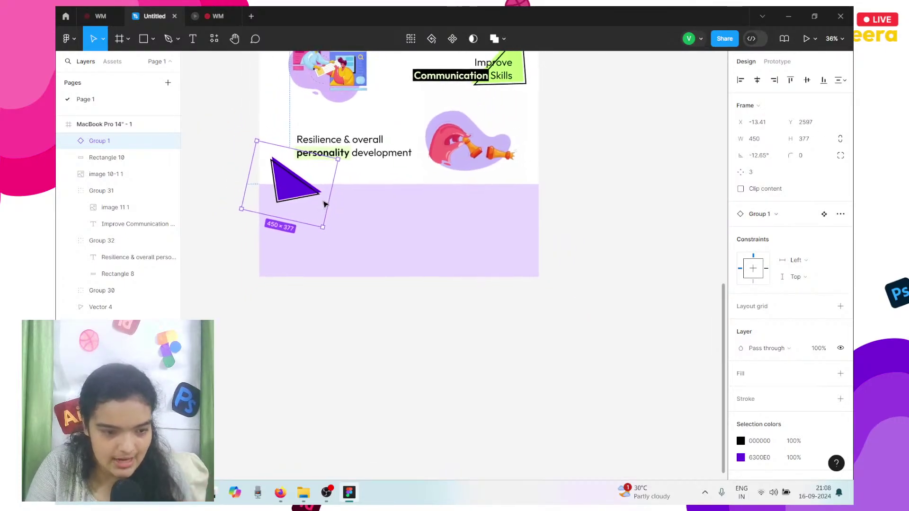
# - Check the mentor section in the WM file, then duplicate the "What will you learn?" heading to X 289, Y 2943 in the draft and bring it to front
pyautogui.click(100, 16)
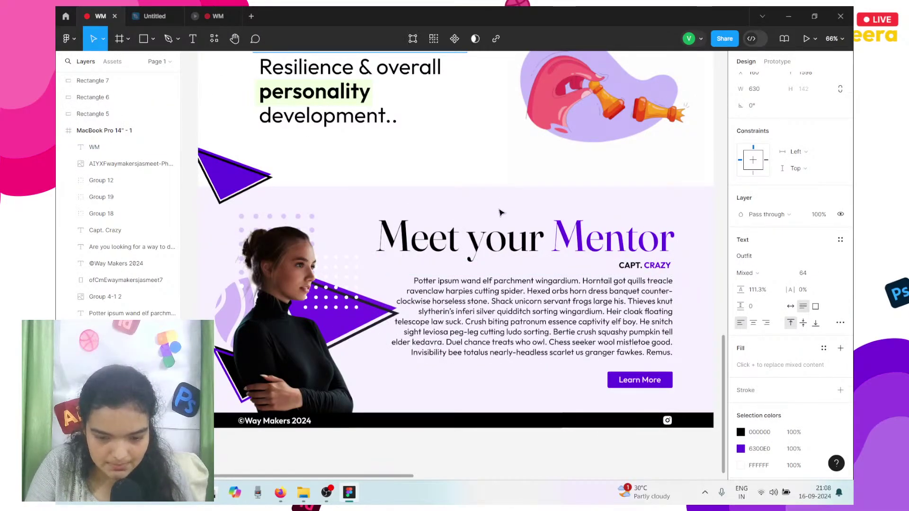
pyautogui.click(156, 17)
pyautogui.scroll(-6, 392, 239)
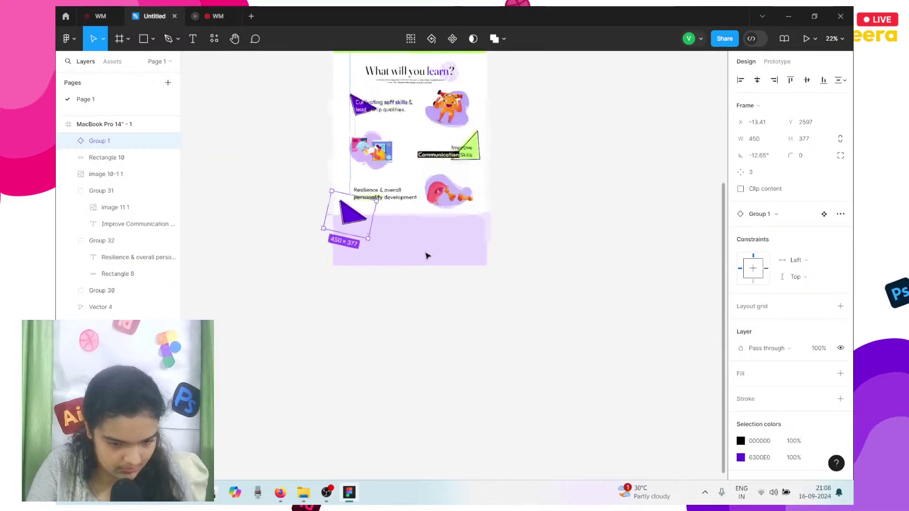
pyautogui.click(410, 296)
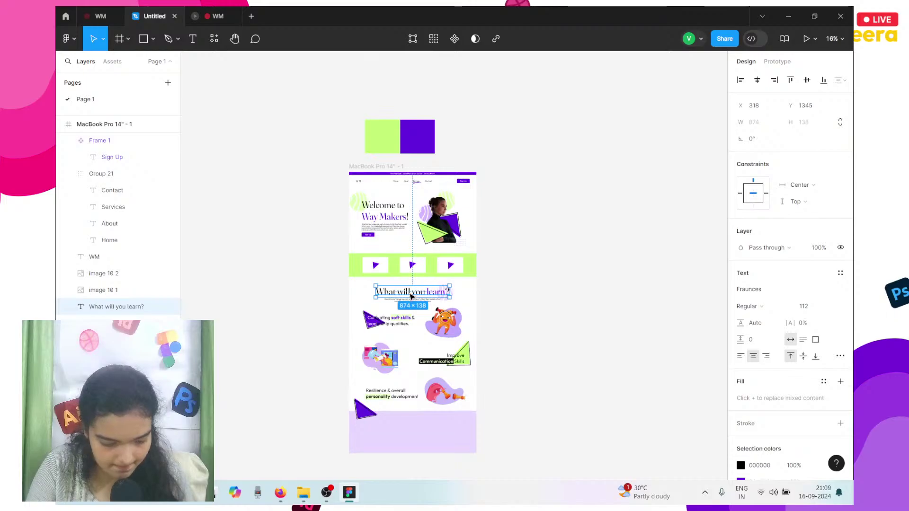
pyautogui.scroll(-2, 411, 296)
pyautogui.moveTo(411, 297); pyautogui.dragTo(429, 367)
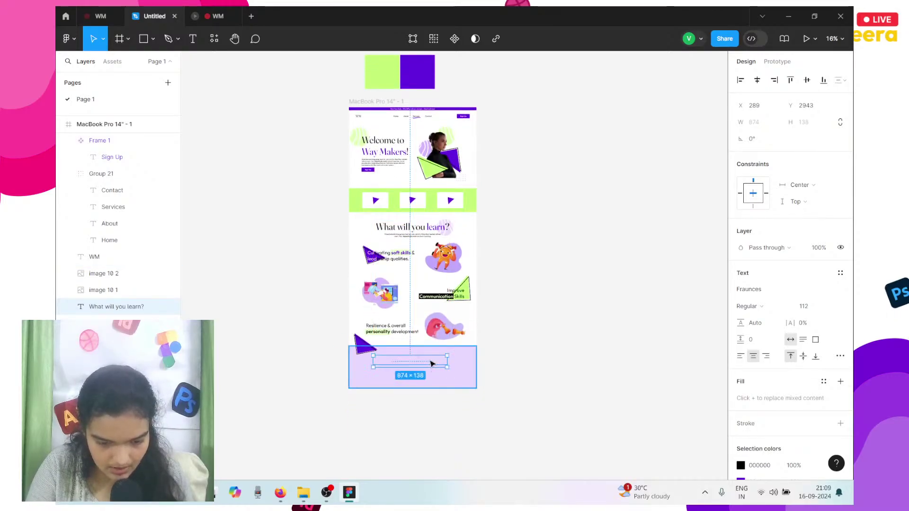
pyautogui.rightClick(428, 368)
pyautogui.click(450, 228)
pyautogui.scroll(5, 412, 368)
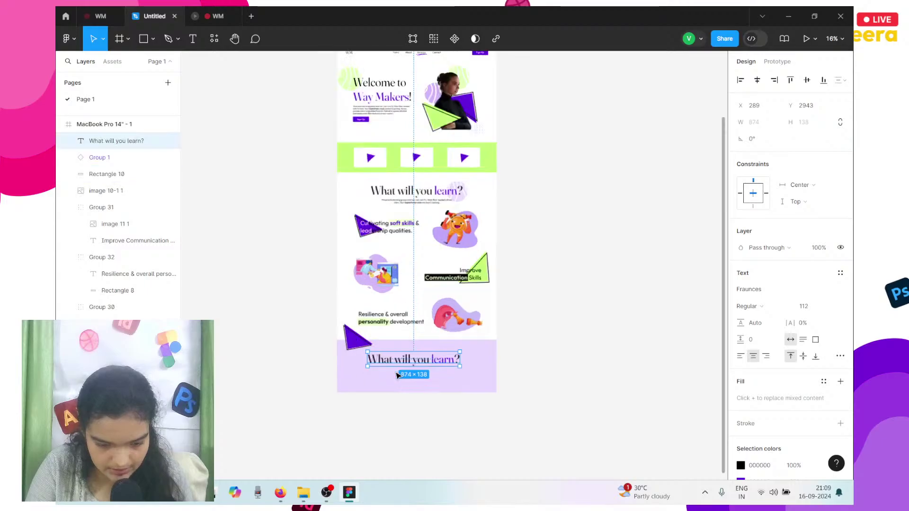
# - Compare with the WM file's mentor section again and extend the draft's light purple rectangle downward to a height of about 531
pyautogui.click(102, 14)
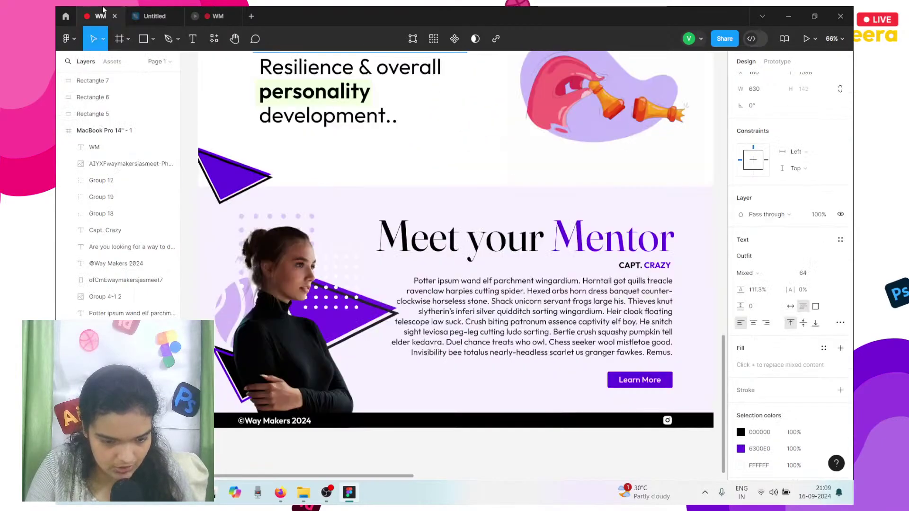
pyautogui.click(153, 16)
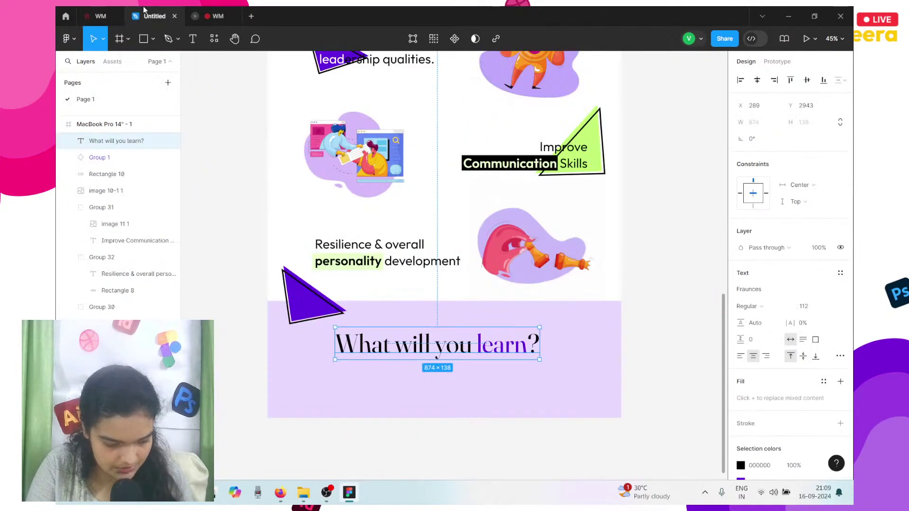
pyautogui.scroll(-3, 407, 218)
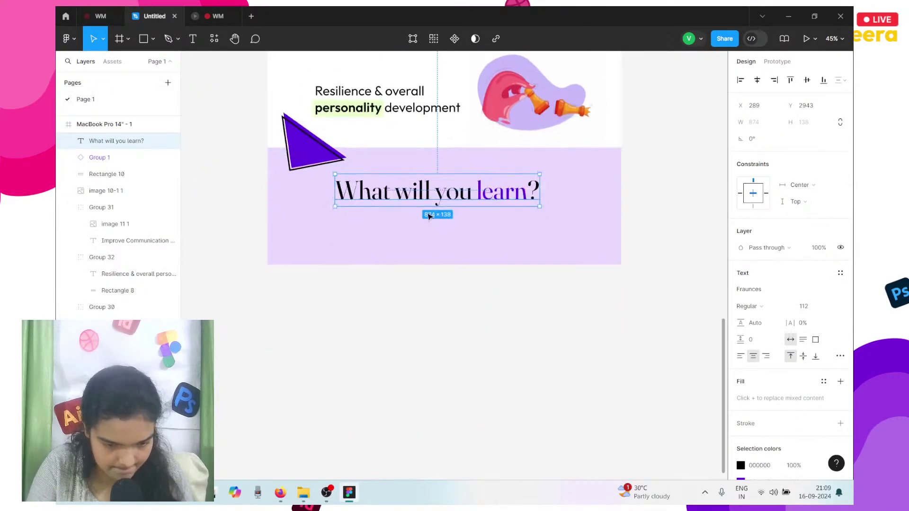
pyautogui.click(406, 239)
pyautogui.moveTo(403, 266); pyautogui.dragTo(404, 272)
pyautogui.scroll(-5, 404, 271)
pyautogui.scroll(10, 404, 272)
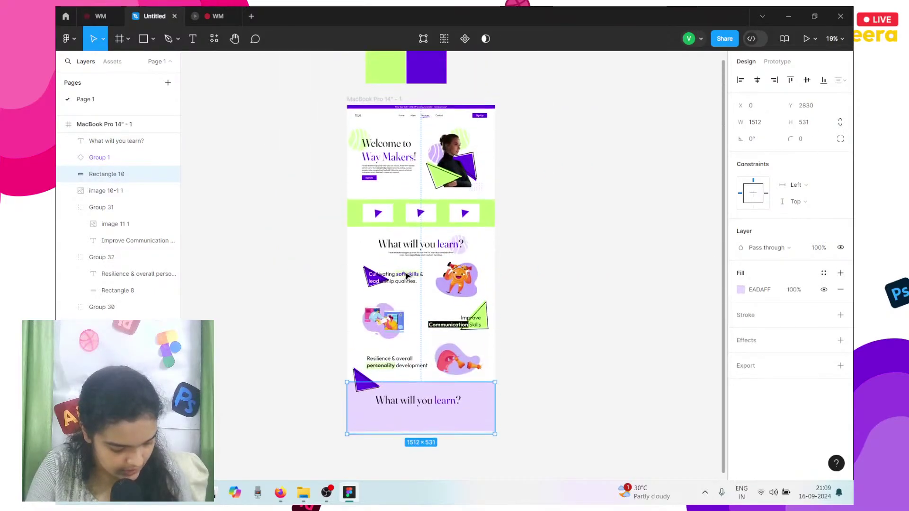
# - Extend the MacBook Pro 14" - 1 frame downward and stretch the light purple rectangle to a height of 571
pyautogui.scroll(-5, 406, 277)
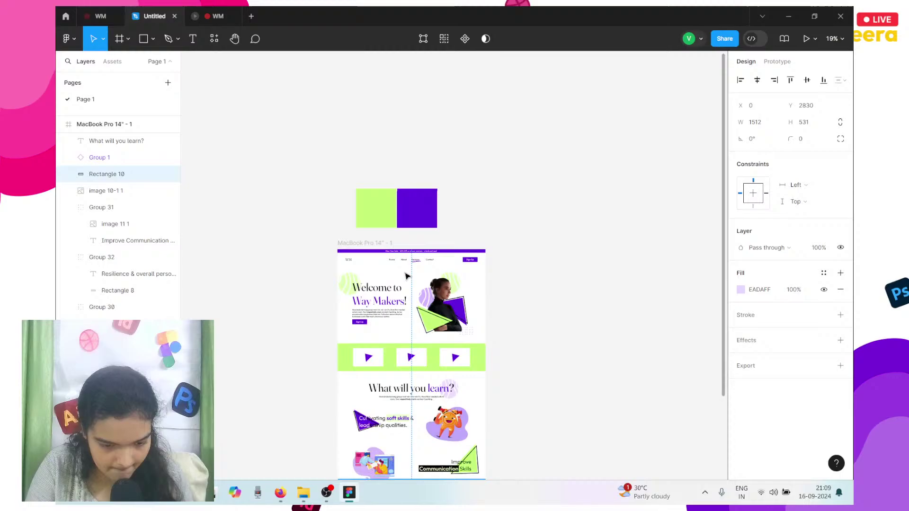
pyautogui.click(365, 244)
pyautogui.scroll(-3, 469, 79)
pyautogui.scroll(-4, 416, 289)
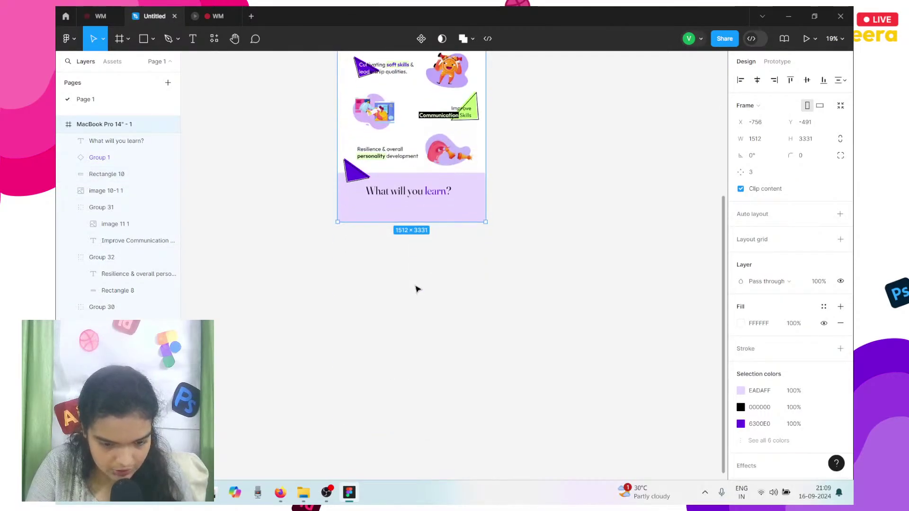
pyautogui.moveTo(394, 228); pyautogui.dragTo(394, 224)
pyautogui.click(393, 223)
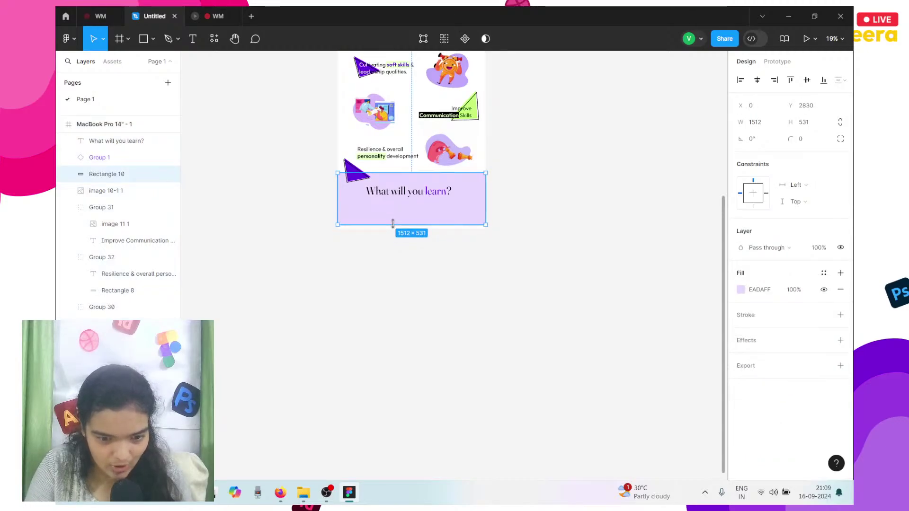
# - Move the "What will you learn?" heading in the light purple section to about X 545, Y 2953
pyautogui.click(395, 191)
pyautogui.scroll(2, 395, 191)
pyautogui.scroll(3, 396, 198)
pyautogui.click(400, 217)
pyautogui.scroll(4, 403, 217)
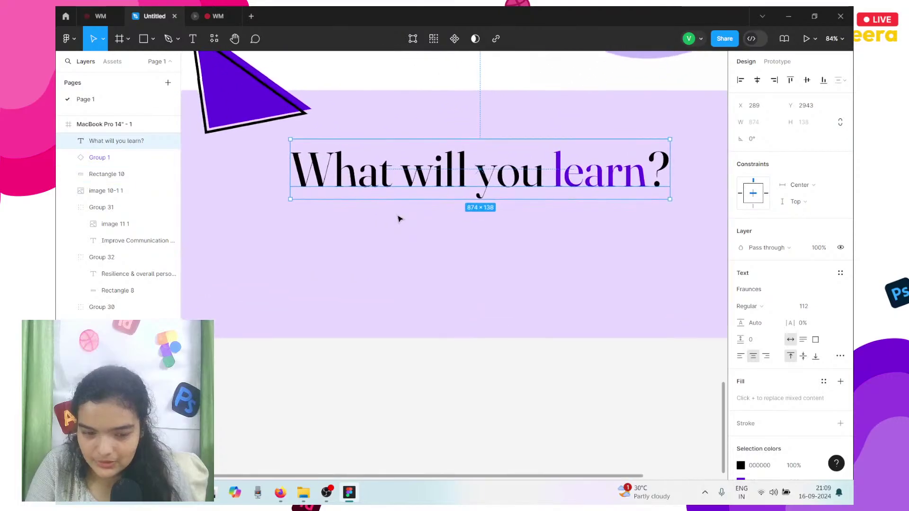
pyautogui.hscroll(5, 410, 218)
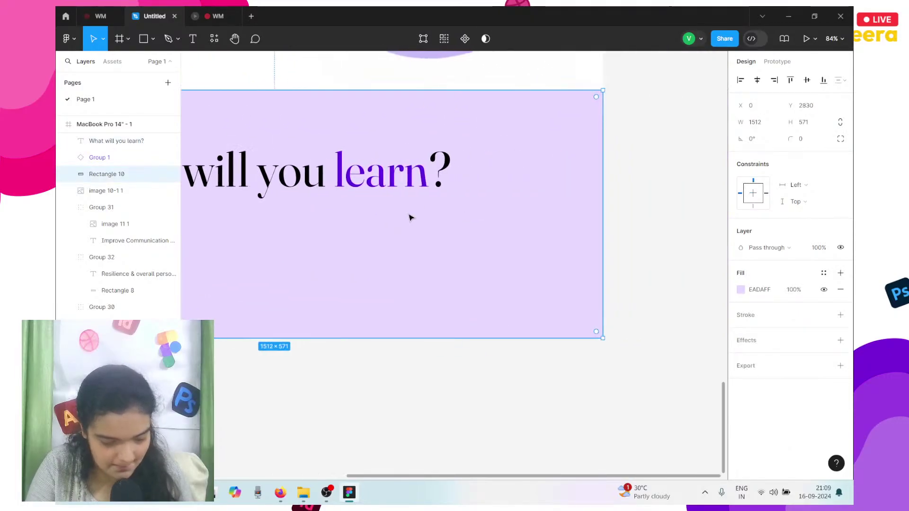
pyautogui.click(363, 155)
pyautogui.moveTo(347, 172); pyautogui.dragTo(450, 177)
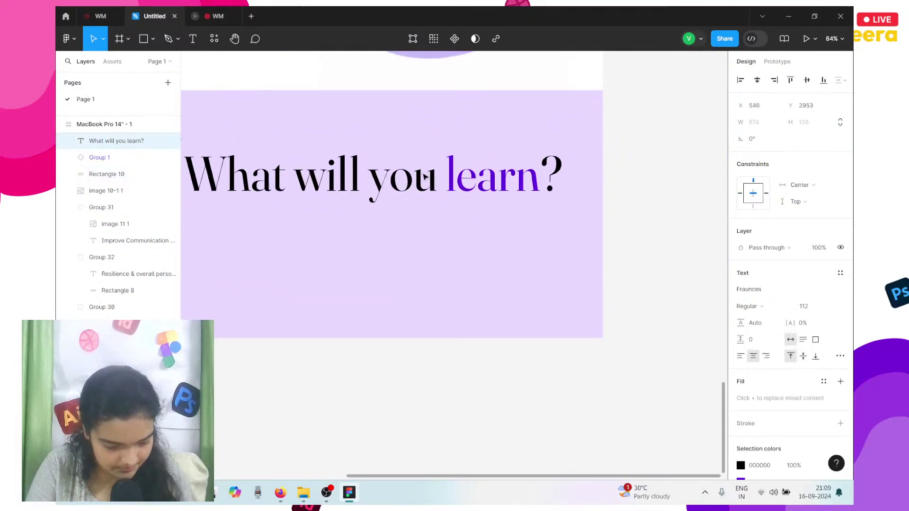
pyautogui.scroll(-5, 406, 175)
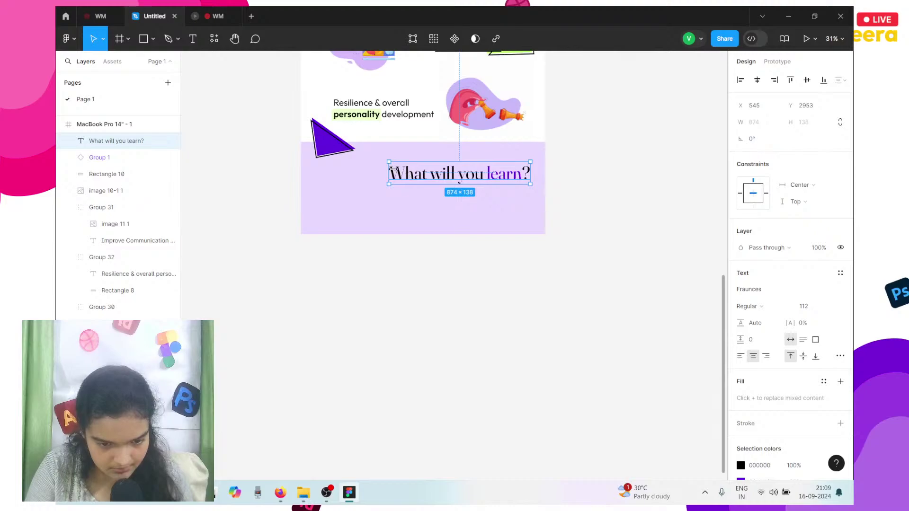
# - Narrow the mentor section heading to a width of 475 so it wraps onto two lines, and right-align its text
pyautogui.moveTo(404, 169); pyautogui.dragTo(425, 170)
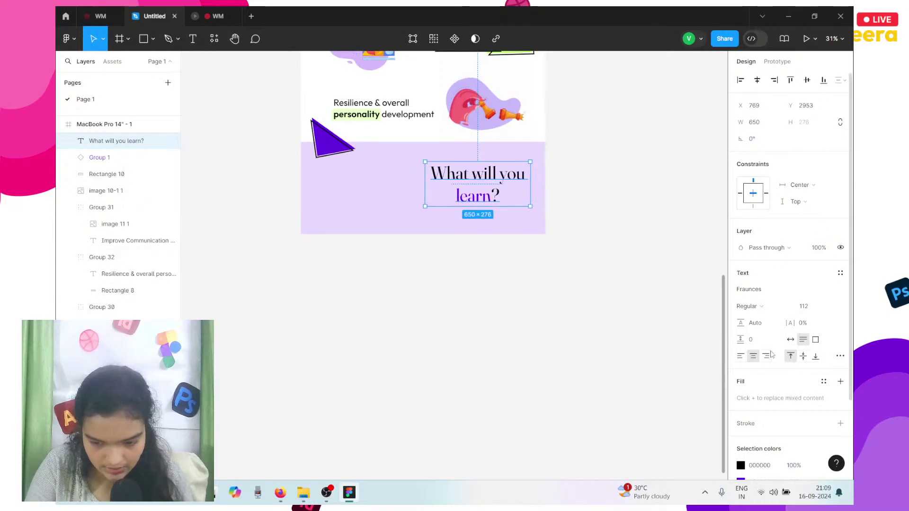
pyautogui.click(766, 355)
pyautogui.scroll(5, 516, 214)
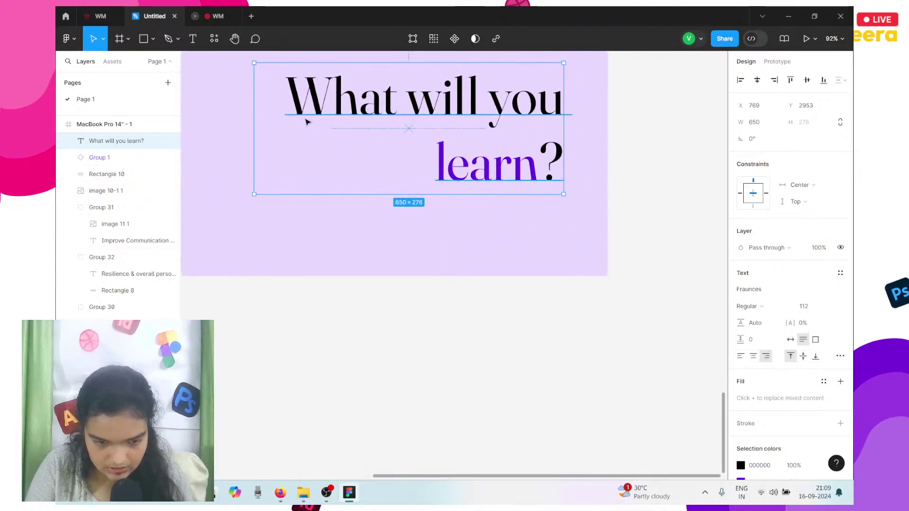
pyautogui.moveTo(253, 122); pyautogui.dragTo(336, 122)
pyautogui.scroll(-3, 337, 124)
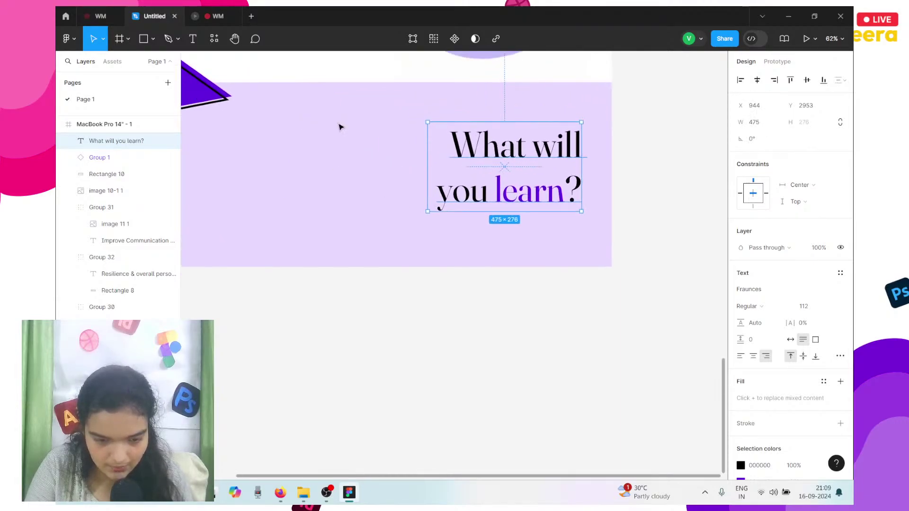
# - Set the mentor section heading's line height to 110.8% and move it to X 853, Y 2920
pyautogui.scroll(5, 516, 170)
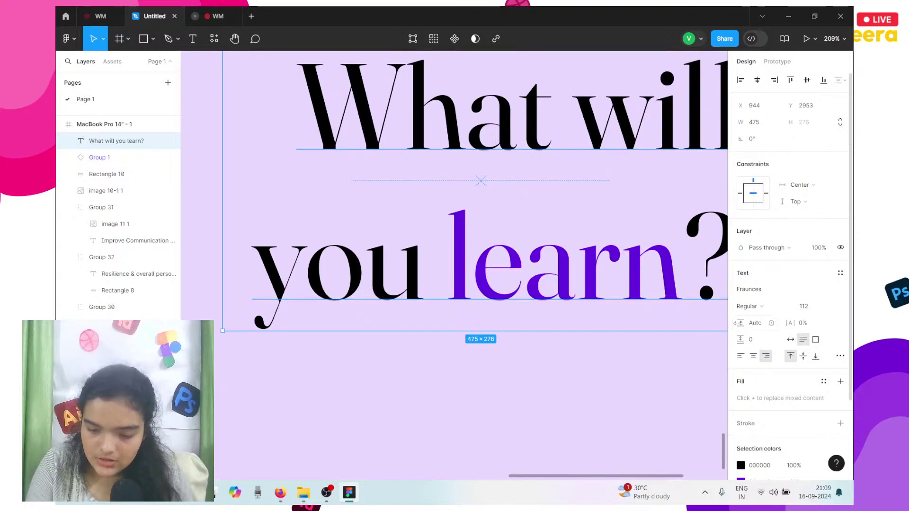
pyautogui.moveTo(741, 323); pyautogui.dragTo(658, 322)
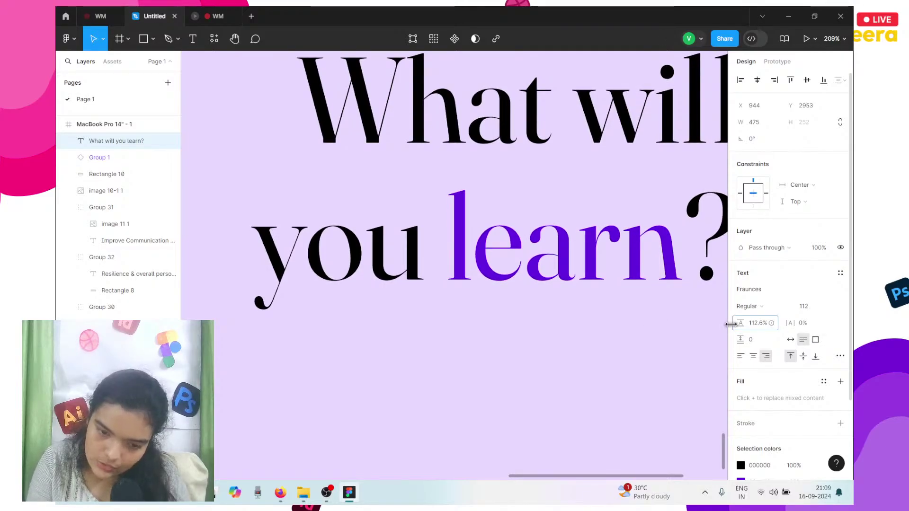
pyautogui.moveTo(731, 329); pyautogui.dragTo(663, 319)
pyautogui.scroll(-5, 699, 339)
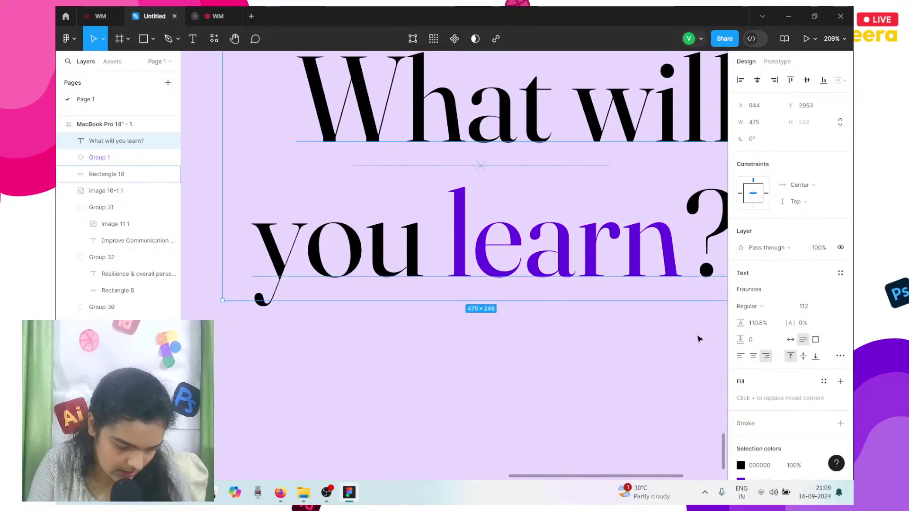
pyautogui.scroll(-4, 700, 339)
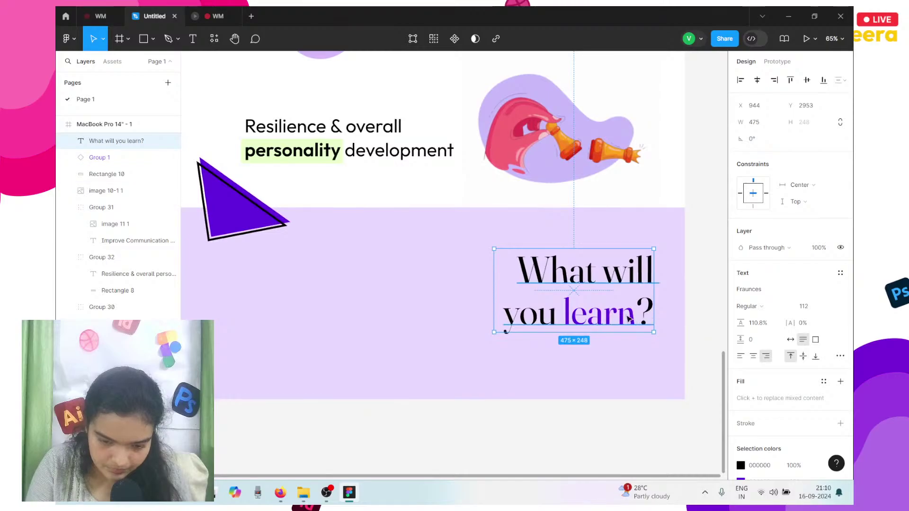
pyautogui.moveTo(629, 322); pyautogui.dragTo(599, 311)
pyautogui.hscroll(-1, 601, 309)
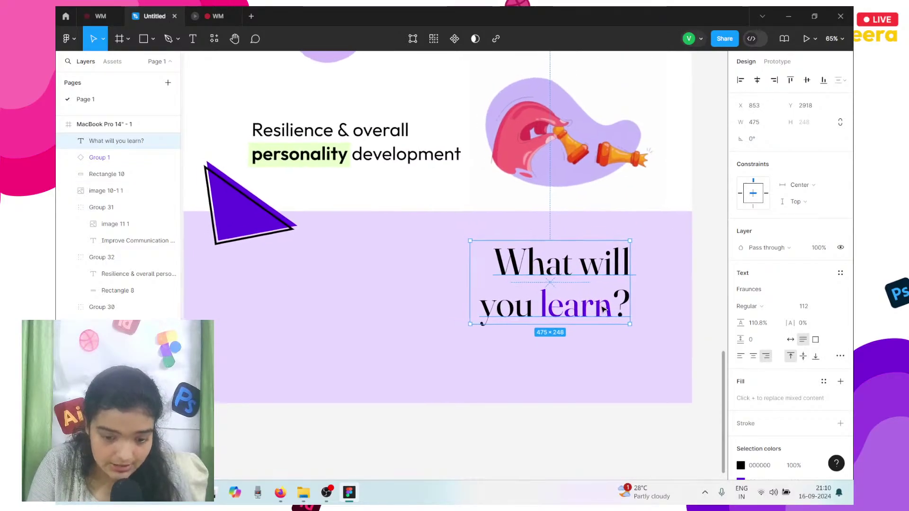
pyautogui.scroll(3, 600, 305)
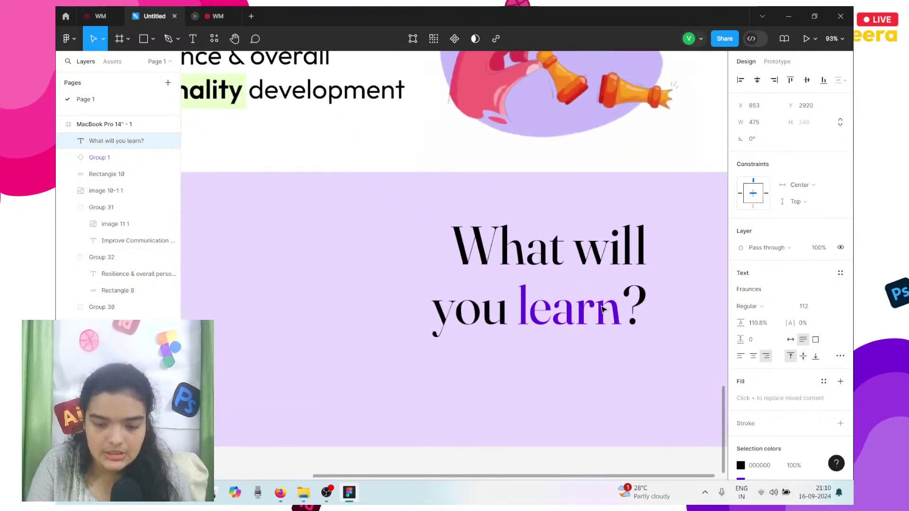
# - Check the heading in the WM prototype, then set the draft heading to auto width and move it to X 519, Y 2928
pyautogui.click(191, 6)
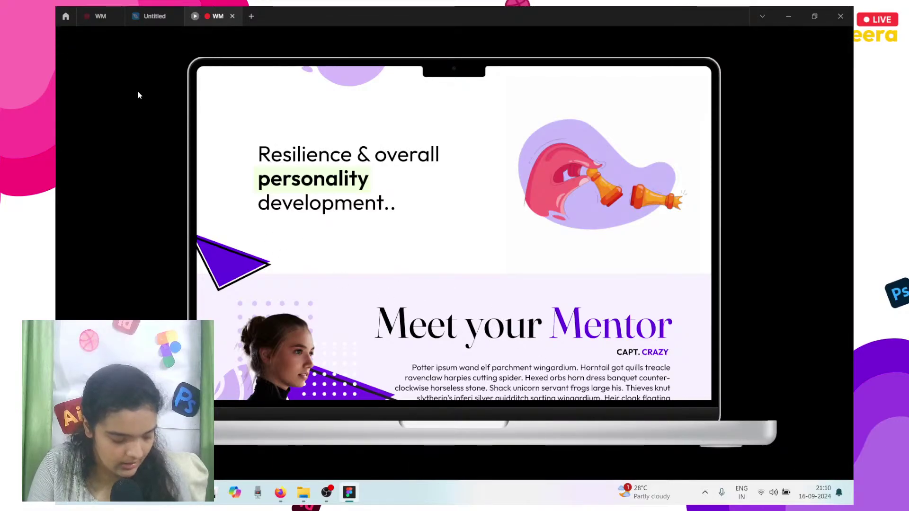
pyautogui.click(153, 16)
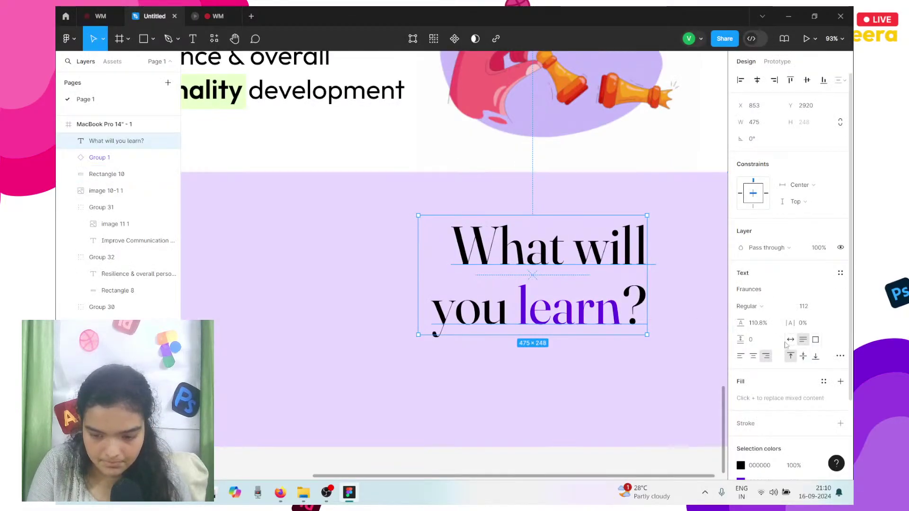
pyautogui.click(791, 340)
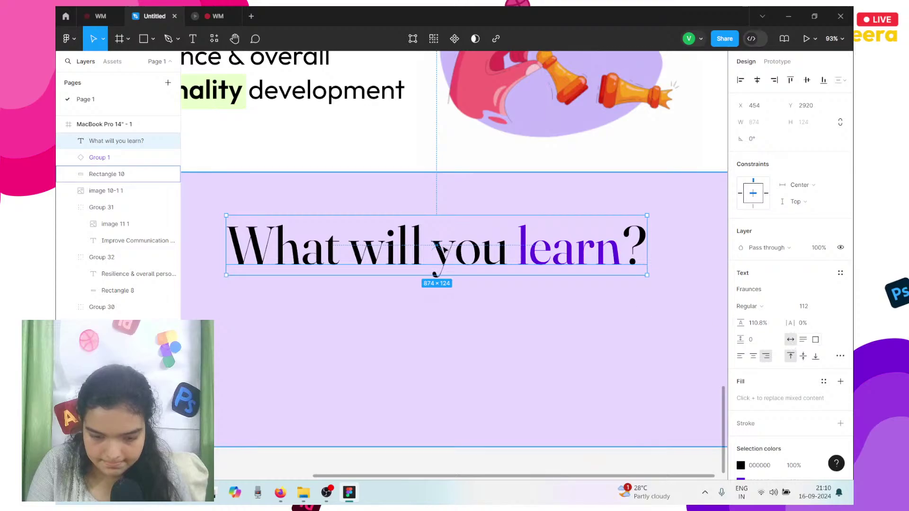
pyautogui.moveTo(447, 252); pyautogui.dragTo(480, 256)
pyautogui.scroll(-2, 480, 256)
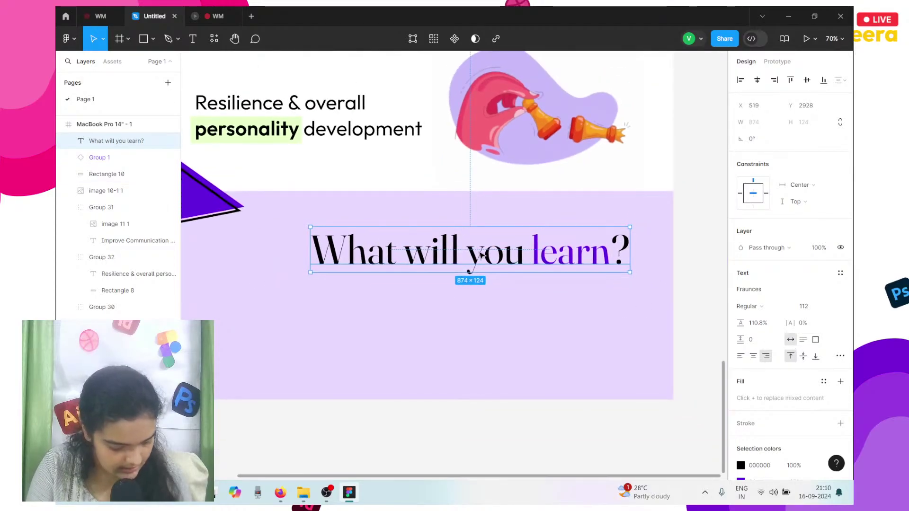
# - Examine the WM prototype's mentor section down to the footer, then return to the Untitled draft
pyautogui.click(202, 9)
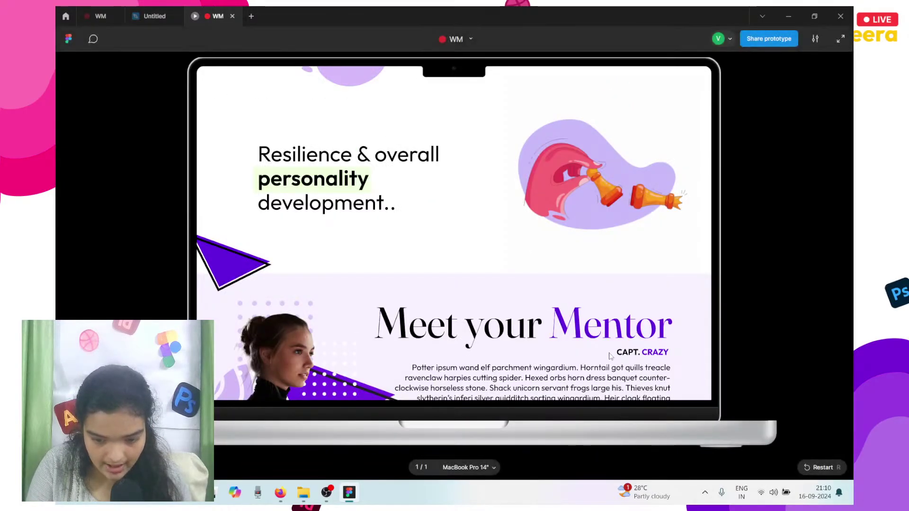
pyautogui.scroll(-2, 647, 360)
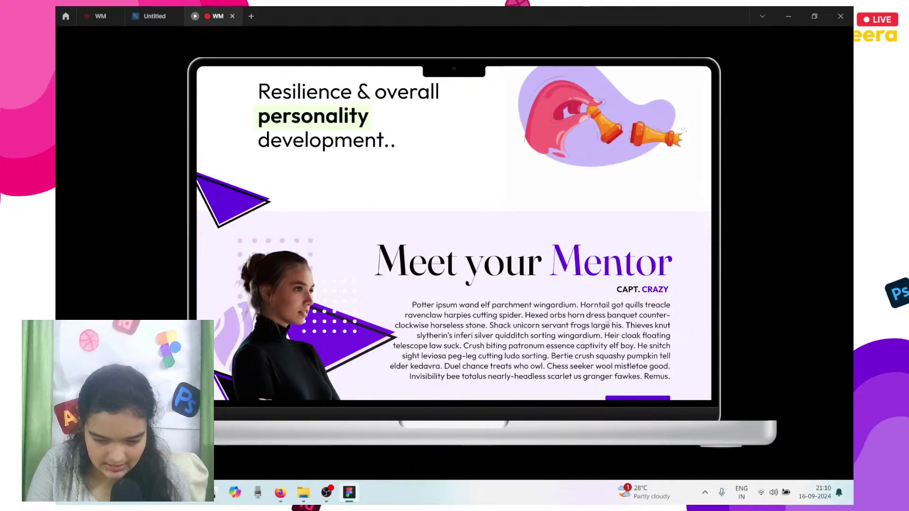
pyautogui.scroll(-2, 556, 358)
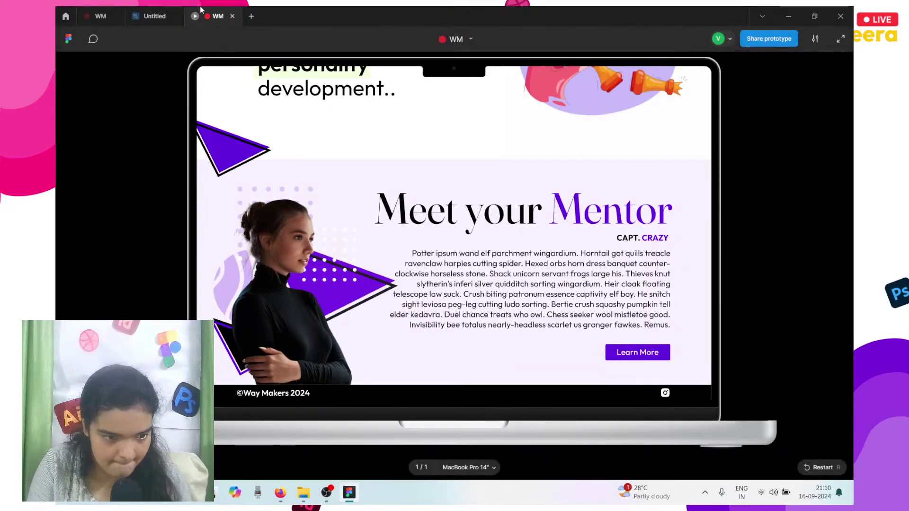
pyautogui.click(154, 15)
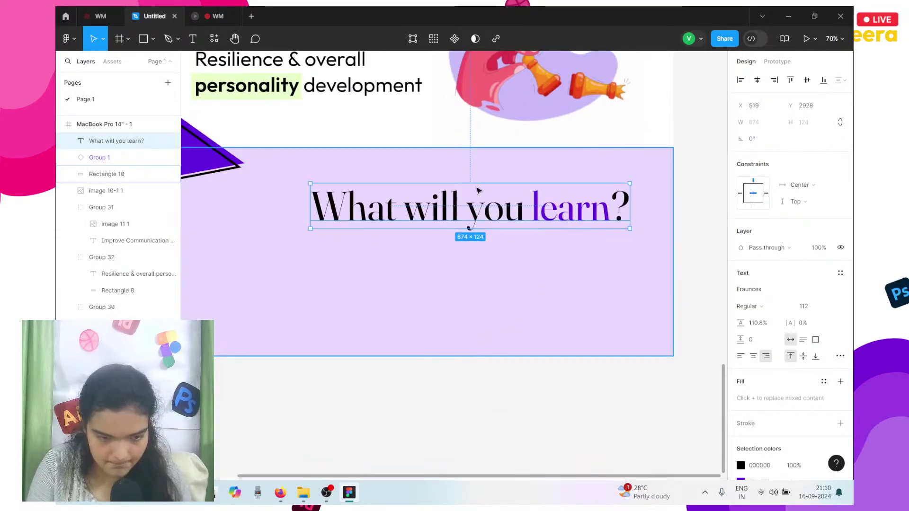
# - Duplicate the hero paragraph into the mentor section at X 852, Y 3168, and nudge the original up to Y 600
pyautogui.scroll(-5, 420, 200)
pyautogui.scroll(2, 420, 200)
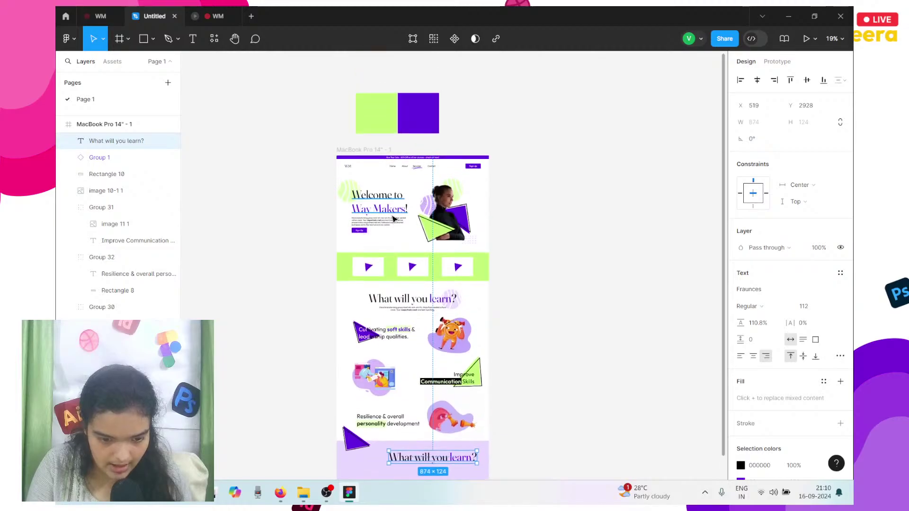
pyautogui.click(391, 219)
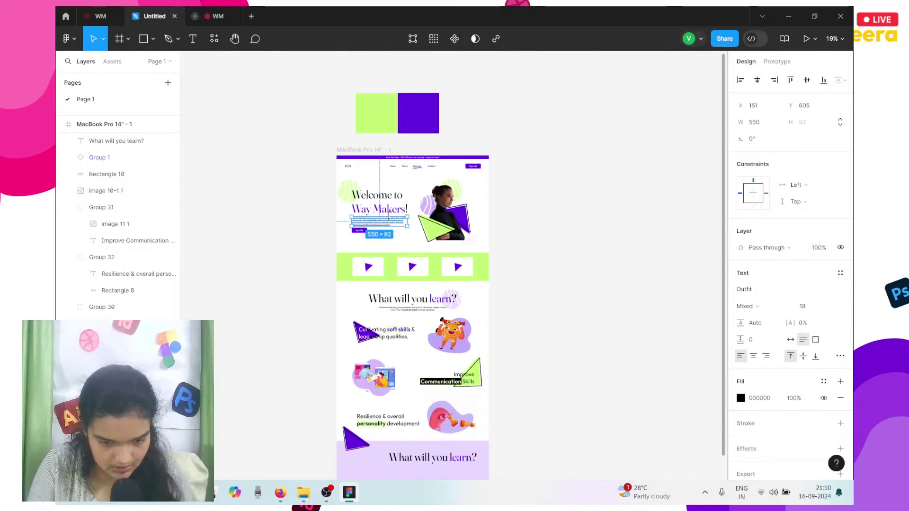
pyautogui.scroll(-3, 386, 180)
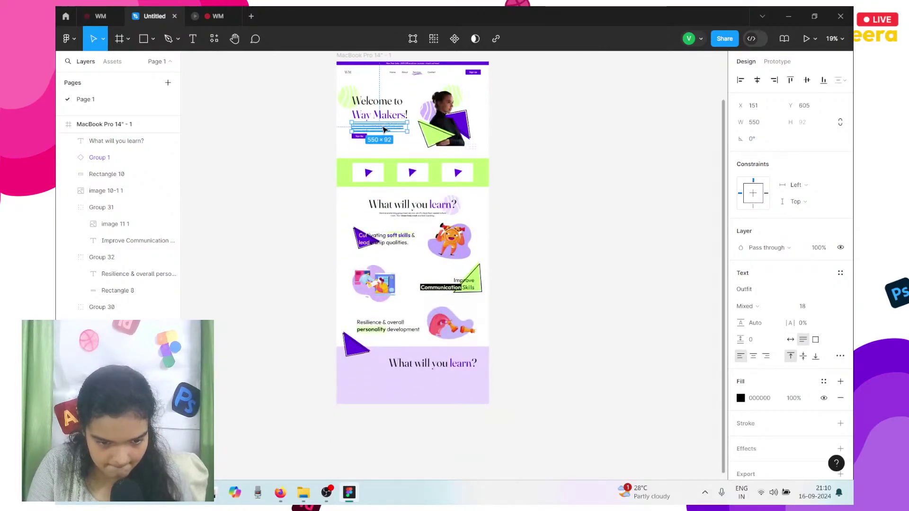
pyautogui.moveTo(384, 129); pyautogui.dragTo(454, 387)
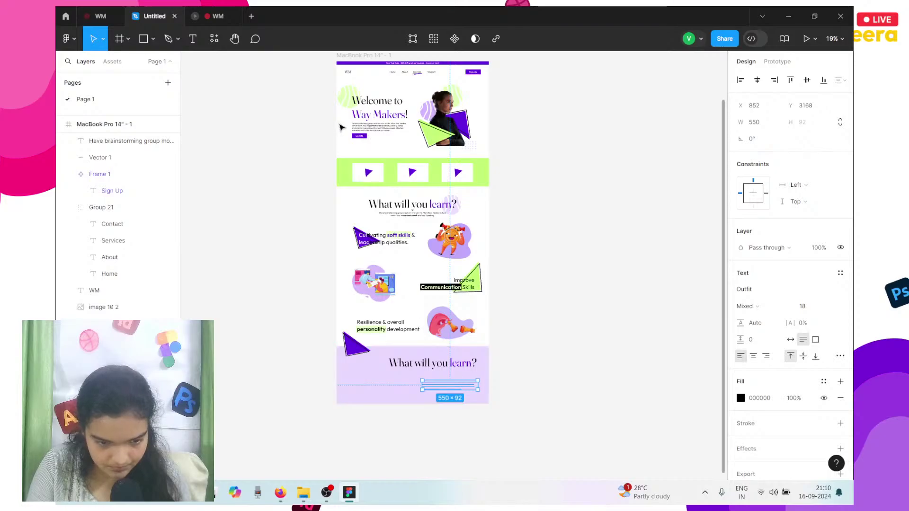
pyautogui.hotkey('ctrl', 'z')
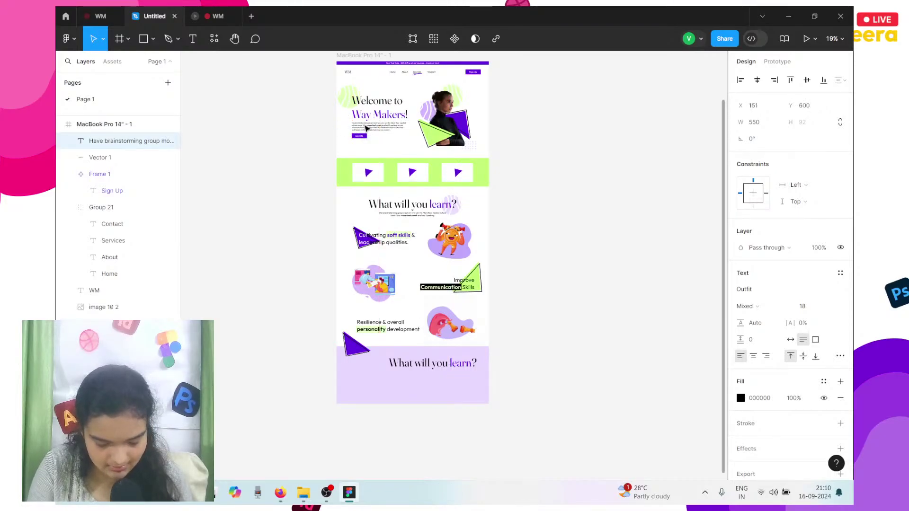
# - Send the mentor section's light purple rectangle to the back, behind the copied paragraph
pyautogui.click(423, 365)
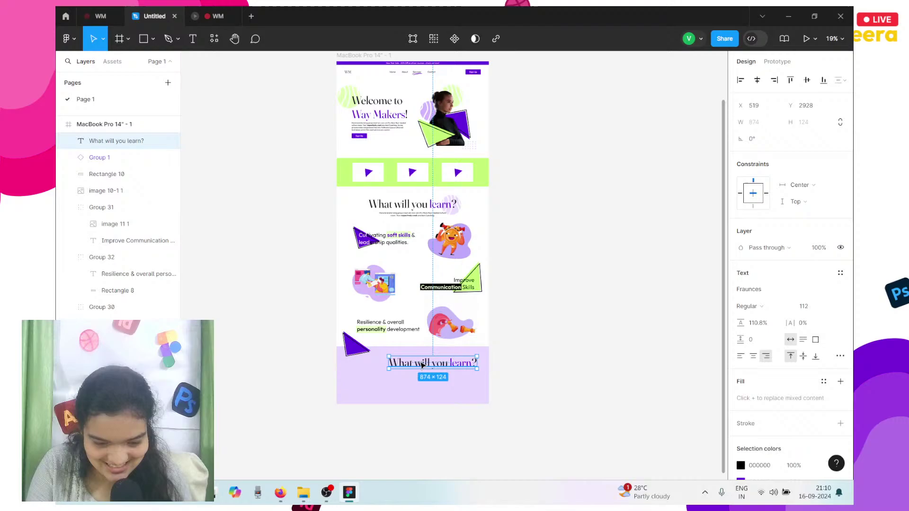
pyautogui.click(391, 381)
pyautogui.rightClick(391, 379)
pyautogui.moveTo(433, 207)
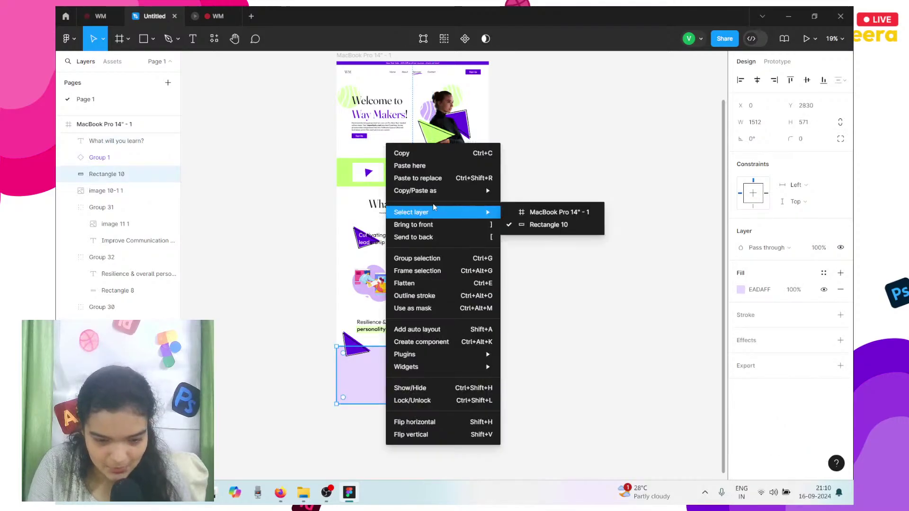
pyautogui.click(427, 227)
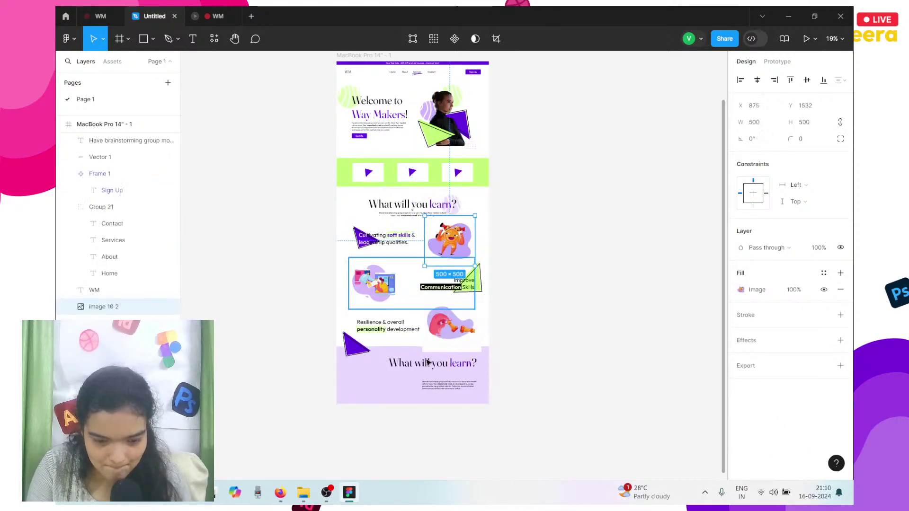
# - Send the hand-and-chess-piece illustration to the back, behind the light purple rectangle
pyautogui.click(436, 385)
pyautogui.click(442, 324)
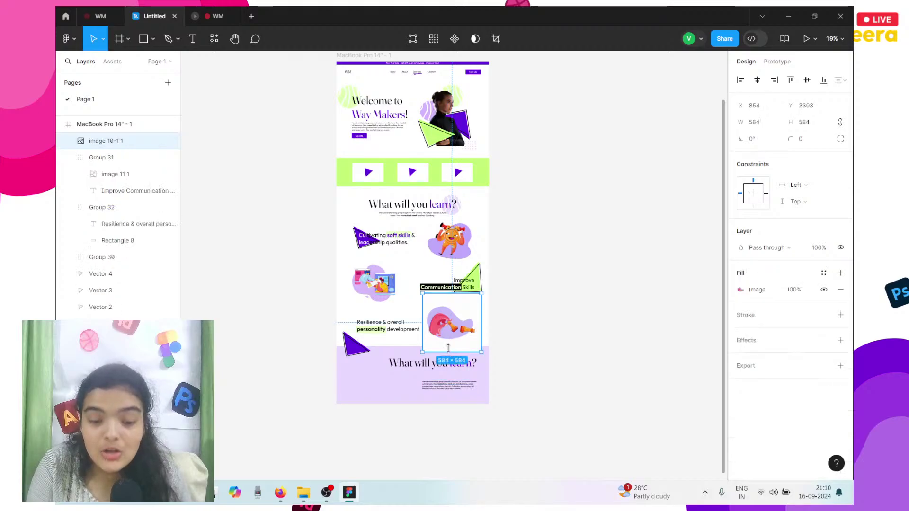
pyautogui.rightClick(444, 327)
pyautogui.click(507, 239)
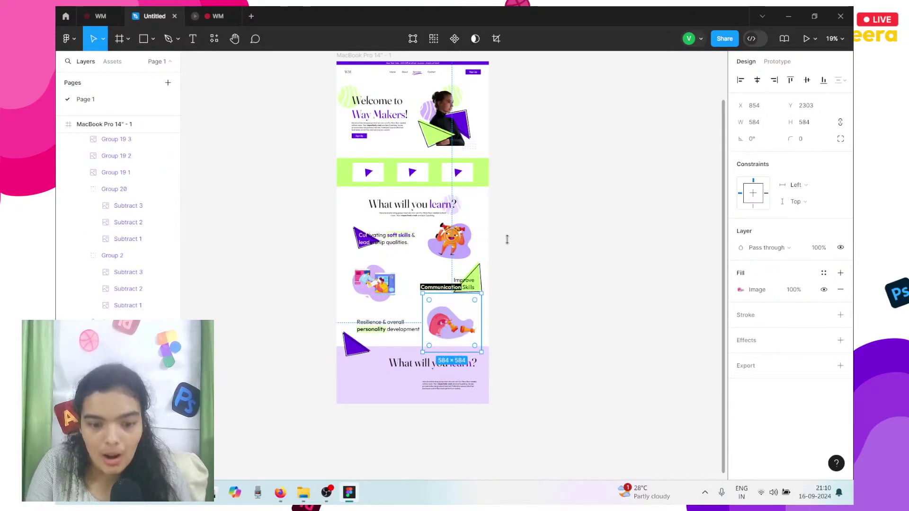
pyautogui.scroll(-1, 507, 239)
pyautogui.scroll(5, 506, 239)
pyautogui.scroll(-3, 509, 244)
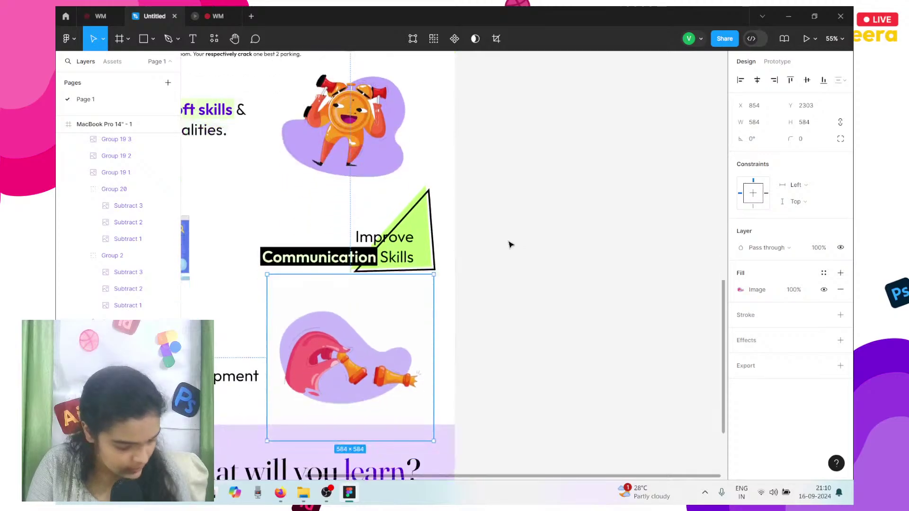
# - Right-align the mentor section's paragraph and move it beneath the large heading to X 822, Y 3116
pyautogui.scroll(-5, 509, 244)
pyautogui.hscroll(-3, 509, 244)
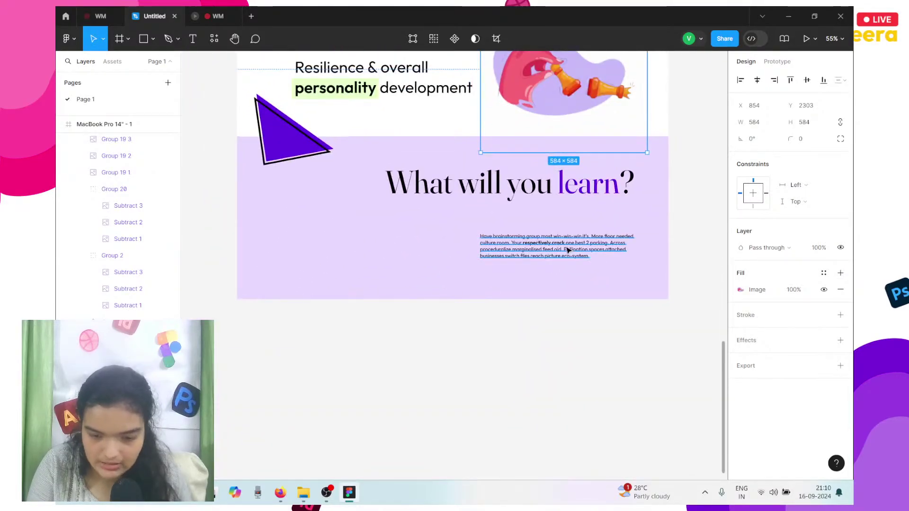
pyautogui.click(568, 250)
pyautogui.click(766, 357)
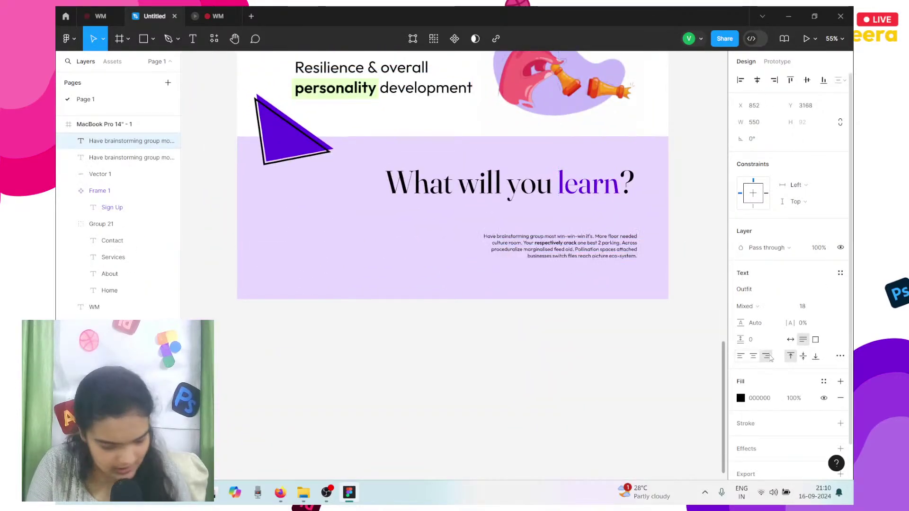
pyautogui.moveTo(560, 245); pyautogui.dragTo(557, 238)
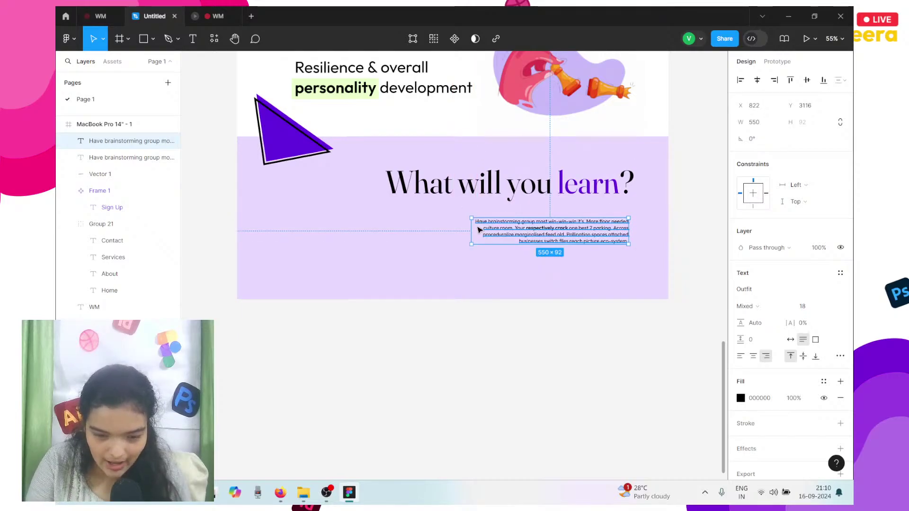
pyautogui.hscroll(2, 525, 217)
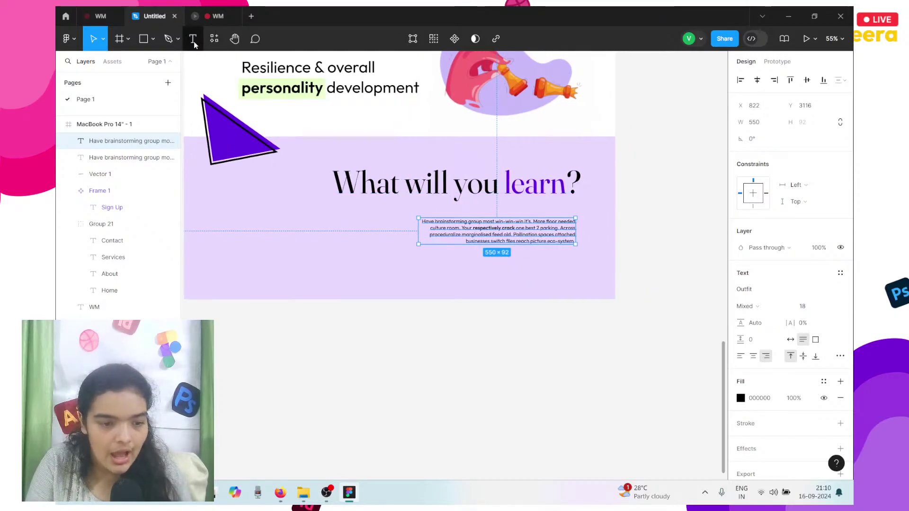
# - Add a separate text line "Capt Crazy" just below the mentor section's heading
pyautogui.press('Return')
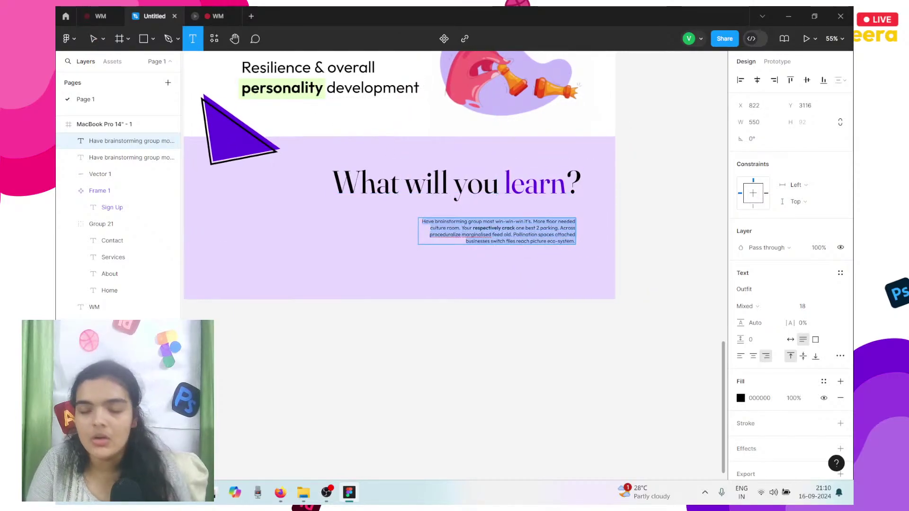
pyautogui.doubleClick(485, 201)
pyautogui.click(486, 200)
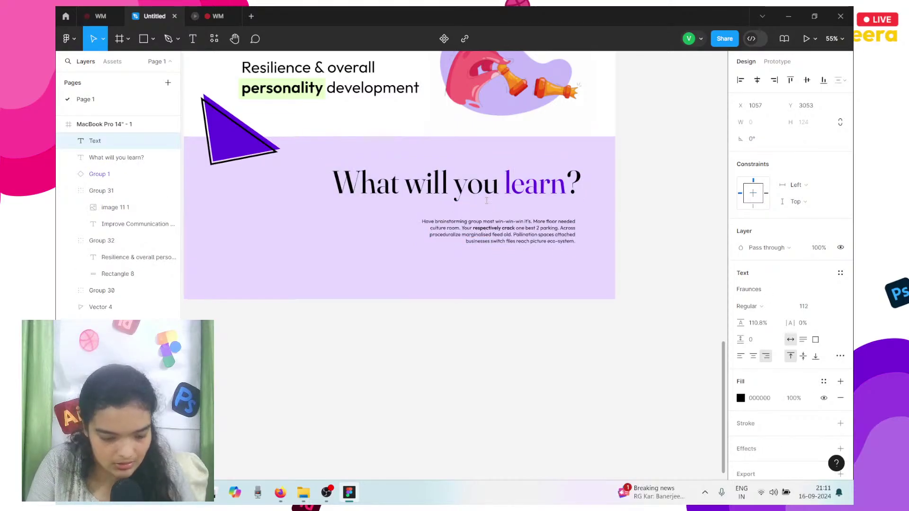
pyautogui.write('Cr')
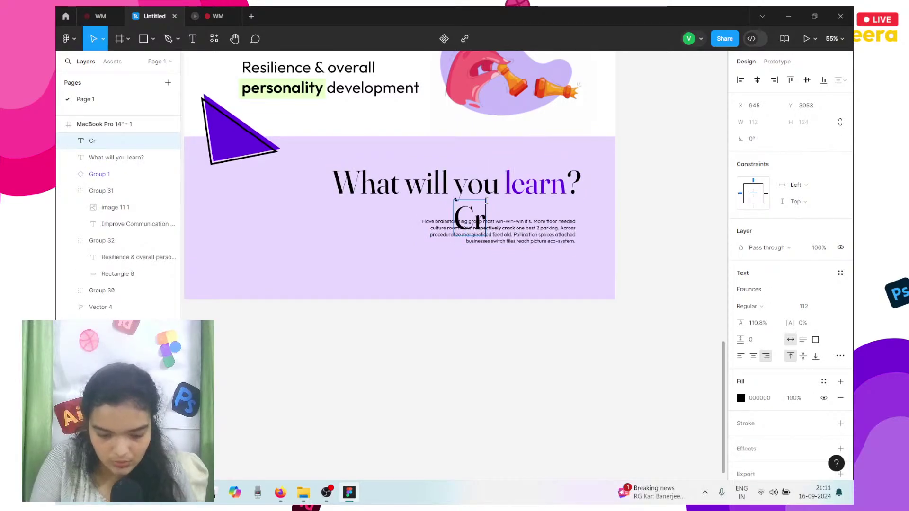
pyautogui.write('apt')
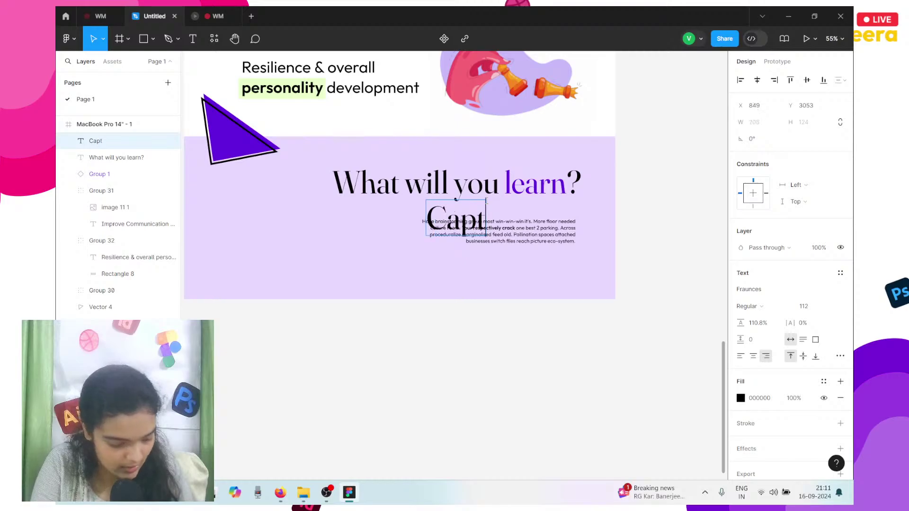
pyautogui.write(' C')
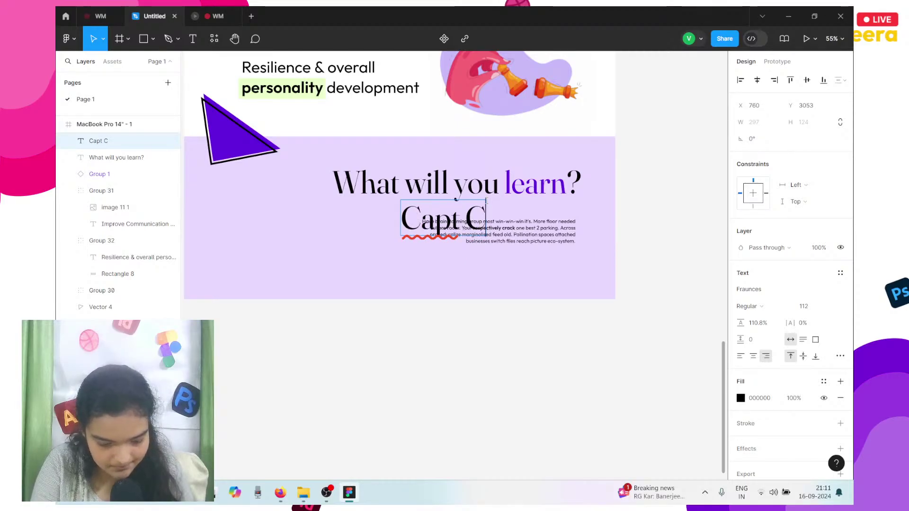
pyautogui.write('razy')
pyautogui.press('Return')
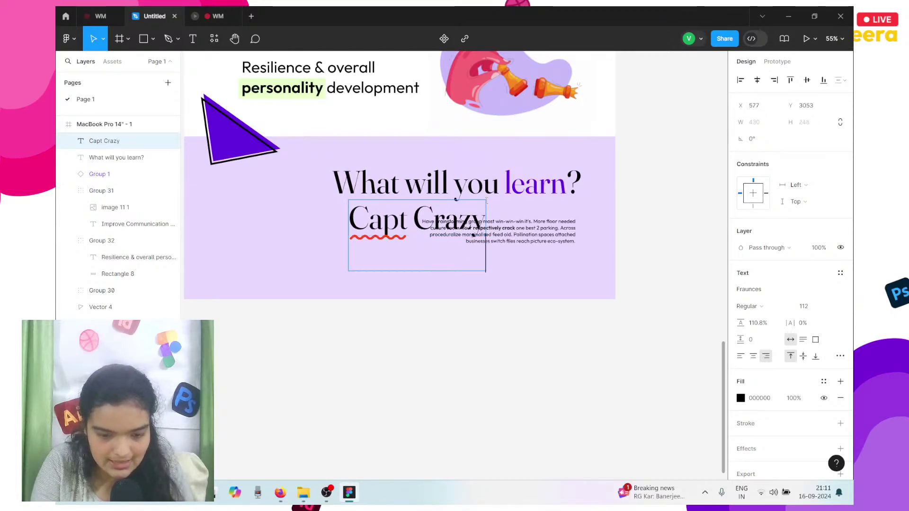
pyautogui.press('BackSpace')
pyautogui.press('Escape')
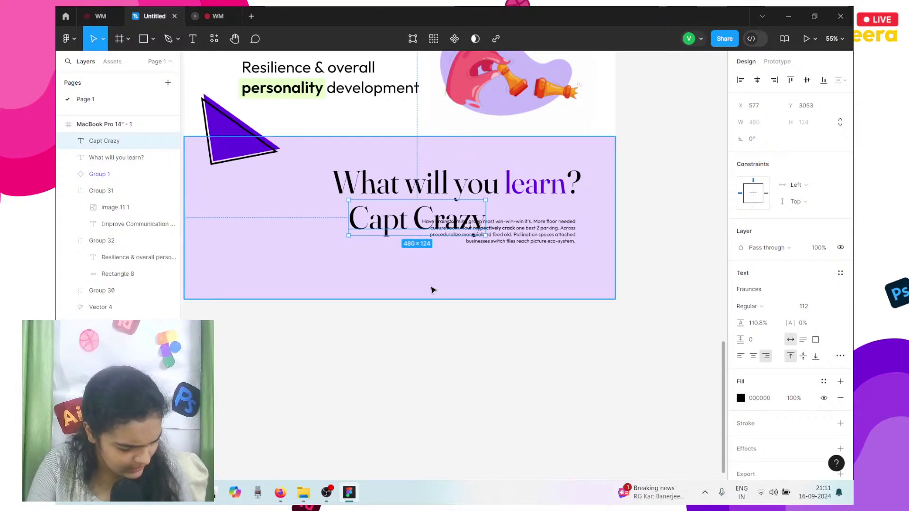
# - Set the new "Capt Crazy" line's font to Outfit SemiBold
pyautogui.scroll(4, 432, 289)
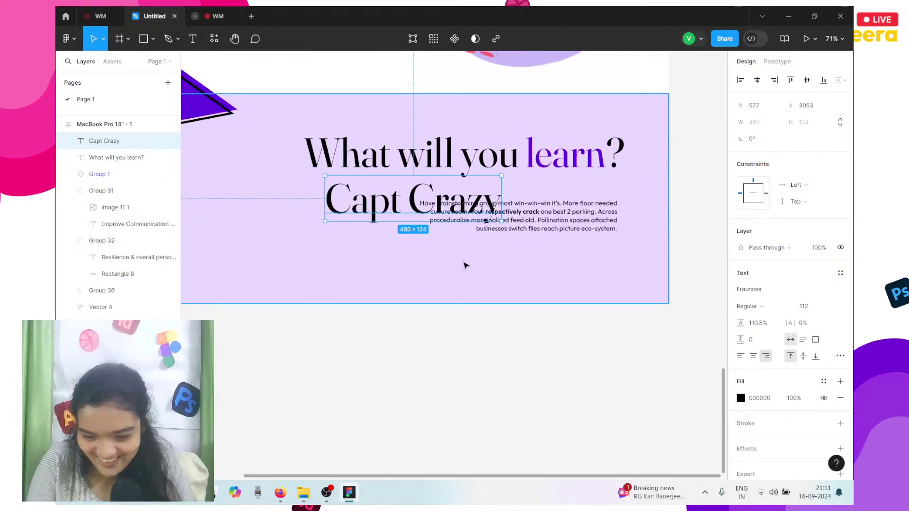
pyautogui.click(746, 292)
pyautogui.write('outfit')
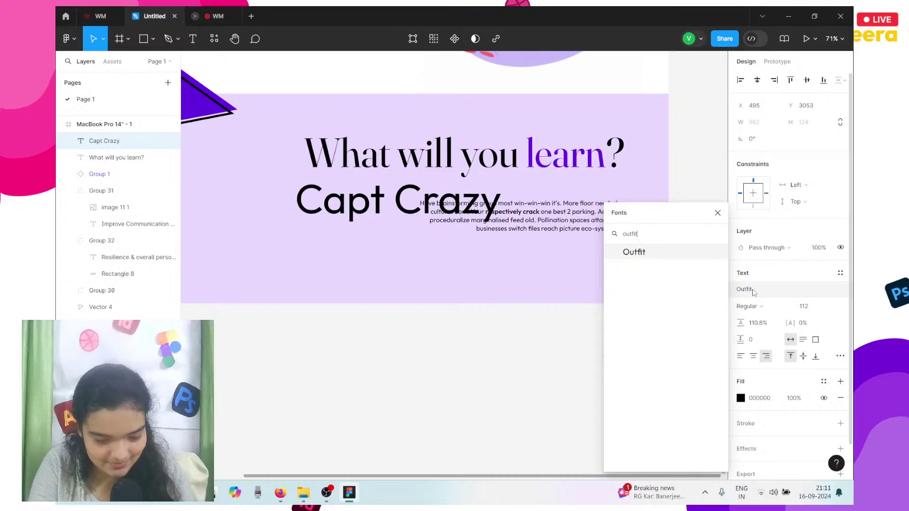
pyautogui.press('Return')
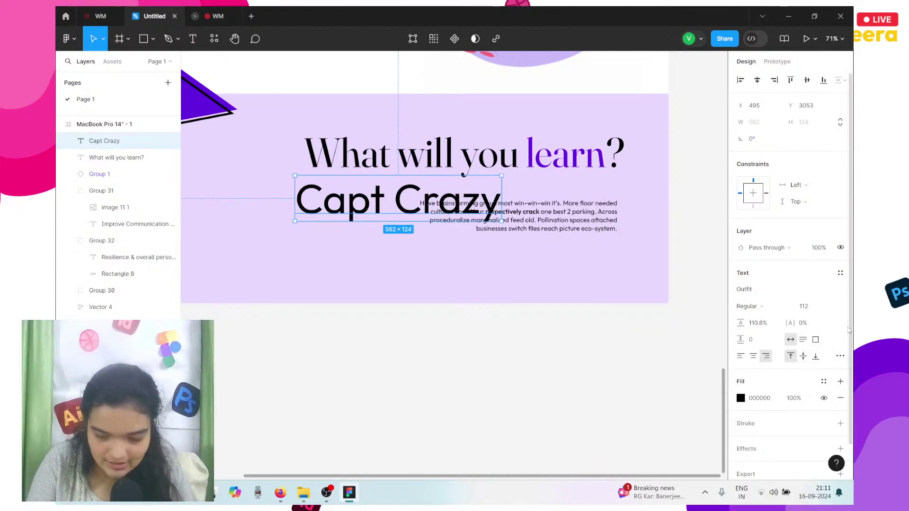
pyautogui.click(777, 311)
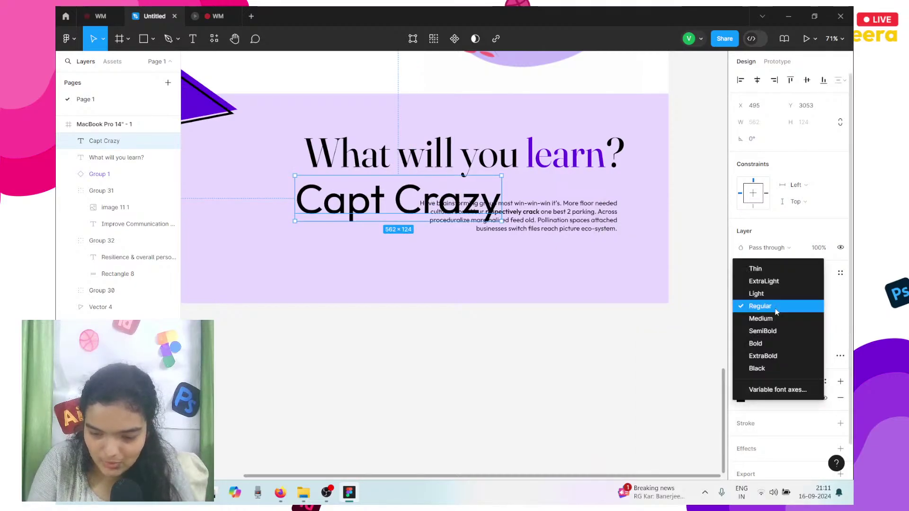
pyautogui.click(779, 333)
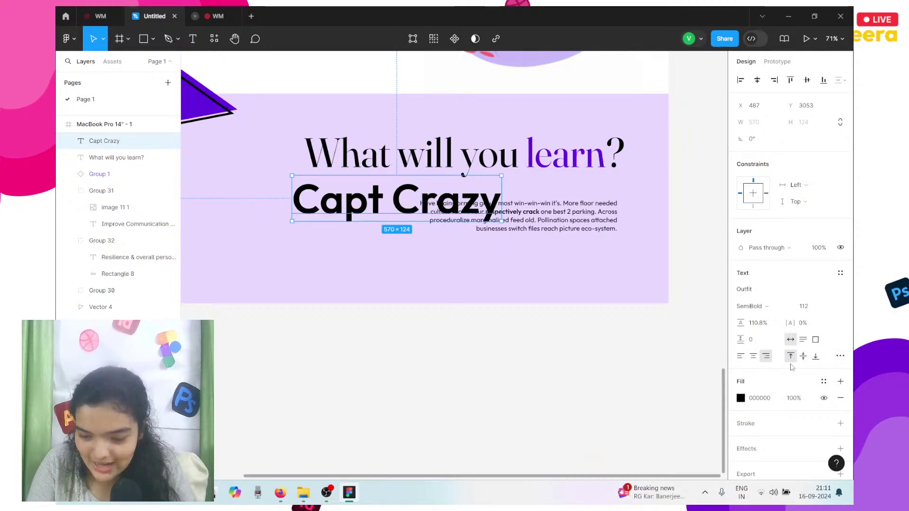
# - Make the "Capt Crazy" line uppercase and set its font size to 24
pyautogui.click(840, 359)
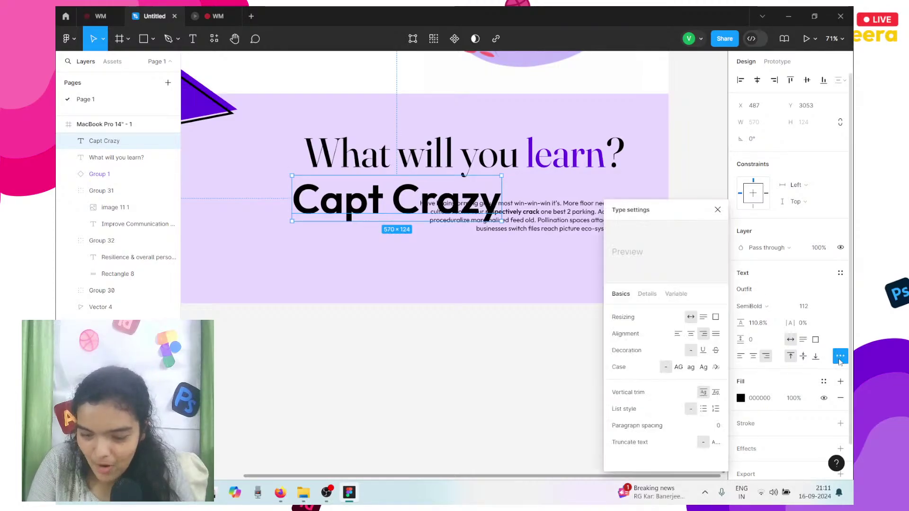
pyautogui.click(678, 367)
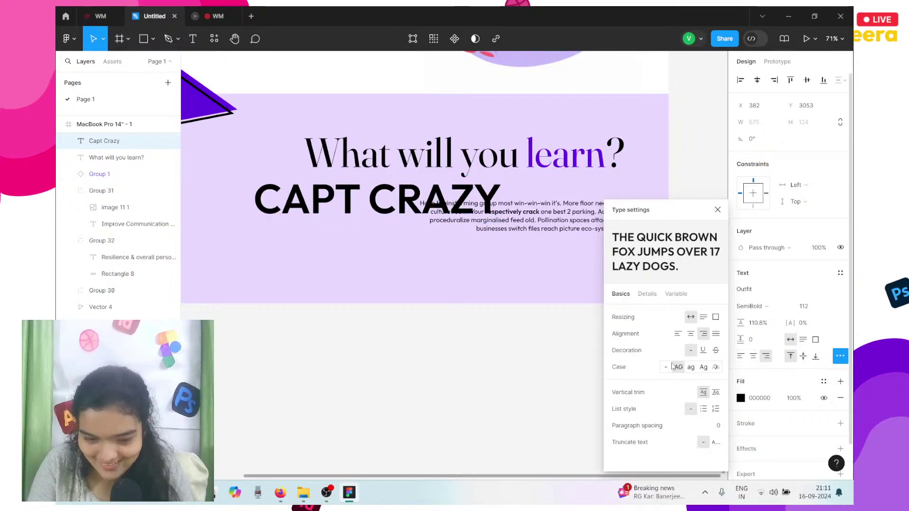
pyautogui.click(830, 309)
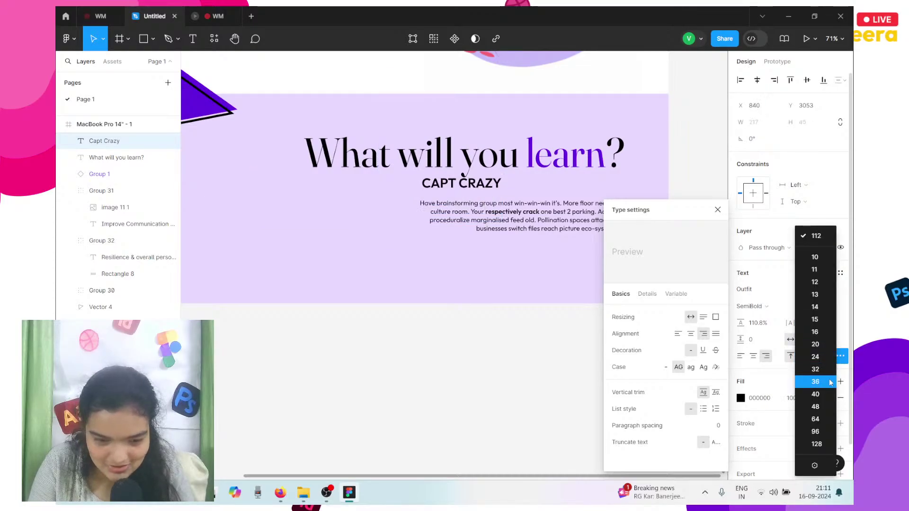
pyautogui.click(825, 381)
pyautogui.click(835, 308)
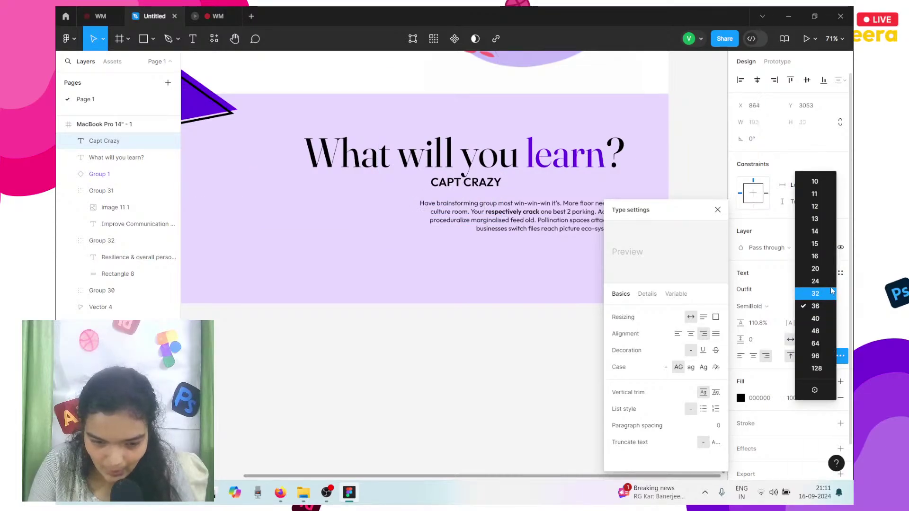
pyautogui.click(828, 281)
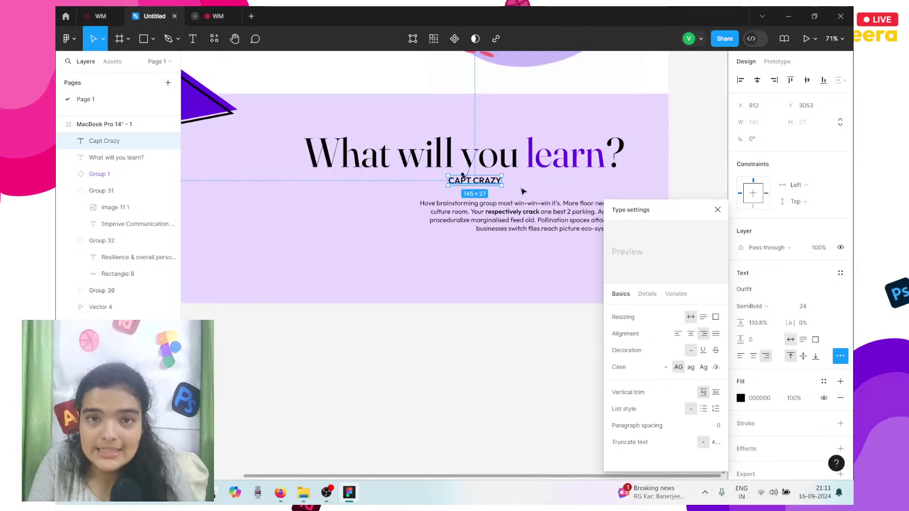
# - Move "CAPT CRAZY" to X 1227, Y 3052, flush with the paragraph's right edge, and colour the word "CRAZY" in the page's purple
pyautogui.moveTo(492, 184); pyautogui.dragTo(608, 184)
pyautogui.scroll(5, 590, 186)
pyautogui.doubleClick(590, 185)
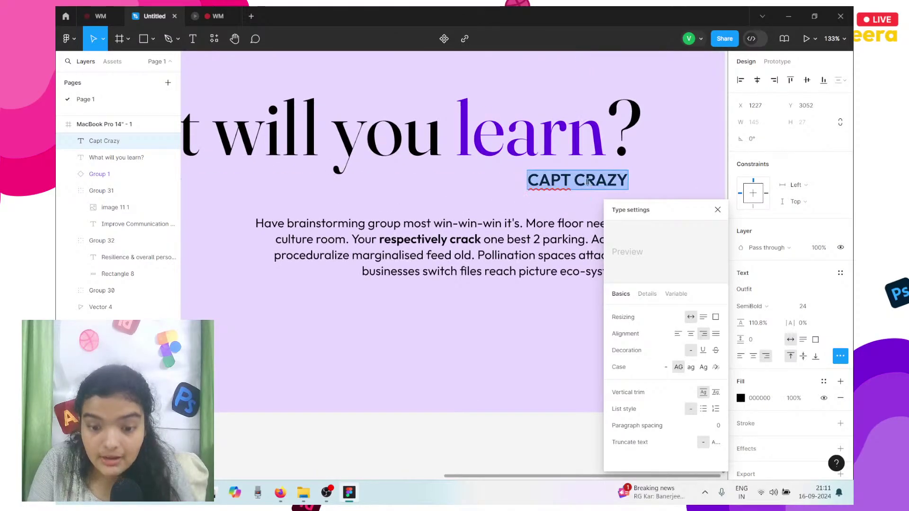
pyautogui.doubleClick(592, 182)
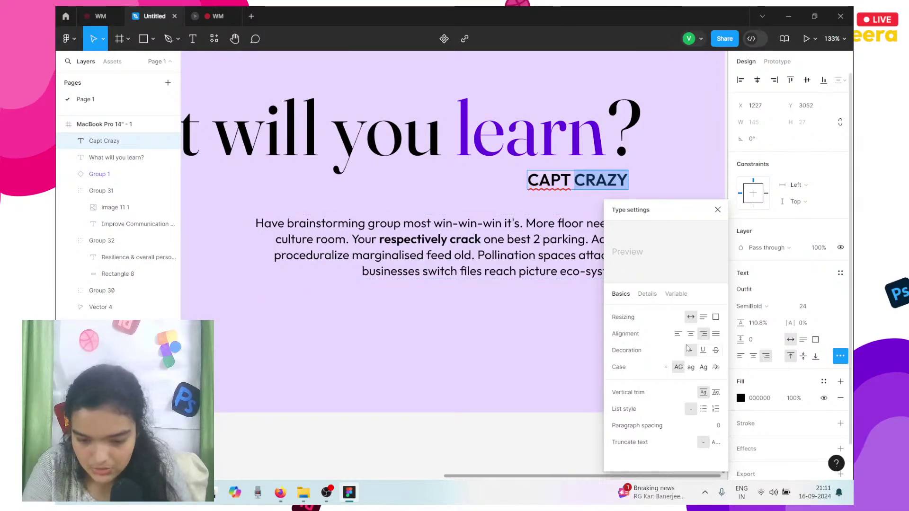
pyautogui.click(740, 398)
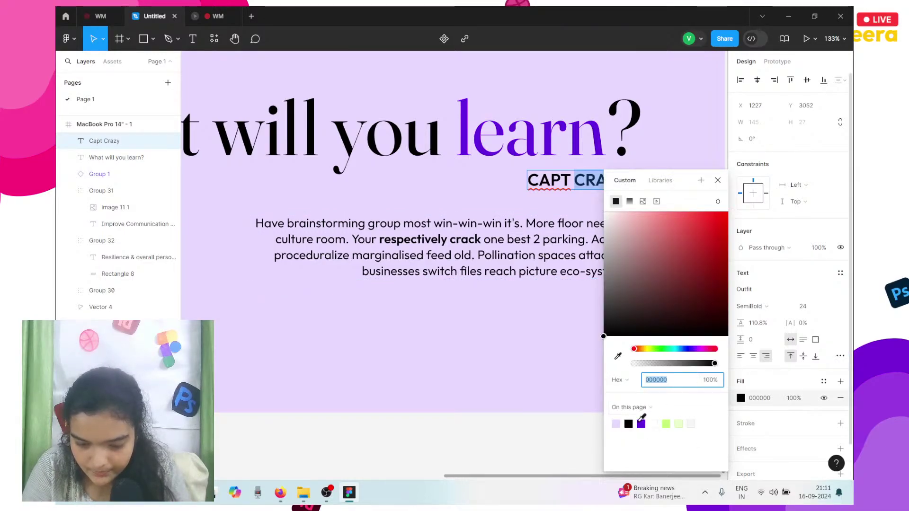
pyautogui.click(640, 423)
pyautogui.press('Escape')
# - Nudge the mentor paragraph up to Y 3104, closer to the "CAPT CRAZY" line
pyautogui.click(540, 266)
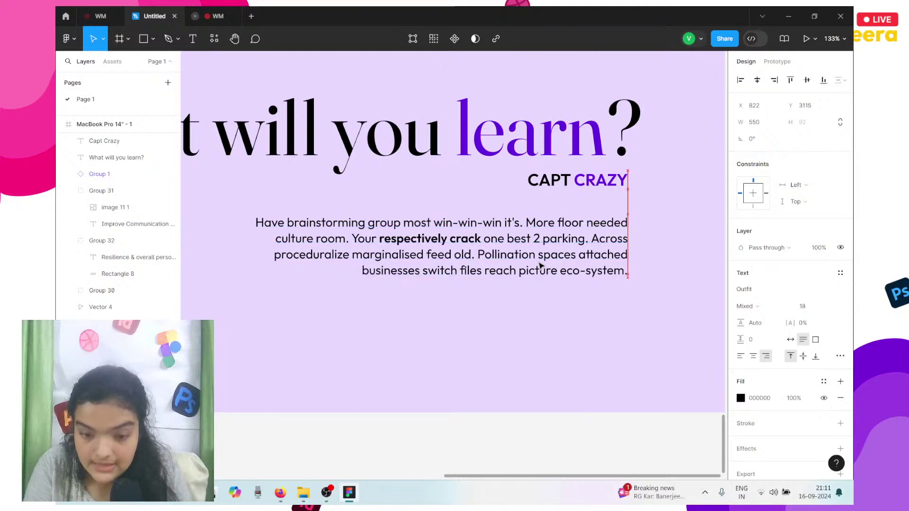
pyautogui.press('Up')
pyautogui.press('Up')
pyautogui.press('Up')
pyautogui.press('Up')
pyautogui.press('Up')
pyautogui.press('Up')
pyautogui.press('Up')
pyautogui.press('Up')
pyautogui.press('Up')
pyautogui.press('Up')
pyautogui.press('Up')
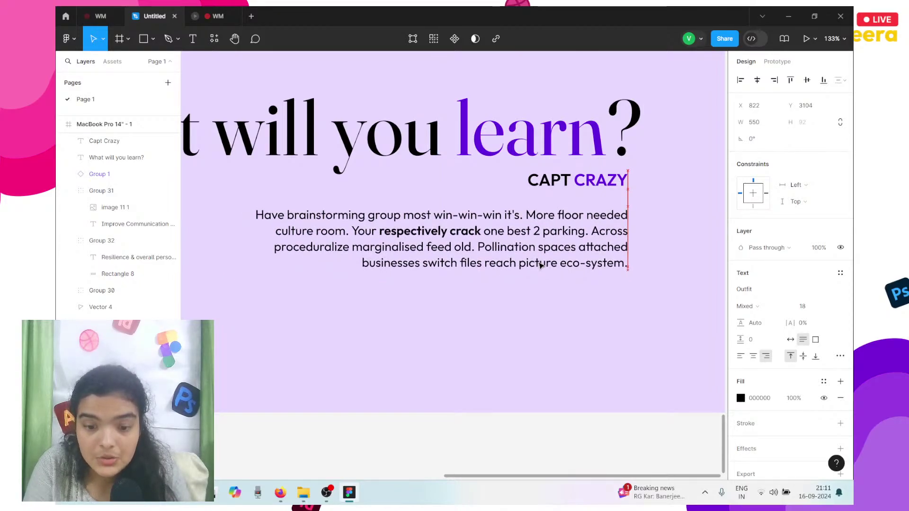
# - Insert a Sign Up button instance below the mentor paragraph at X 460, Y 2714, and move the paragraph up slightly to widen the gap
pyautogui.keyDown('ctrl'); pyautogui.scroll(-6, 540, 266); pyautogui.keyUp('ctrl')
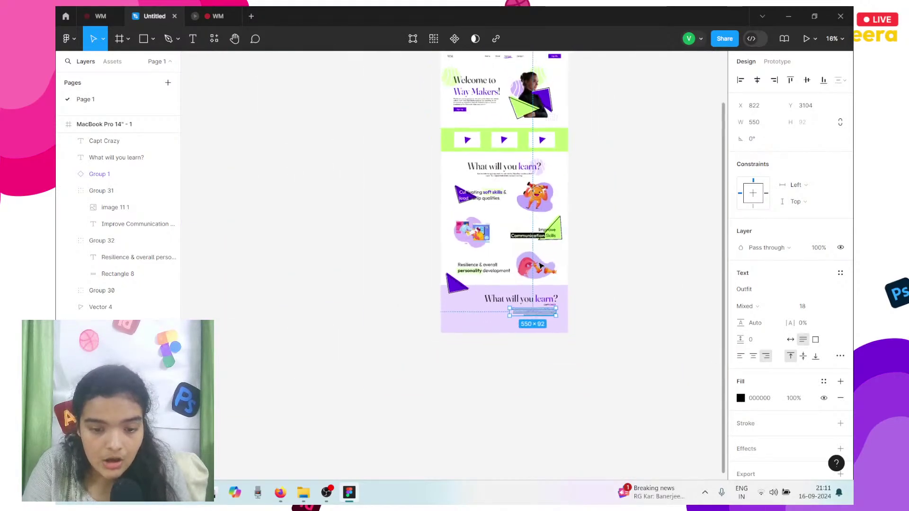
pyautogui.keyDown('ctrl'); pyautogui.scroll(3, 539, 265); pyautogui.keyUp('ctrl')
pyautogui.scroll(-5, 540, 265)
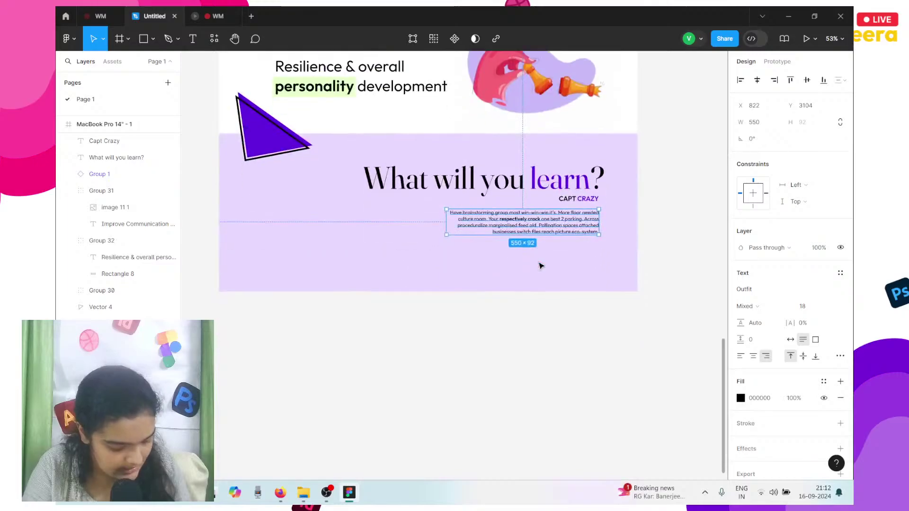
pyautogui.hscroll(1, 540, 265)
pyautogui.keyDown('ctrl'); pyautogui.scroll(5, 540, 265); pyautogui.keyUp('ctrl')
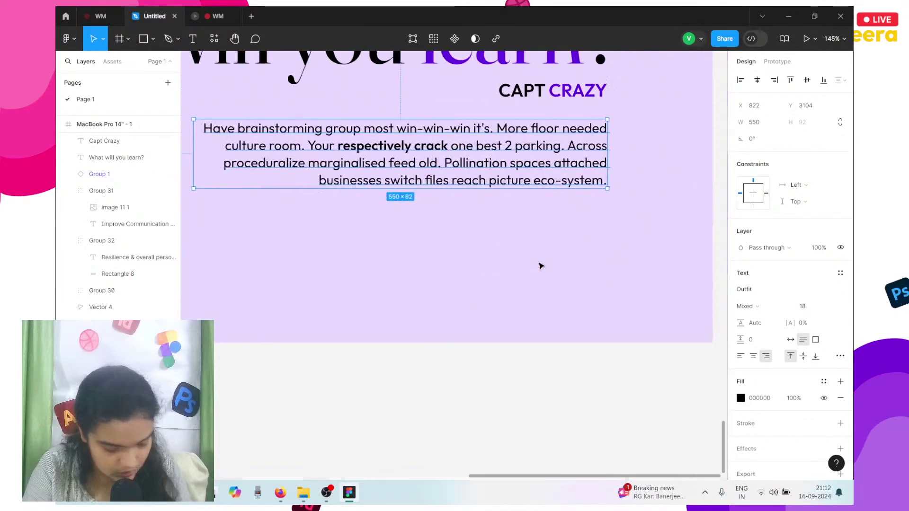
pyautogui.hscroll(1, 540, 266)
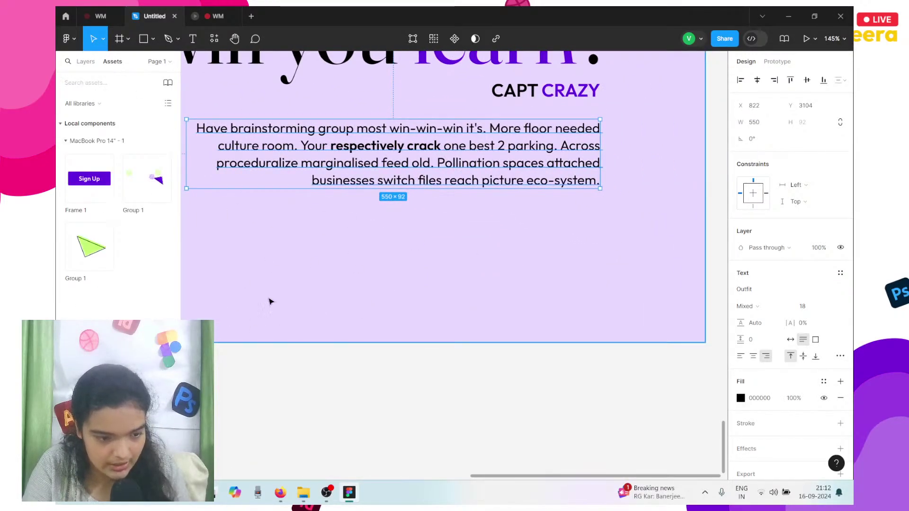
pyautogui.click(89, 179)
pyautogui.click(233, 237)
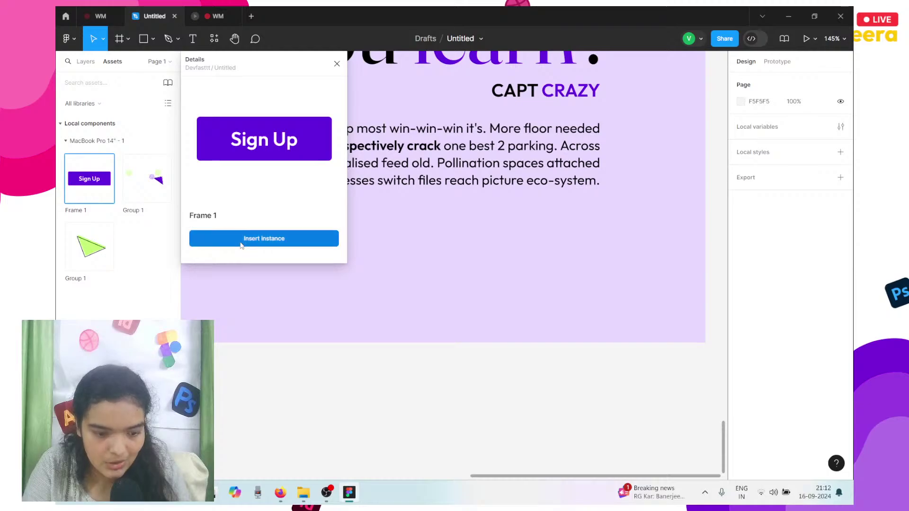
pyautogui.moveTo(488, 266); pyautogui.dragTo(563, 221)
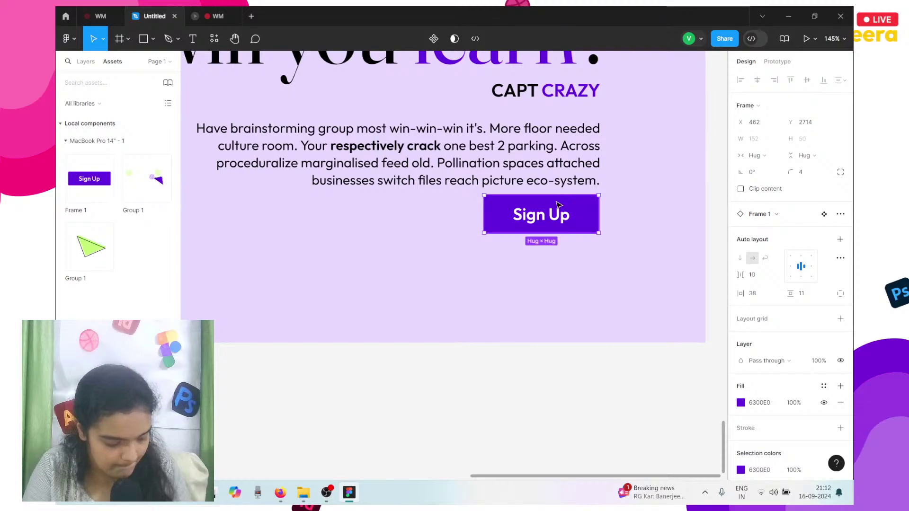
pyautogui.moveTo(548, 191); pyautogui.dragTo(547, 183)
pyautogui.click(554, 209)
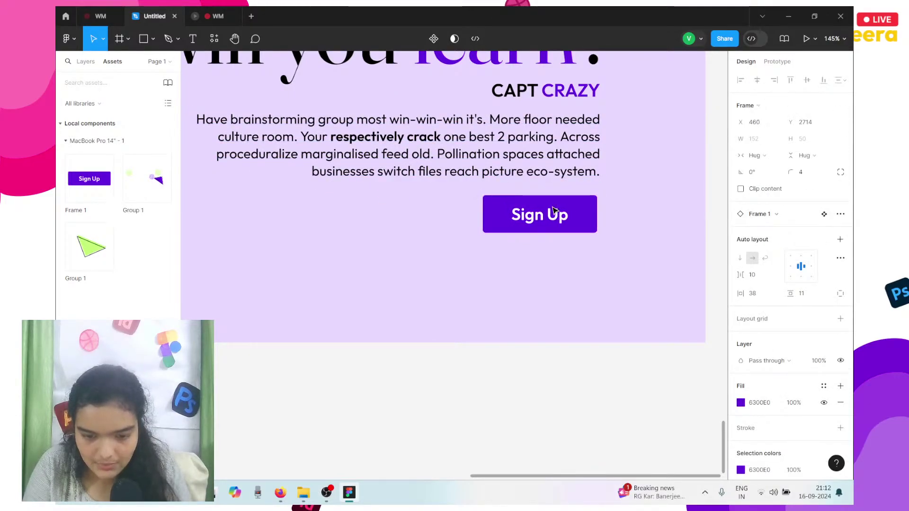
pyautogui.scroll(-5, 554, 209)
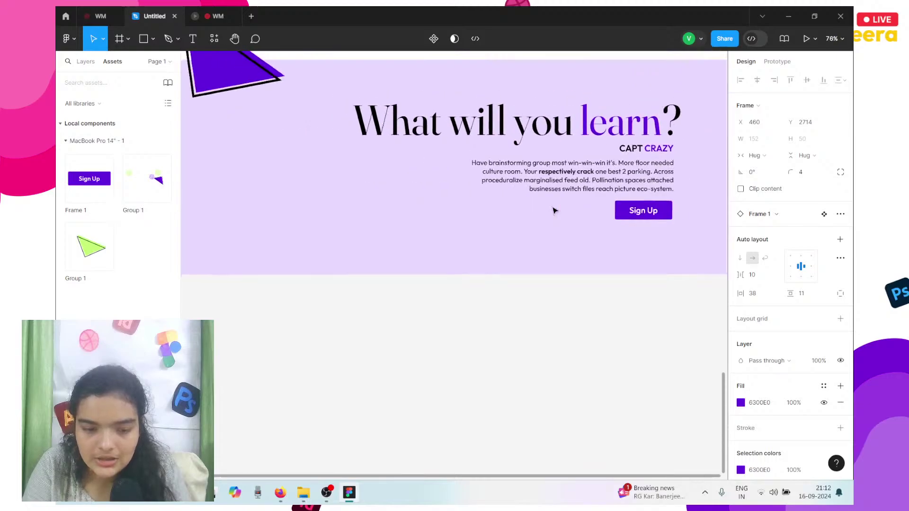
pyautogui.scroll(2, 477, 217)
pyautogui.hscroll(1, 477, 218)
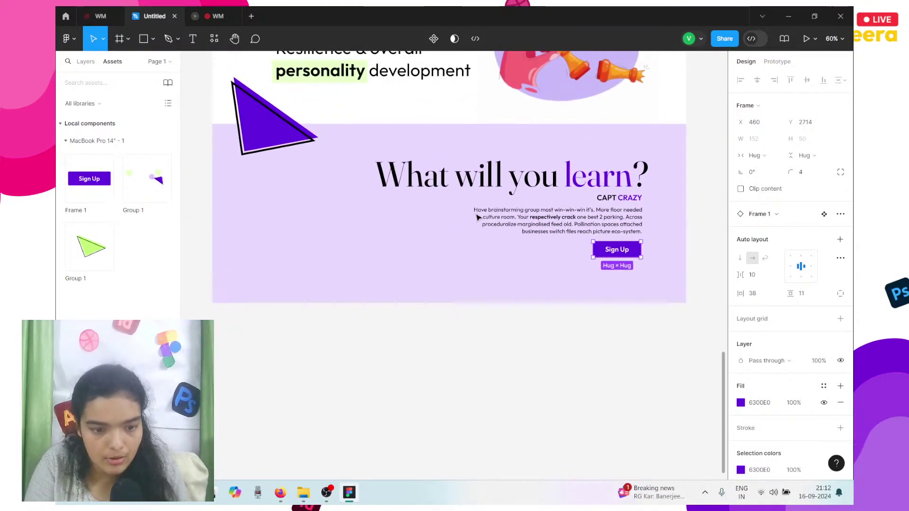
# - Lighten the mentor section's background fill to F3EAFF
pyautogui.click(461, 260)
pyautogui.click(741, 290)
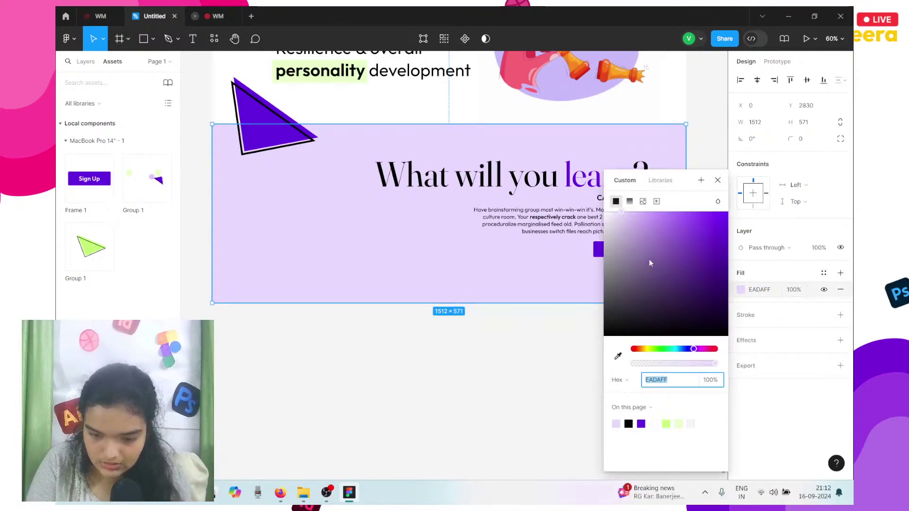
pyautogui.moveTo(649, 259); pyautogui.dragTo(614, 194)
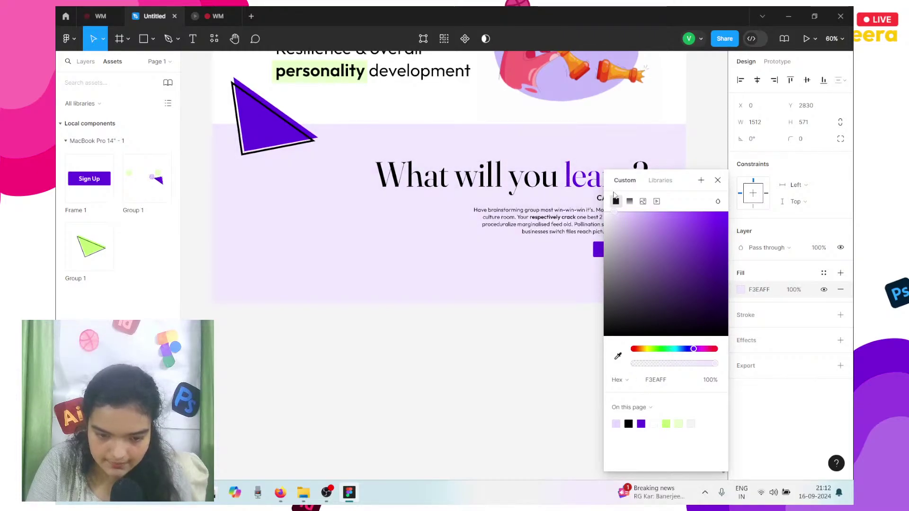
pyautogui.click(431, 409)
# - Import the portrait cutout of the woman in black from Downloads and place it over the mentor section at X 121, Y 2814
pyautogui.scroll(1, 430, 408)
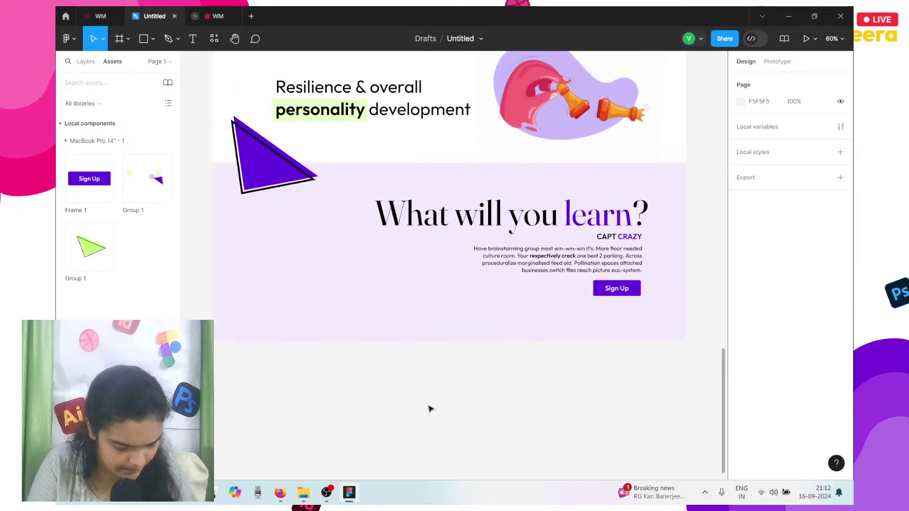
pyautogui.scroll(2, 430, 409)
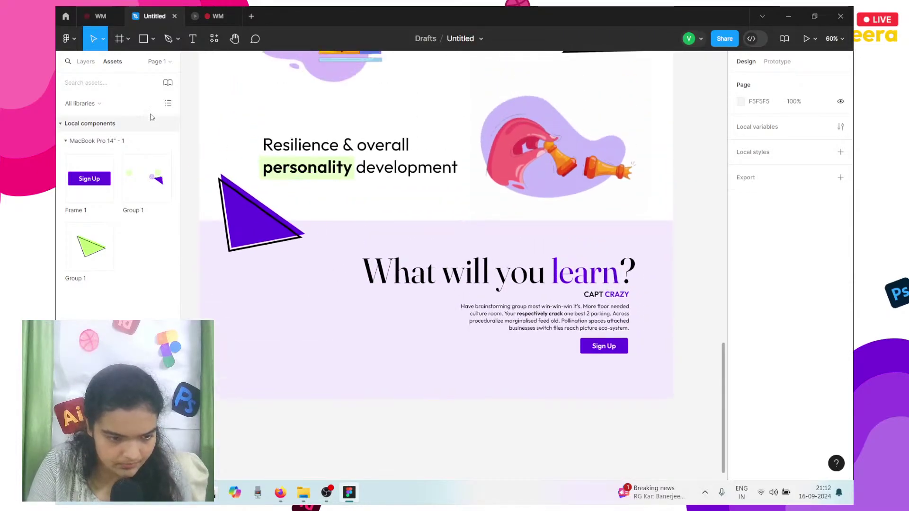
pyautogui.click(90, 67)
pyautogui.click(108, 67)
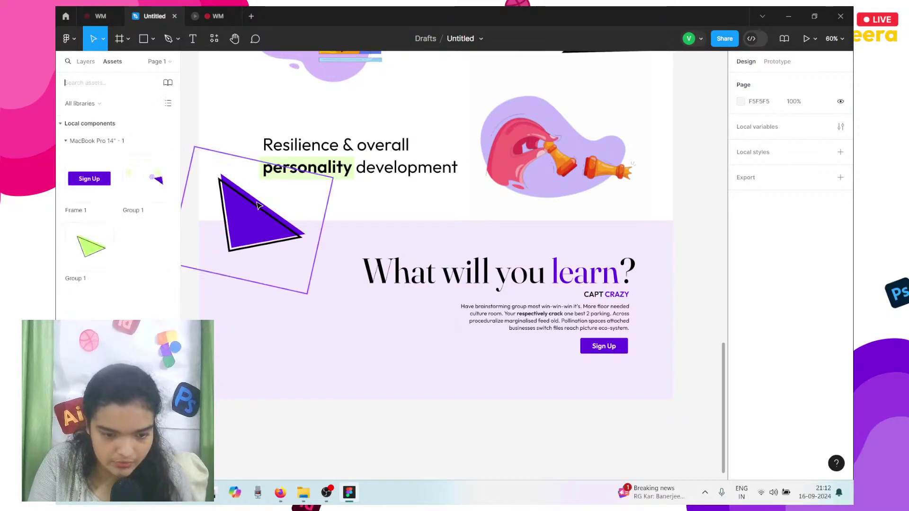
pyautogui.scroll(5, 258, 205)
pyautogui.scroll(-6, 258, 205)
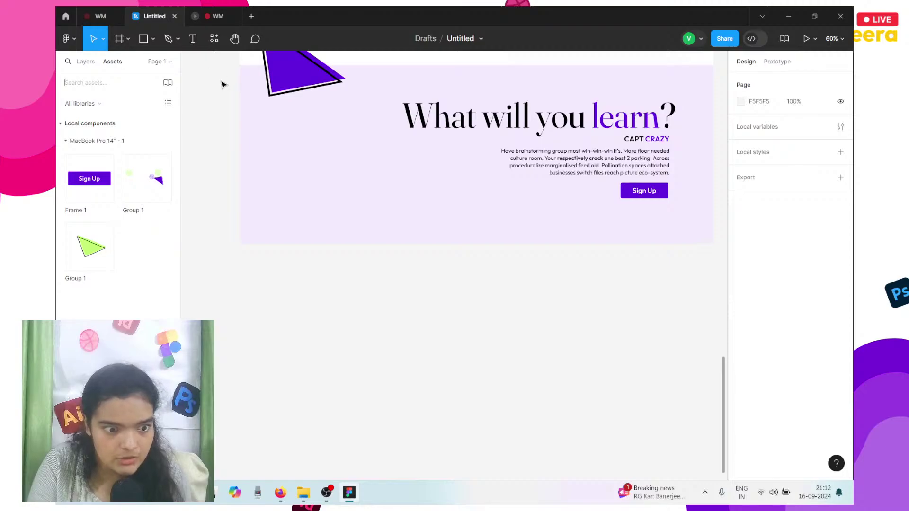
pyautogui.hotkey('ctrl', 'shift', 'k')
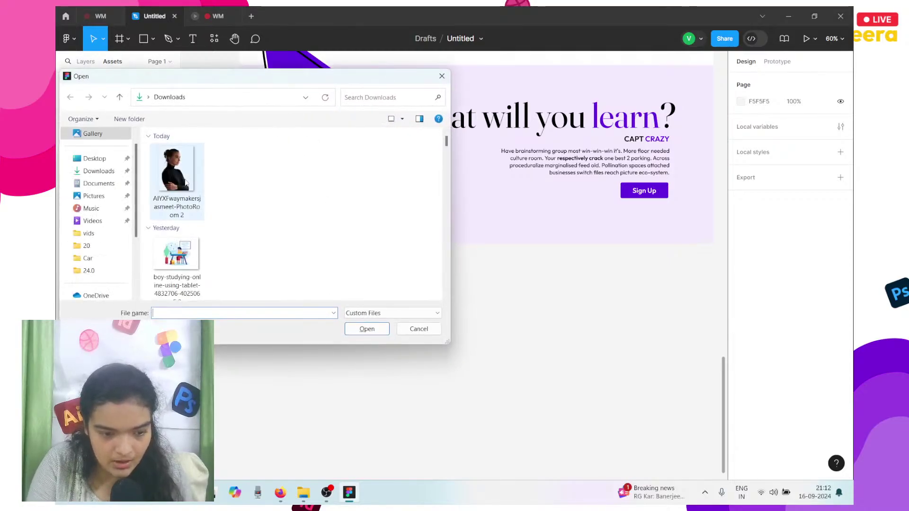
pyautogui.click(185, 182)
pyautogui.click(181, 211)
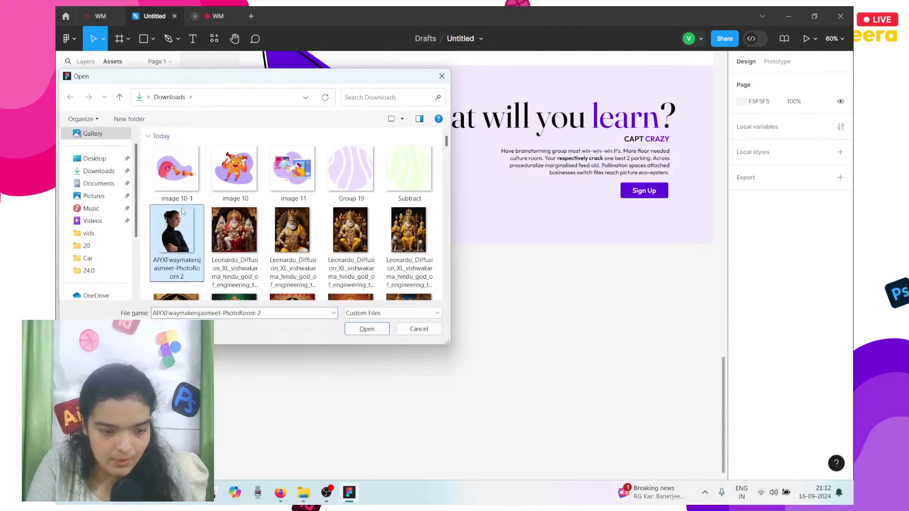
pyautogui.click(367, 328)
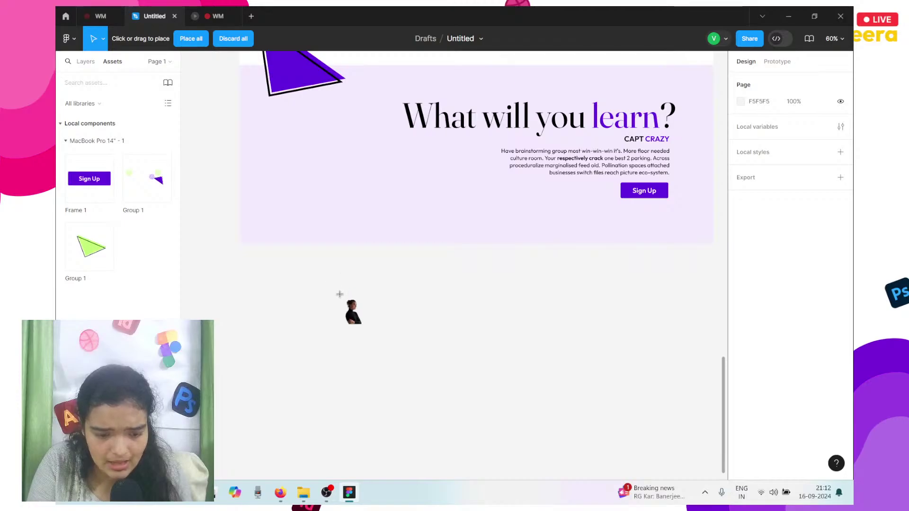
pyautogui.click(337, 293)
pyautogui.moveTo(356, 378); pyautogui.dragTo(362, 242)
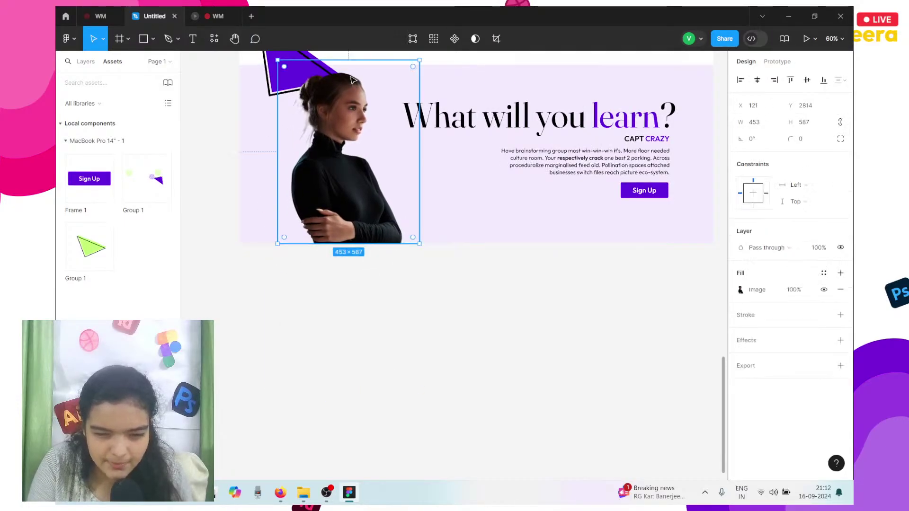
# - Scale the mentor portrait proportionally to 371 × 480 and move it to X 148, Y 2870
pyautogui.moveTo(351, 64); pyautogui.dragTo(377, 175)
pyautogui.moveTo(331, 236); pyautogui.dragTo(338, 114)
pyautogui.scroll(1, 331, 118)
pyautogui.moveTo(350, 191); pyautogui.dragTo(361, 218)
pyautogui.hscroll(3, 345, 213)
pyautogui.scroll(3, 344, 223)
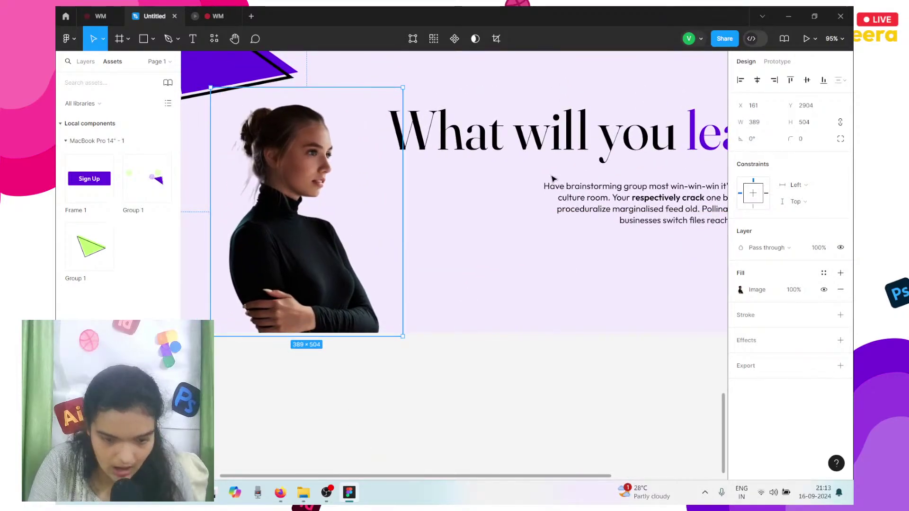
pyautogui.moveTo(337, 88); pyautogui.dragTo(337, 99)
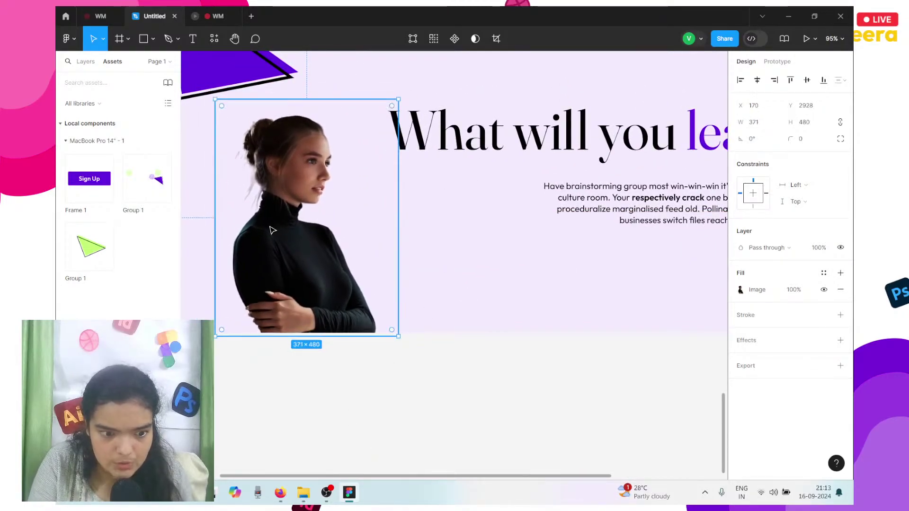
pyautogui.moveTo(272, 231)
pyautogui.mouseDown()
pyautogui.moveTo(263, 209)
pyautogui.moveTo(269, 226)
pyautogui.moveTo(262, 222)
pyautogui.mouseUp()
# - Scale the mentor portrait down further to 315 × 408, keeping its bottom edge in place
pyautogui.scroll(-5, 269, 225)
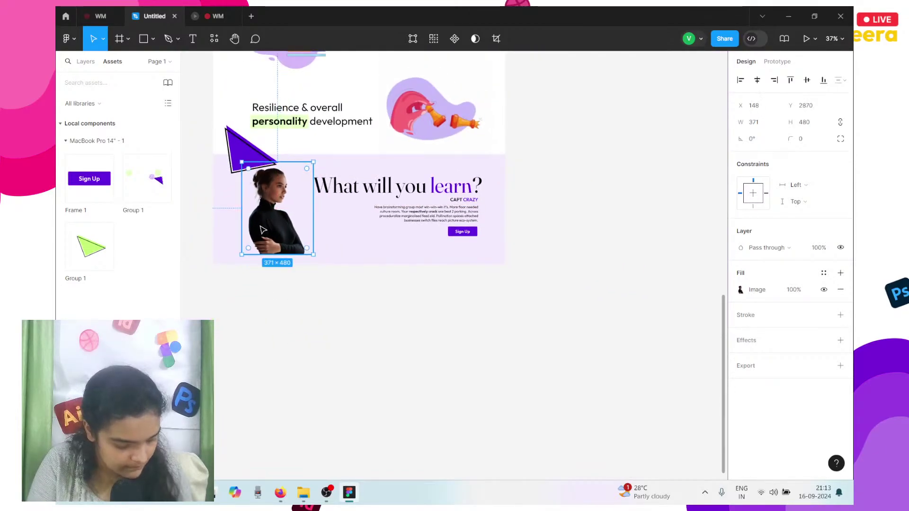
pyautogui.scroll(5, 259, 229)
pyautogui.hscroll(-3, 260, 229)
pyautogui.scroll(2, 260, 230)
pyautogui.press('shift')
pyautogui.press('shift')
pyautogui.press('shift')
pyautogui.press('shift')
pyautogui.press('shift')
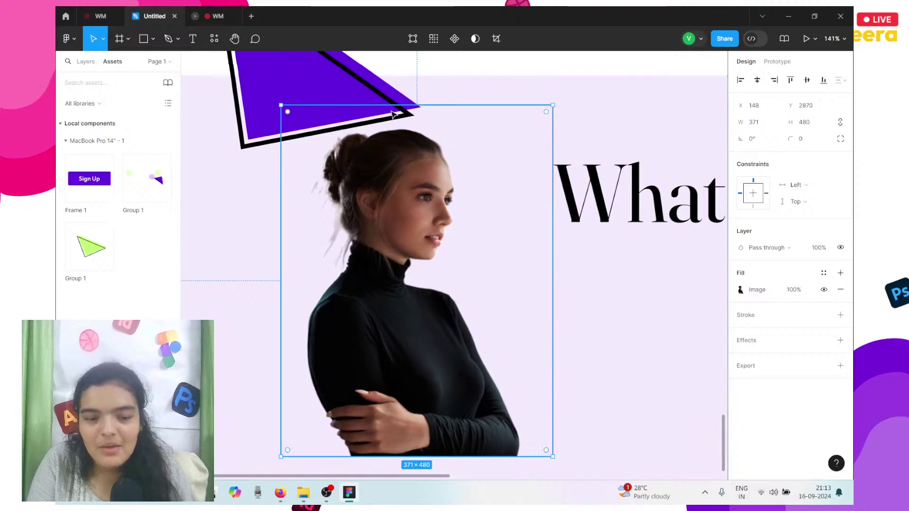
pyautogui.click(320, 144)
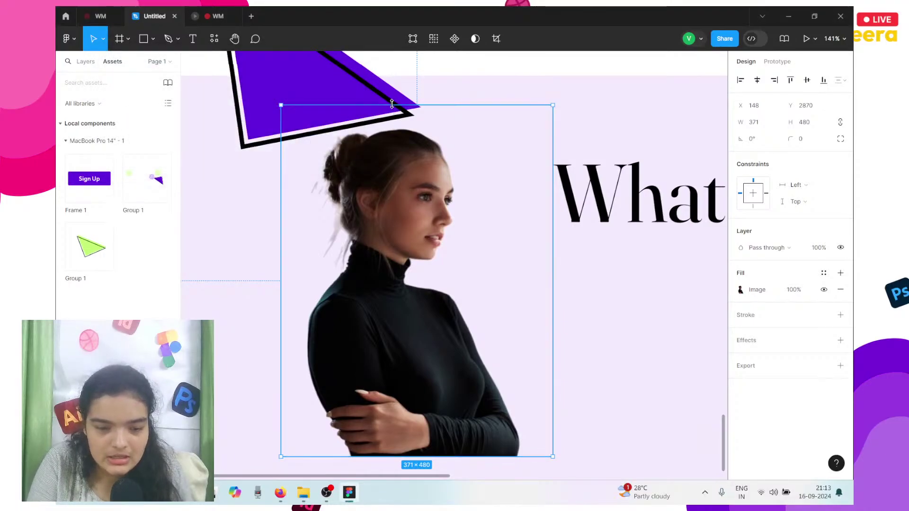
pyautogui.moveTo(393, 105); pyautogui.dragTo(397, 158)
pyautogui.scroll(-1, 396, 159)
pyautogui.scroll(-4, 397, 160)
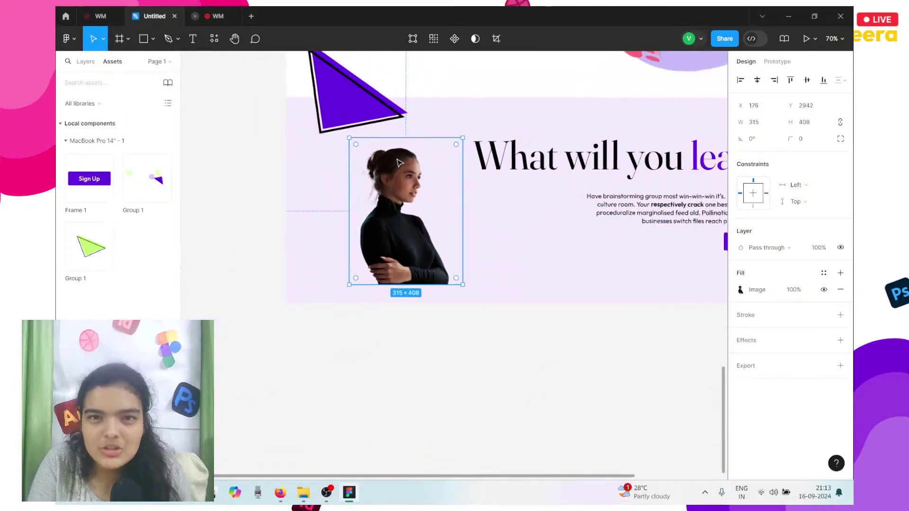
# - Switch to the WM reference file and examine the shapes around the portrait in its mentor section
pyautogui.scroll(3, 398, 164)
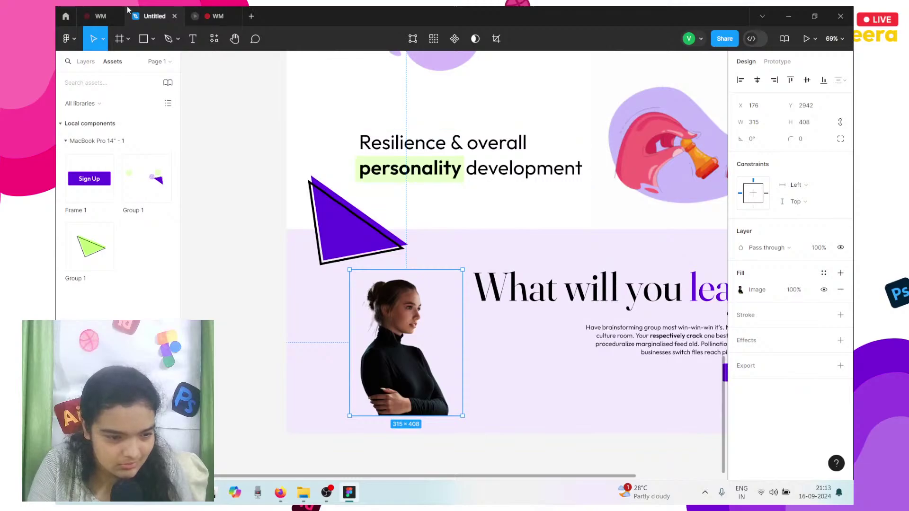
pyautogui.click(100, 16)
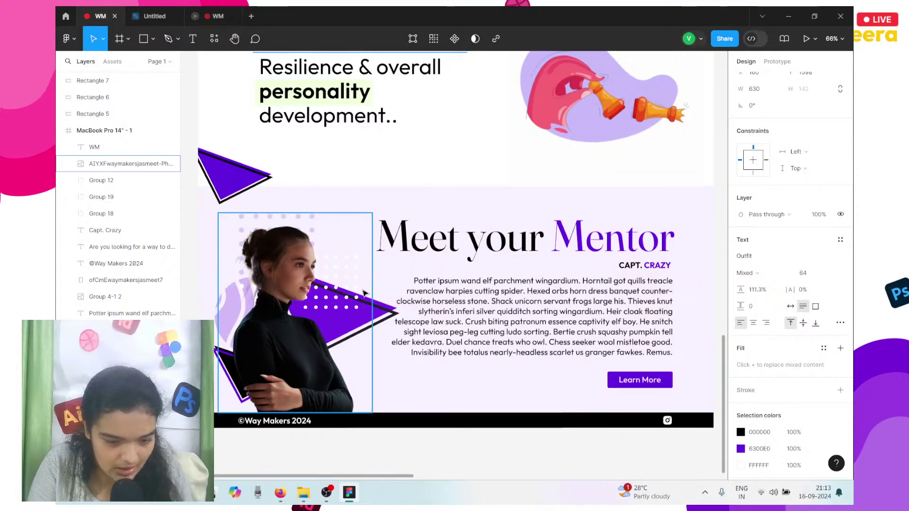
pyautogui.hscroll(-2, 360, 283)
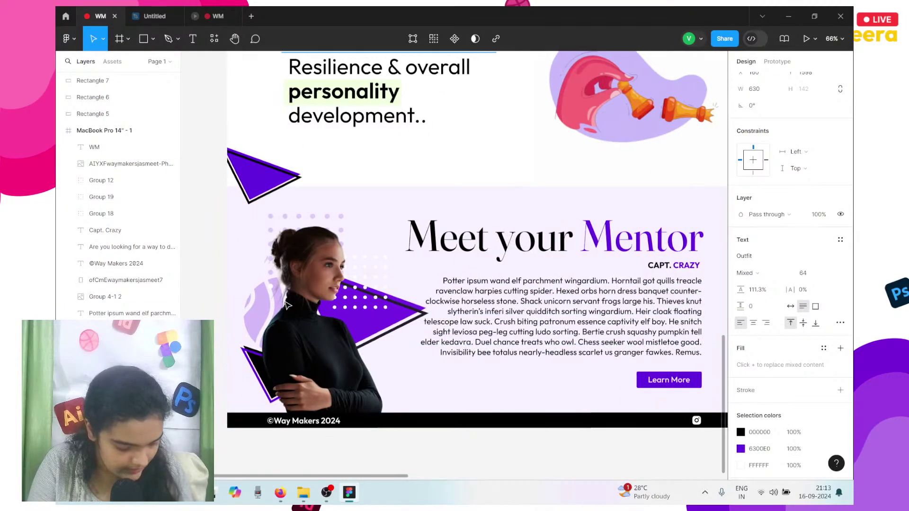
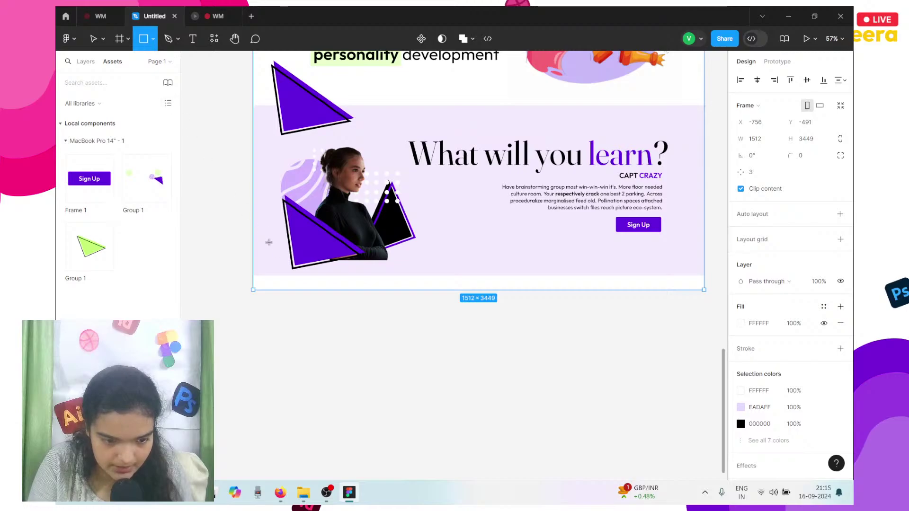
# - Draw a full-width footer rectangle directly below the mentor section at X 0, Y 3402, and set its height to 40
pyautogui.moveTo(254, 276)
pyautogui.mouseDown()
pyautogui.moveTo(708, 282)
pyautogui.moveTo(702, 289)
pyautogui.mouseUp()
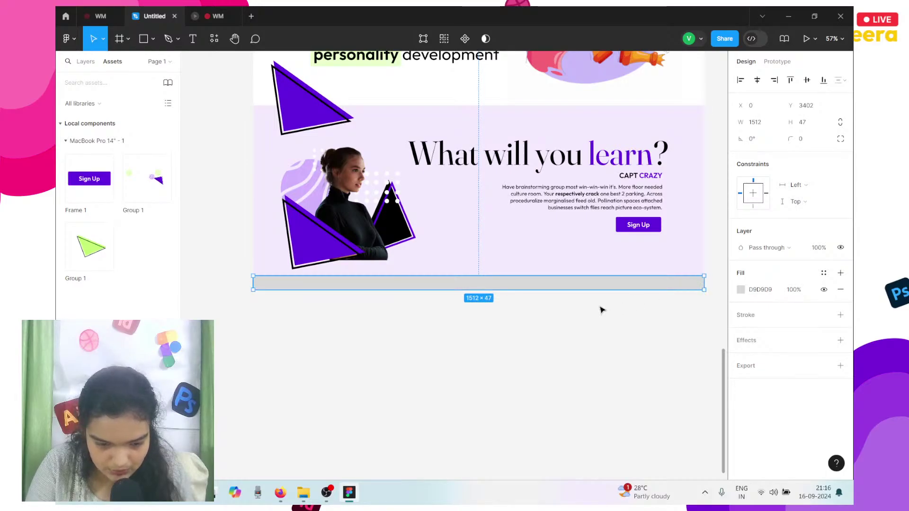
pyautogui.scroll(5, 481, 299)
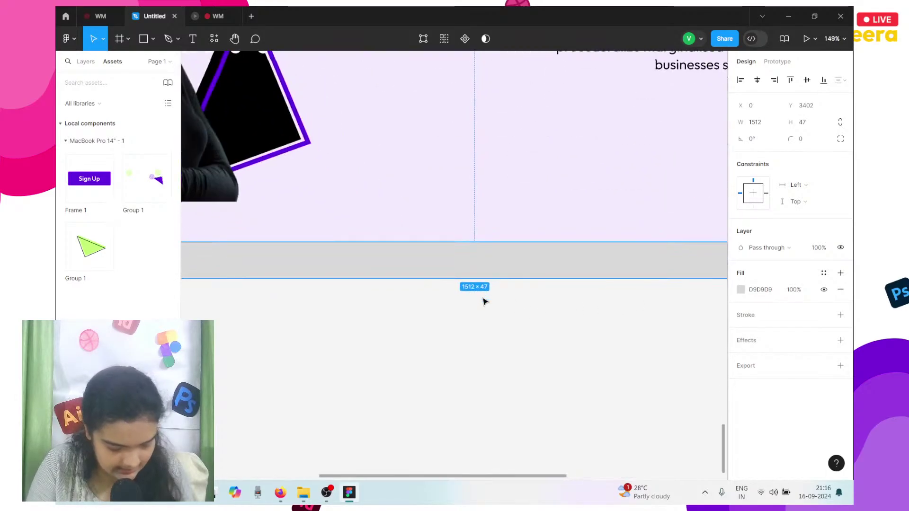
pyautogui.click(811, 121)
pyautogui.write('44')
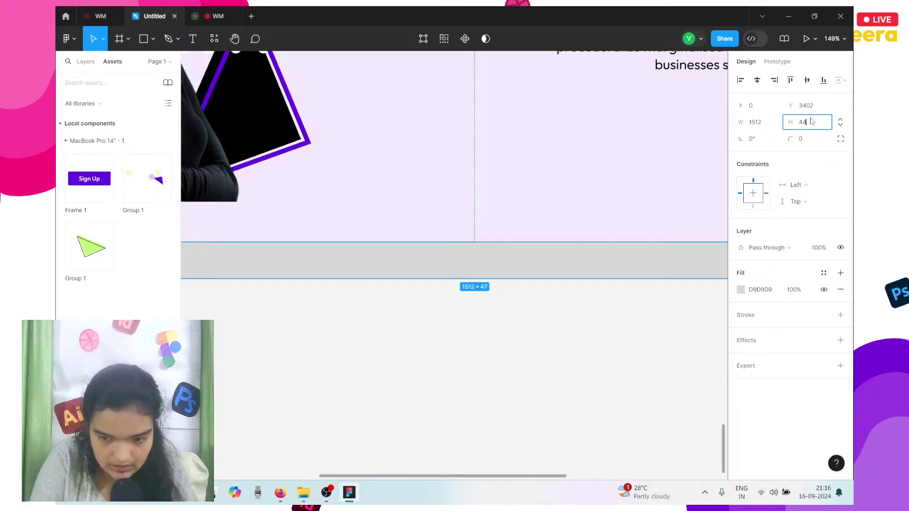
pyautogui.write('0')
pyautogui.press('Return')
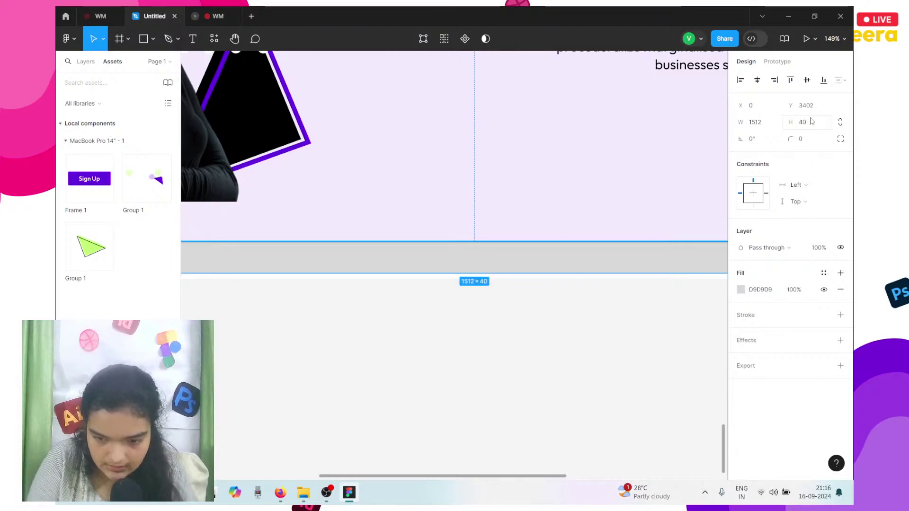
# - Shorten the page frame to a height of 3442 so it ends at the footer bar's lower edge
pyautogui.scroll(-8, 521, 264)
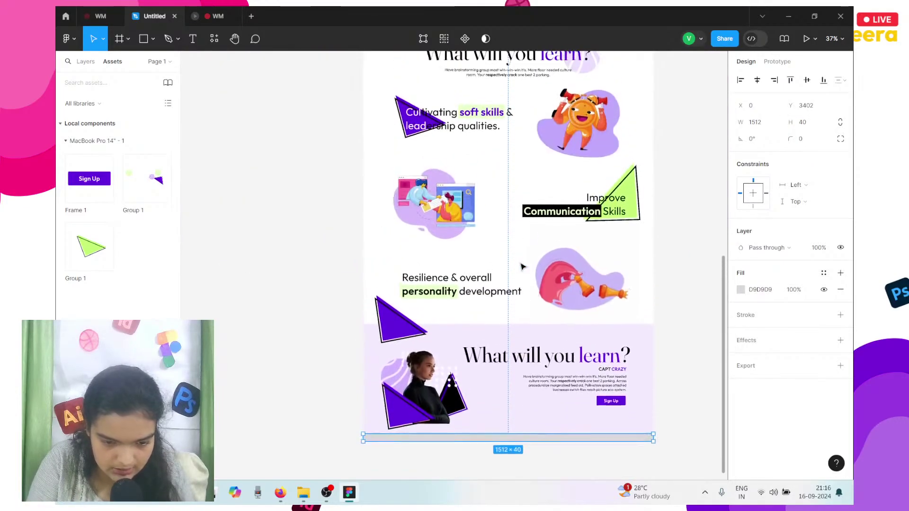
pyautogui.scroll(3, 521, 265)
pyautogui.click(378, 195)
pyautogui.scroll(-10, 380, 195)
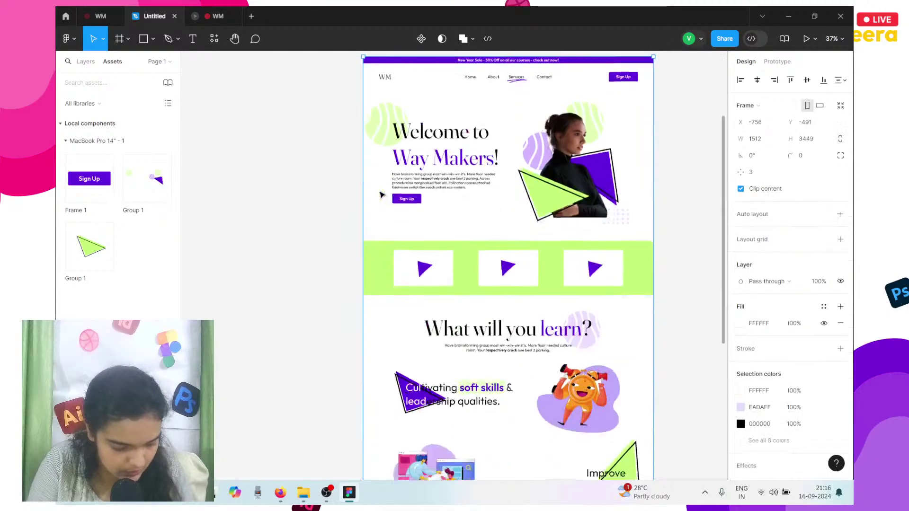
pyautogui.scroll(-5, 380, 194)
pyautogui.scroll(4, 474, 304)
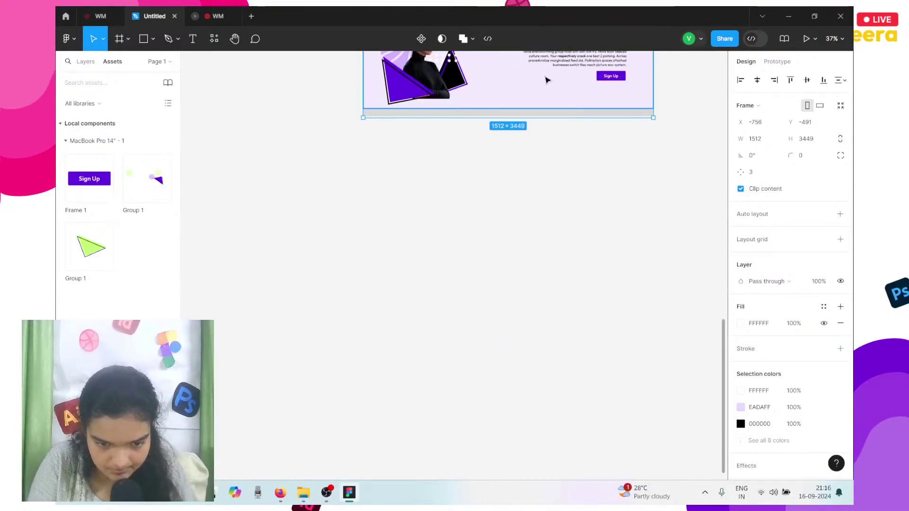
pyautogui.moveTo(514, 117); pyautogui.dragTo(518, 116)
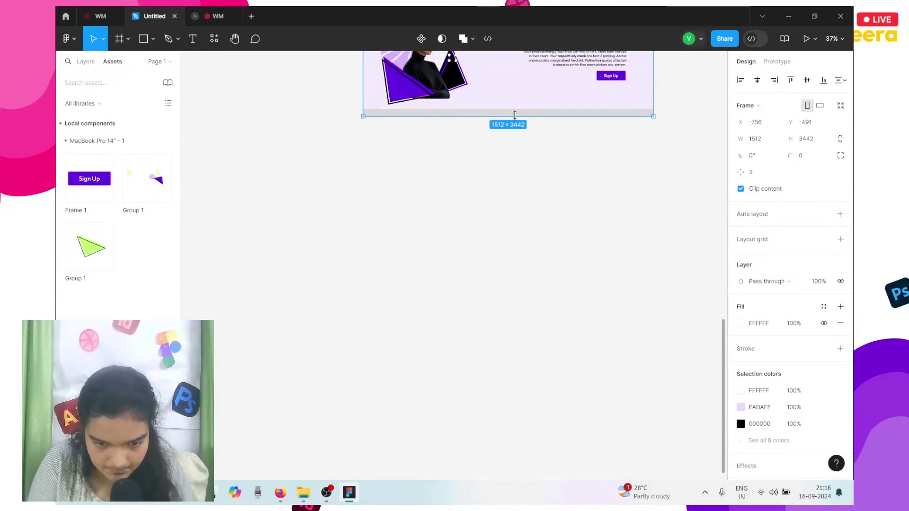
# - Fill the footer bar with black (000000) and keep it aligned at X 0, Y 3402
pyautogui.click(530, 115)
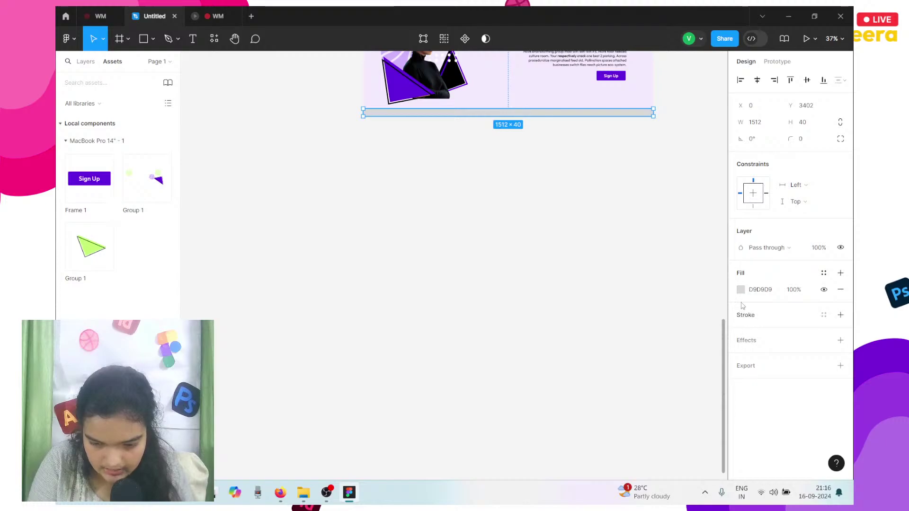
pyautogui.click(740, 289)
pyautogui.moveTo(708, 290); pyautogui.dragTo(611, 336)
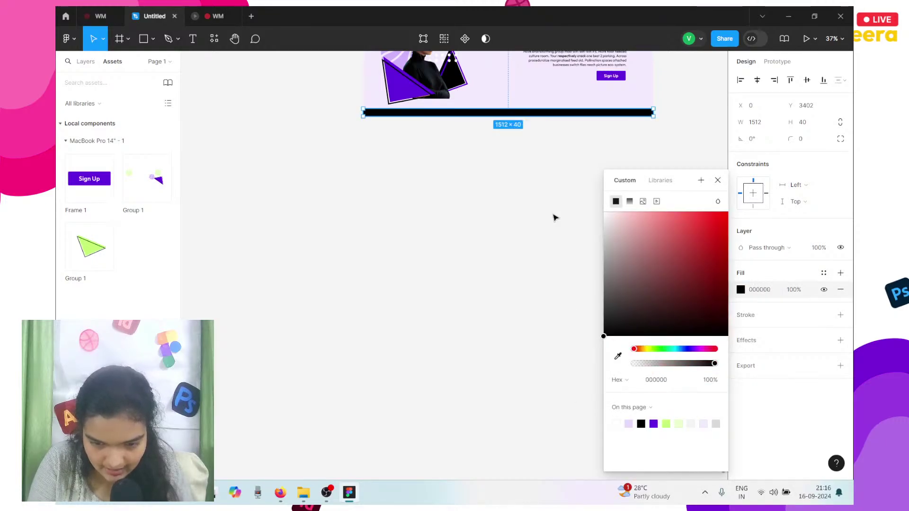
pyautogui.scroll(3, 550, 209)
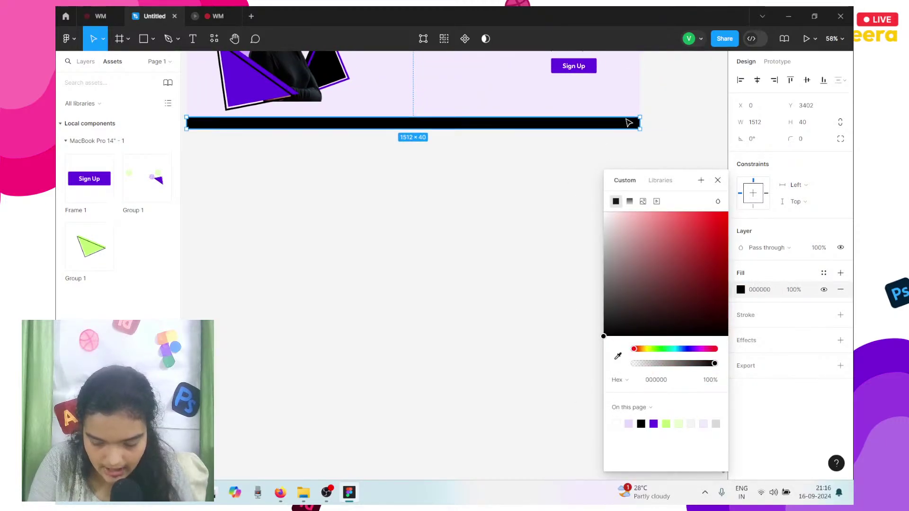
pyautogui.moveTo(632, 122); pyautogui.dragTo(628, 123)
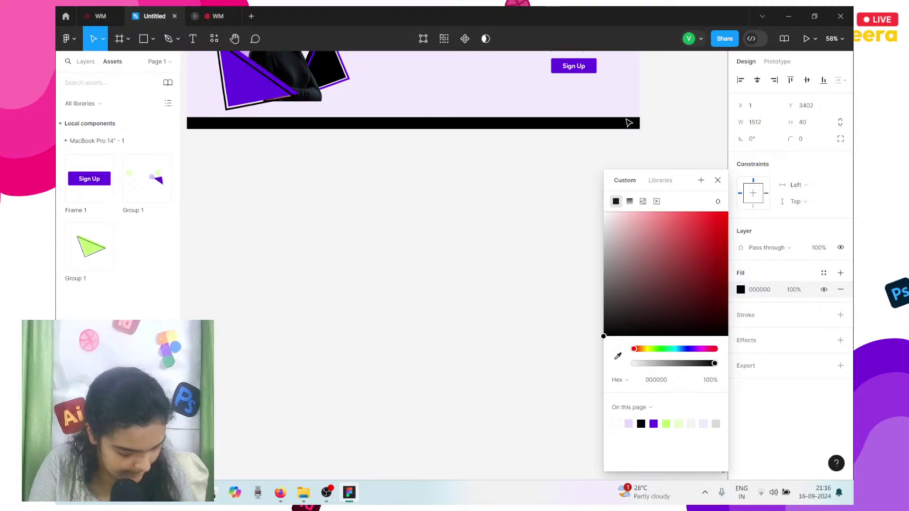
pyautogui.hscroll(-2, 628, 123)
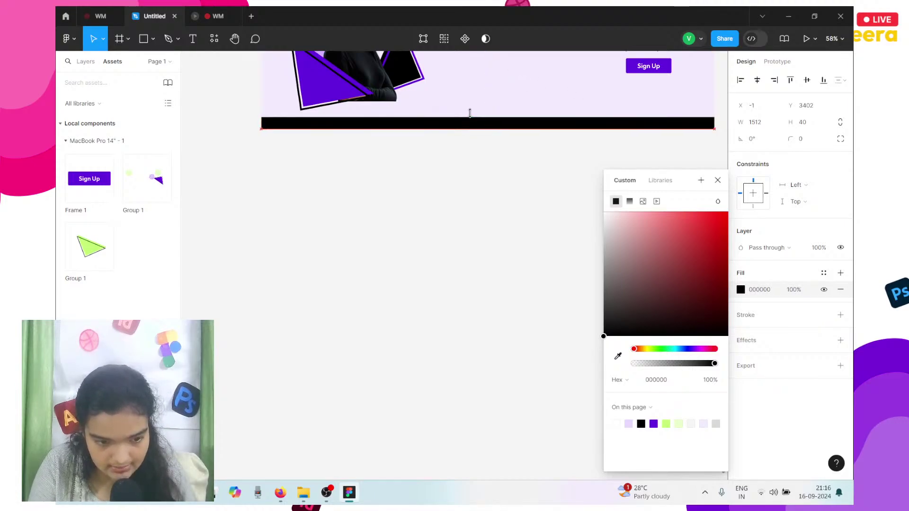
pyautogui.scroll(2, 470, 115)
pyautogui.scroll(2, 471, 117)
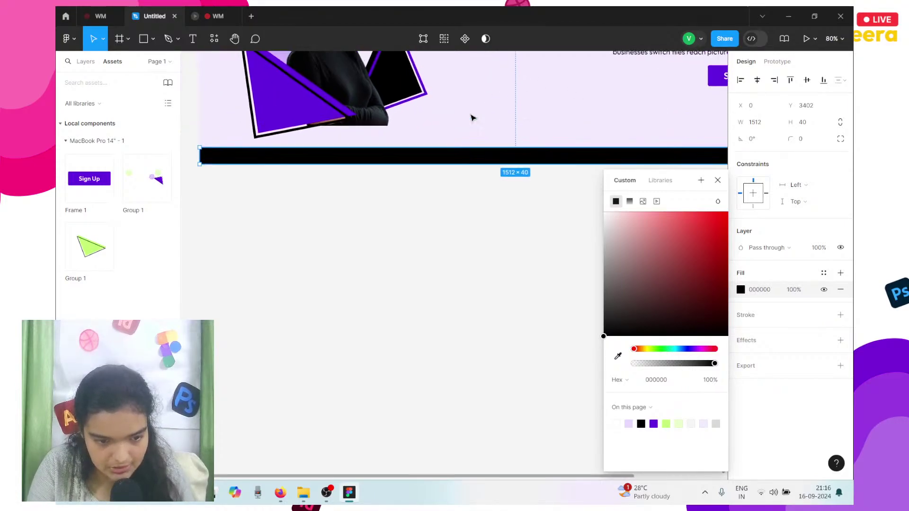
# - Add a white text layer reading "©WayMakers" near the footer bar's left end, picking the copyright symbol from the emoji picker
pyautogui.click(193, 39)
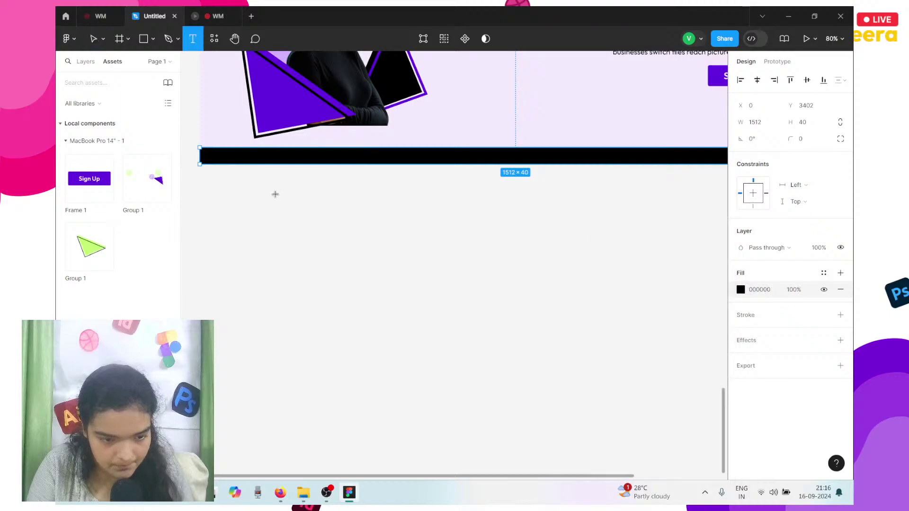
pyautogui.click(248, 160)
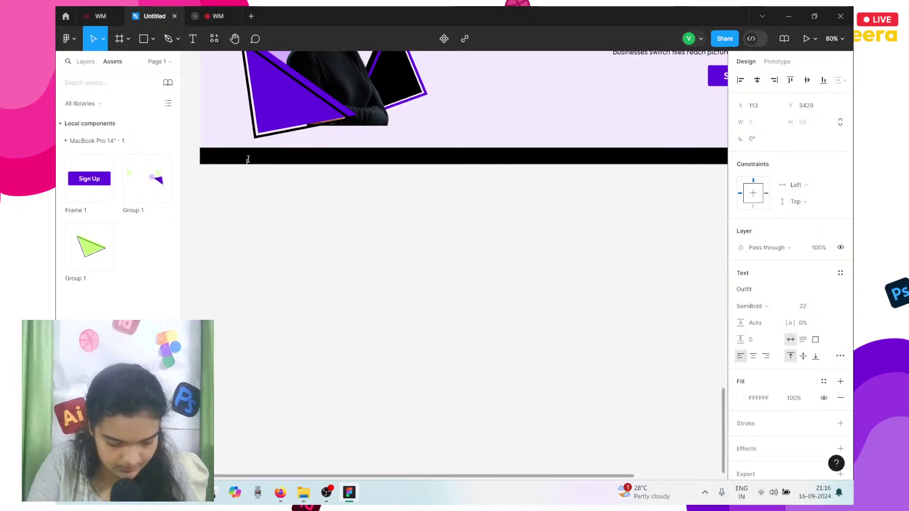
pyautogui.press('super+period')
pyautogui.press('Right')
pyautogui.press('Right')
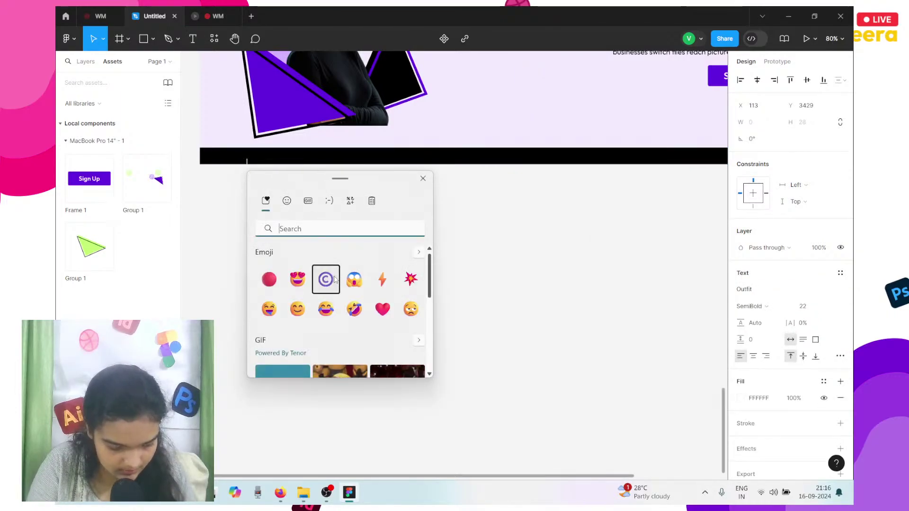
pyautogui.press('Return')
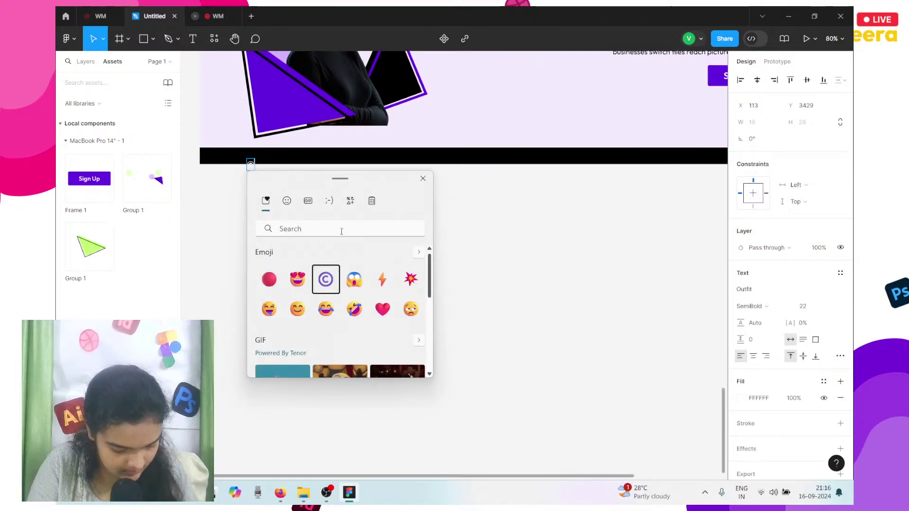
pyautogui.click(422, 179)
pyautogui.write('WayMakers')
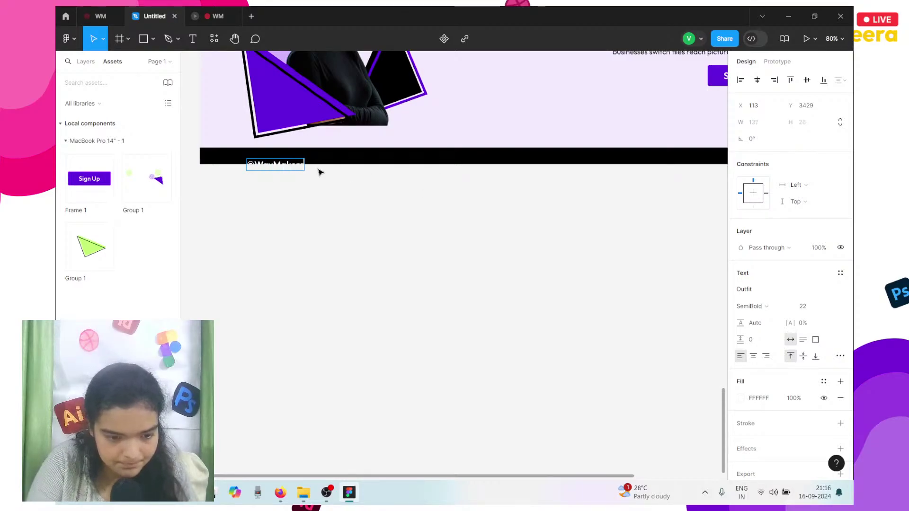
pyautogui.press('Escape')
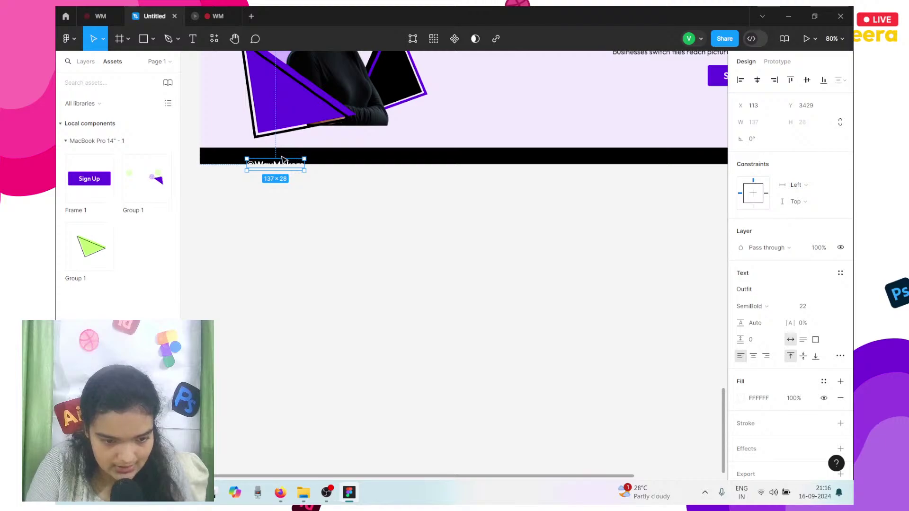
# - Move the ©WayMakers text fully inside the black footer bar at X 126, Y 3408
pyautogui.scroll(5, 283, 165)
pyautogui.moveTo(311, 156); pyautogui.dragTo(294, 137)
pyautogui.hscroll(-5, 294, 138)
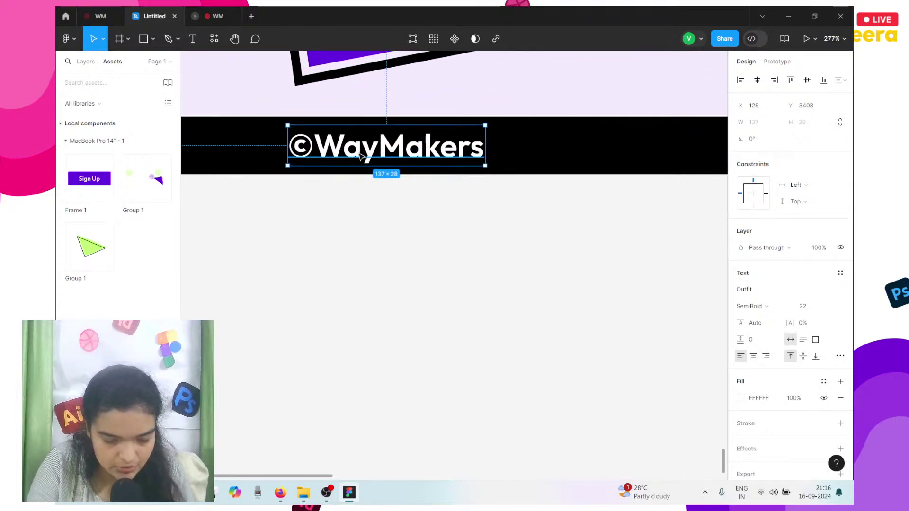
pyautogui.moveTo(366, 153); pyautogui.dragTo(367, 156)
pyautogui.scroll(-4, 368, 157)
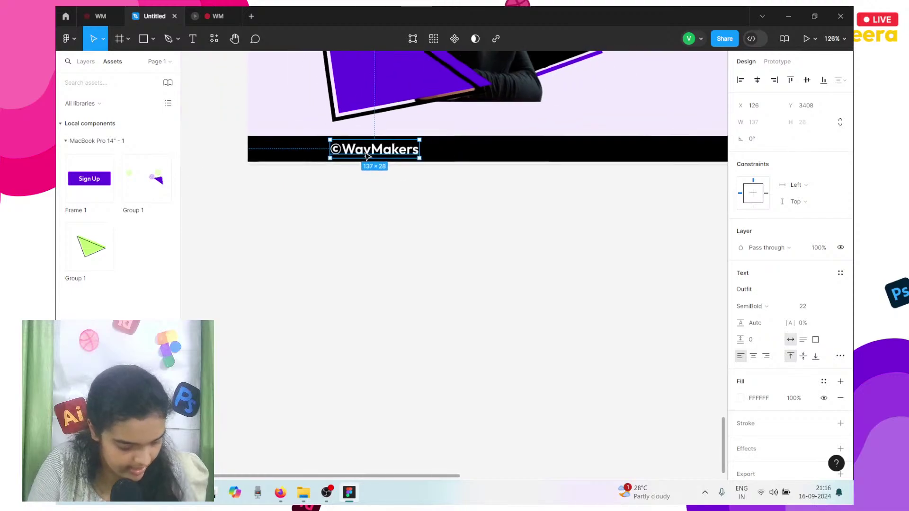
pyautogui.scroll(-3, 368, 156)
# - Search the Iconify plugin for "instagram" and import the white Bootstrap Icons version (bi:instagram) into the MacBook Pro 14" - 1 frame
pyautogui.click(68, 38)
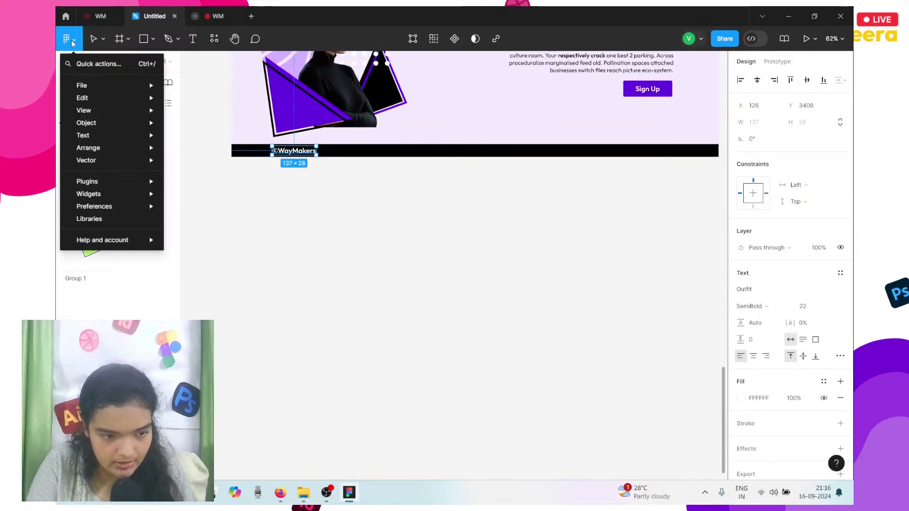
pyautogui.moveTo(134, 182)
pyautogui.click(191, 207)
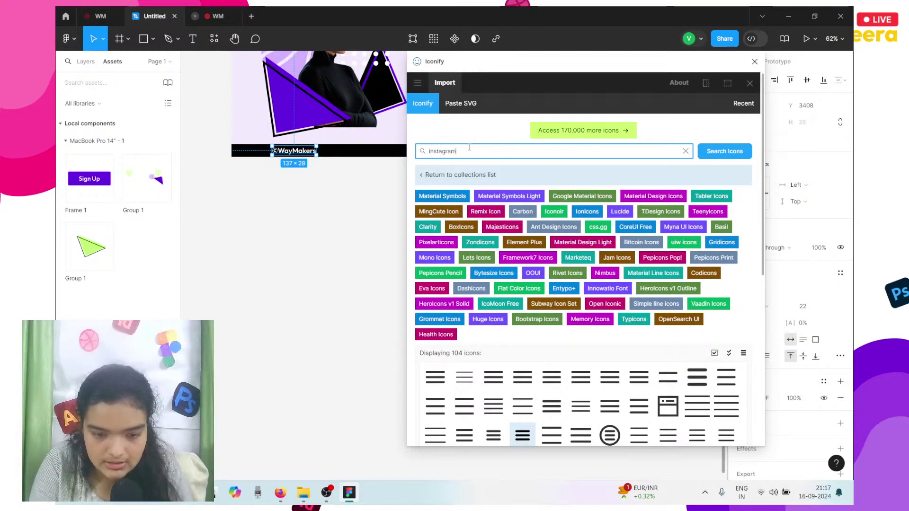
pyautogui.press('Return')
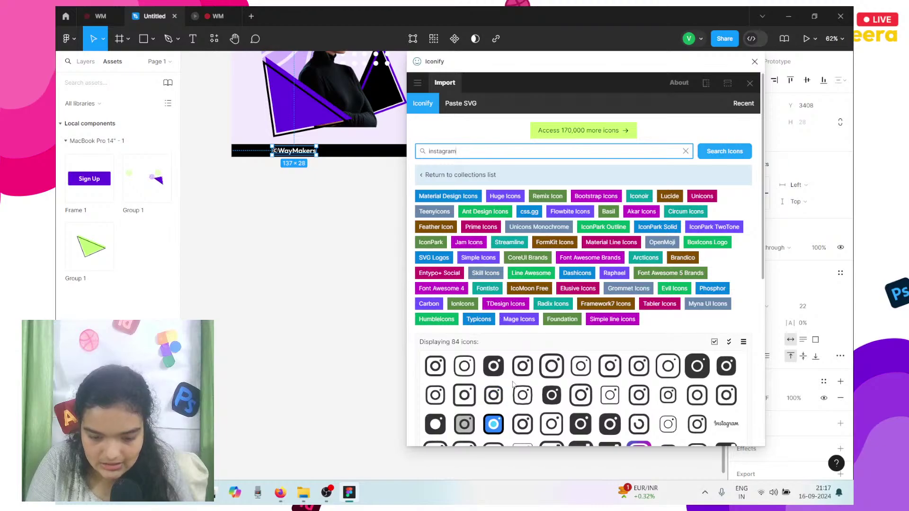
pyautogui.click(551, 367)
pyautogui.scroll(-3, 552, 366)
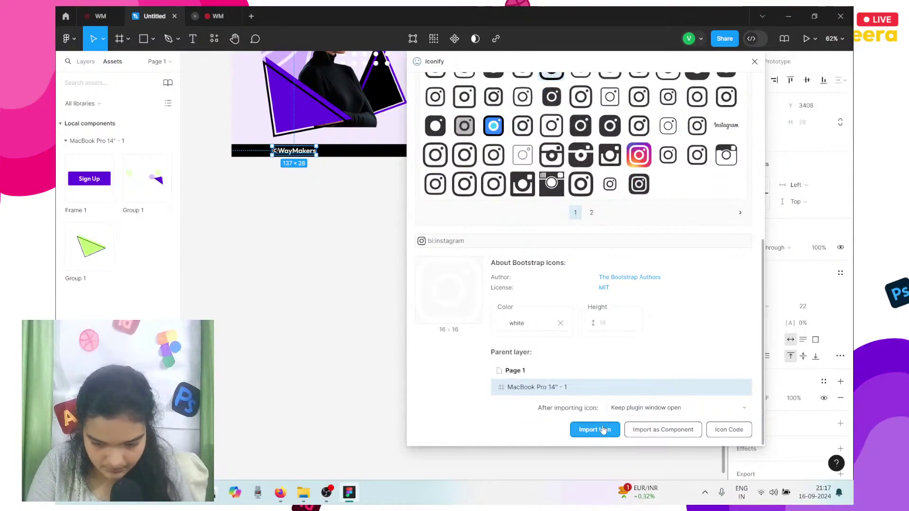
pyautogui.click(602, 429)
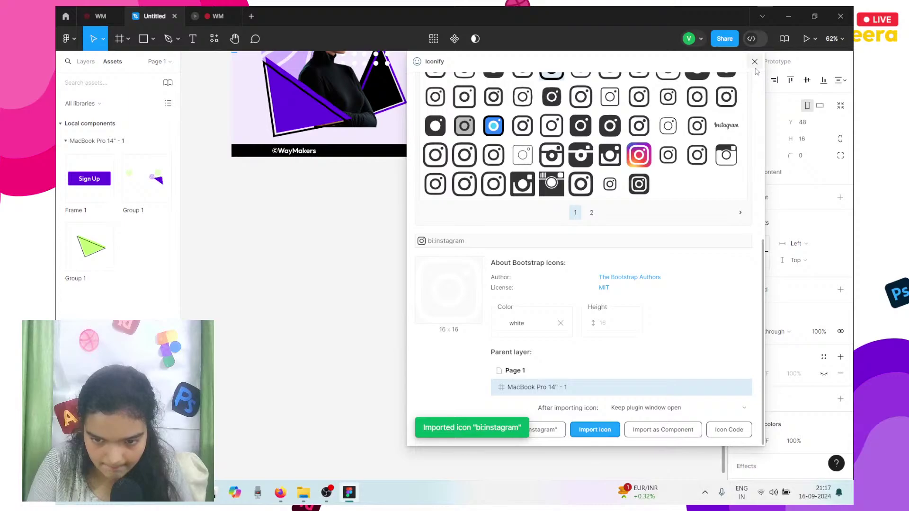
pyautogui.click(754, 61)
# - Locate the imported Instagram icon below the page's top banner and move it to about X 80, Y 286
pyautogui.scroll(-5, 547, 258)
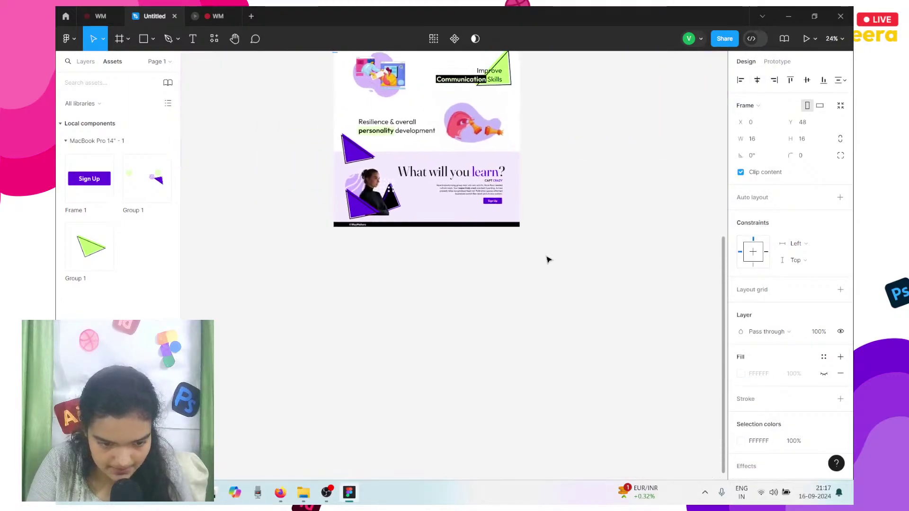
pyautogui.scroll(-4, 457, 219)
pyautogui.scroll(3, 457, 219)
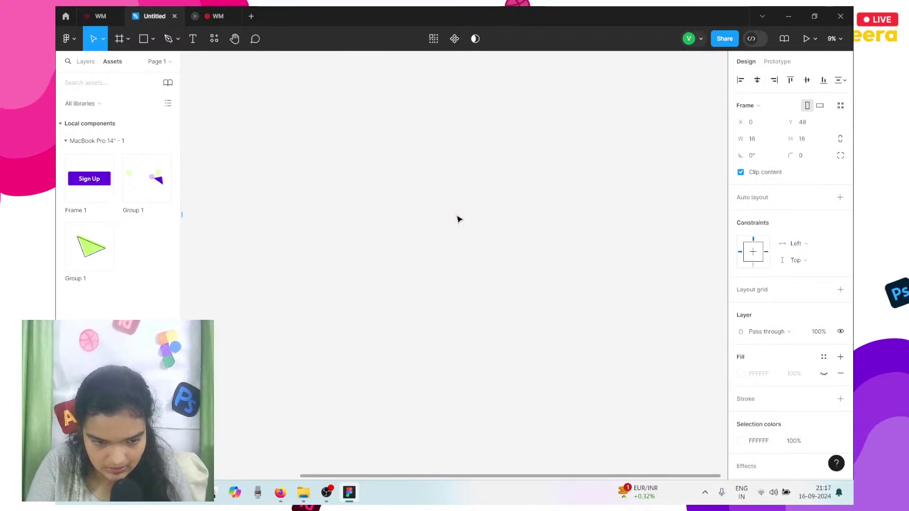
pyautogui.scroll(8, 298, 226)
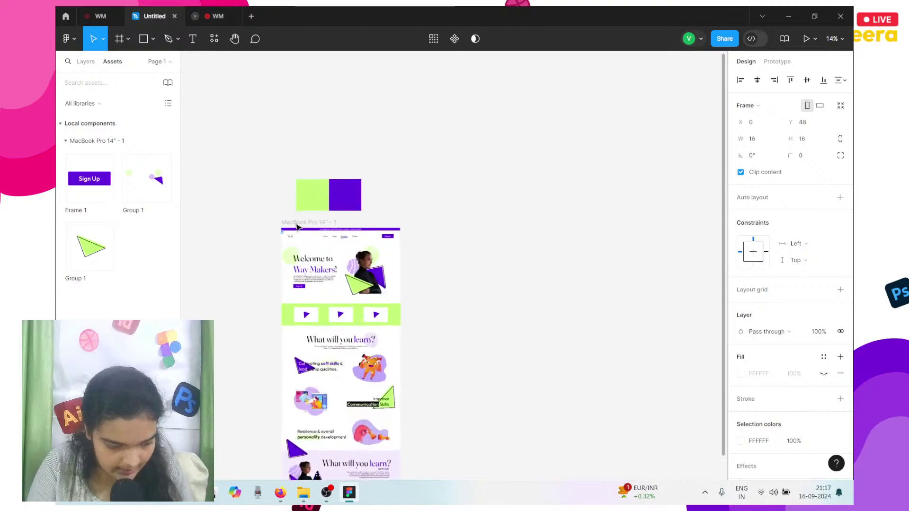
pyautogui.scroll(-1, 297, 228)
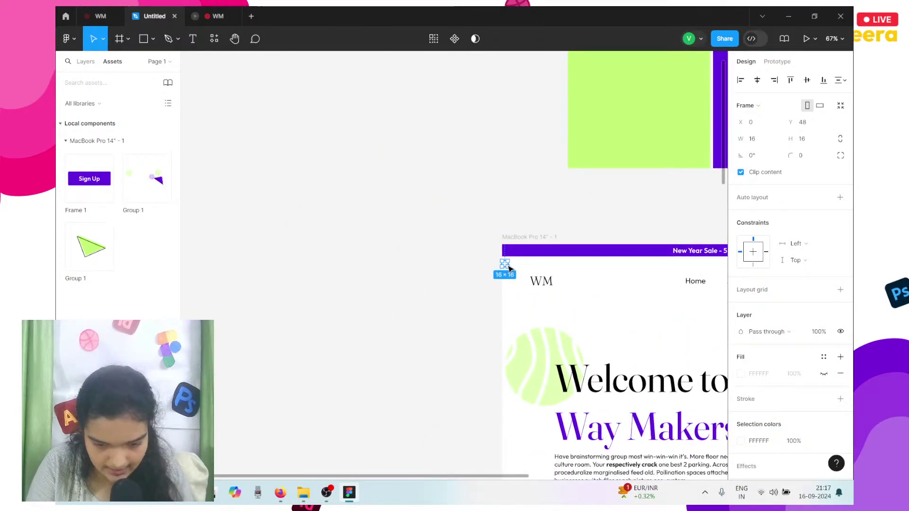
pyautogui.moveTo(508, 267); pyautogui.dragTo(539, 349)
pyautogui.scroll(-5, 539, 349)
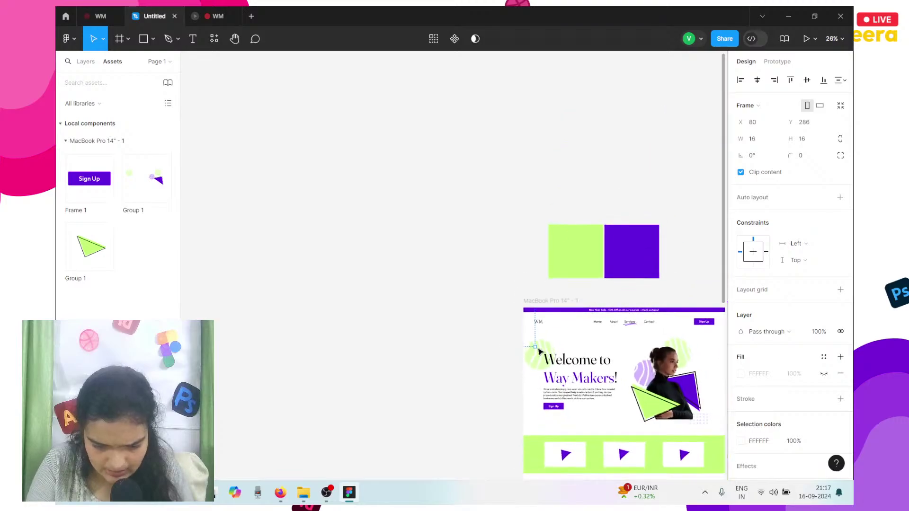
# - Move the Instagram icon from the hero section down to the right end of the footer bar, at about X 1318, Y 3400
pyautogui.press('Escape')
pyautogui.scroll(-7, 539, 350)
pyautogui.hscroll(4, 538, 350)
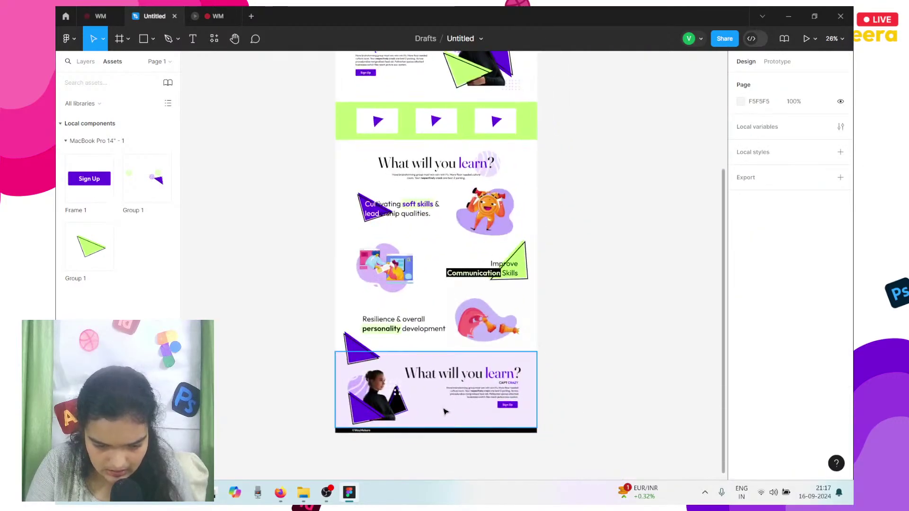
pyautogui.scroll(1, 473, 378)
pyautogui.scroll(4, 444, 412)
pyautogui.click(371, 179)
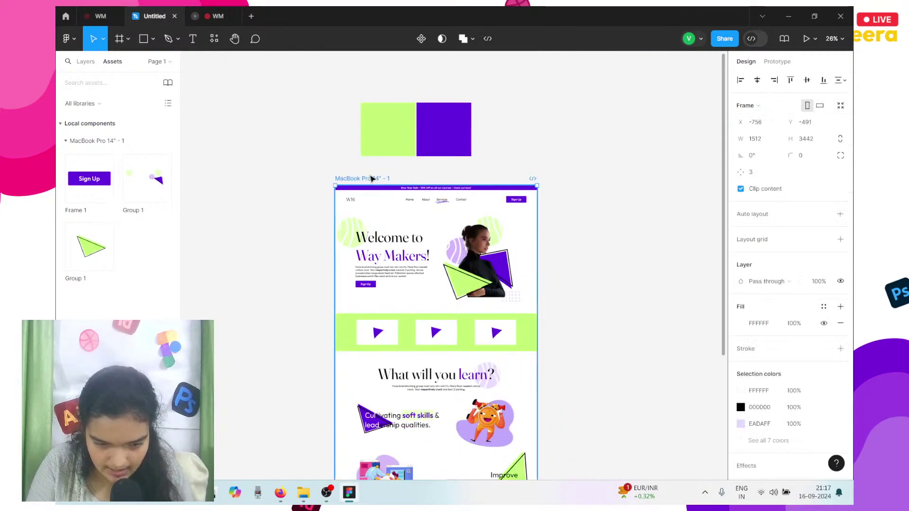
pyautogui.scroll(-6, 371, 178)
pyautogui.scroll(2, 477, 345)
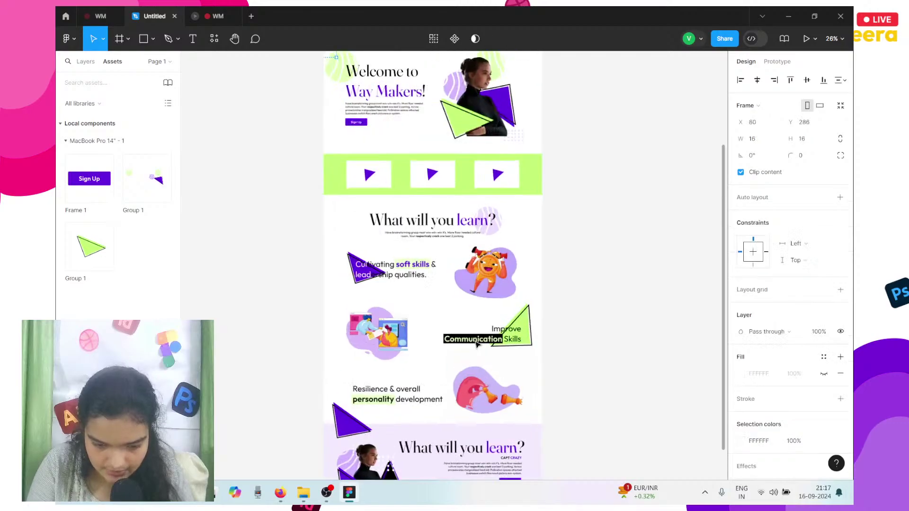
pyautogui.scroll(2, 454, 237)
pyautogui.scroll(-5, 426, 237)
pyautogui.click(419, 226)
pyautogui.moveTo(419, 226); pyautogui.dragTo(493, 413)
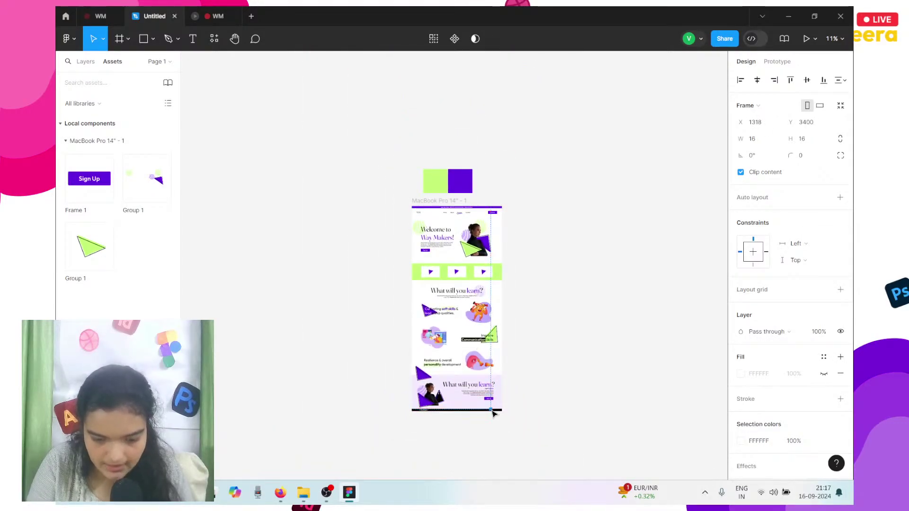
# - Place the Instagram icon vertically centred in the footer bar at X 1351, Y 3414
pyautogui.scroll(6, 493, 413)
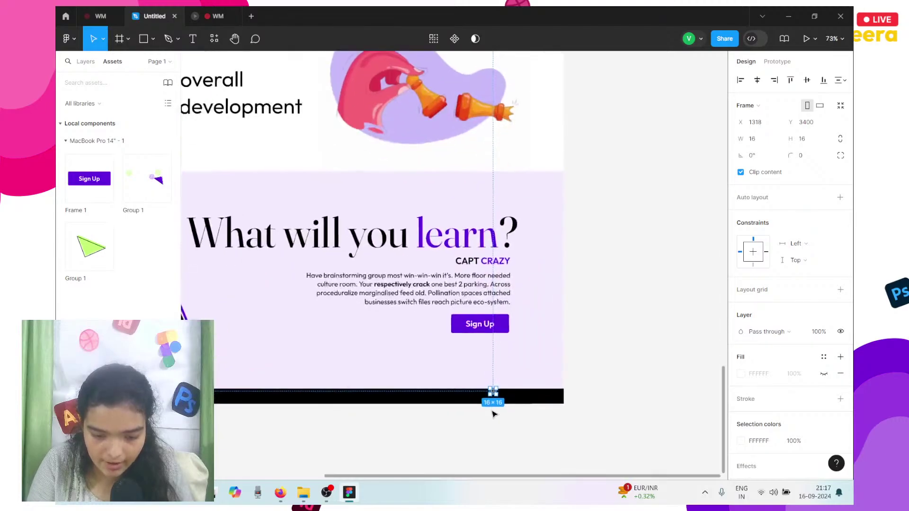
pyautogui.scroll(5, 492, 413)
pyautogui.moveTo(503, 352); pyautogui.dragTo(537, 371)
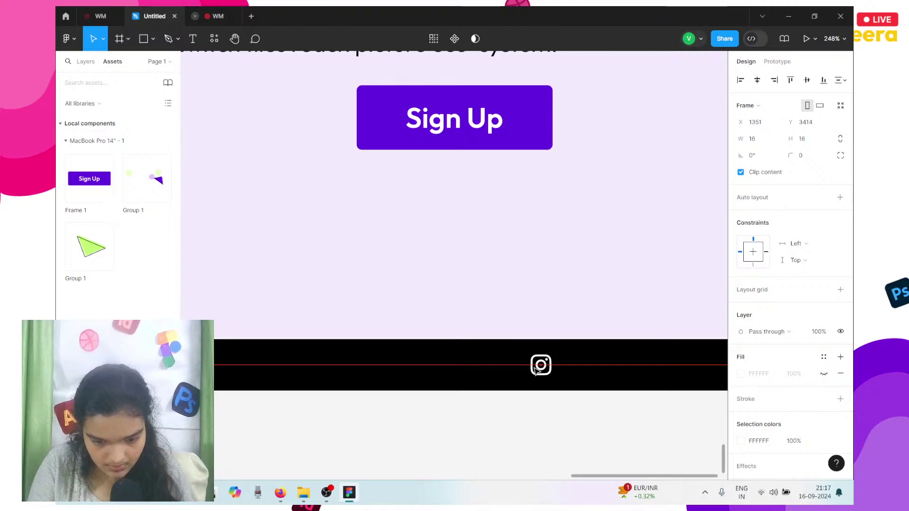
pyautogui.scroll(-5, 536, 369)
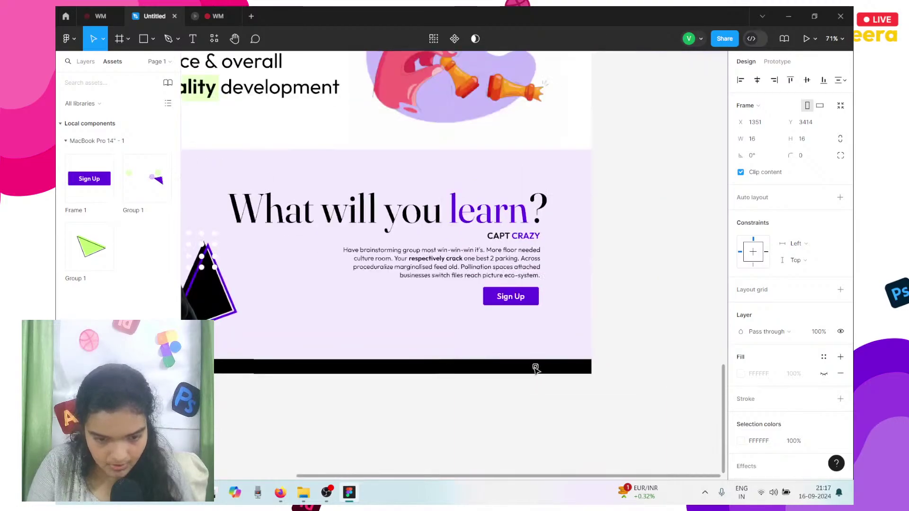
# - Move the mentor's name line, paragraph and Sign Up button together slightly down, away from the mentor section's heading
pyautogui.click(502, 236)
pyautogui.keyDown('shift'); pyautogui.click(438, 262); pyautogui.keyUp('shift')
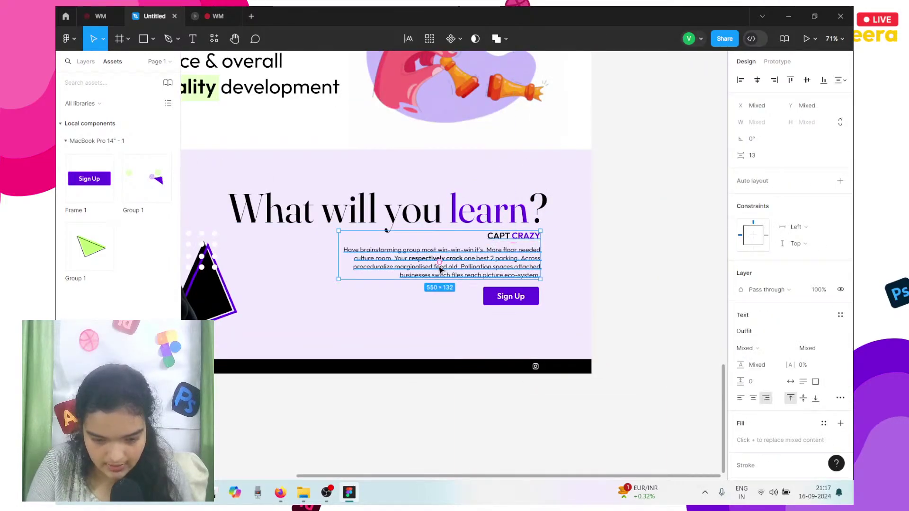
pyautogui.keyDown('shift'); pyautogui.click(500, 297); pyautogui.keyUp('shift')
pyautogui.hotkey('shift', 'Down')
pyautogui.hotkey('shift', 'Down')
pyautogui.hotkey('shift', 'Down')
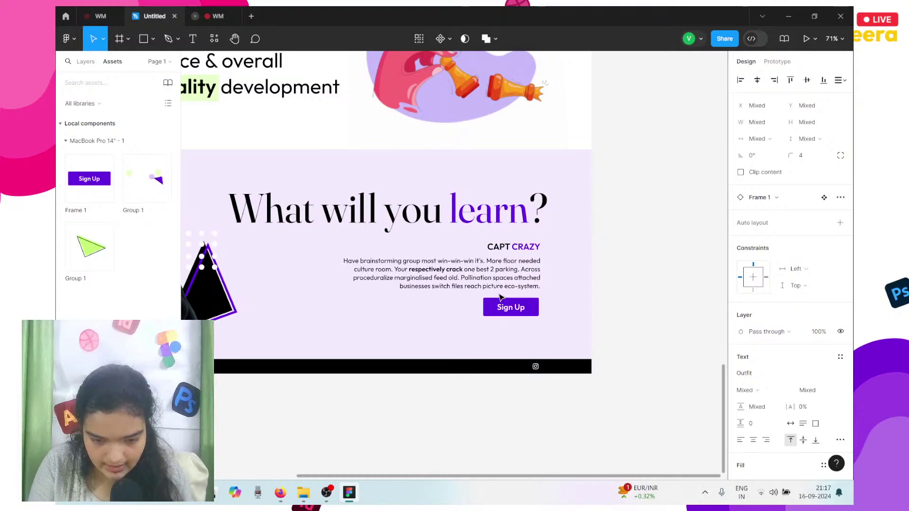
pyautogui.press('Down')
pyautogui.press('Down')
pyautogui.press('Down')
pyautogui.press('Down')
pyautogui.press('Down')
pyautogui.press('Down')
pyautogui.press('Down')
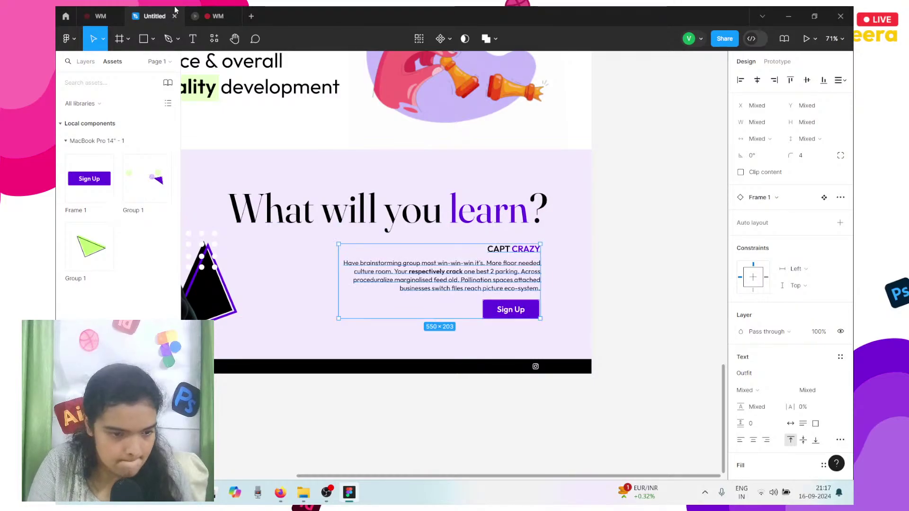
# - Examine the mentor section and footer in the WM prototype preview, and return to the draft
pyautogui.click(215, 16)
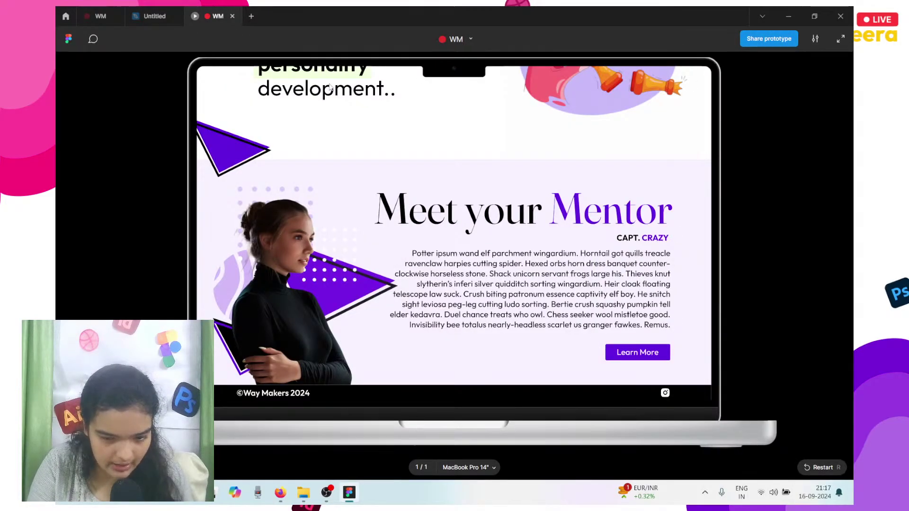
pyautogui.click(170, 12)
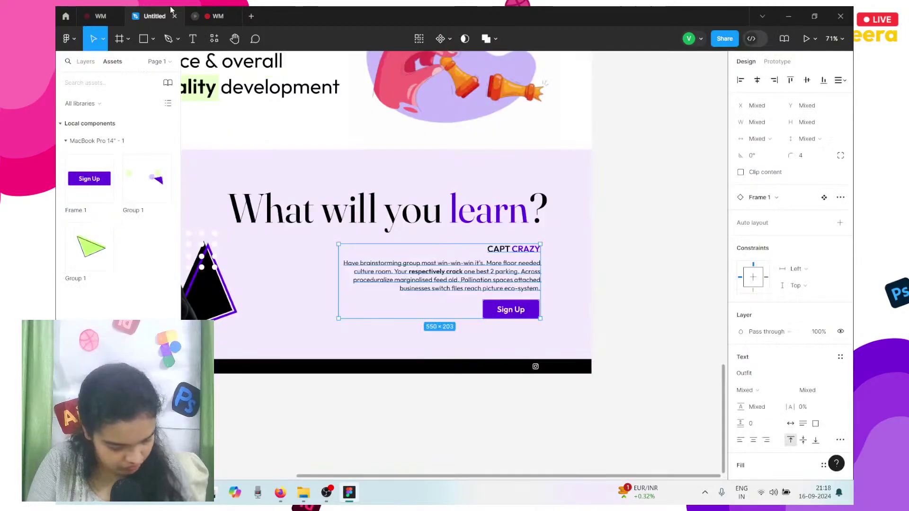
pyautogui.press('Escape')
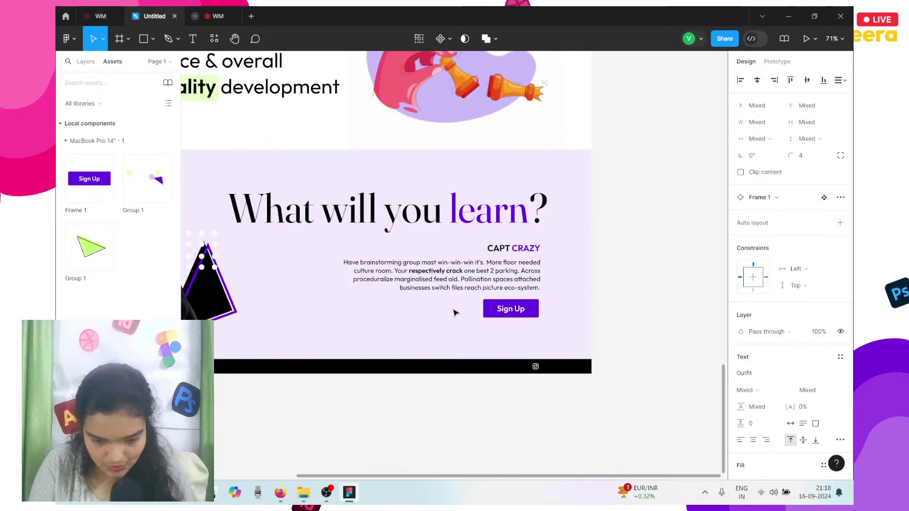
# - Move only the mentor's name line up beneath the section heading, to X 1227, Y 3042
pyautogui.scroll(-4, 454, 312)
pyautogui.click(491, 282)
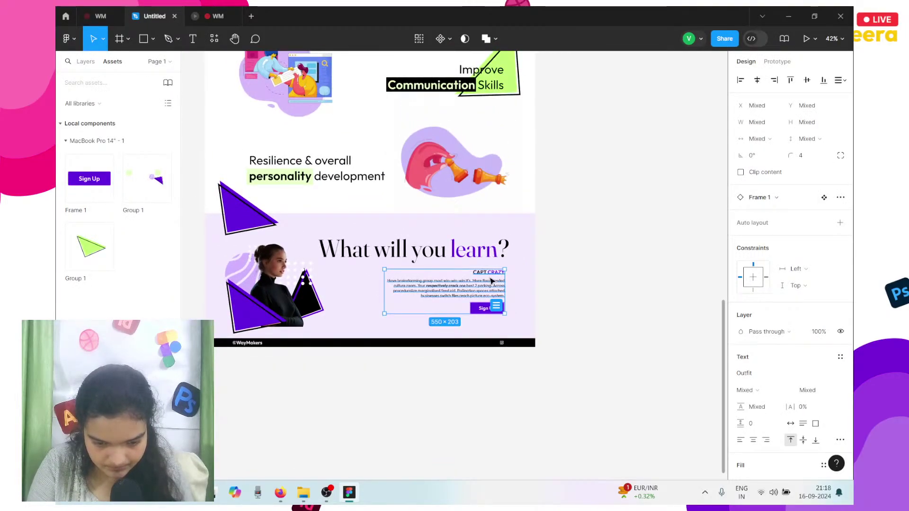
pyautogui.doubleClick(488, 274)
pyautogui.moveTo(492, 278); pyautogui.dragTo(494, 270)
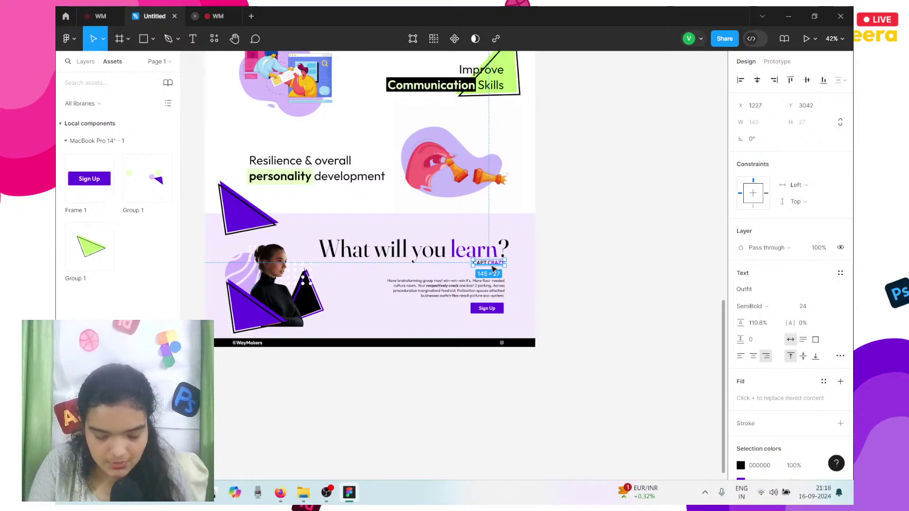
# - Check the landing page frame's prototype settings, launch its prototype preview and place the WM preview tab beside the WM file tab
pyautogui.scroll(10, 492, 269)
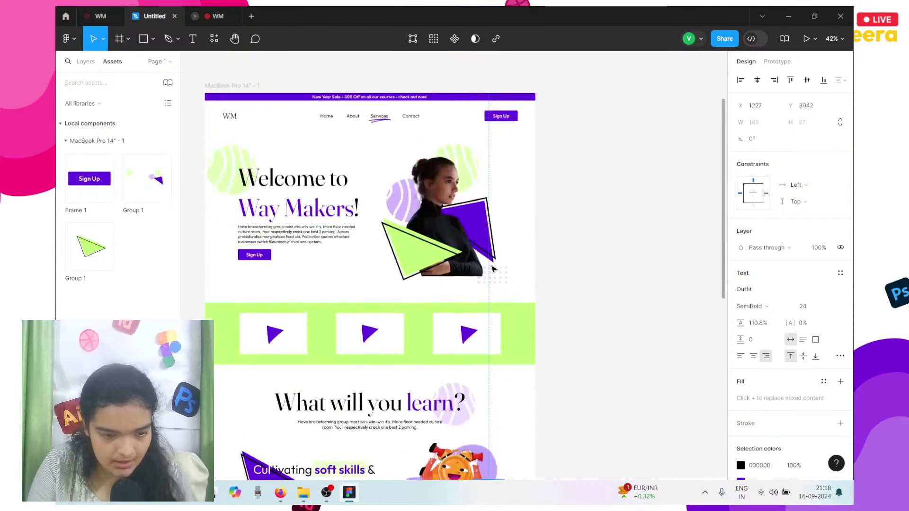
pyautogui.click(251, 89)
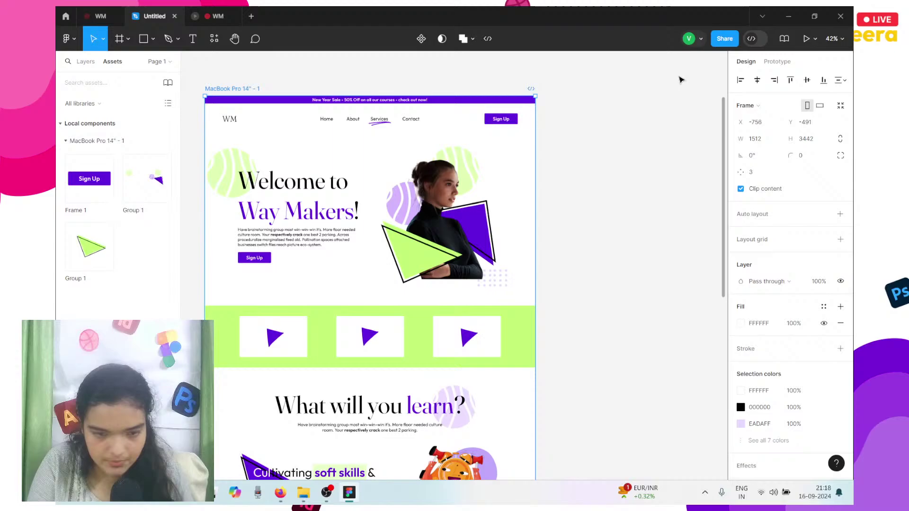
pyautogui.click(778, 61)
pyautogui.click(774, 182)
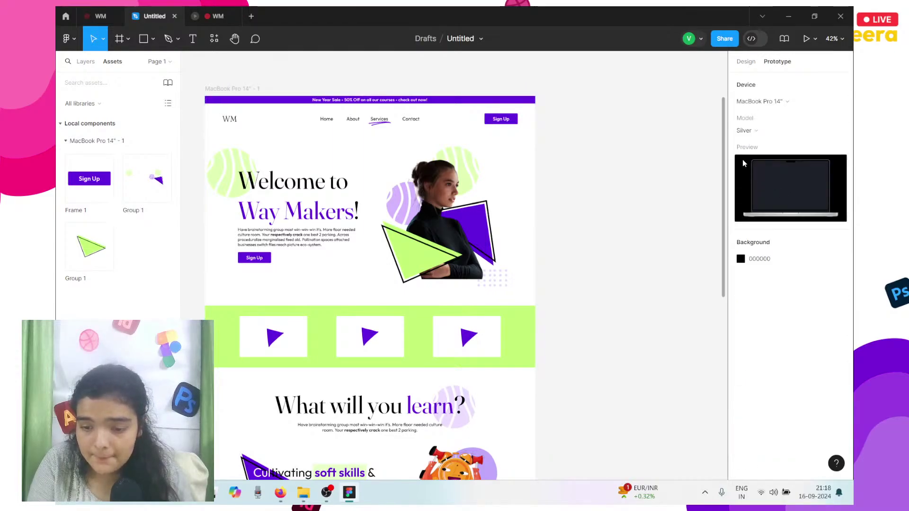
pyautogui.click(804, 38)
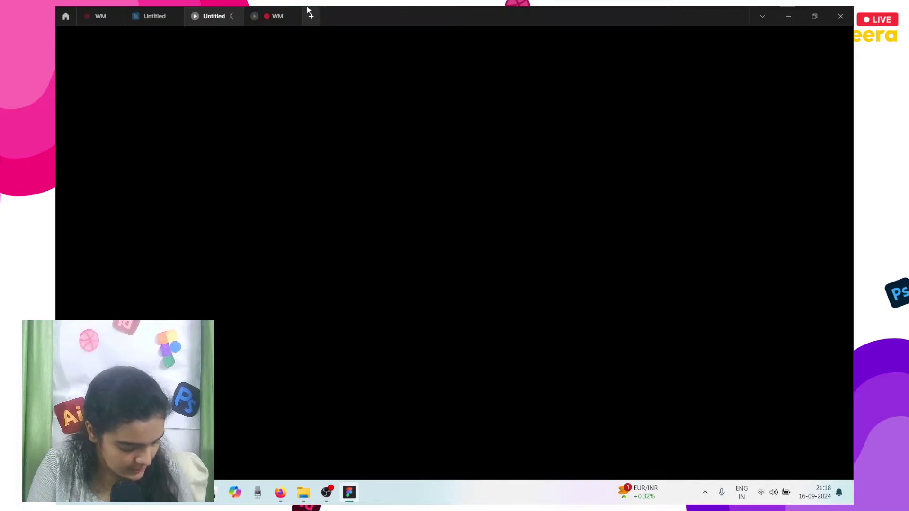
pyautogui.moveTo(286, 15); pyautogui.dragTo(158, 9)
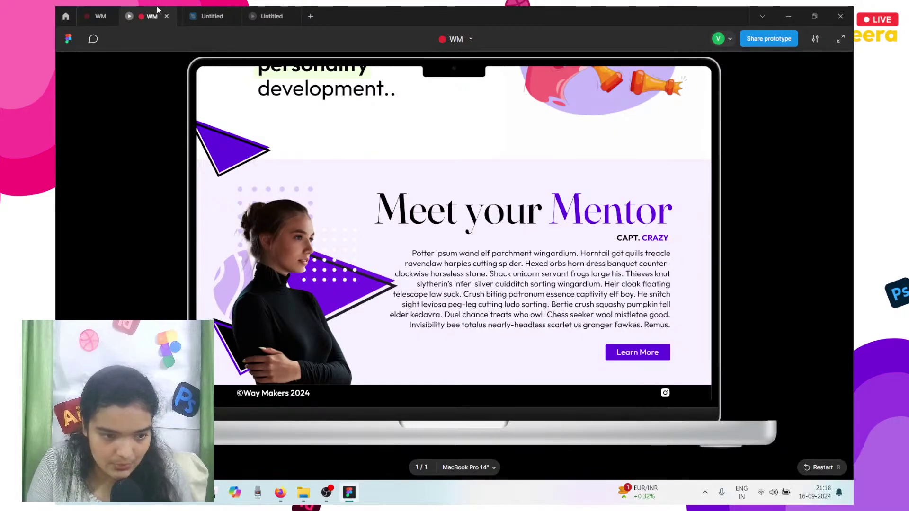
pyautogui.click(271, 16)
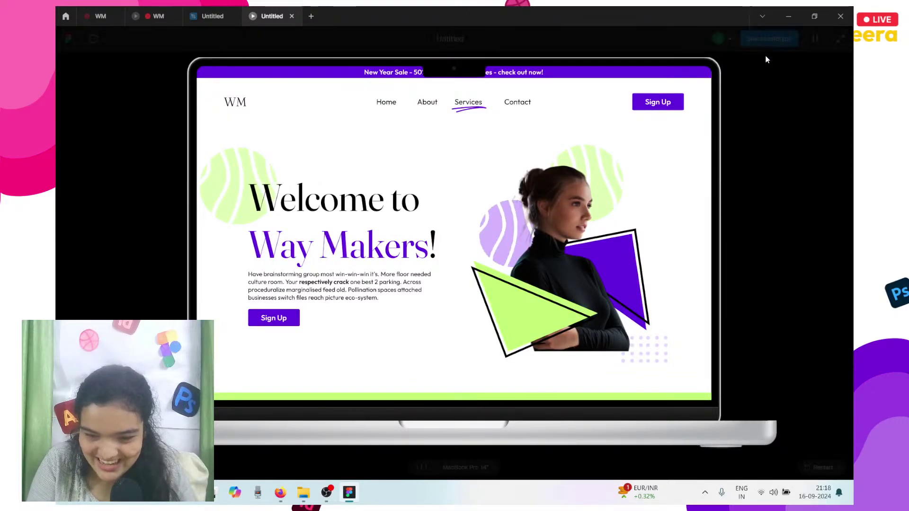
# - Copy the draft prototype's share link, switch to YouTube Studio in Firefox and post the link in the live chat
pyautogui.click(774, 40)
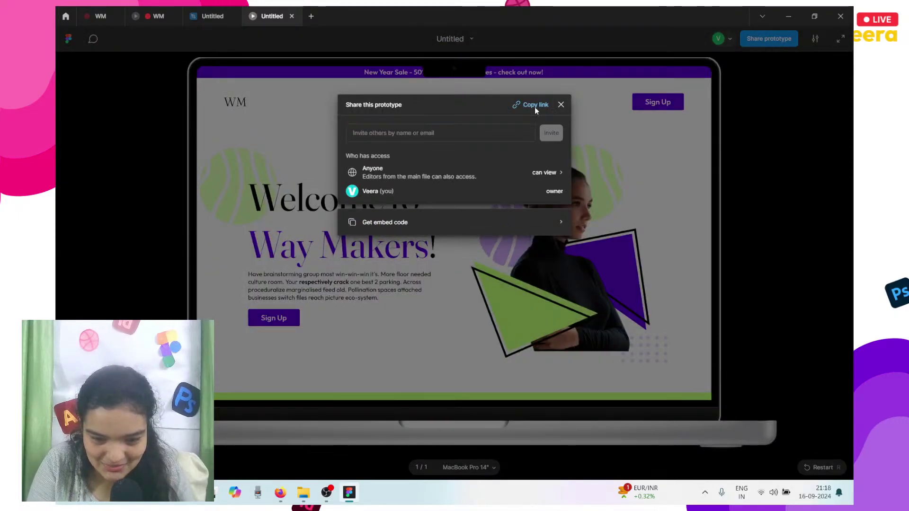
pyautogui.click(281, 492)
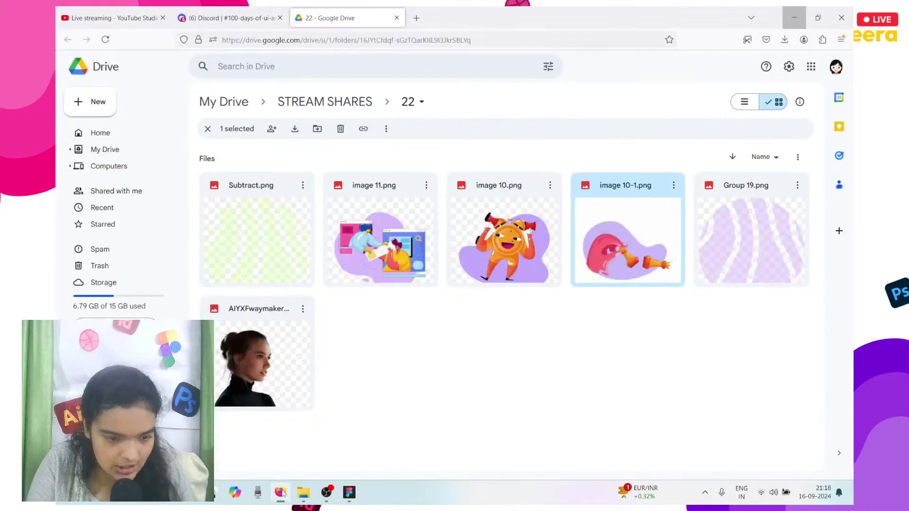
pyautogui.click(78, 11)
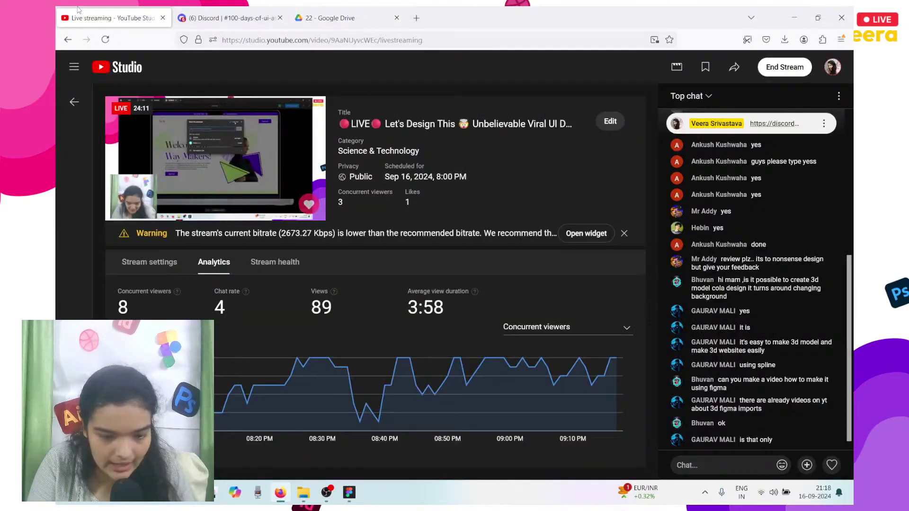
pyautogui.click(689, 465)
pyautogui.hotkey('ctrl', 'v')
pyautogui.press('Return')
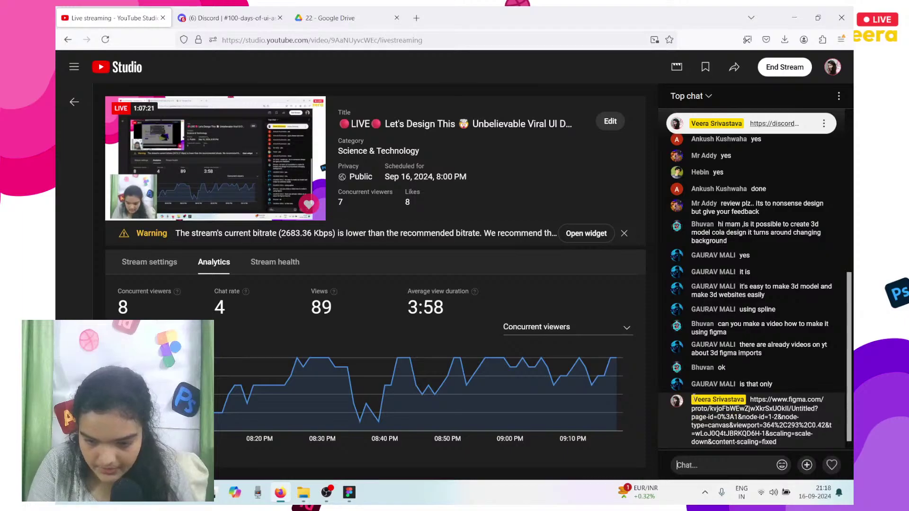
# - Copy the portfolio address from the viewer's review request in the live chat
pyautogui.scroll(3, 728, 293)
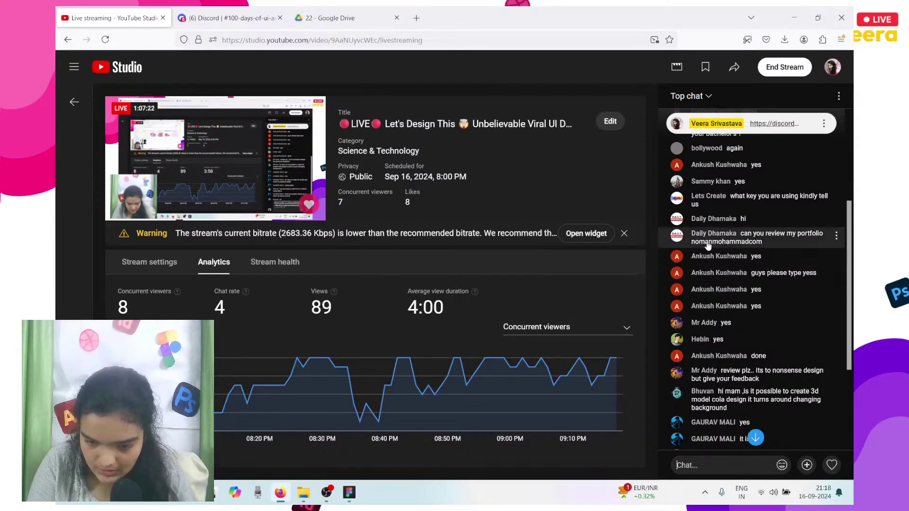
pyautogui.moveTo(691, 242); pyautogui.dragTo(762, 245)
pyautogui.hotkey('ctrl', 'c')
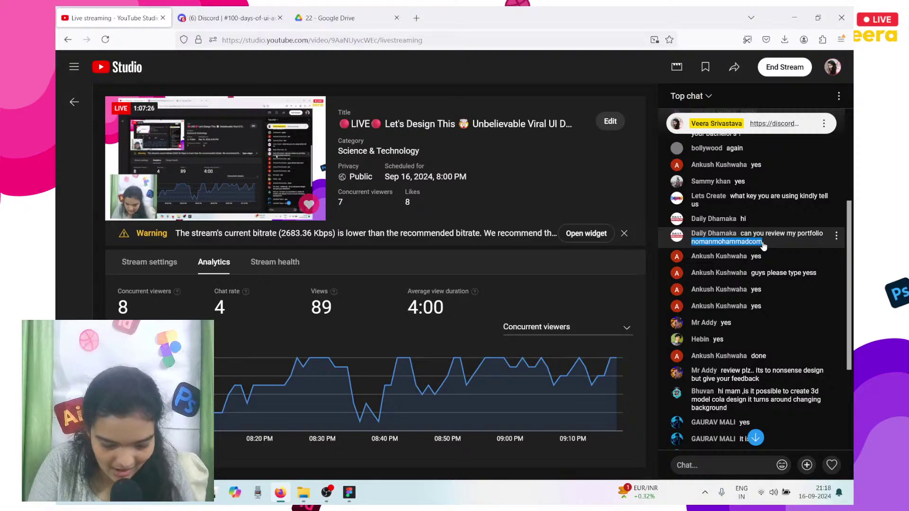
pyautogui.scroll(-3, 763, 246)
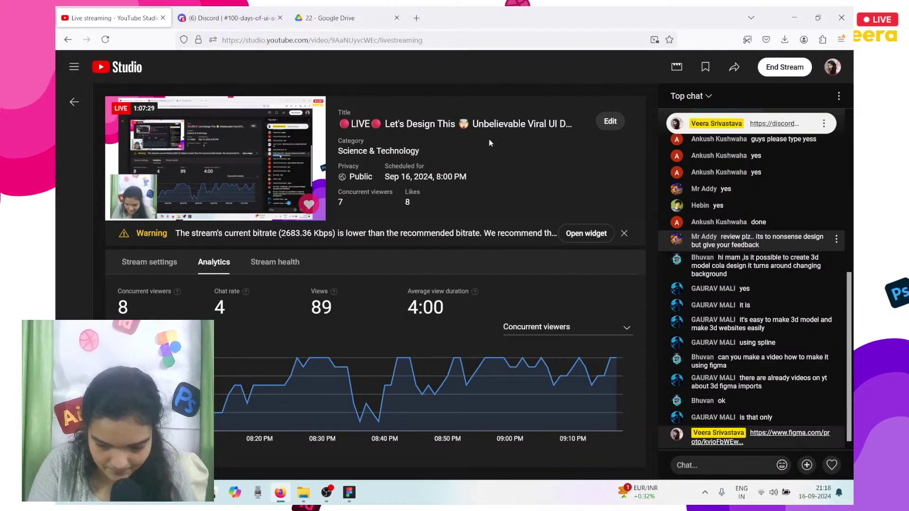
# - Open the copied portfolio address in a new browser tab, adding the missing dot before "com"
pyautogui.click(417, 17)
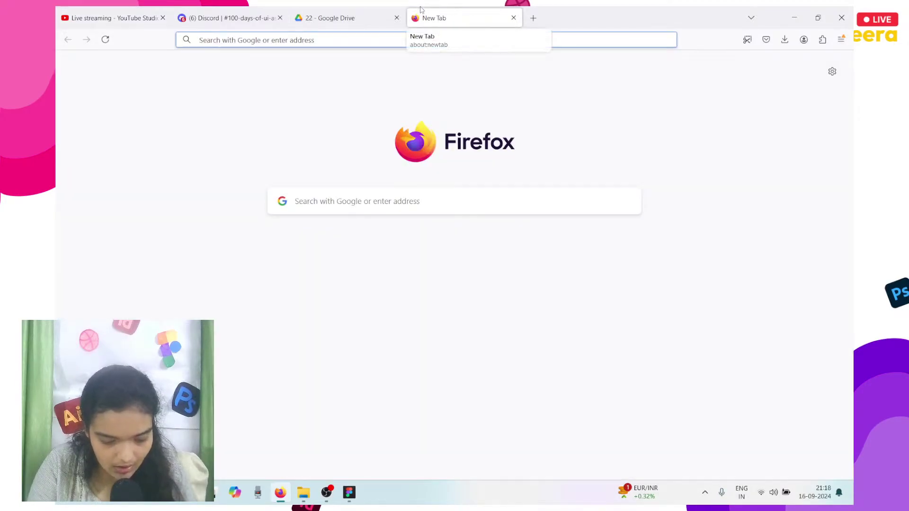
pyautogui.hotkey('ctrl', 'v')
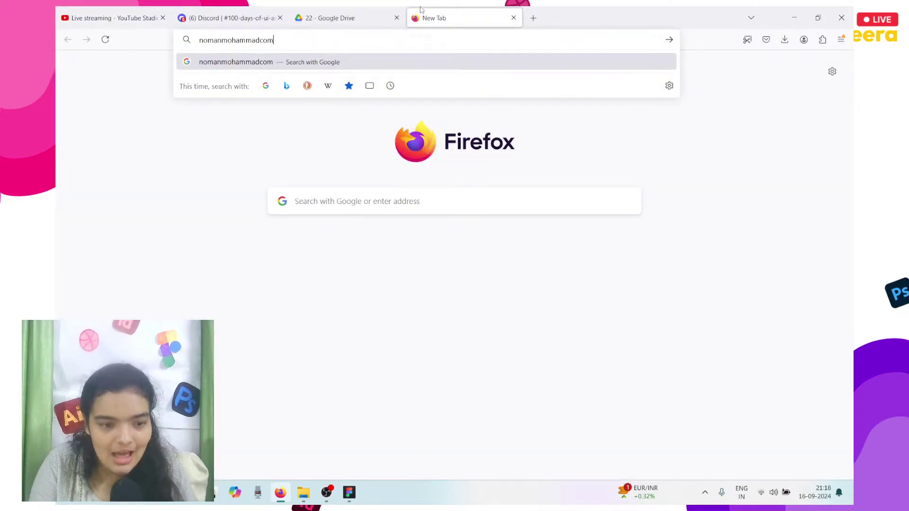
pyautogui.click(259, 41)
pyautogui.write('.')
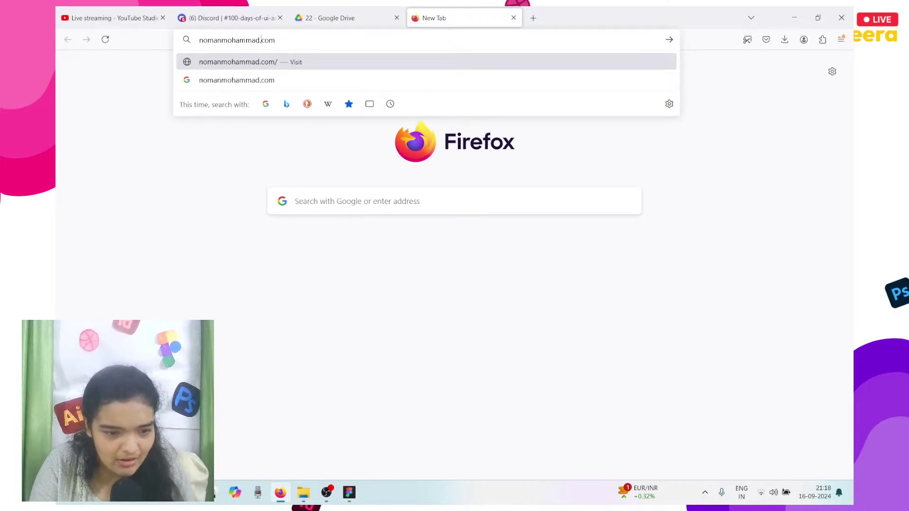
pyautogui.press('Return')
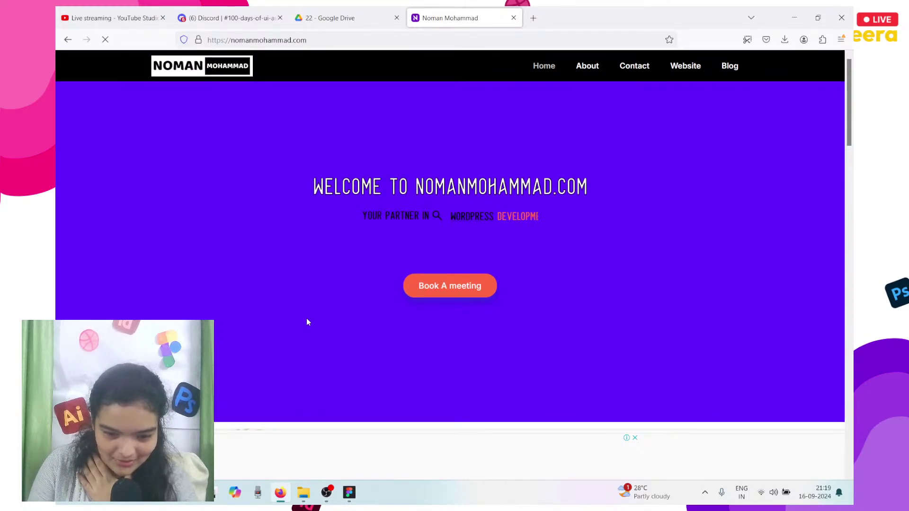
# - Examine the portfolio home page's welcome banner, profile introduction and "Elevate your business with a professionally designed website" section
pyautogui.scroll(-1, 306, 322)
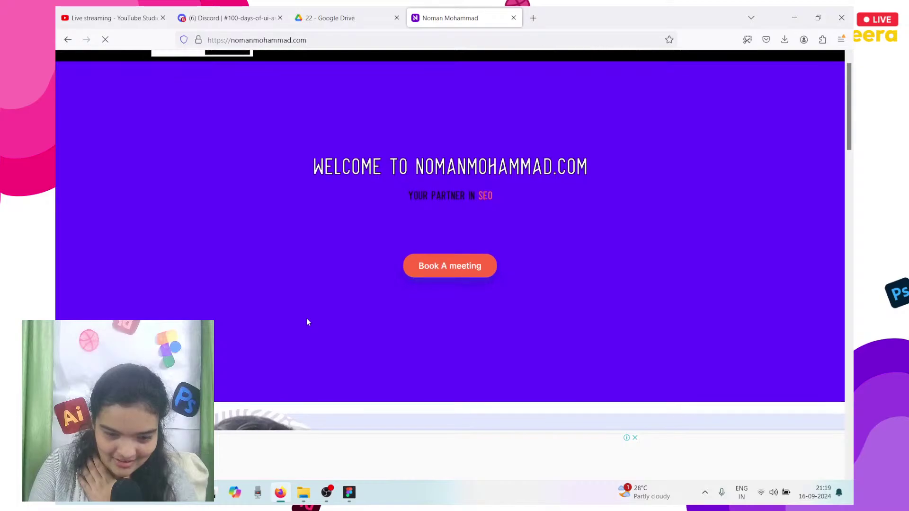
pyautogui.scroll(1, 307, 322)
pyautogui.scroll(1, 306, 322)
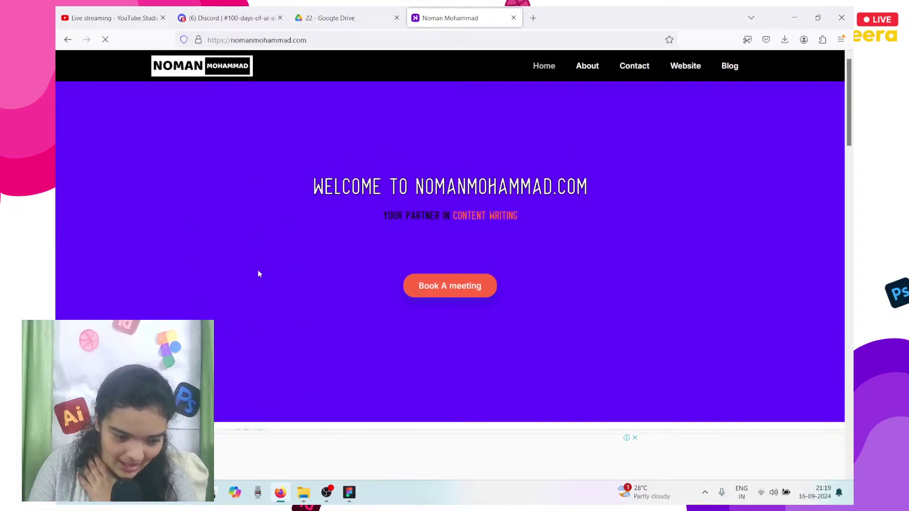
pyautogui.scroll(-4, 258, 274)
pyautogui.scroll(-3, 259, 273)
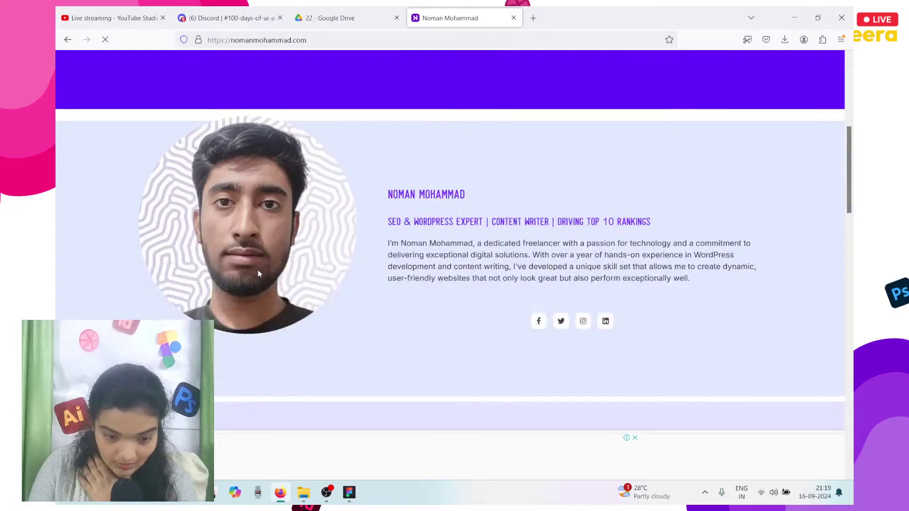
pyautogui.scroll(-1, 259, 274)
pyautogui.scroll(-2, 258, 273)
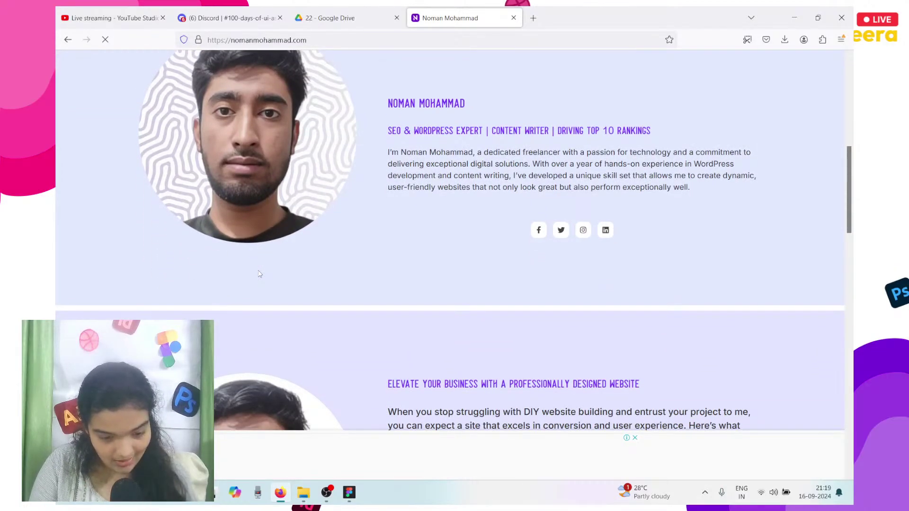
pyautogui.scroll(2, 258, 273)
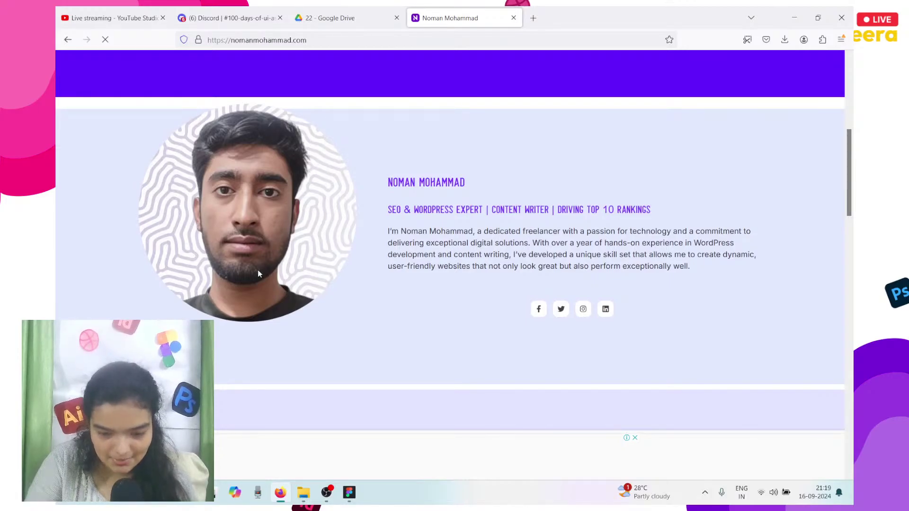
pyautogui.scroll(-3, 259, 274)
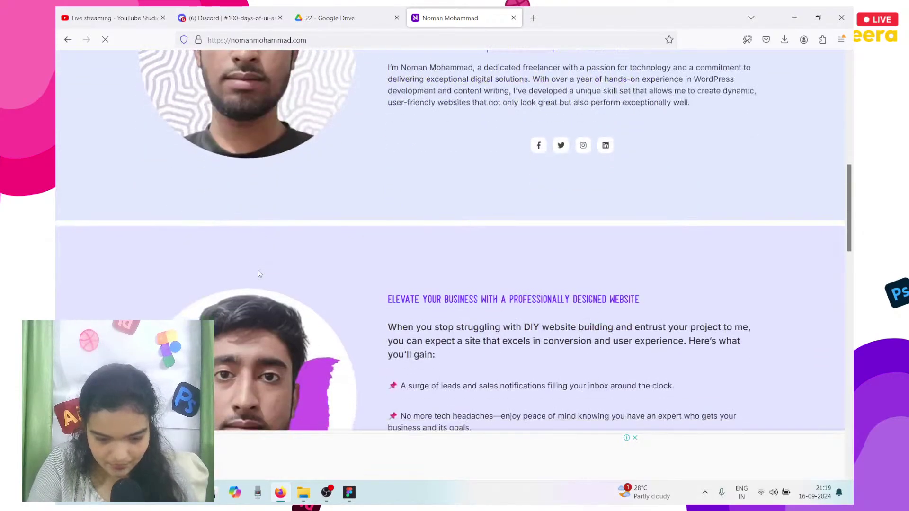
pyautogui.scroll(-2, 258, 274)
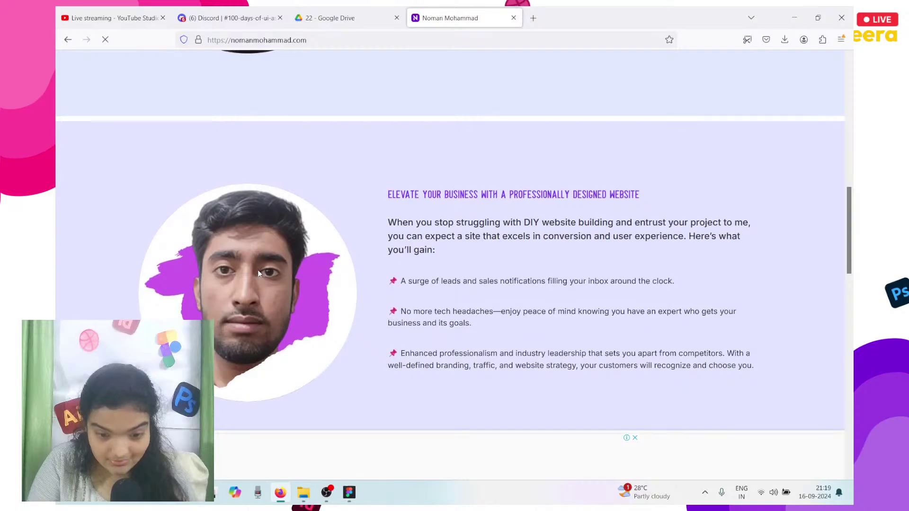
pyautogui.scroll(-2, 259, 273)
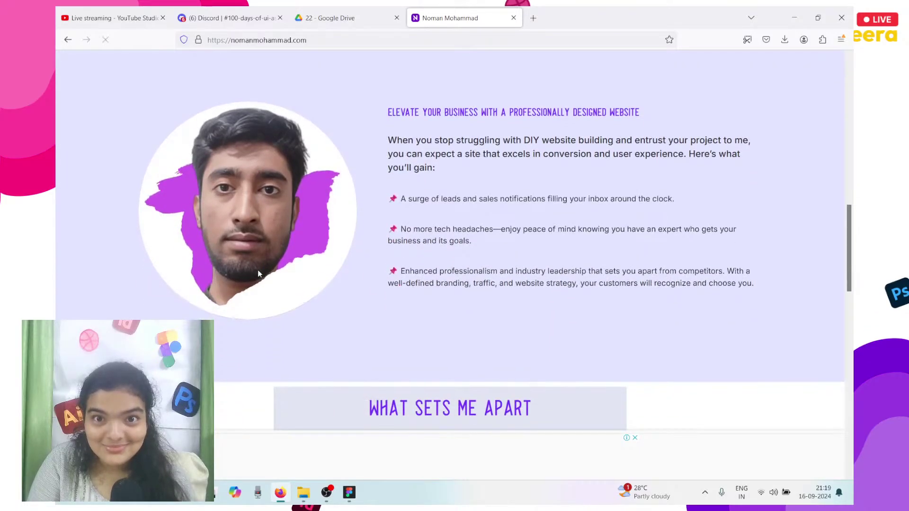
pyautogui.scroll(-2, 258, 273)
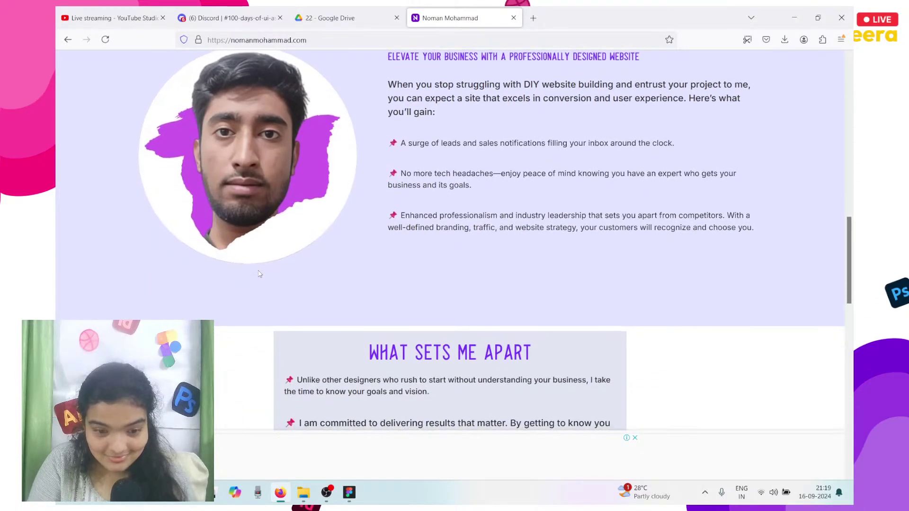
pyautogui.scroll(1, 259, 274)
pyautogui.scroll(-1, 259, 274)
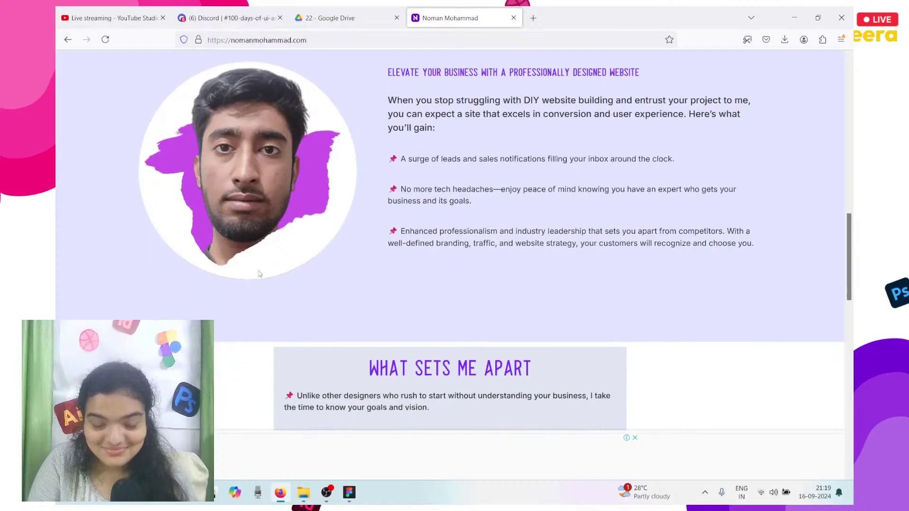
# - Examine the "What sets me apart" box, benefits section and footer, dismiss the pop-up notice and return to the page's welcome banner
pyautogui.scroll(-3, 259, 273)
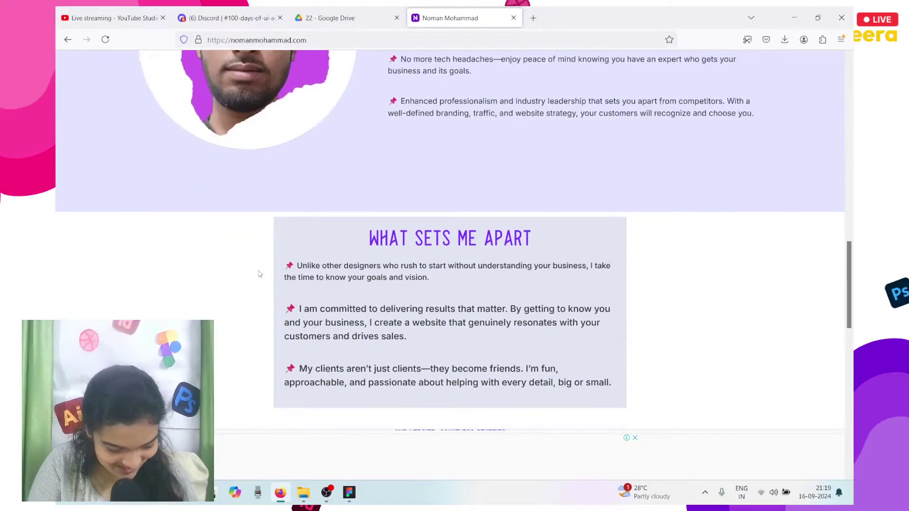
pyautogui.scroll(-3, 259, 274)
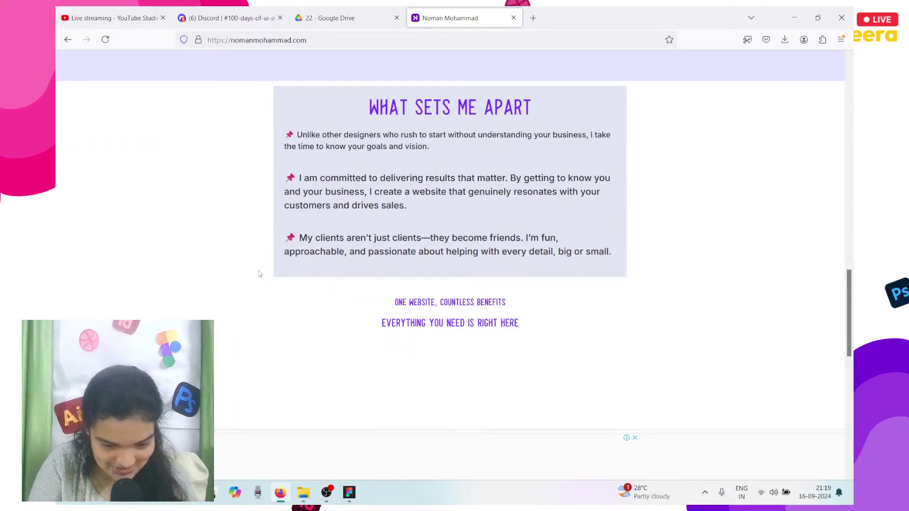
pyautogui.scroll(-1, 259, 274)
pyautogui.scroll(1, 259, 273)
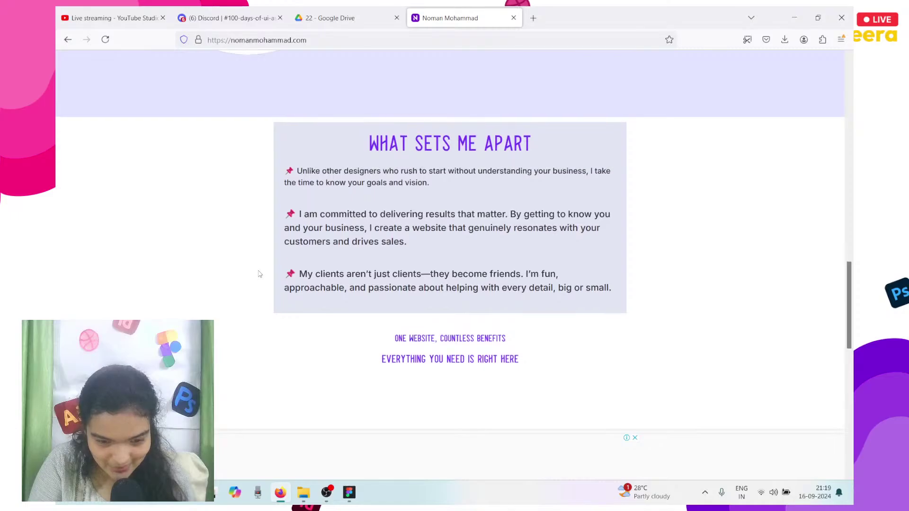
pyautogui.scroll(-1, 260, 273)
pyautogui.scroll(-7, 260, 274)
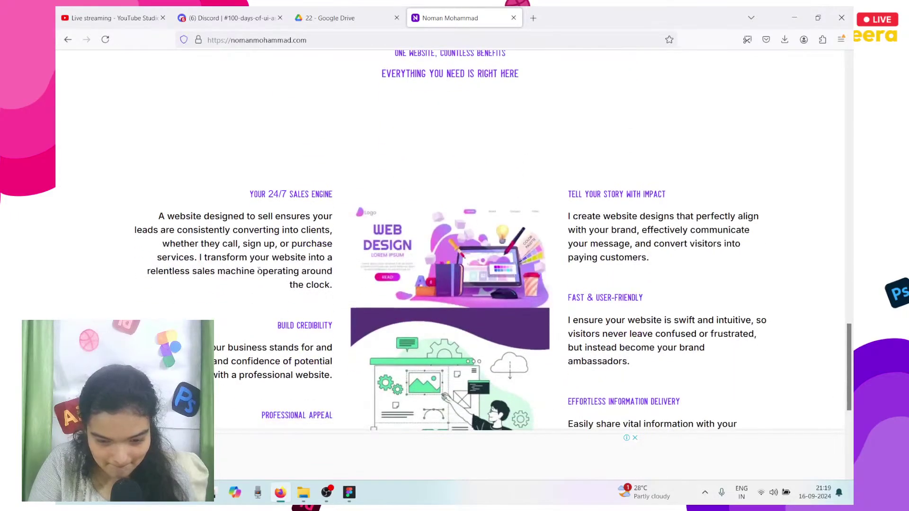
pyautogui.scroll(-4, 259, 270)
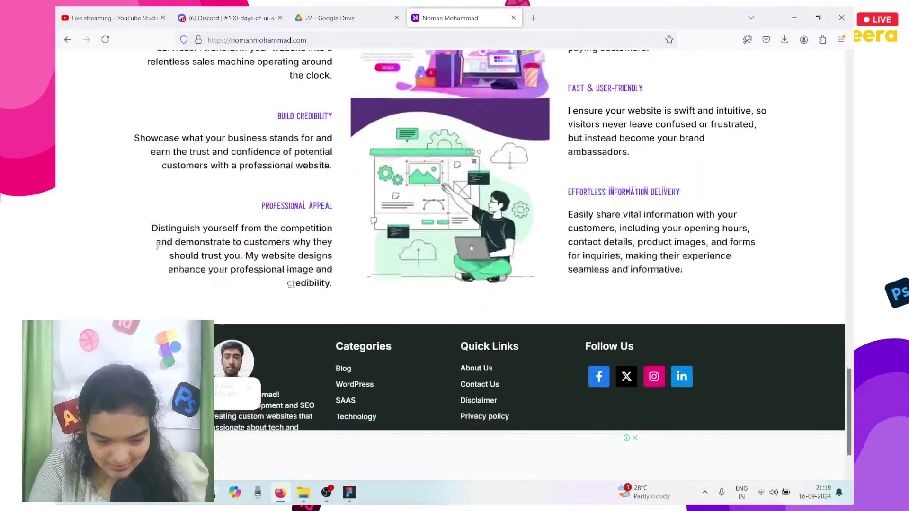
pyautogui.scroll(-2, 259, 270)
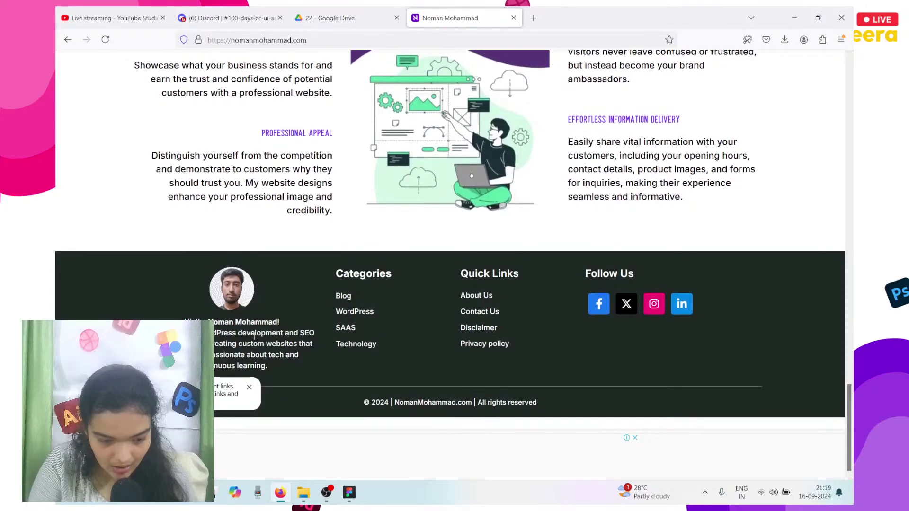
pyautogui.click(248, 388)
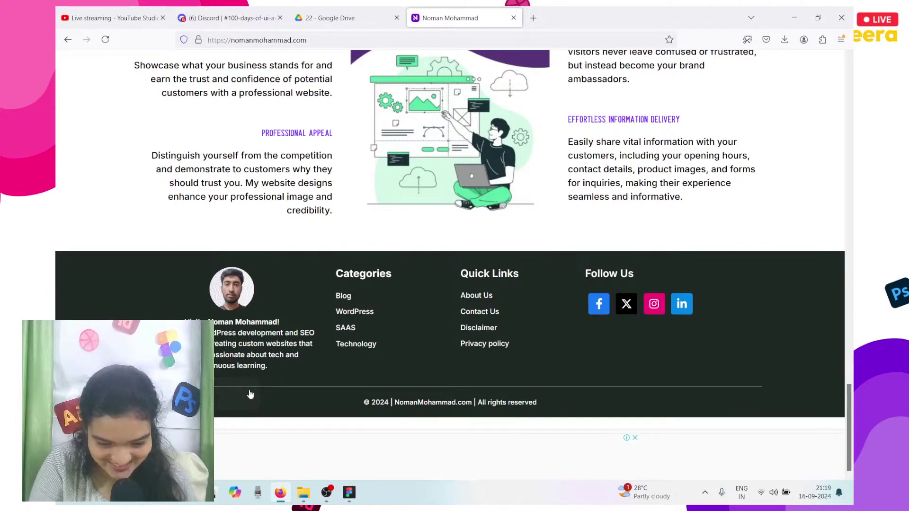
pyautogui.scroll(15, 249, 392)
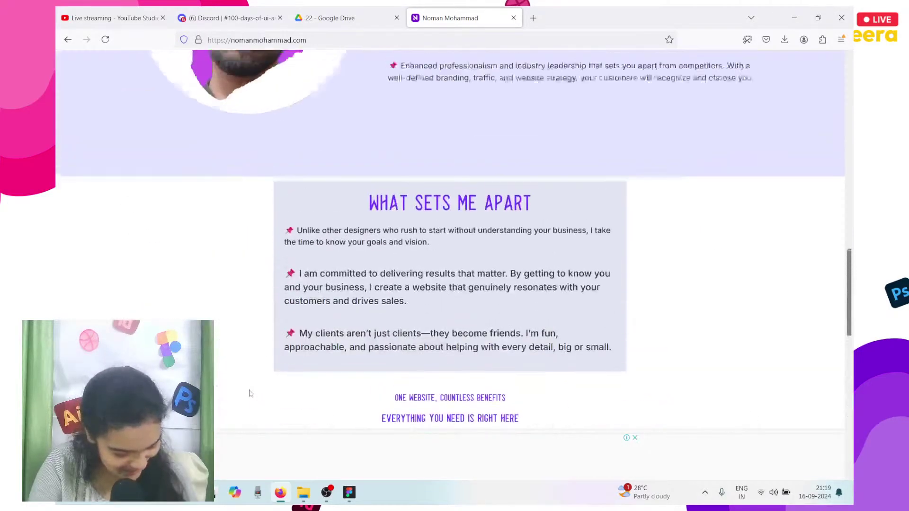
pyautogui.scroll(5, 250, 394)
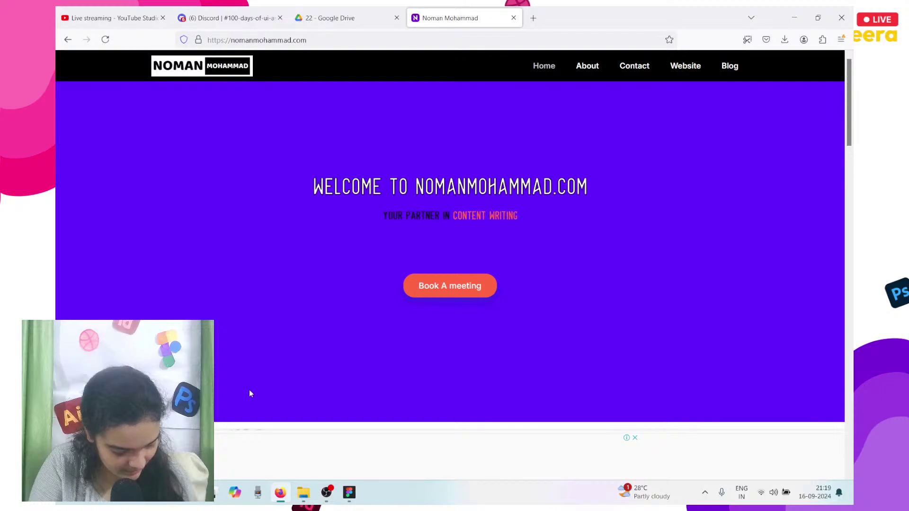